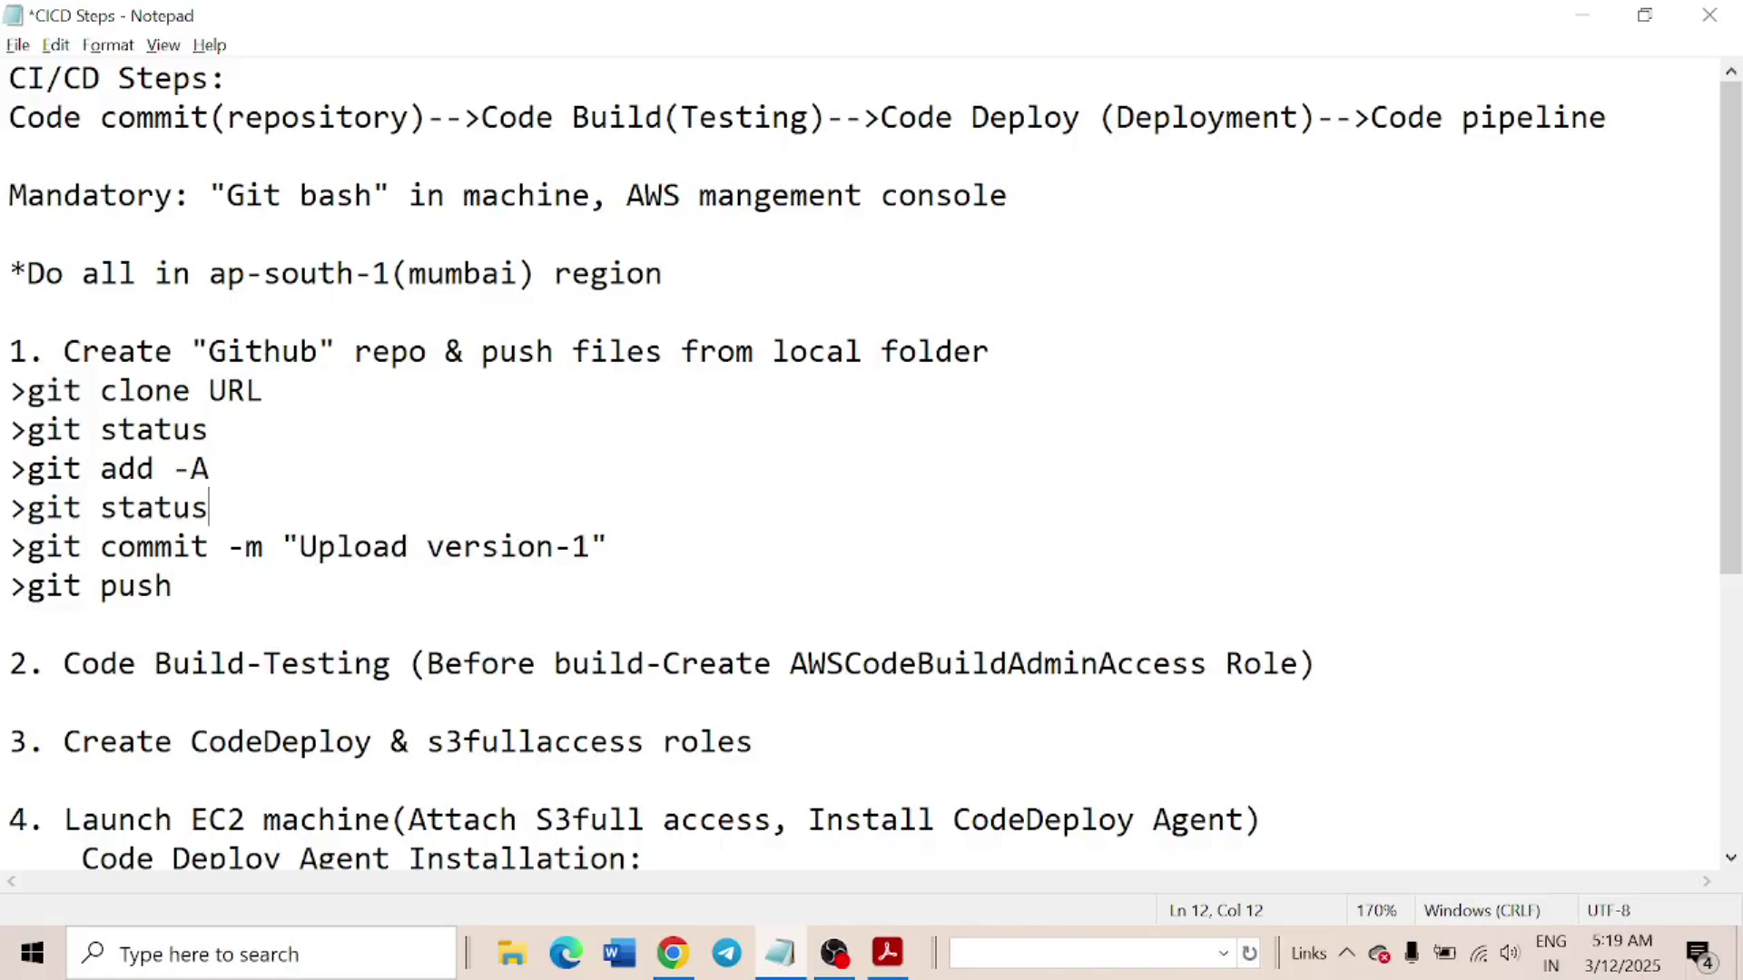
# Highlight the stages in the CI/CD line of the notes, from Code commit through Code pipeline
pyautogui.moveTo(8, 117); pyautogui.dragTo(789, 117)
pyautogui.moveTo(916, 117); pyautogui.dragTo(1080, 117)
pyautogui.moveTo(1370, 117); pyautogui.dragTo(1607, 117)
pyautogui.click(9, 156)
pyautogui.moveTo(427, 118); pyautogui.dragTo(8, 117)
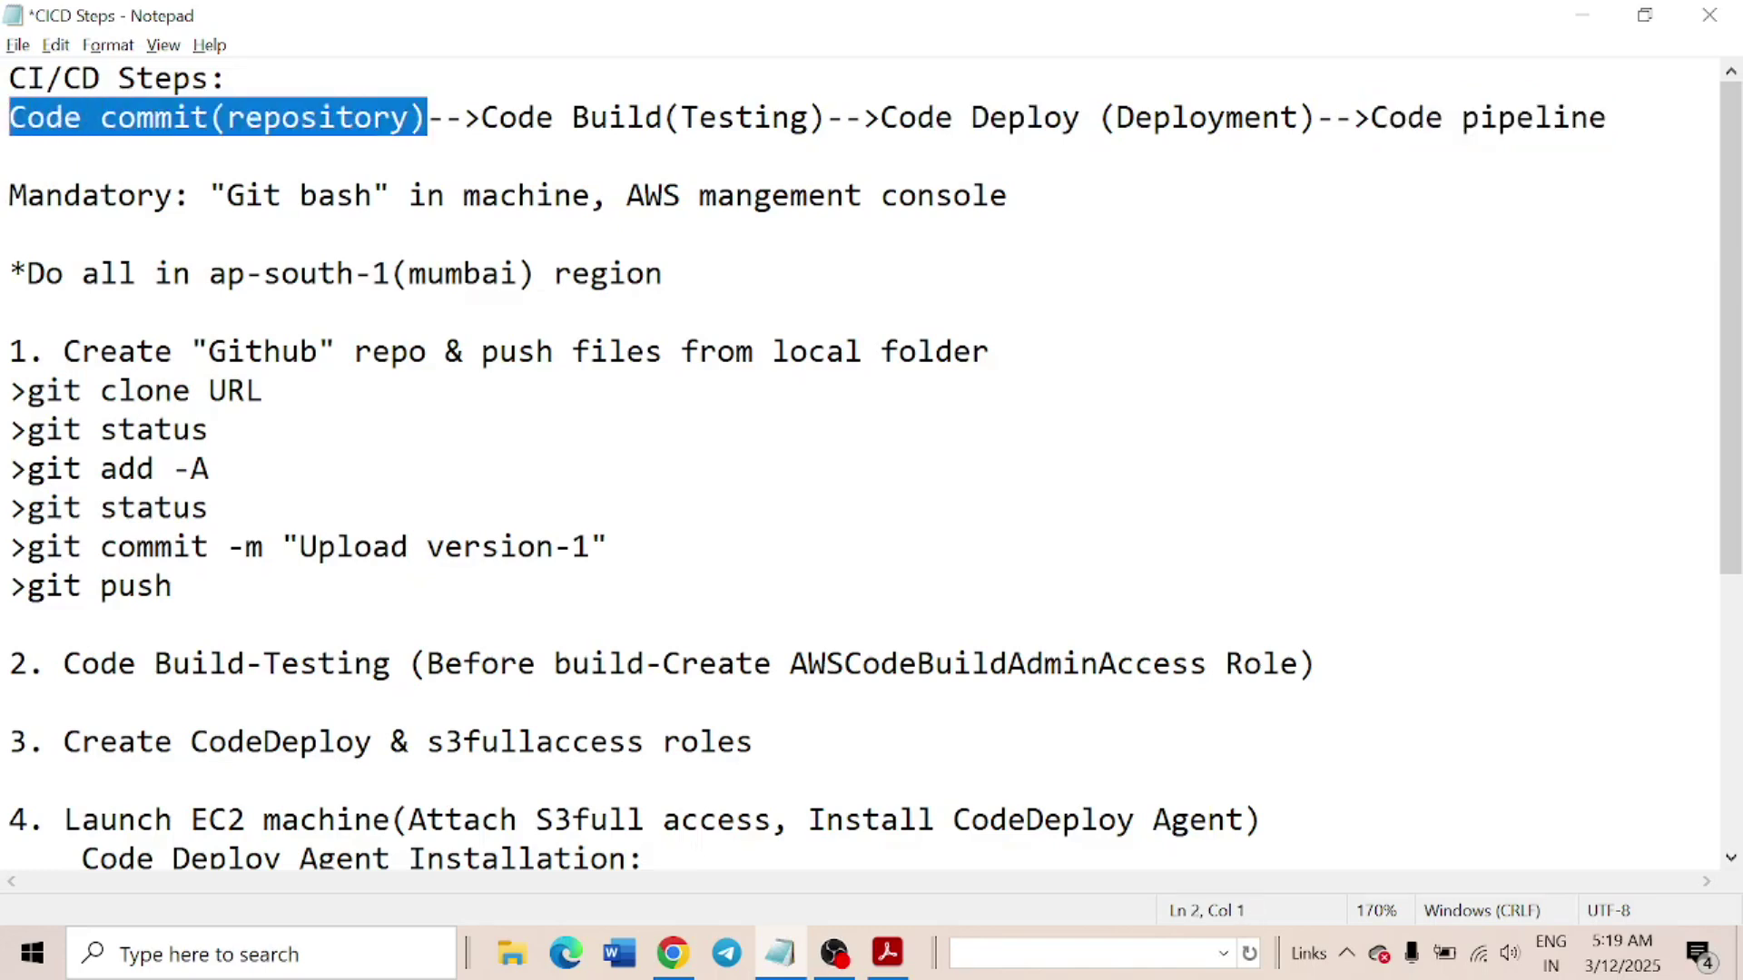
# Switch to Chrome, sign in to the AWS console, open CodeCommit and examine the notice about its availability
pyautogui.click(672, 953)
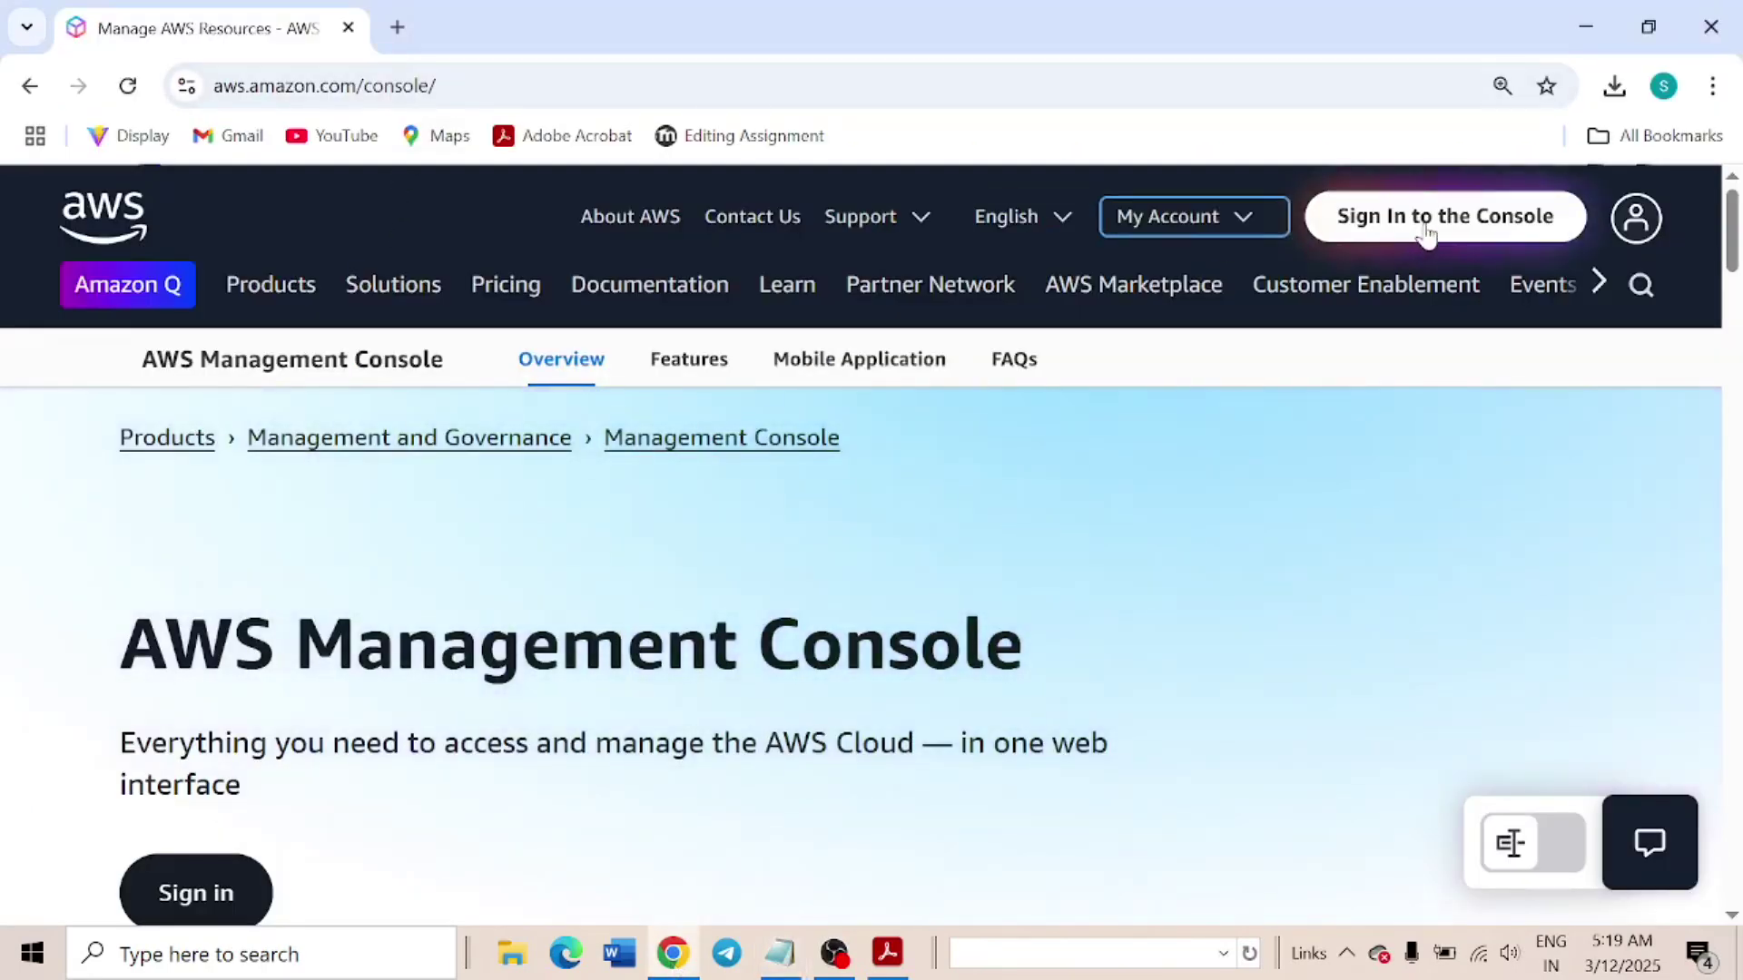
pyautogui.click(1425, 229)
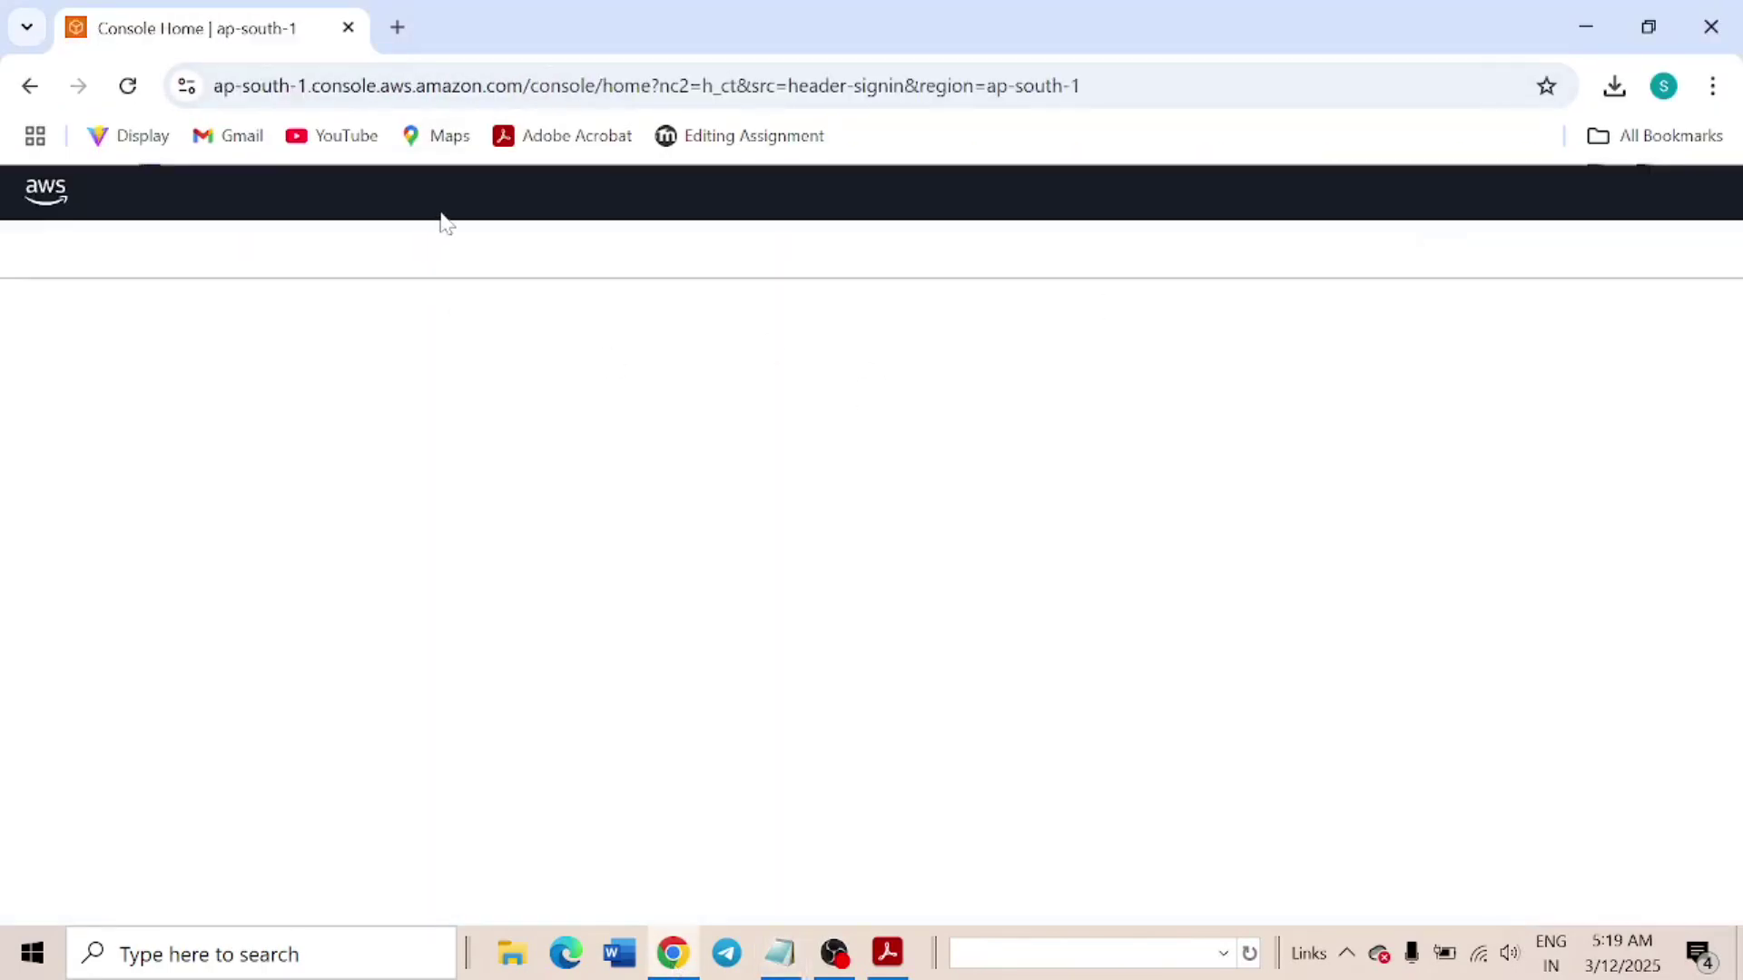
pyautogui.click(635, 195)
pyautogui.write('code co')
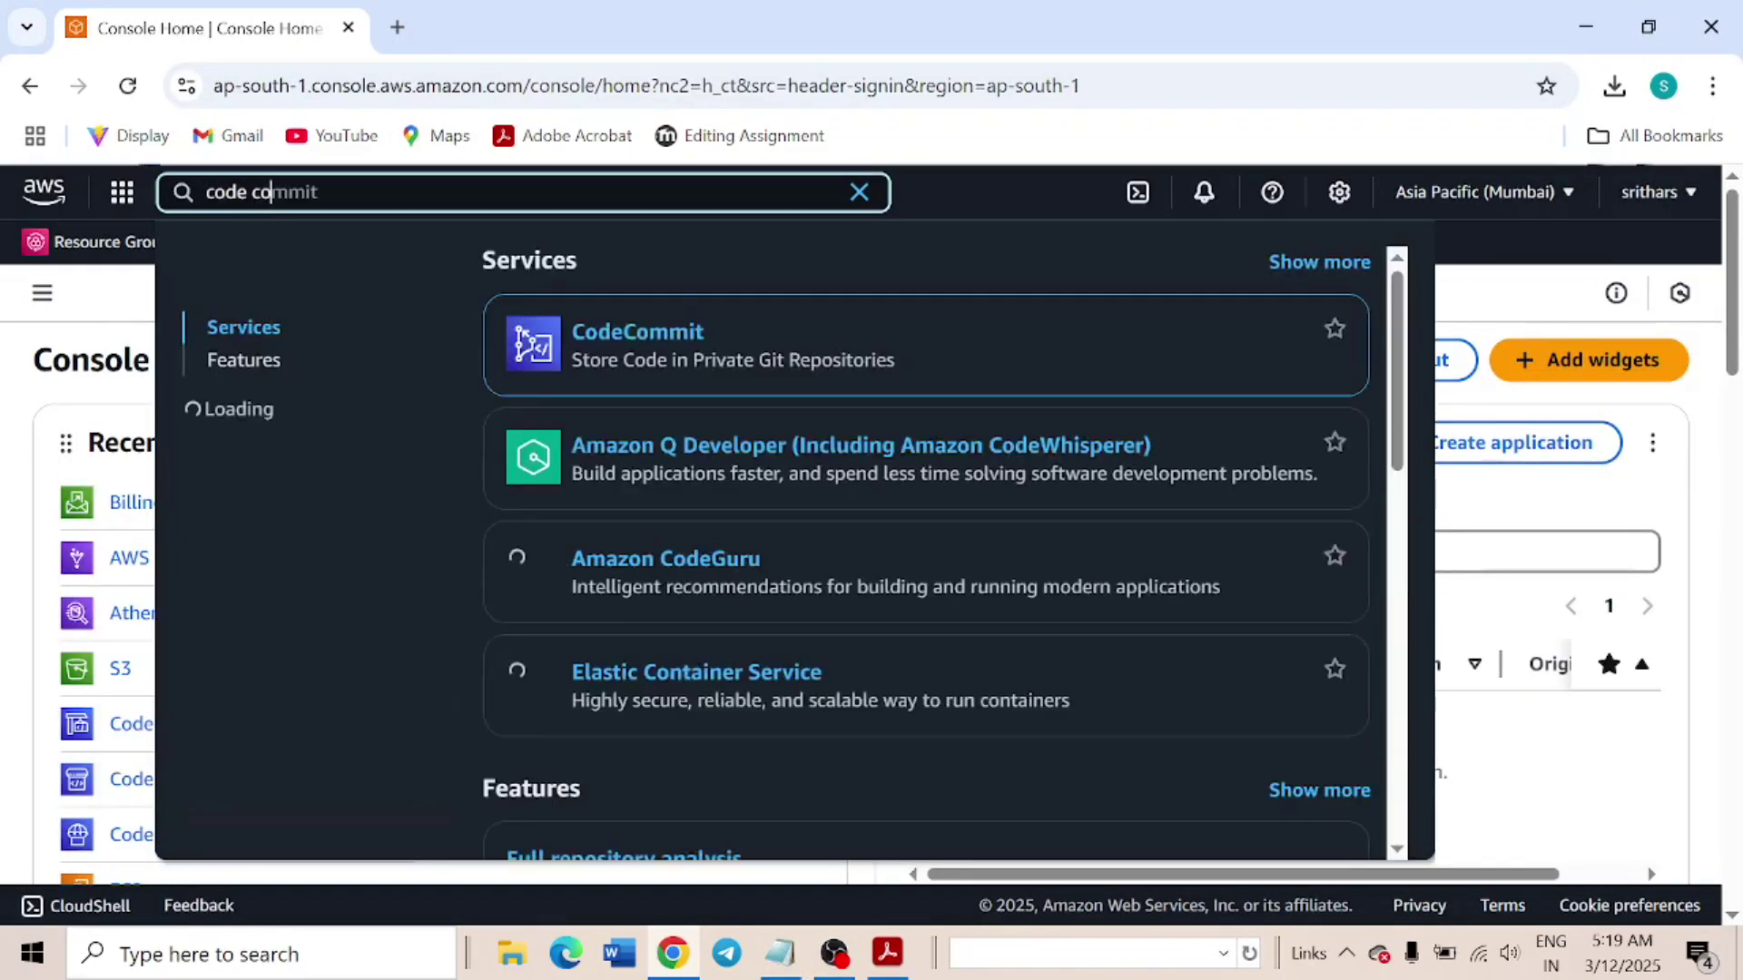
pyautogui.click(671, 346)
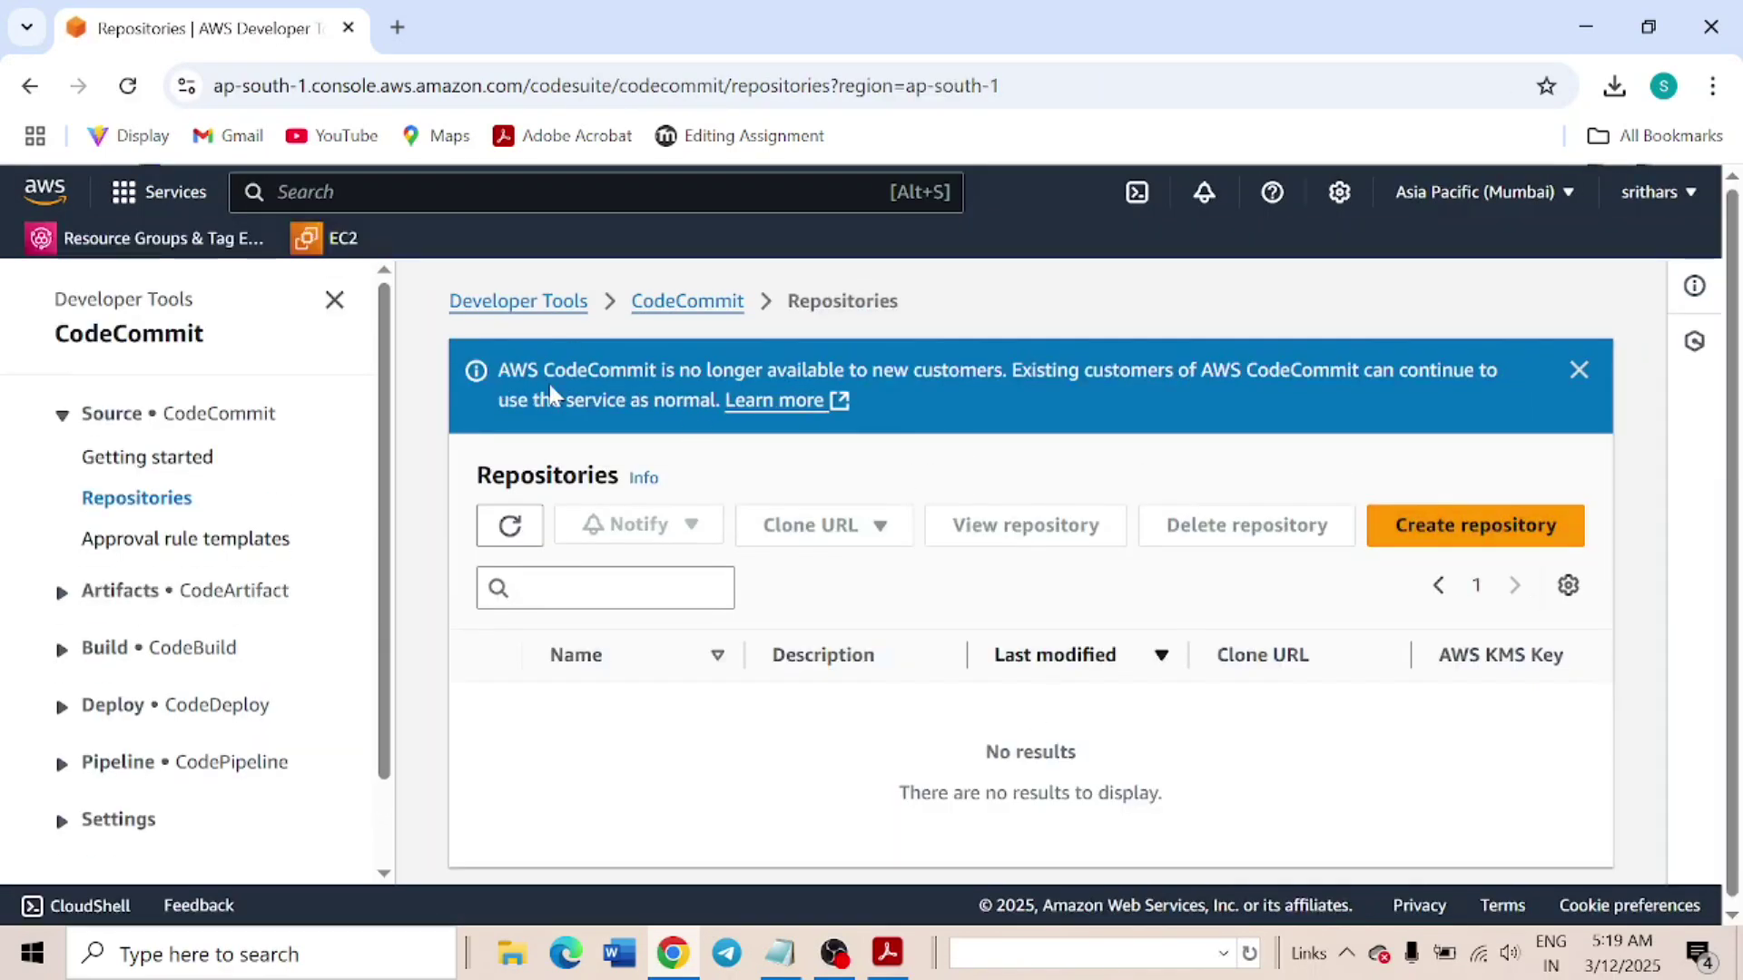
pyautogui.tripleClick(551, 395)
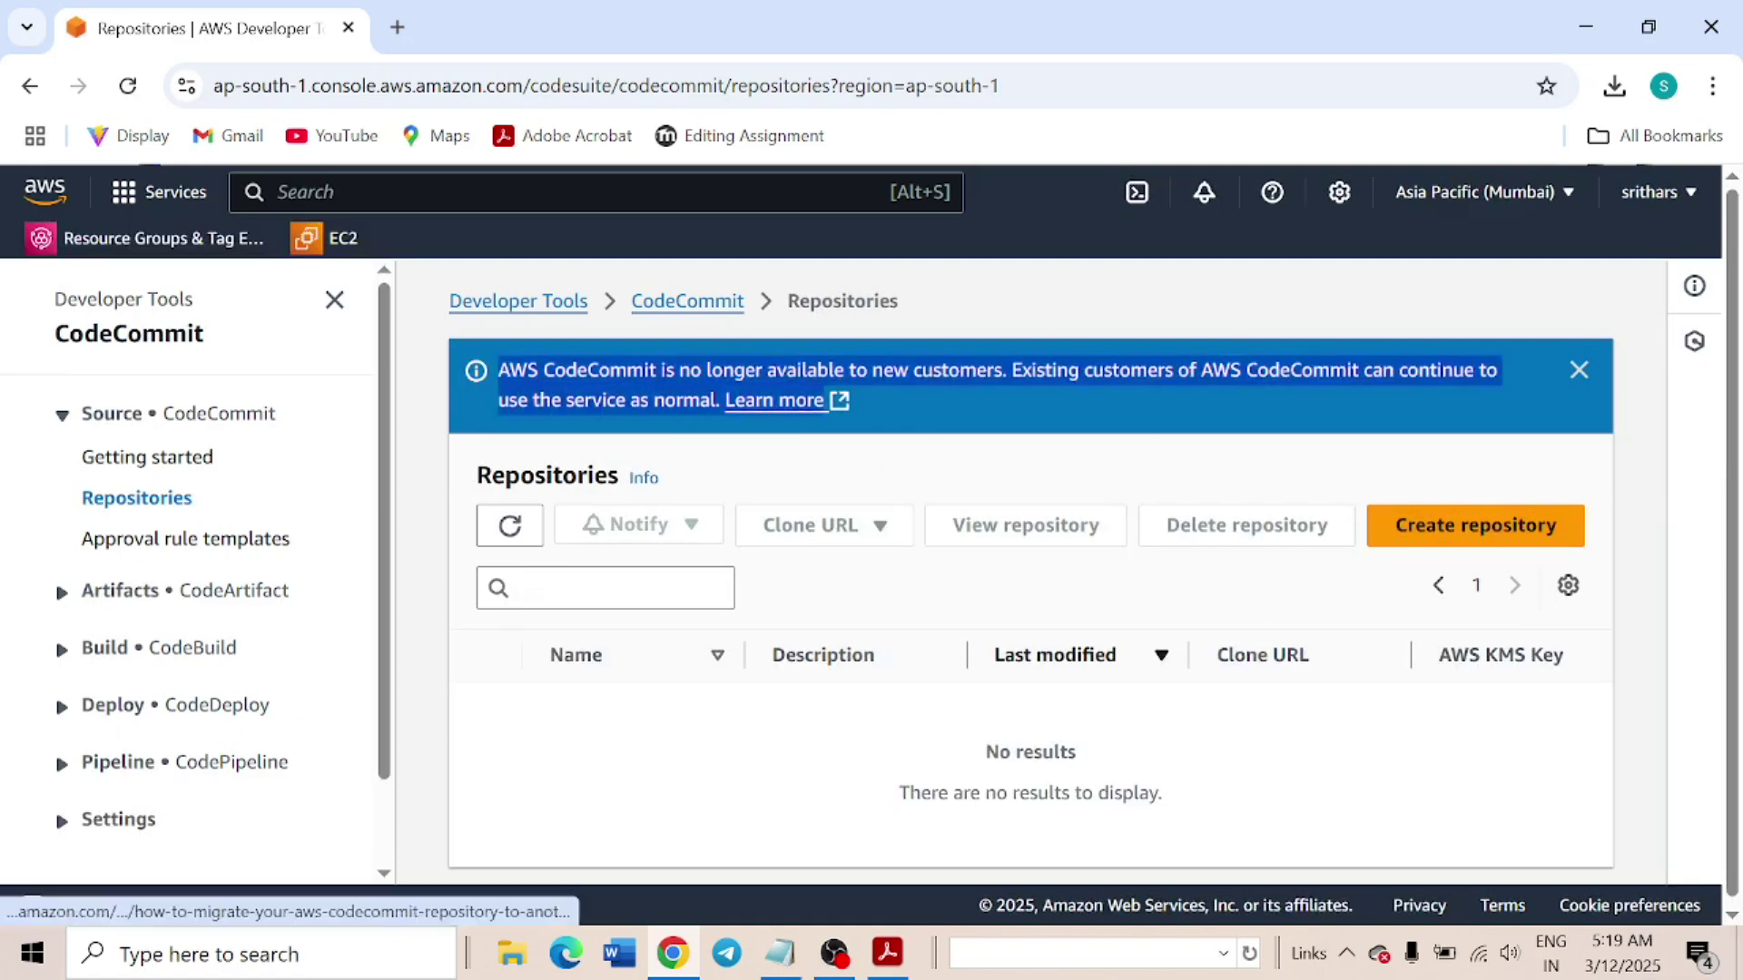
# Switch to the Notepad notes and replace "Code commit" with "GitHub" in the CI/CD stage line
pyautogui.click(780, 955)
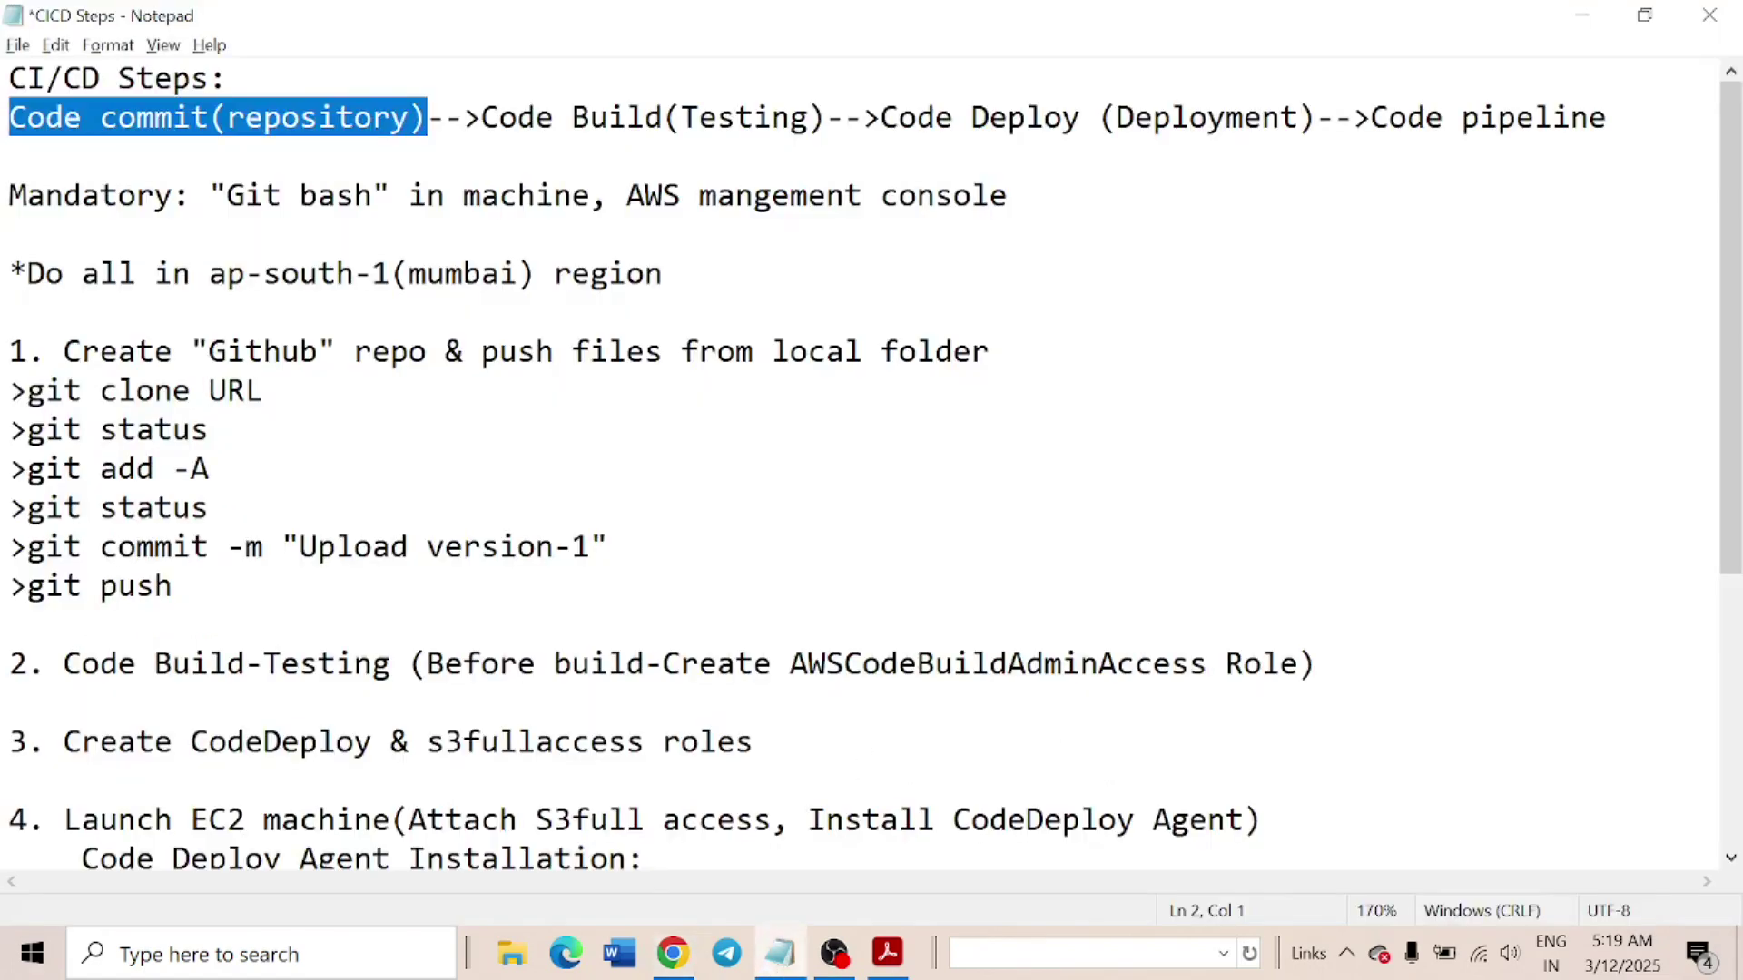
pyautogui.click(10, 156)
pyautogui.moveTo(427, 117); pyautogui.dragTo(9, 117)
pyautogui.click(10, 156)
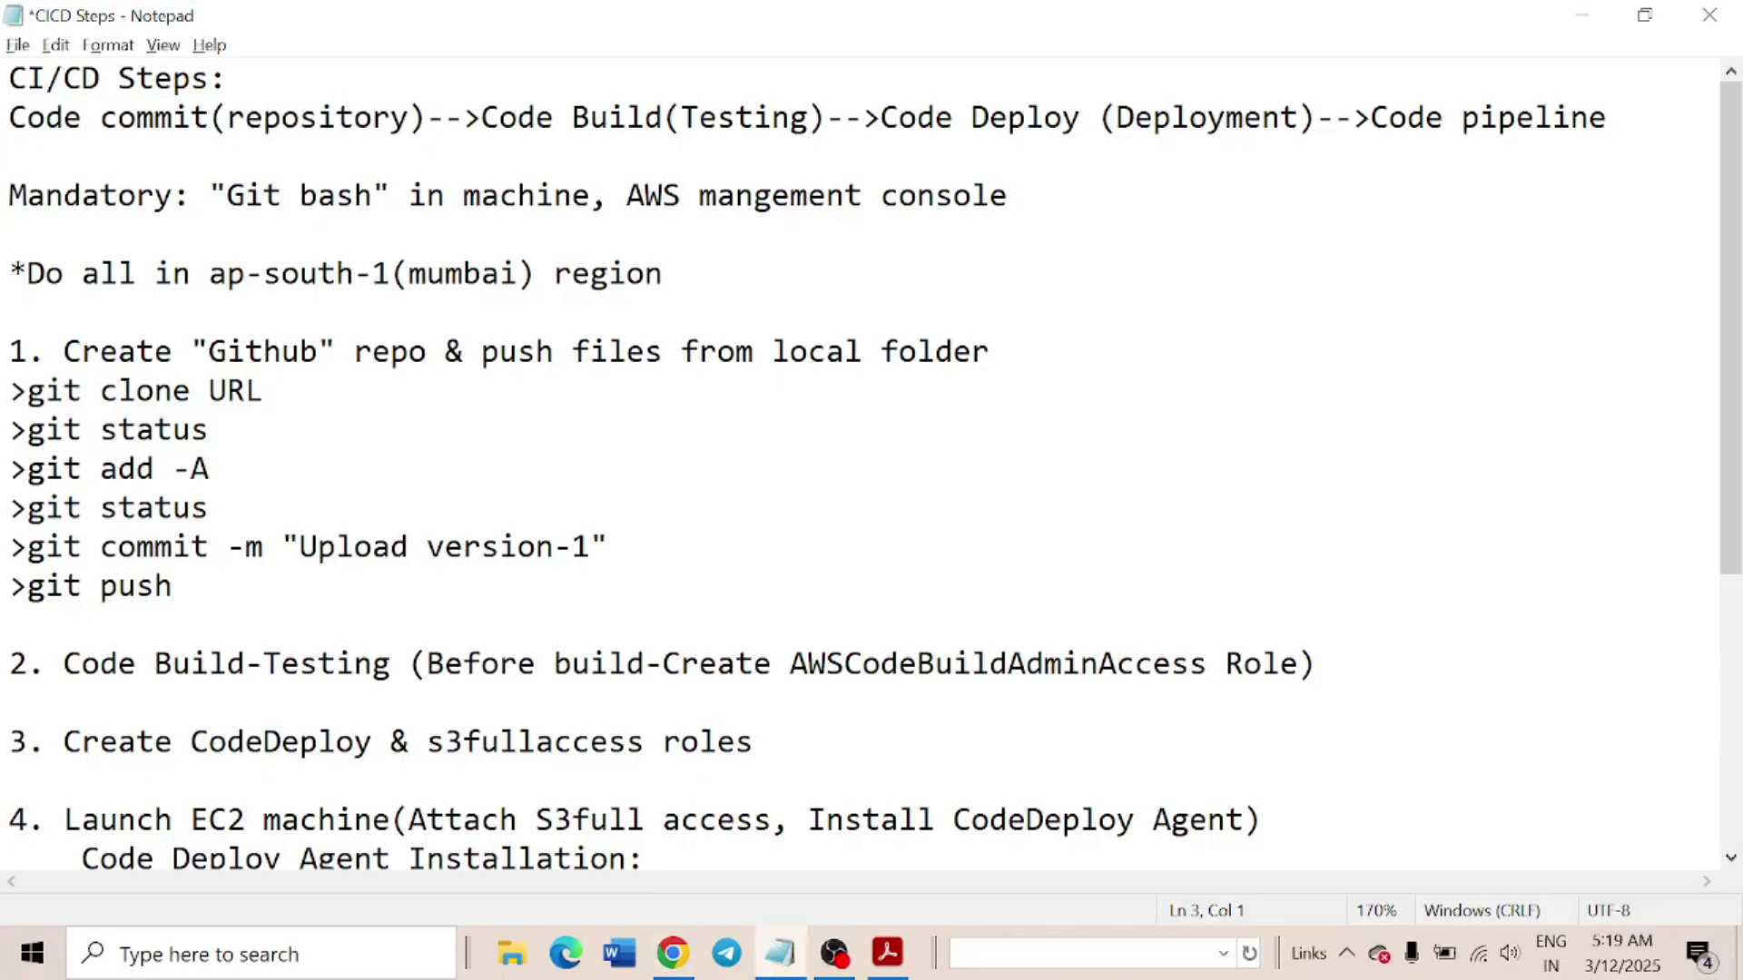
pyautogui.hotkey('shift', 'Left')
pyautogui.hotkey('shift', 'Left')
pyautogui.hotkey('shift', 'Left')
pyautogui.hotkey('shift', 'Left')
pyautogui.hotkey('shift', 'Left')
pyautogui.hotkey('shift', 'Left')
pyautogui.hotkey('shift', 'Left')
pyautogui.hotkey('shift', 'Left')
pyautogui.hotkey('shift', 'Right')
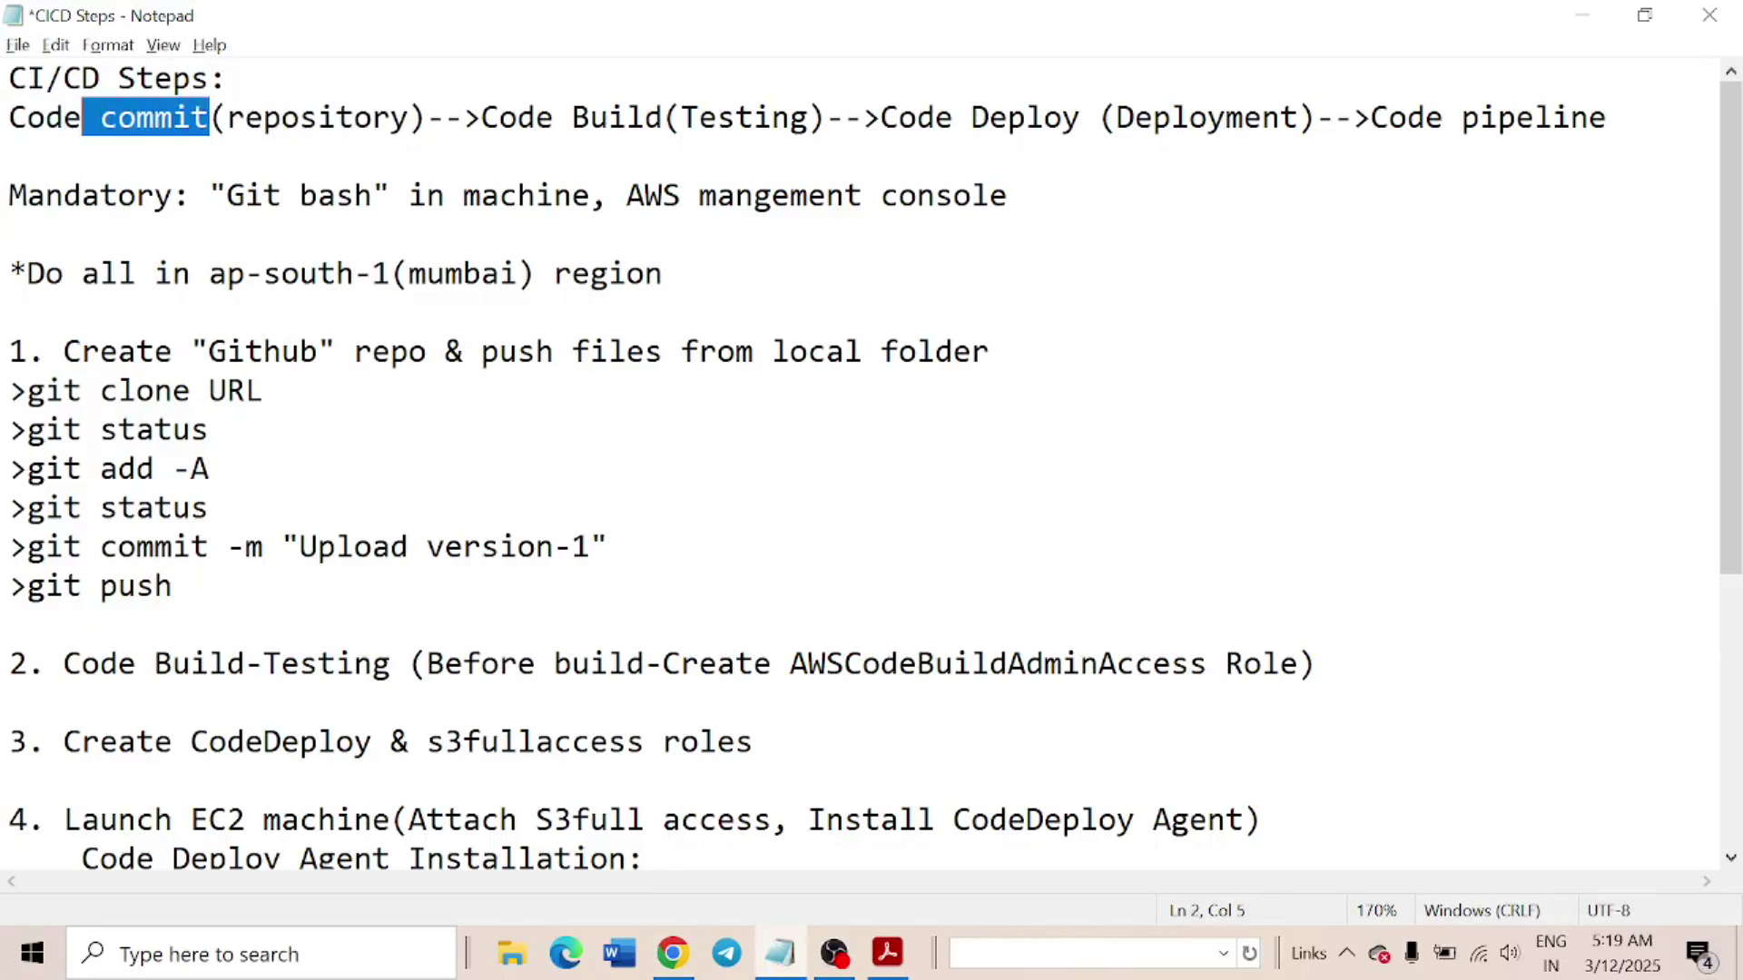
pyautogui.hotkey('shift', 'Left')
pyautogui.hotkey('shift', 'Left')
pyautogui.hotkey('shift', 'Left')
pyautogui.hotkey('shift', 'Left')
pyautogui.write('Giy')
pyautogui.press('BackSpace')
pyautogui.write('tHub')
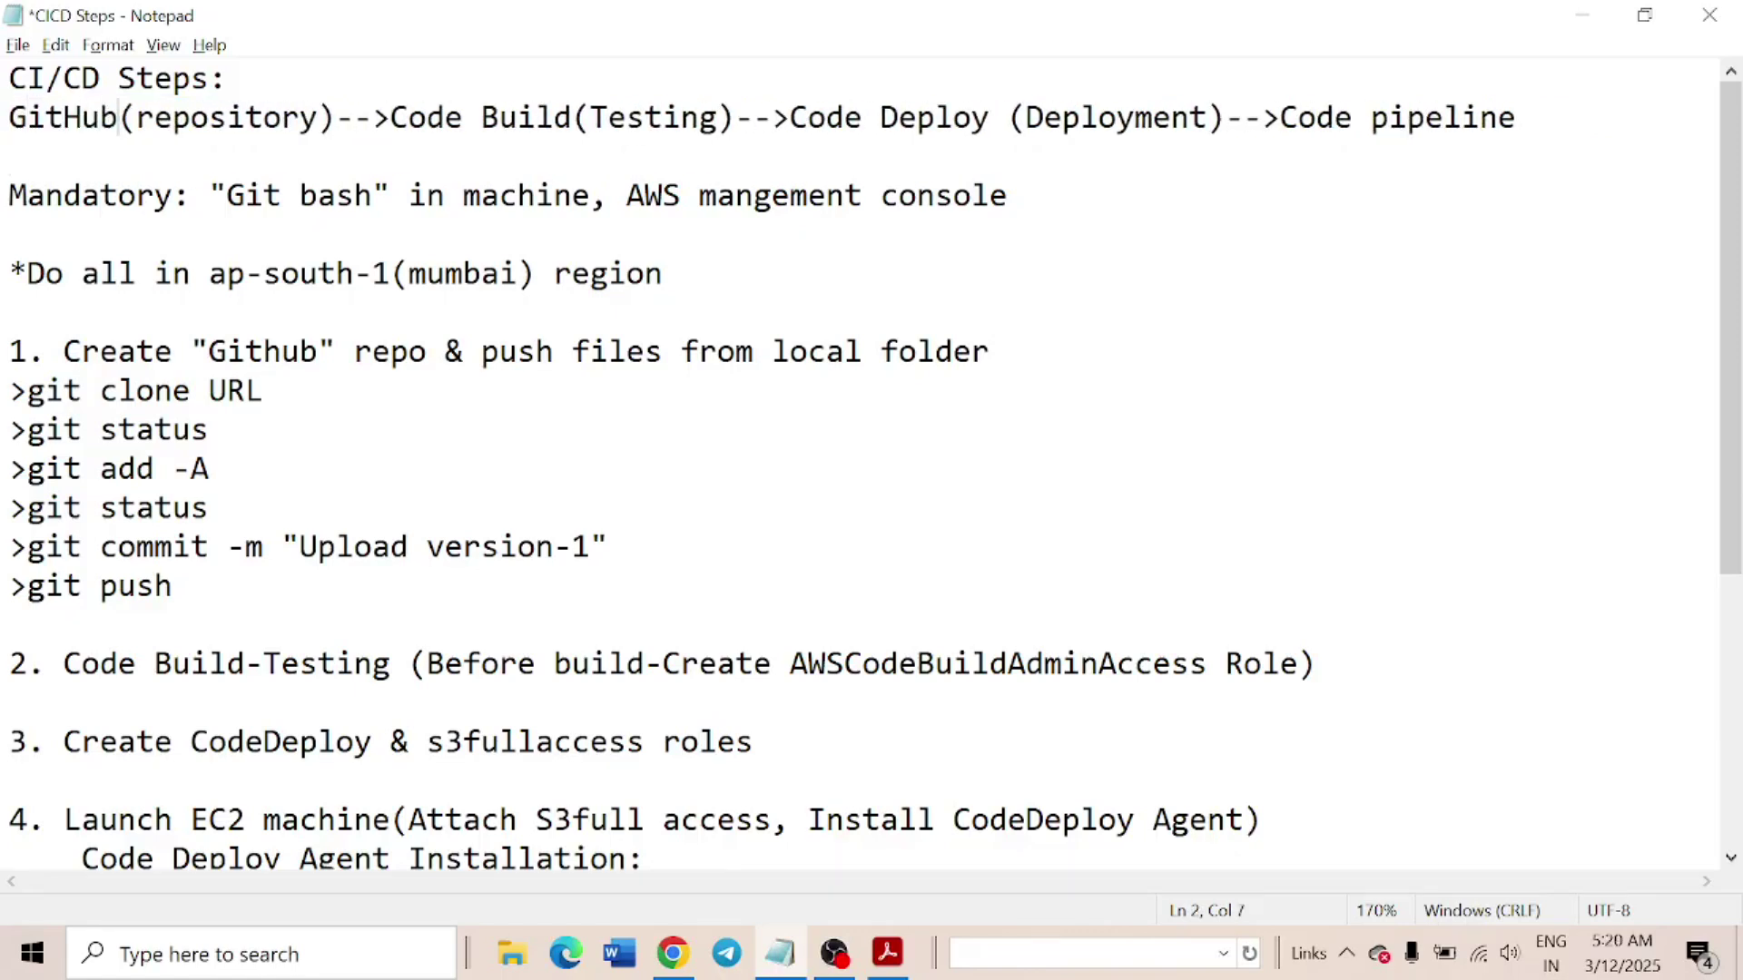
# Highlight "GitHub(repository)" at the start of the CI/CD stage line
pyautogui.press('Home')
pyautogui.hotkey('shift', 'Right')
pyautogui.hotkey('shift', 'Right')
pyautogui.hotkey('shift', 'Right')
pyautogui.hotkey('shift', 'Right')
pyautogui.hotkey('shift', 'Right')
pyautogui.hotkey('shift', 'Right')
pyautogui.hotkey('shift', 'Right')
pyautogui.hotkey('shift', 'Right')
pyautogui.hotkey('shift', 'Right')
pyautogui.hotkey('shift', 'Right')
pyautogui.hotkey('shift', 'Right')
pyautogui.hotkey('shift', 'Right')
pyautogui.hotkey('shift', 'Right')
pyautogui.hotkey('shift', 'Right')
pyautogui.hotkey('shift', 'Right')
pyautogui.hotkey('shift', 'Right')
pyautogui.hotkey('shift', 'Right')
pyautogui.hotkey('shift', 'Right')
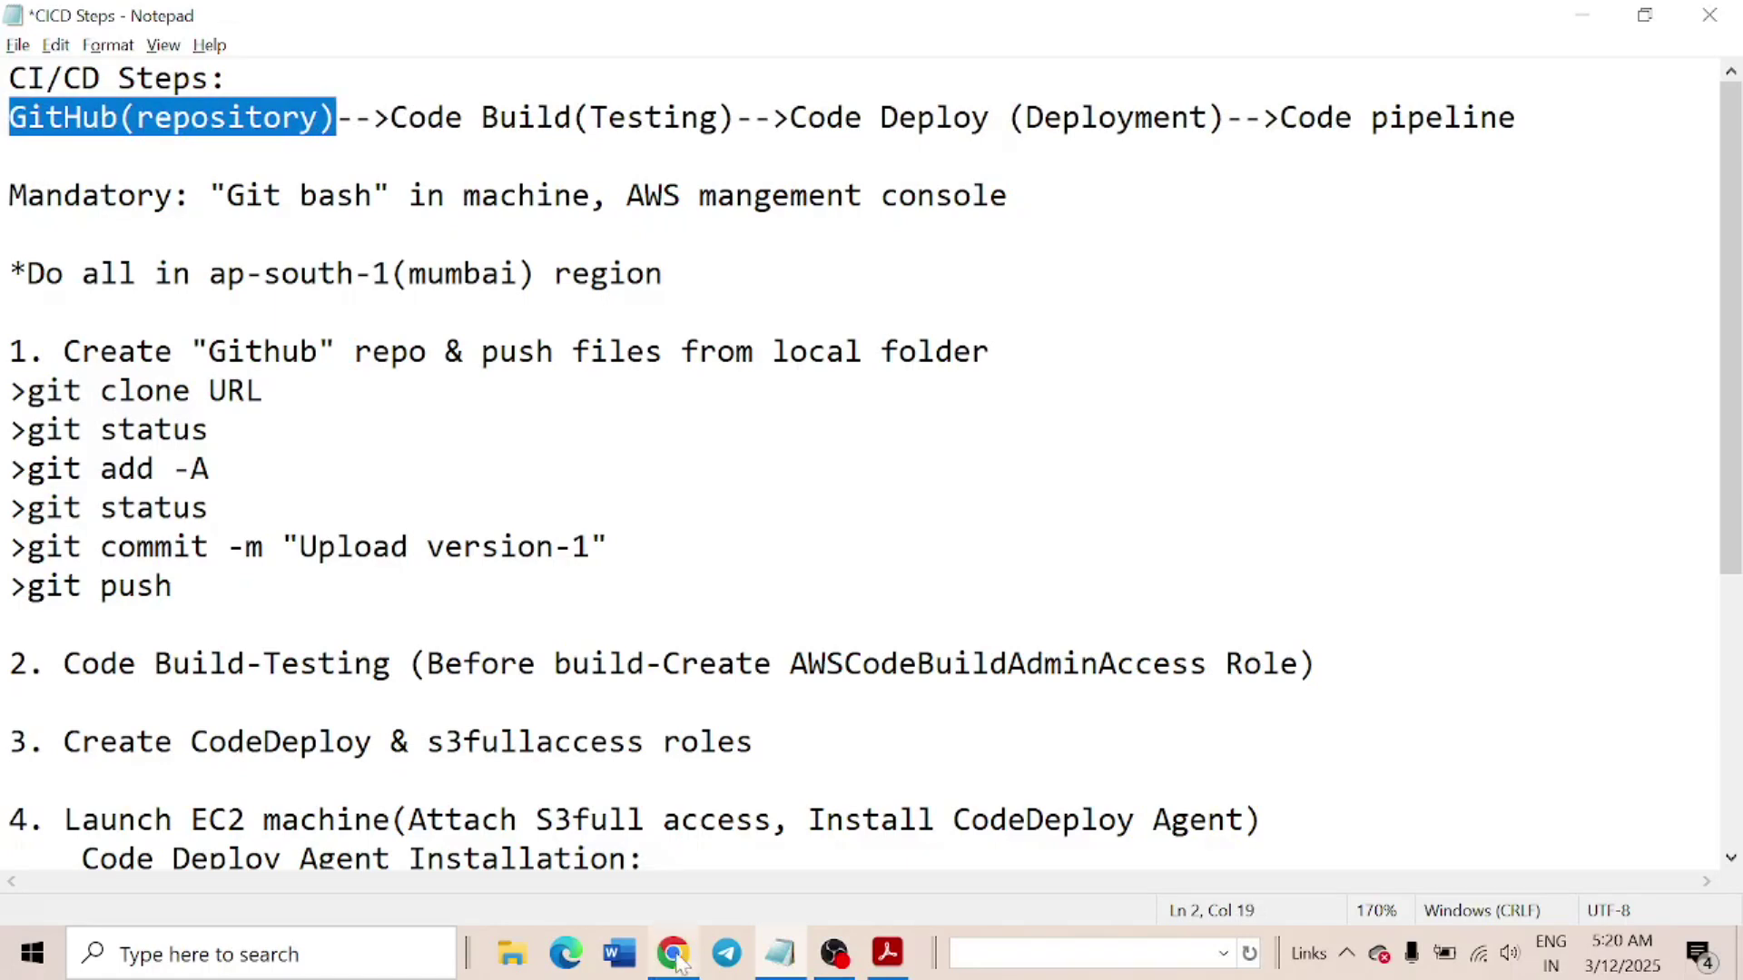
# Switch to Chrome and open the GitHub dashboard in a new browser tab
pyautogui.moveTo(695, 935)
pyautogui.click(693, 854)
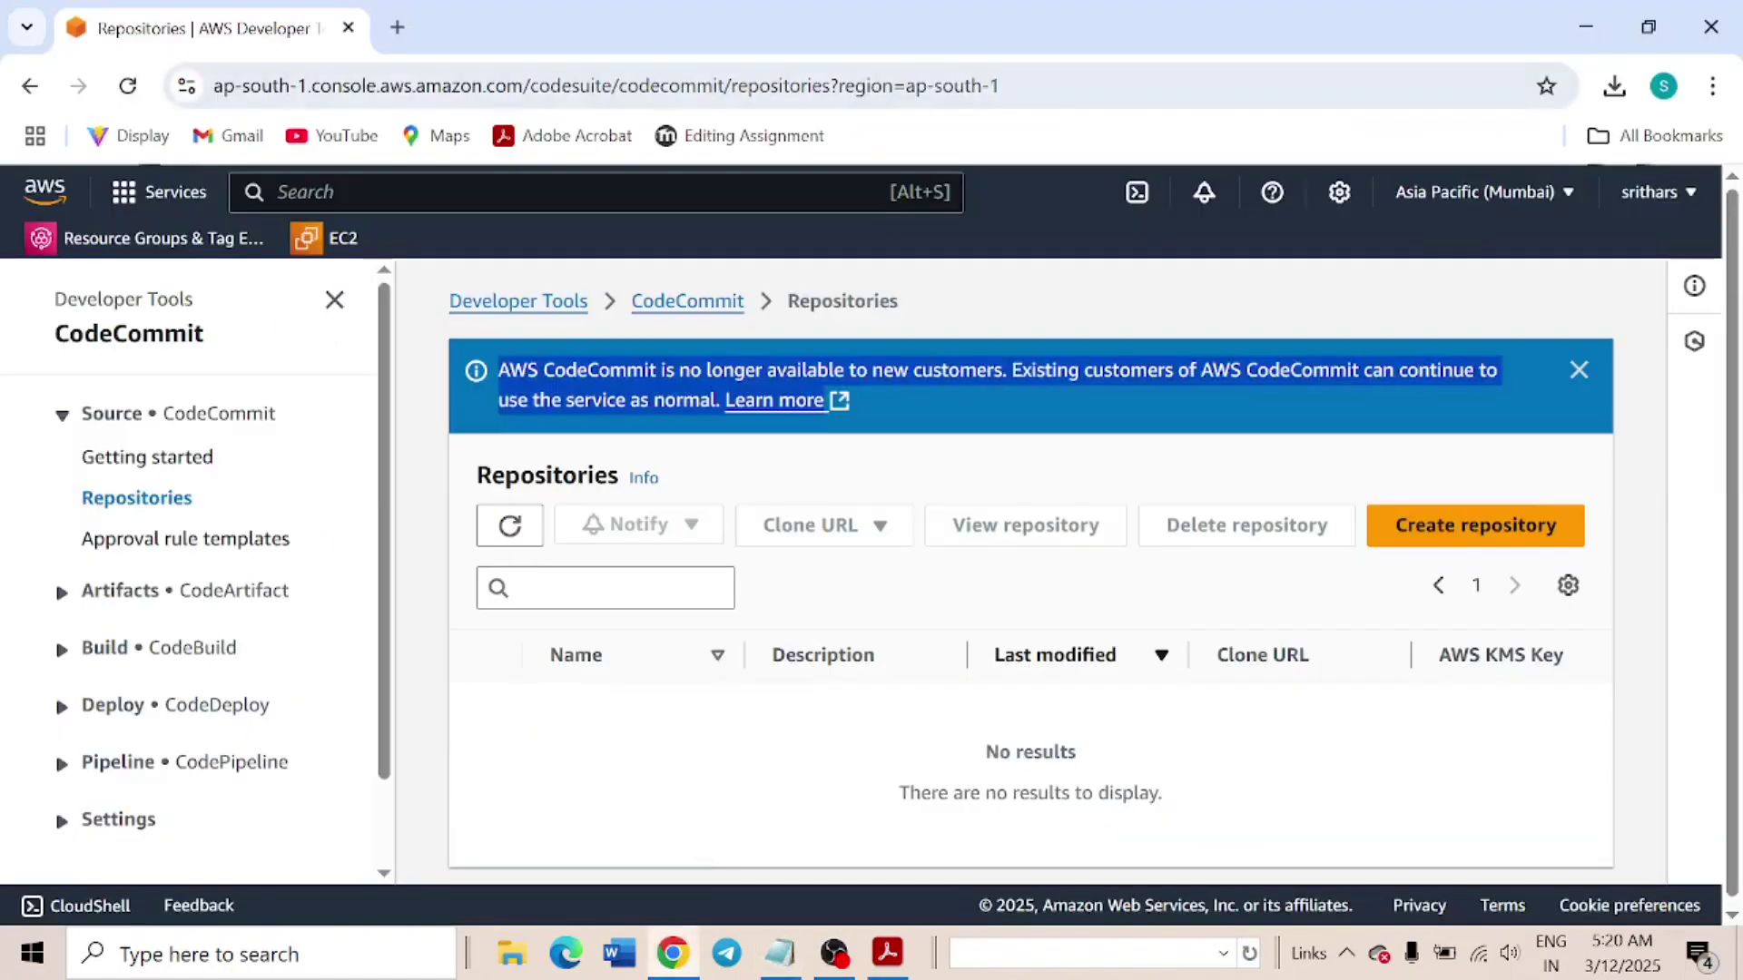
pyautogui.click(398, 27)
pyautogui.write('git')
pyautogui.press('Return')
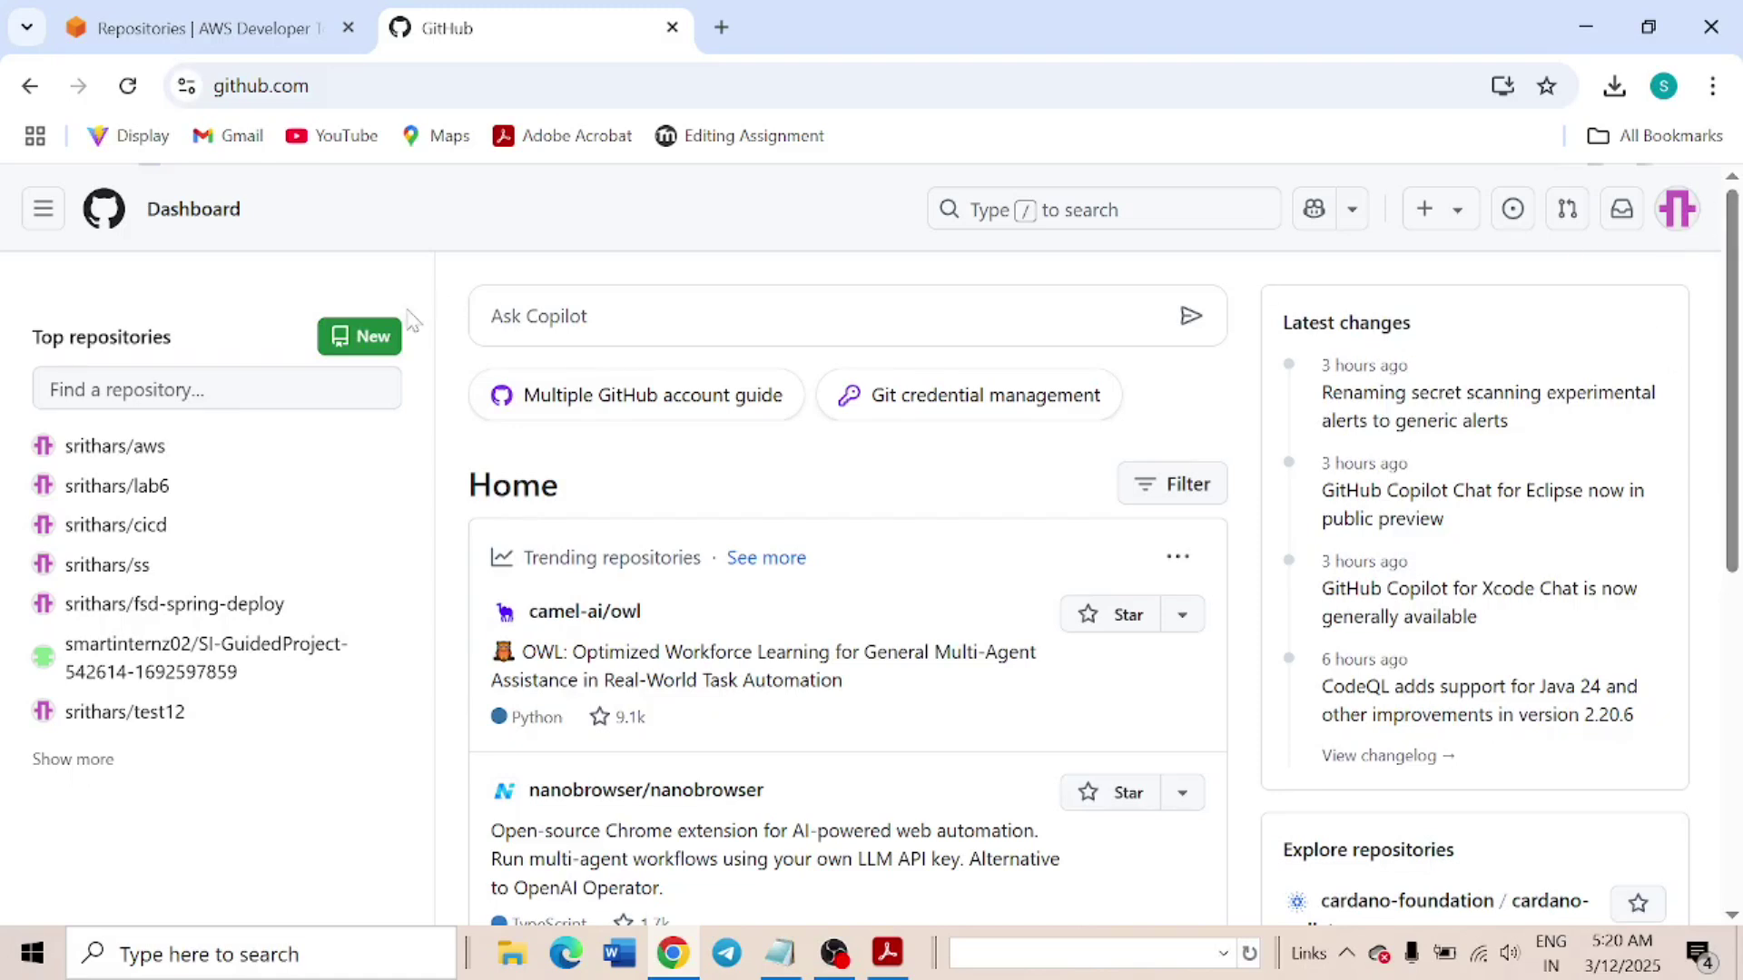
# Create a new public GitHub repository named cicd1
pyautogui.click(376, 345)
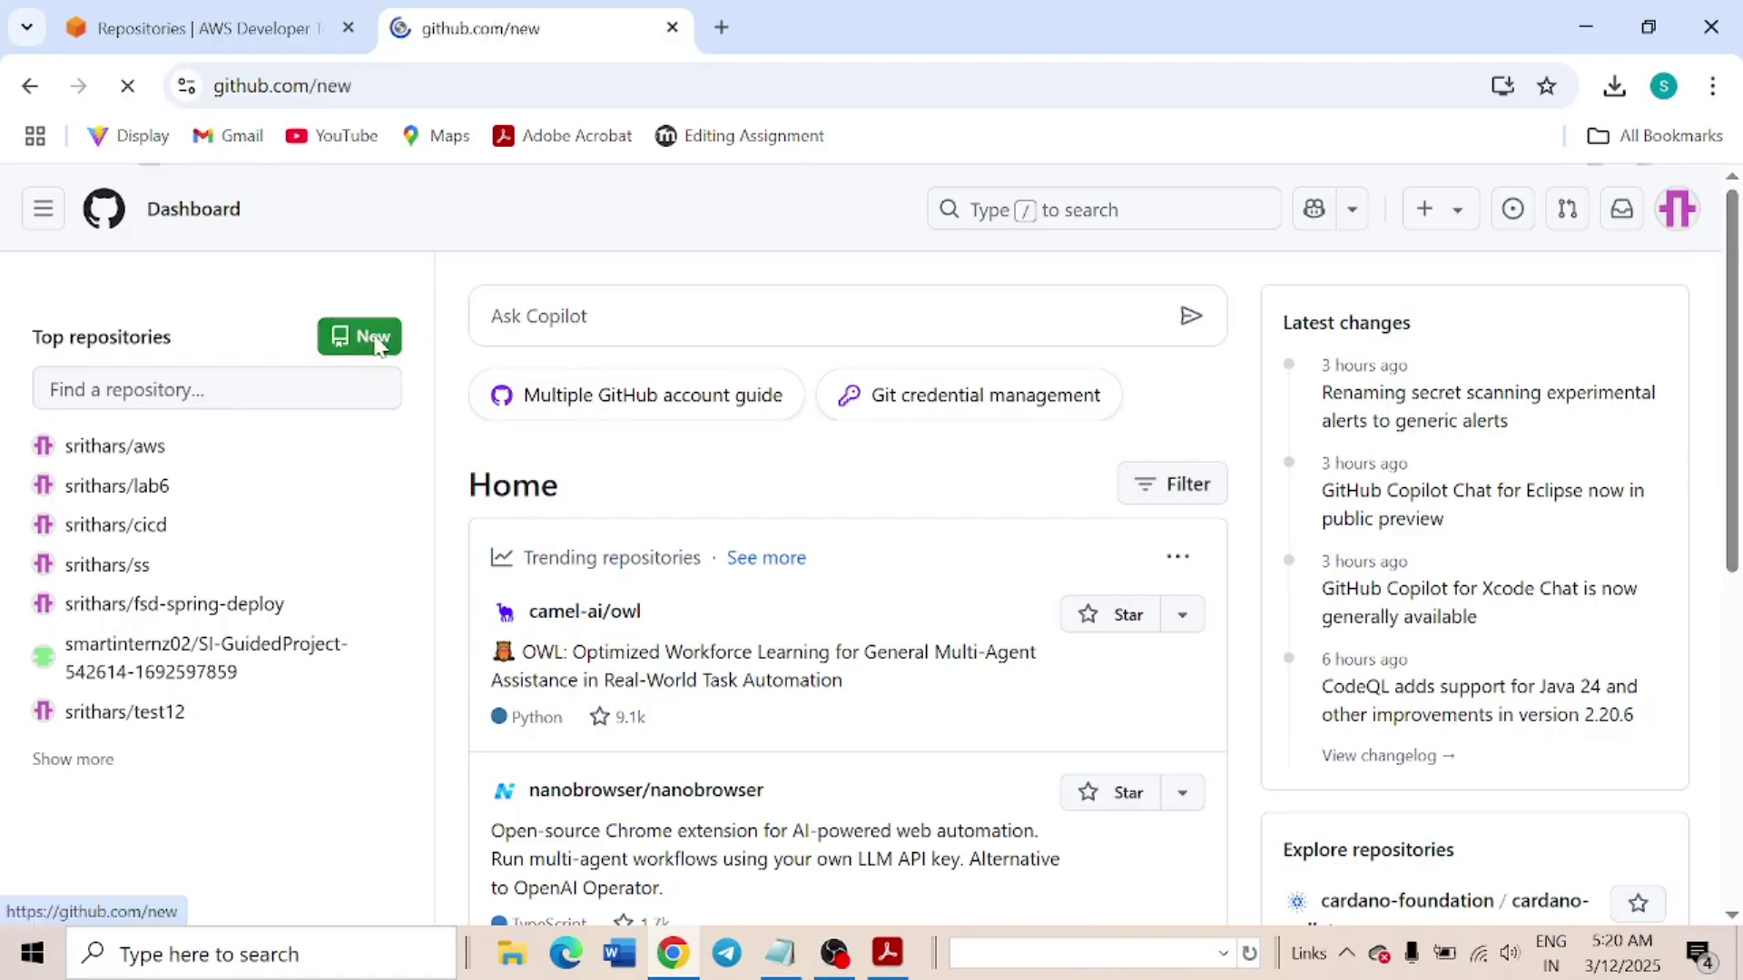
pyautogui.click(649, 543)
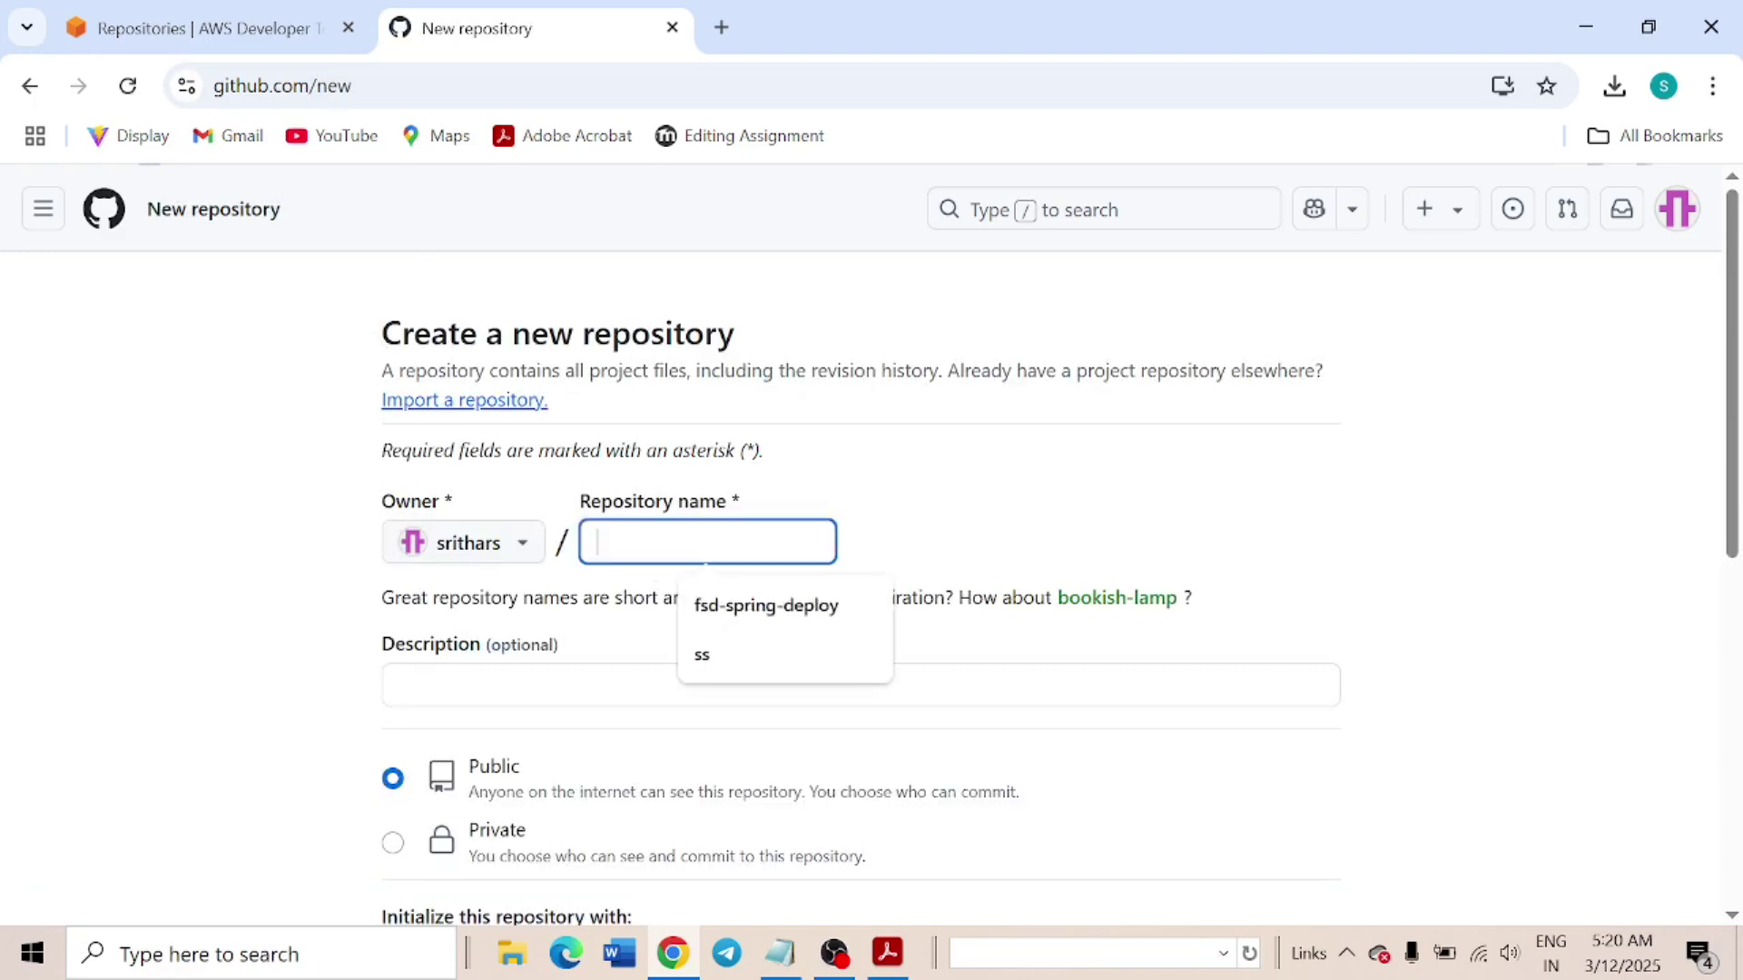
pyautogui.write('ci')
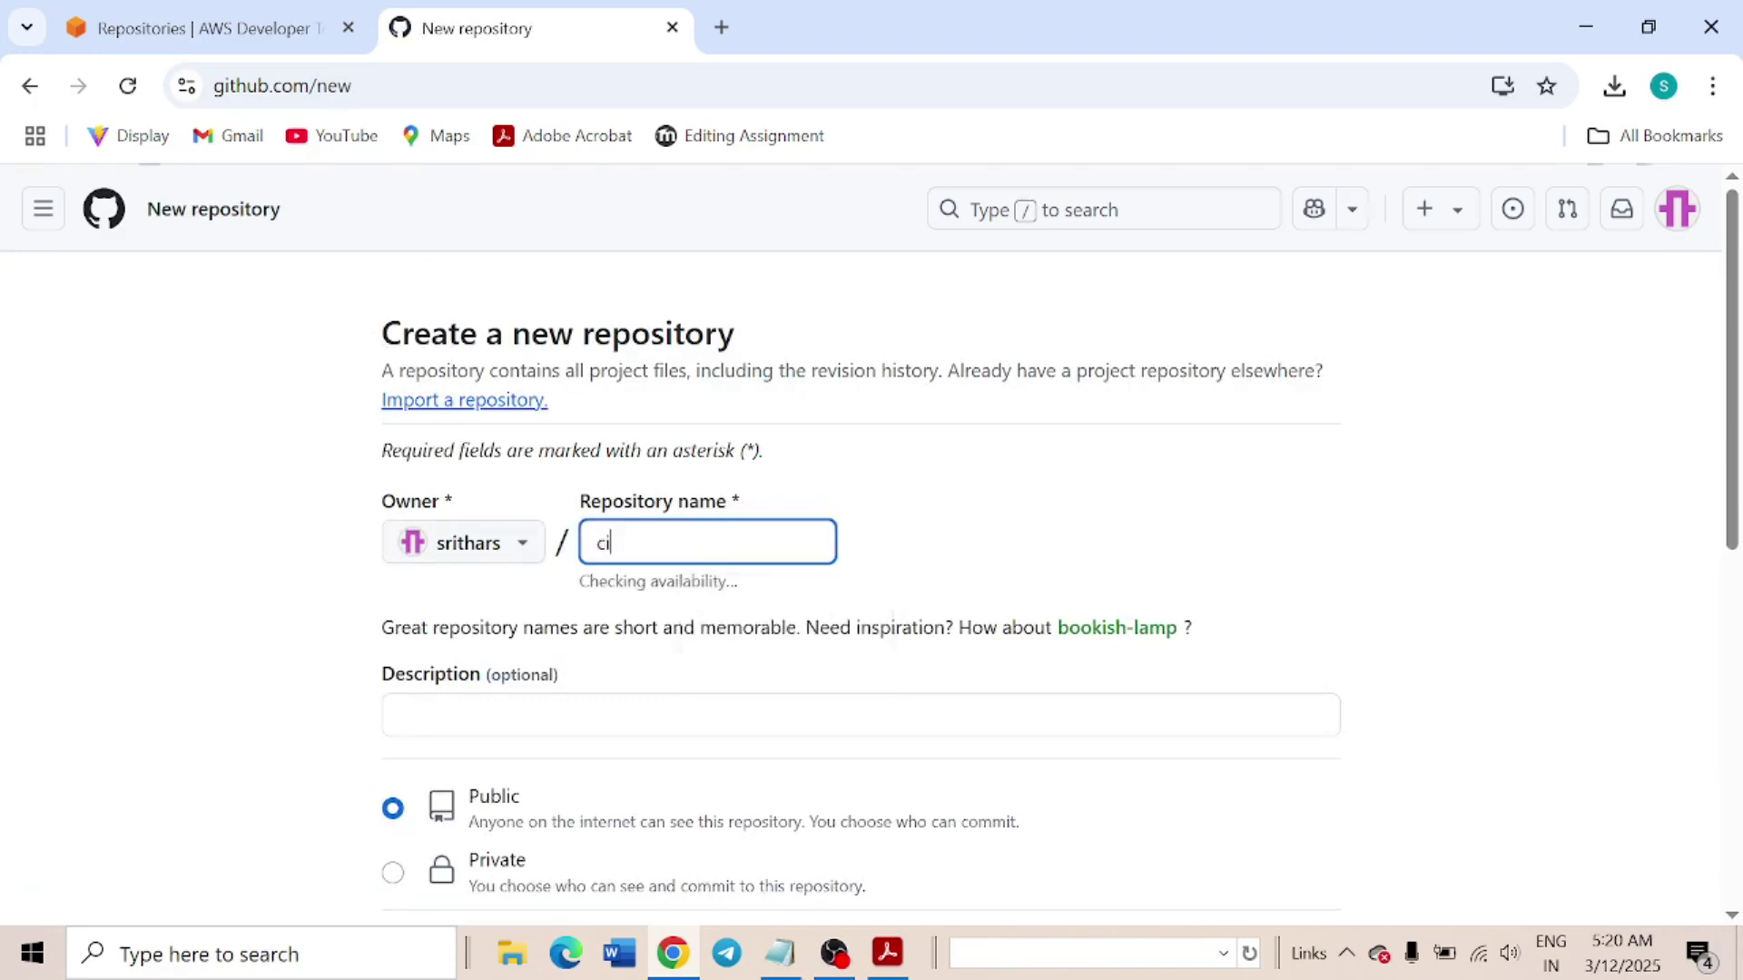
pyautogui.write('cd1')
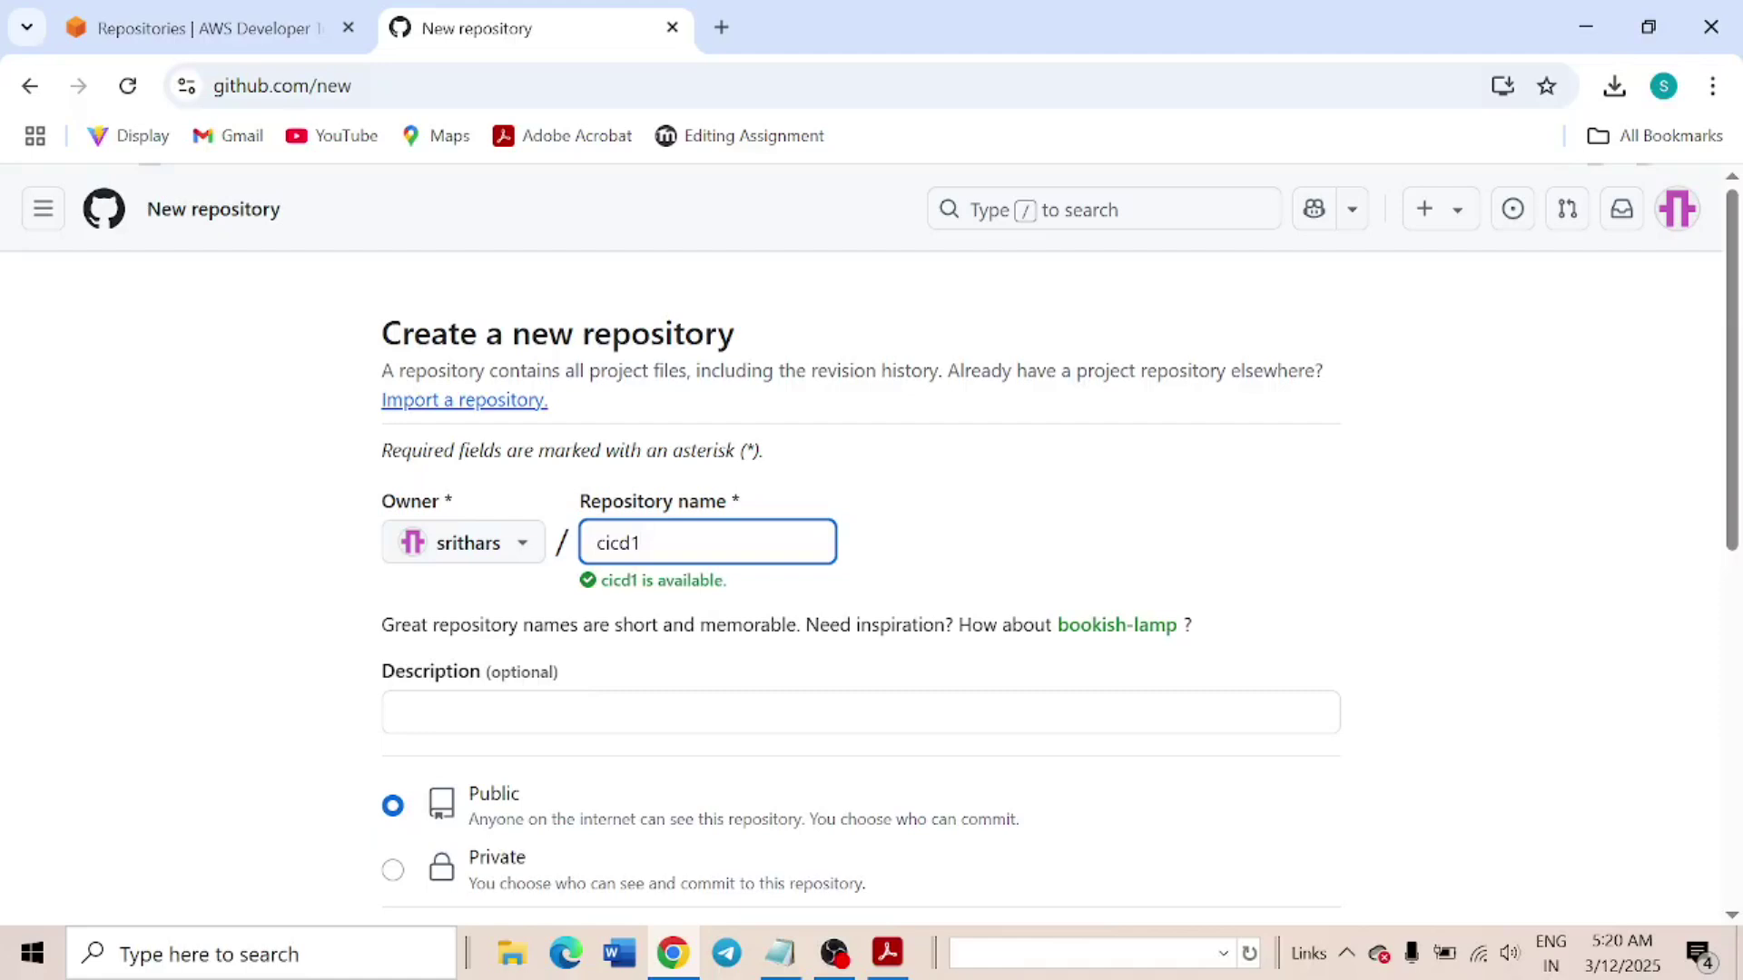
pyautogui.hotkey('ctrl', 'a')
pyautogui.scroll(-3, 994, 506)
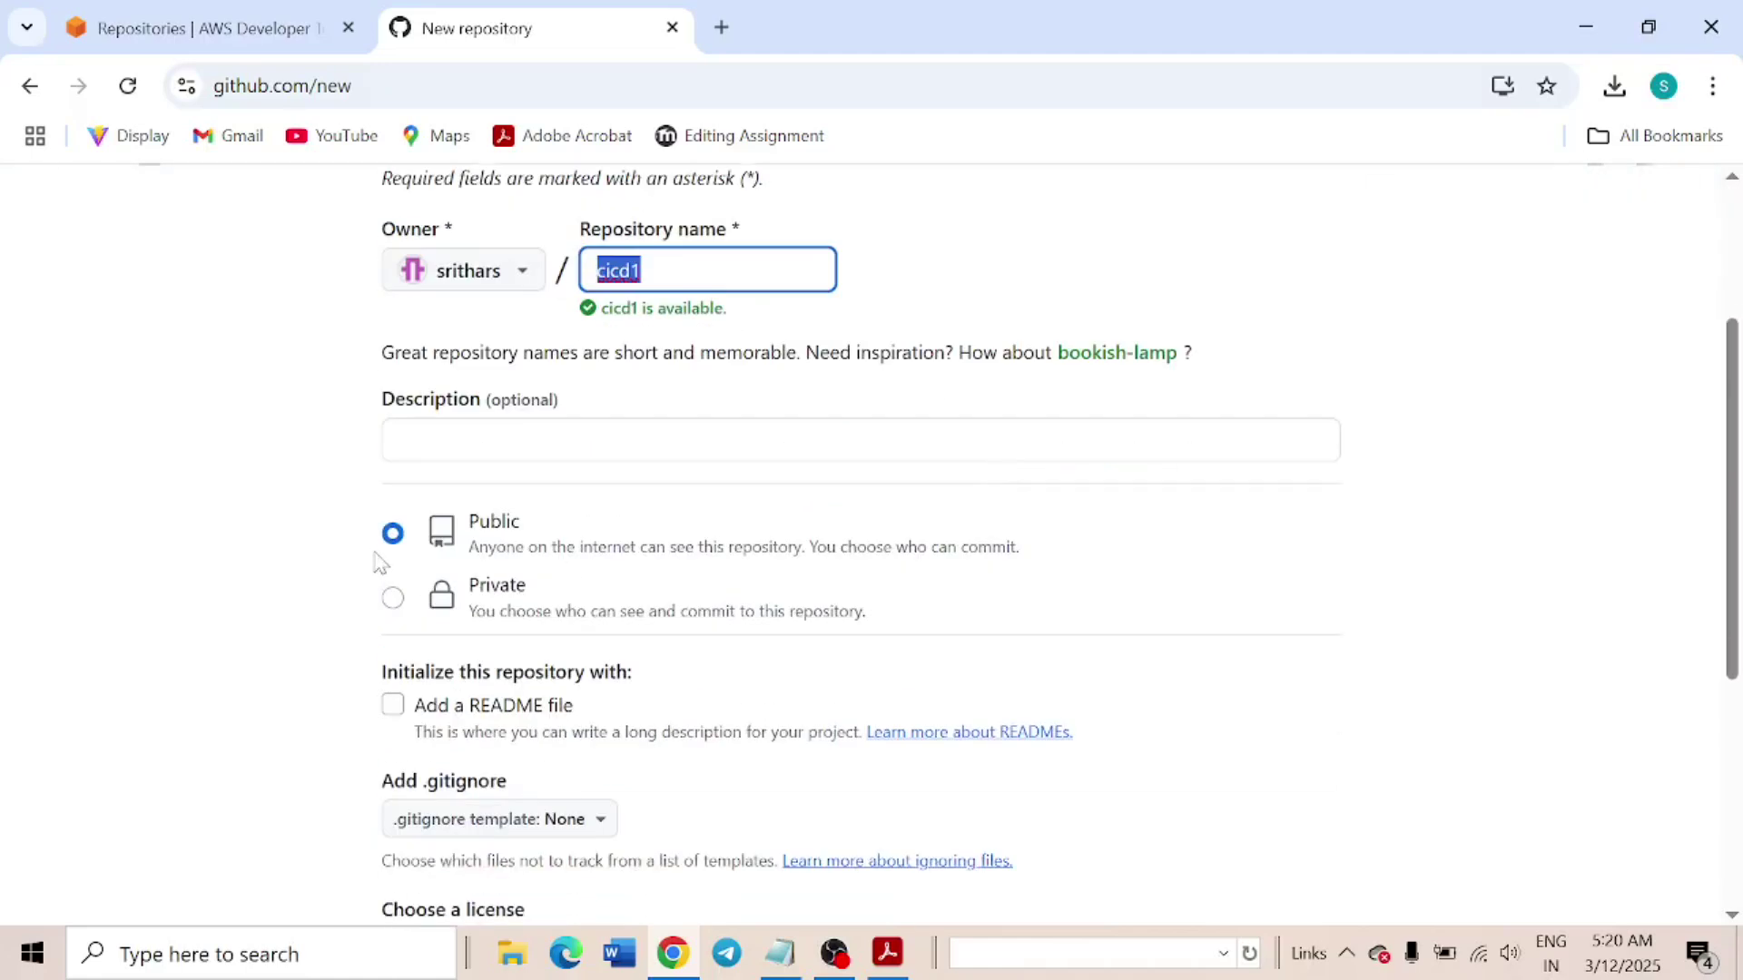
pyautogui.scroll(-5, 665, 629)
pyautogui.click(1261, 732)
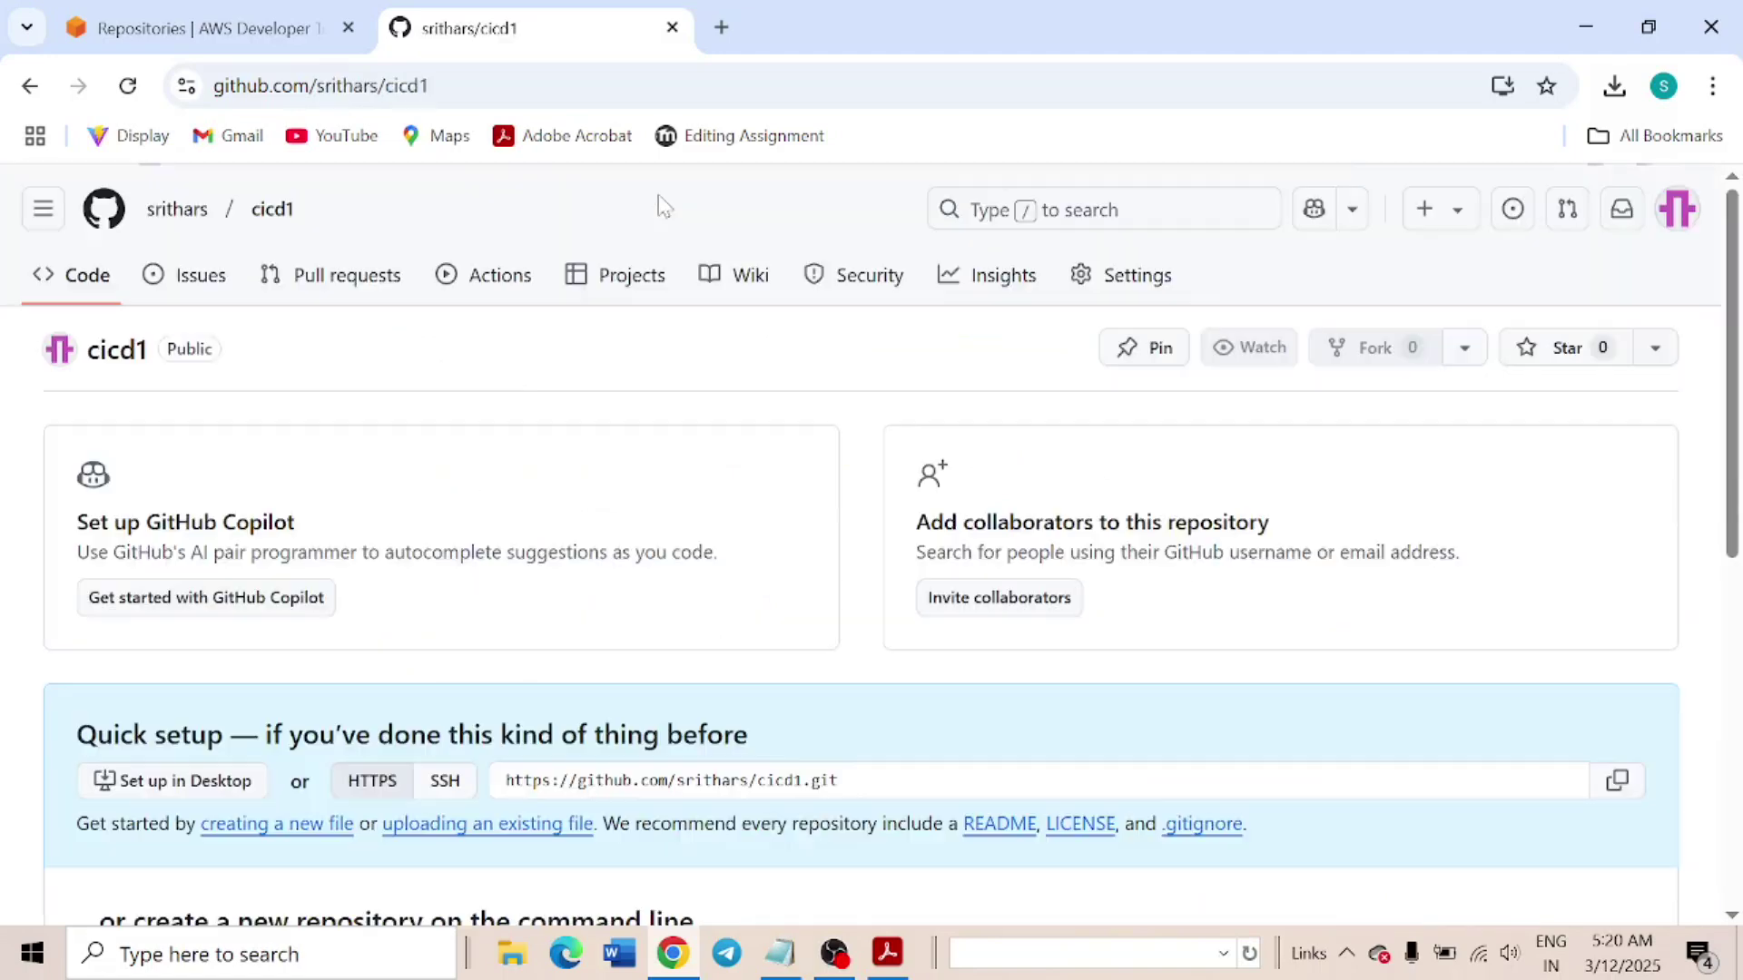
# Copy the HTTPS clone URL of the cicd1 repository from its quick setup section
pyautogui.scroll(-7, 689, 541)
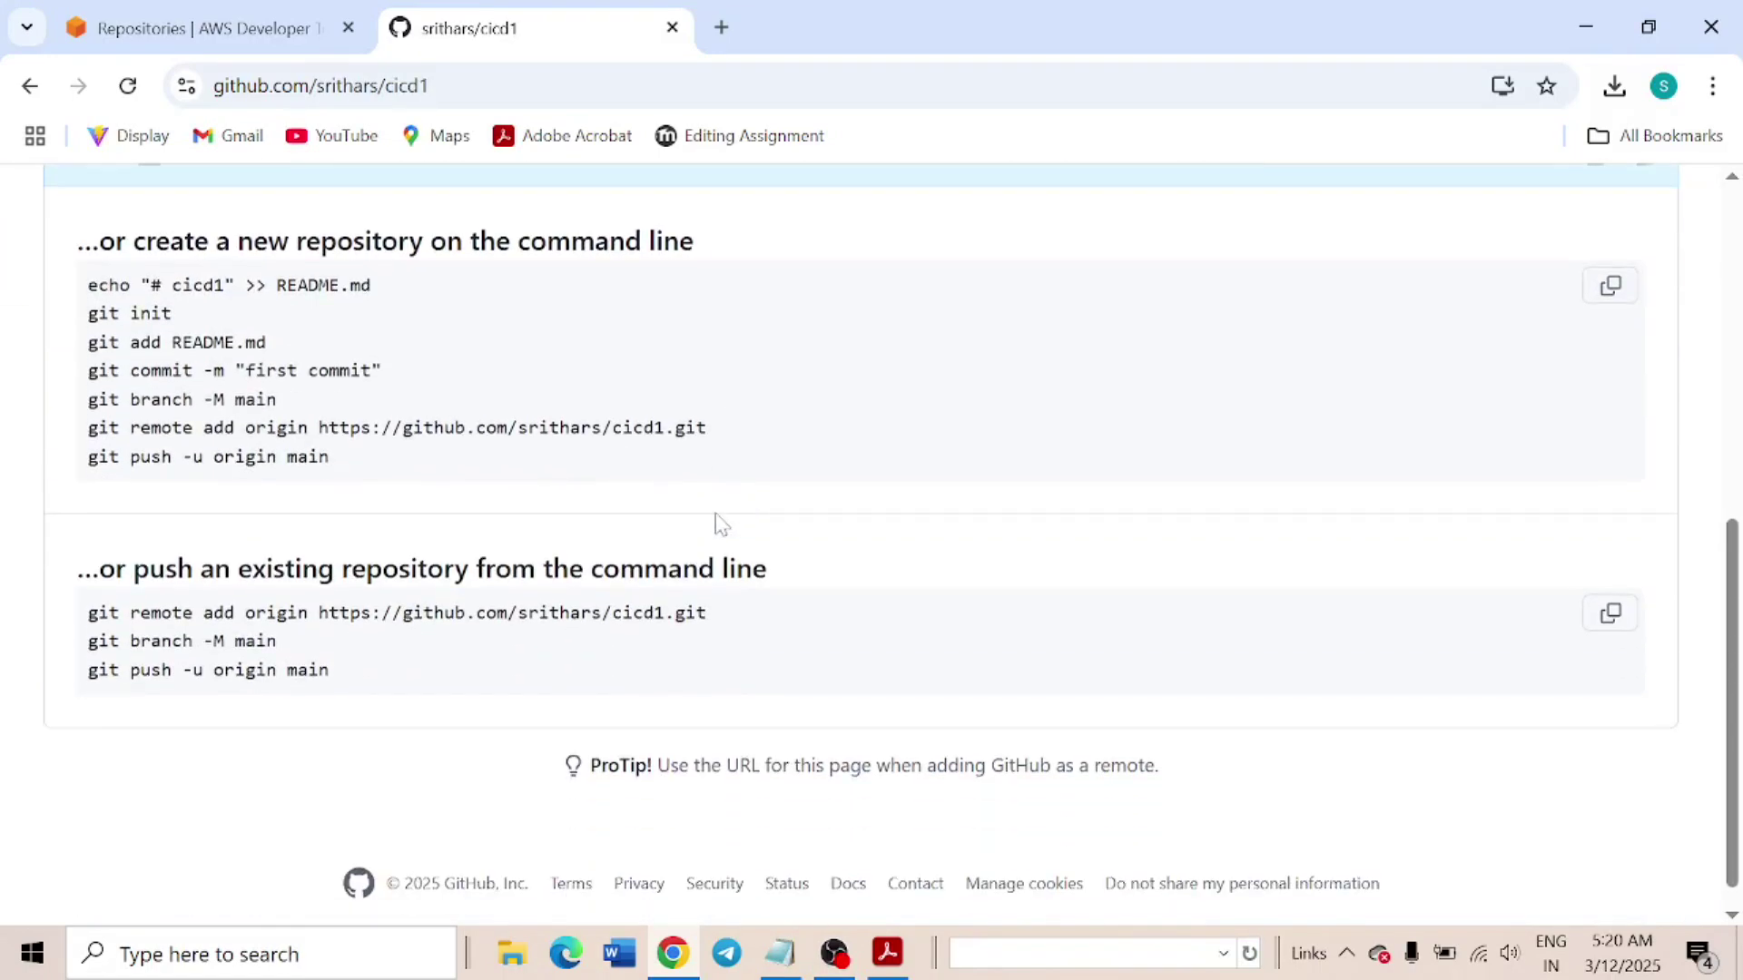
pyautogui.scroll(5, 926, 536)
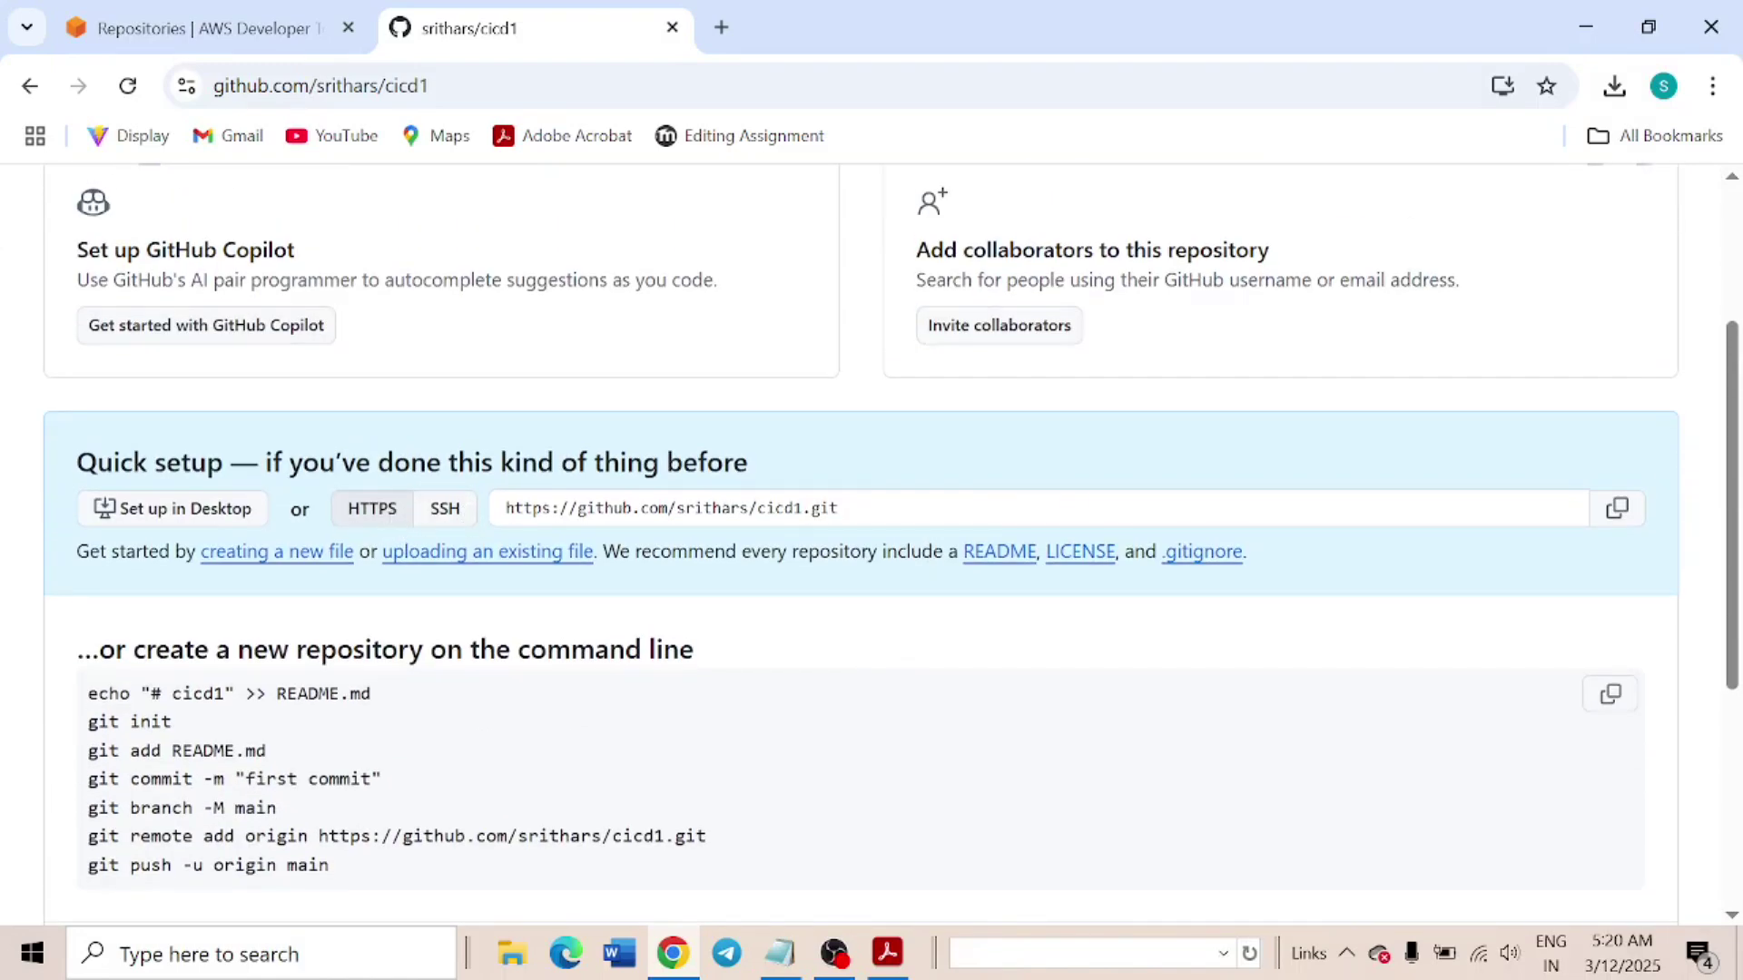
pyautogui.click(491, 511)
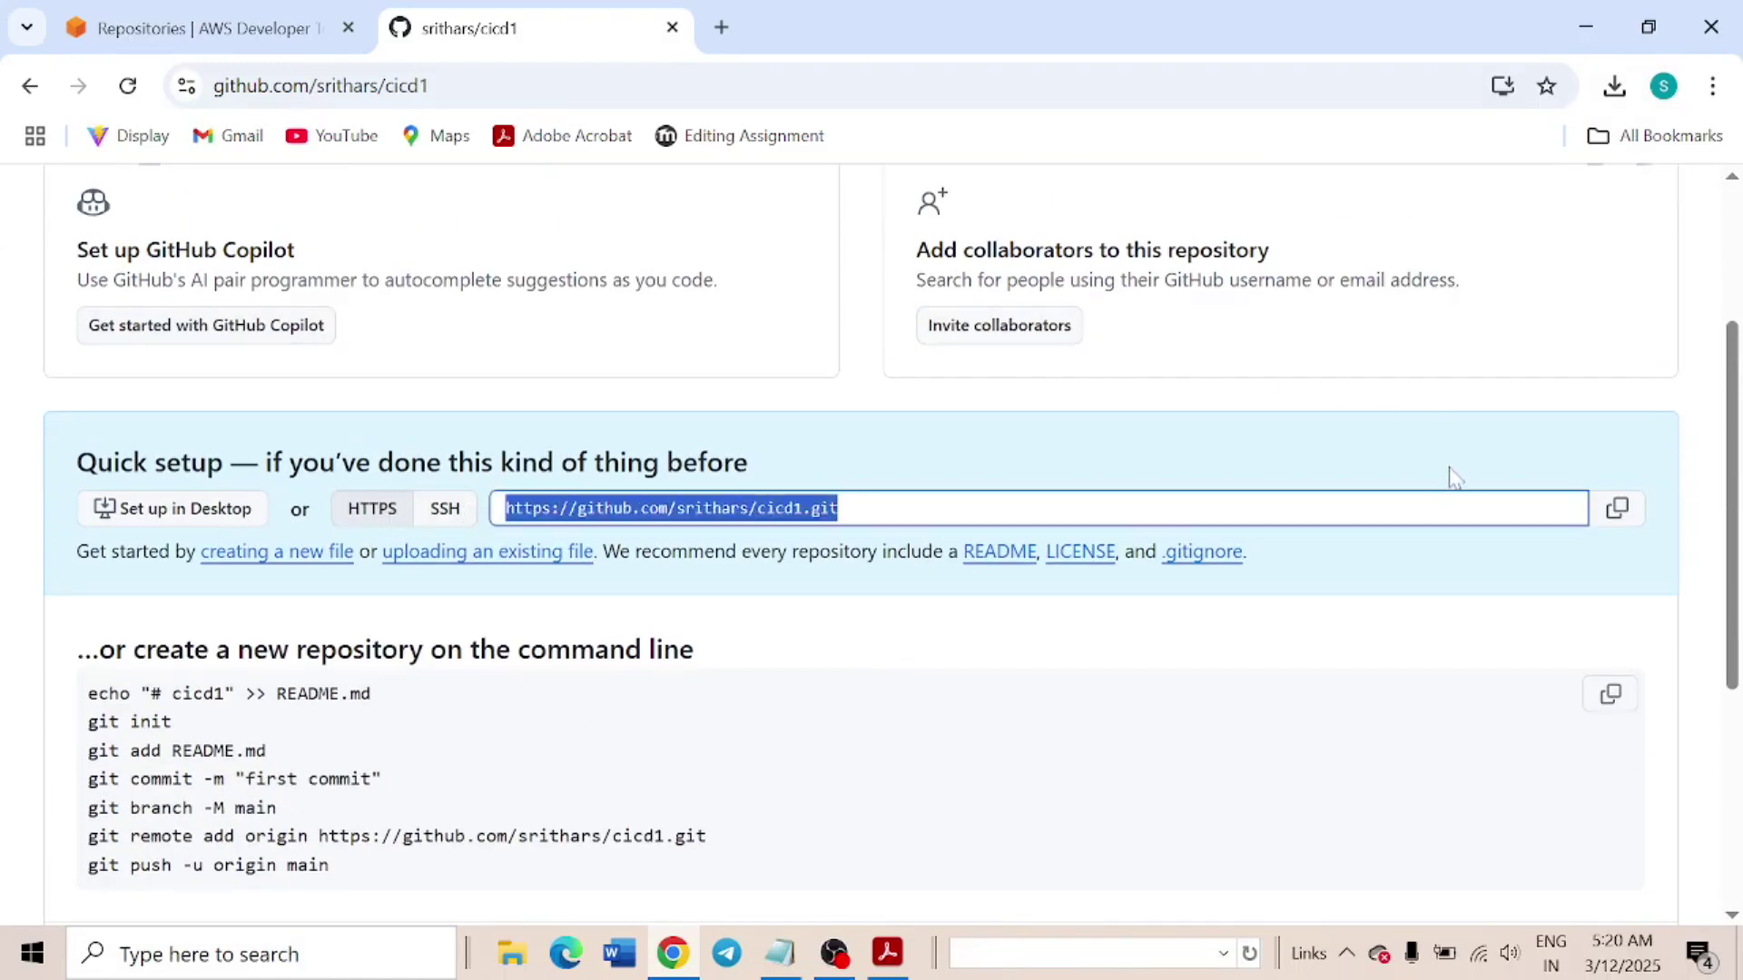
pyautogui.moveTo(853, 509); pyautogui.dragTo(504, 508)
pyautogui.click(1619, 510)
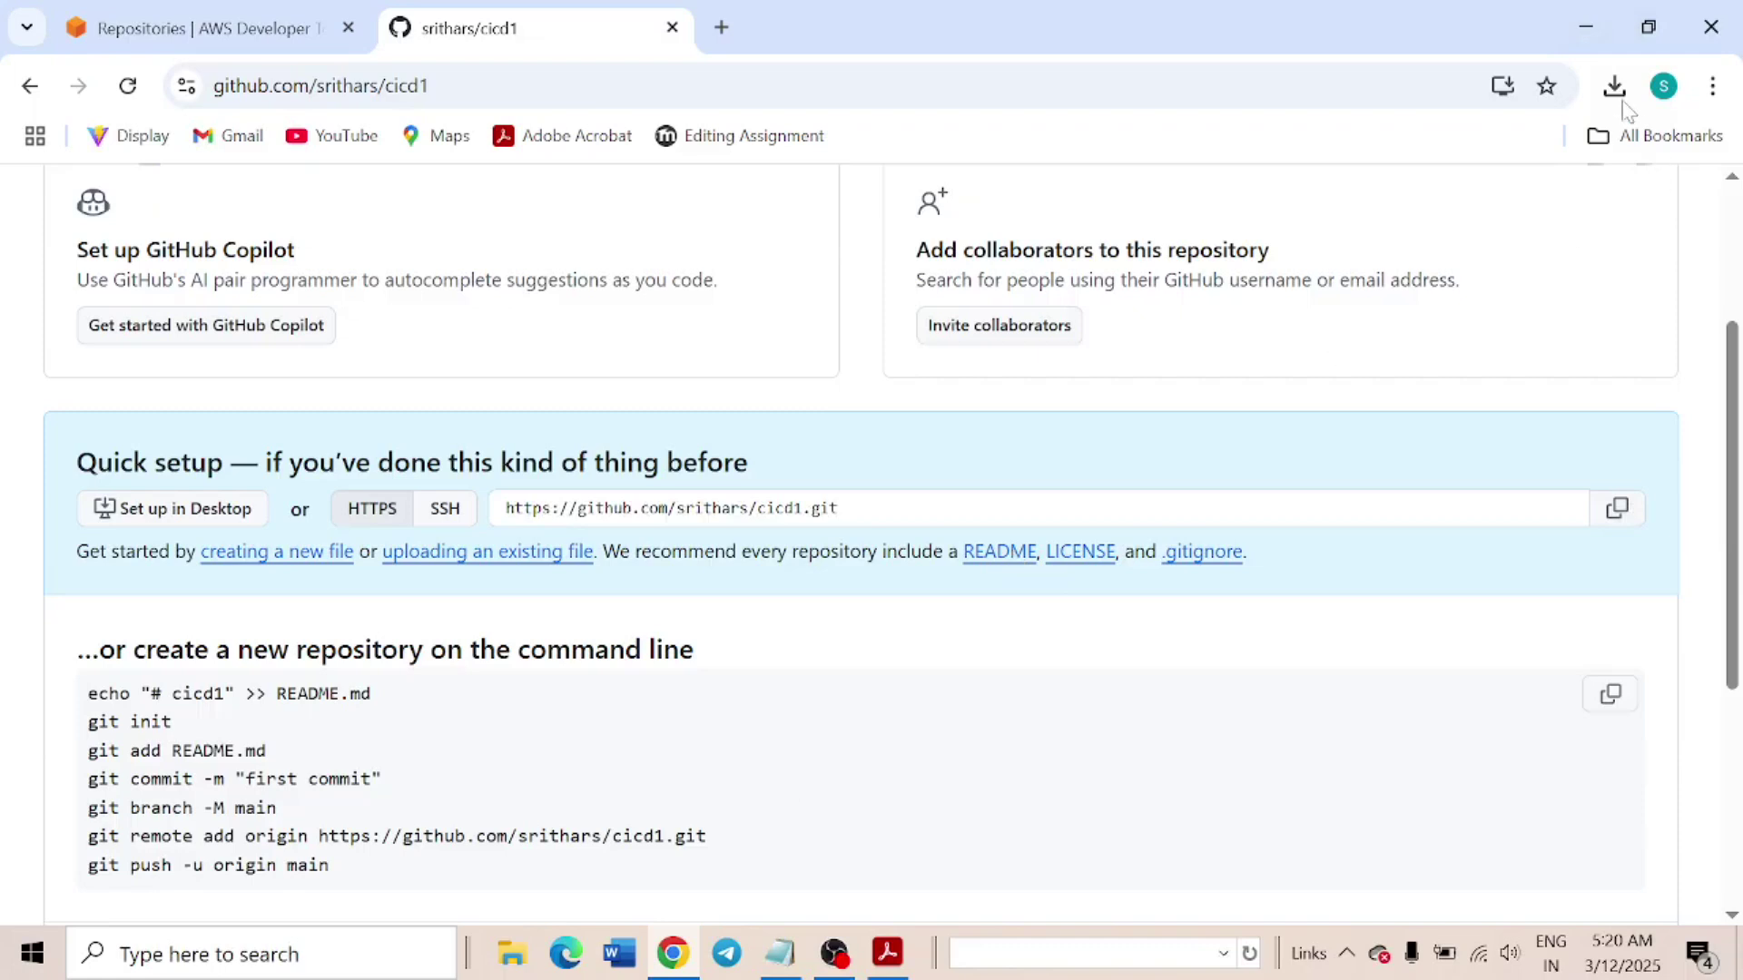
# Minimize the open windows and create a new folder on the desktop
pyautogui.click(1585, 27)
pyautogui.click(1586, 16)
pyautogui.click(1583, 19)
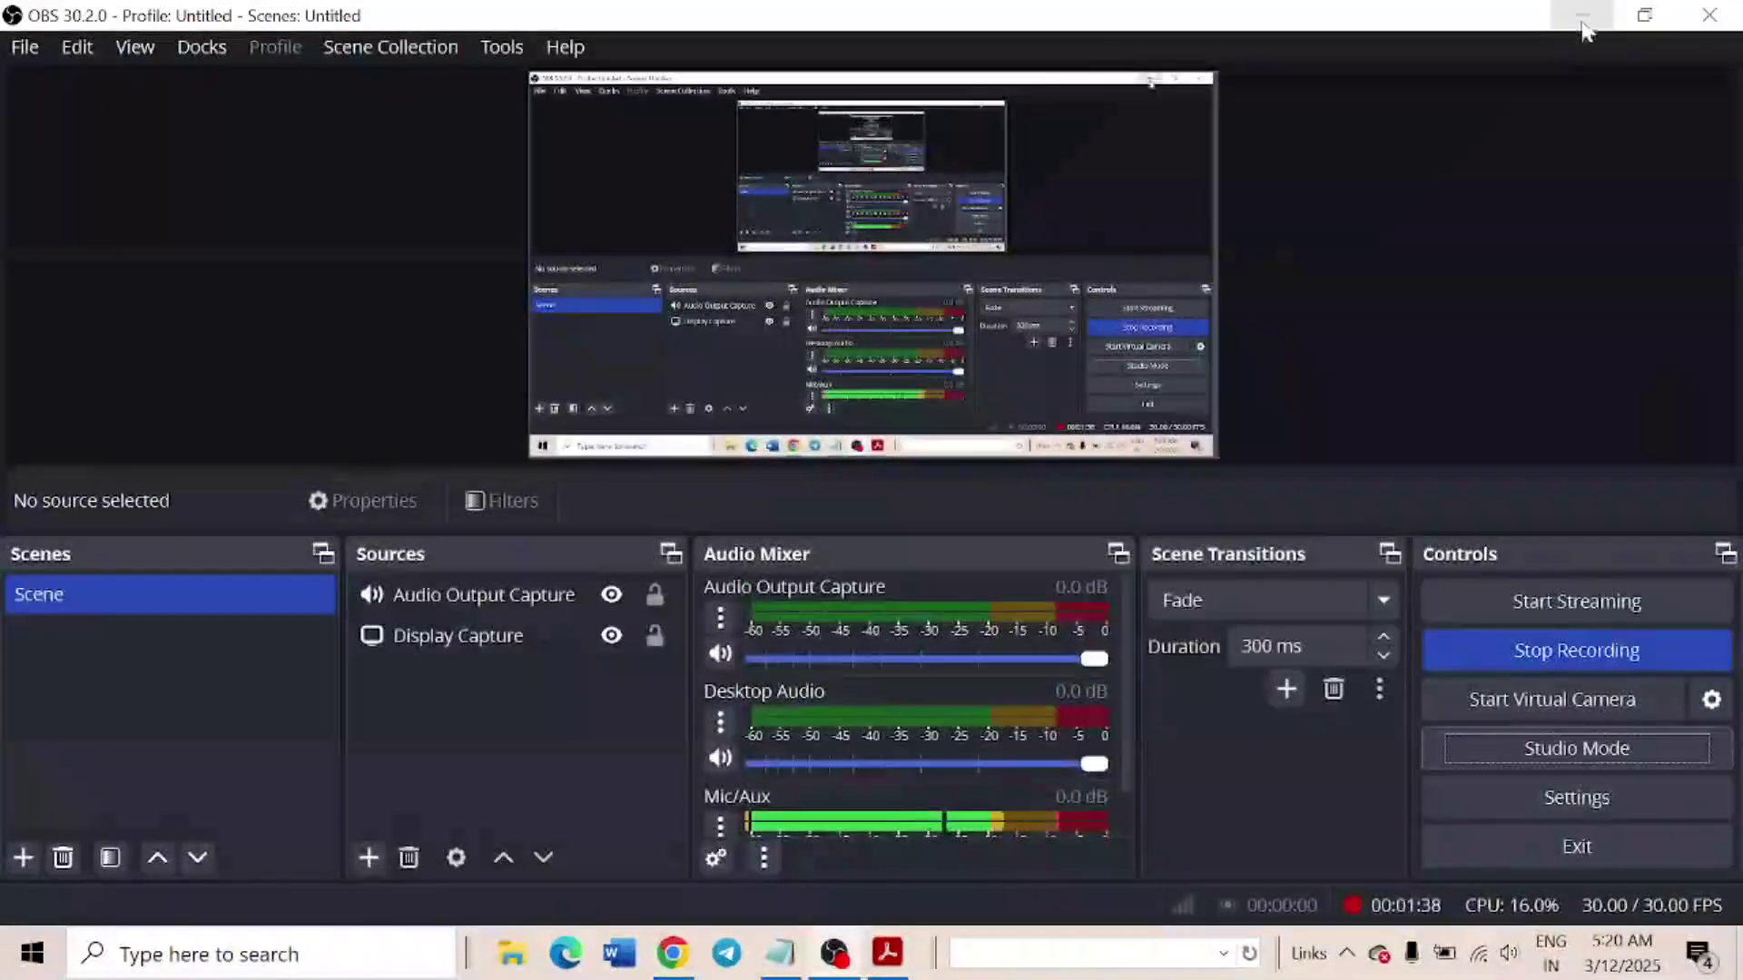
pyautogui.click(1583, 20)
pyautogui.rightClick(1104, 254)
pyautogui.moveTo(1180, 537)
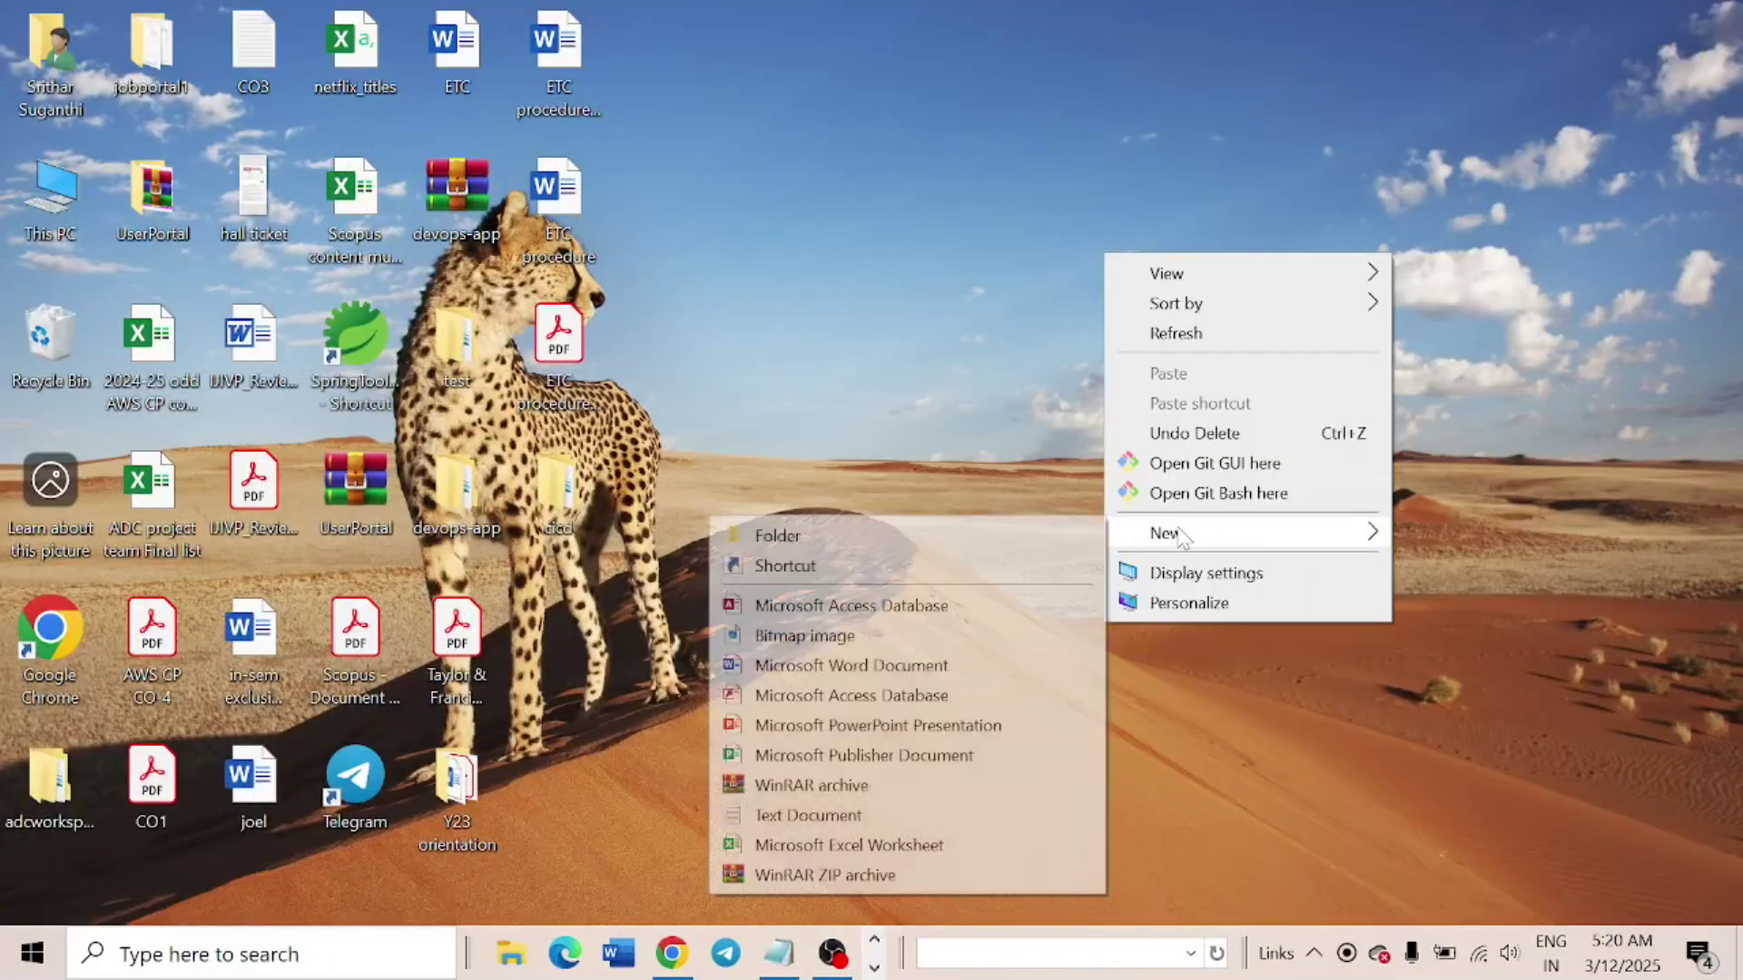
pyautogui.click(875, 535)
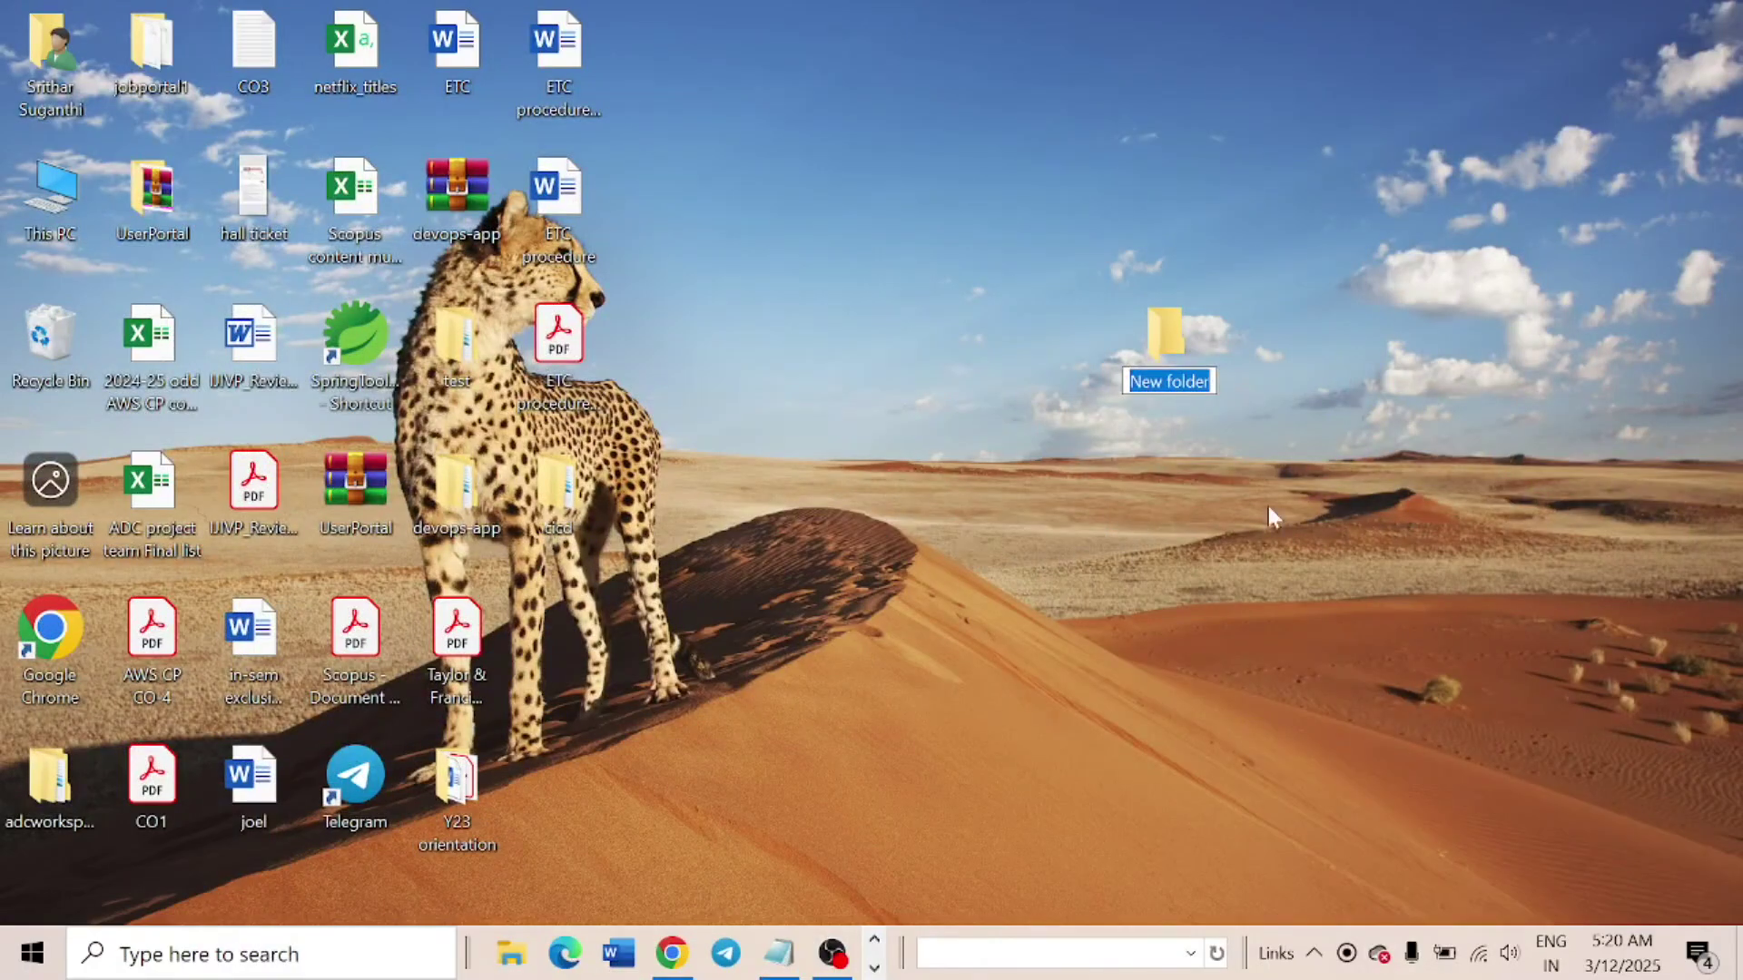
# Rename the new desktop folder as cicd and open it
pyautogui.moveTo(663, 518); pyautogui.dragTo(1166, 345)
pyautogui.rightClick(1157, 325)
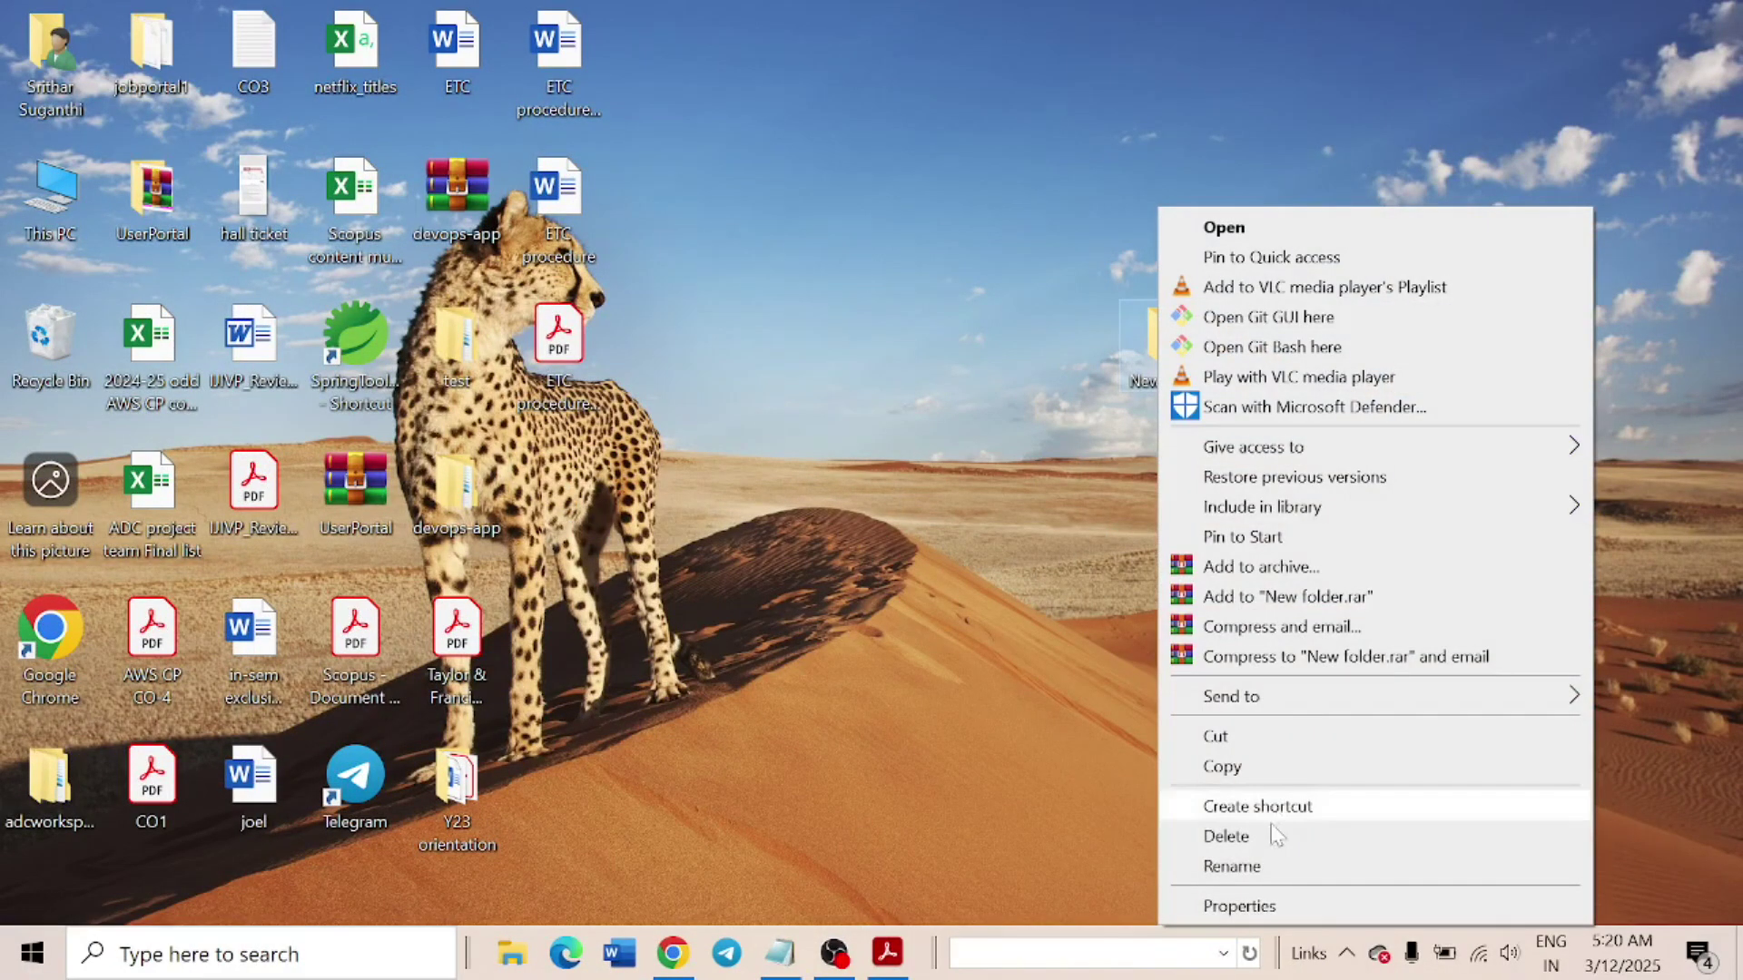
pyautogui.click(1239, 862)
pyautogui.write('ci')
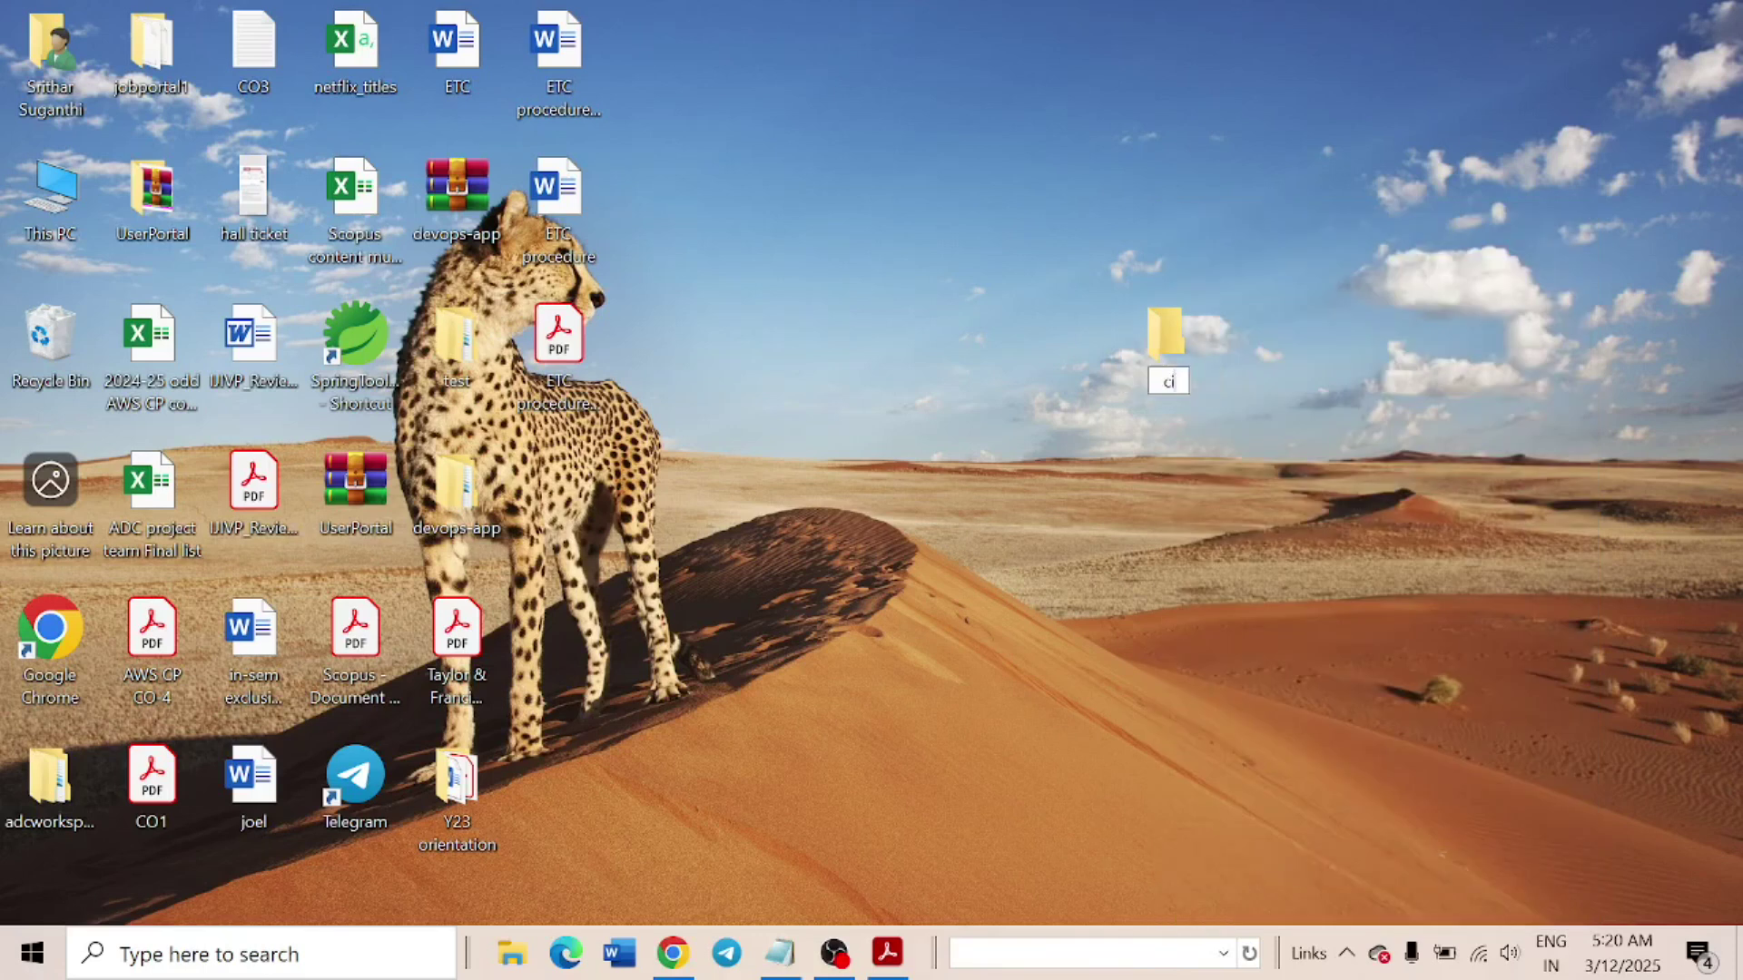
pyautogui.press('Return')
pyautogui.press('Return')
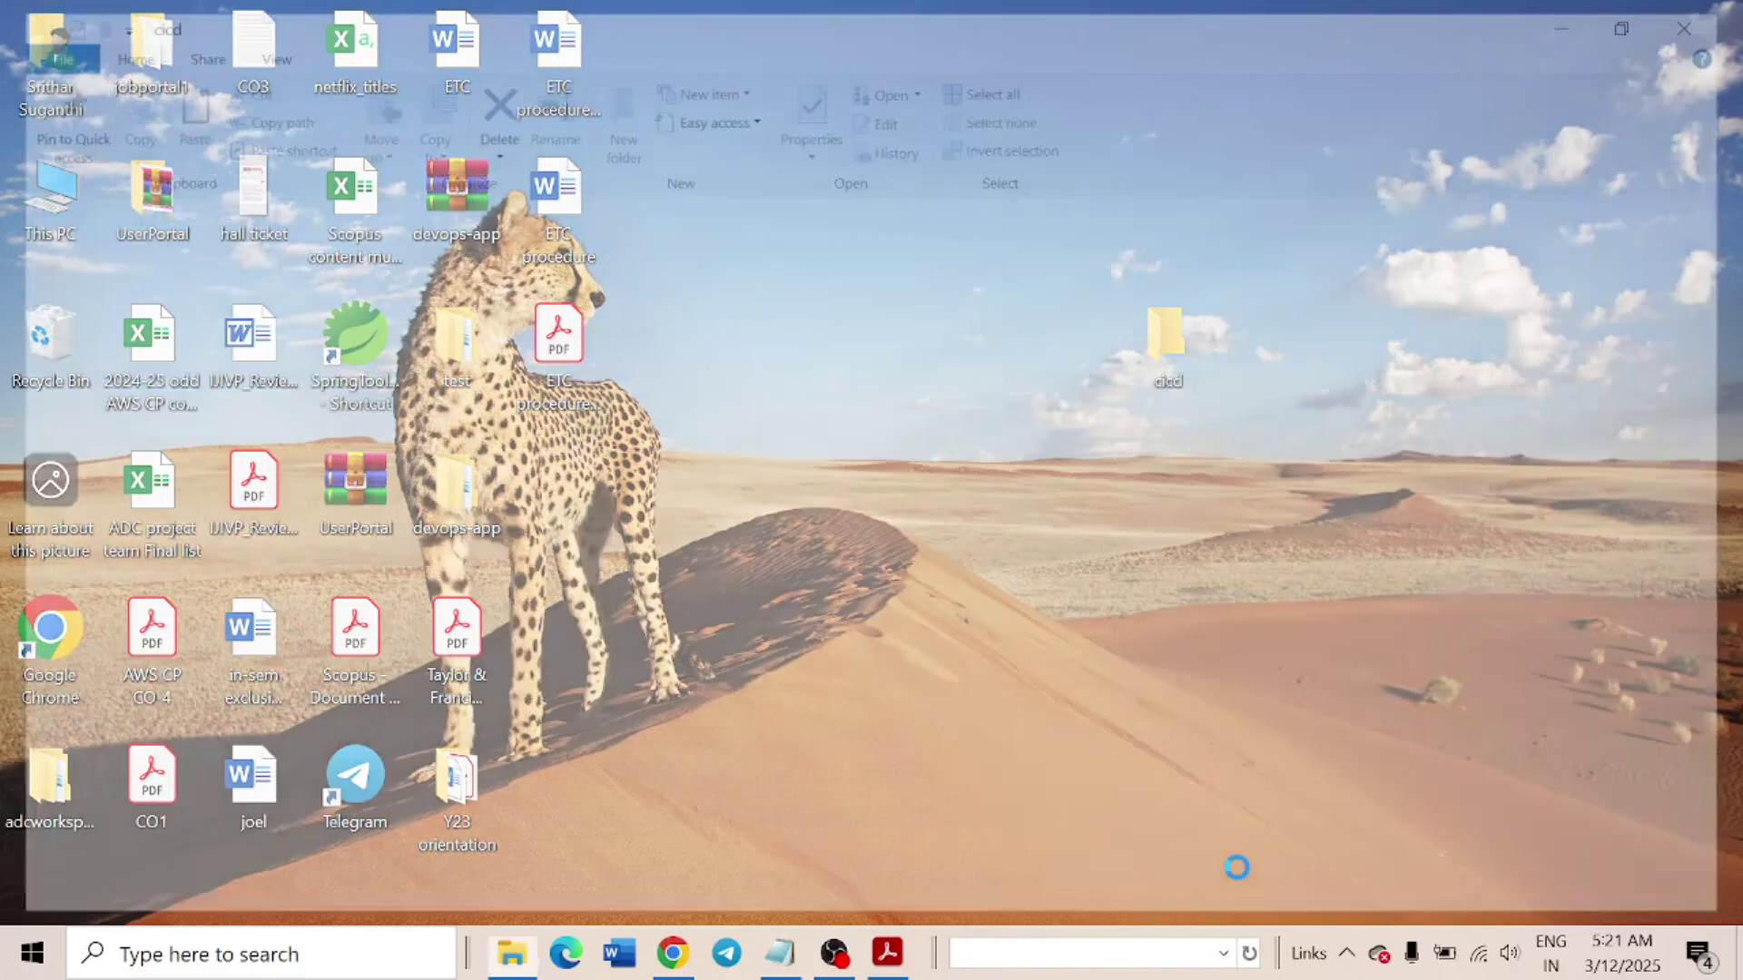
# Launch a command prompt in the cicd folder and run git clone with the copied cicd1 repository URL
pyautogui.click(708, 207)
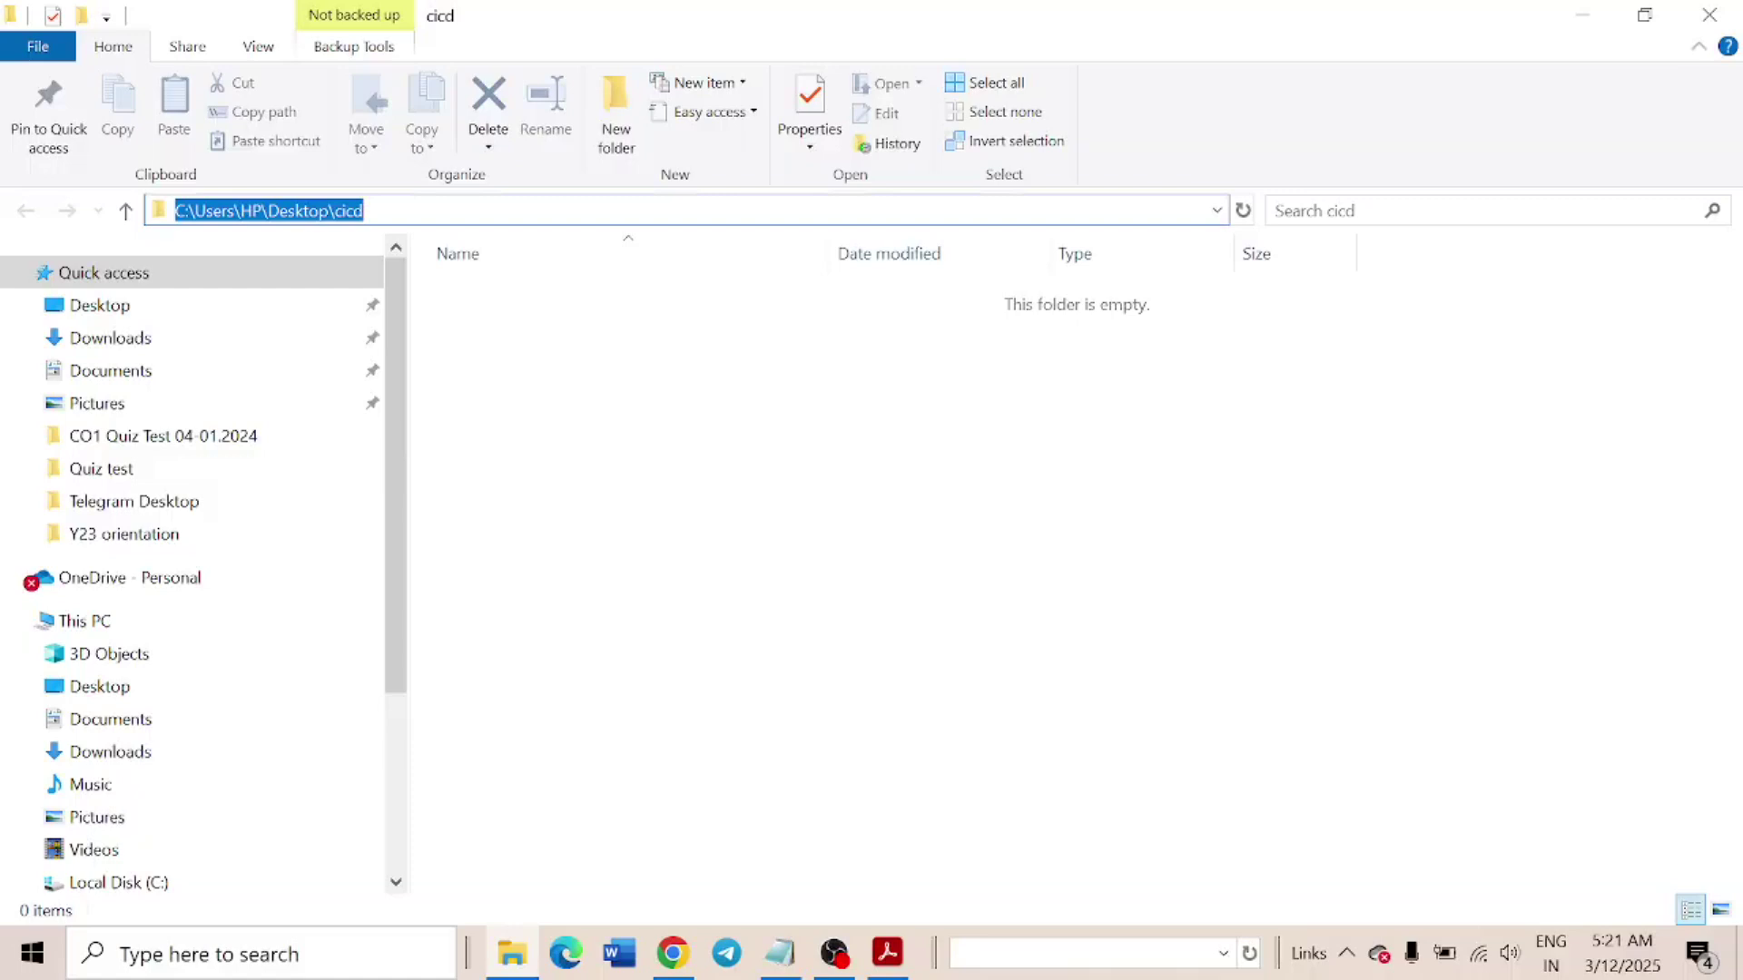
pyautogui.write('cmd')
pyautogui.press('Return')
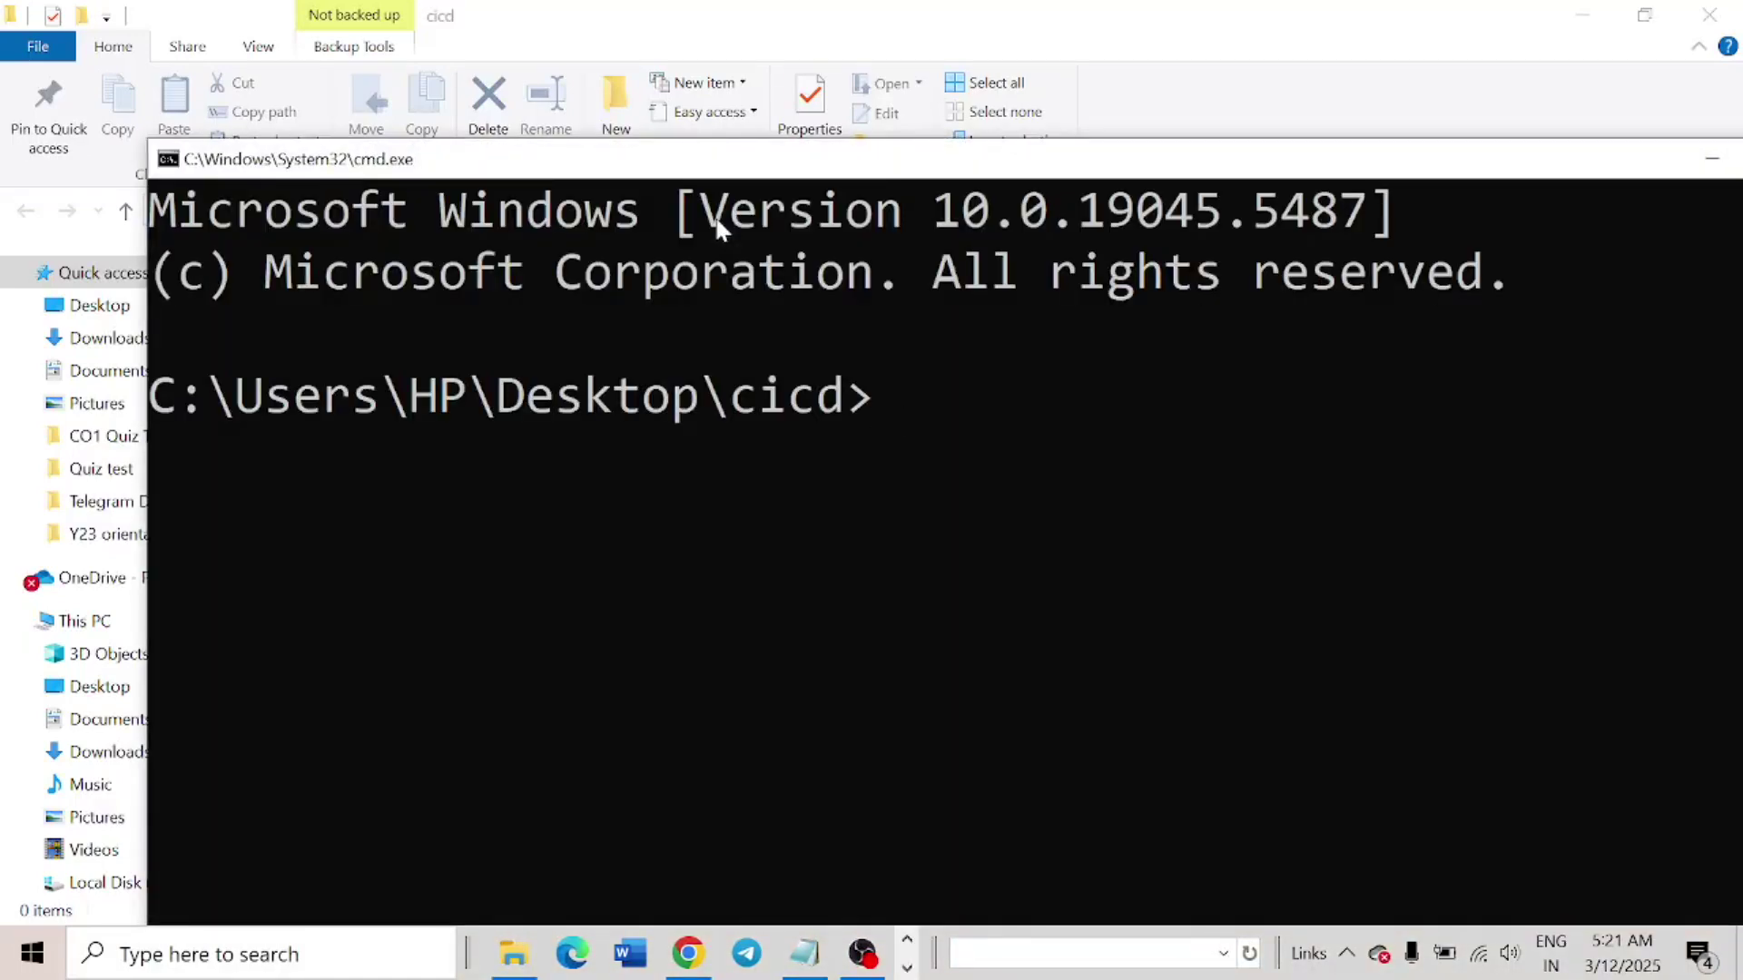
pyautogui.write('git clone')
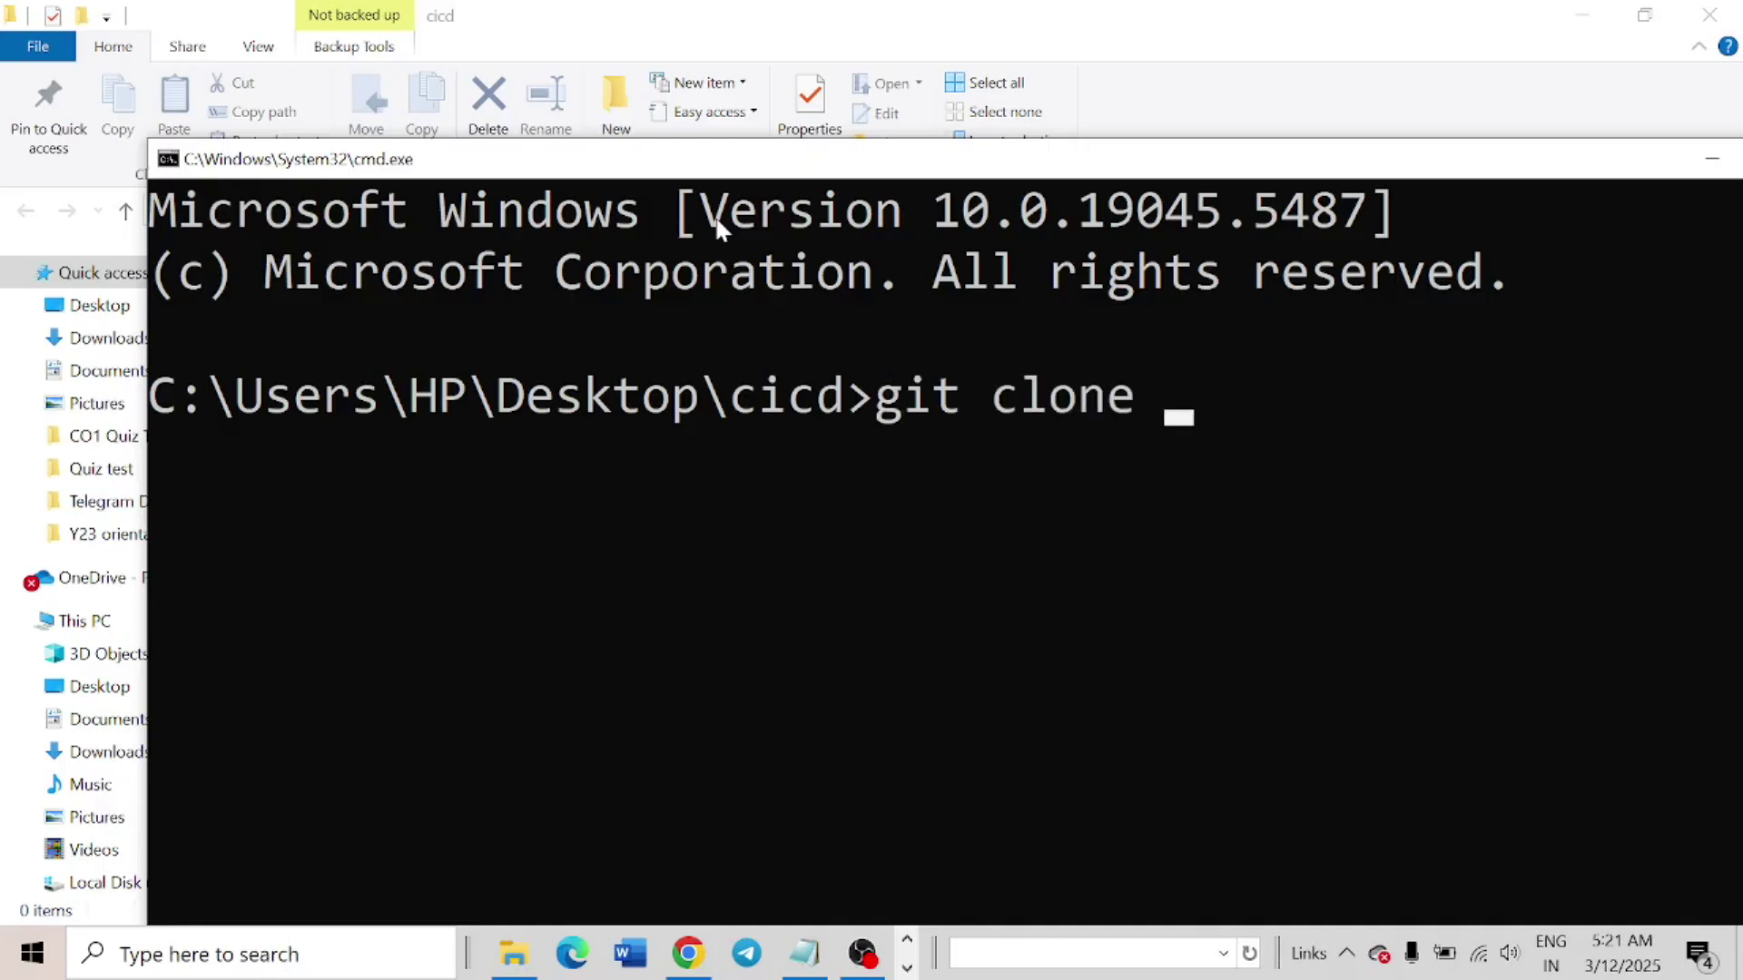
pyautogui.rightClick(1309, 368)
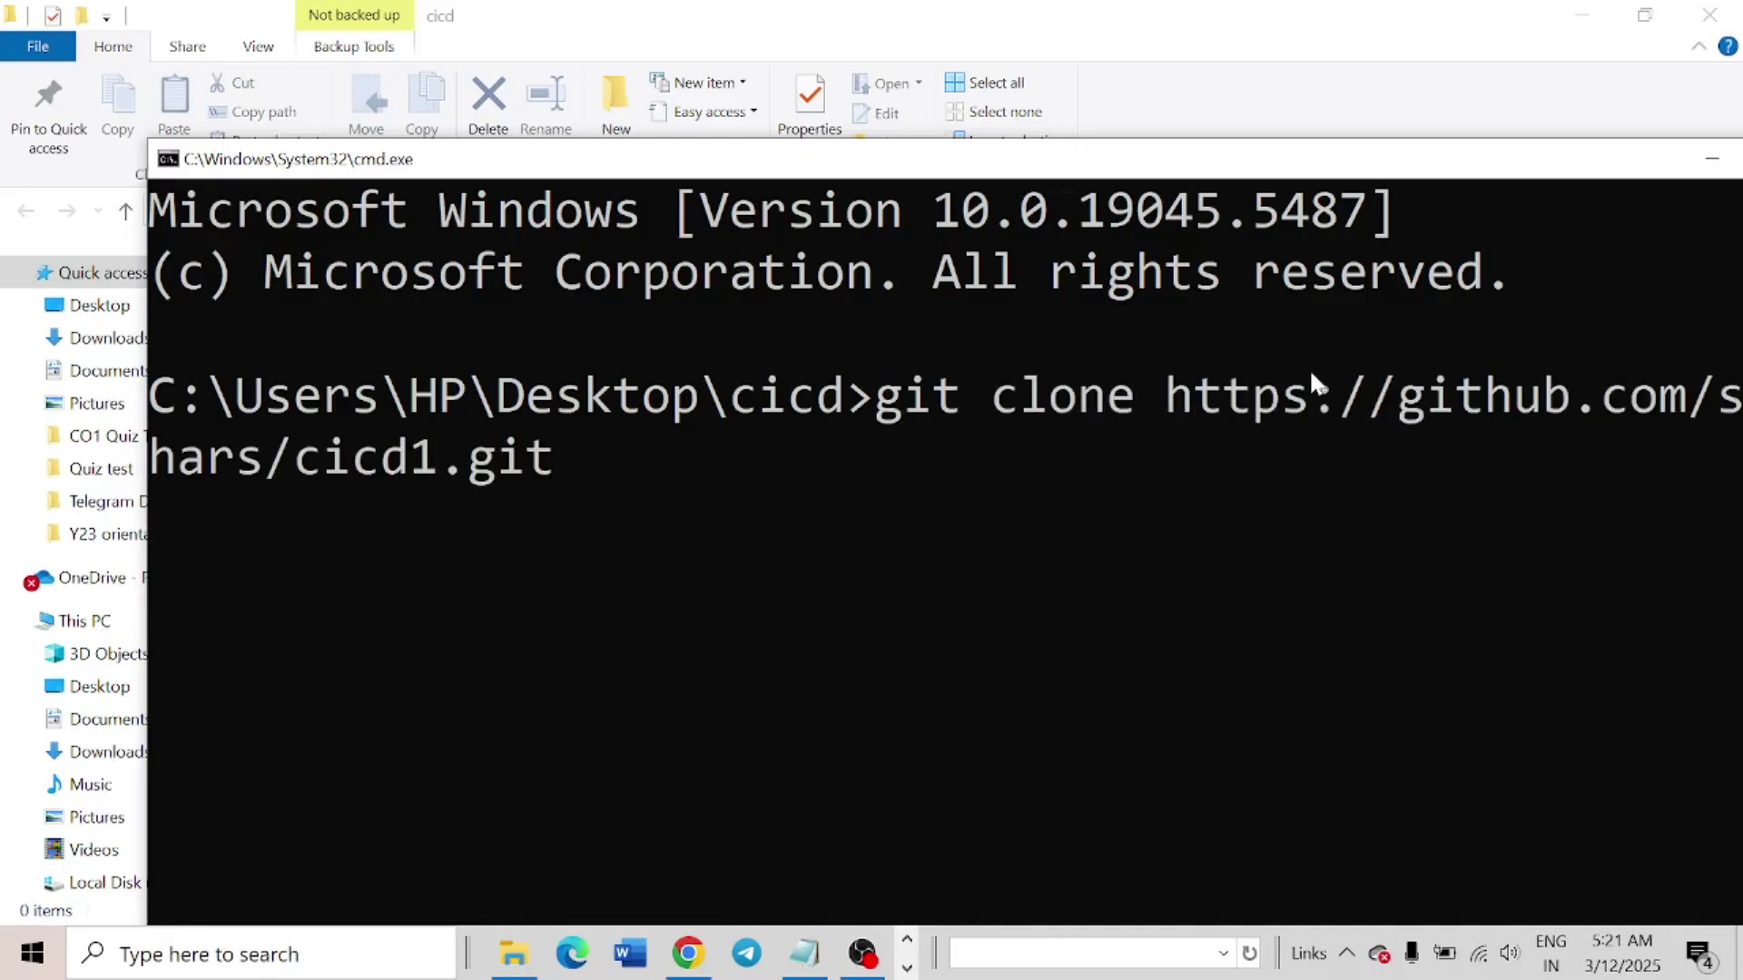
pyautogui.press('Return')
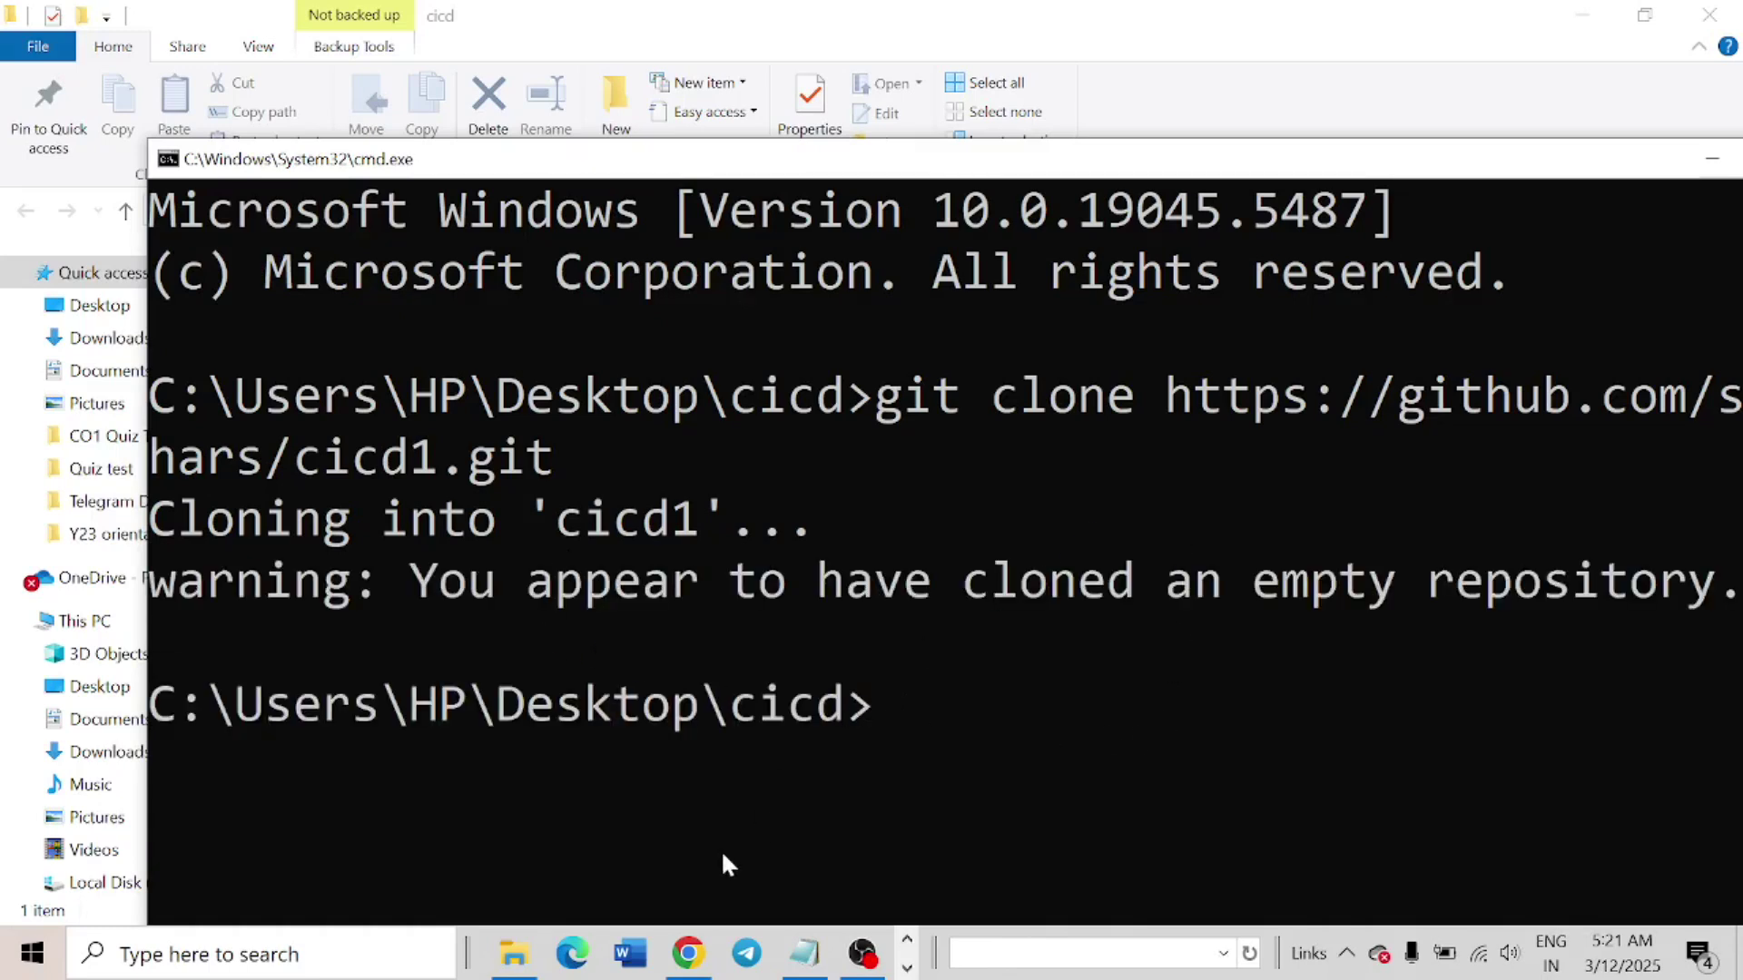
# Switch to File Explorer and open the cloned cicd1 folder inside cicd
pyautogui.click(524, 962)
pyautogui.doubleClick(490, 299)
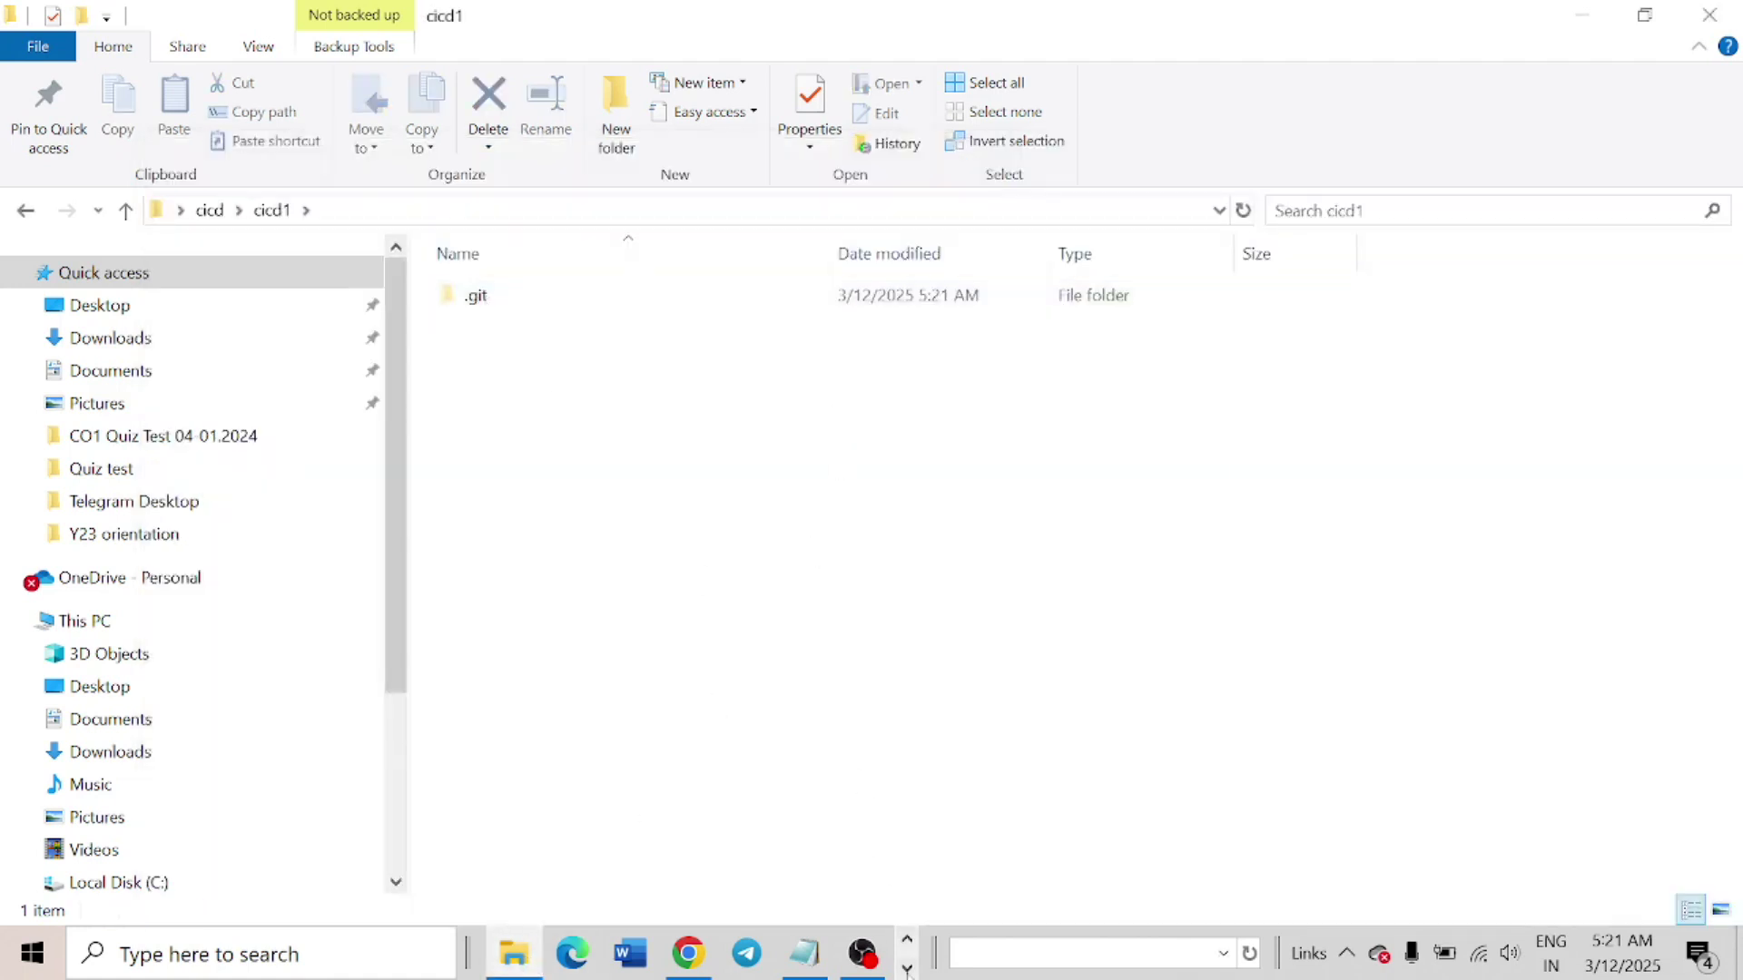
# Switch to the command prompt, change the directory to cicd1 and minimize the window
pyautogui.click(907, 969)
pyautogui.click(585, 953)
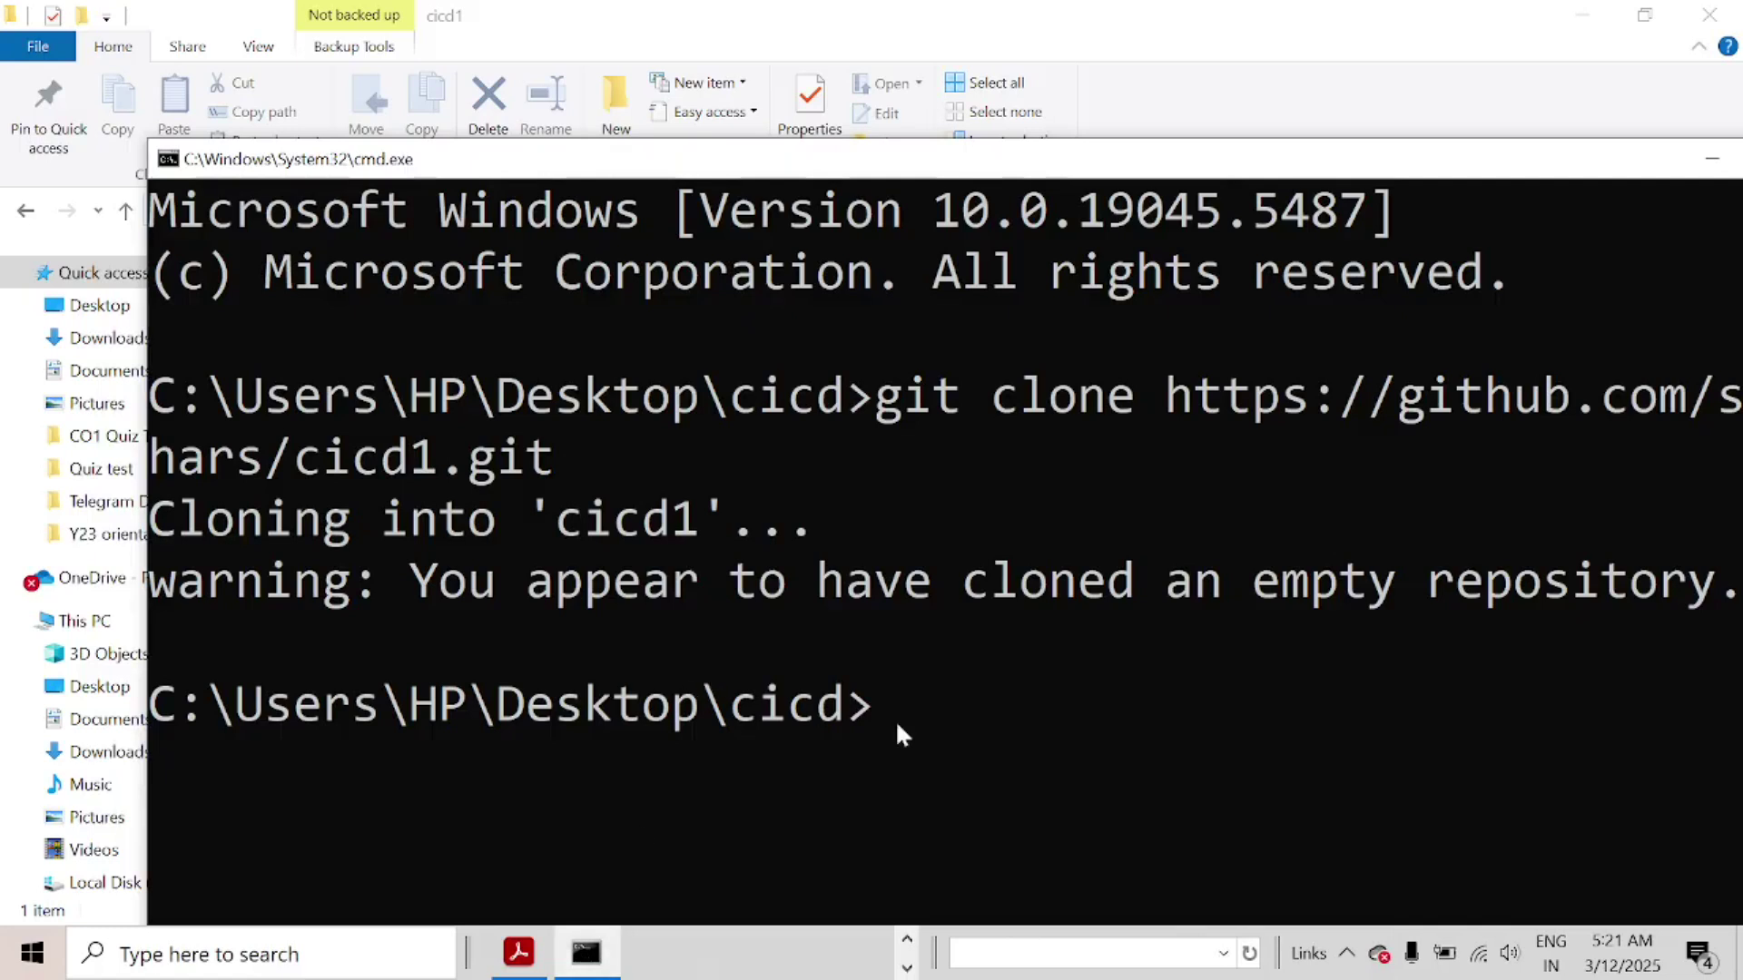
pyautogui.write('cd cicd1')
pyautogui.press('Return')
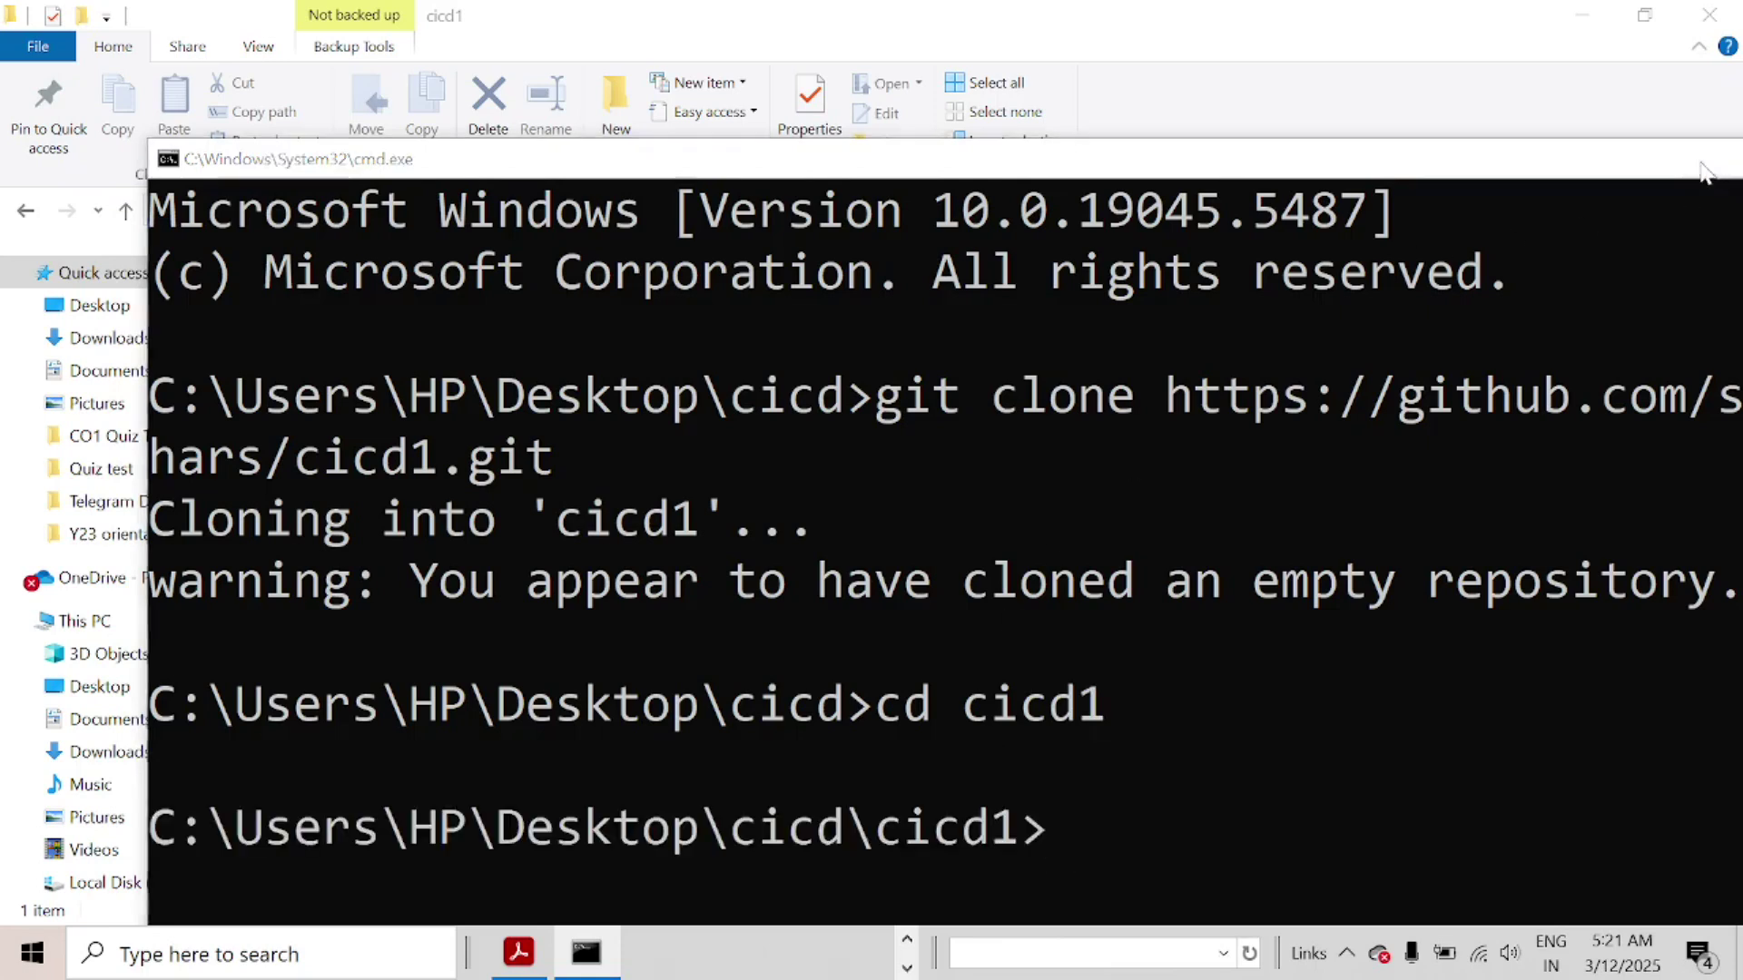
pyautogui.click(1709, 159)
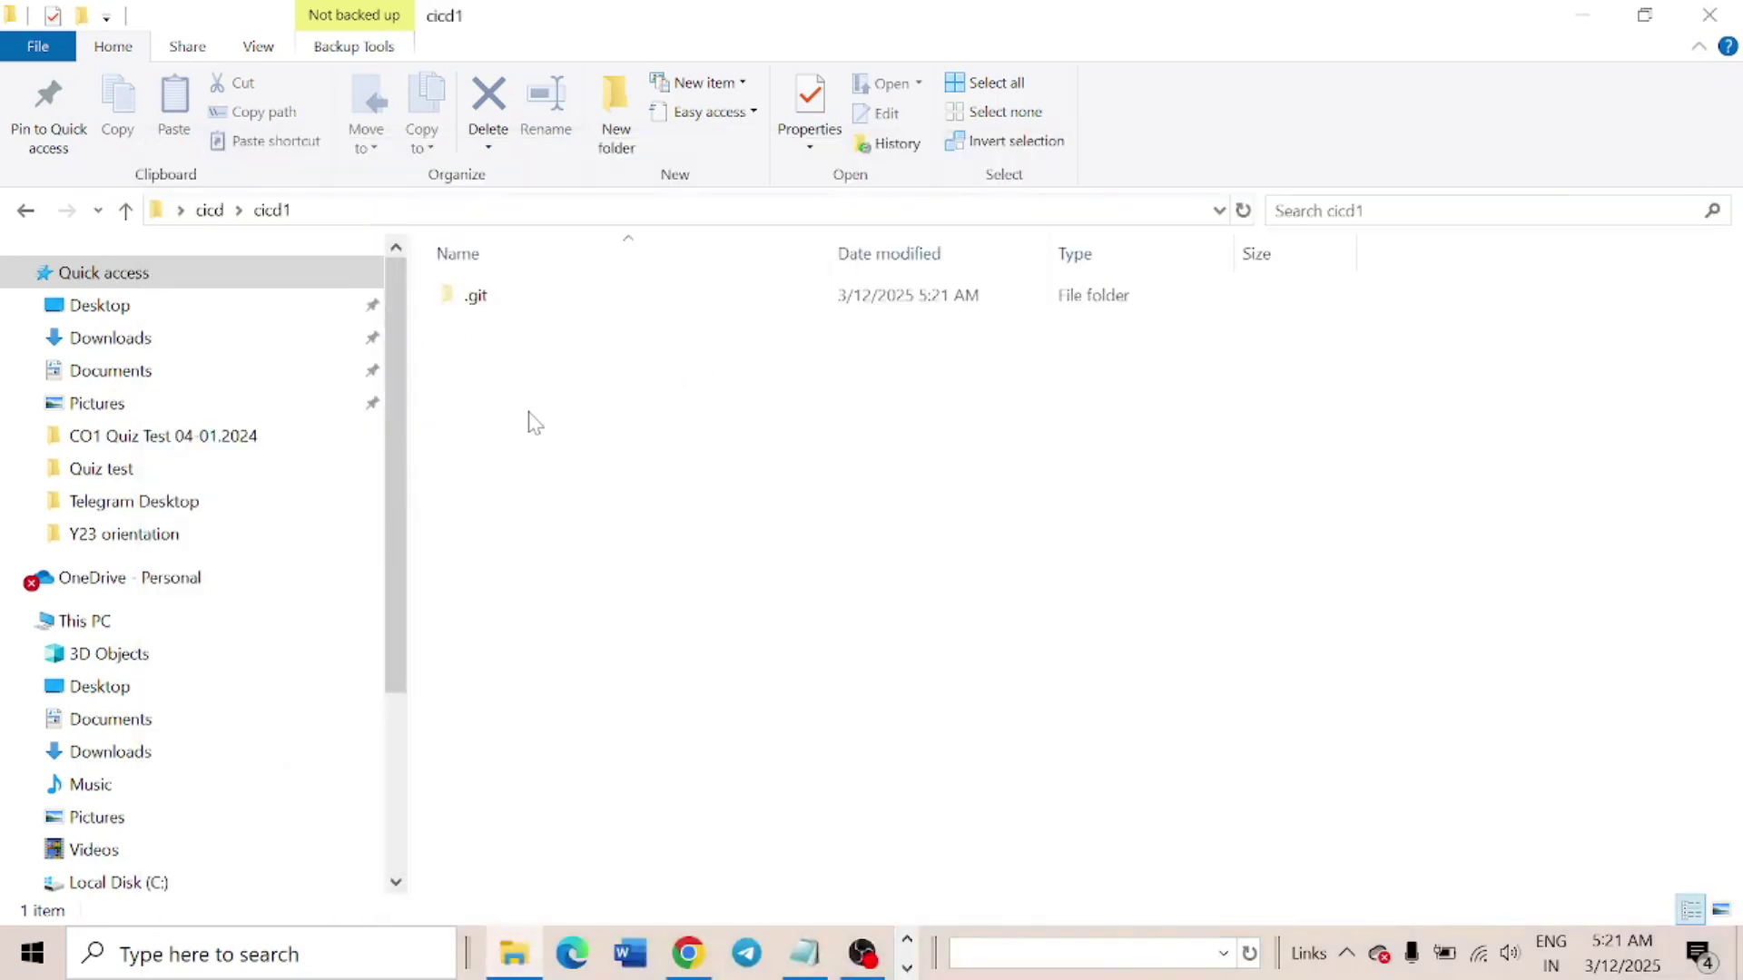
# Minimize File Explorer and open the inner devops-app project folder inside devops-app on the desktop
pyautogui.click(1570, 14)
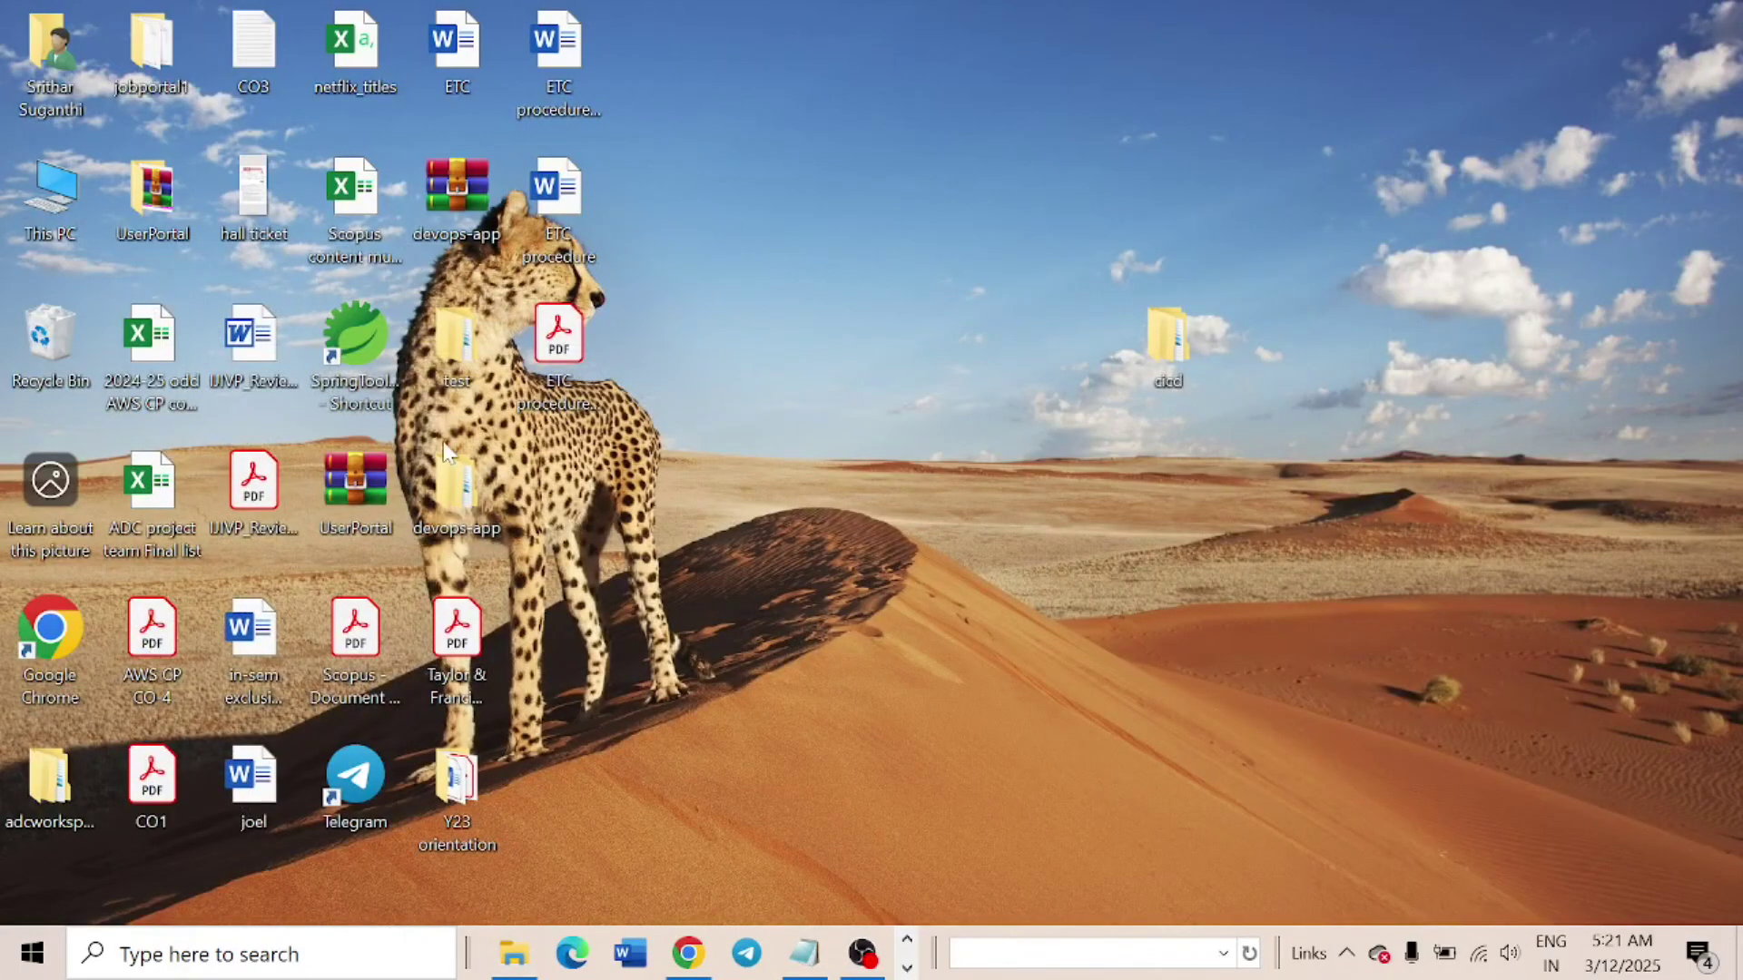
pyautogui.doubleClick(454, 502)
pyautogui.doubleClick(490, 296)
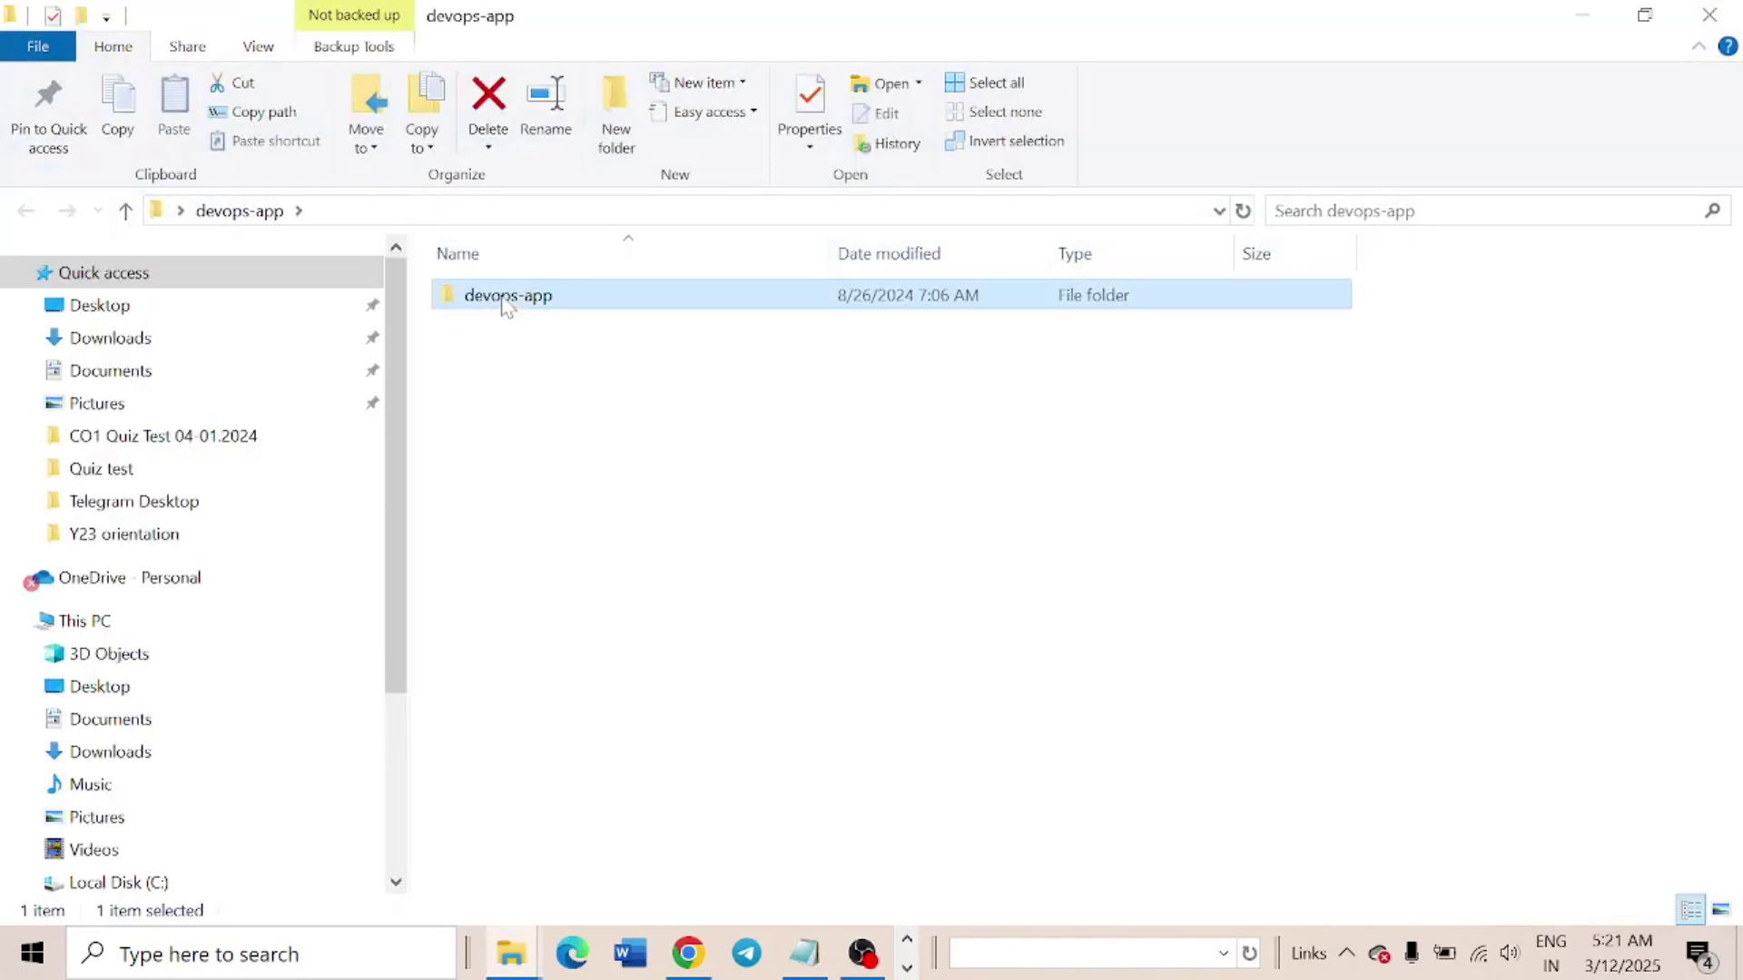
pyautogui.click(476, 298)
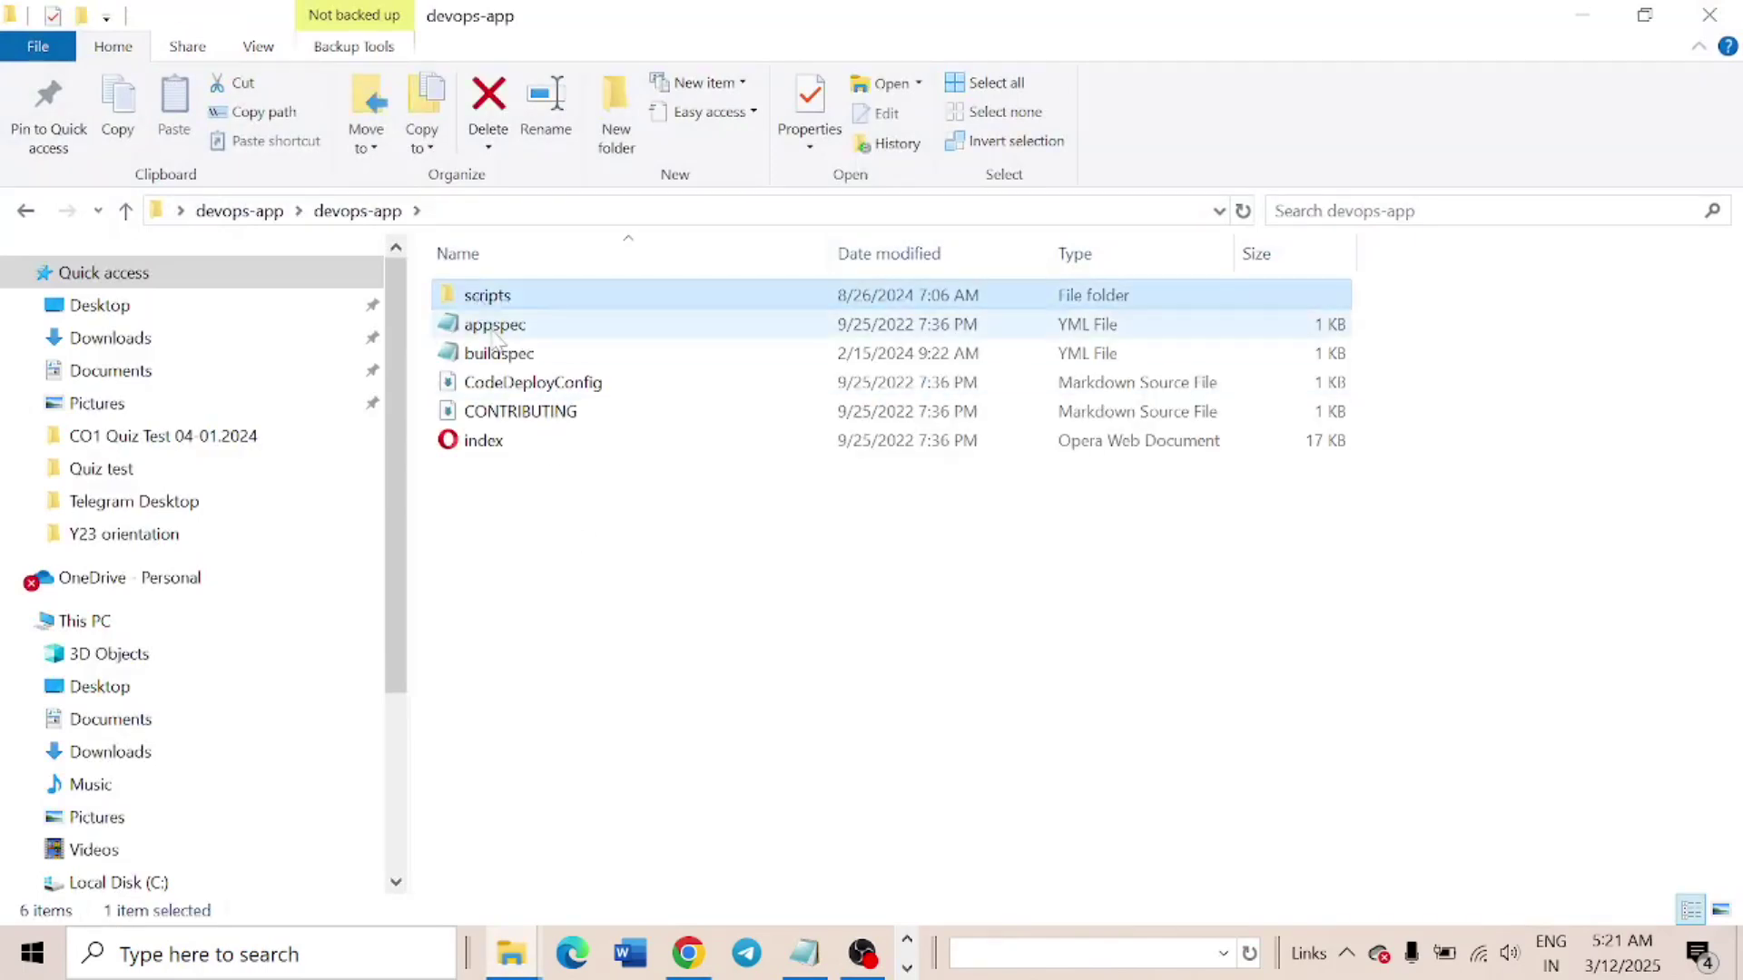
pyautogui.click(497, 327)
pyautogui.click(510, 356)
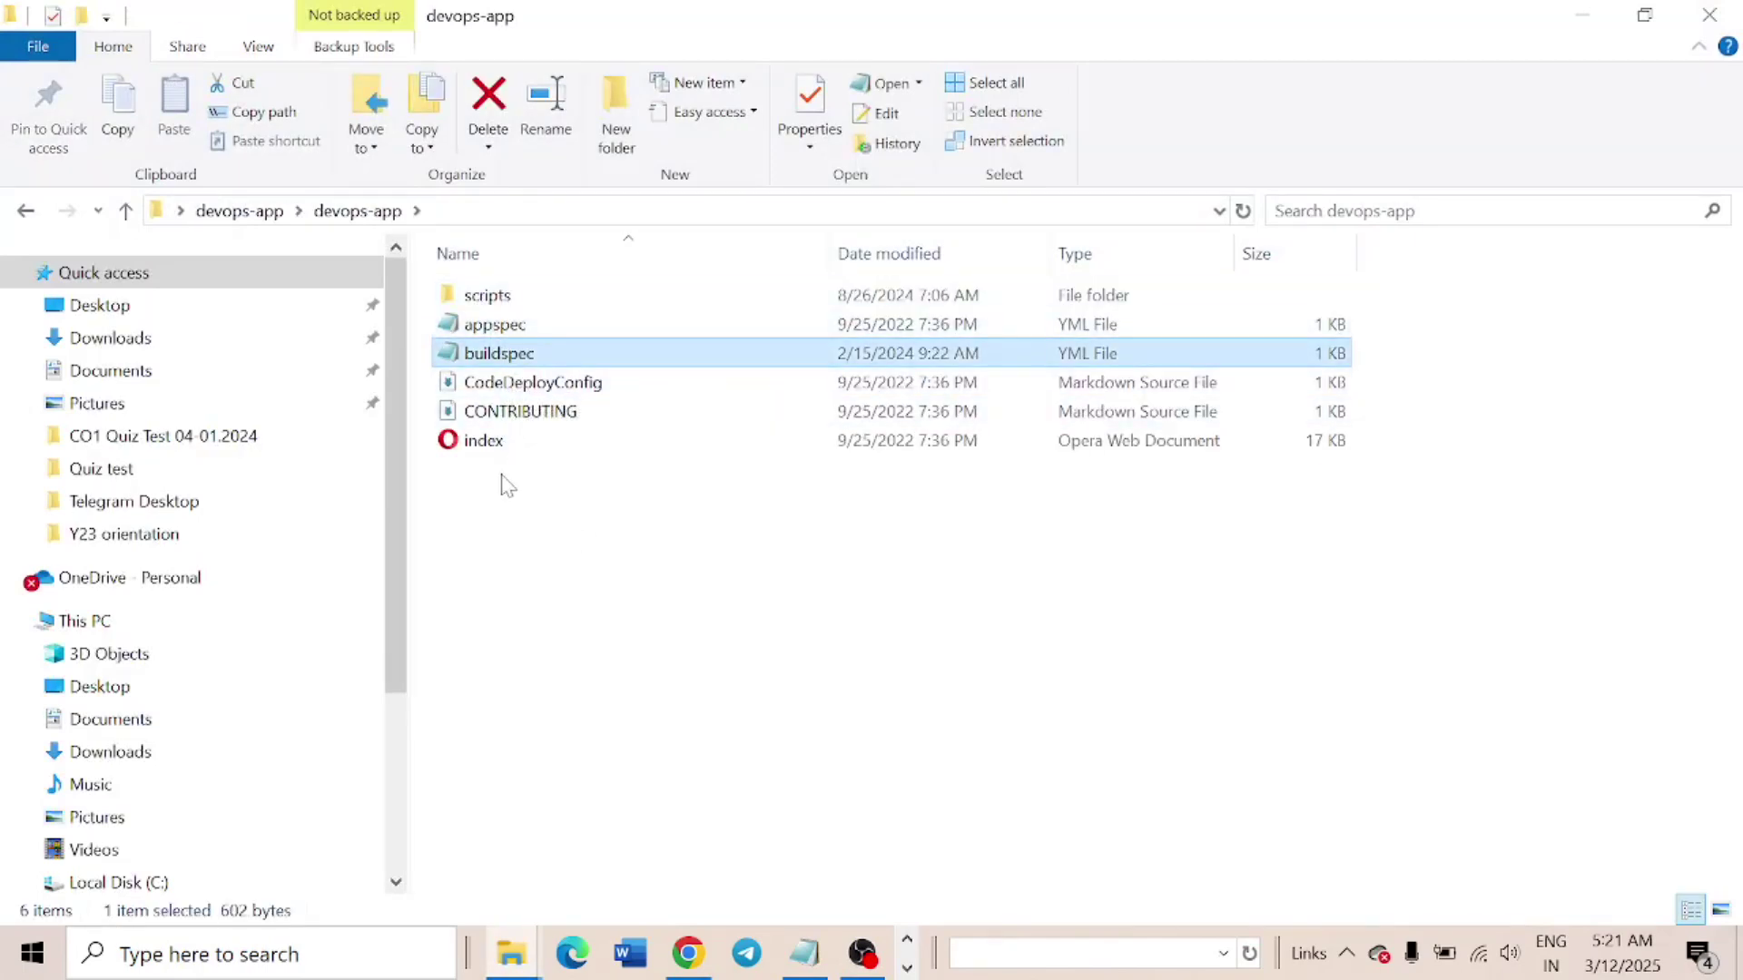
# Copy the scripts folder and the appspec, buildspec, CodeDeployConfig, CONTRIBUTING and index files into the cloned cicd1 folder
pyautogui.moveTo(508, 485); pyautogui.dragTo(486, 292)
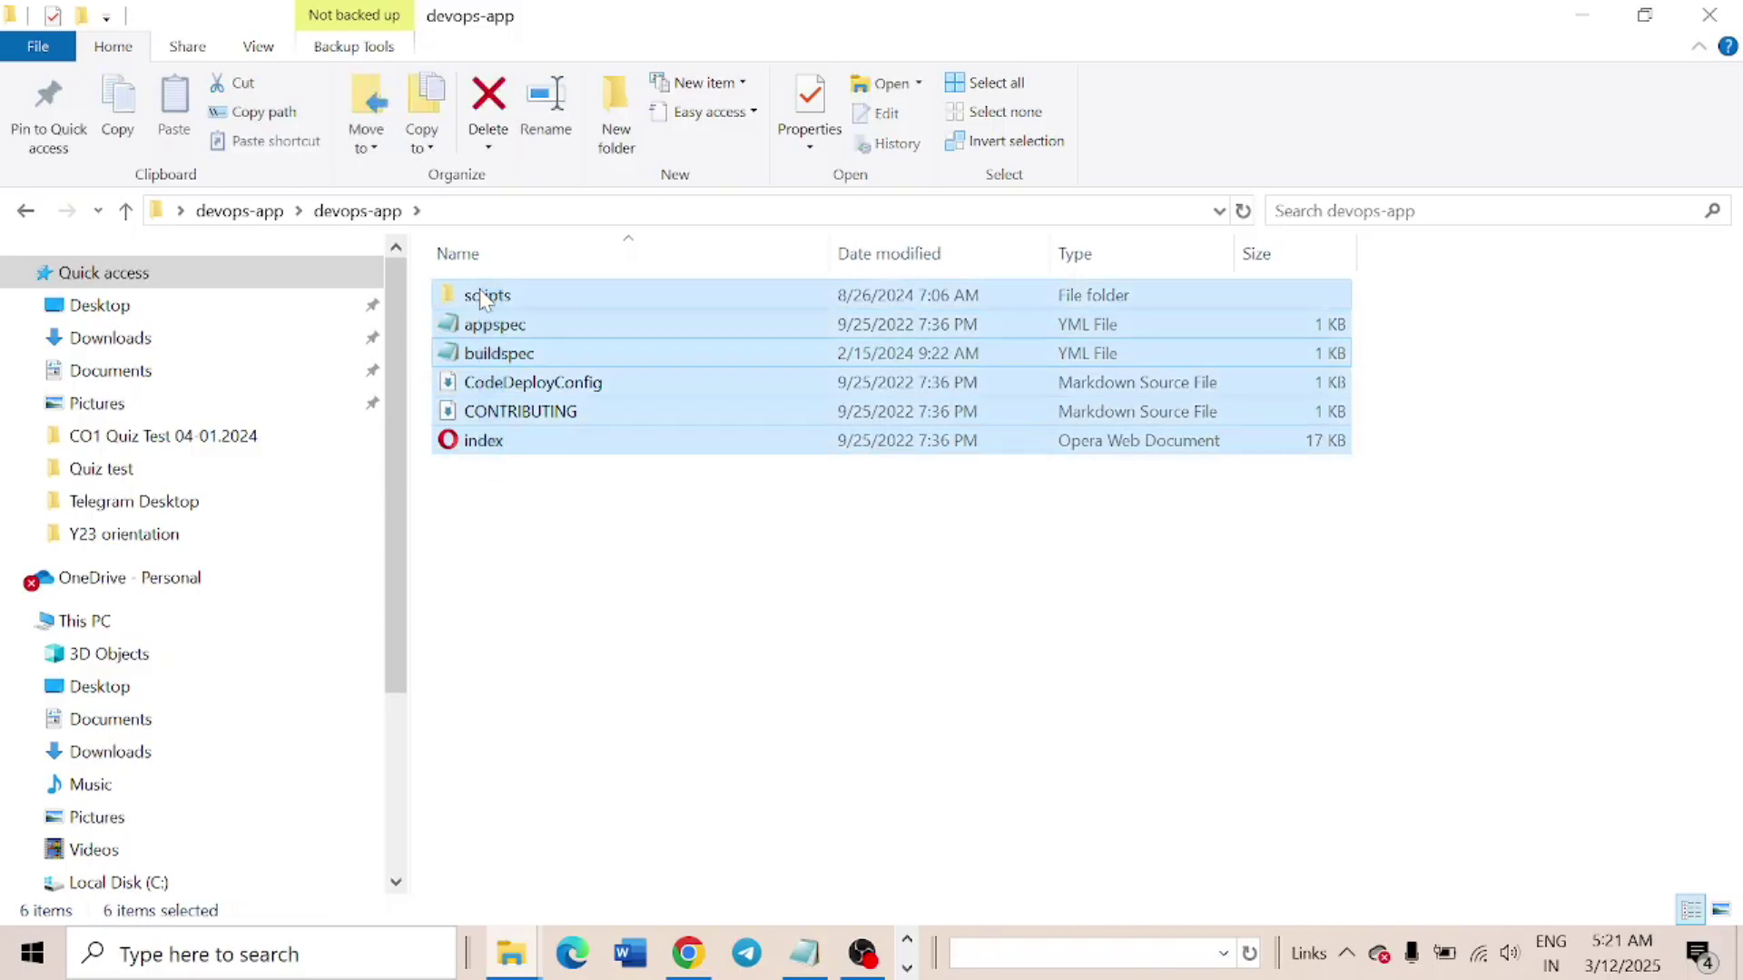
pyautogui.moveTo(513, 961)
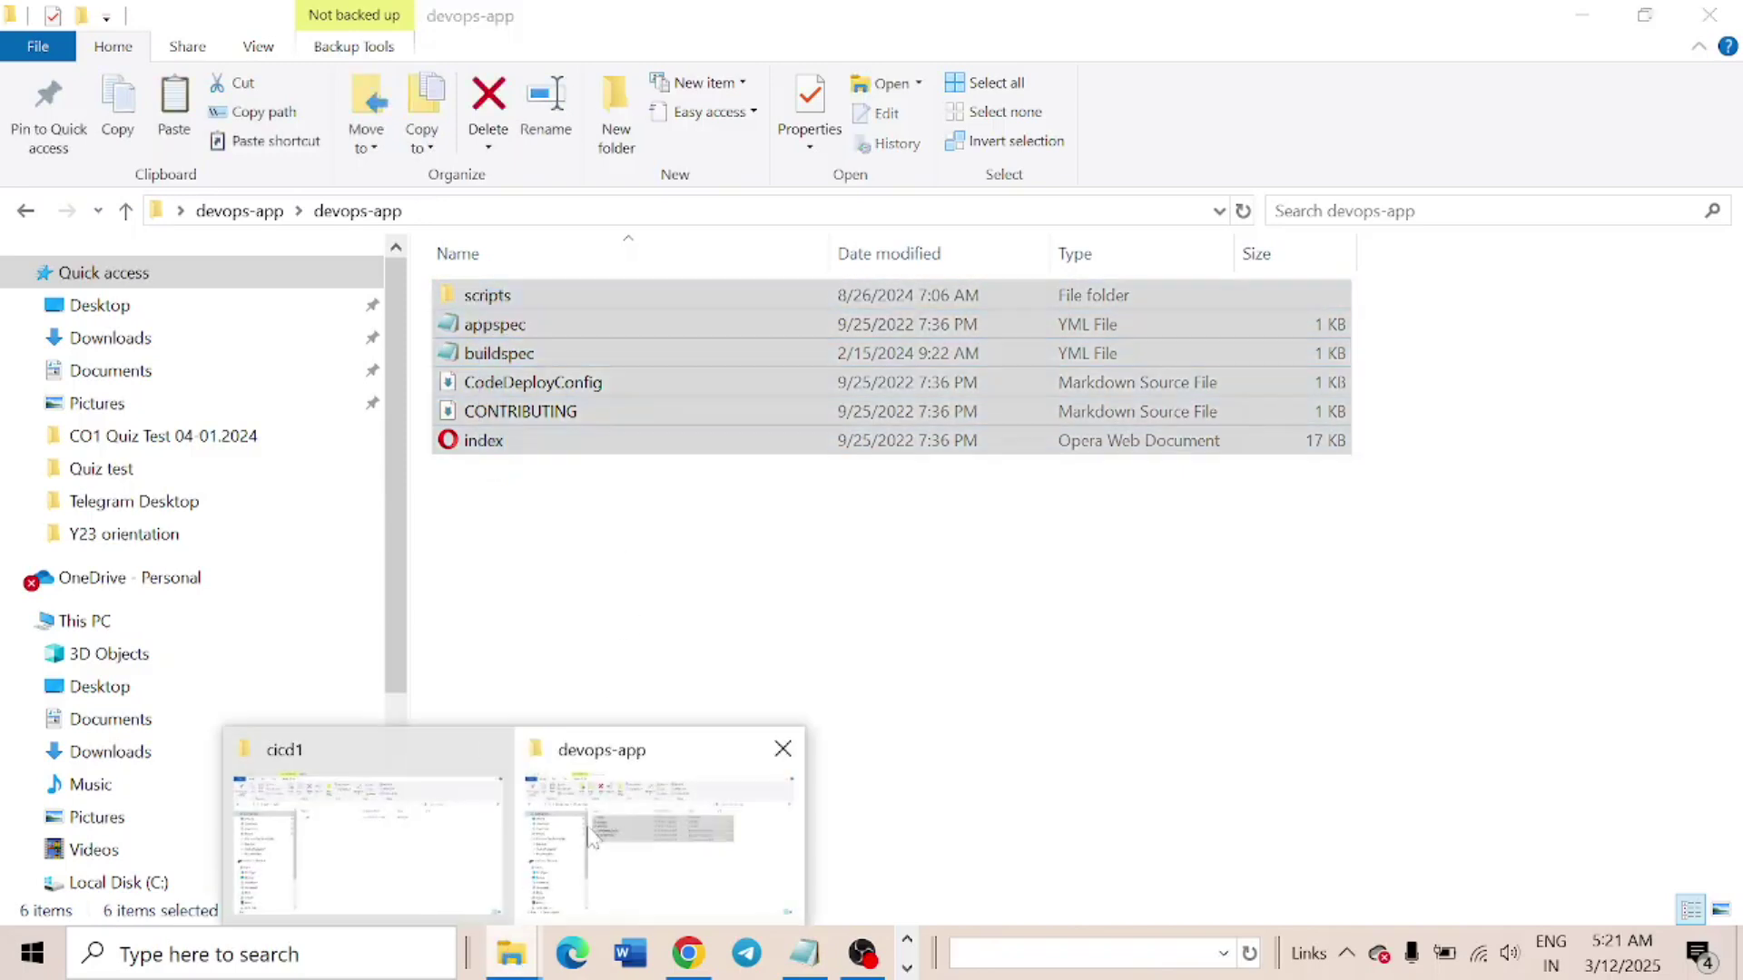
pyautogui.click(372, 867)
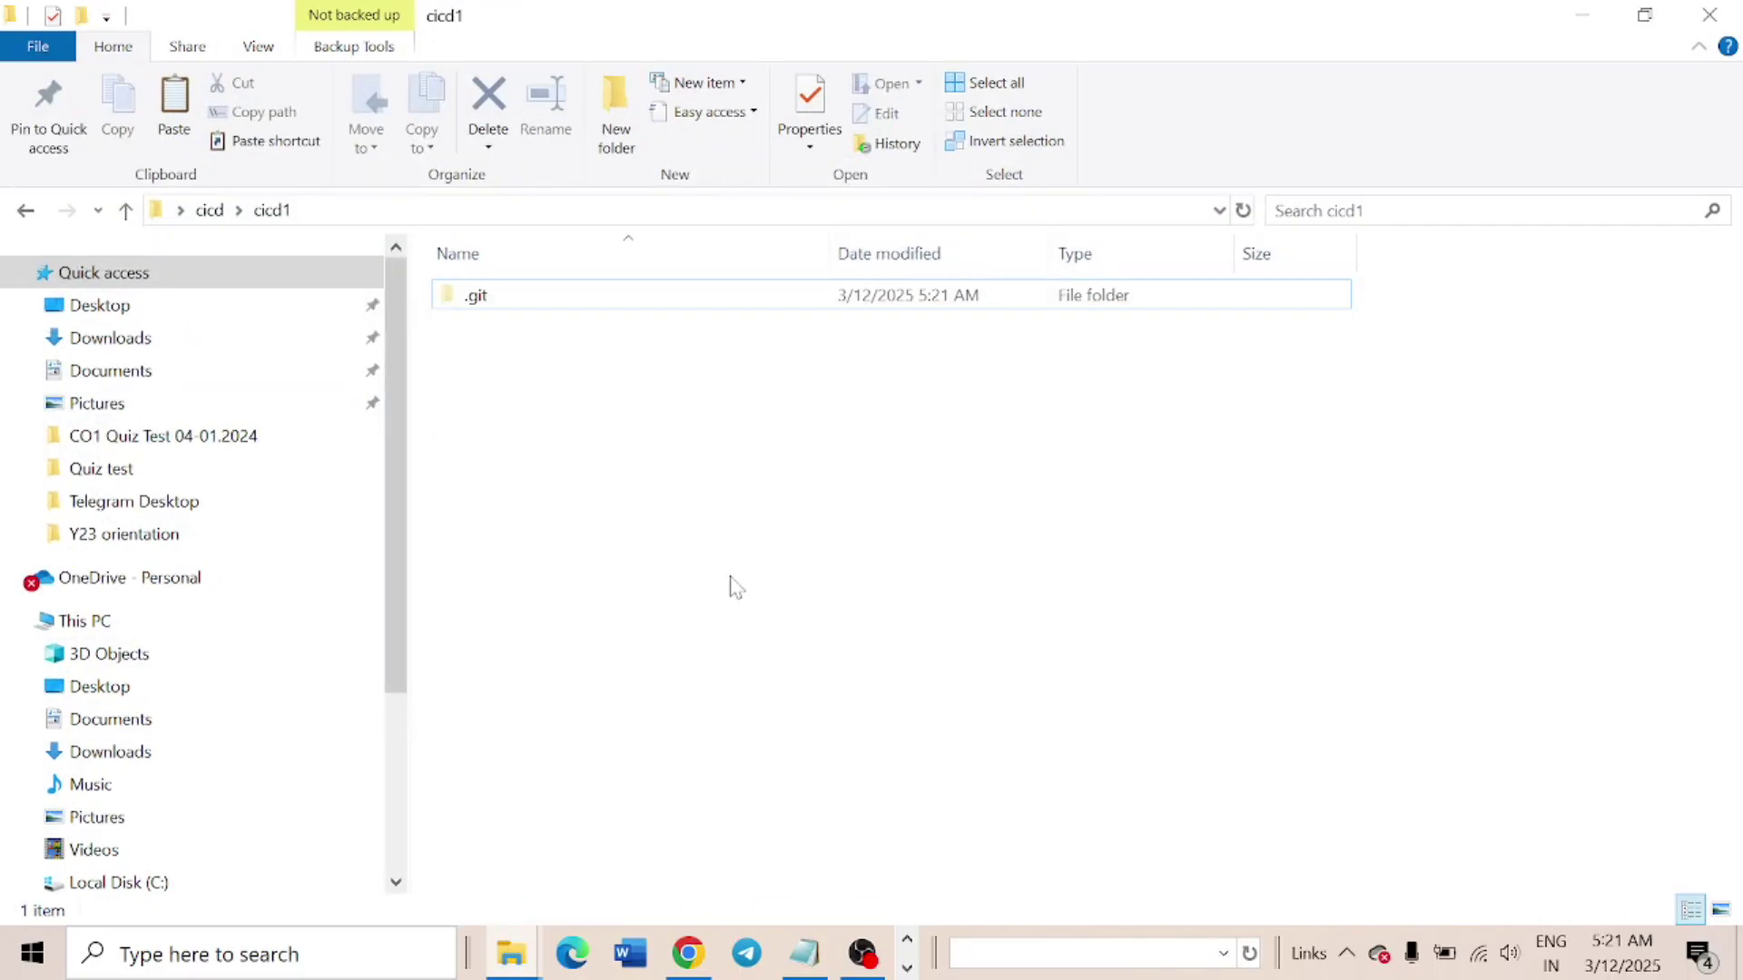
pyautogui.hotkey('ctrl', 'v')
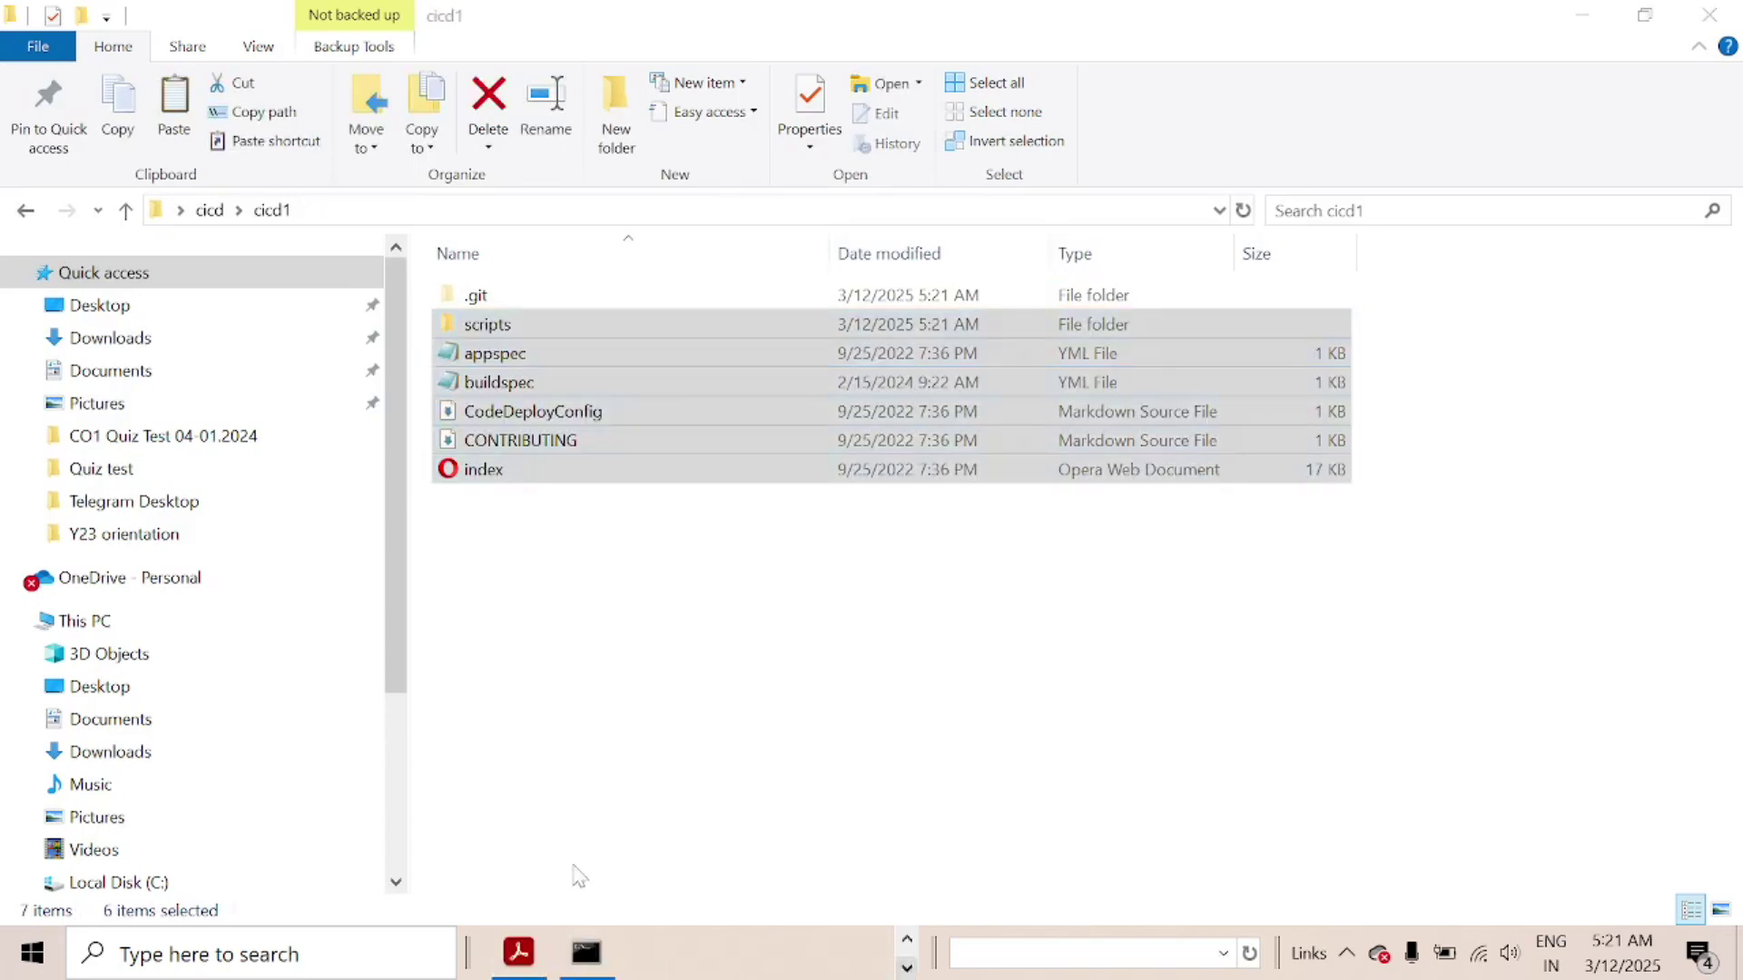
# Maximize the command prompt, run git status in cicd1 and review the untracked files
pyautogui.click(585, 952)
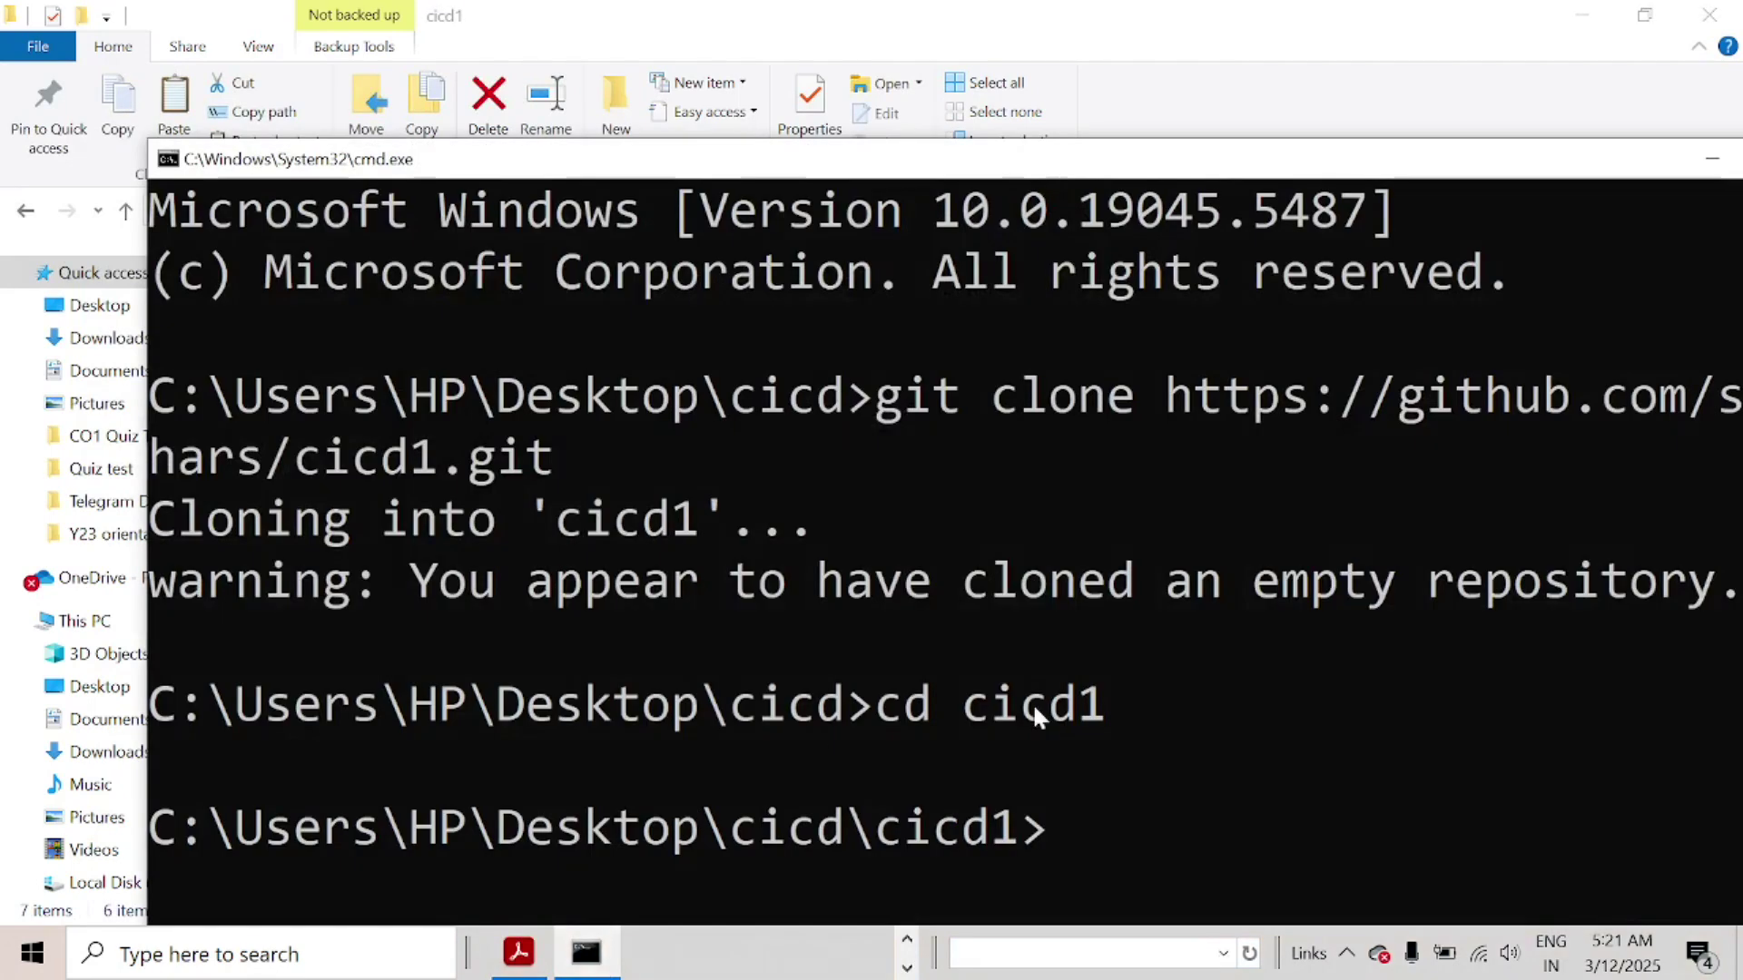
pyautogui.doubleClick(1602, 168)
pyautogui.write('git stat')
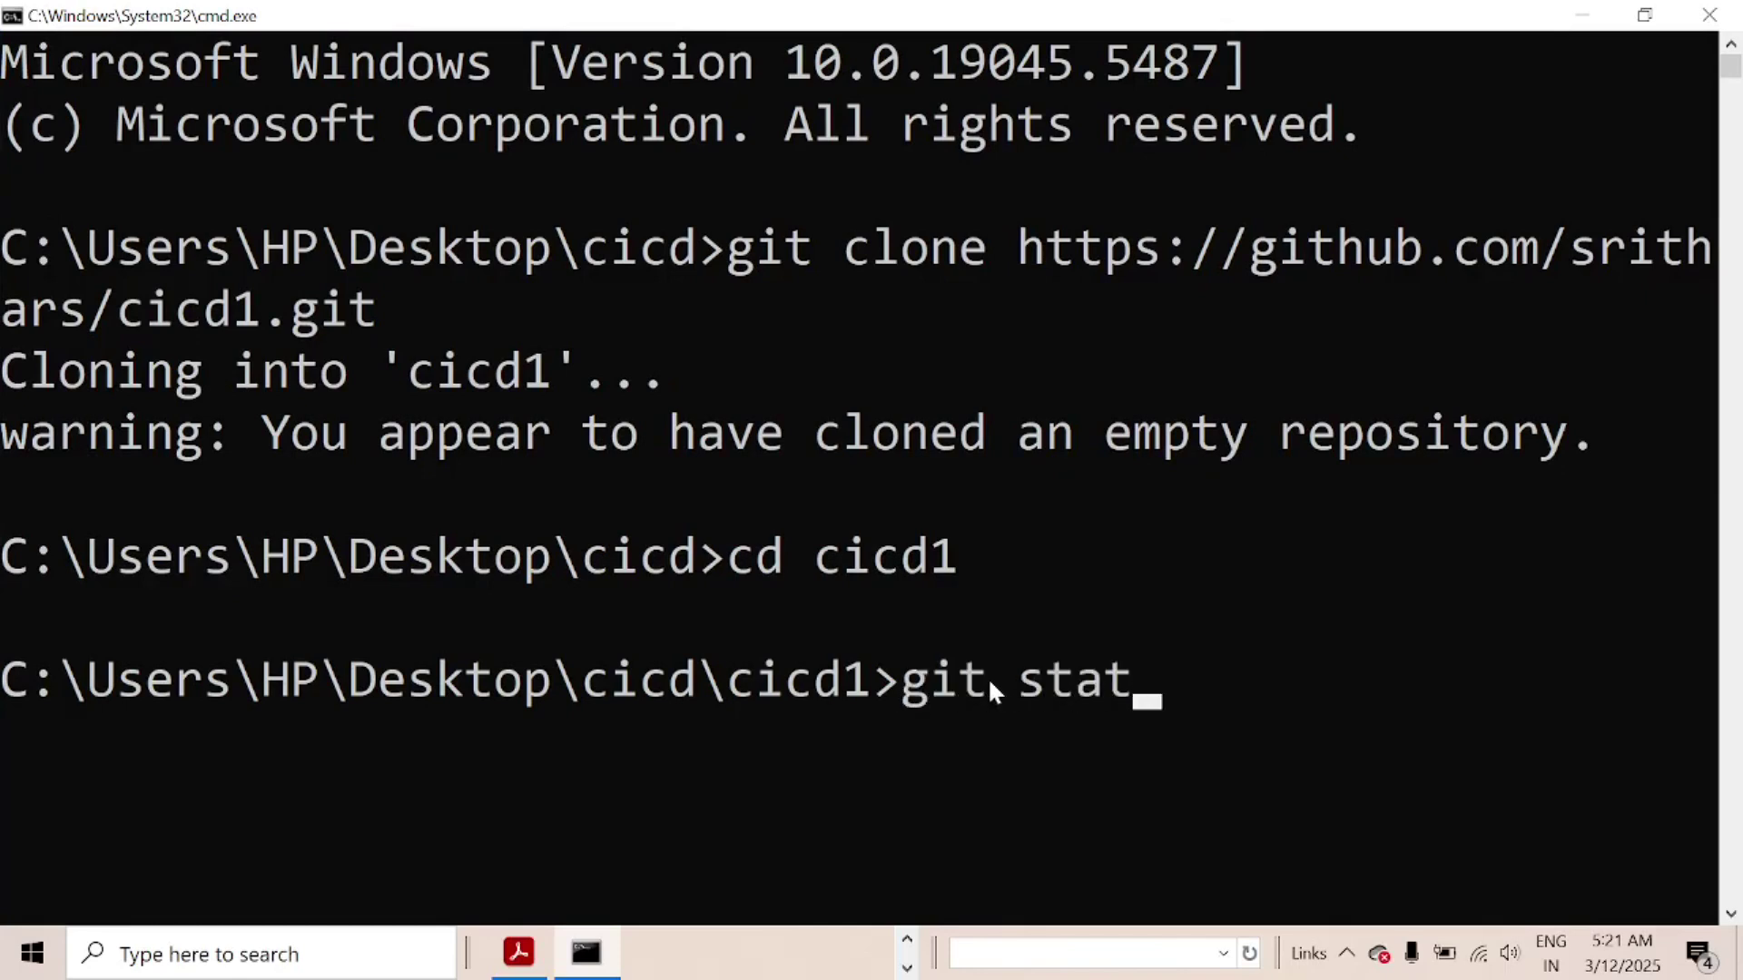
pyautogui.write('us')
pyautogui.press('Return')
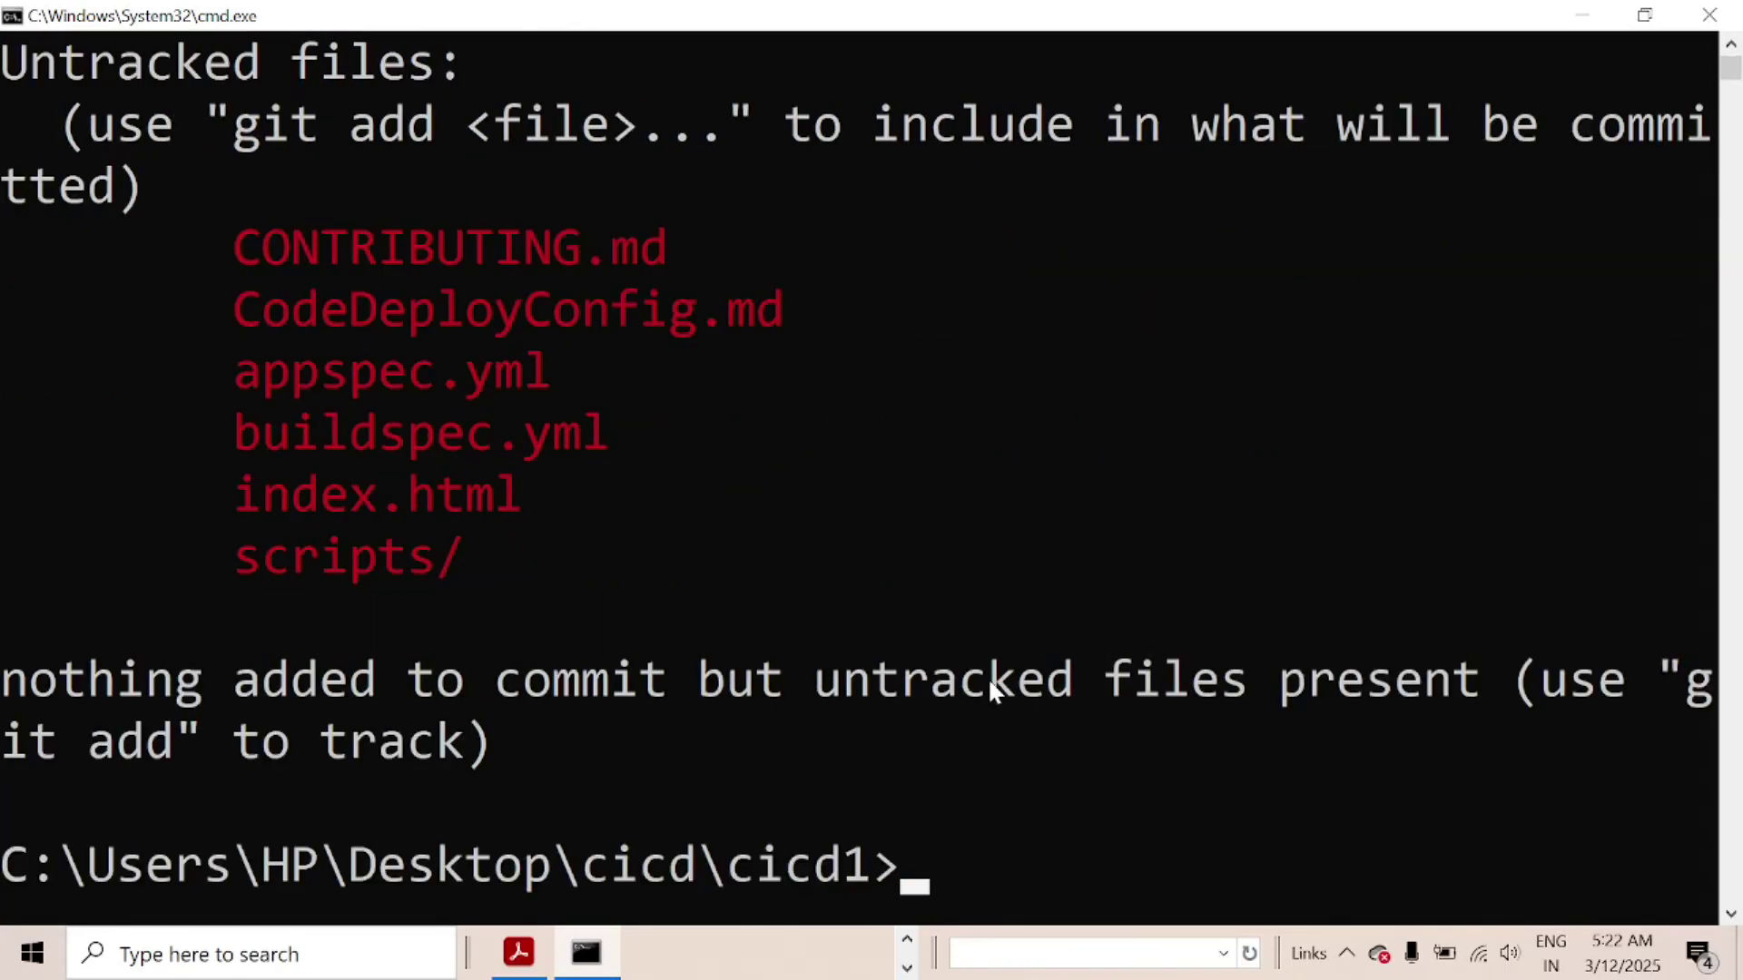
pyautogui.moveTo(240, 238); pyautogui.dragTo(525, 497)
pyautogui.click(599, 558)
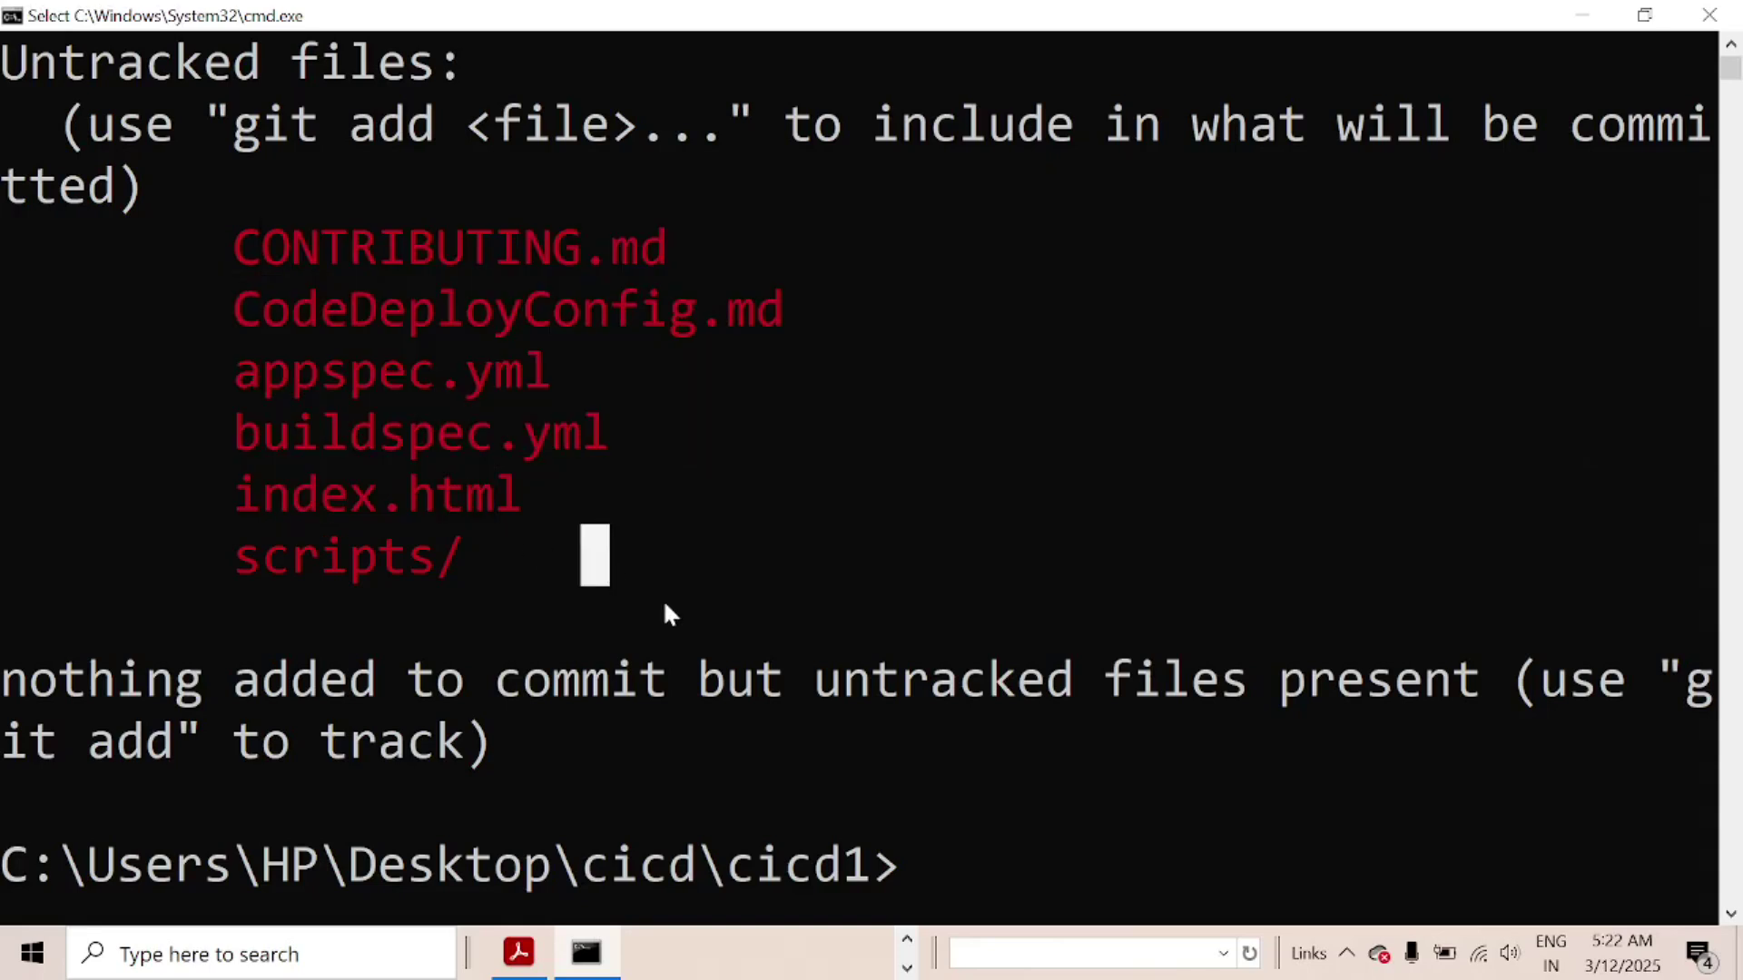
pyautogui.click(948, 863)
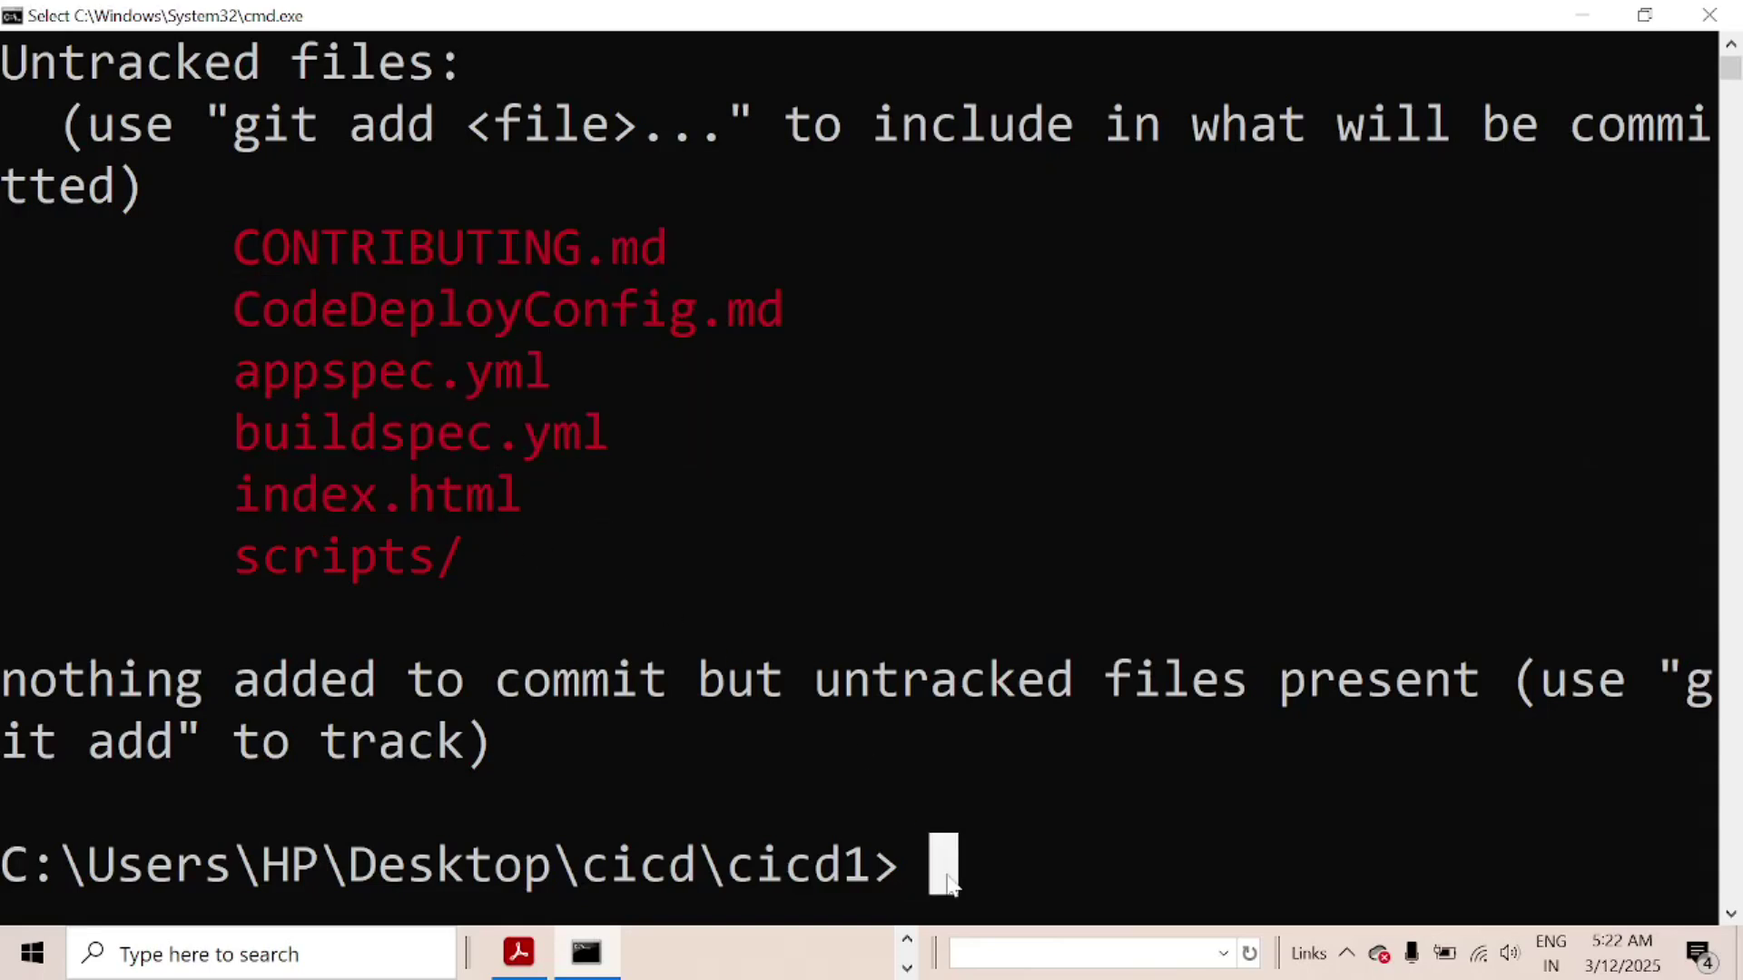
# Stage all project files in cicd1 with git add
pyautogui.press('Escape')
pyautogui.write('gitr ')
pyautogui.write('a')
pyautogui.press('BackSpace')
pyautogui.press('BackSpace')
pyautogui.press('BackSpace')
pyautogui.write('add .')
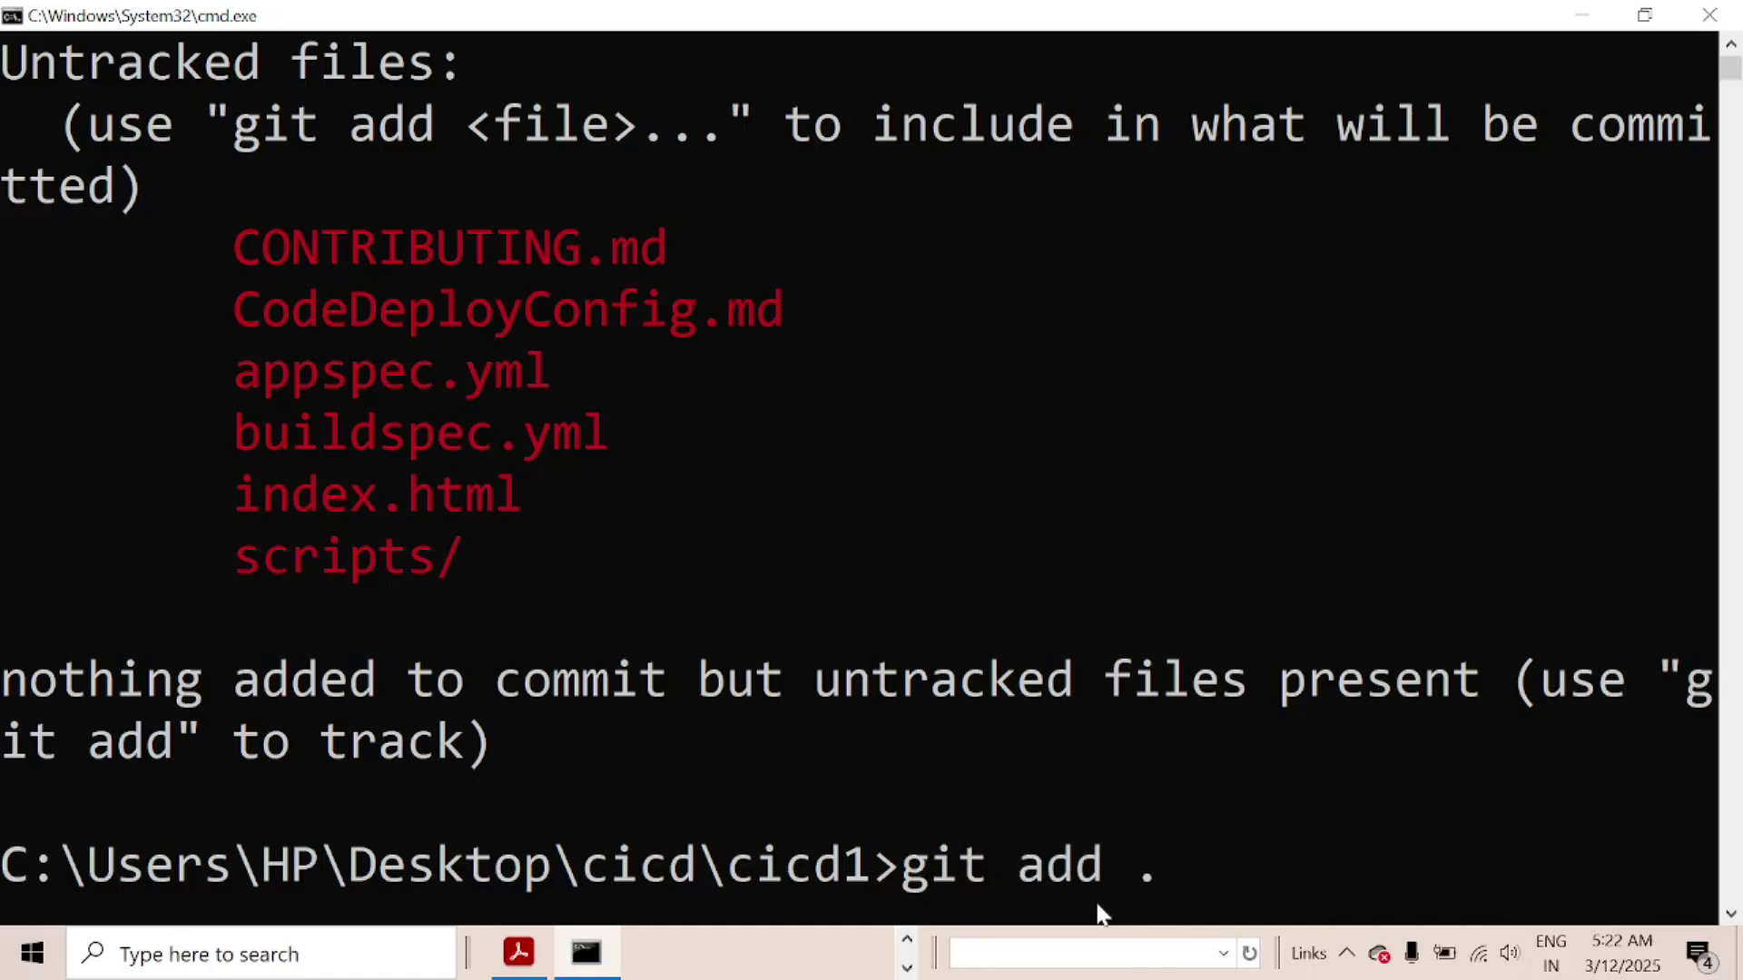
pyautogui.press('Return')
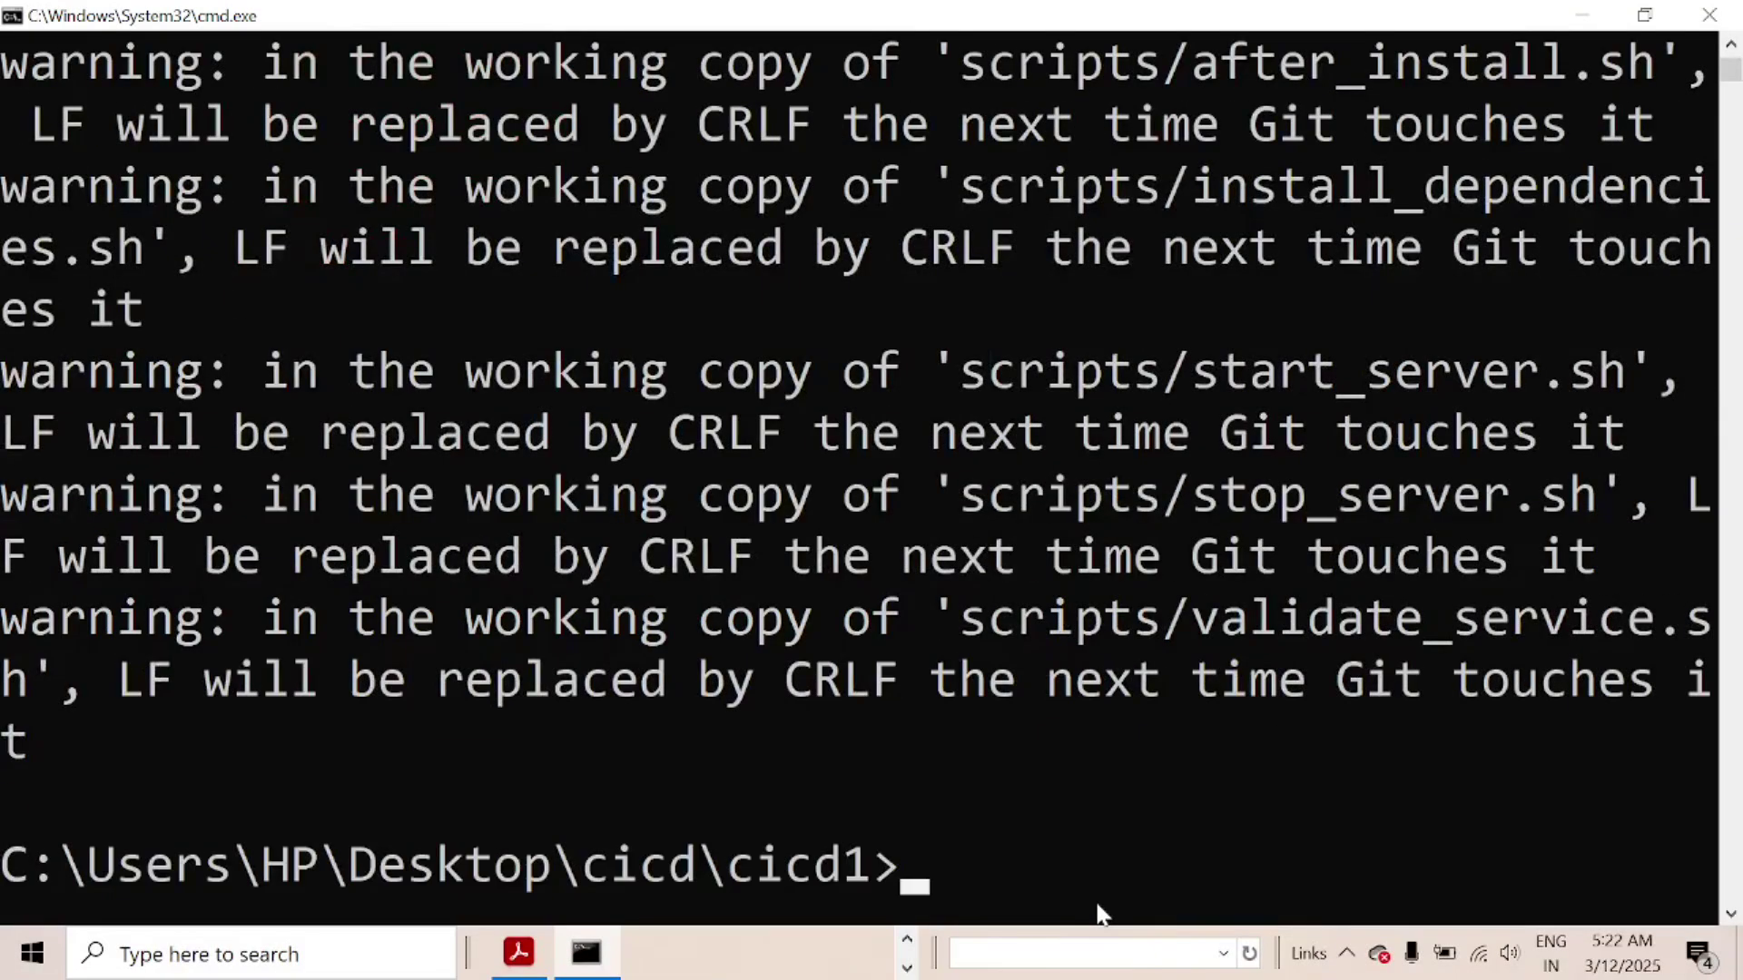
# Rerun git status to check the staged files
pyautogui.press('Up')
pyautogui.press('Up')
pyautogui.press('Return')
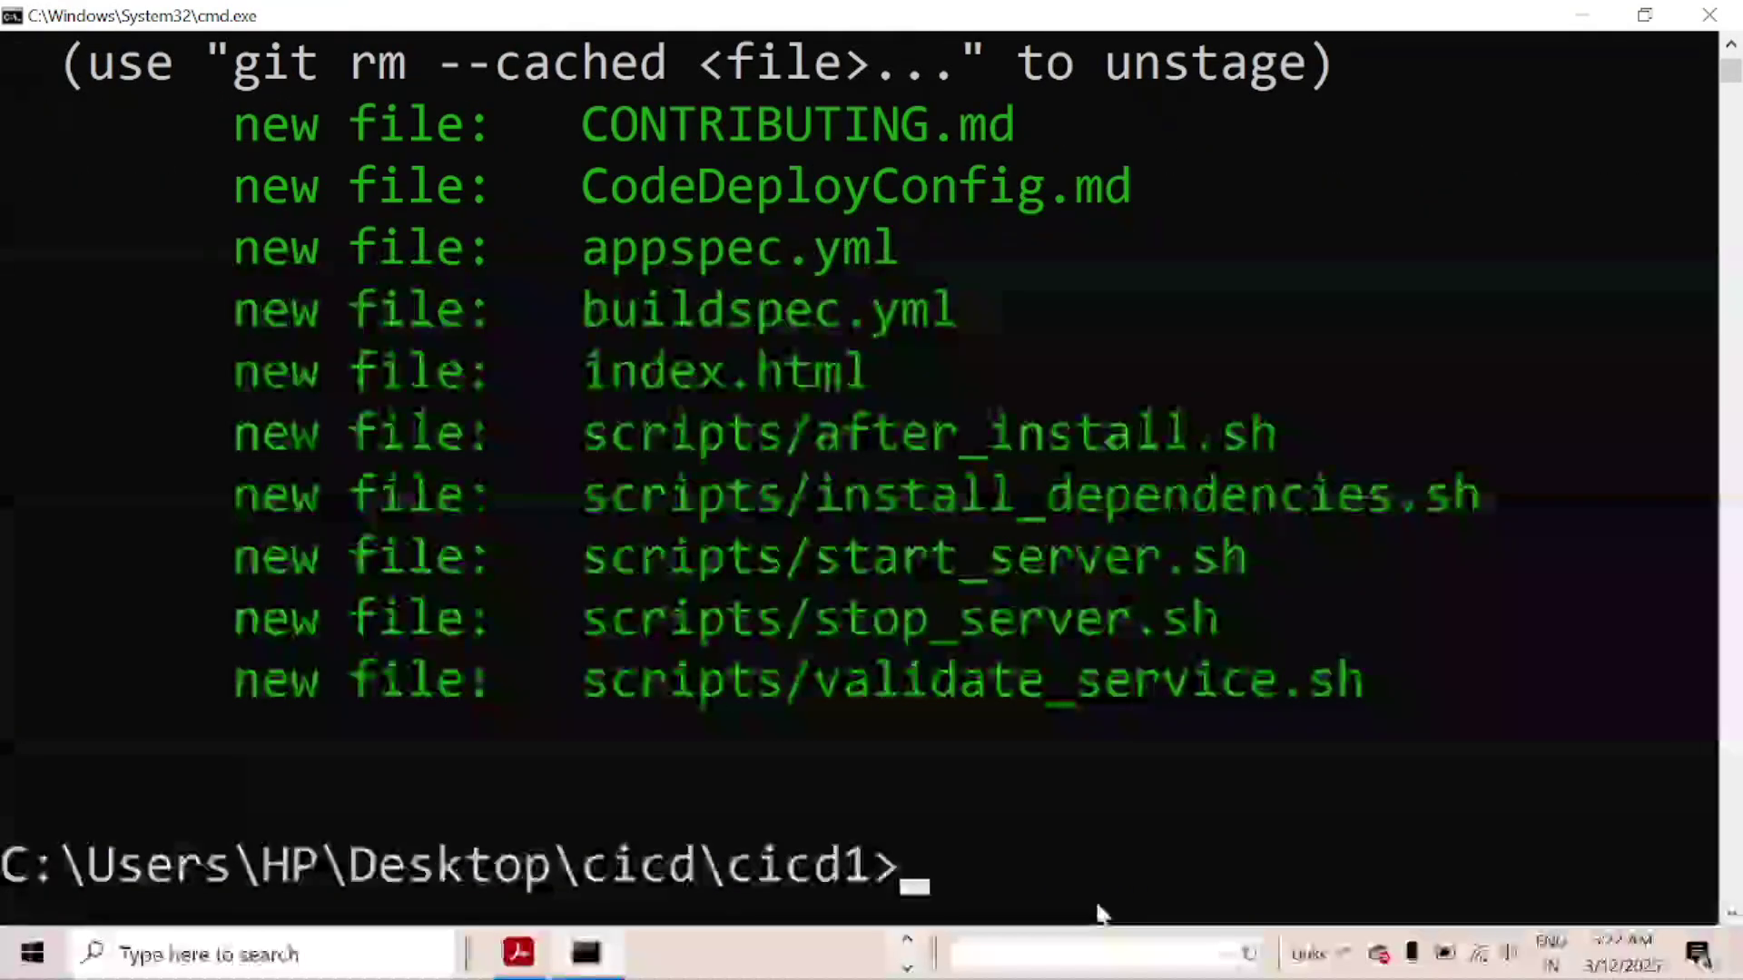
# Commit the staged files with git commit and the message "v1"
pyautogui.write('git commi')
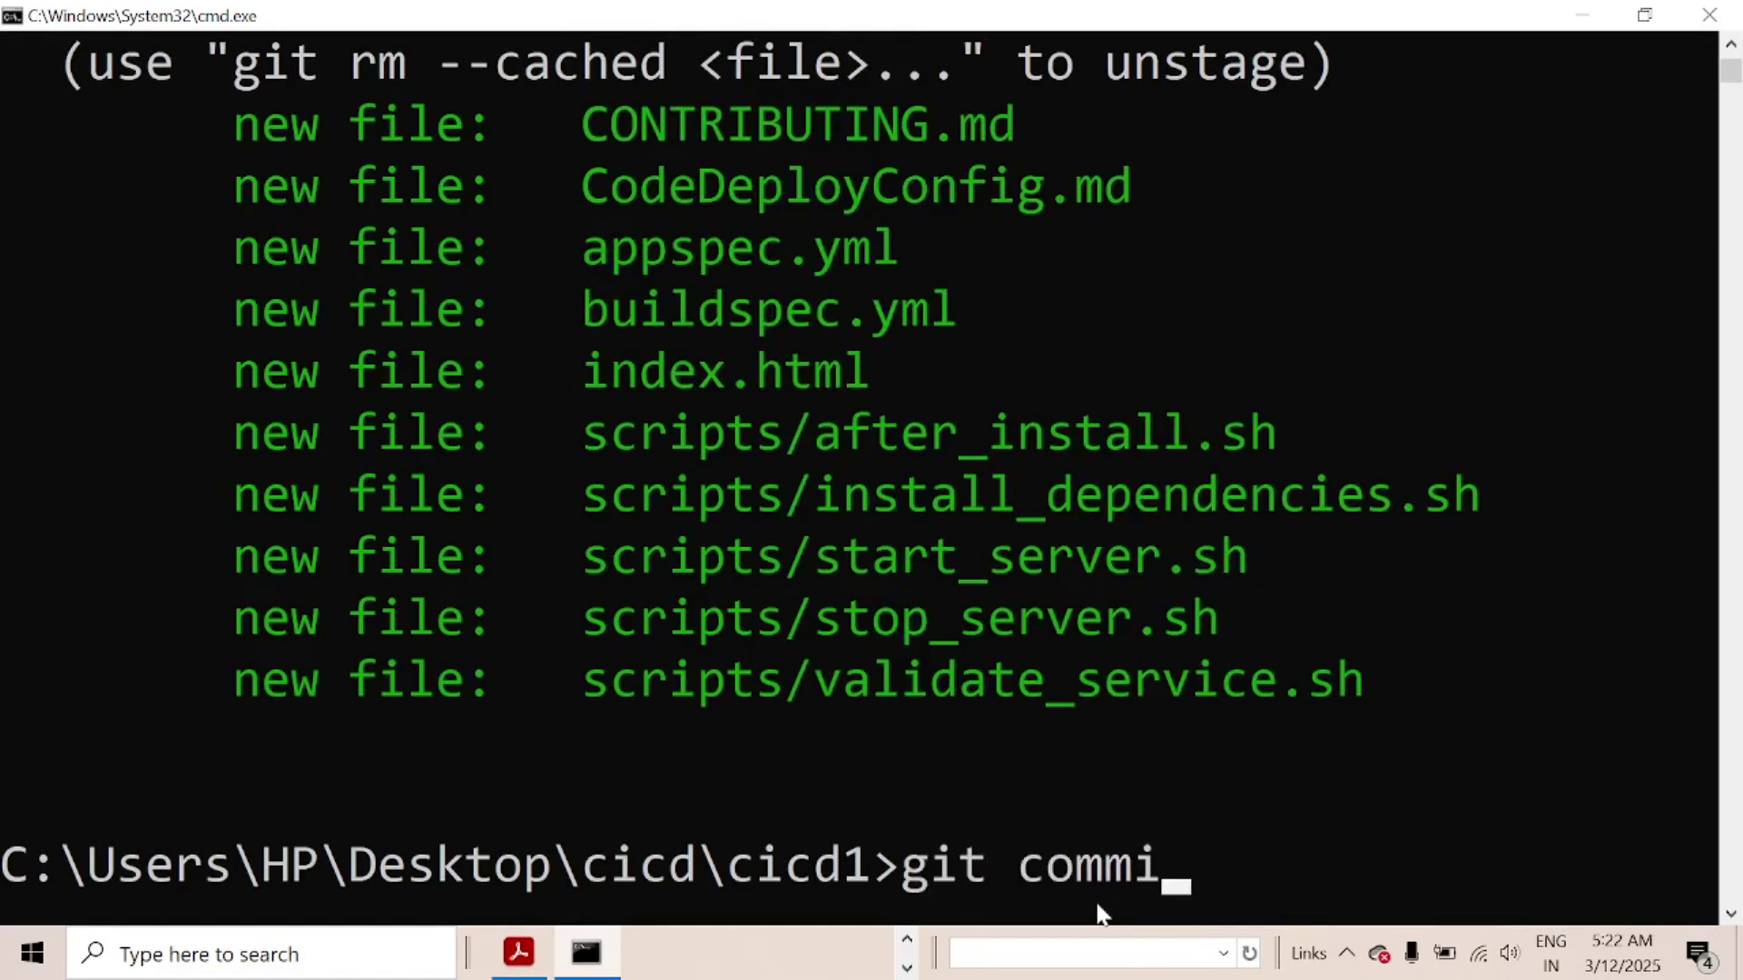
pyautogui.write('t -m')
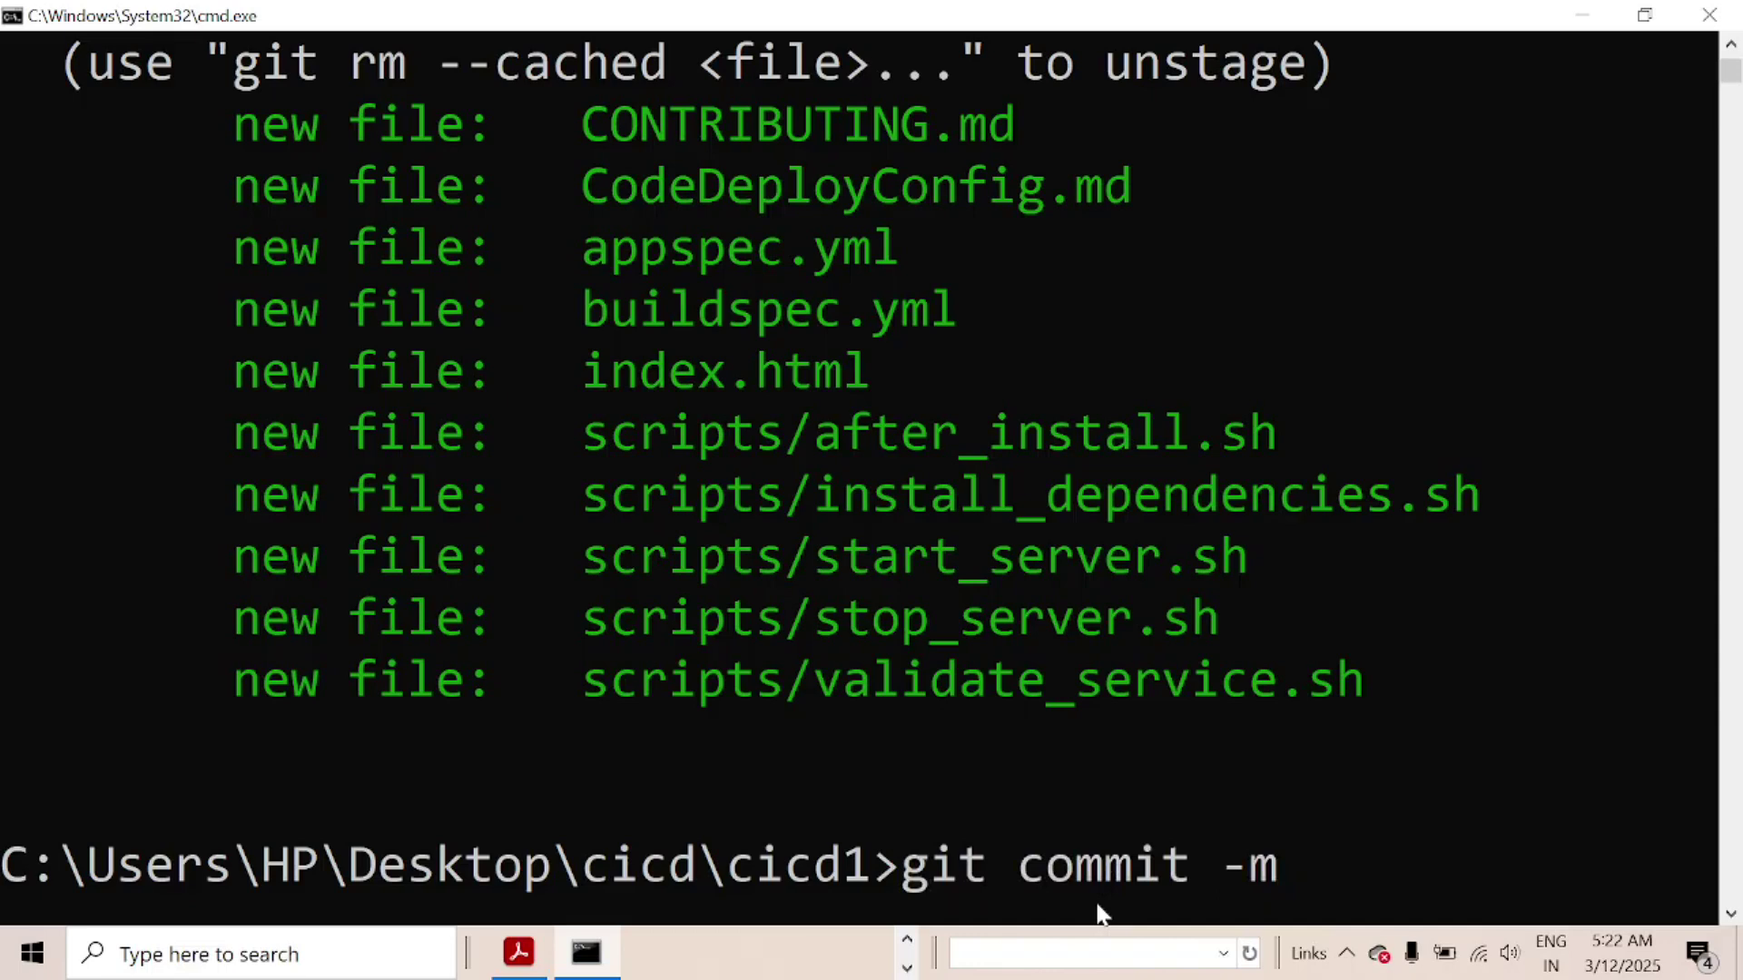
pyautogui.write(' "v1"')
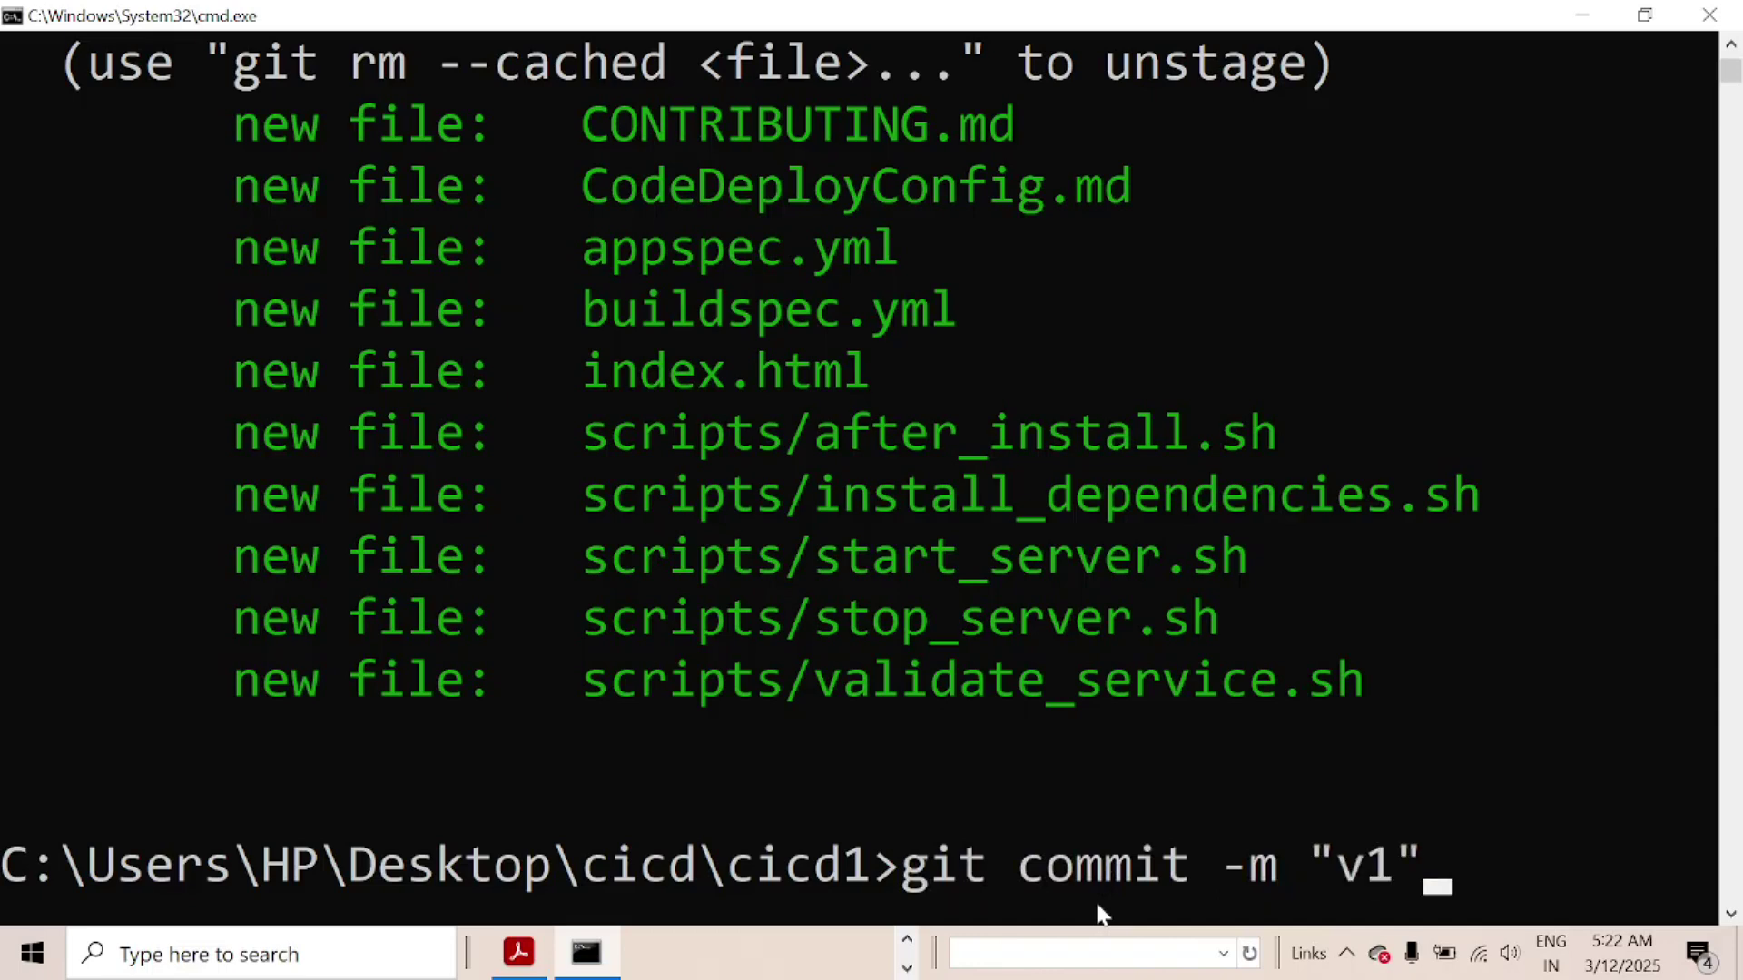
pyautogui.press('Return')
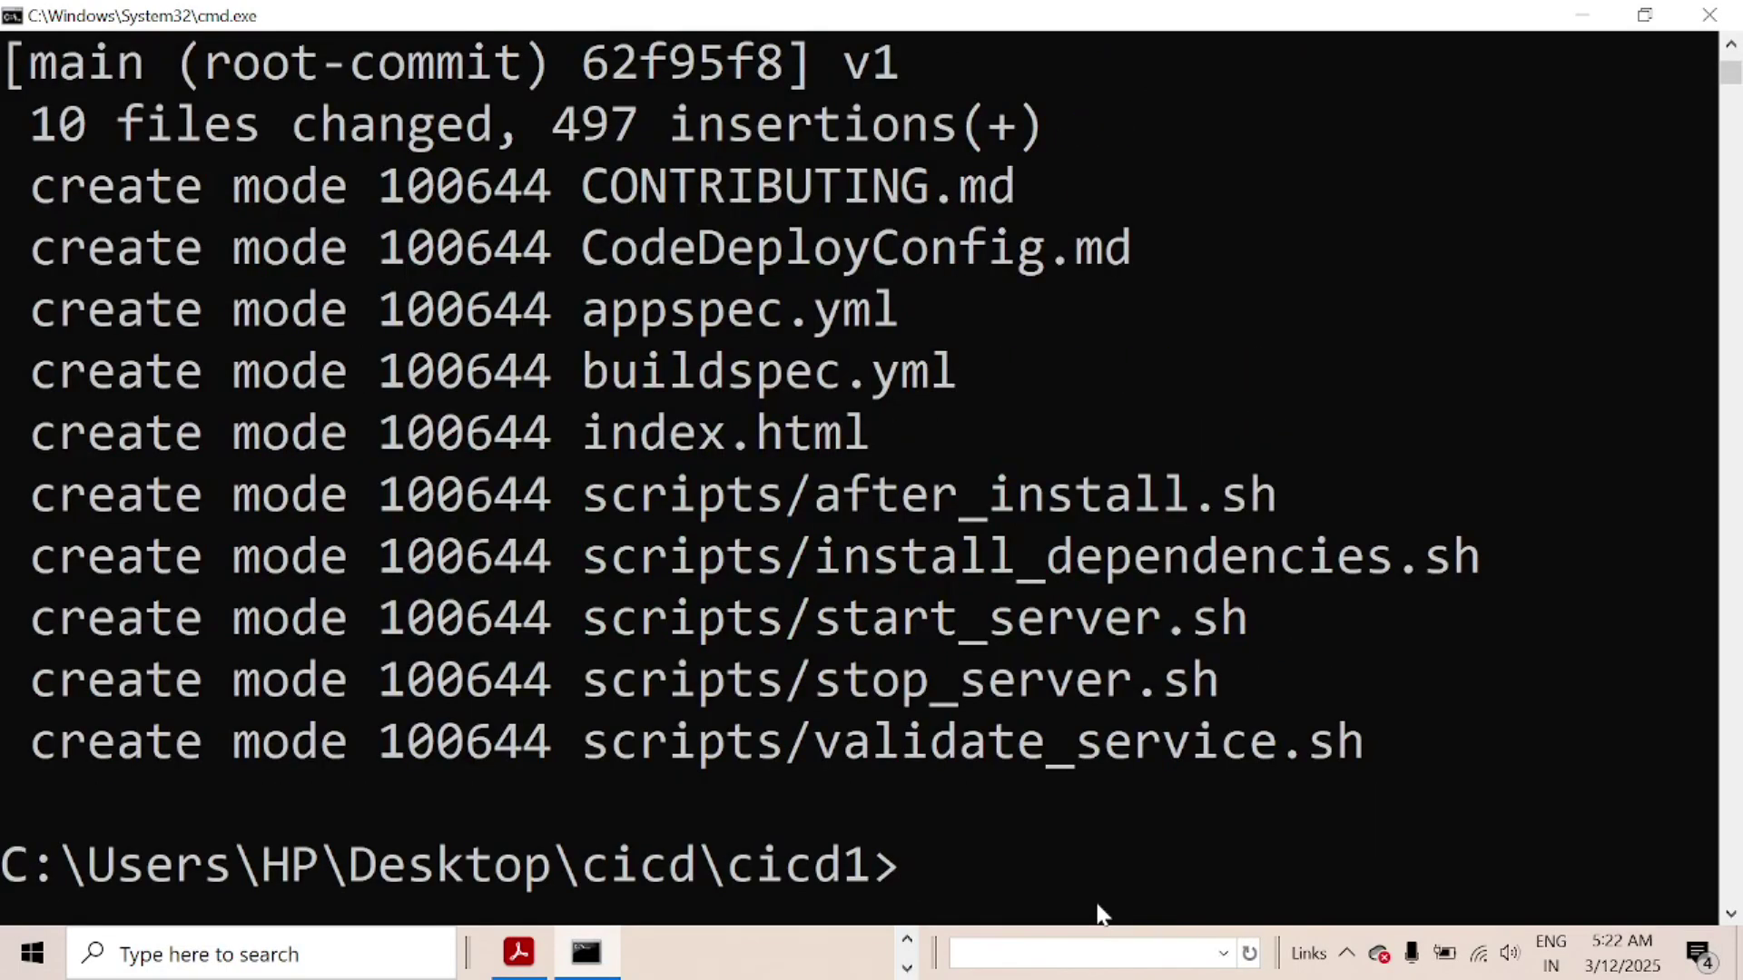
# Push the commit to the GitHub repository with git push and check the target branch
pyautogui.write('git push')
pyautogui.press('Return')
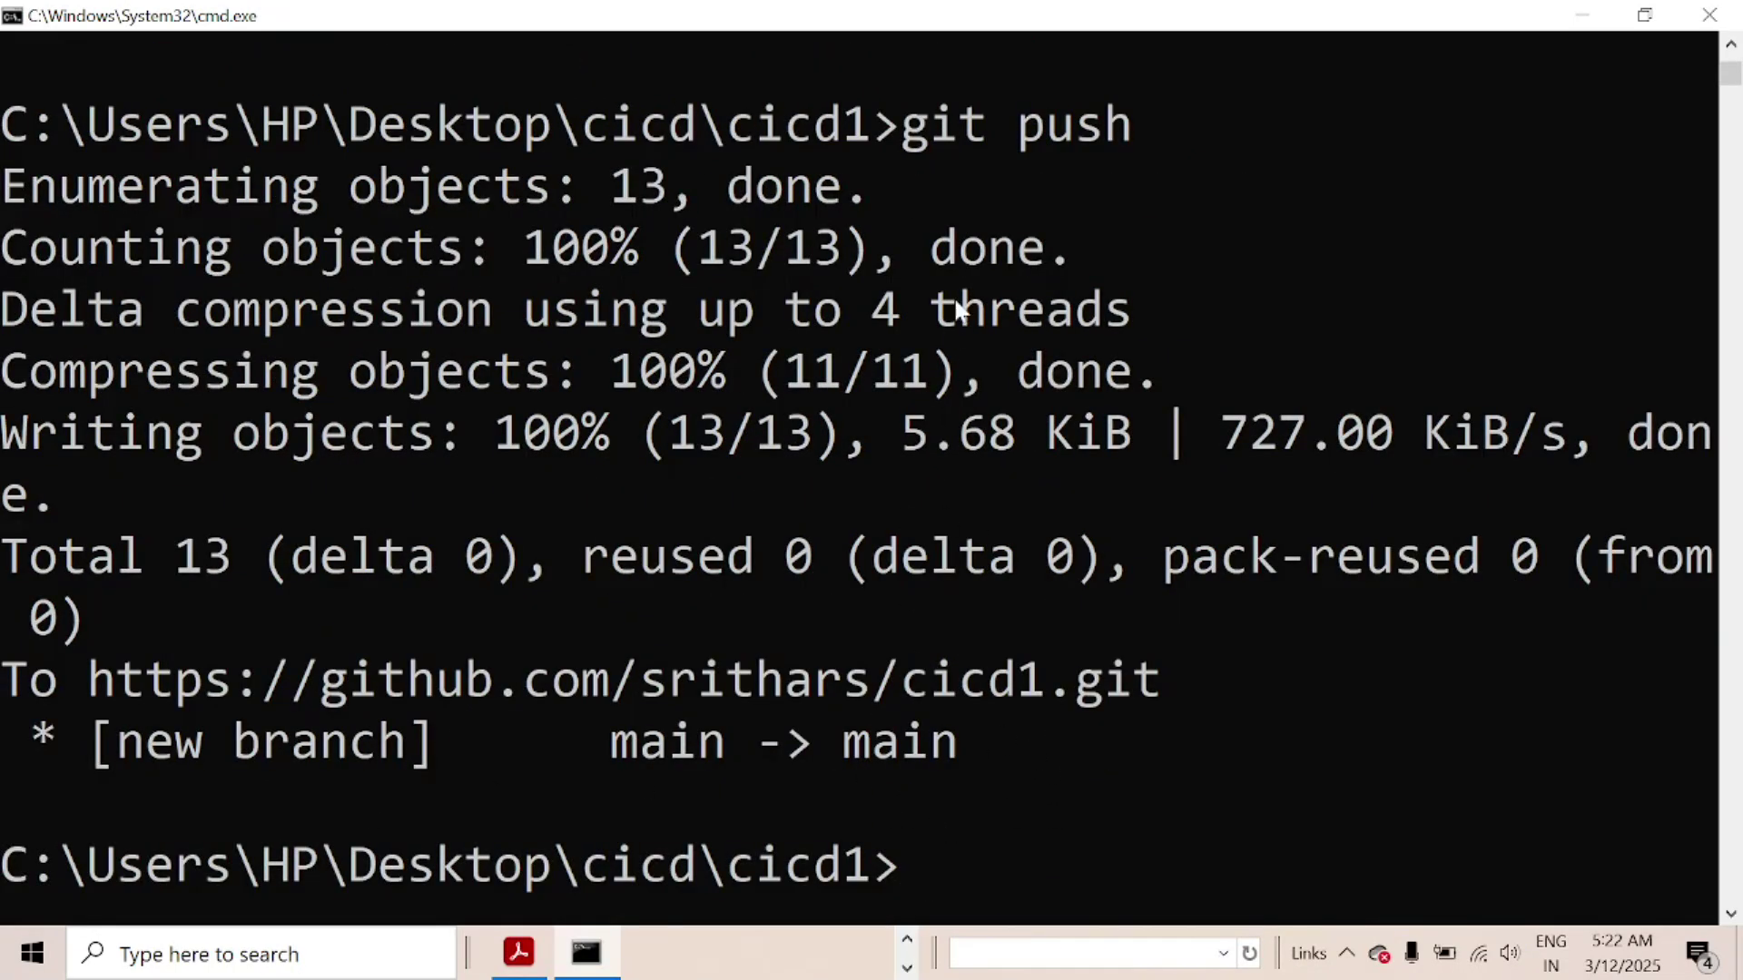
pyautogui.moveTo(959, 753); pyautogui.dragTo(843, 754)
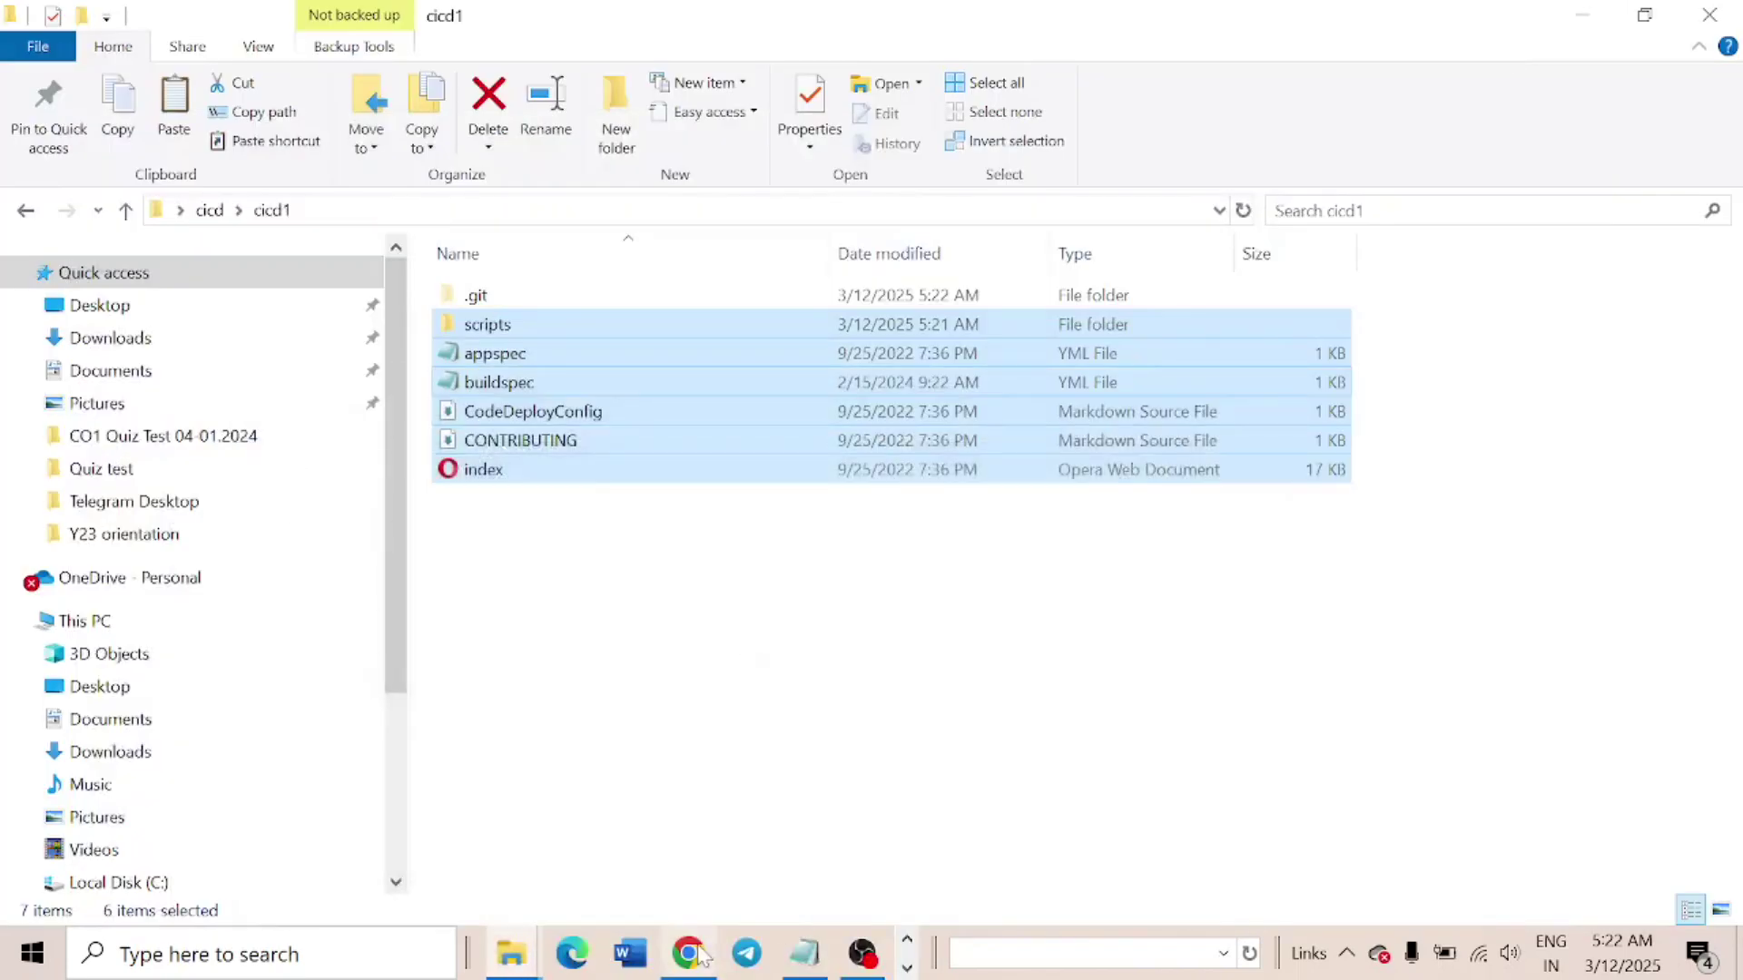
# Switch to Chrome, reload the cicd1 repository page on GitHub and examine the pushed files
pyautogui.click(688, 953)
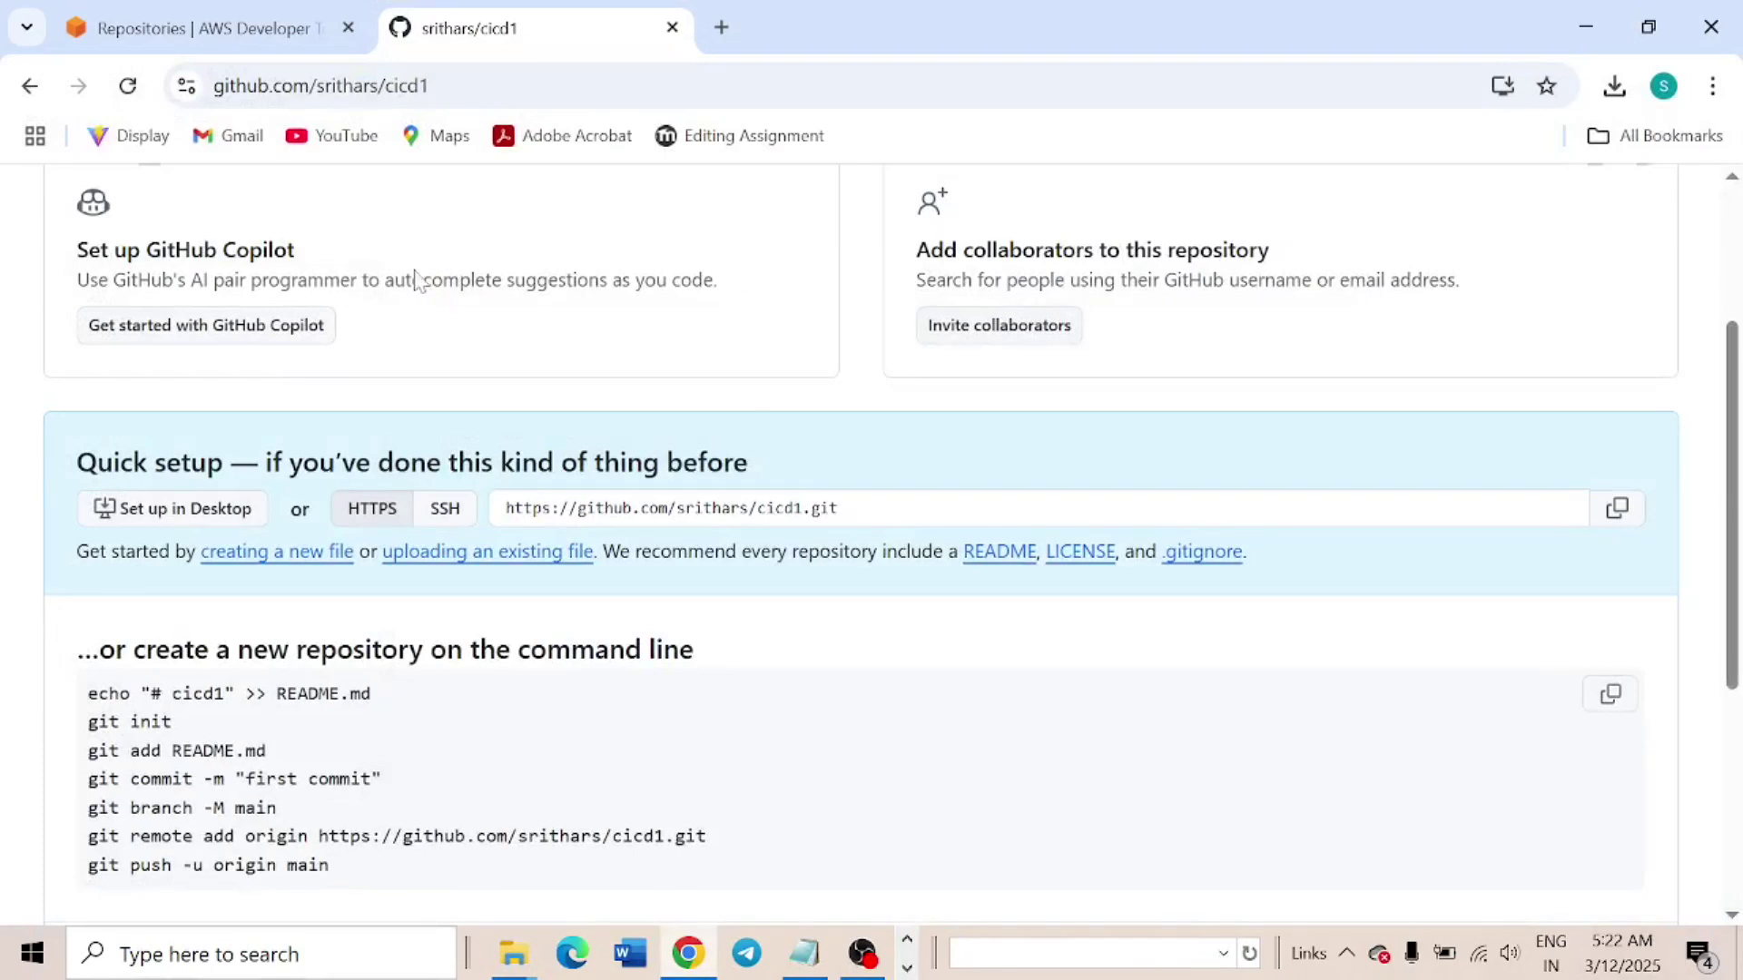
pyautogui.scroll(3, 381, 388)
pyautogui.click(420, 86)
pyautogui.press('Return')
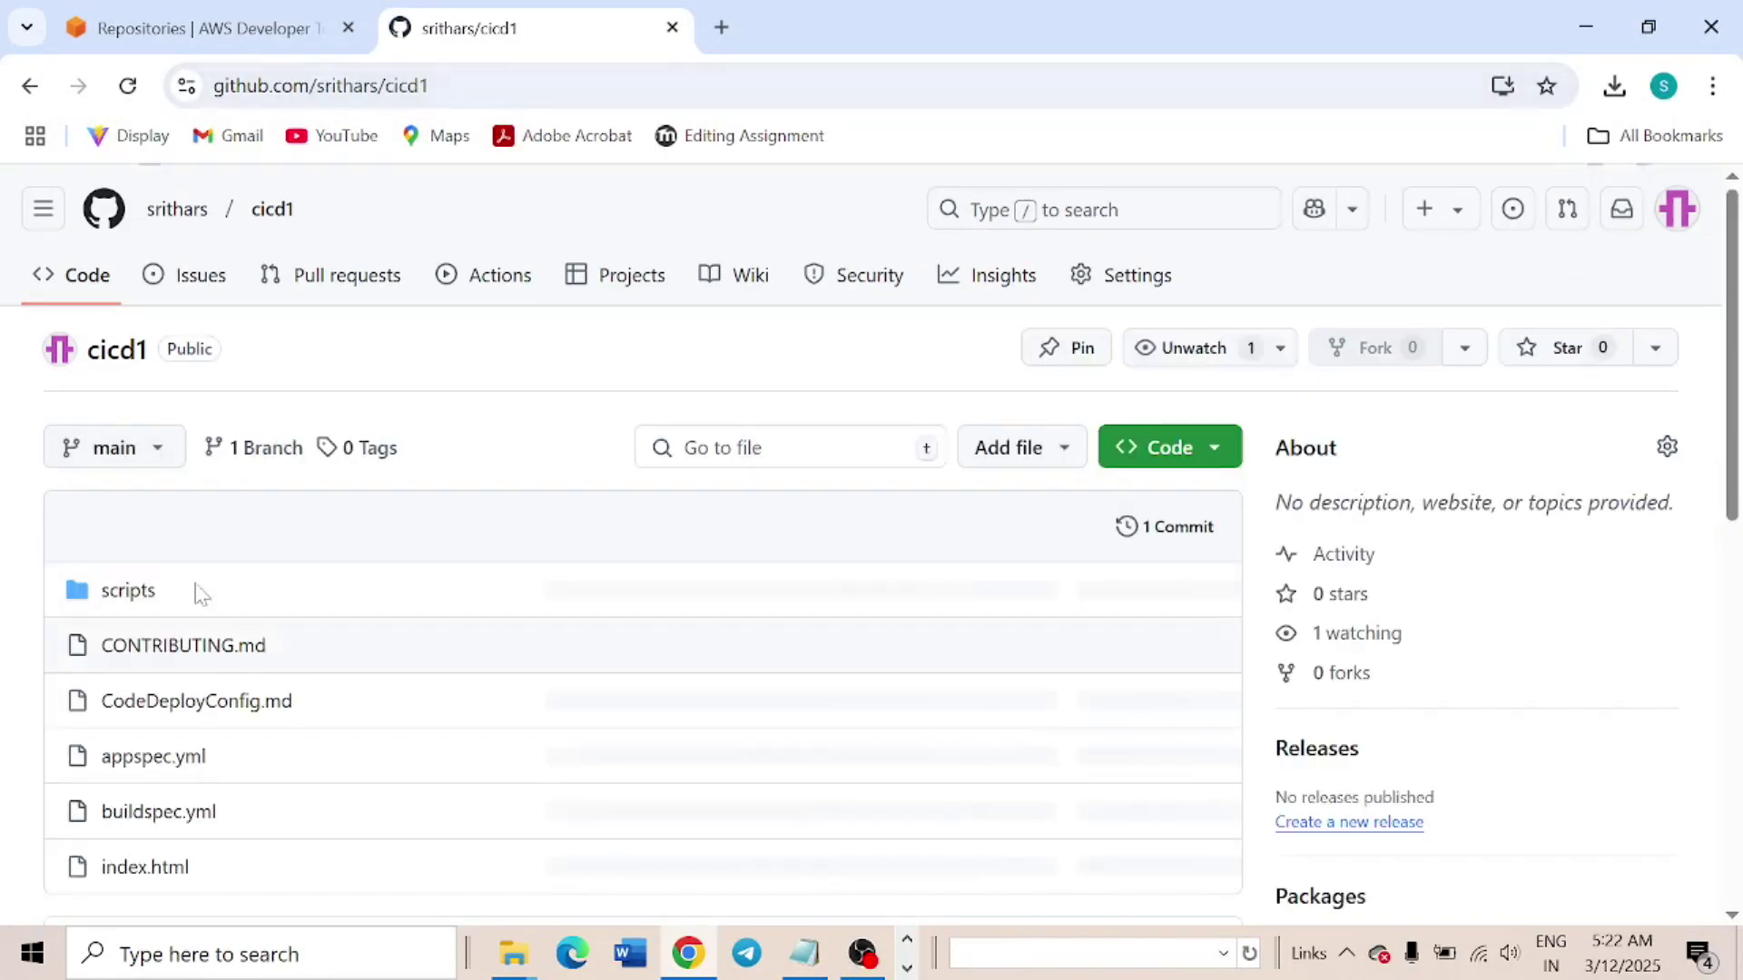
pyautogui.scroll(-3, 114, 640)
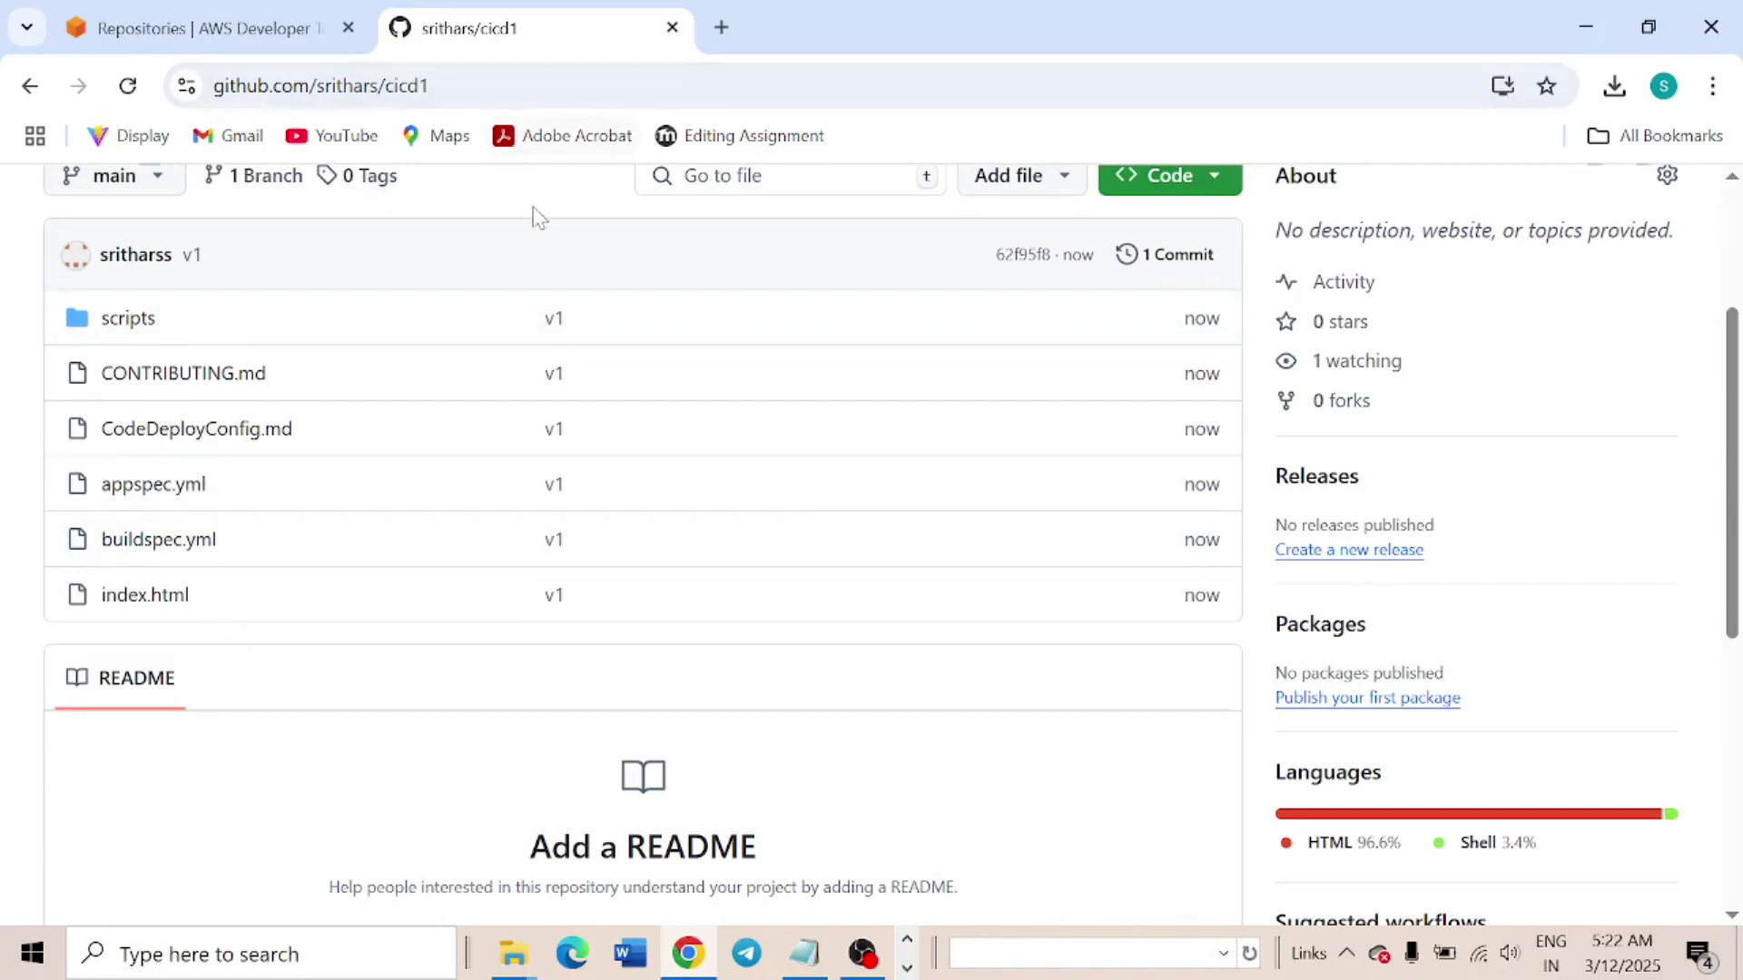
# Switch to the CICD Steps notes in Notepad and review the GitHub commands and the Code Build-Testing step
pyautogui.click(810, 944)
pyautogui.click(9, 117)
pyautogui.moveTo(9, 351); pyautogui.dragTo(172, 585)
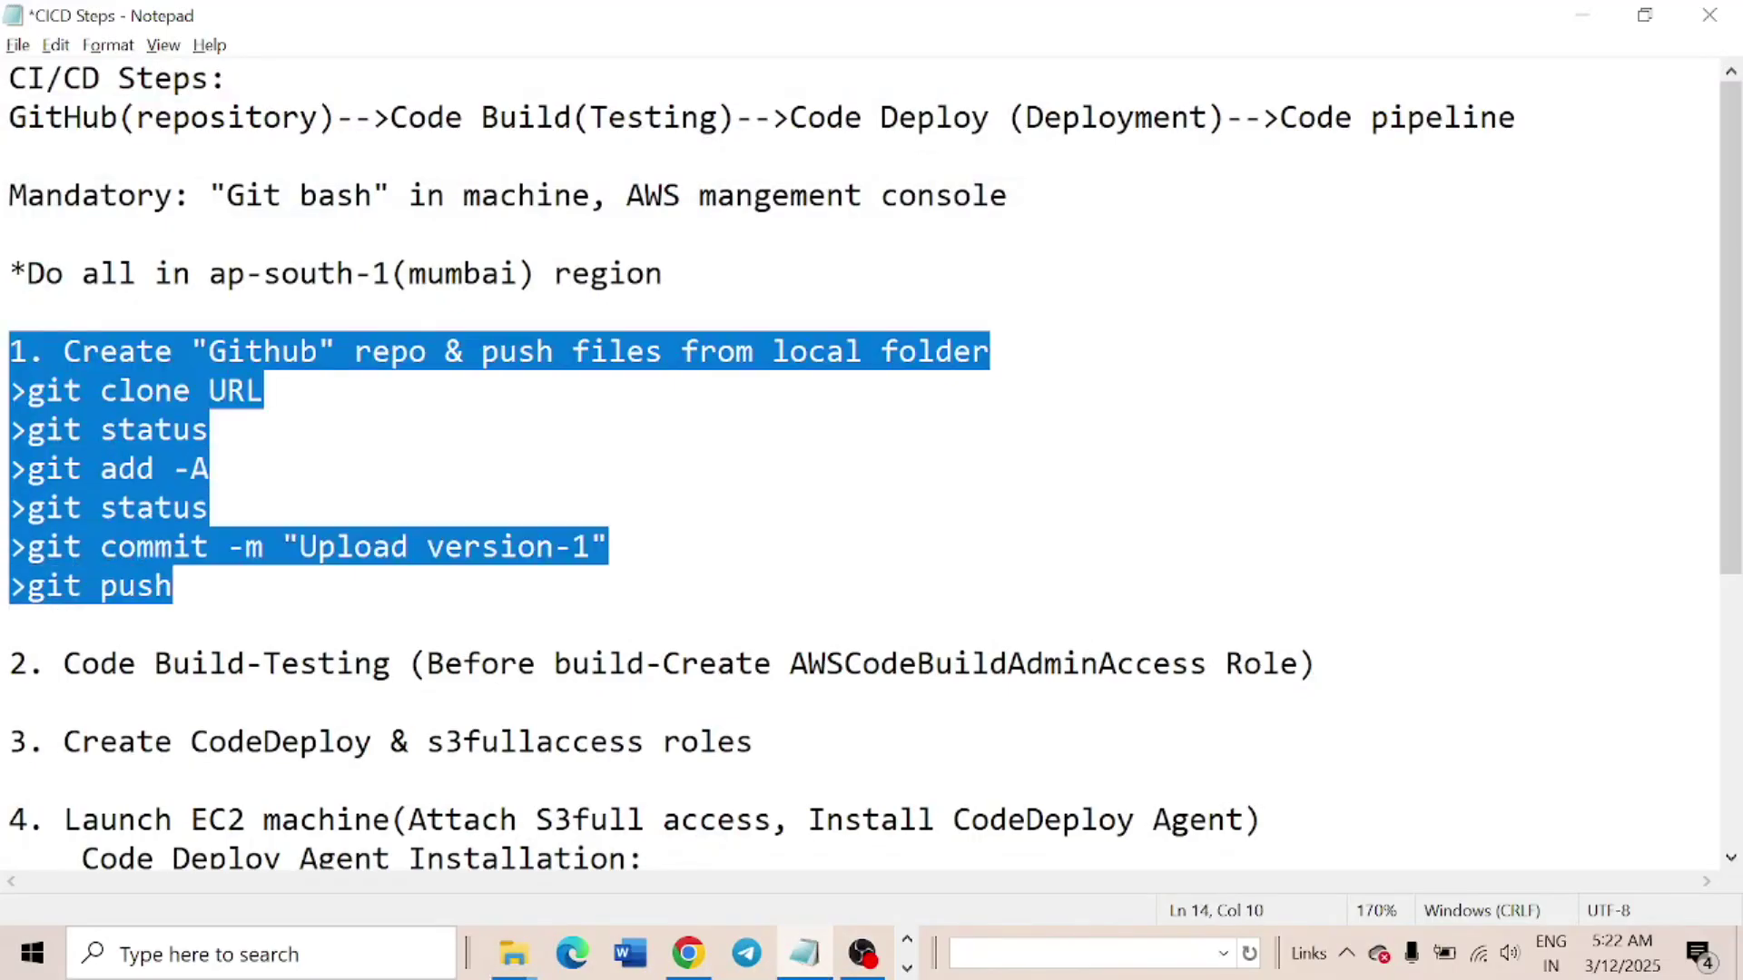
pyautogui.scroll(-1, 862, 453)
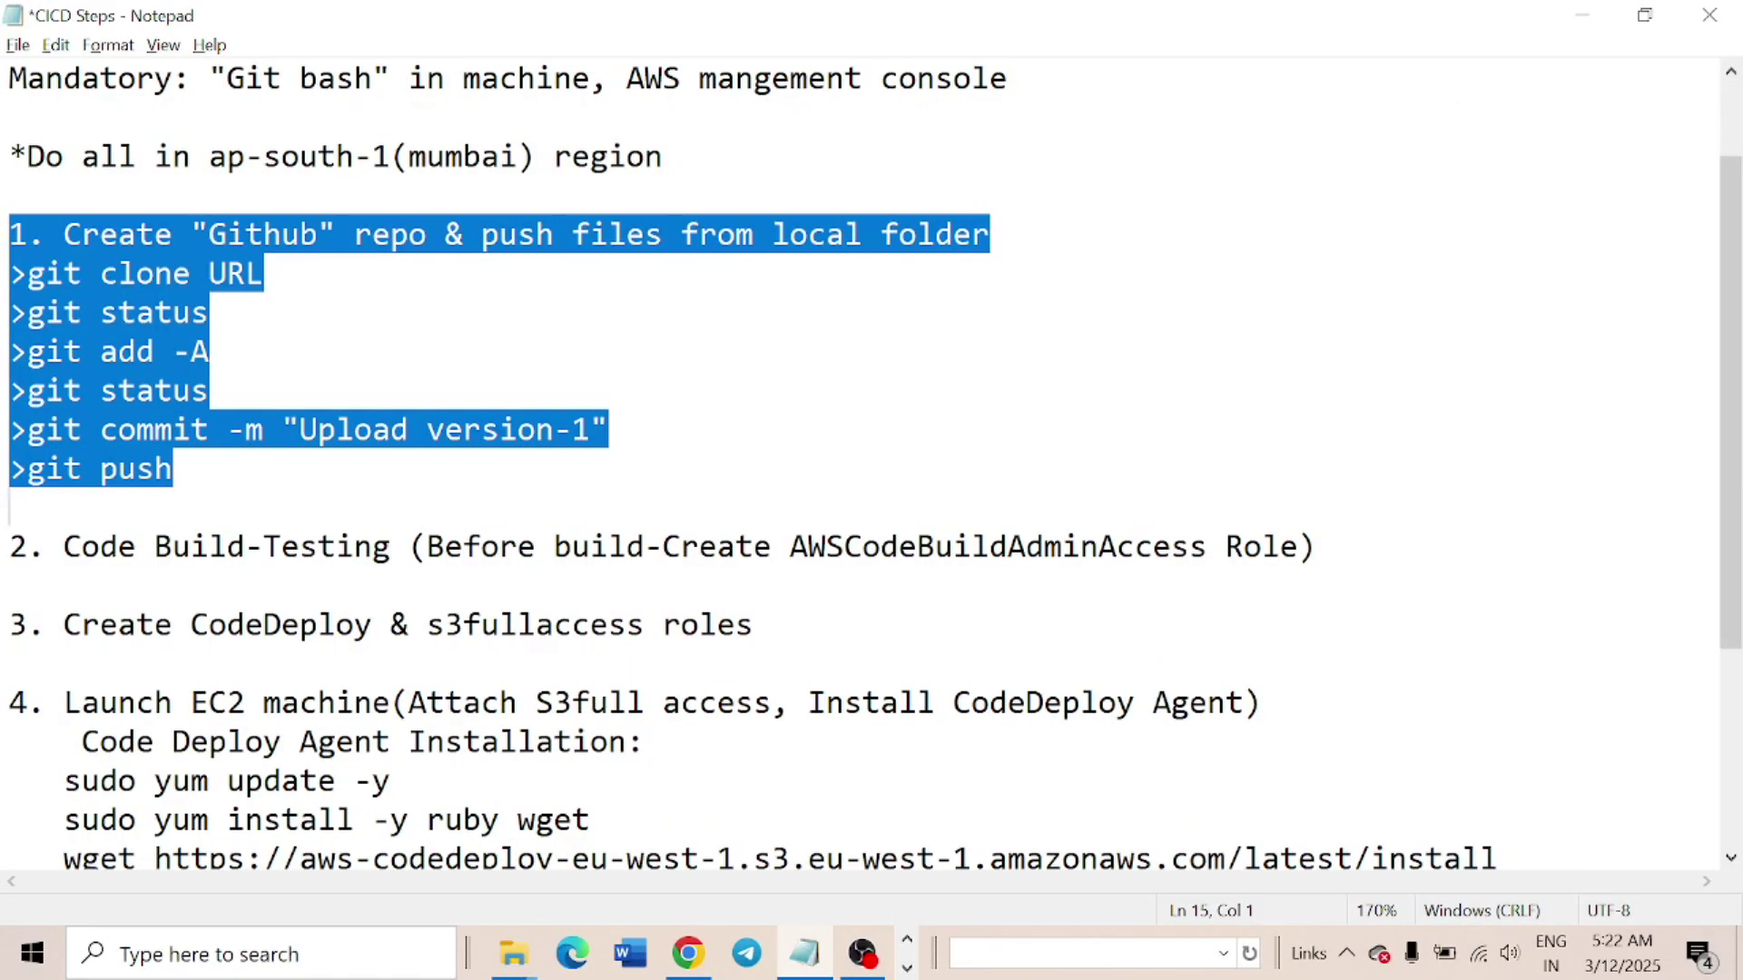
pyautogui.moveTo(63, 547); pyautogui.dragTo(1316, 546)
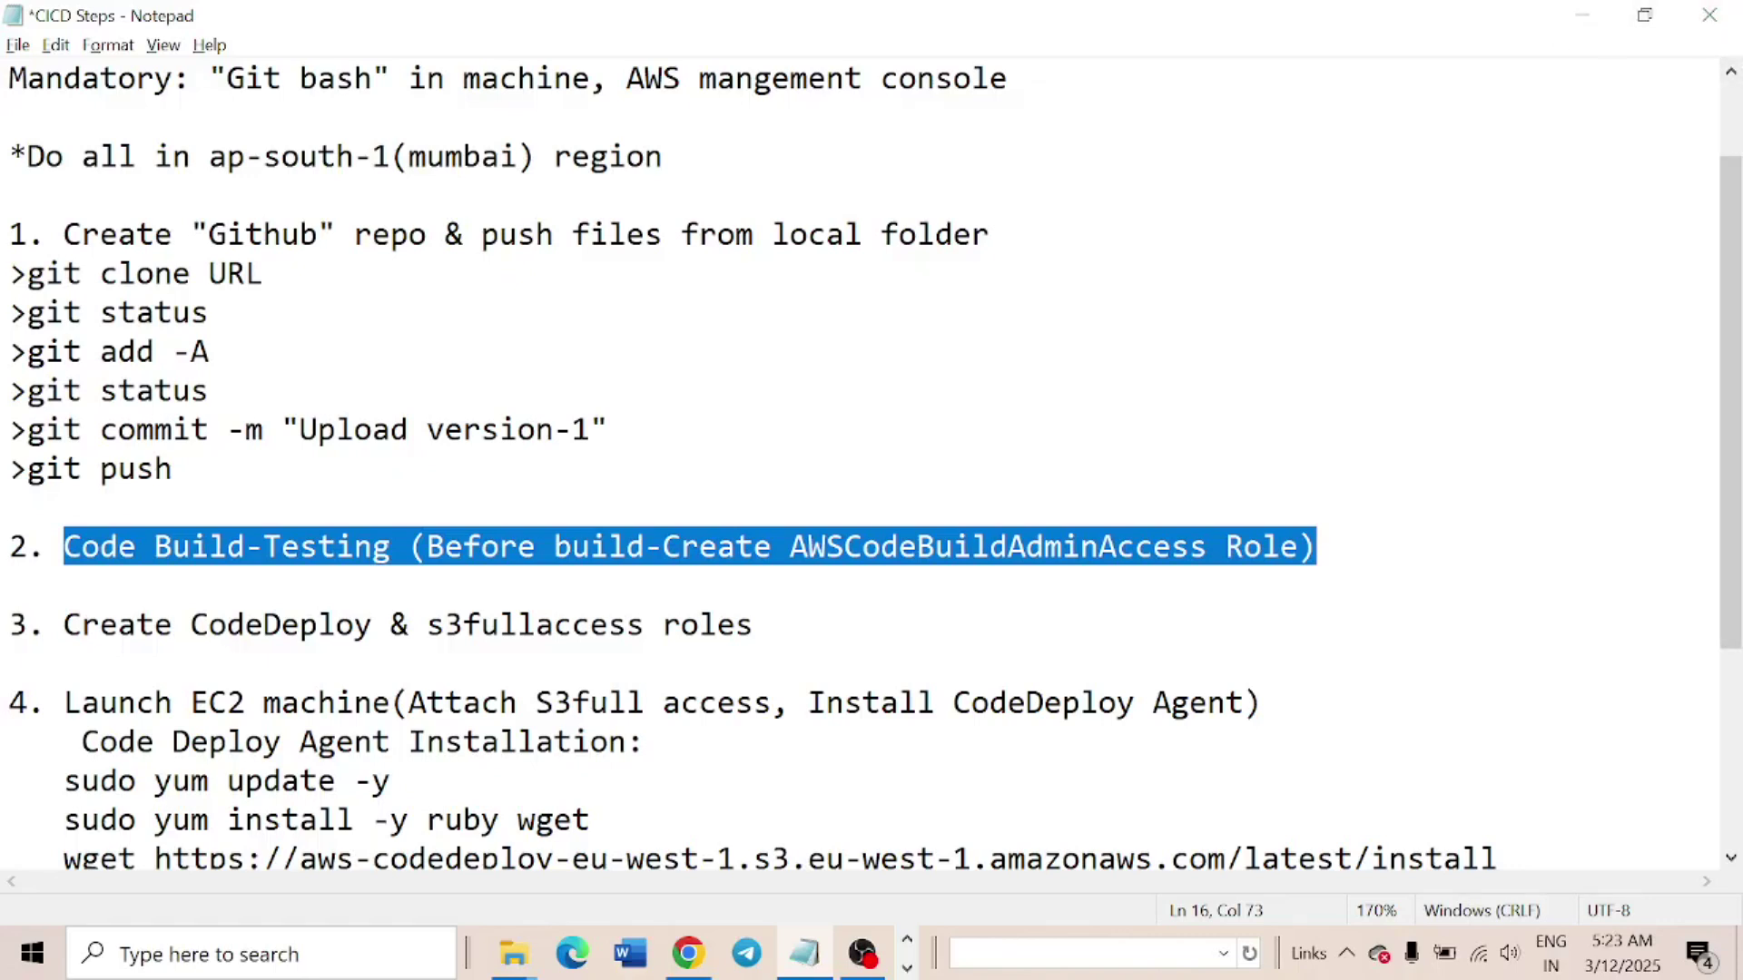
# Switch to the AWS console in Chrome, search the services for "code build" and open CodeBuild
pyautogui.click(688, 953)
pyautogui.click(227, 30)
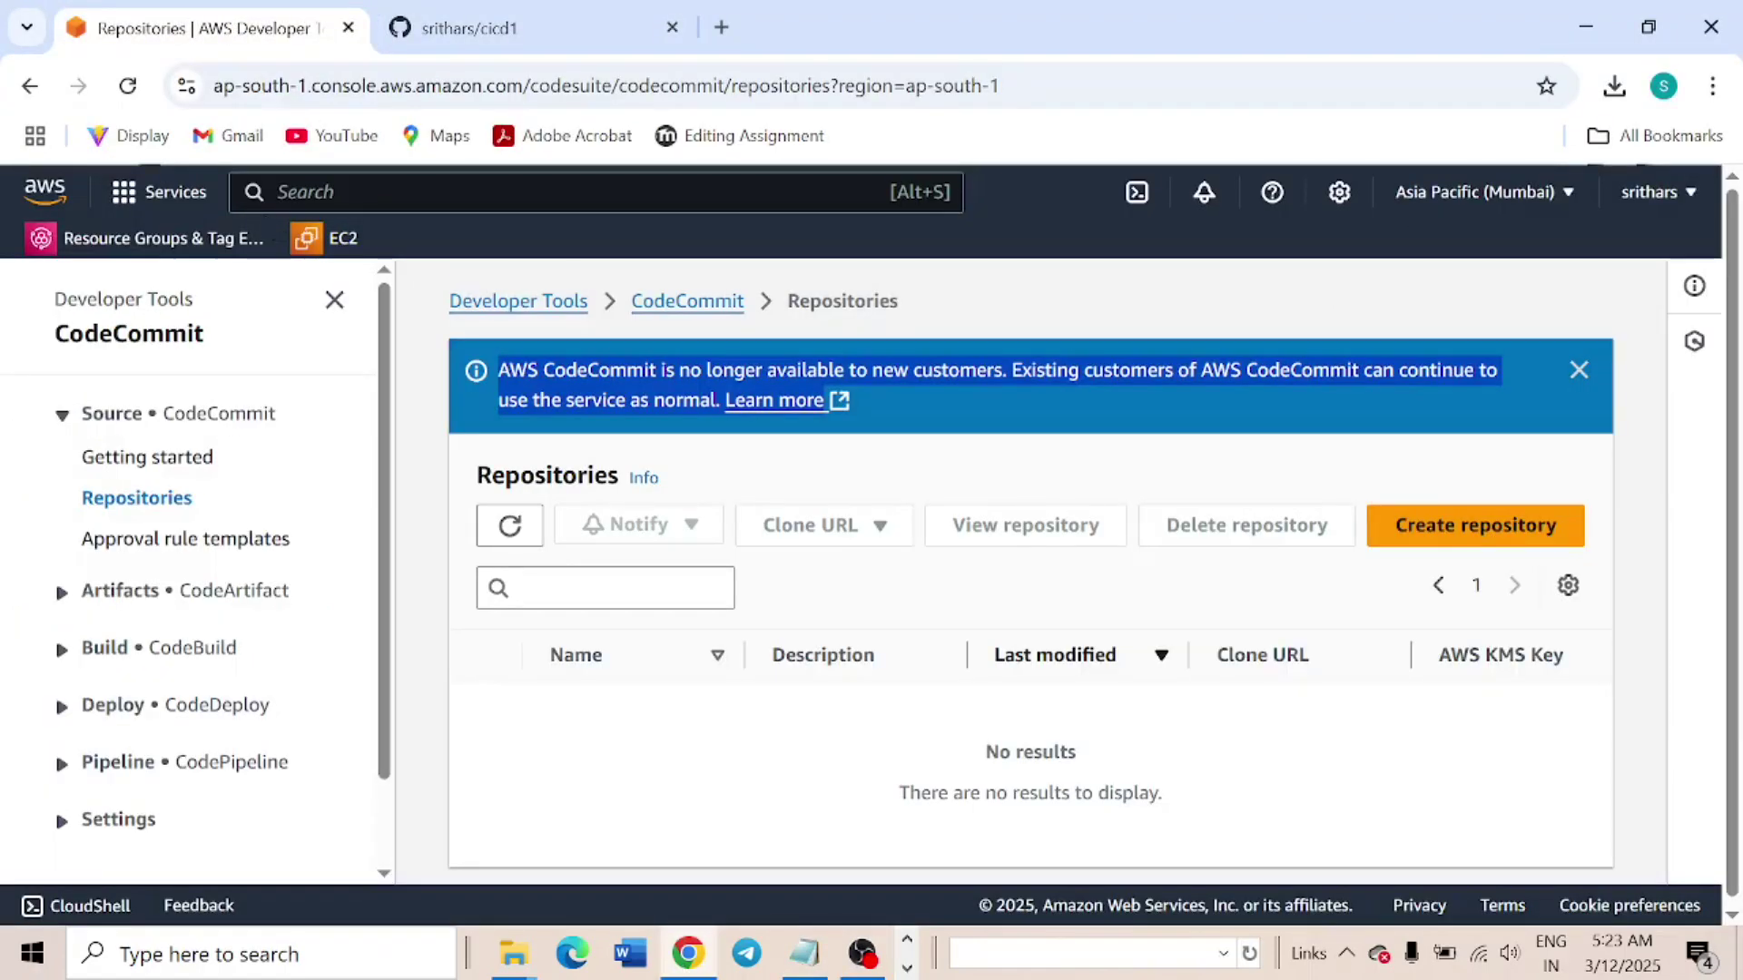
pyautogui.hotkey('alt', 's')
pyautogui.write('colP')
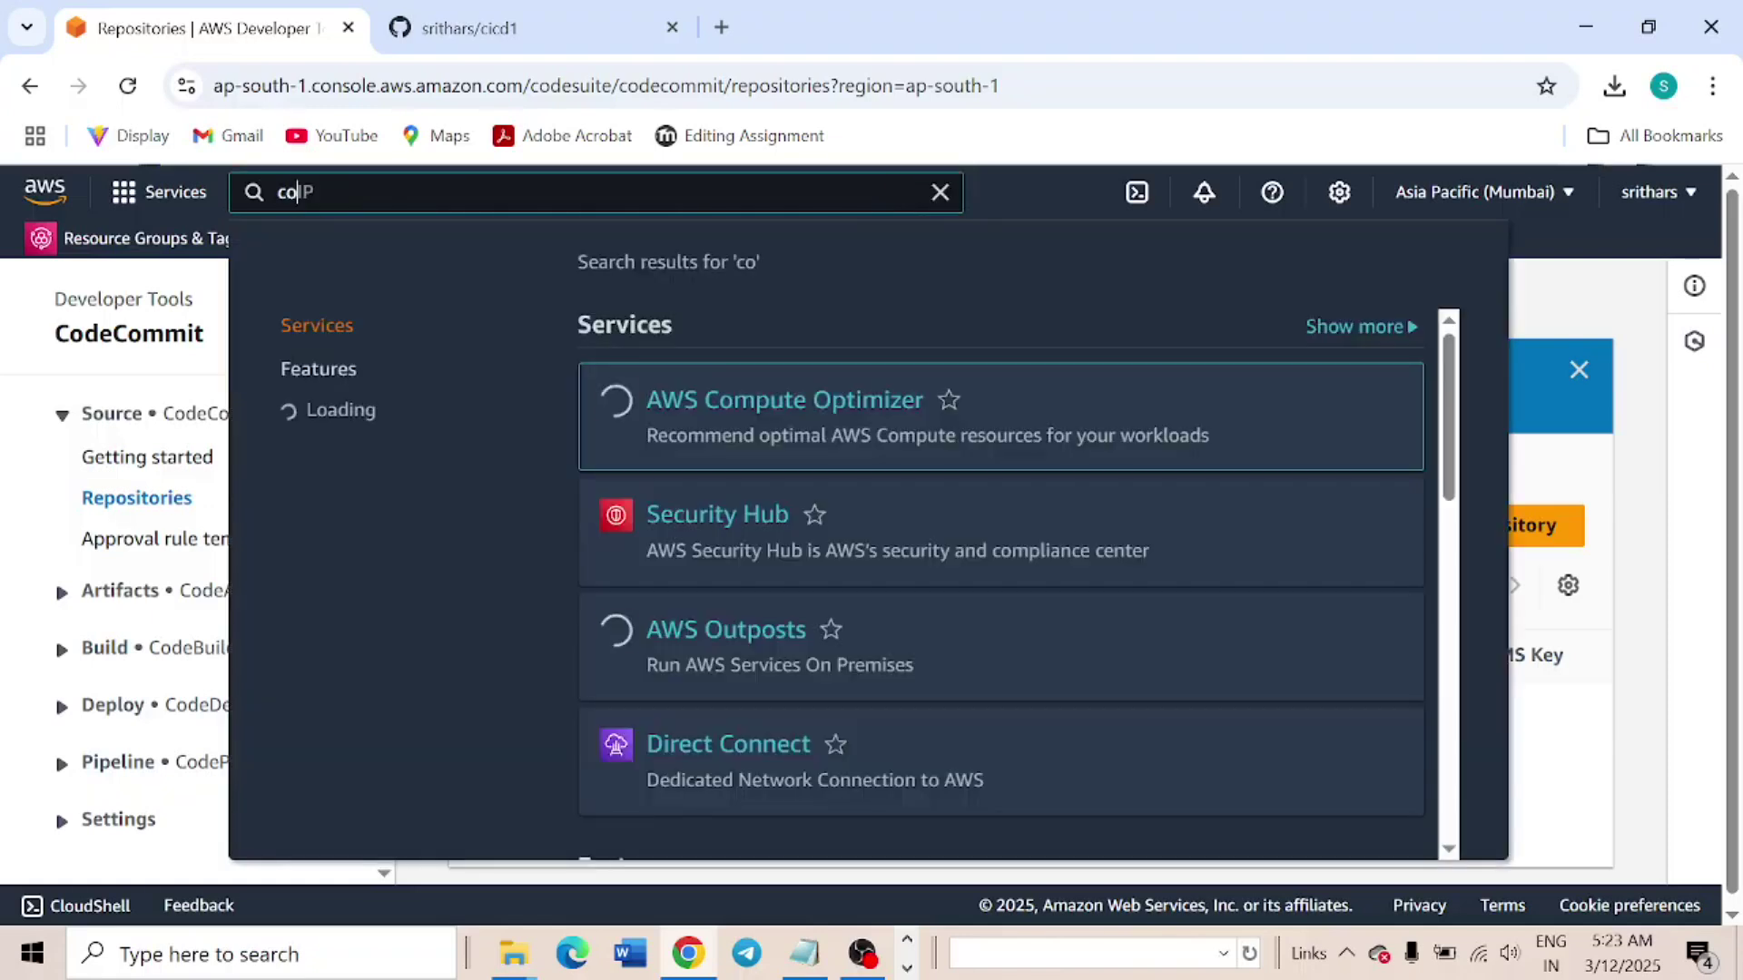
pyautogui.write('de b')
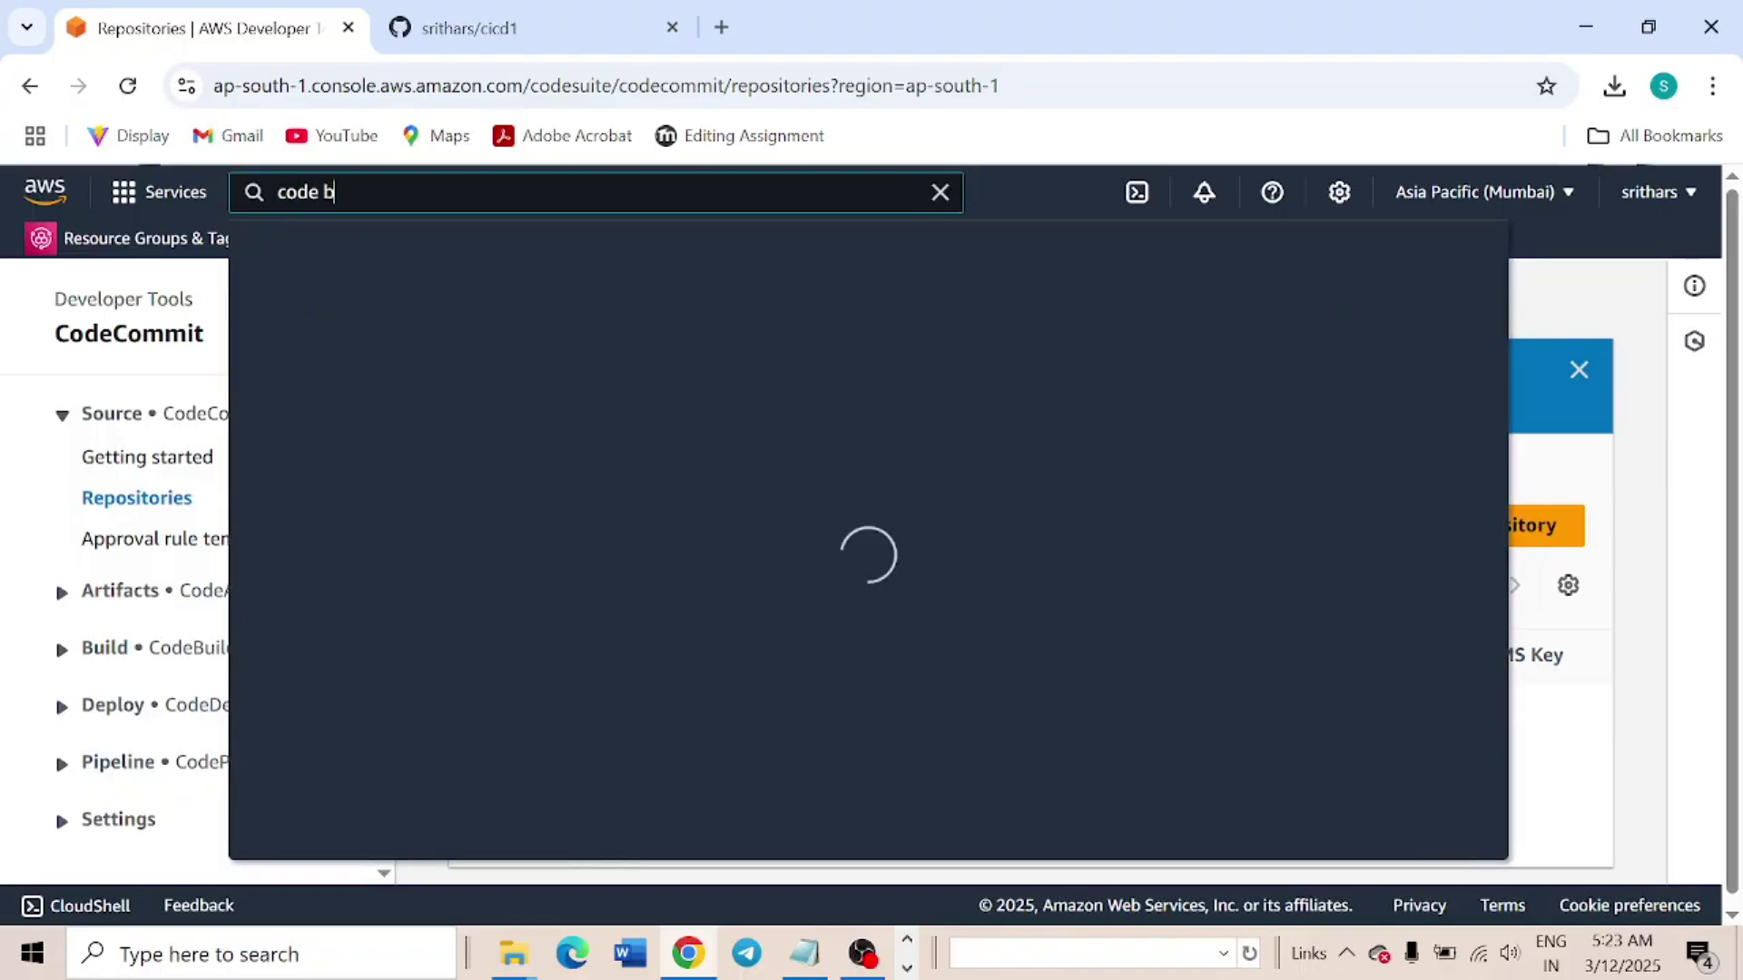
pyautogui.write('uild')
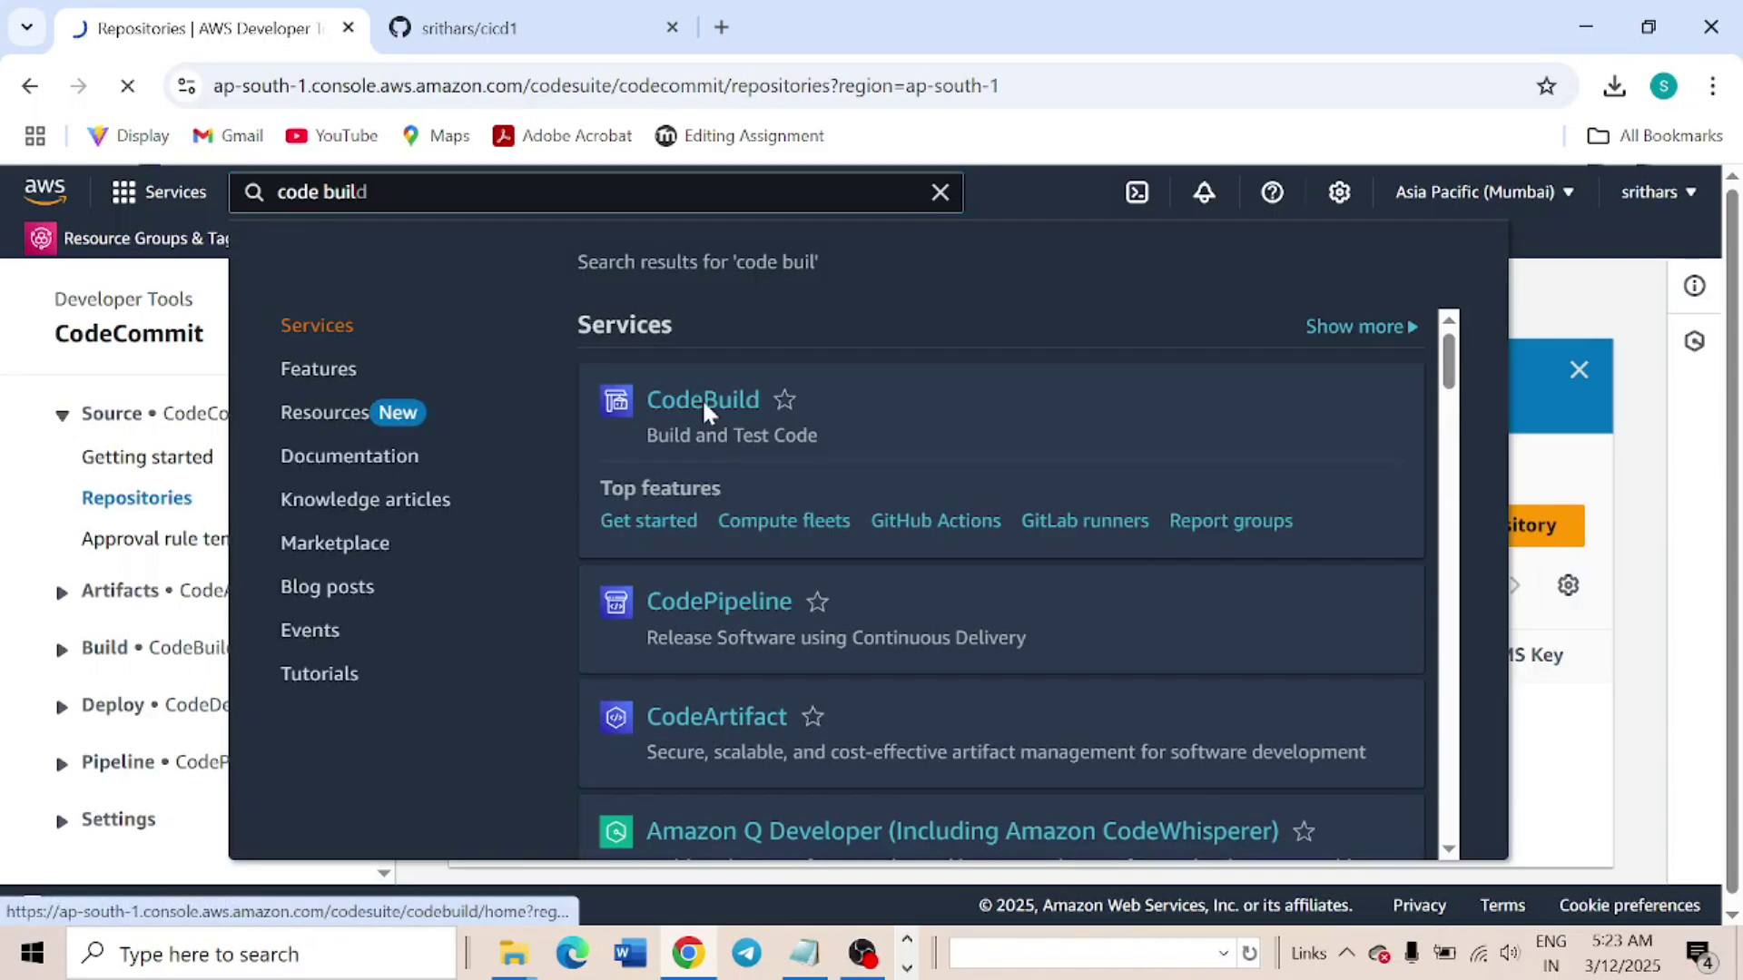
pyautogui.click(701, 399)
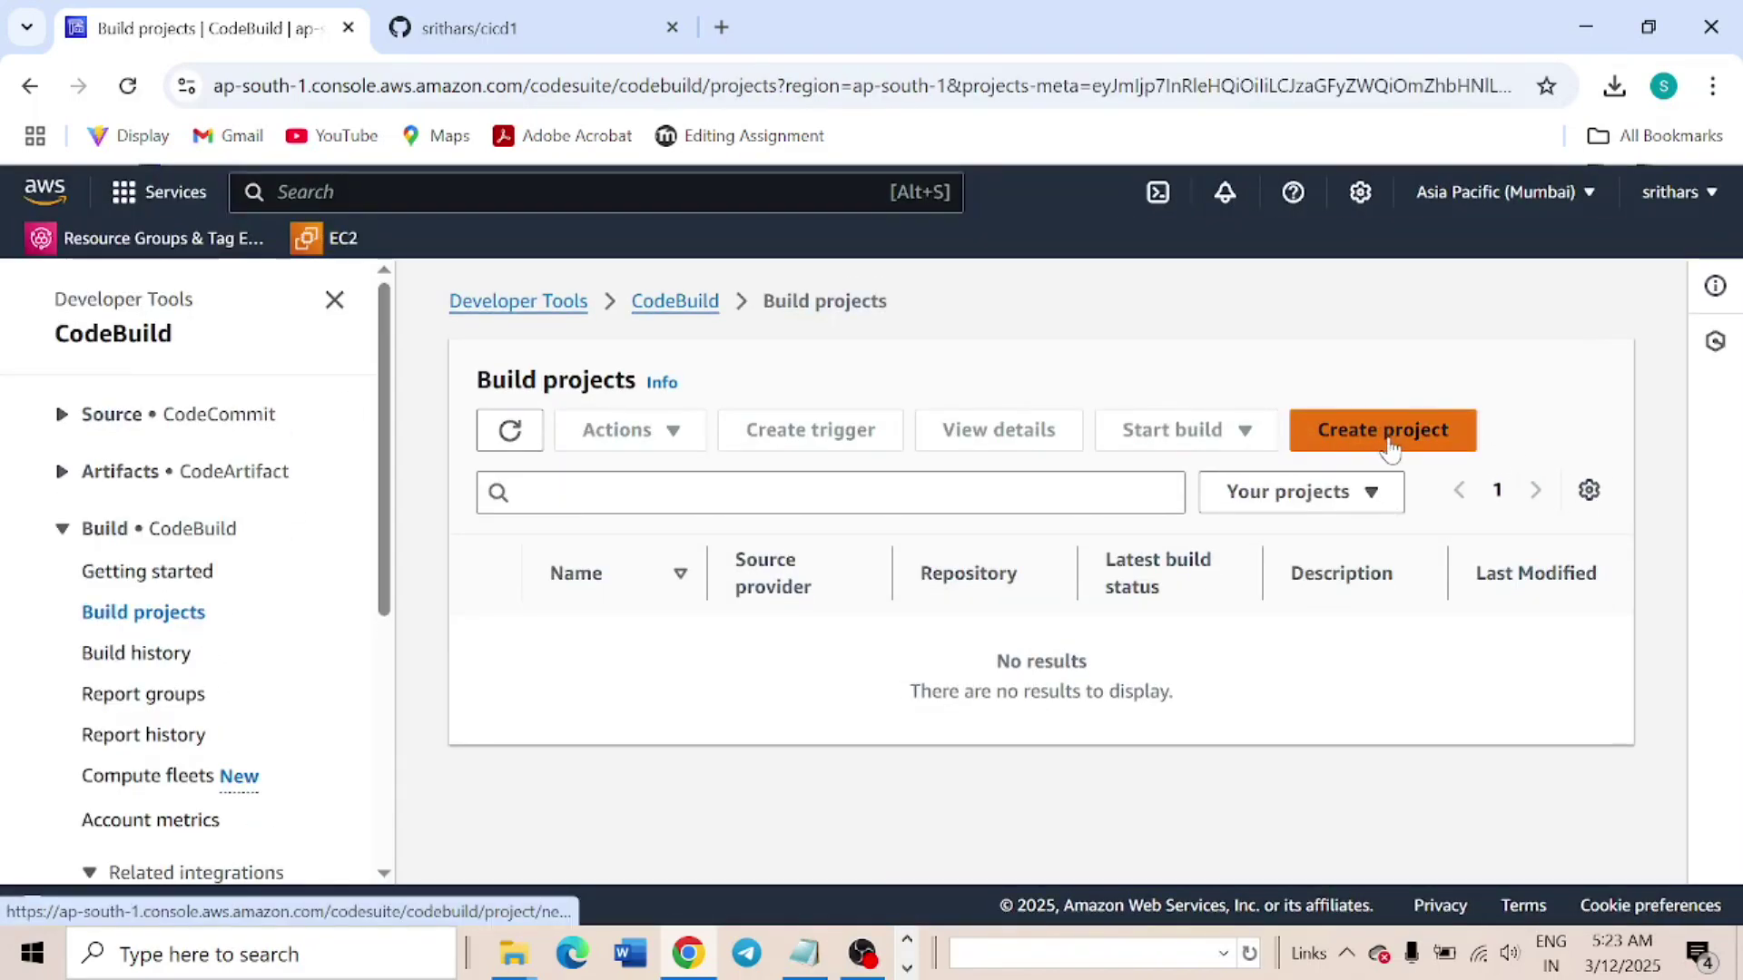
# Start creating a new CodeBuild project and name it build123
pyautogui.click(1335, 452)
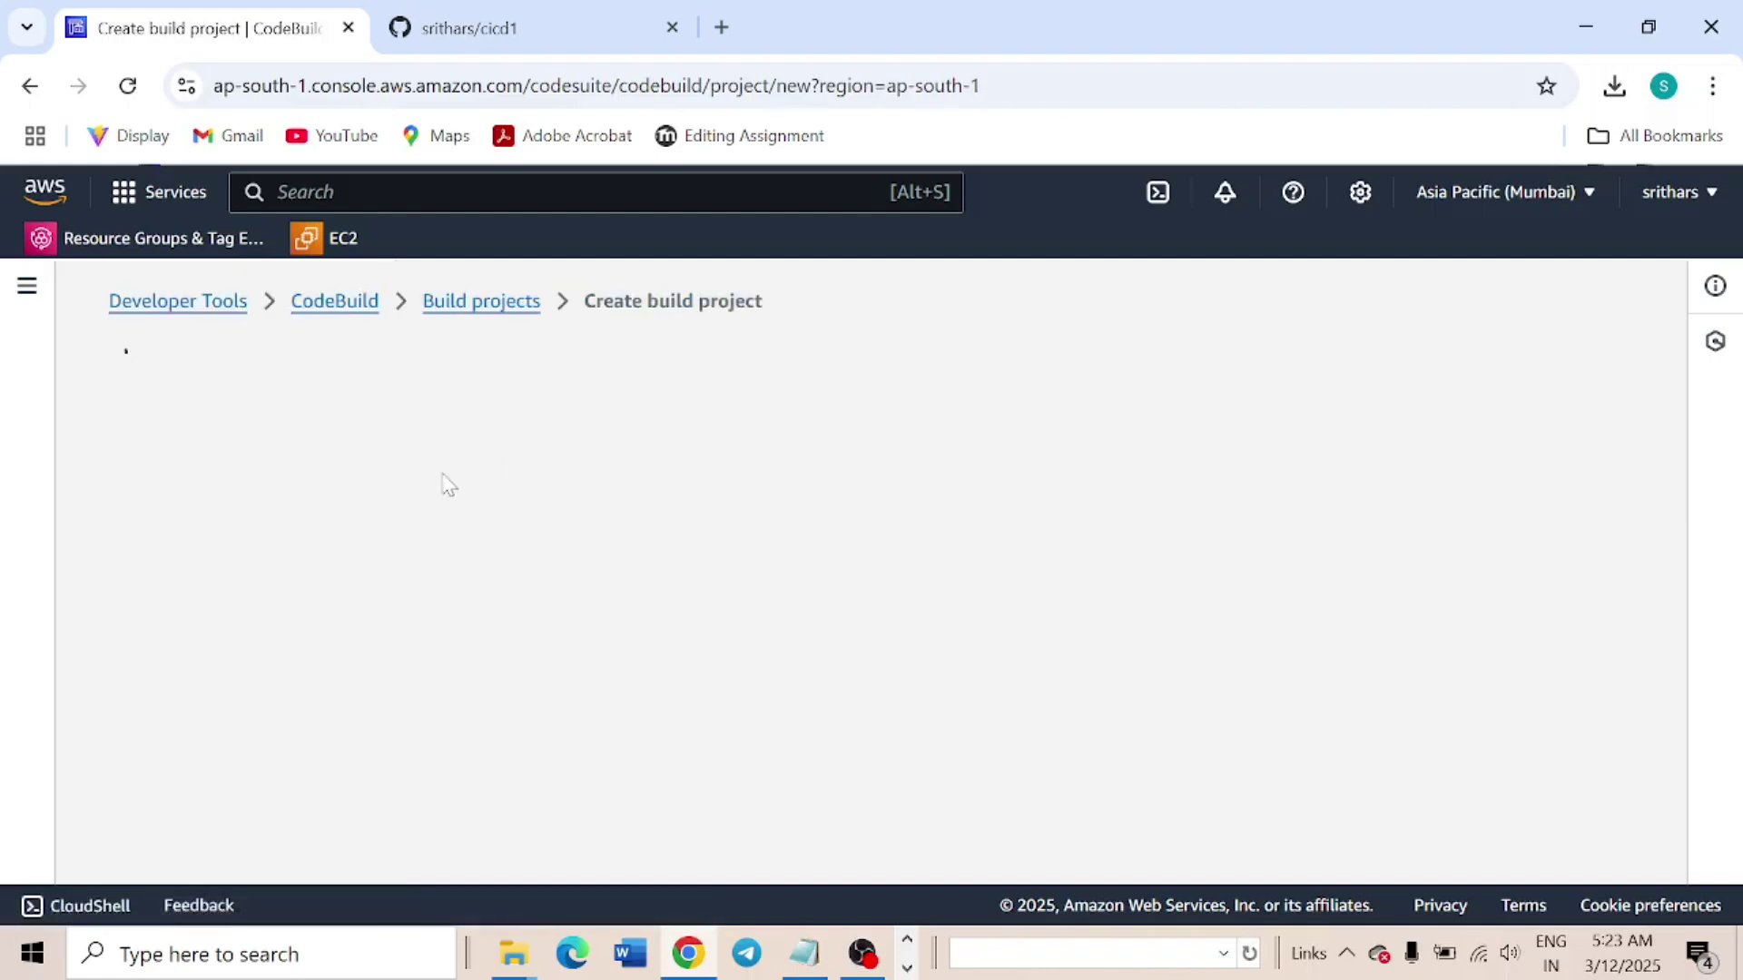
pyautogui.scroll(-3, 536, 486)
pyautogui.click(205, 314)
pyautogui.write('build123')
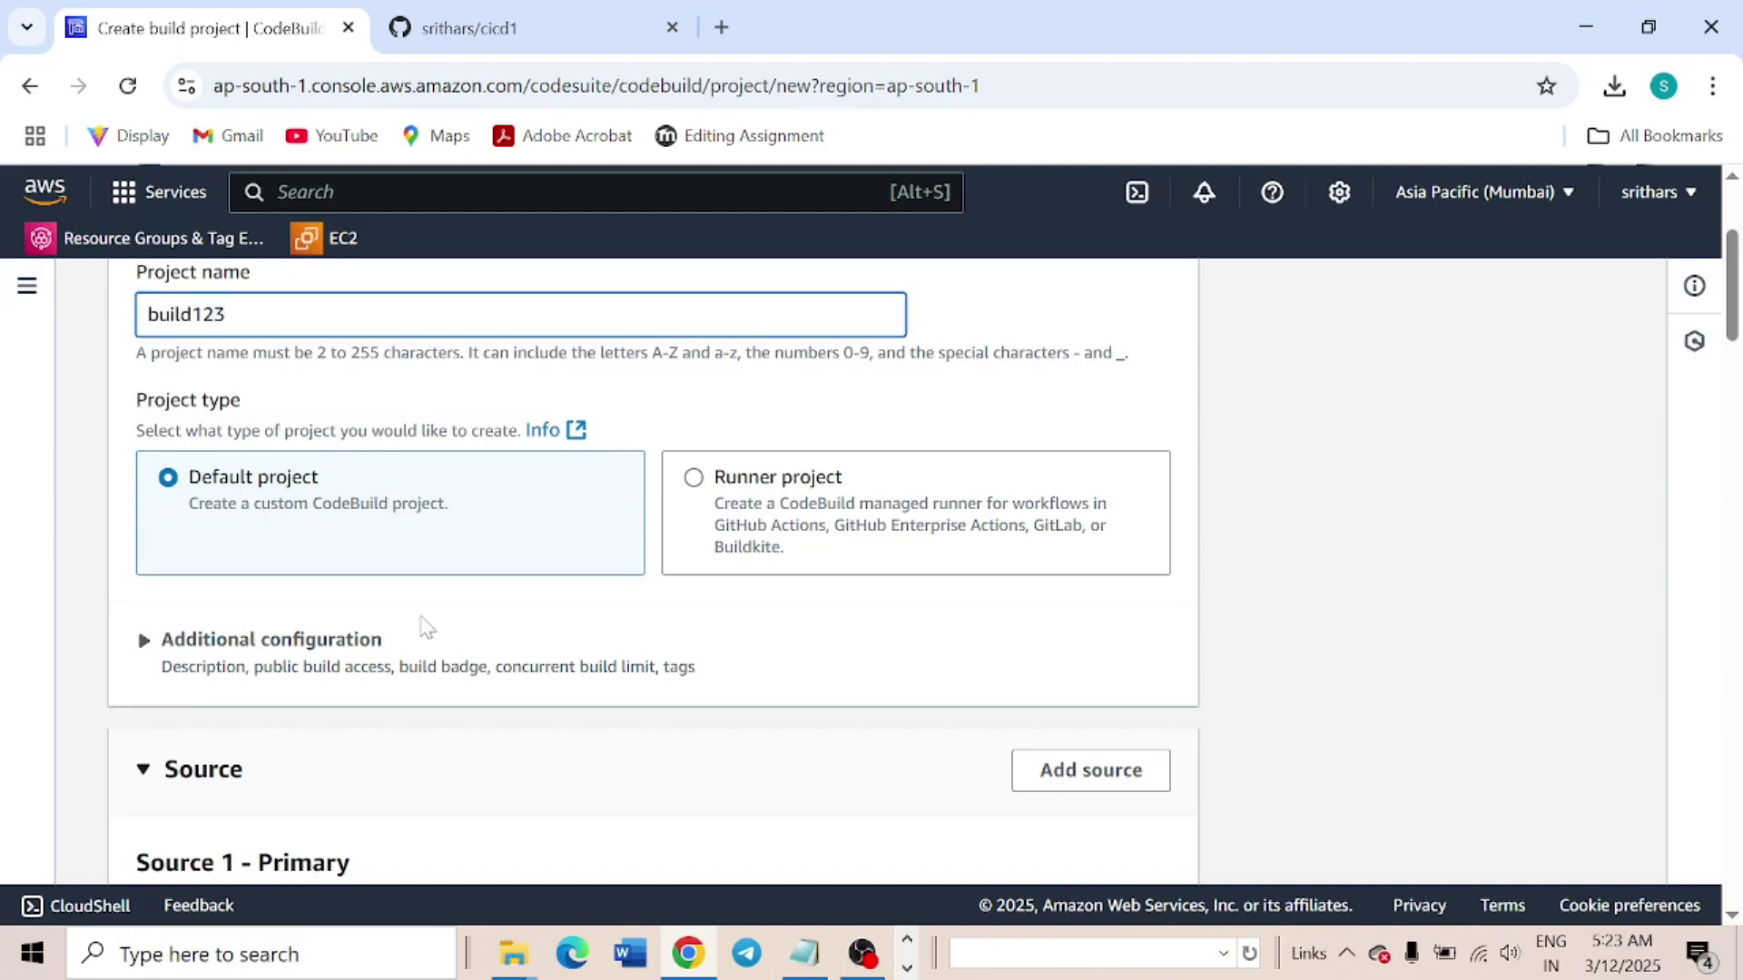
# Set the primary source provider to GitHub and choose Public repository as the repository type
pyautogui.scroll(-5, 427, 626)
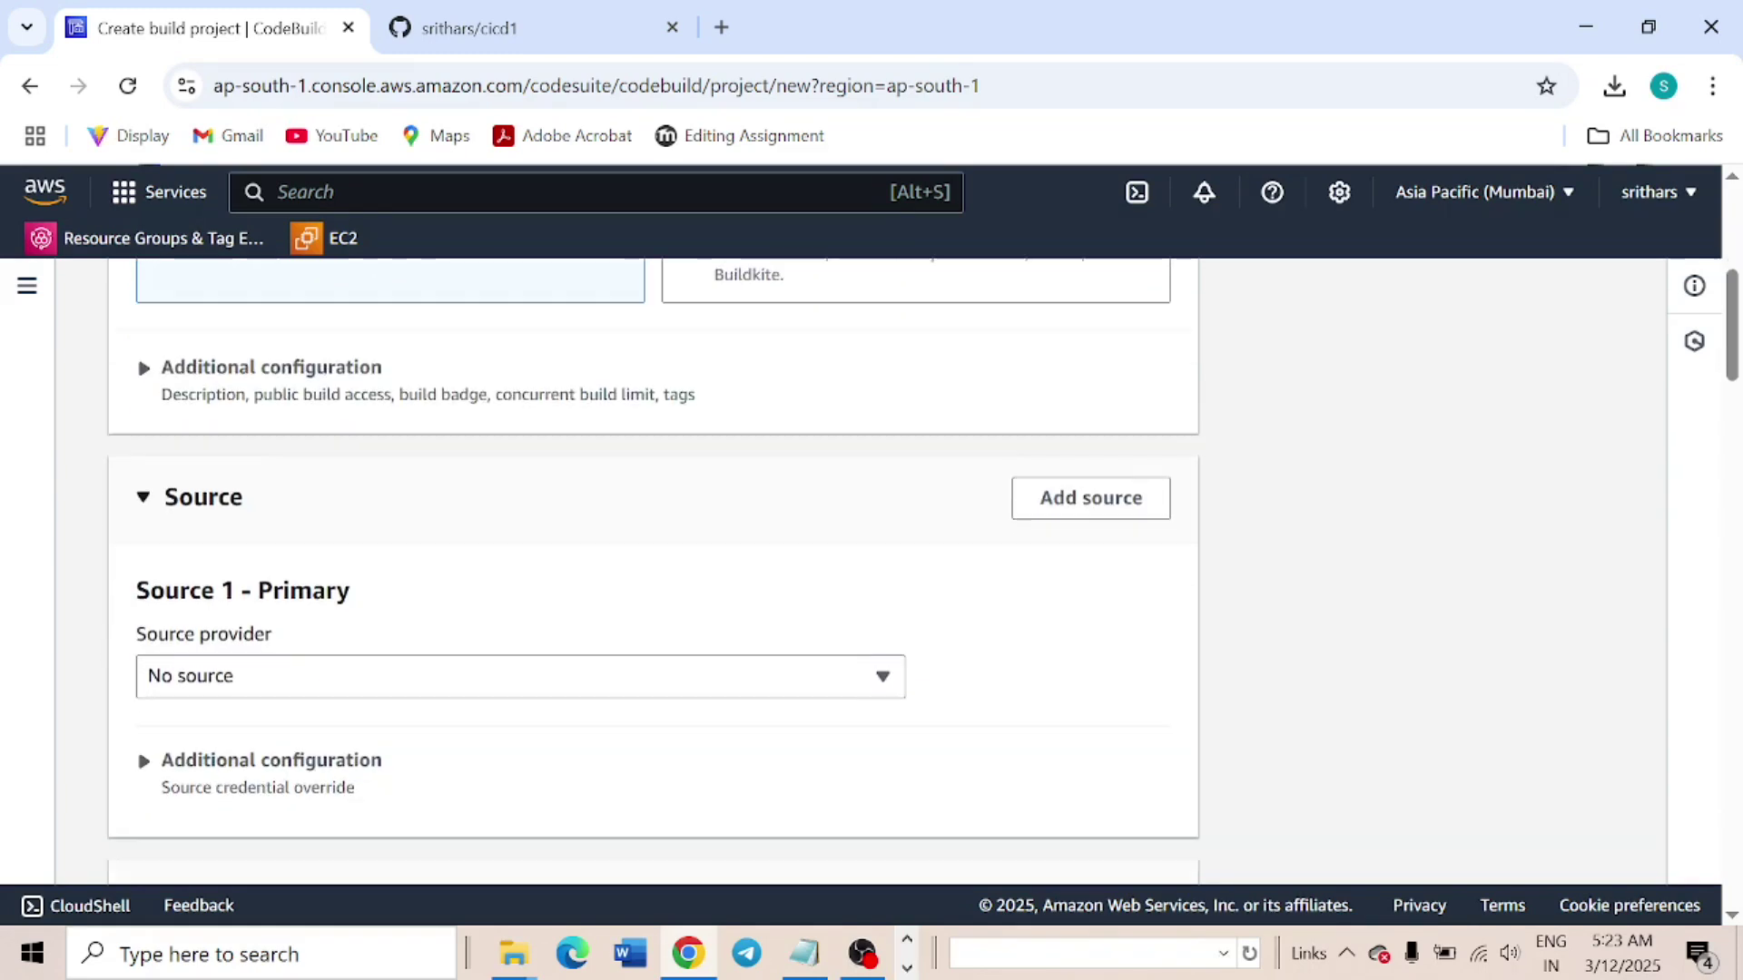
pyautogui.scroll(6, 376, 548)
pyautogui.scroll(-6, 376, 549)
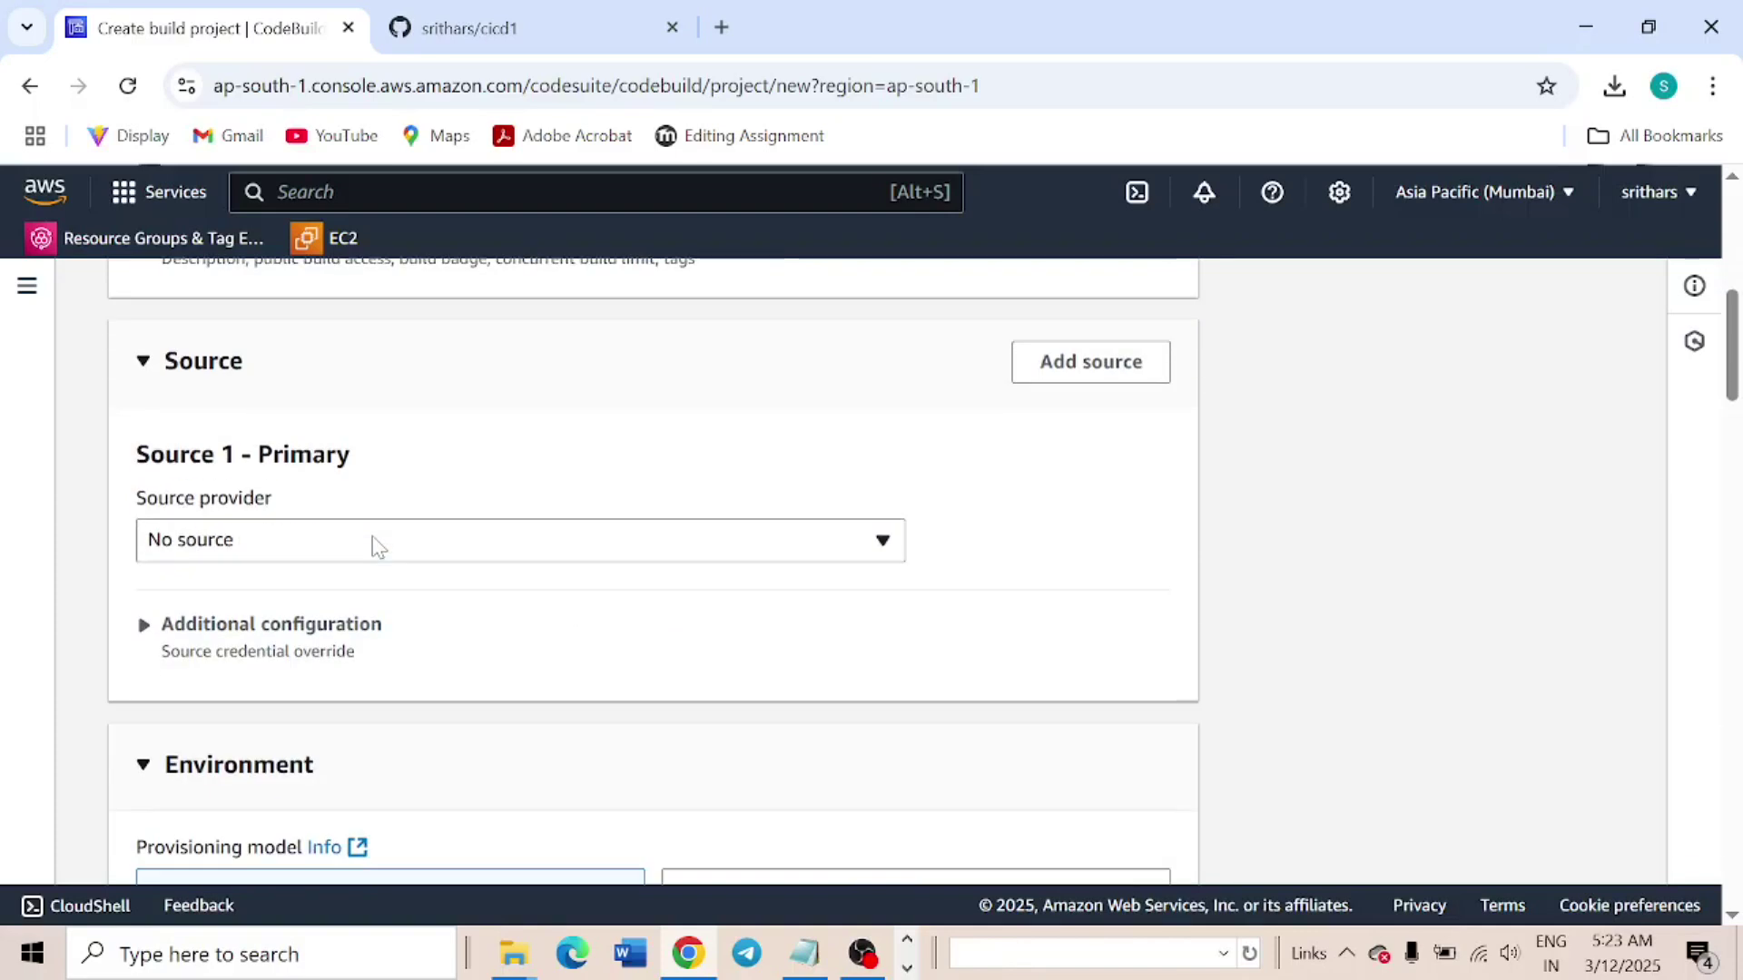
pyautogui.moveTo(136, 454); pyautogui.dragTo(368, 467)
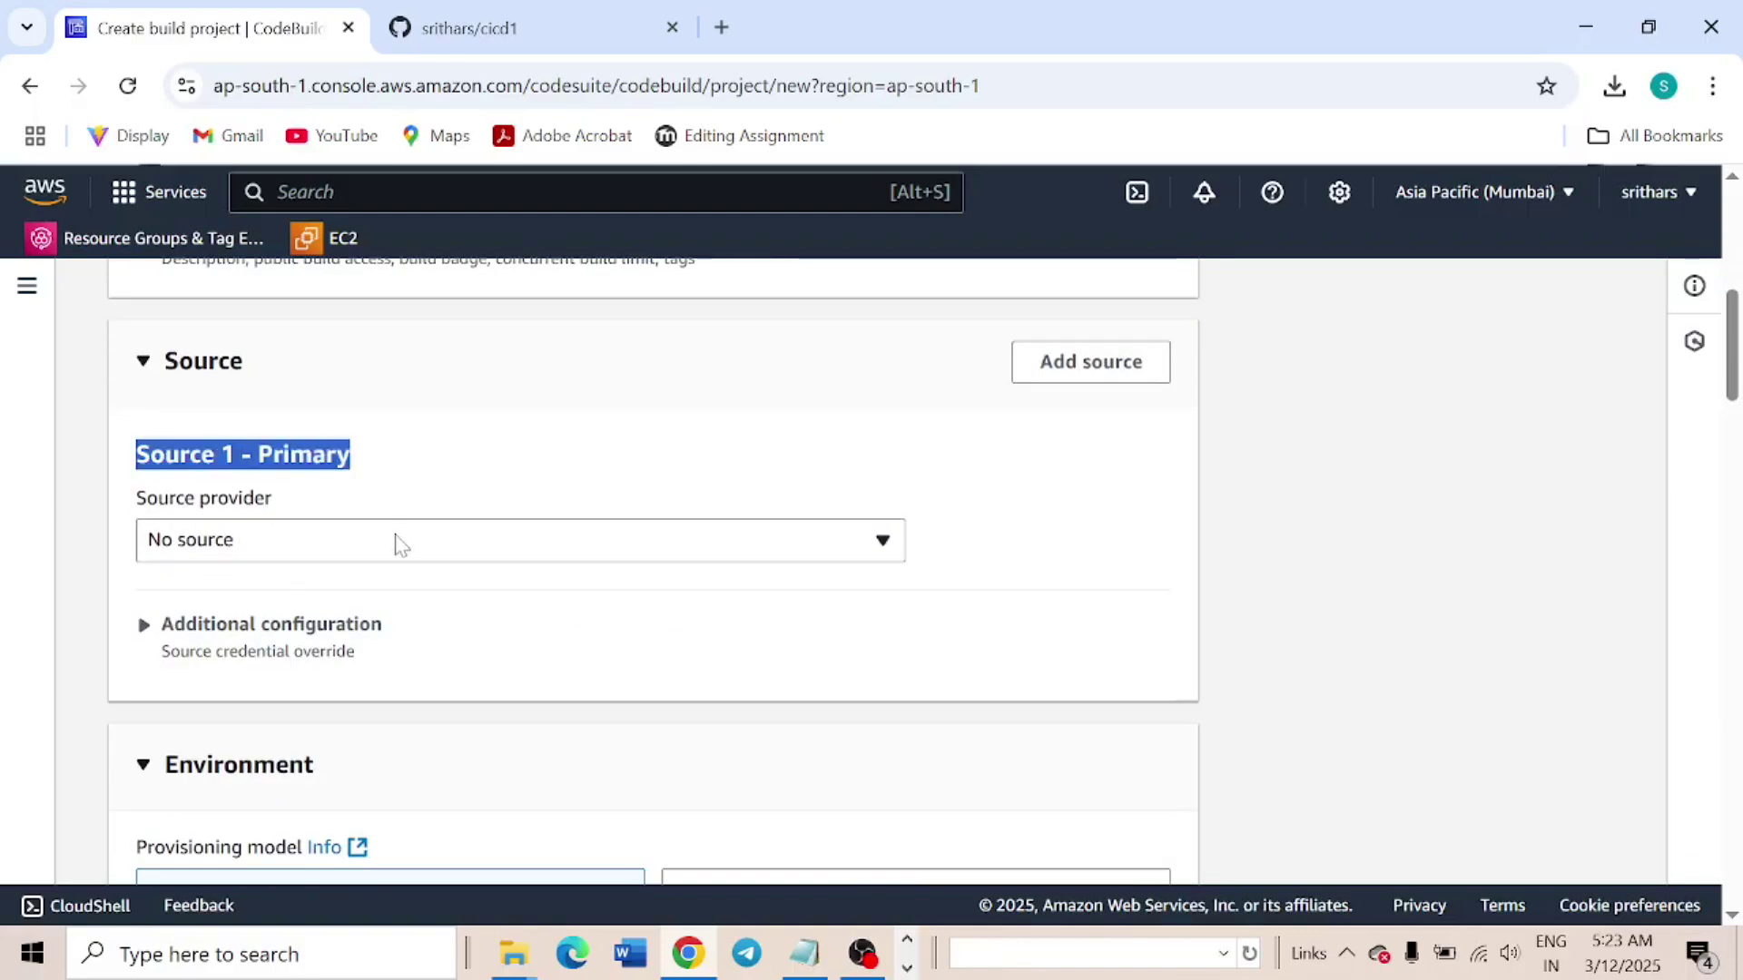
pyautogui.click(389, 543)
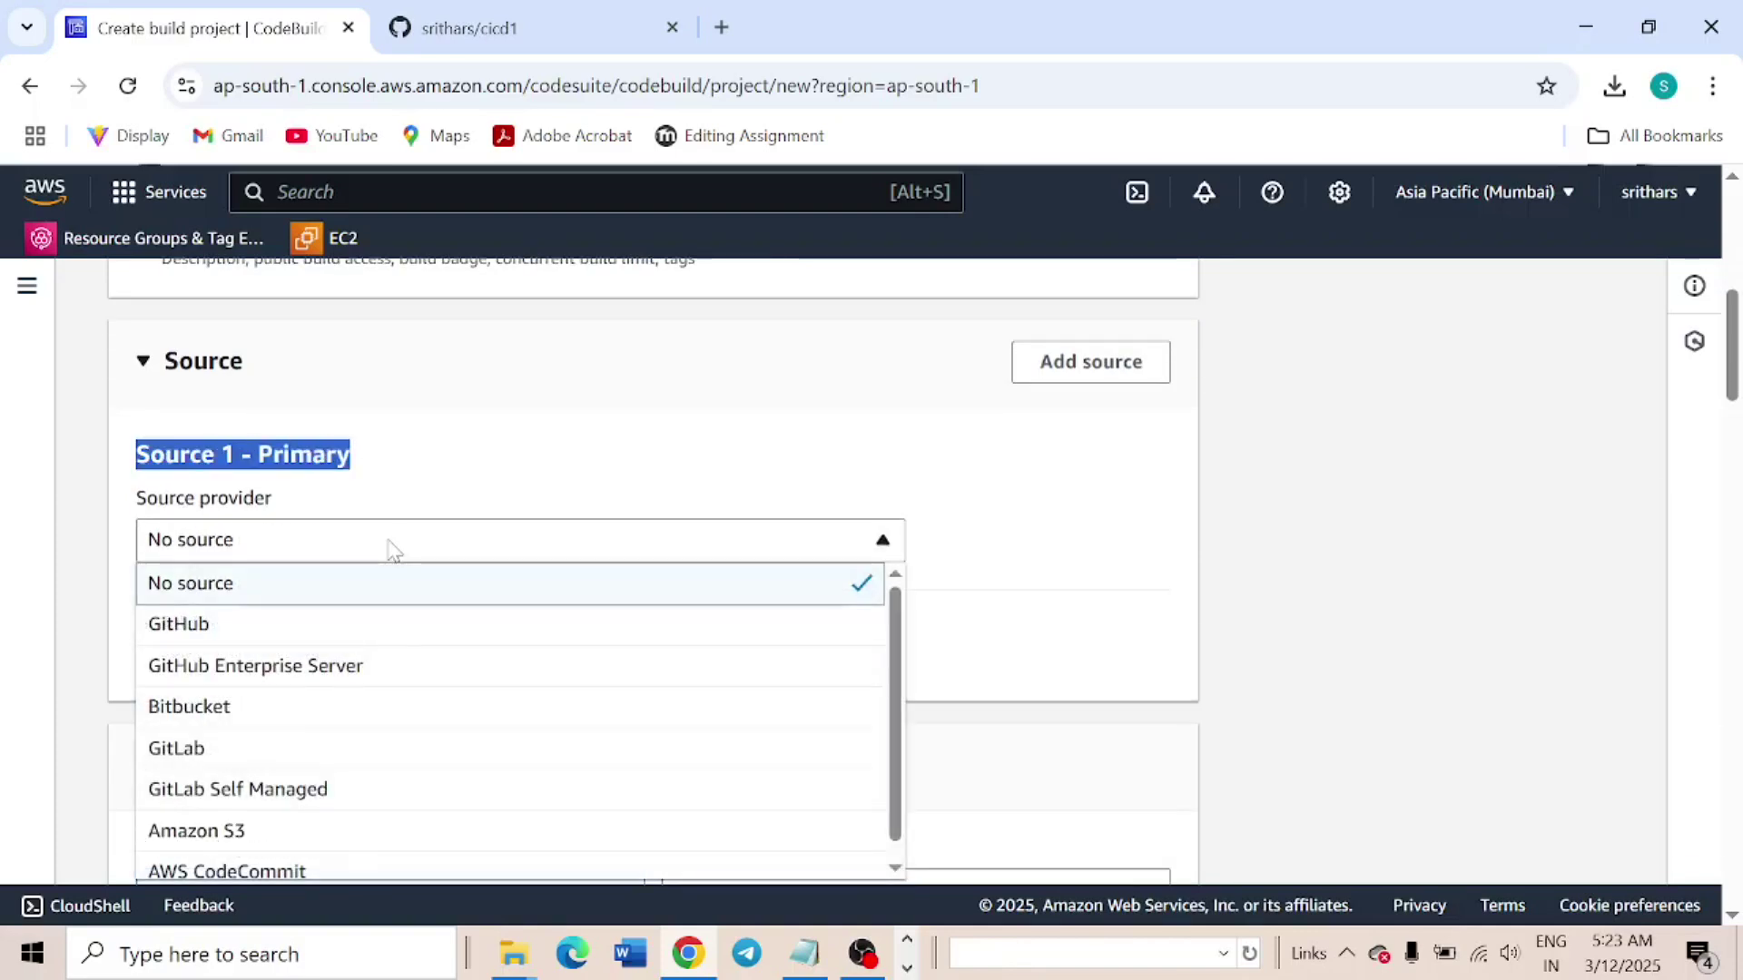
pyautogui.click(227, 631)
pyautogui.scroll(-2, 507, 560)
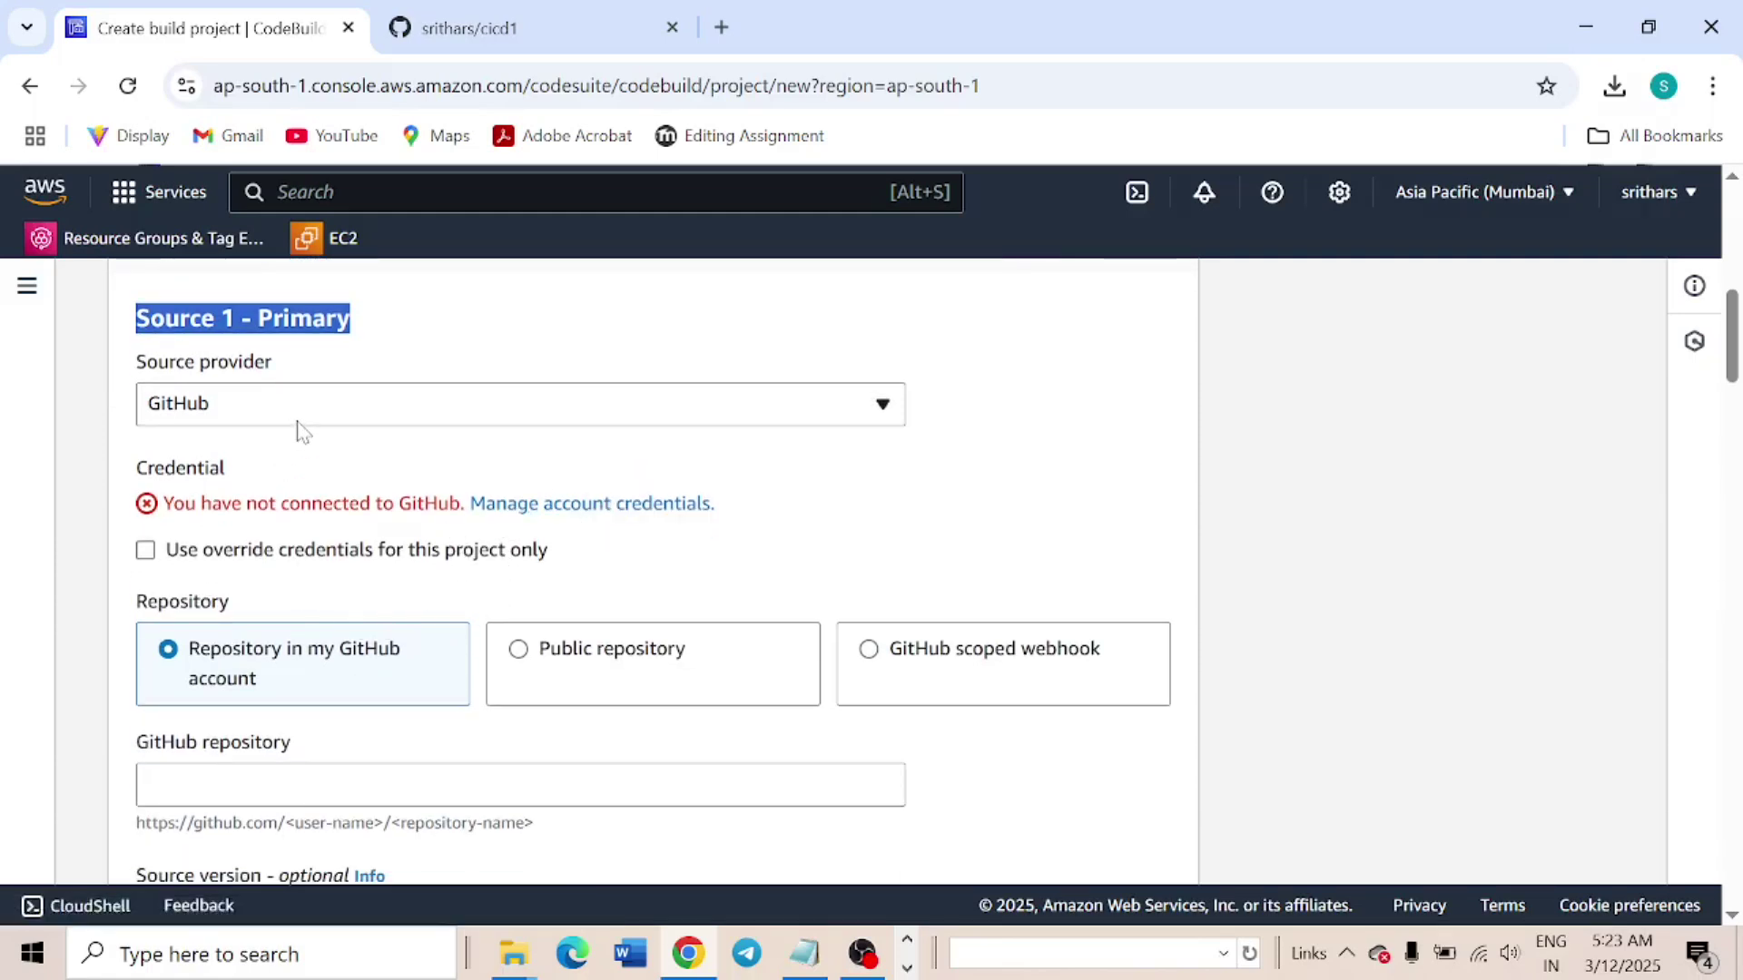
pyautogui.scroll(-2, 375, 572)
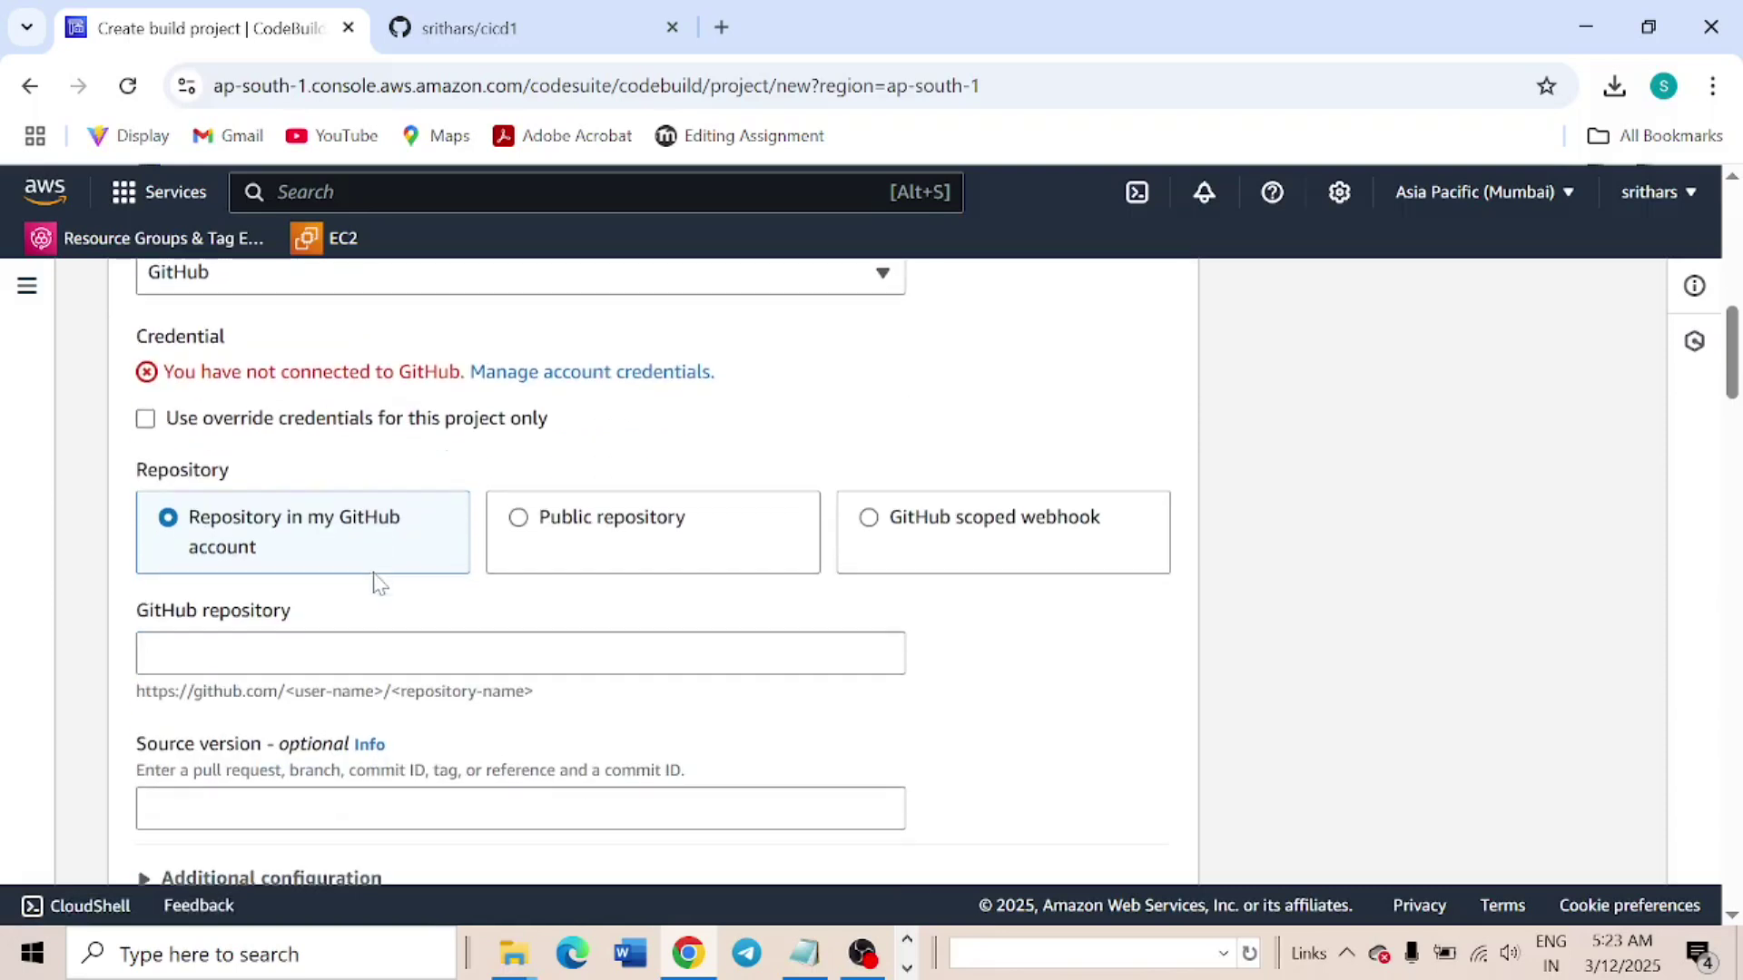
pyautogui.click(521, 519)
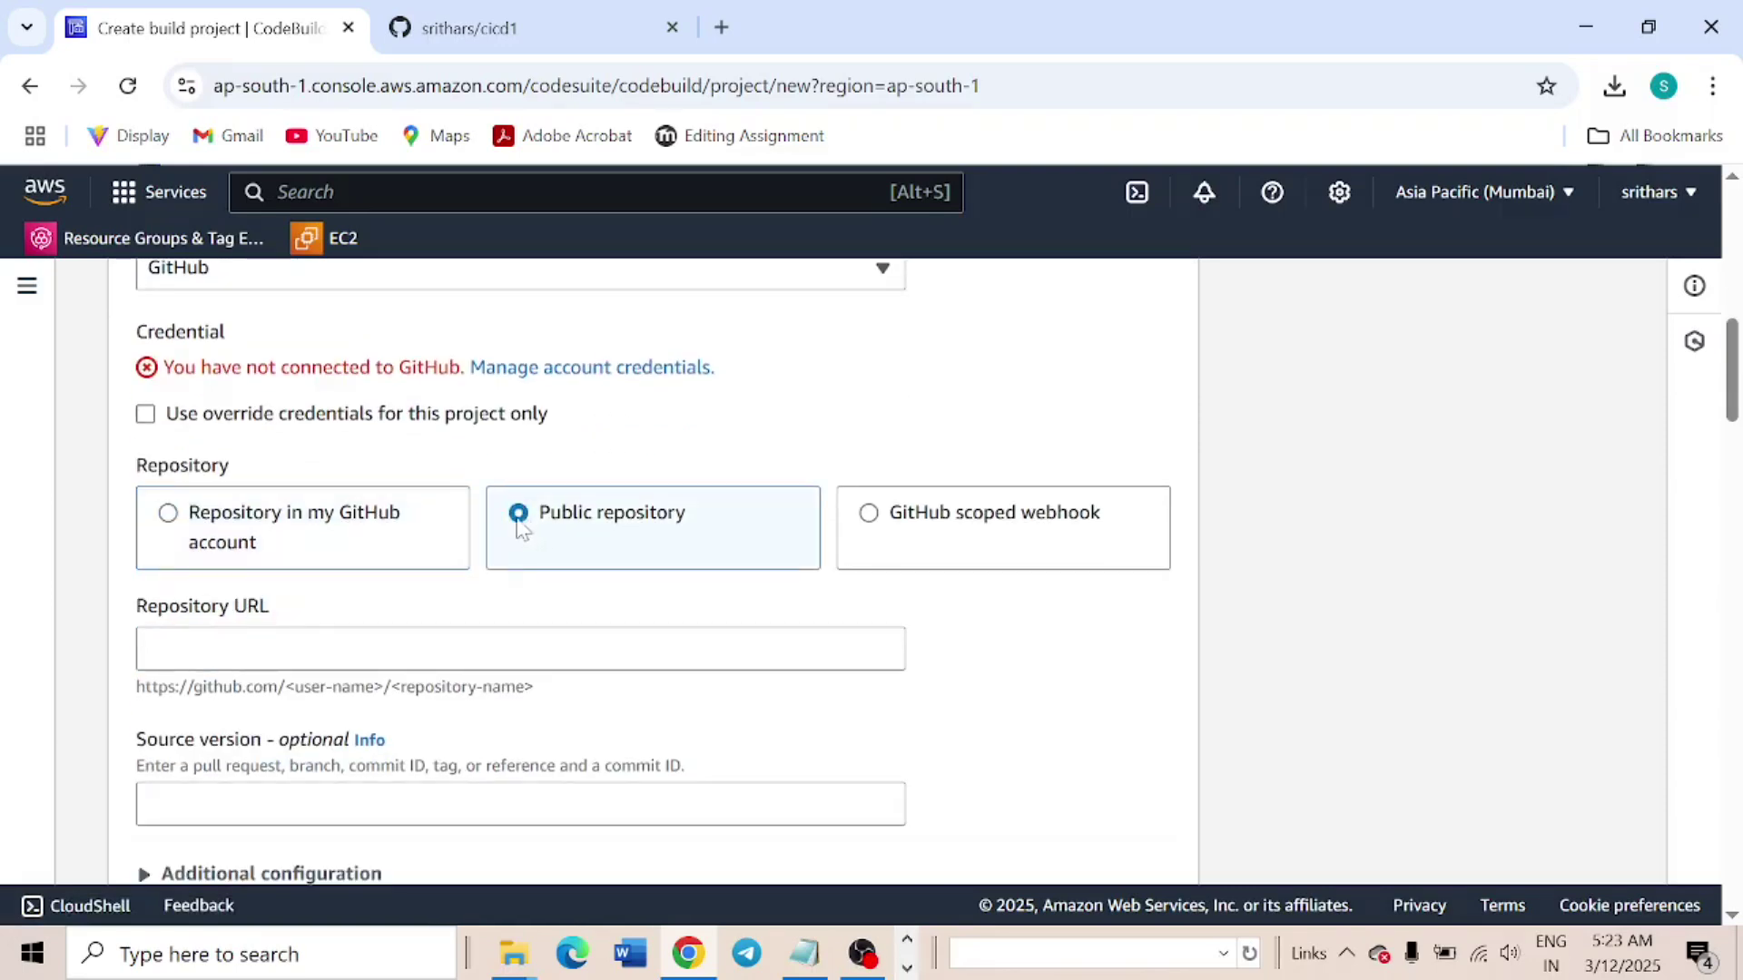
pyautogui.scroll(2, 521, 529)
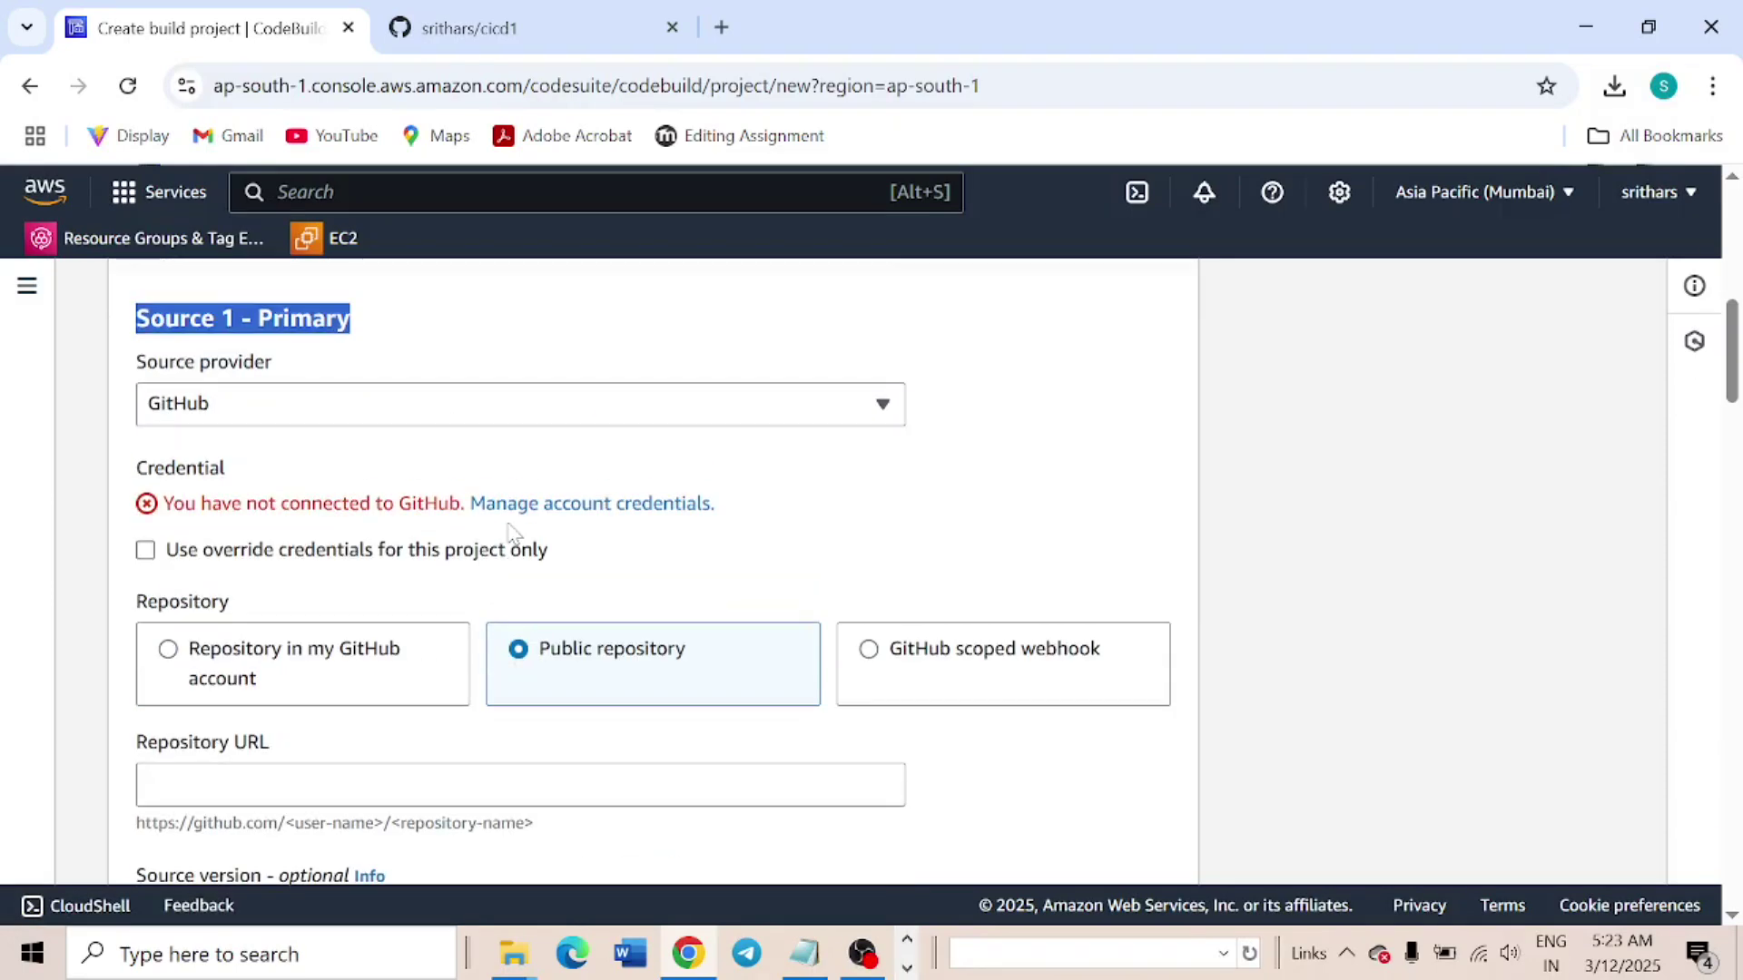
# Fill in the source's repository URL with the cicd1 repository address copied from its GitHub page
pyautogui.click(389, 467)
pyautogui.scroll(-5, 385, 463)
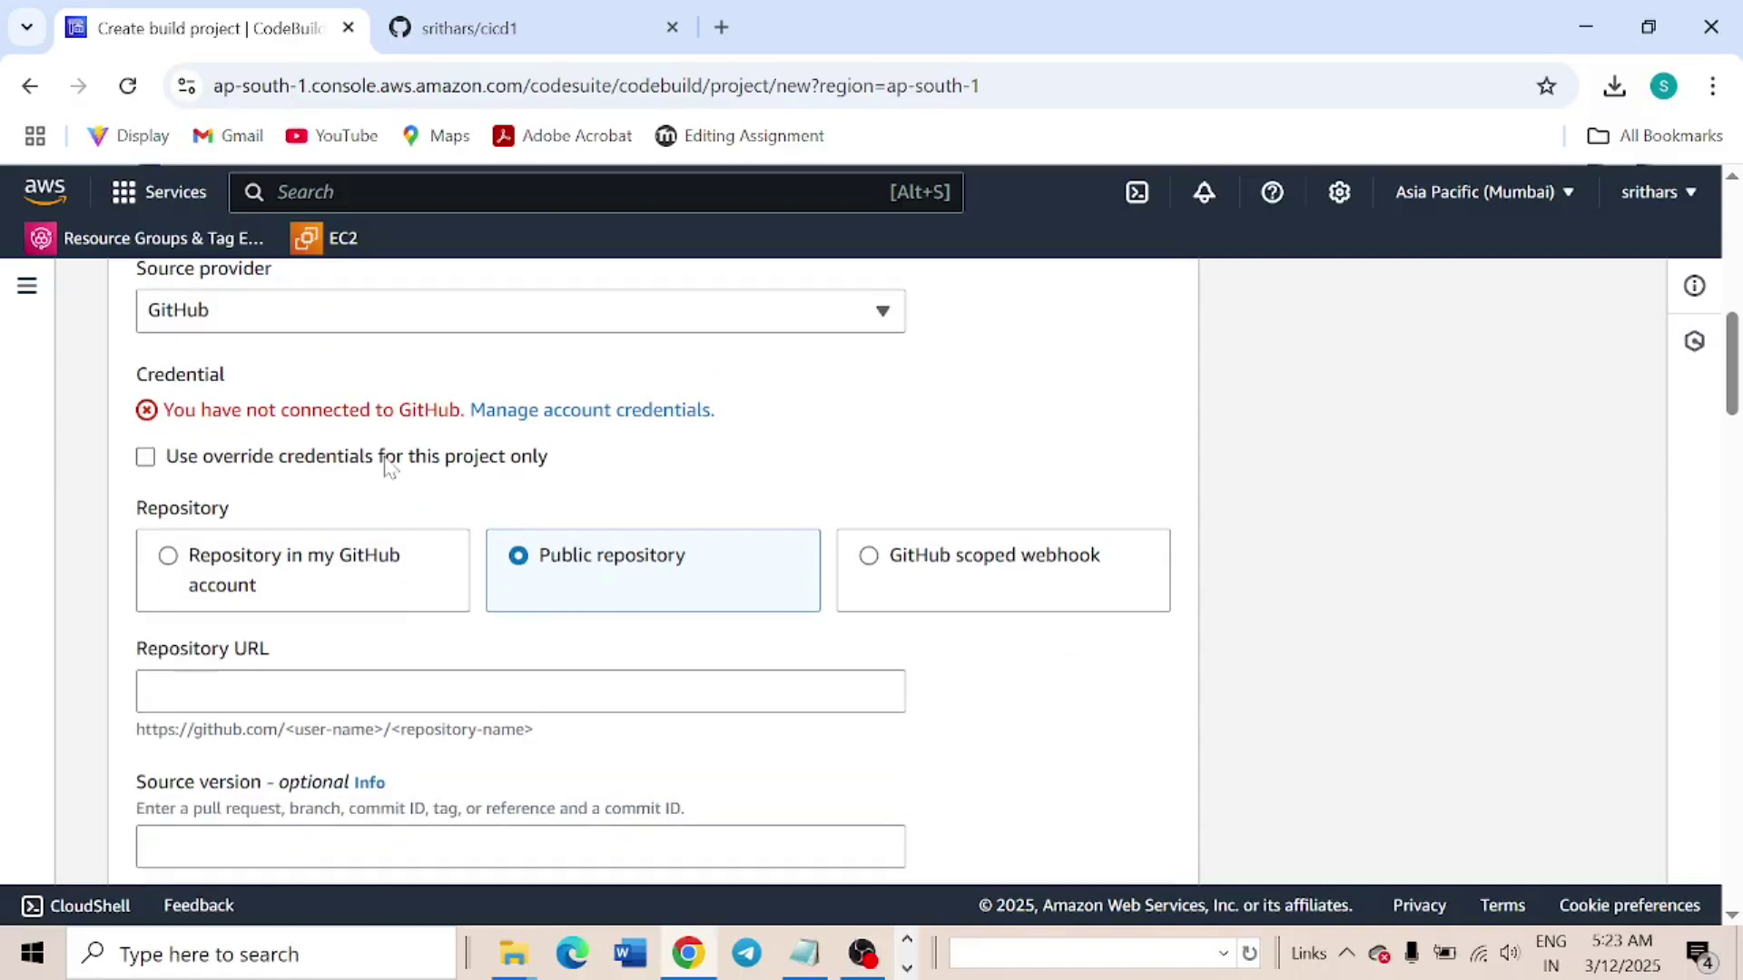
pyautogui.click(292, 383)
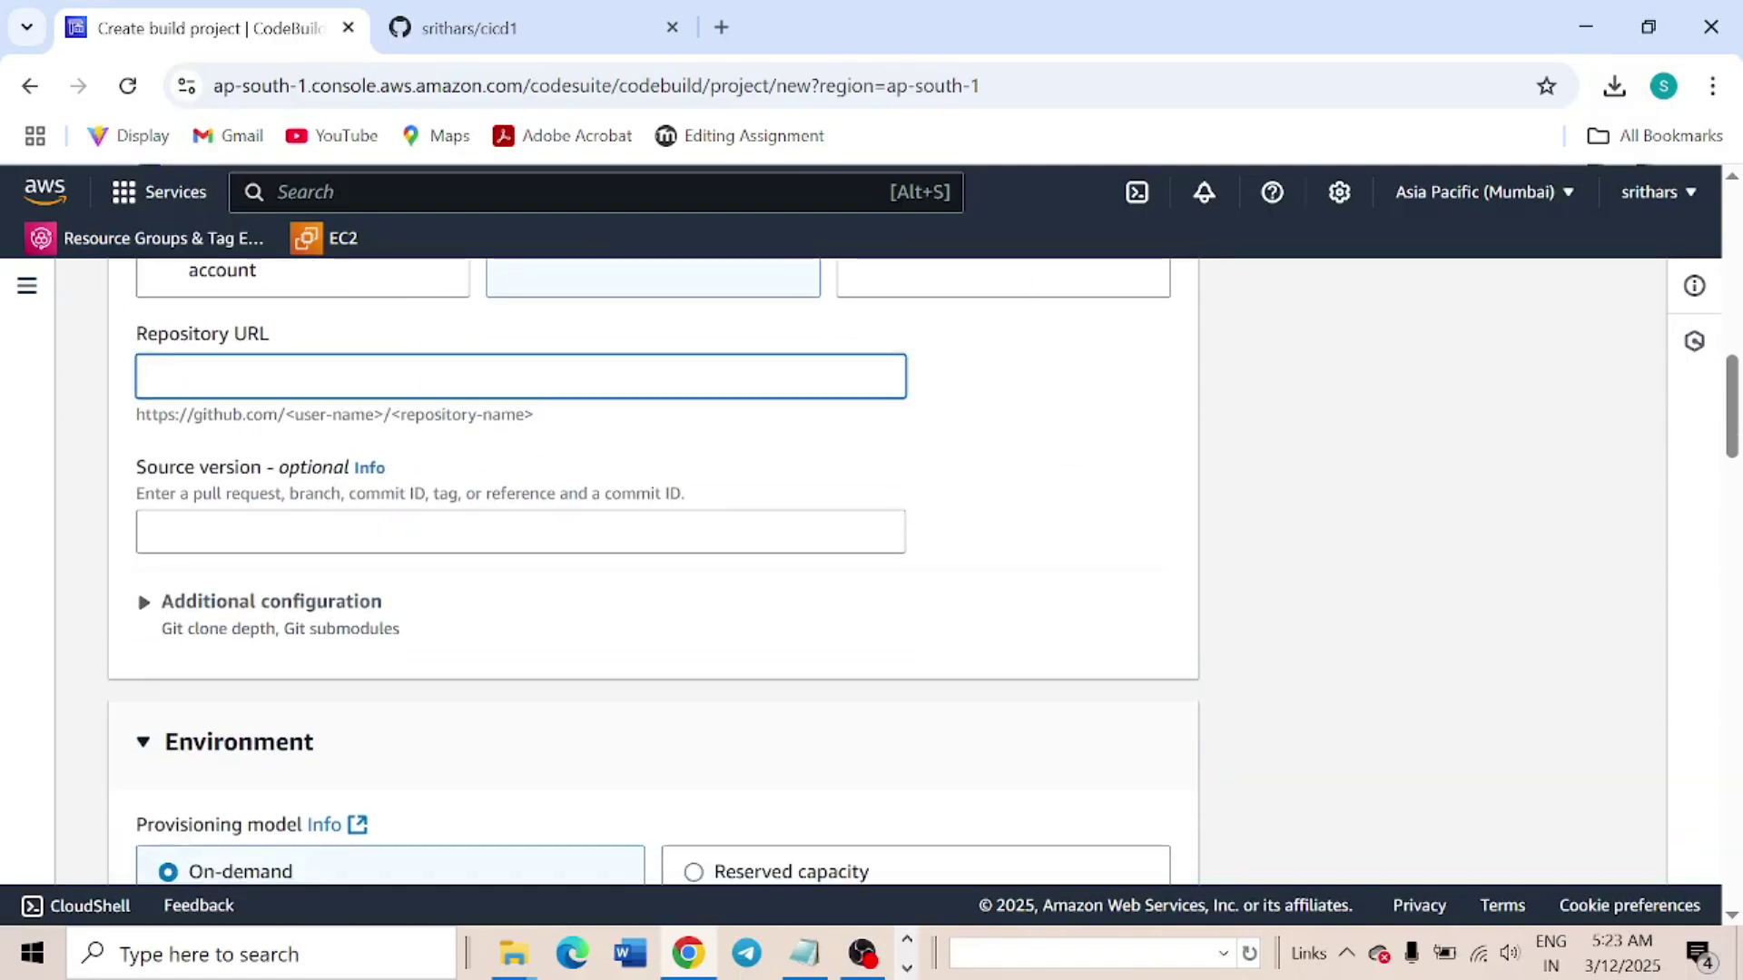
pyautogui.hotkey('ctrl', 'Tab')
pyautogui.hotkey('ctrl', 'l')
pyautogui.hotkey('ctrl', 'c')
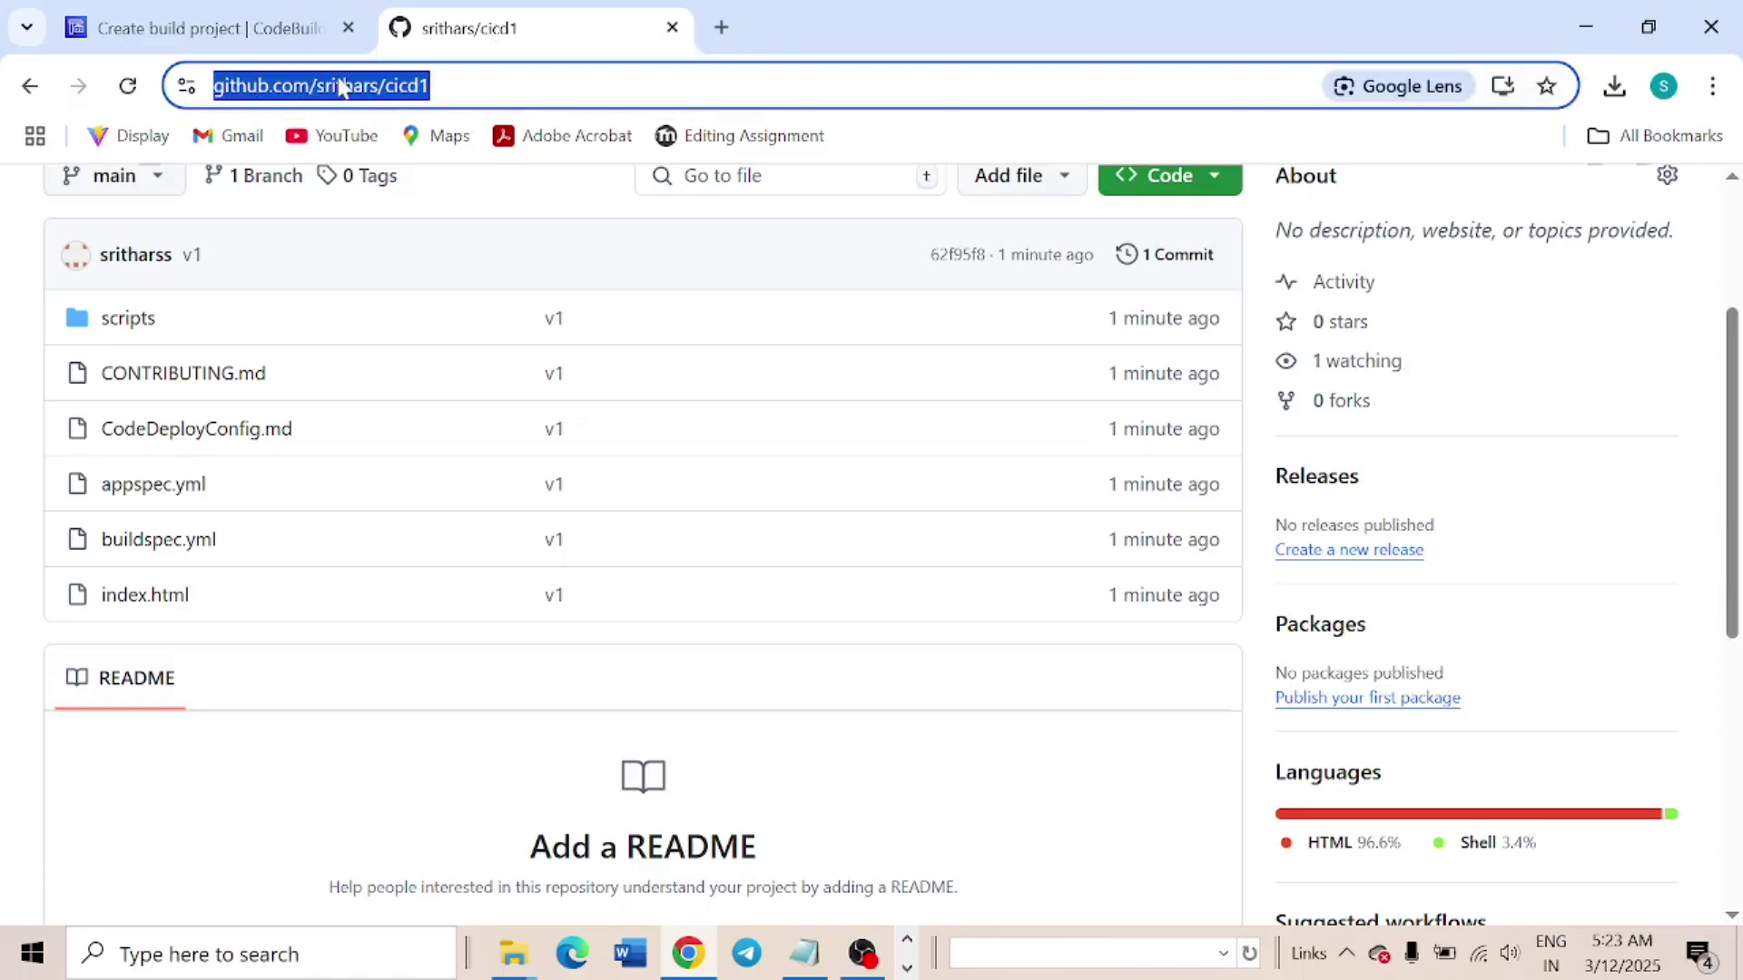
pyautogui.hotkey('ctrl', 'Tab')
pyautogui.hotkey('ctrl', 'v')
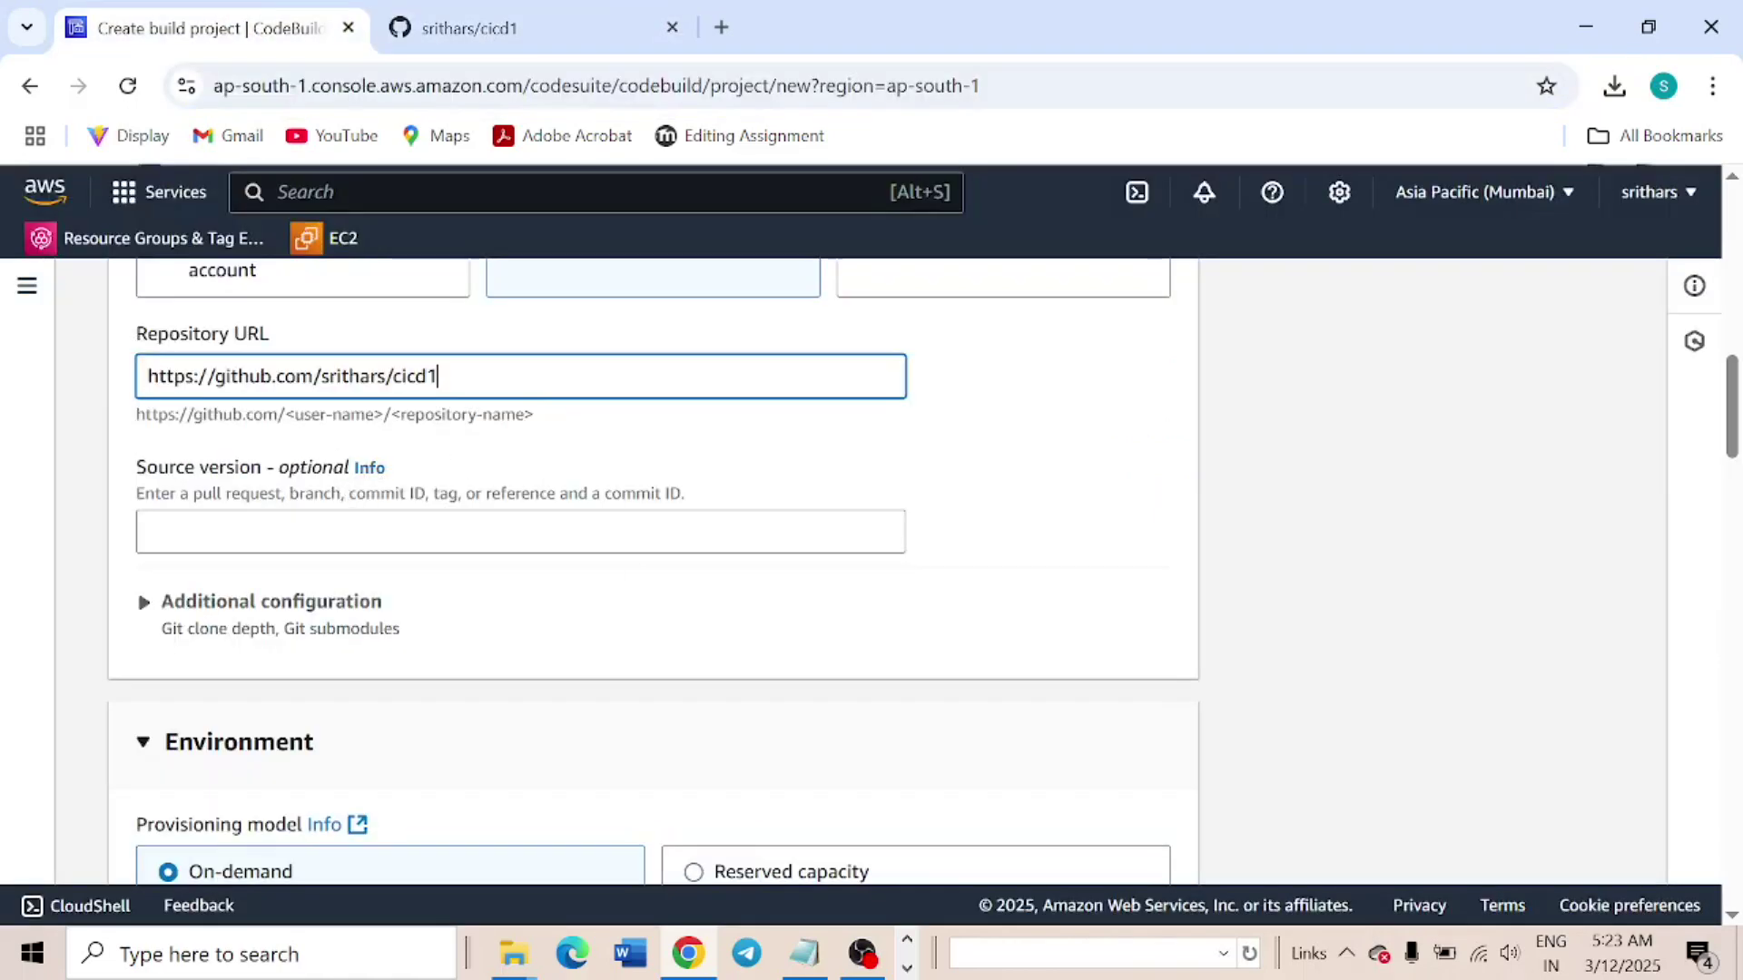
# Set the environment to use an existing service role and select codebuild-build1-service-role as the role ARN
pyautogui.scroll(-12, 630, 572)
pyautogui.scroll(-3, 448, 638)
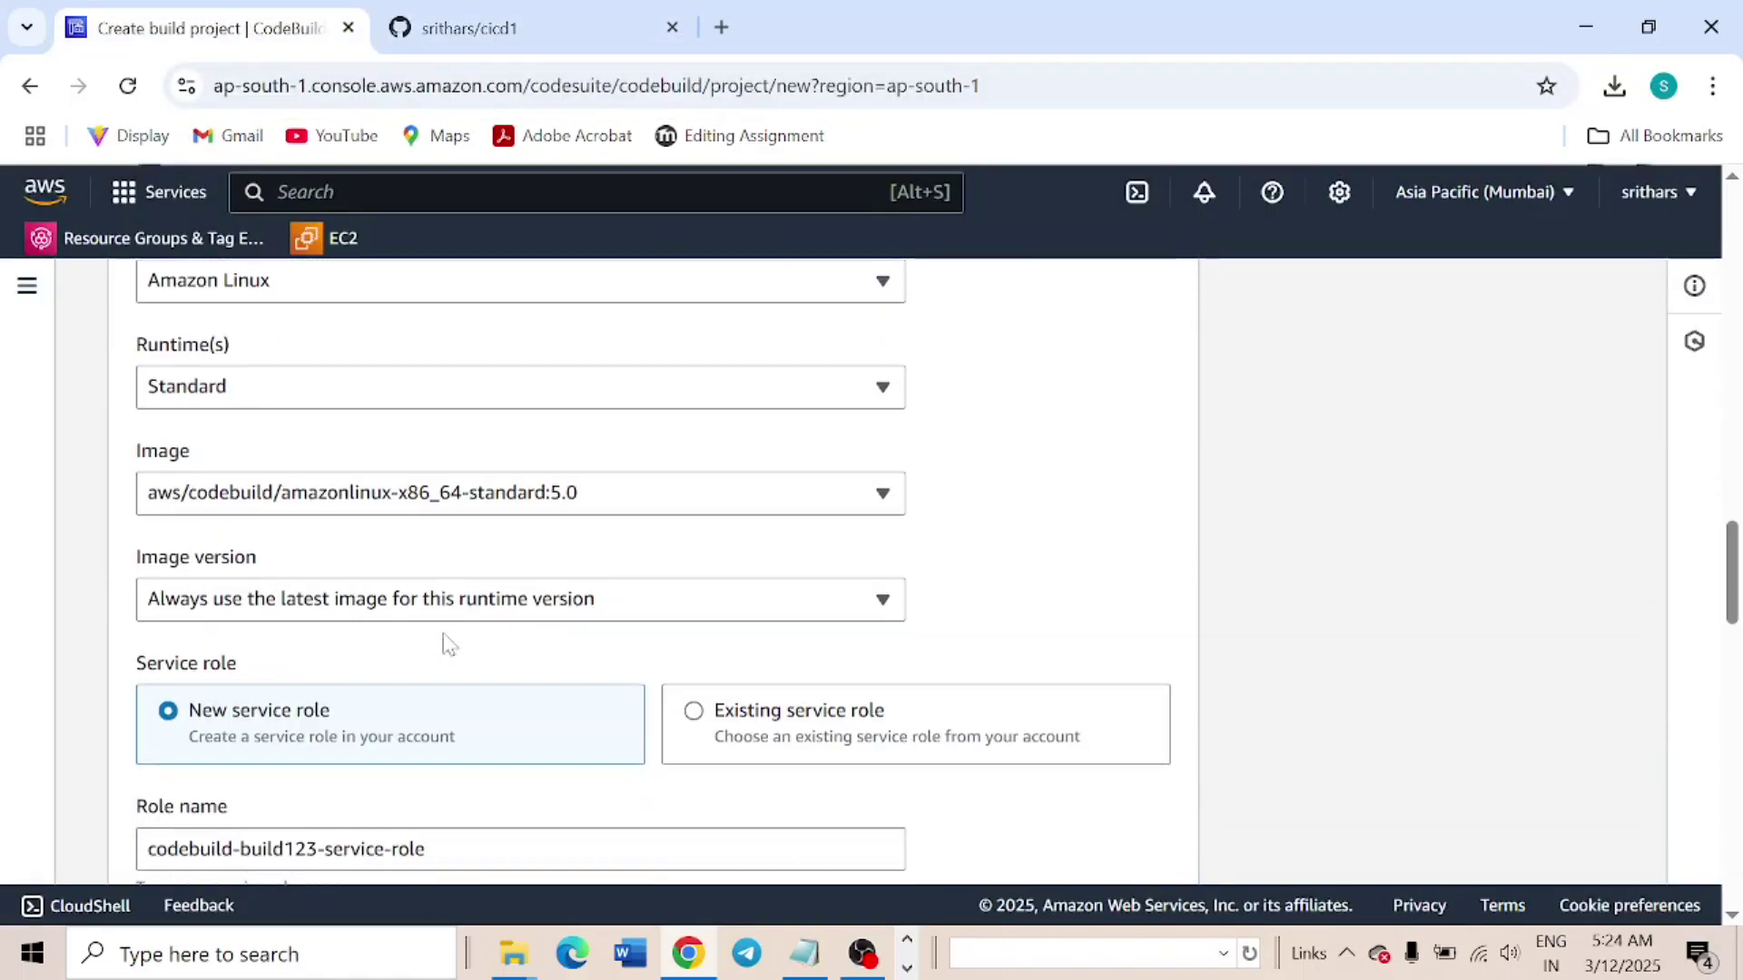
pyautogui.scroll(-2, 463, 613)
pyautogui.scroll(-3, 427, 635)
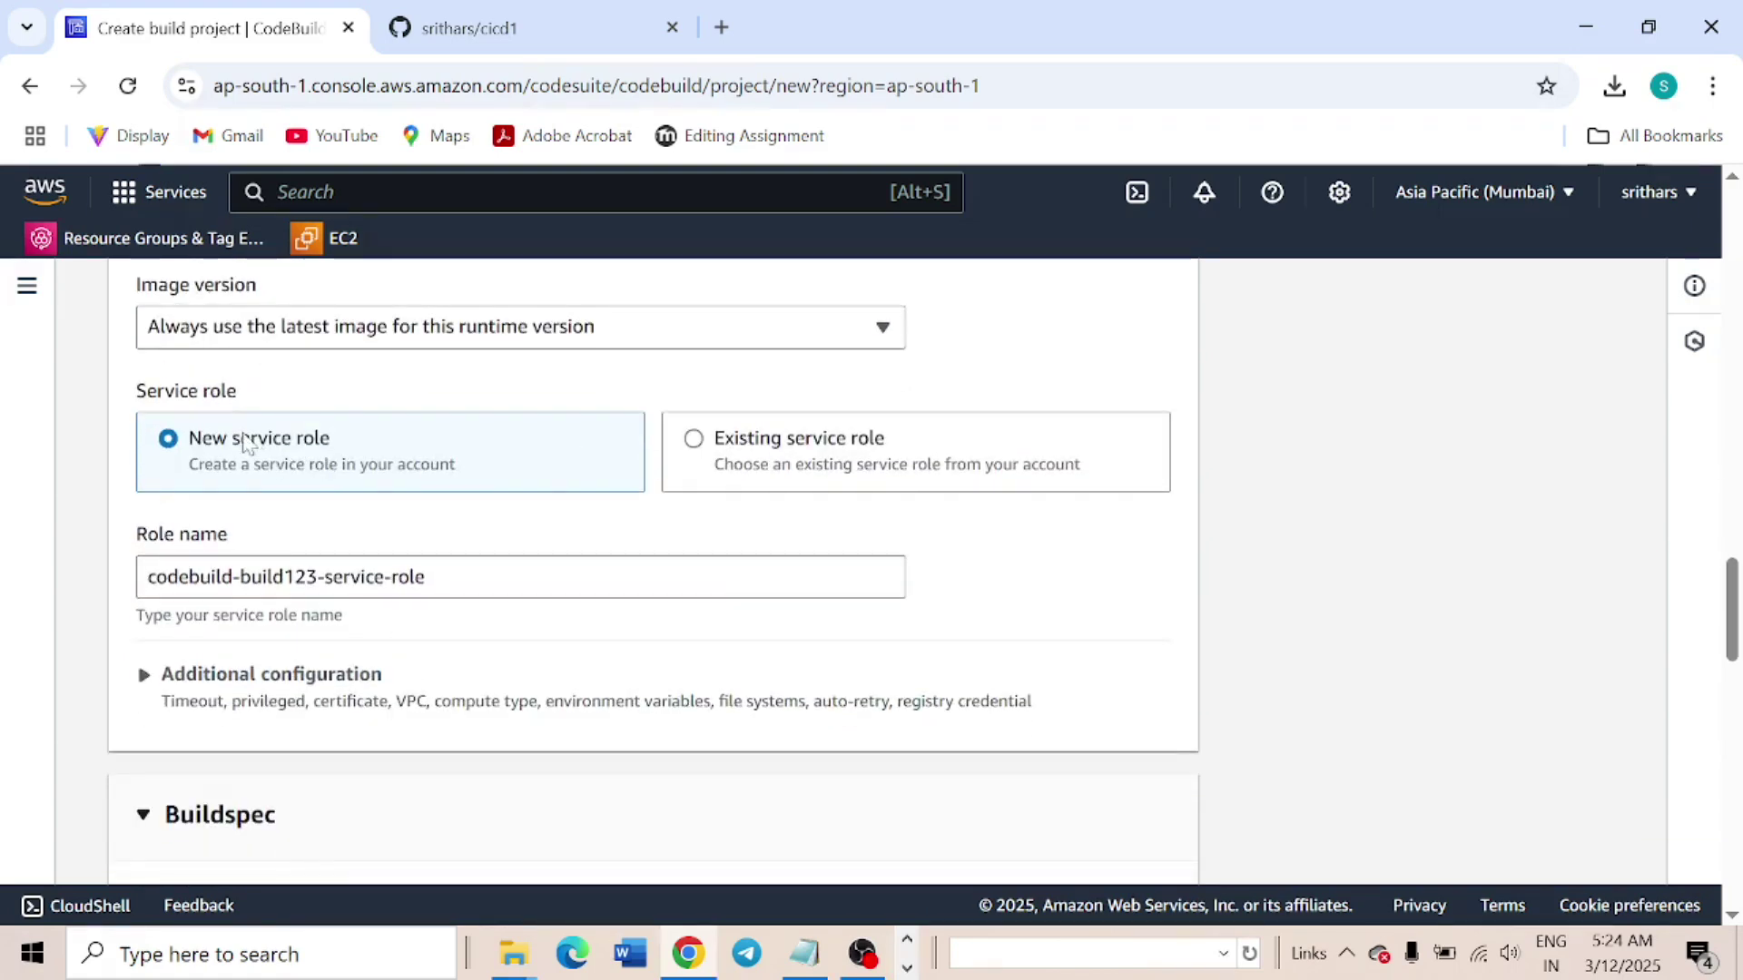
pyautogui.moveTo(188, 445); pyautogui.dragTo(337, 456)
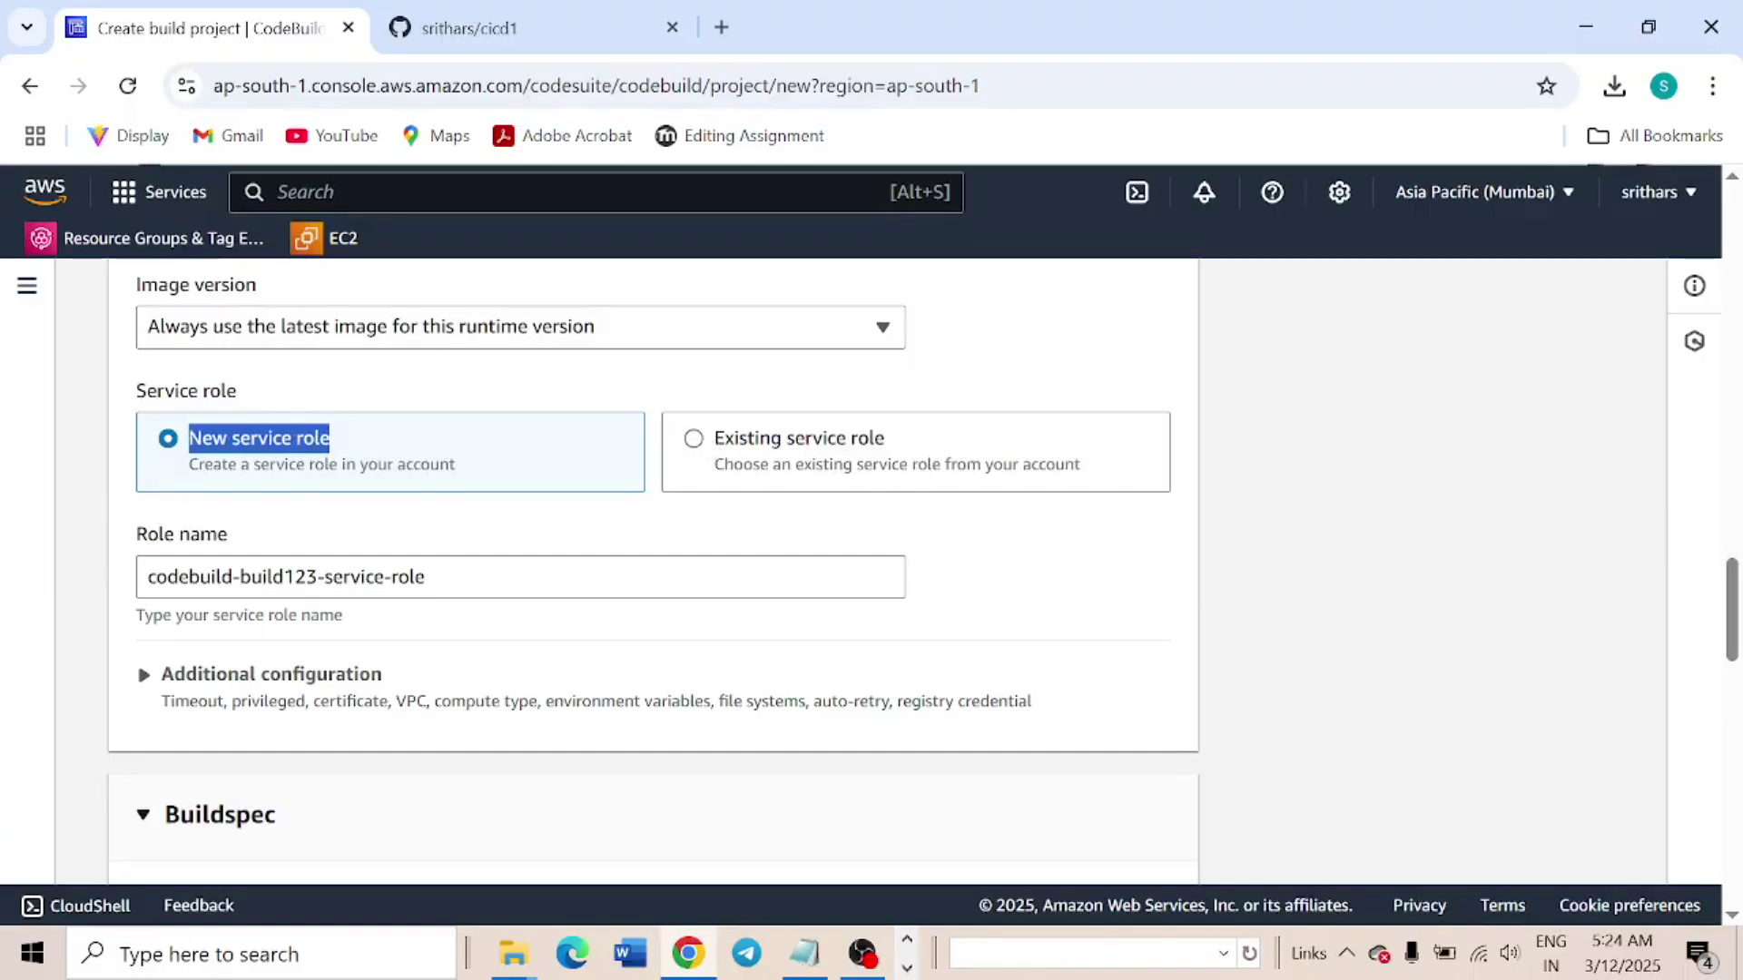
pyautogui.click(693, 444)
pyautogui.click(354, 580)
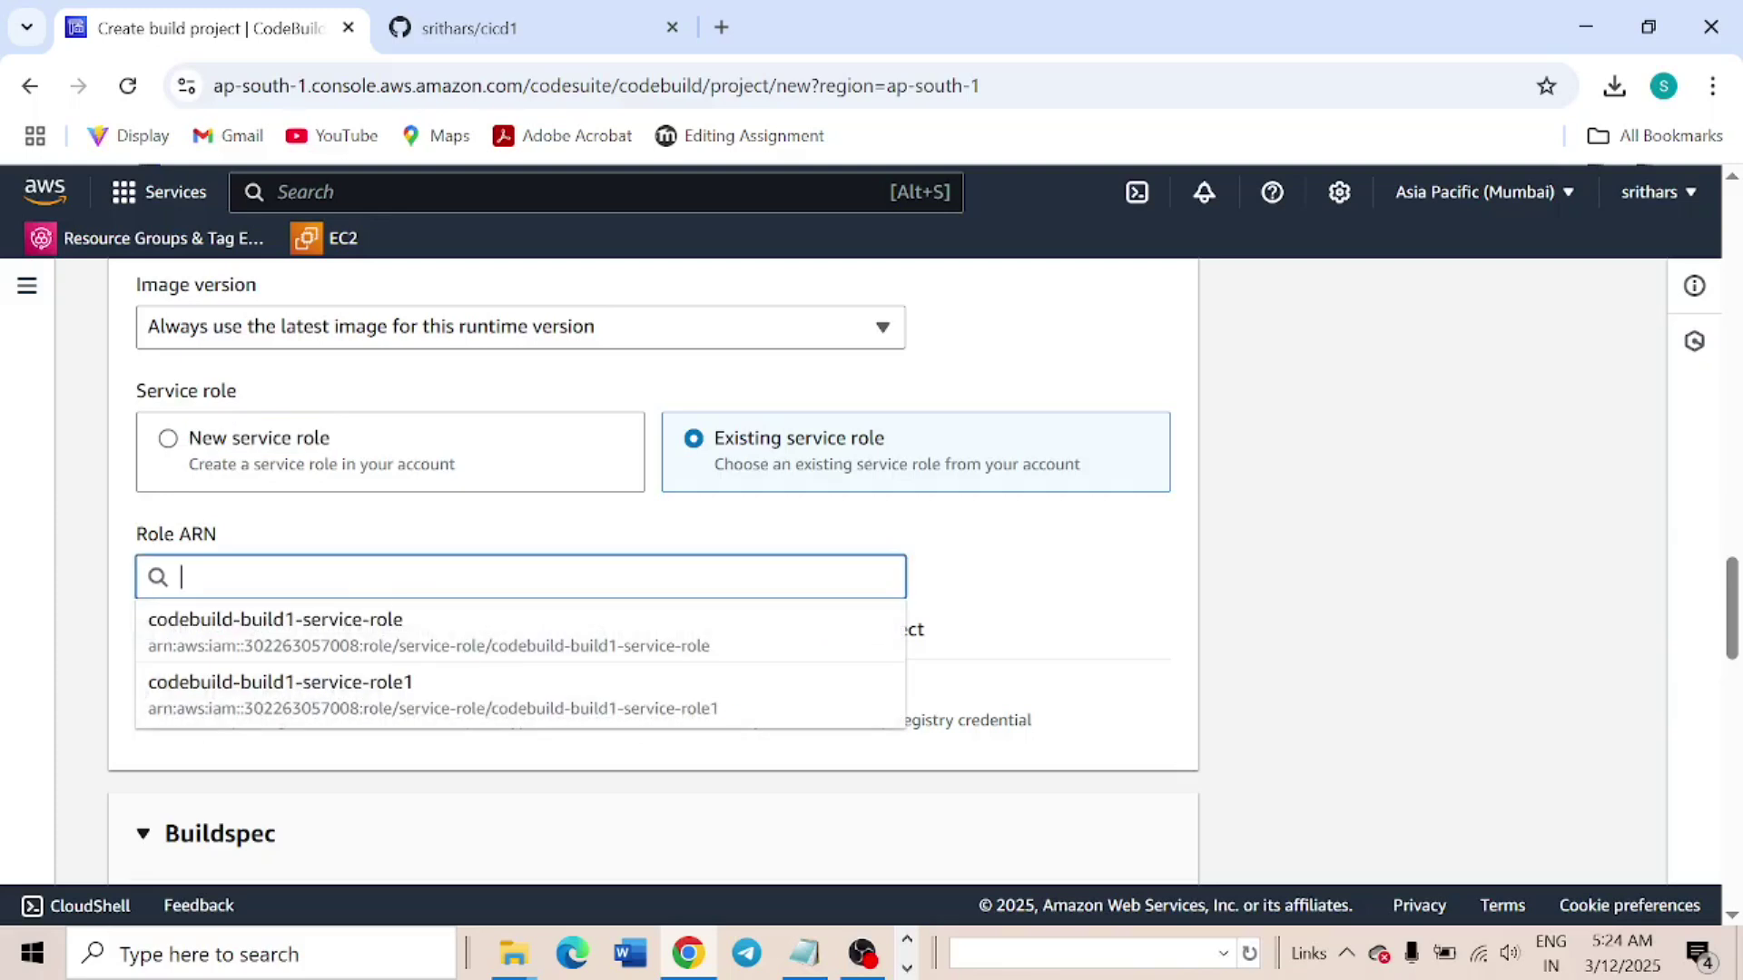
pyautogui.click(391, 635)
# Disable the optional CloudWatch logs and try to create the build project
pyautogui.scroll(-5, 452, 524)
pyautogui.scroll(-4, 452, 523)
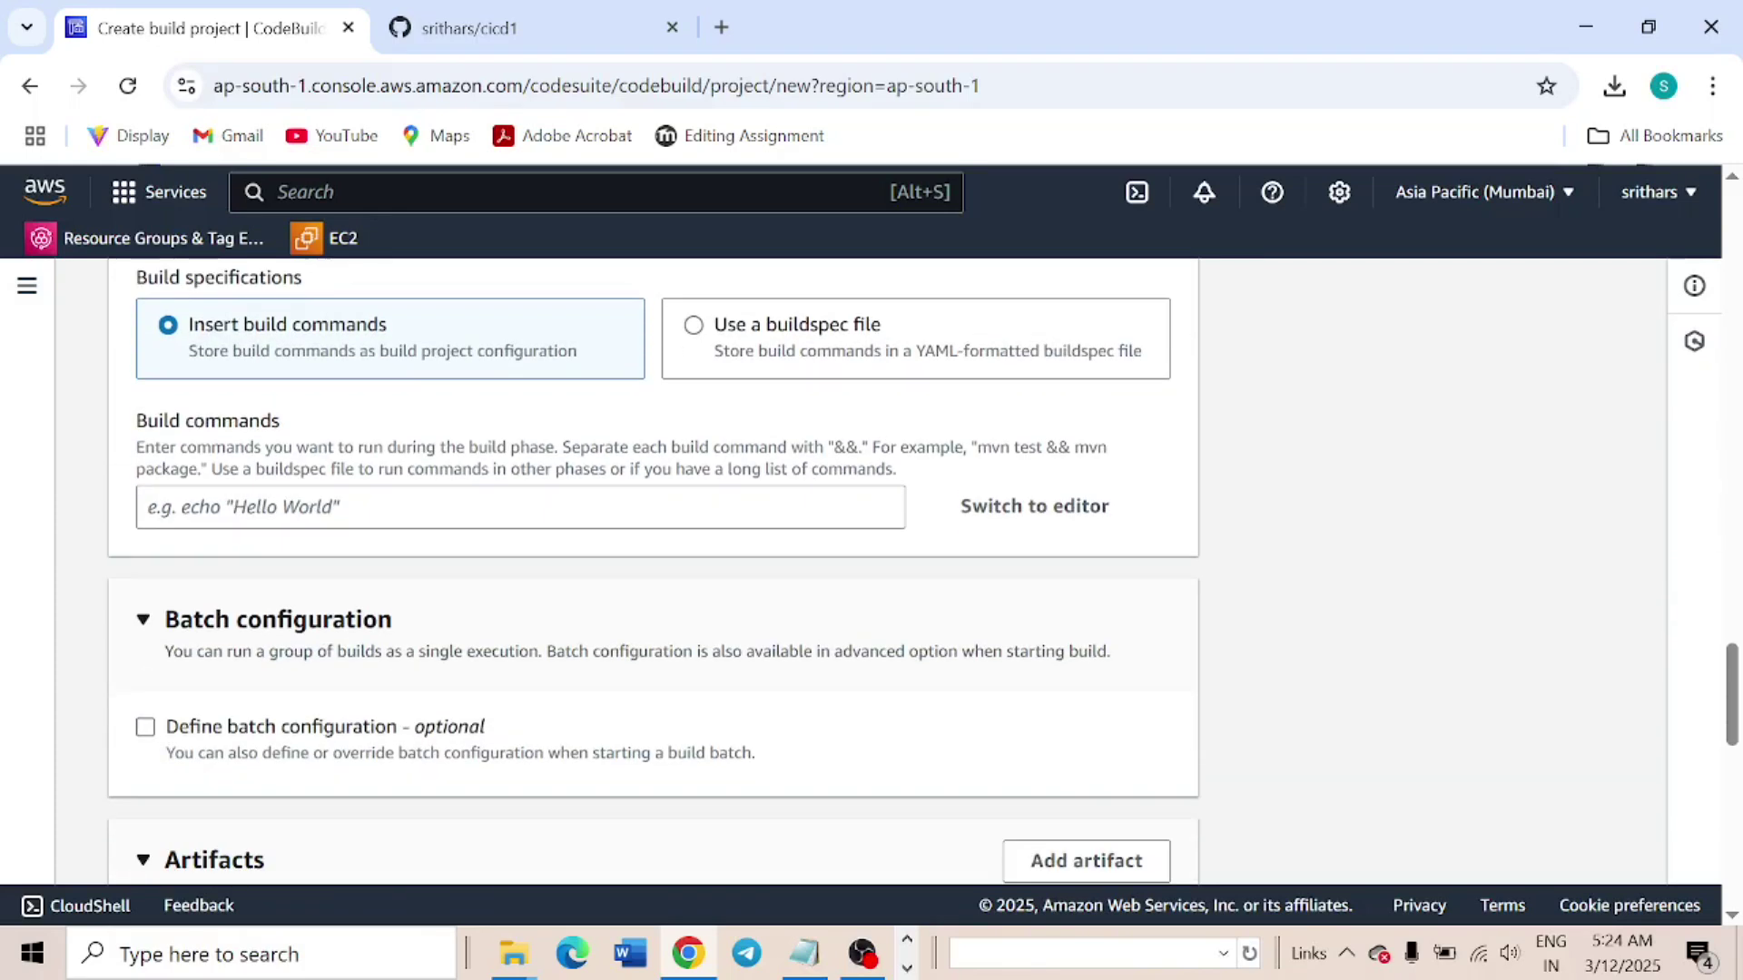
pyautogui.scroll(-8, 426, 585)
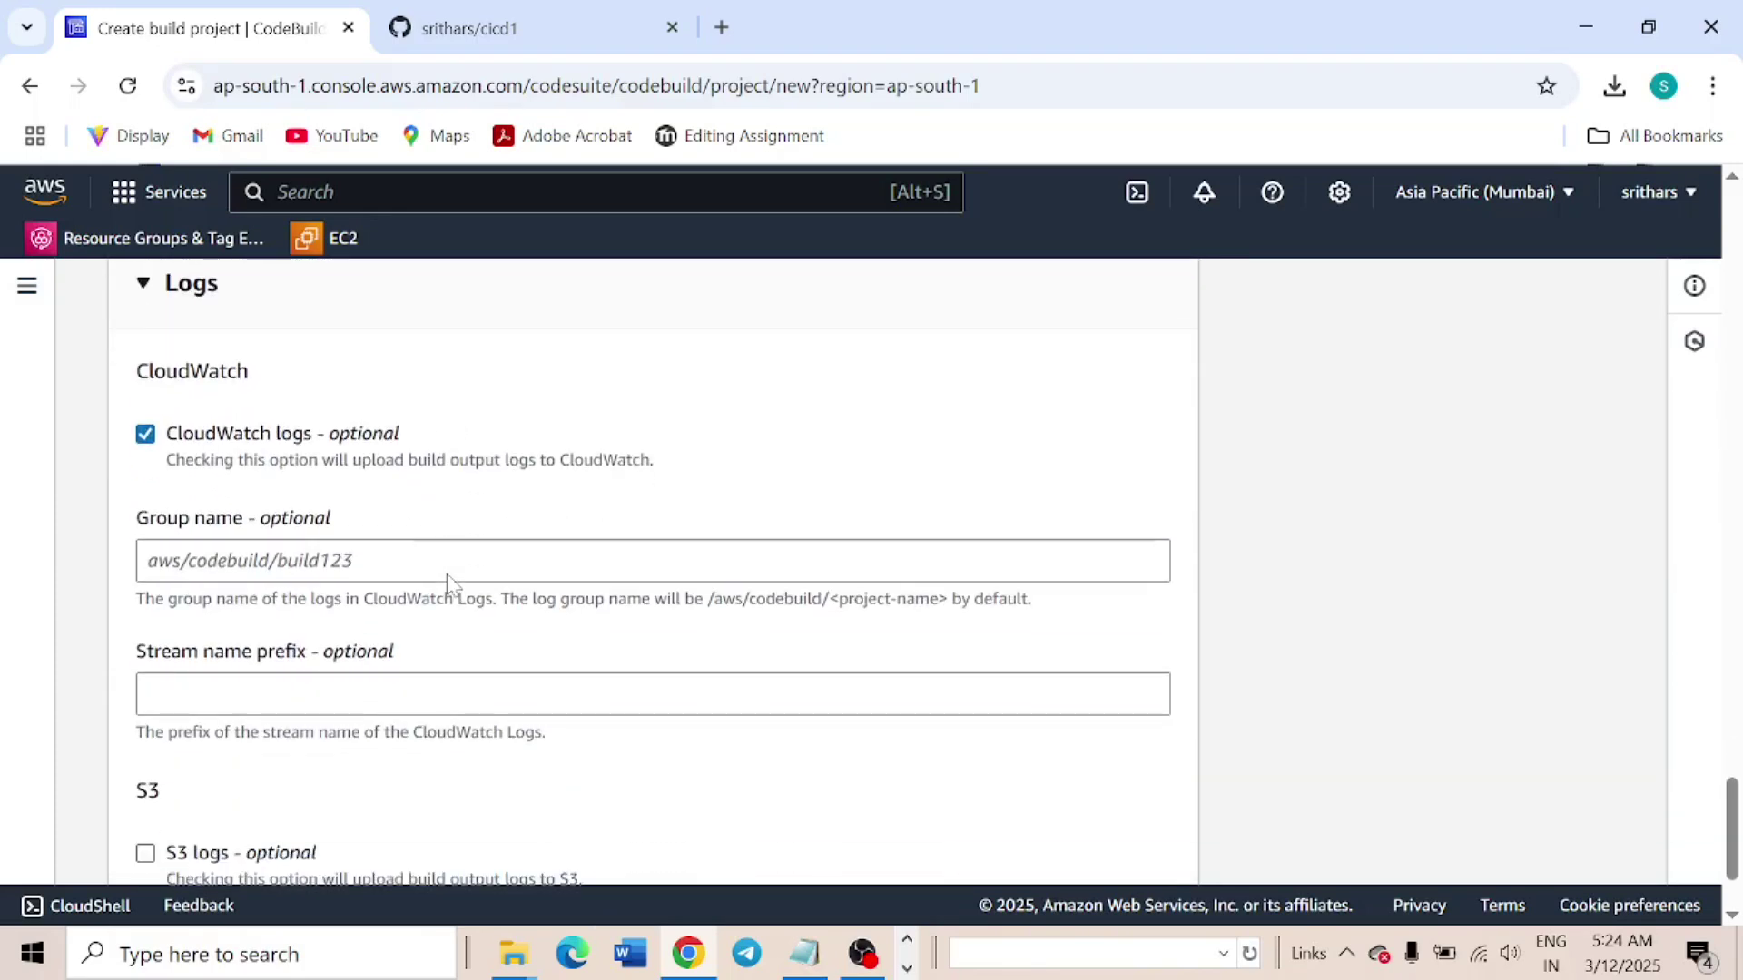
pyautogui.click(145, 275)
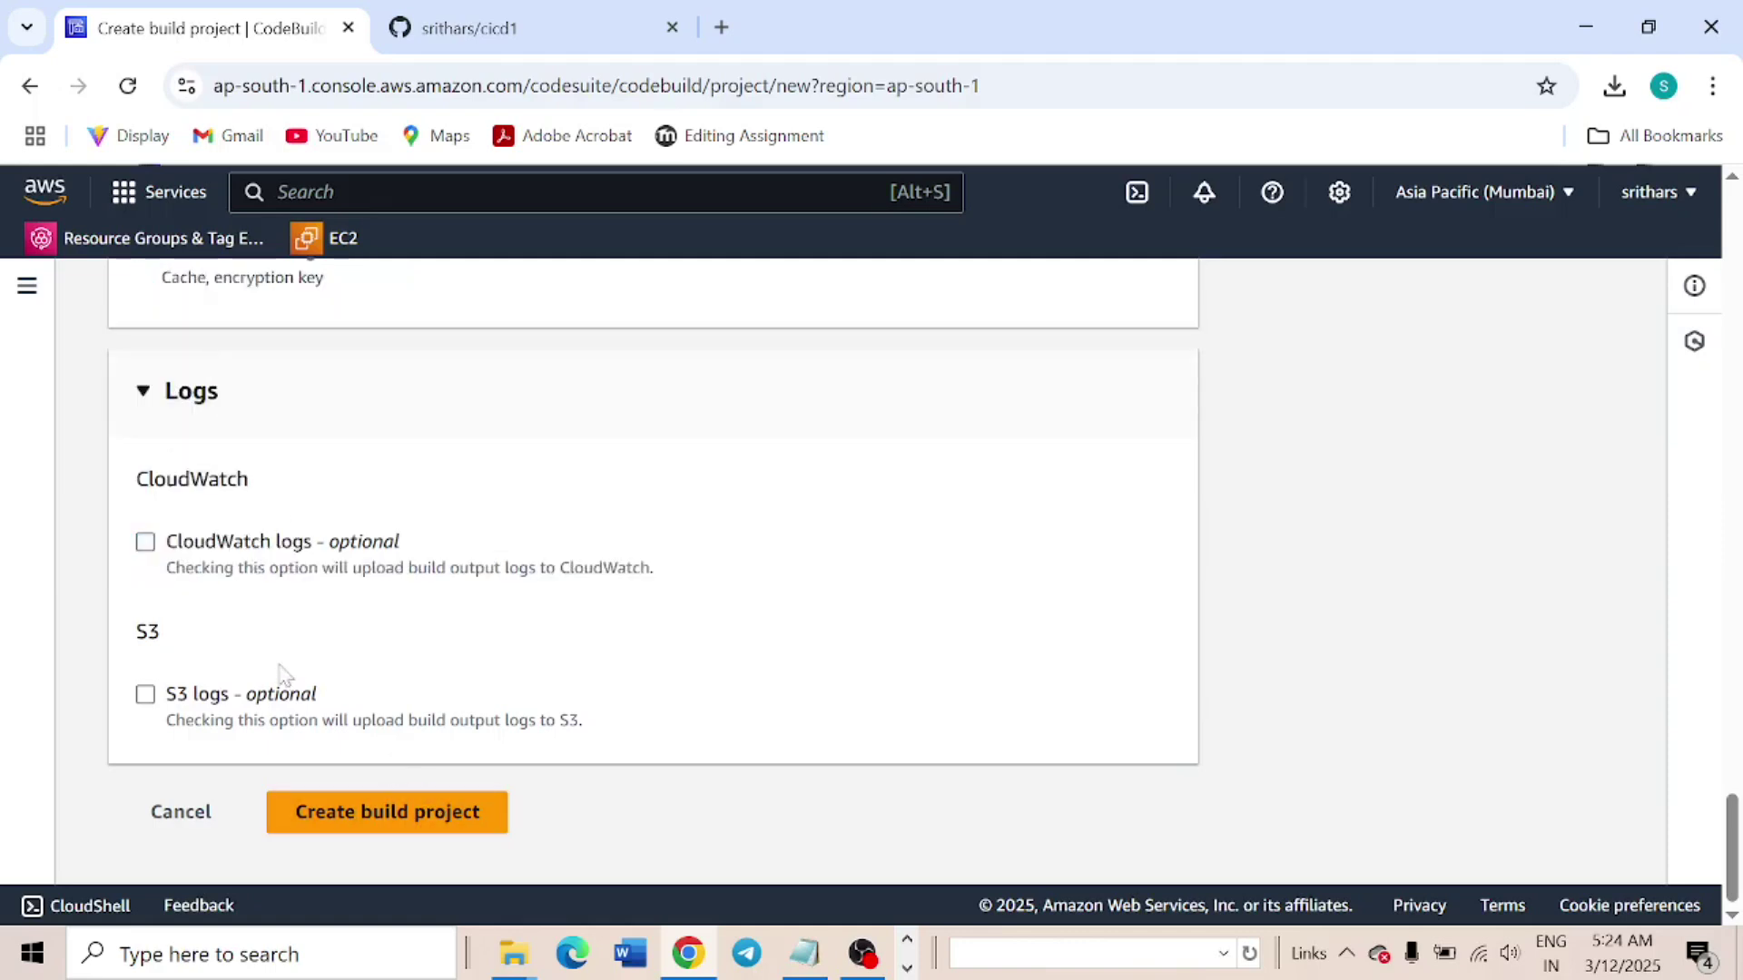
pyautogui.click(420, 844)
# Set the build specifications to use a buildspec file and check the buildspec file in the devops-app folder in File Explorer
pyautogui.scroll(6, 802, 610)
pyautogui.scroll(-10, 497, 590)
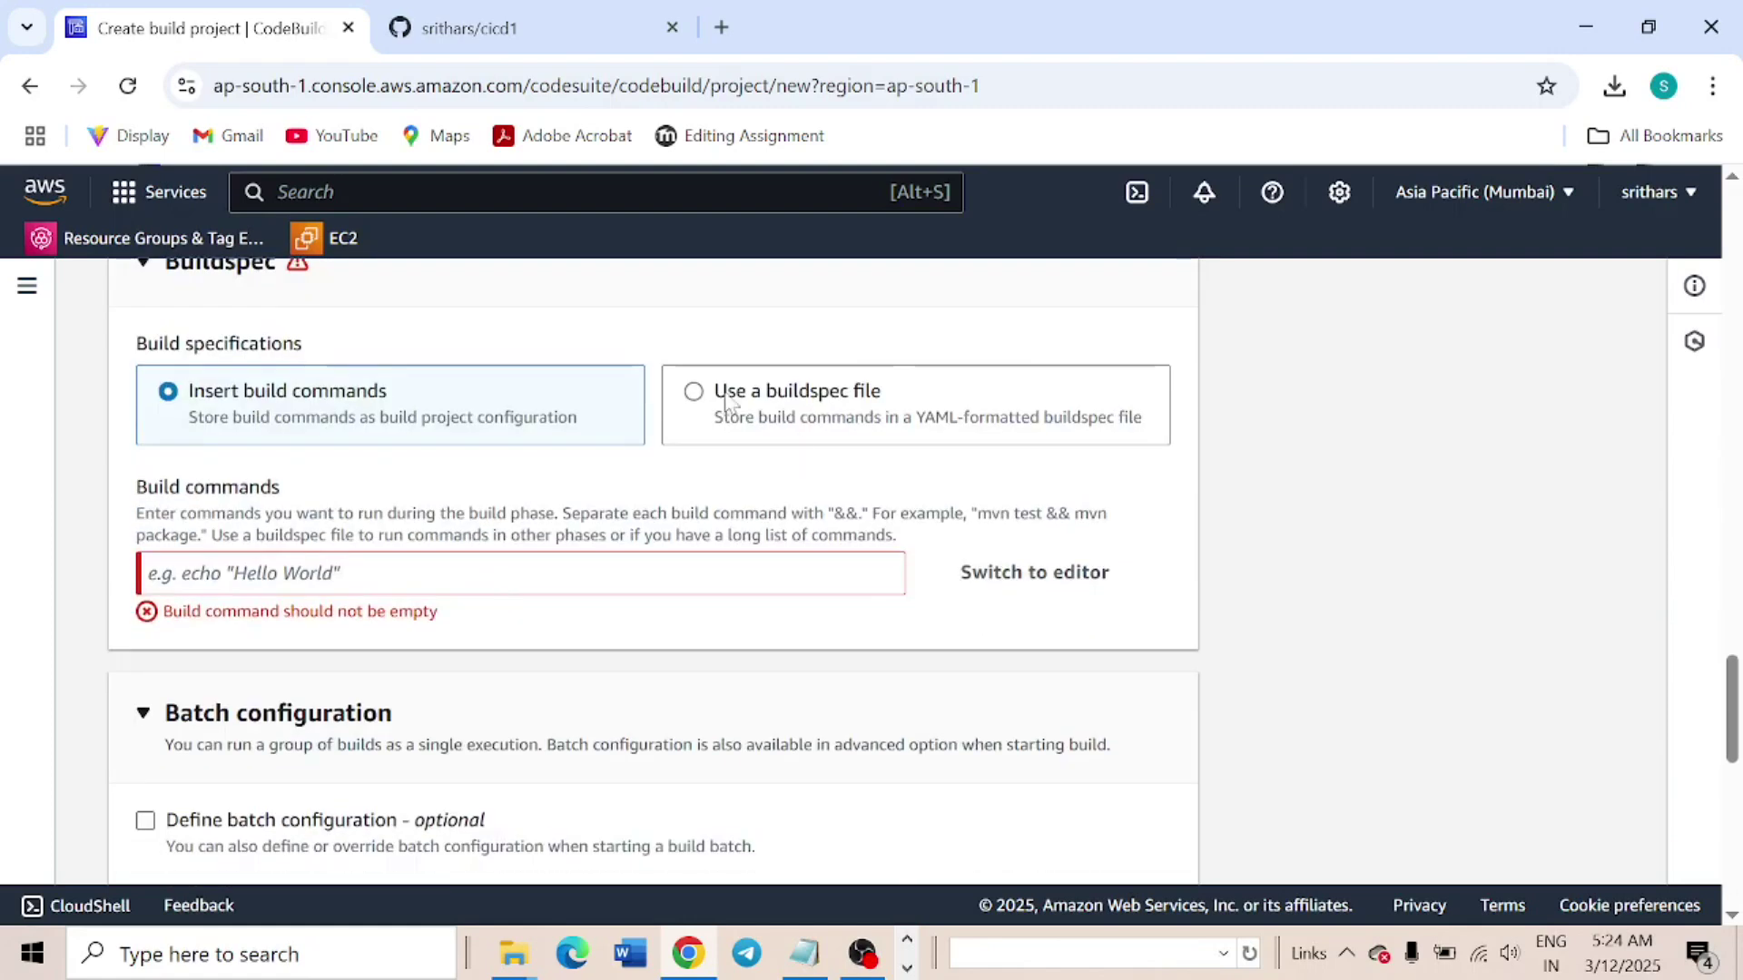
pyautogui.moveTo(717, 392); pyautogui.dragTo(865, 392)
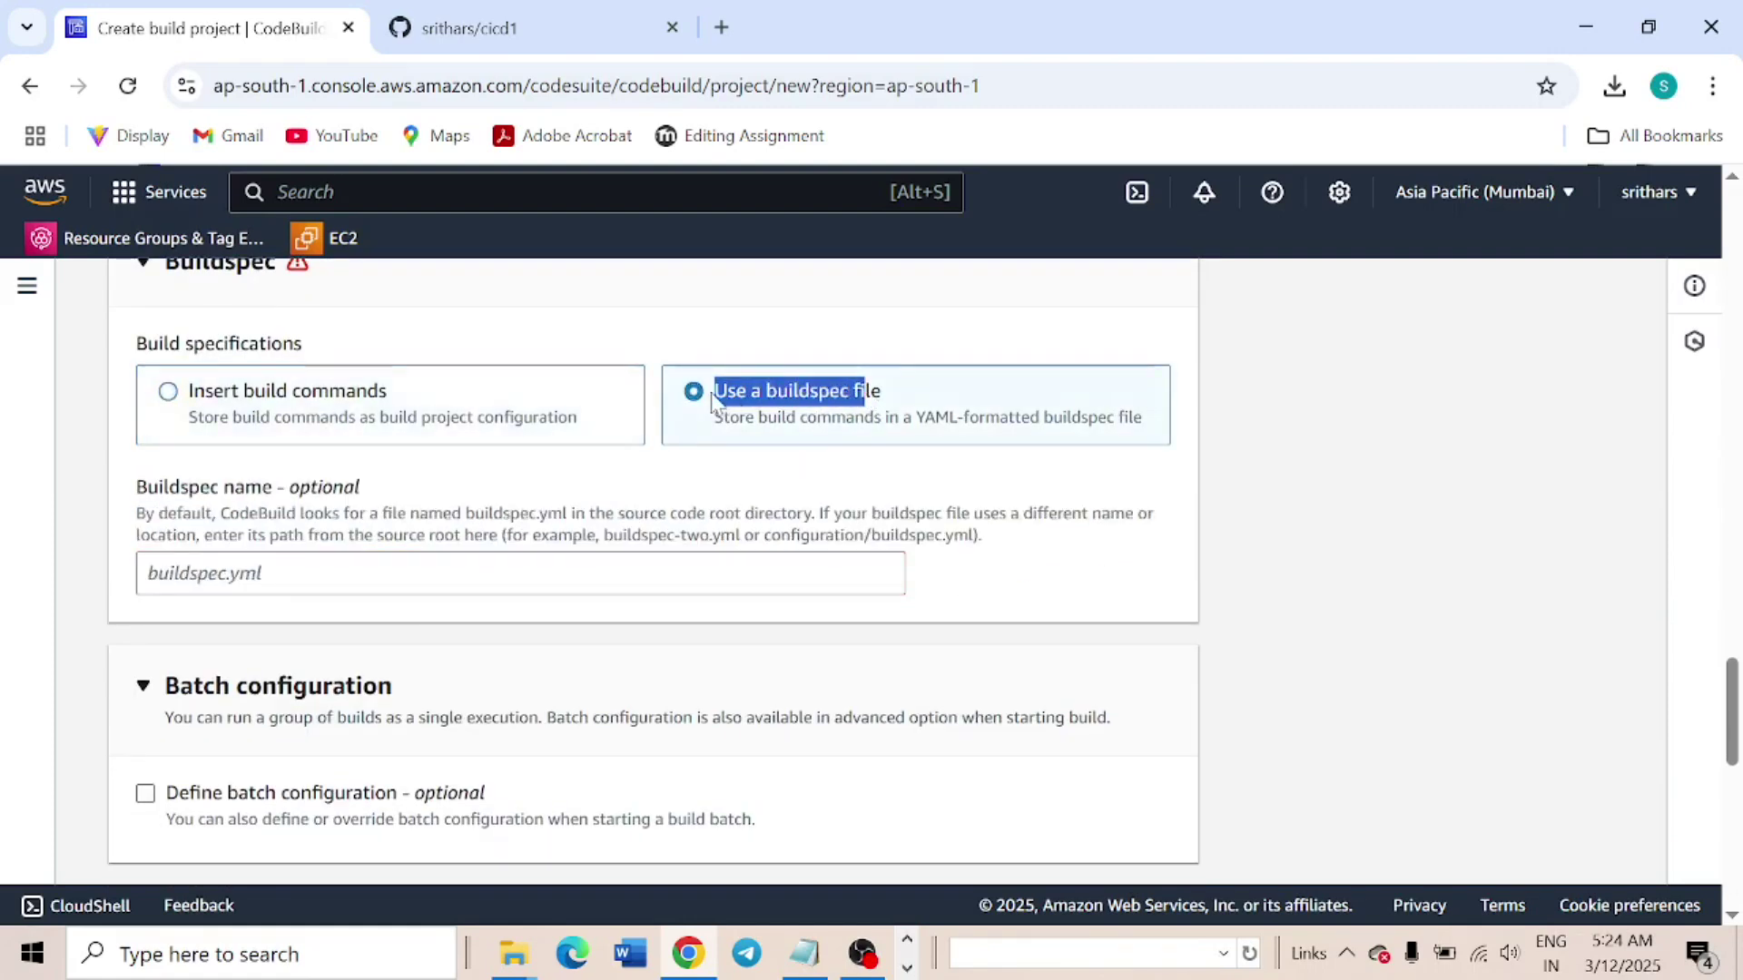
pyautogui.moveTo(514, 953)
pyautogui.click(653, 844)
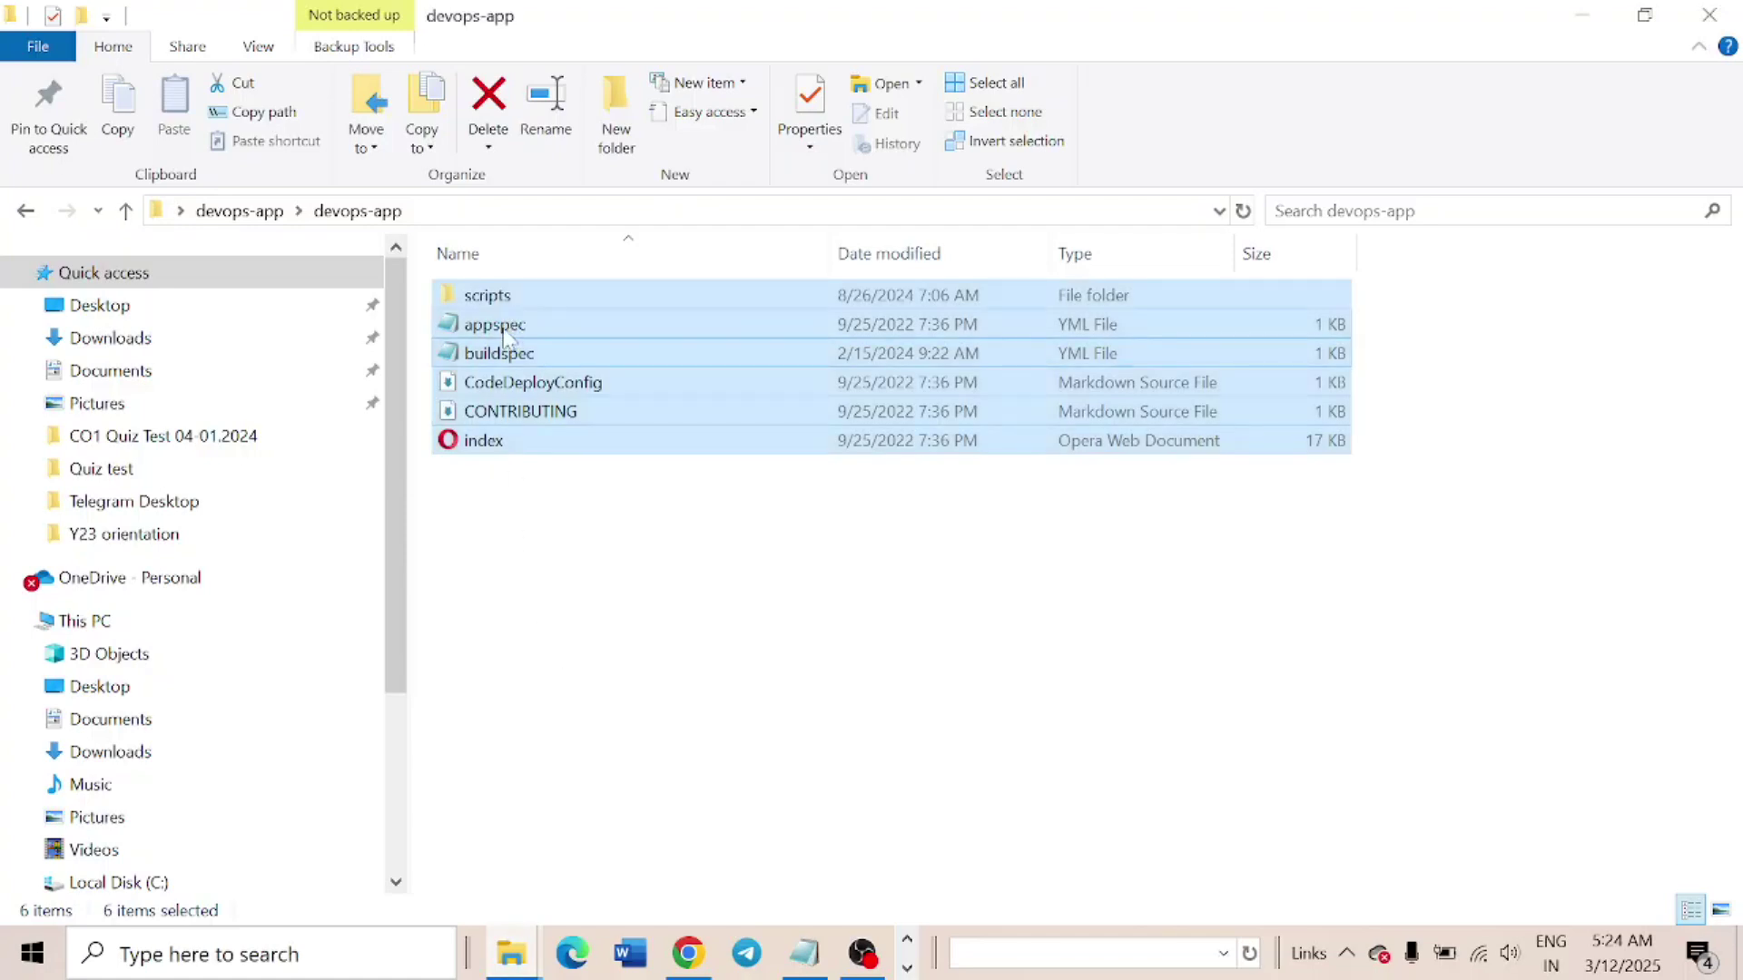
pyautogui.click(1584, 16)
# Create the build123 project with the completed settings and dismiss the creation notice
pyautogui.scroll(-15, 717, 545)
pyautogui.click(420, 813)
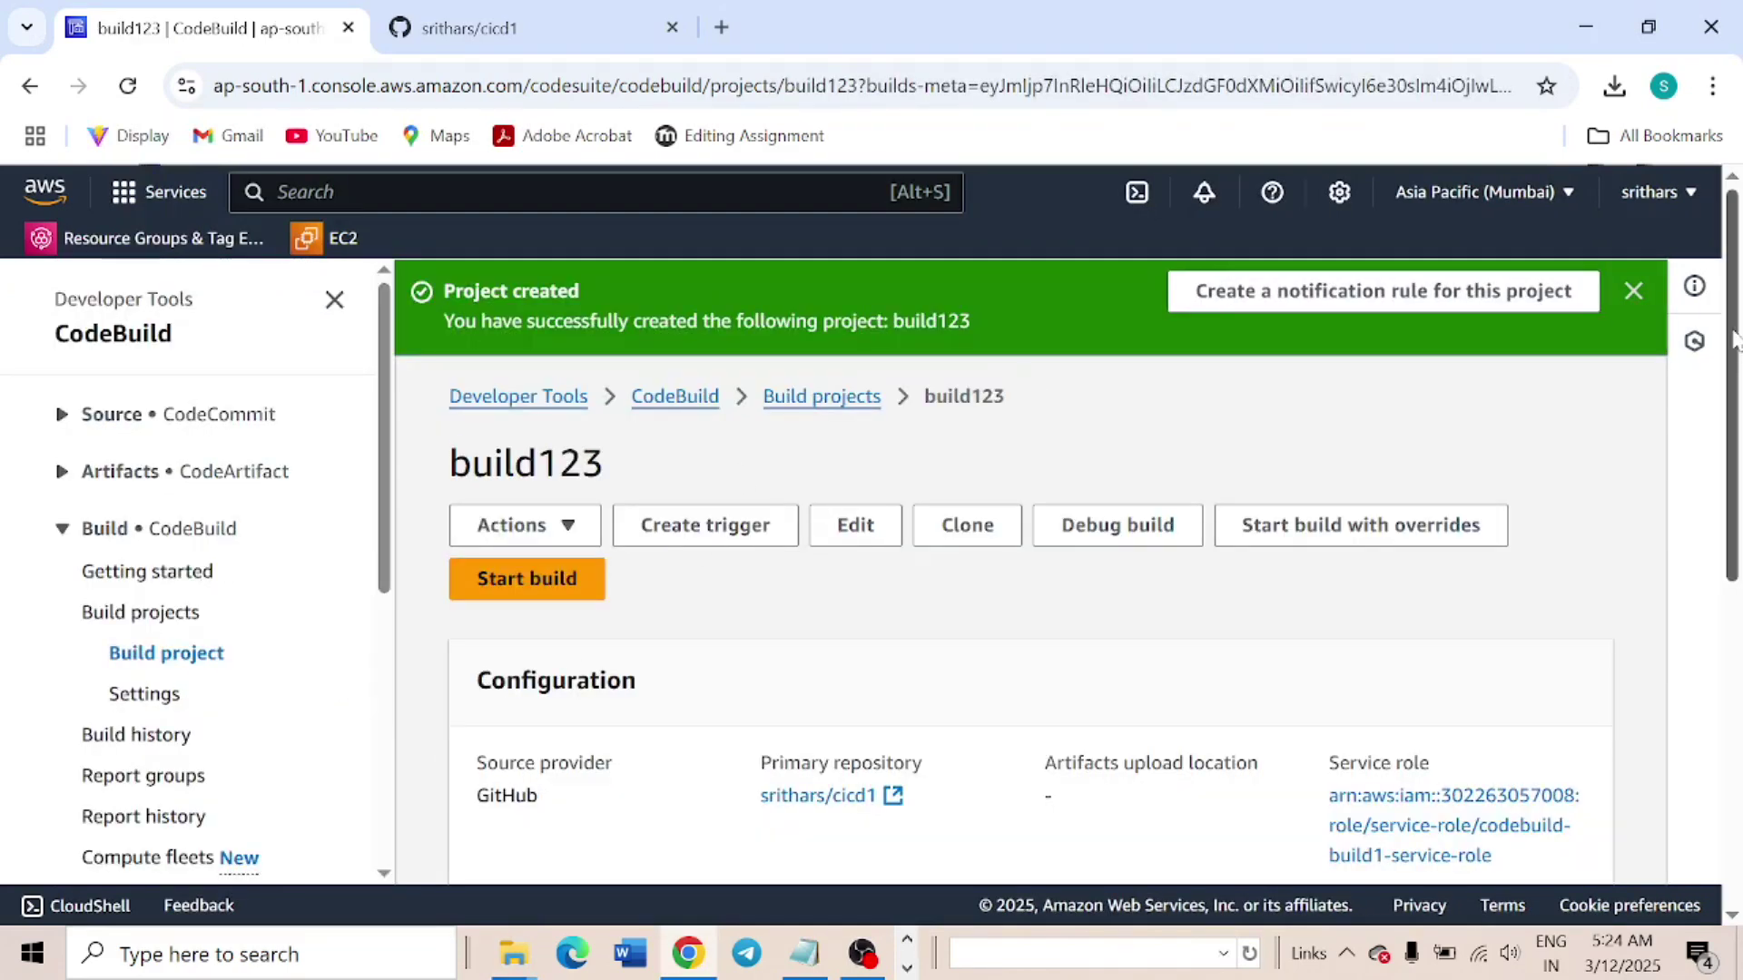
pyautogui.click(1633, 290)
# Review the build123 project configuration, start a build and examine its build status and logs
pyautogui.scroll(-3, 676, 534)
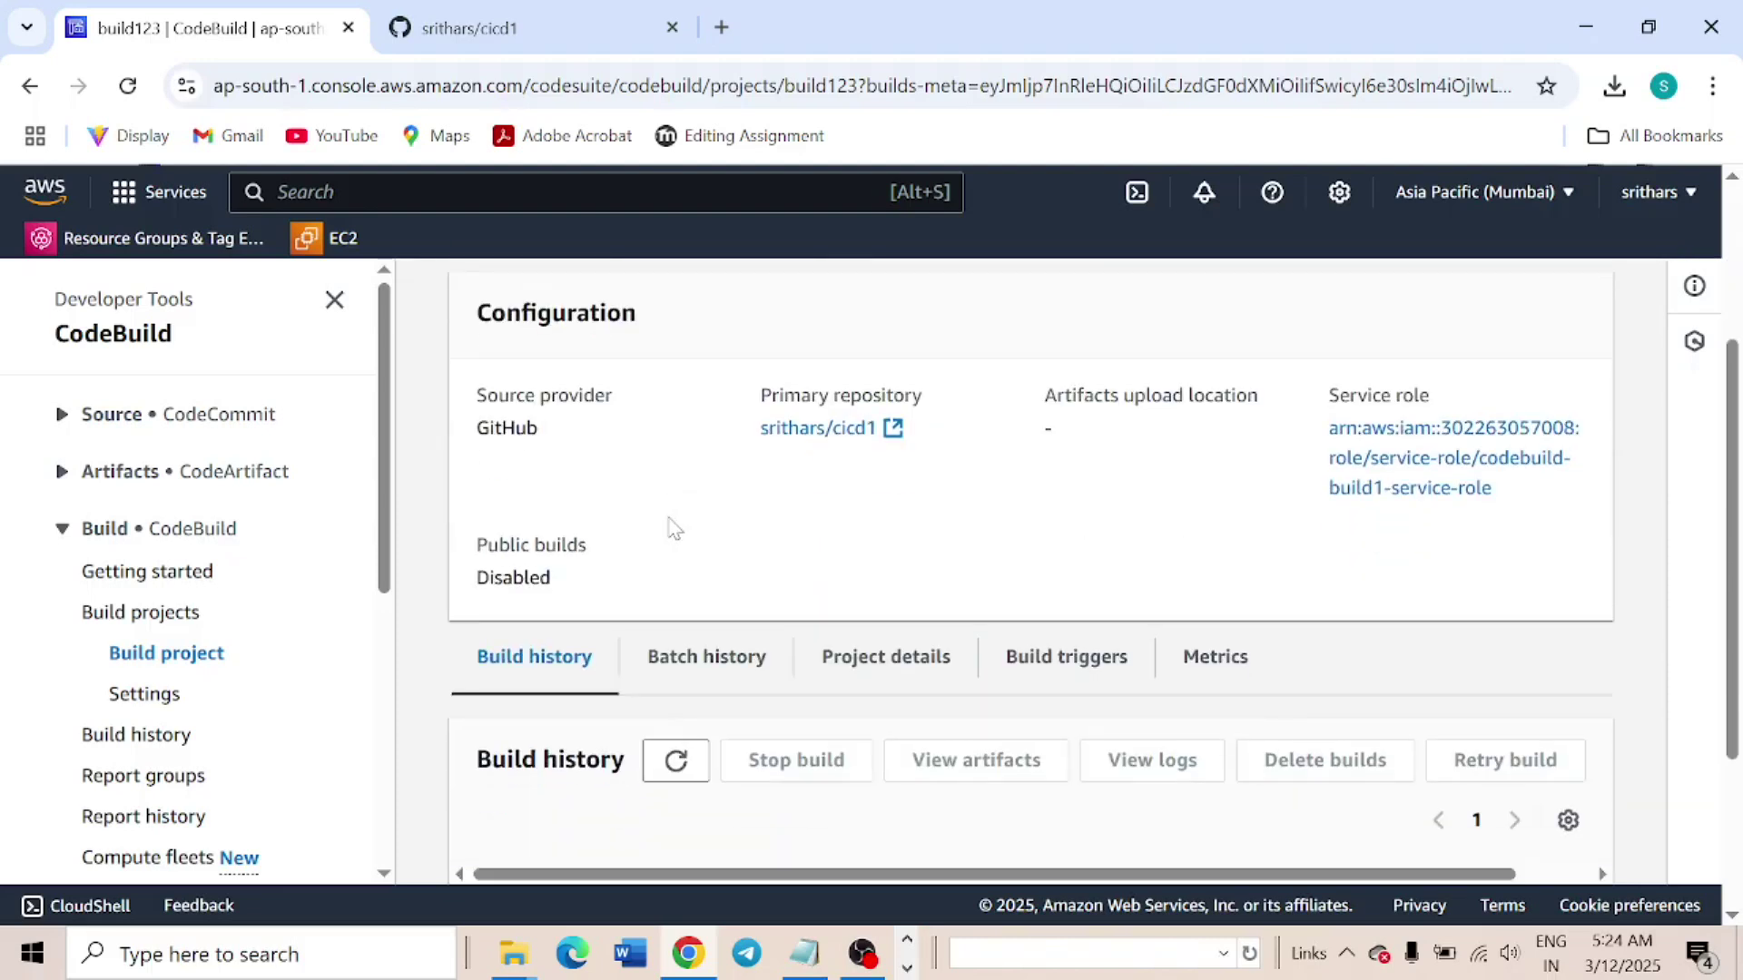
pyautogui.scroll(-2, 812, 672)
pyautogui.scroll(5, 817, 608)
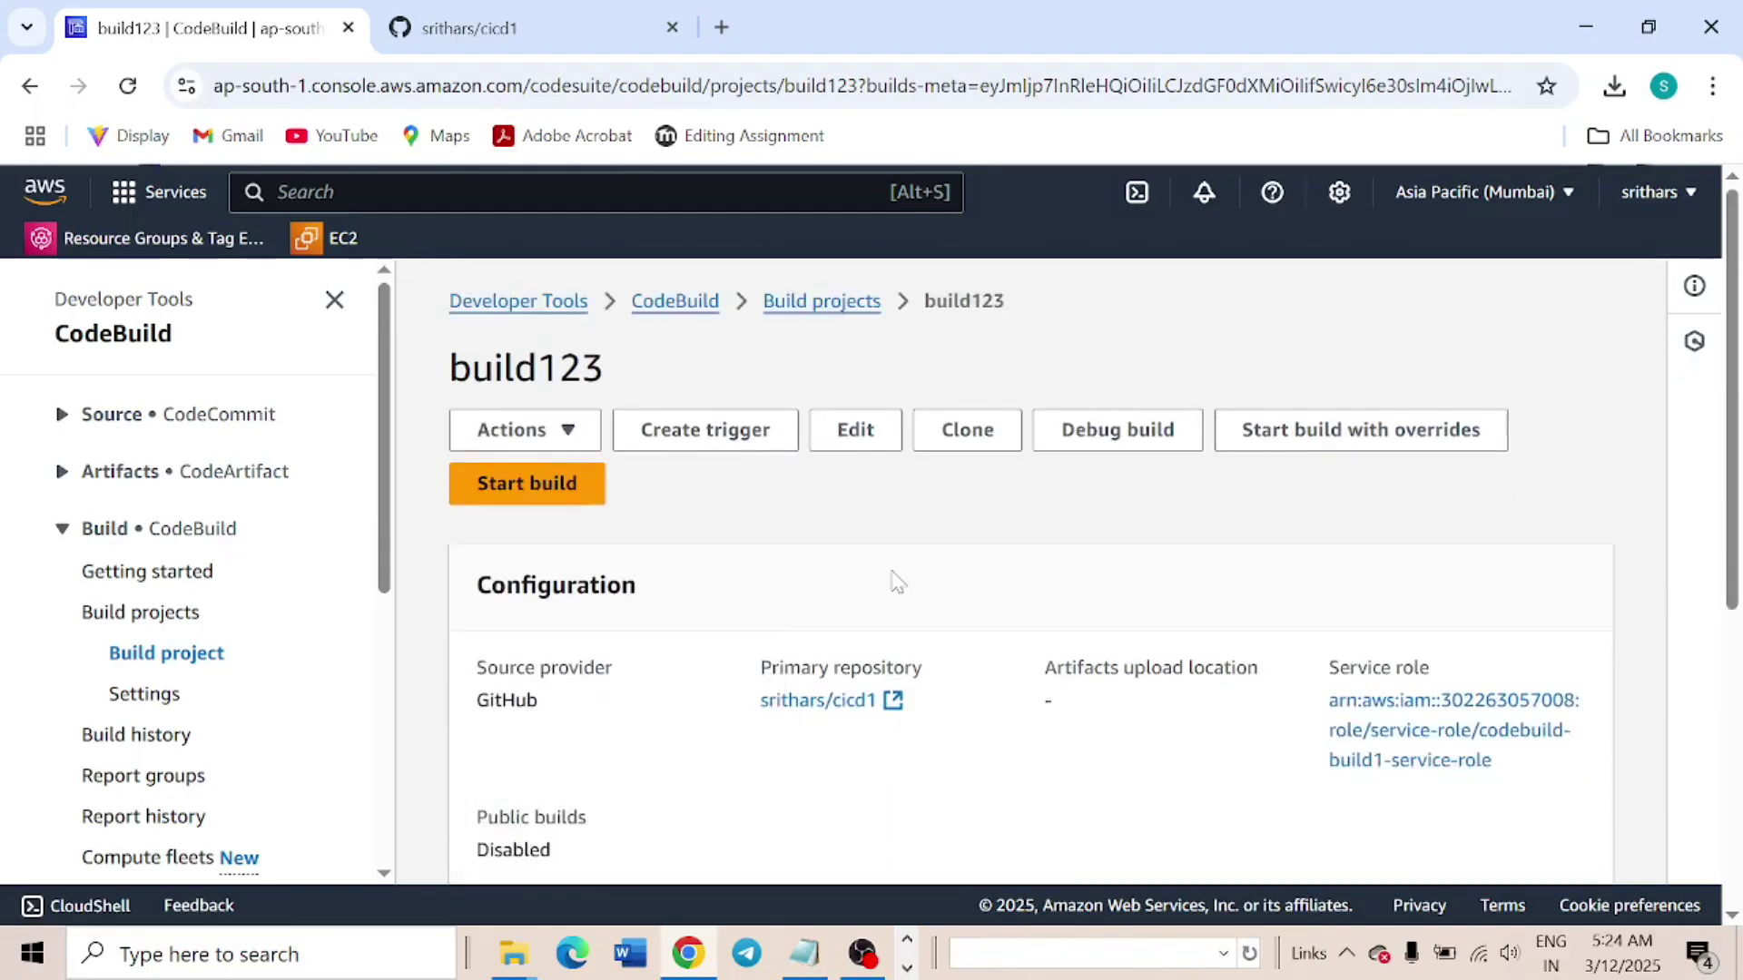
pyautogui.click(540, 492)
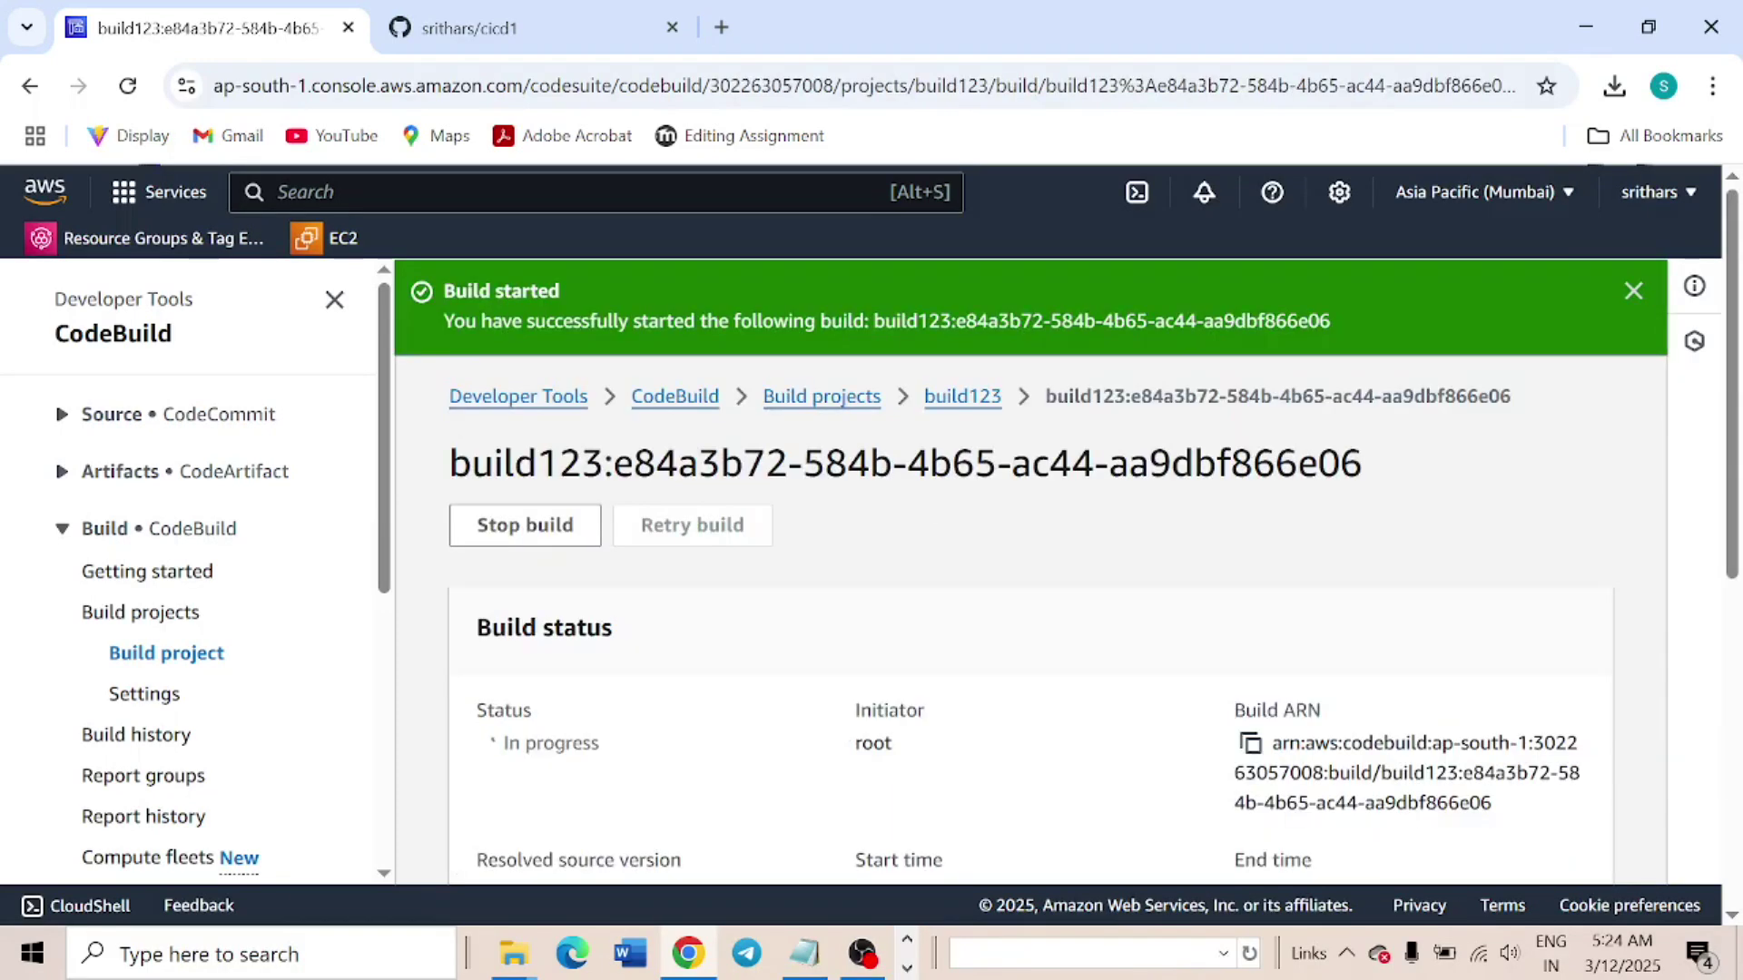
pyautogui.scroll(-3, 549, 505)
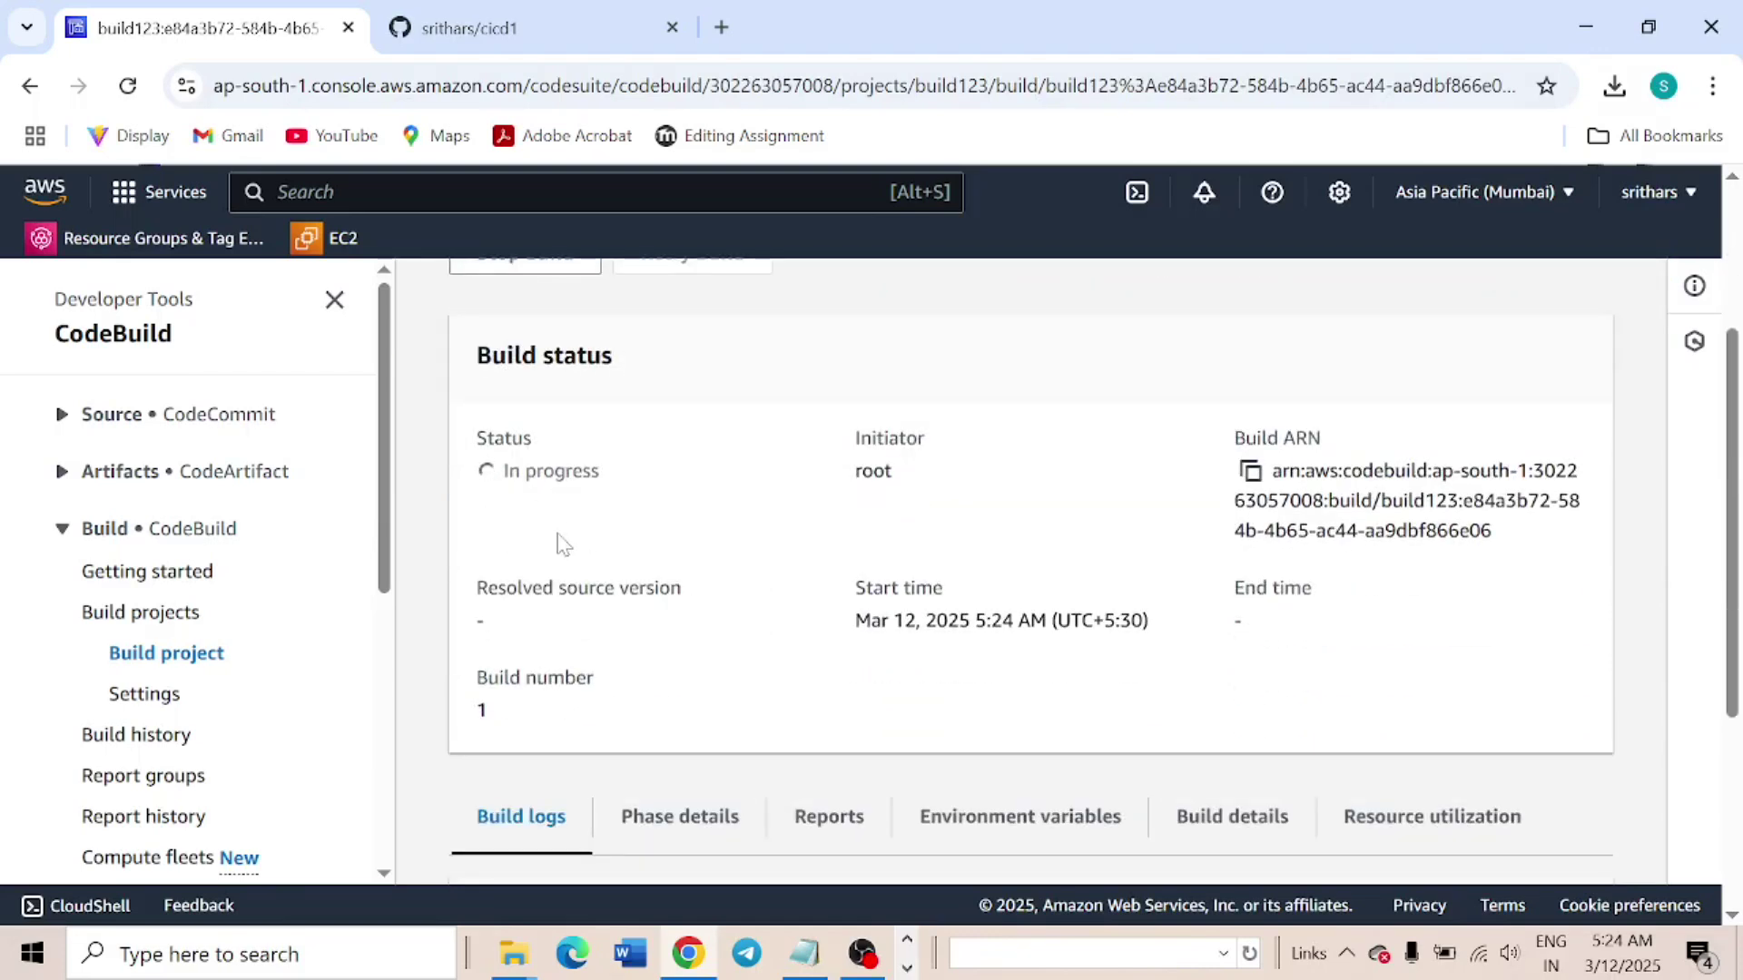
pyautogui.scroll(-4, 578, 545)
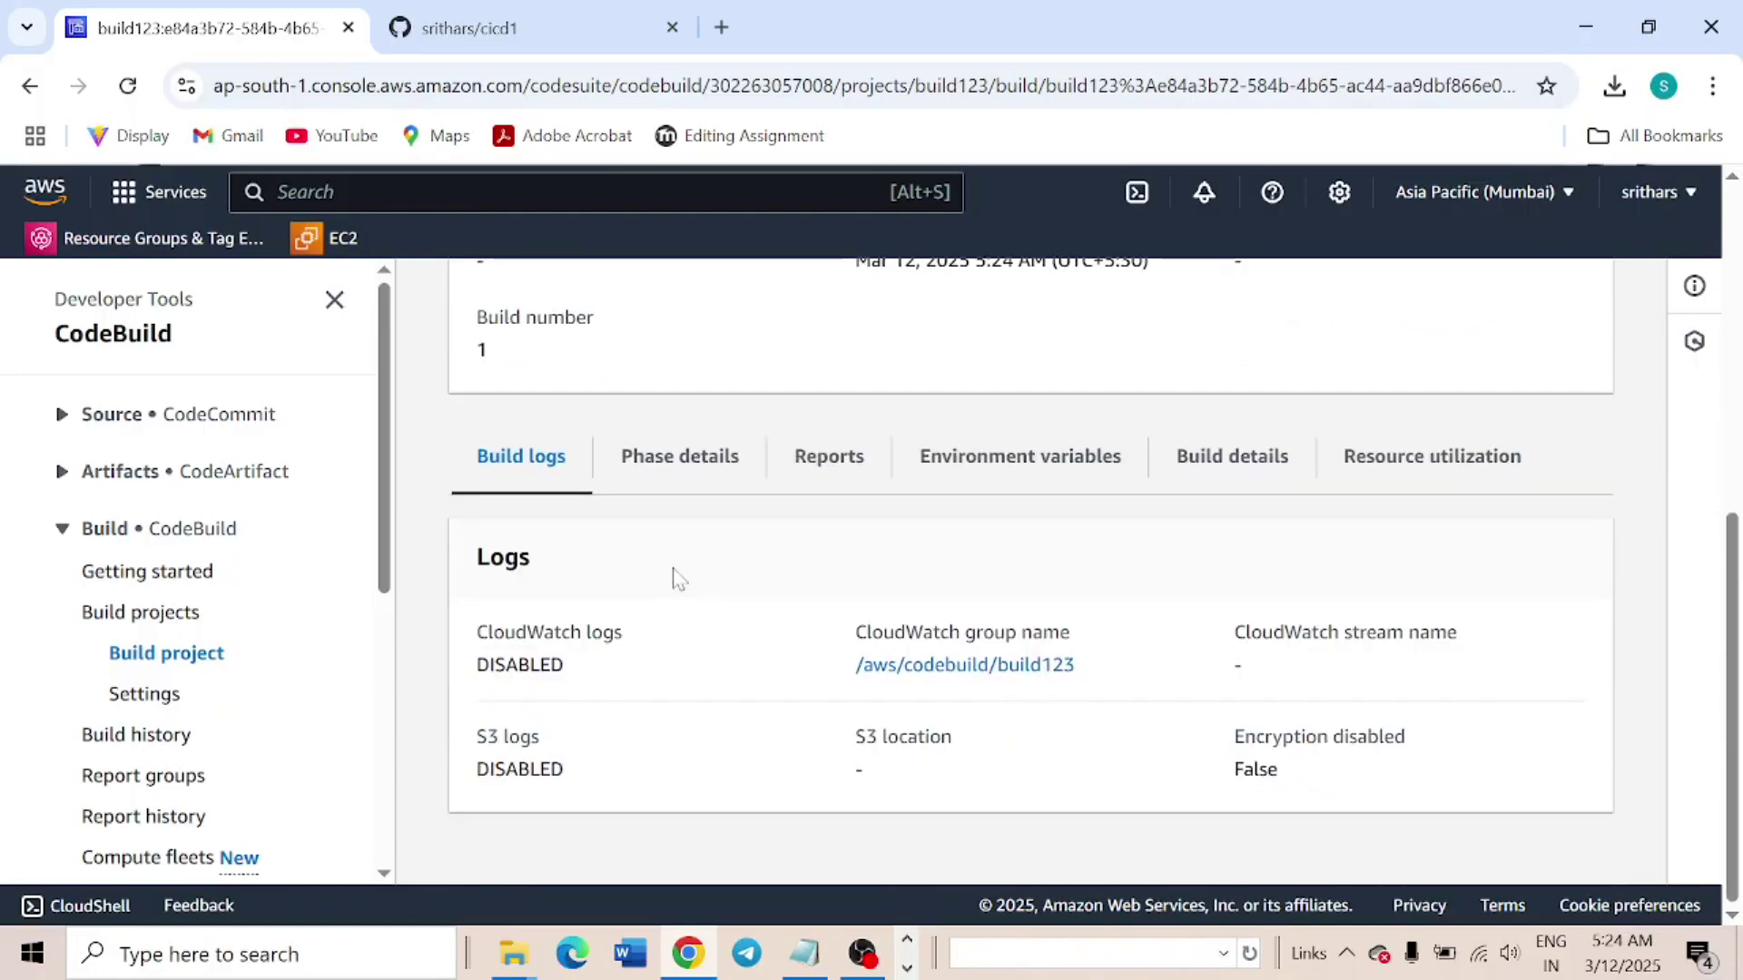
# Examine the phase details of the running build123 build and highlight its final build status
pyautogui.click(672, 461)
pyautogui.scroll(-1, 723, 655)
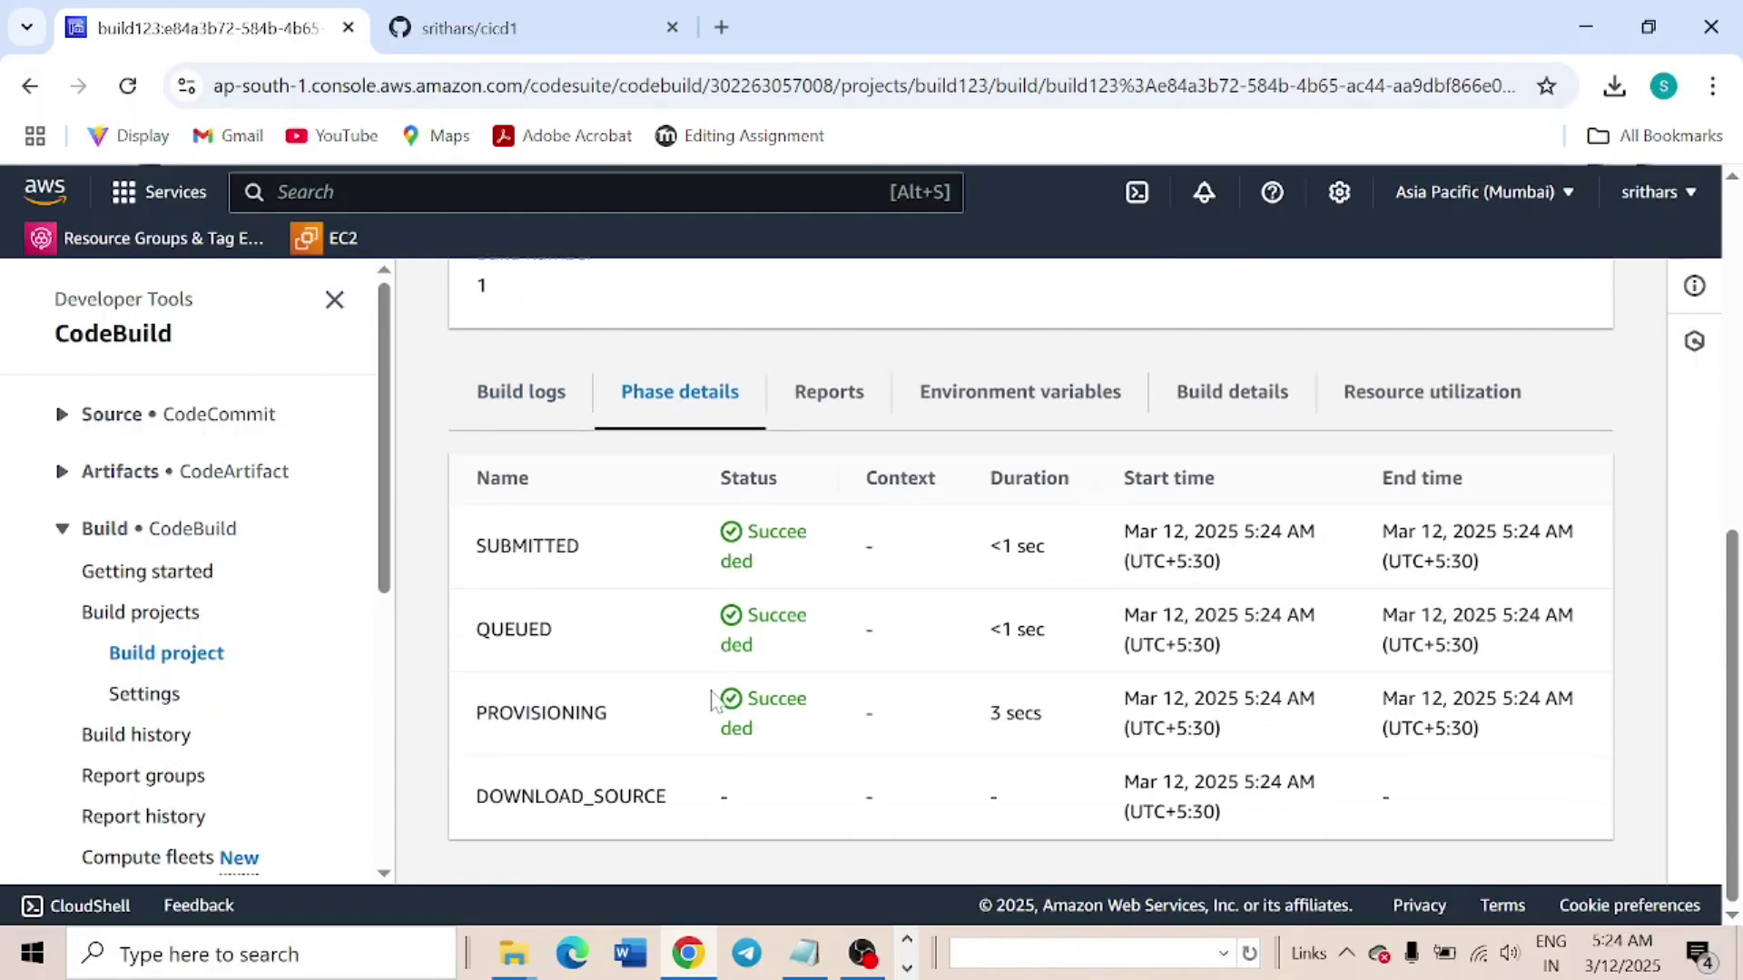
pyautogui.scroll(8, 736, 776)
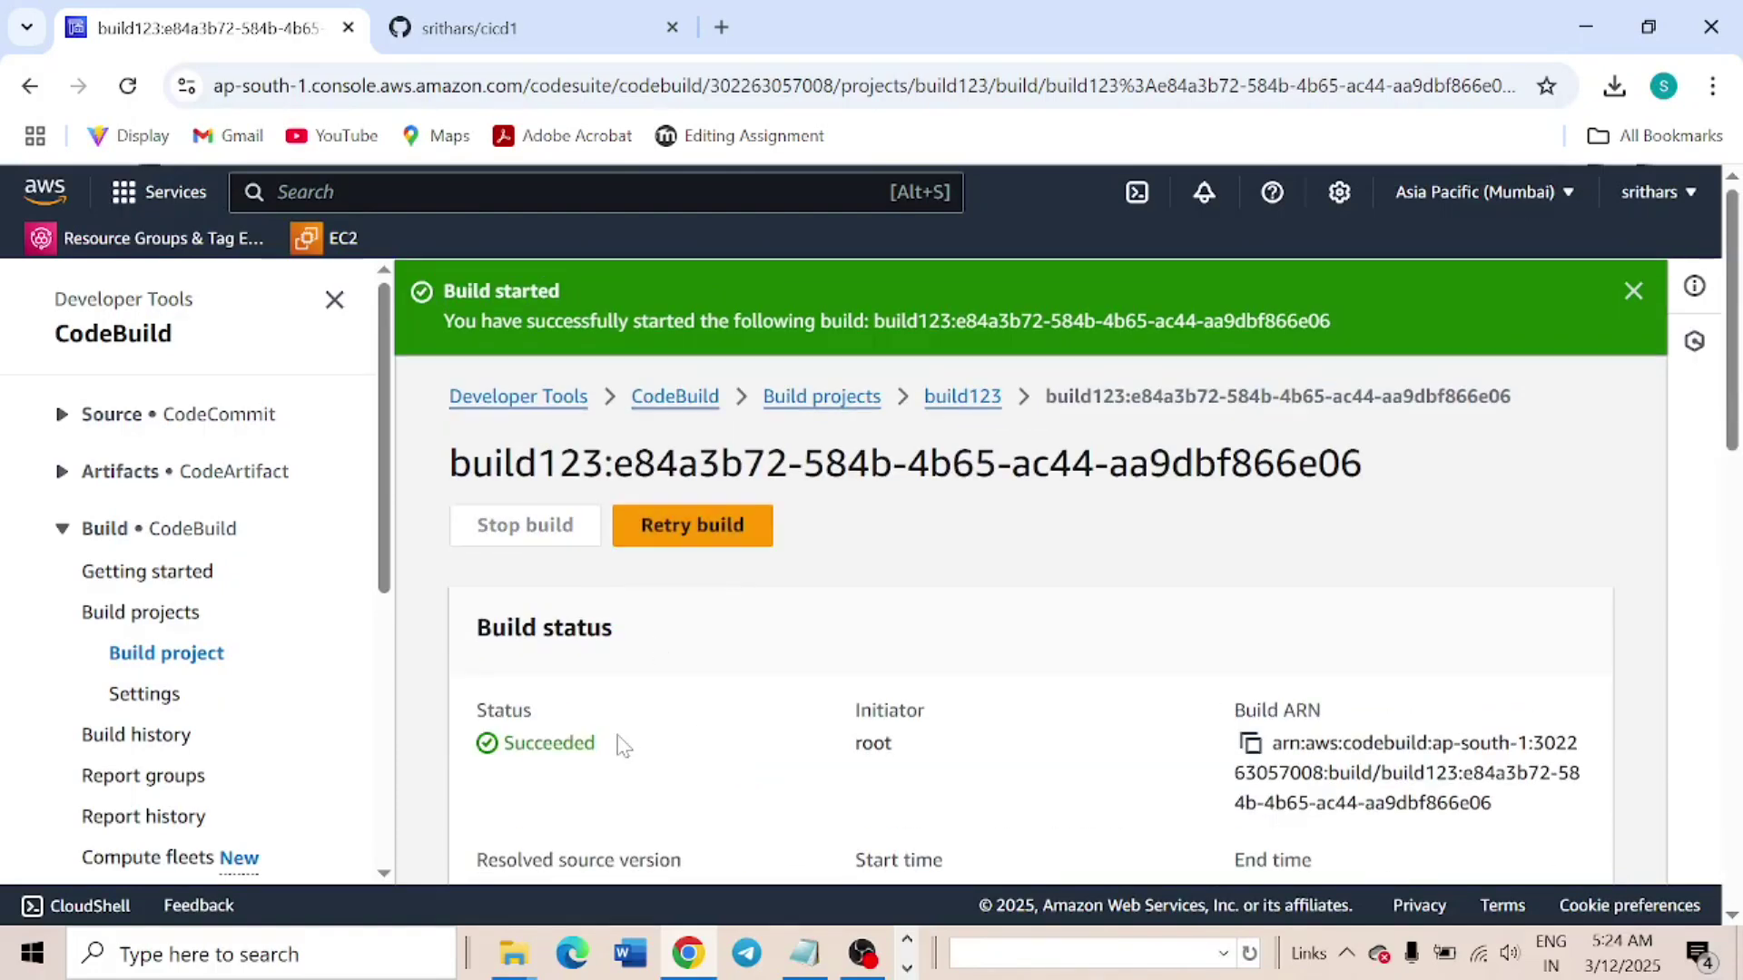
pyautogui.scroll(-15, 631, 733)
pyautogui.scroll(12, 652, 804)
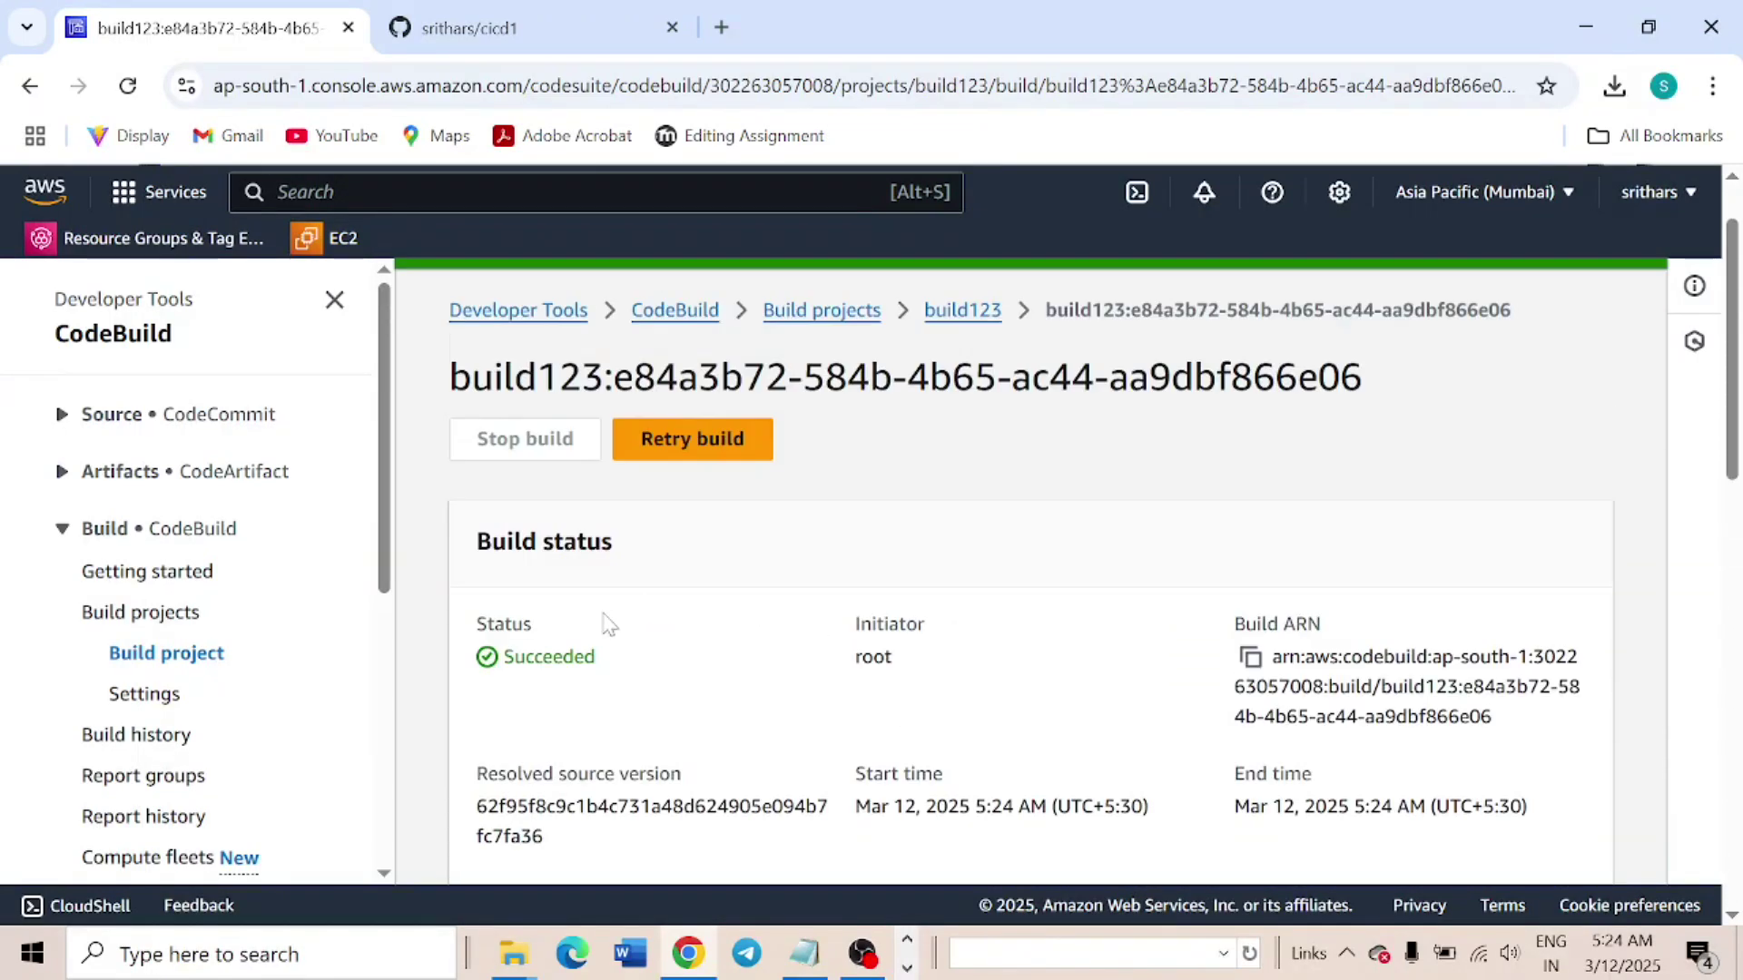
pyautogui.moveTo(634, 663); pyautogui.dragTo(513, 657)
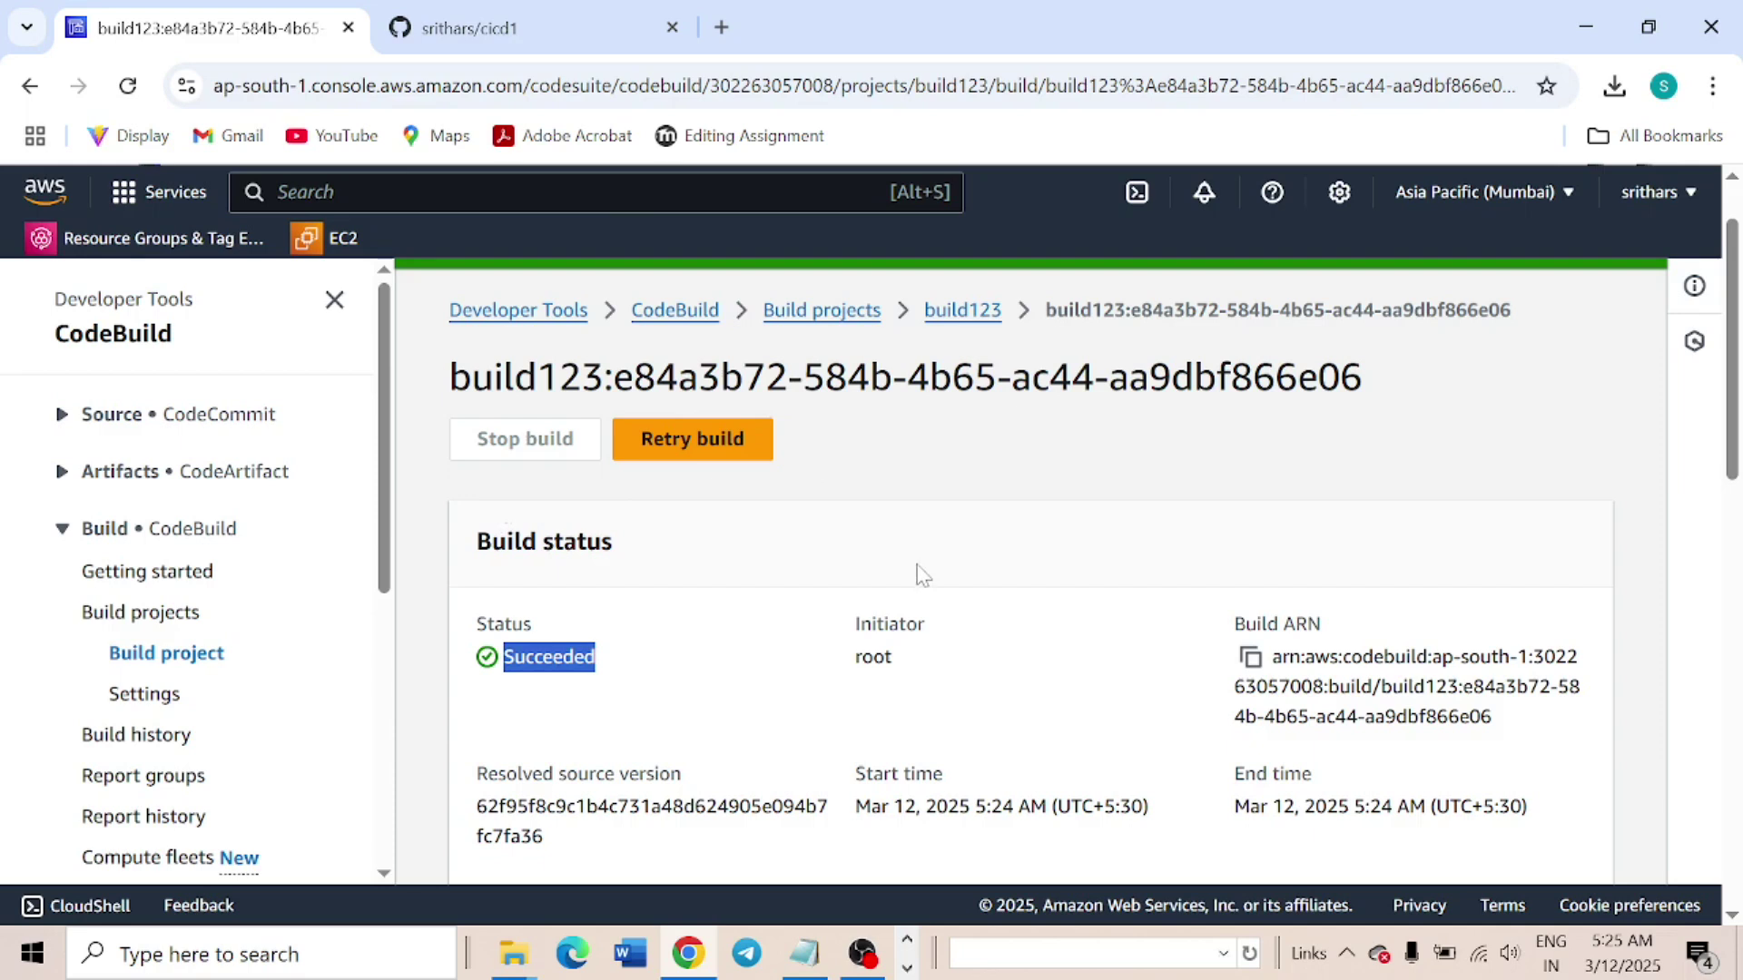
# Switch to the CICD Steps notes in Notepad, highlight step 3 on the CodeDeploy and s3fullaccess roles, and return to Chrome
pyautogui.click(804, 953)
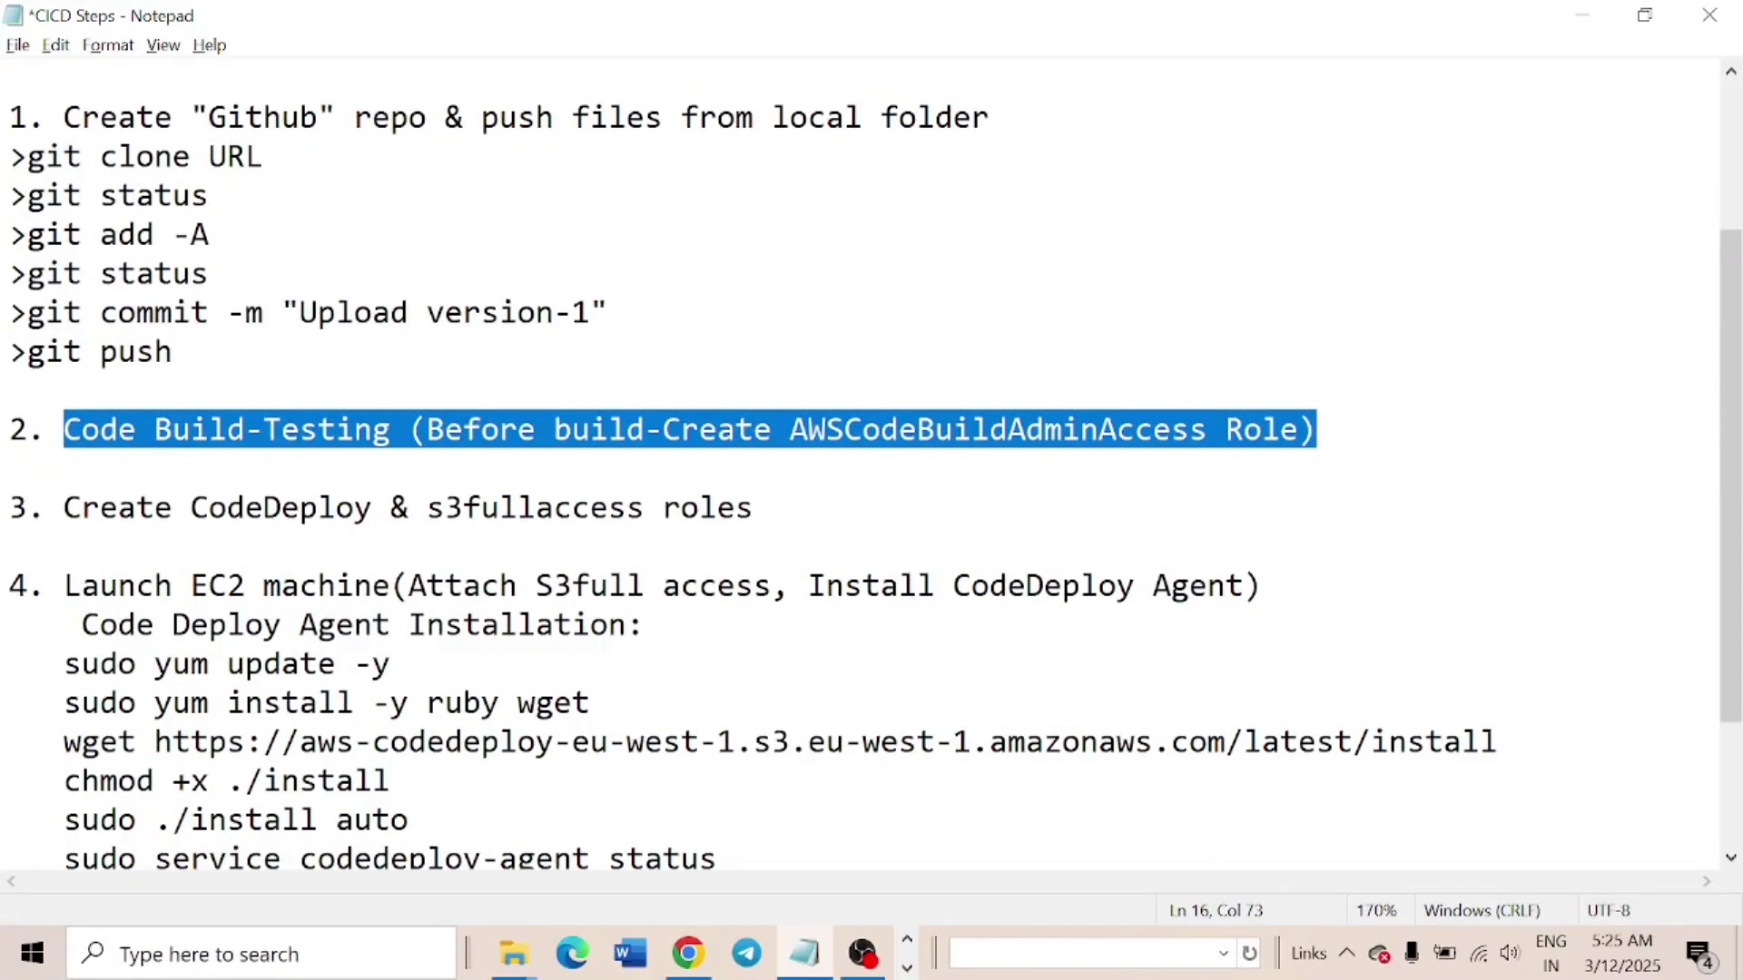
pyautogui.moveTo(63, 508); pyautogui.dragTo(753, 508)
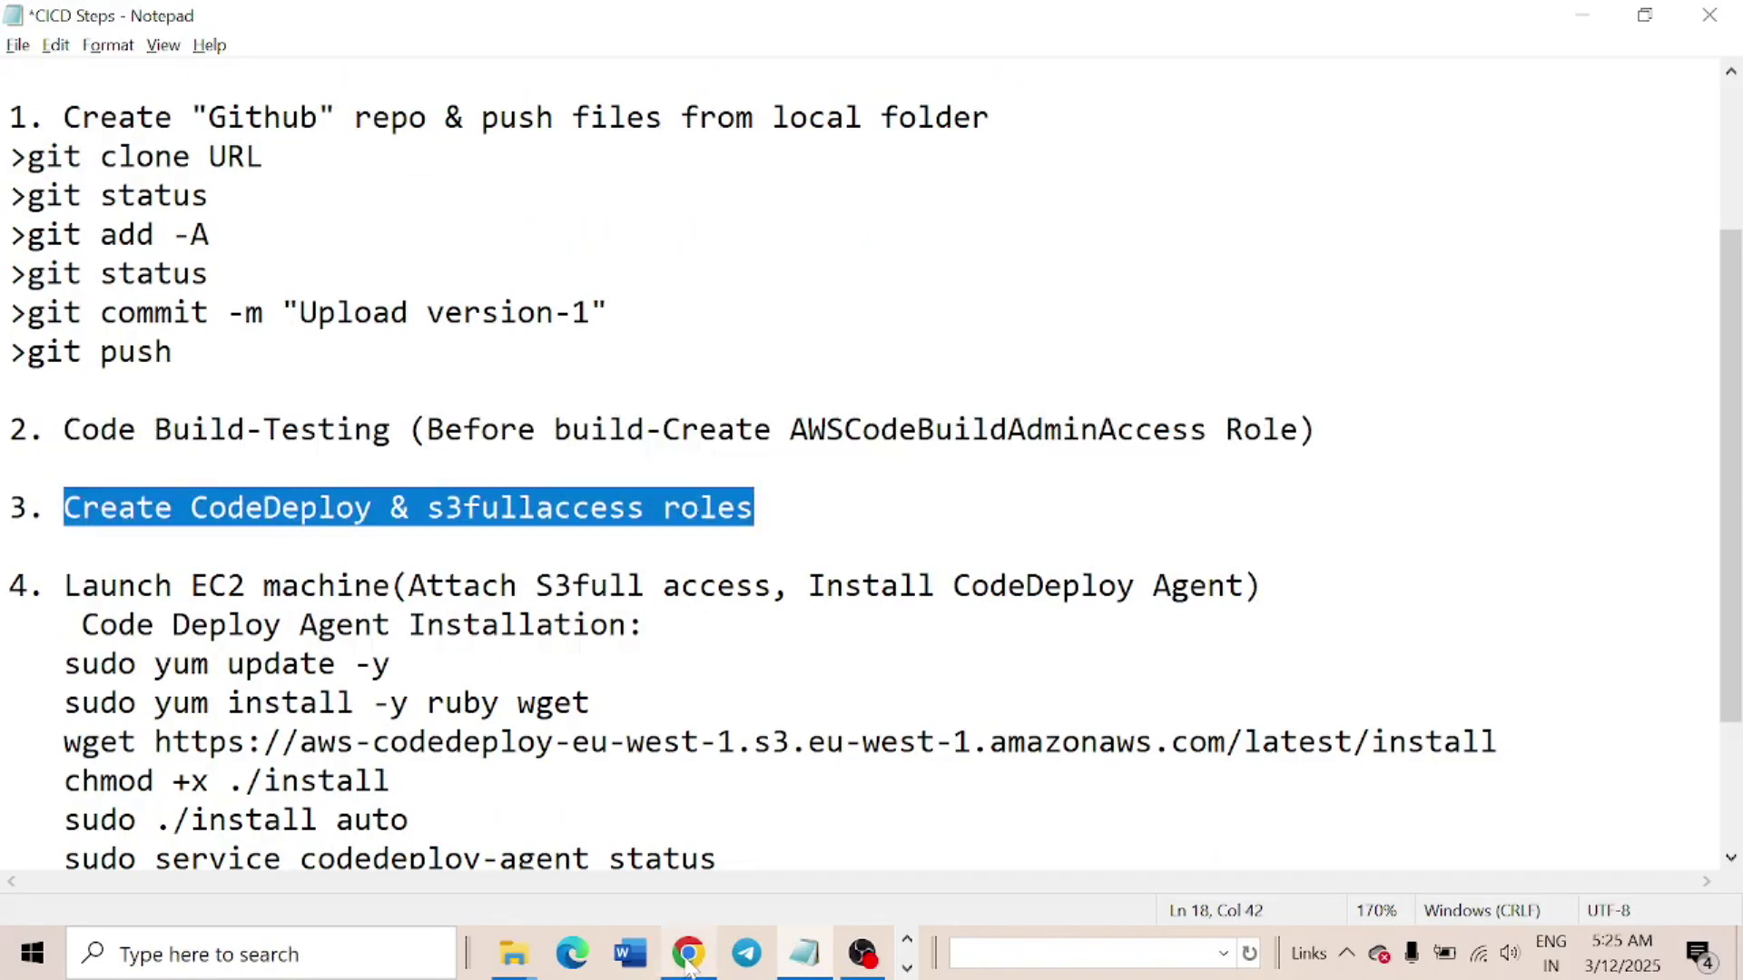
pyautogui.moveTo(688, 964)
pyautogui.click(713, 853)
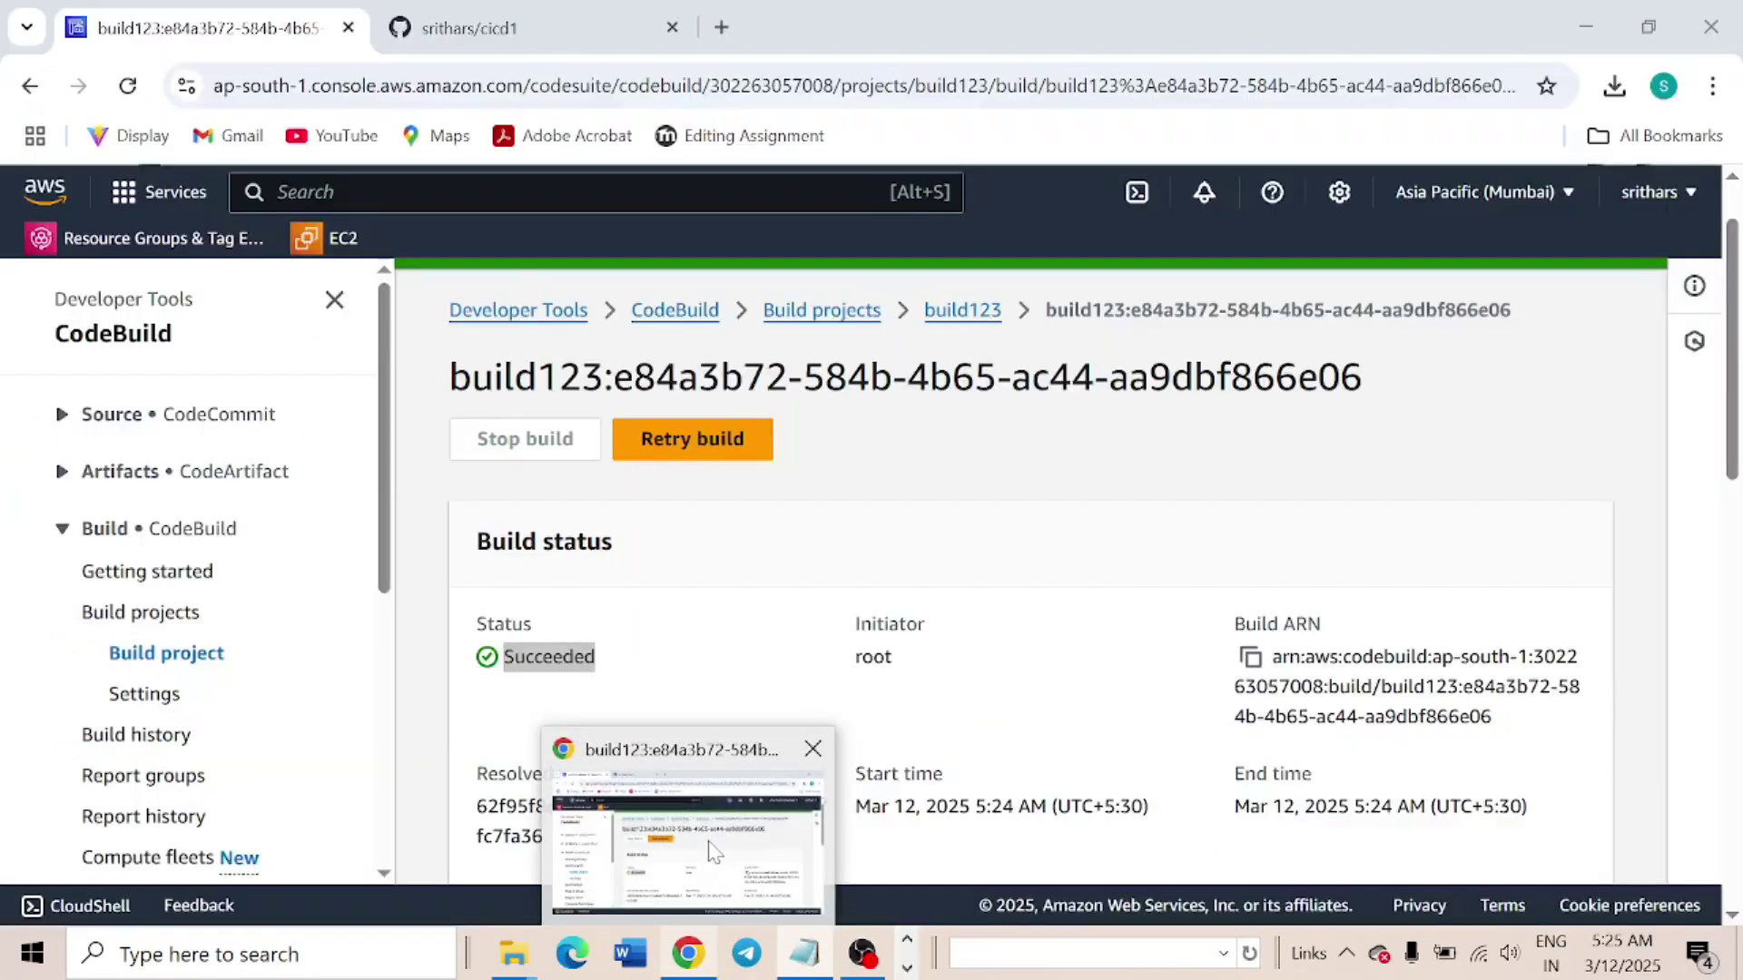
# Duplicate the build page's browser tab and open the IAM Roles list in the copy
pyautogui.rightClick(178, 48)
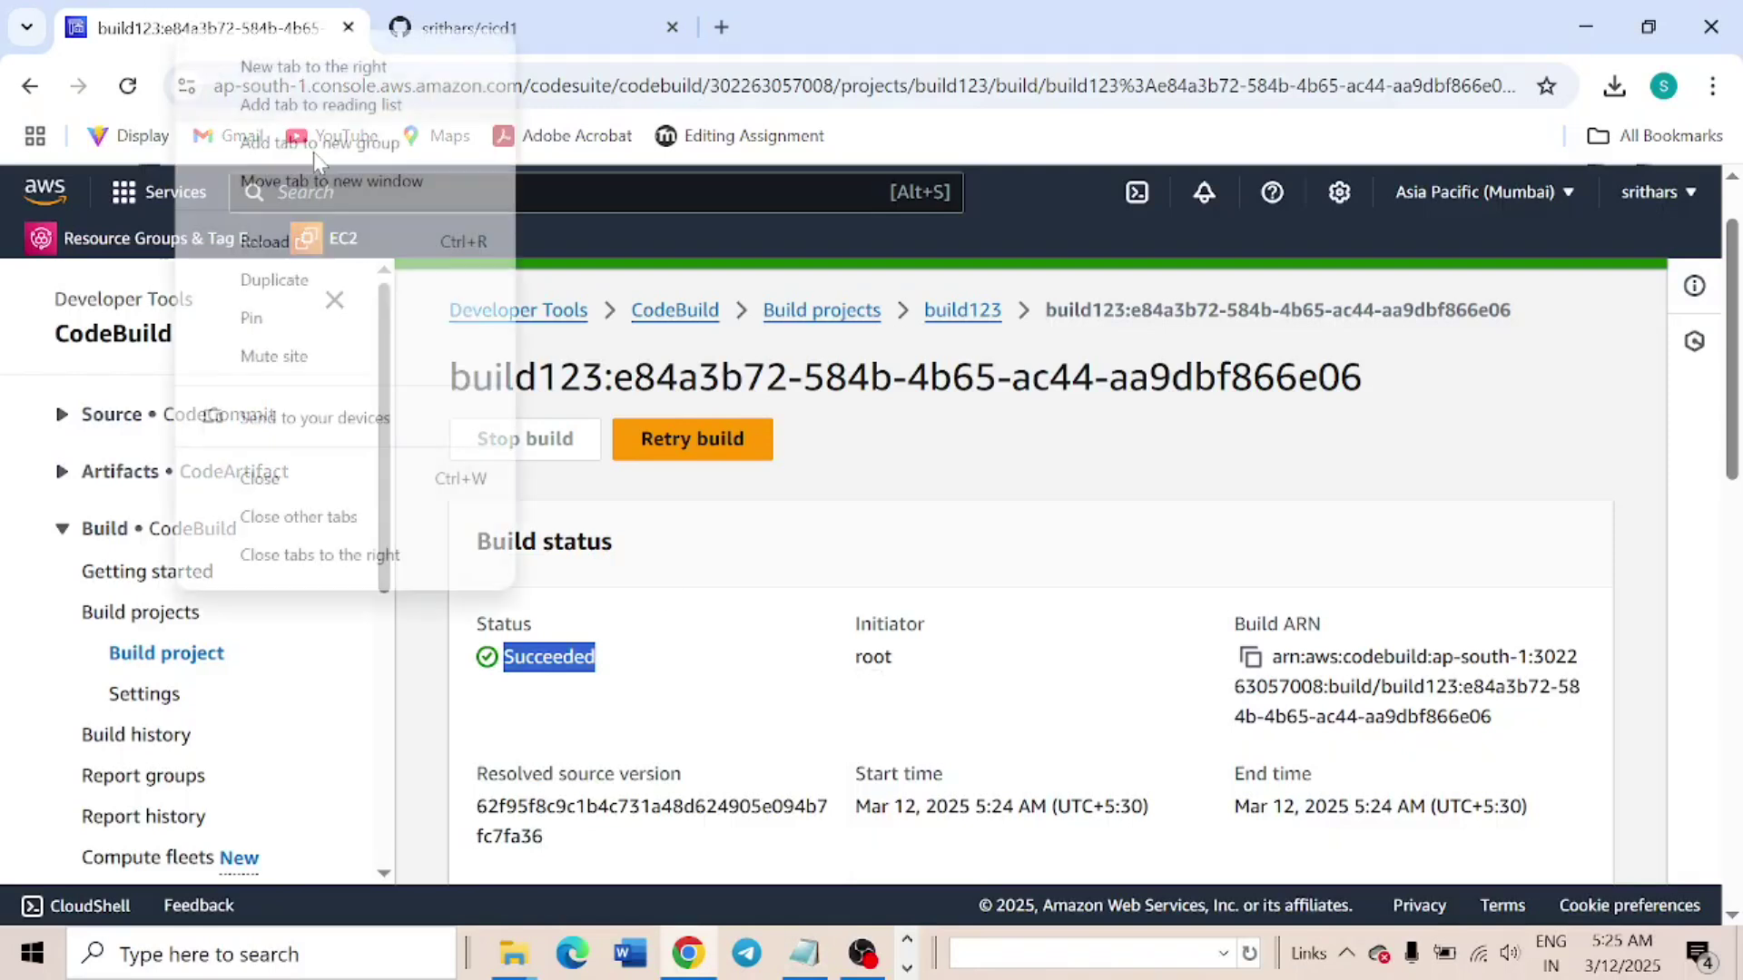
pyautogui.click(336, 286)
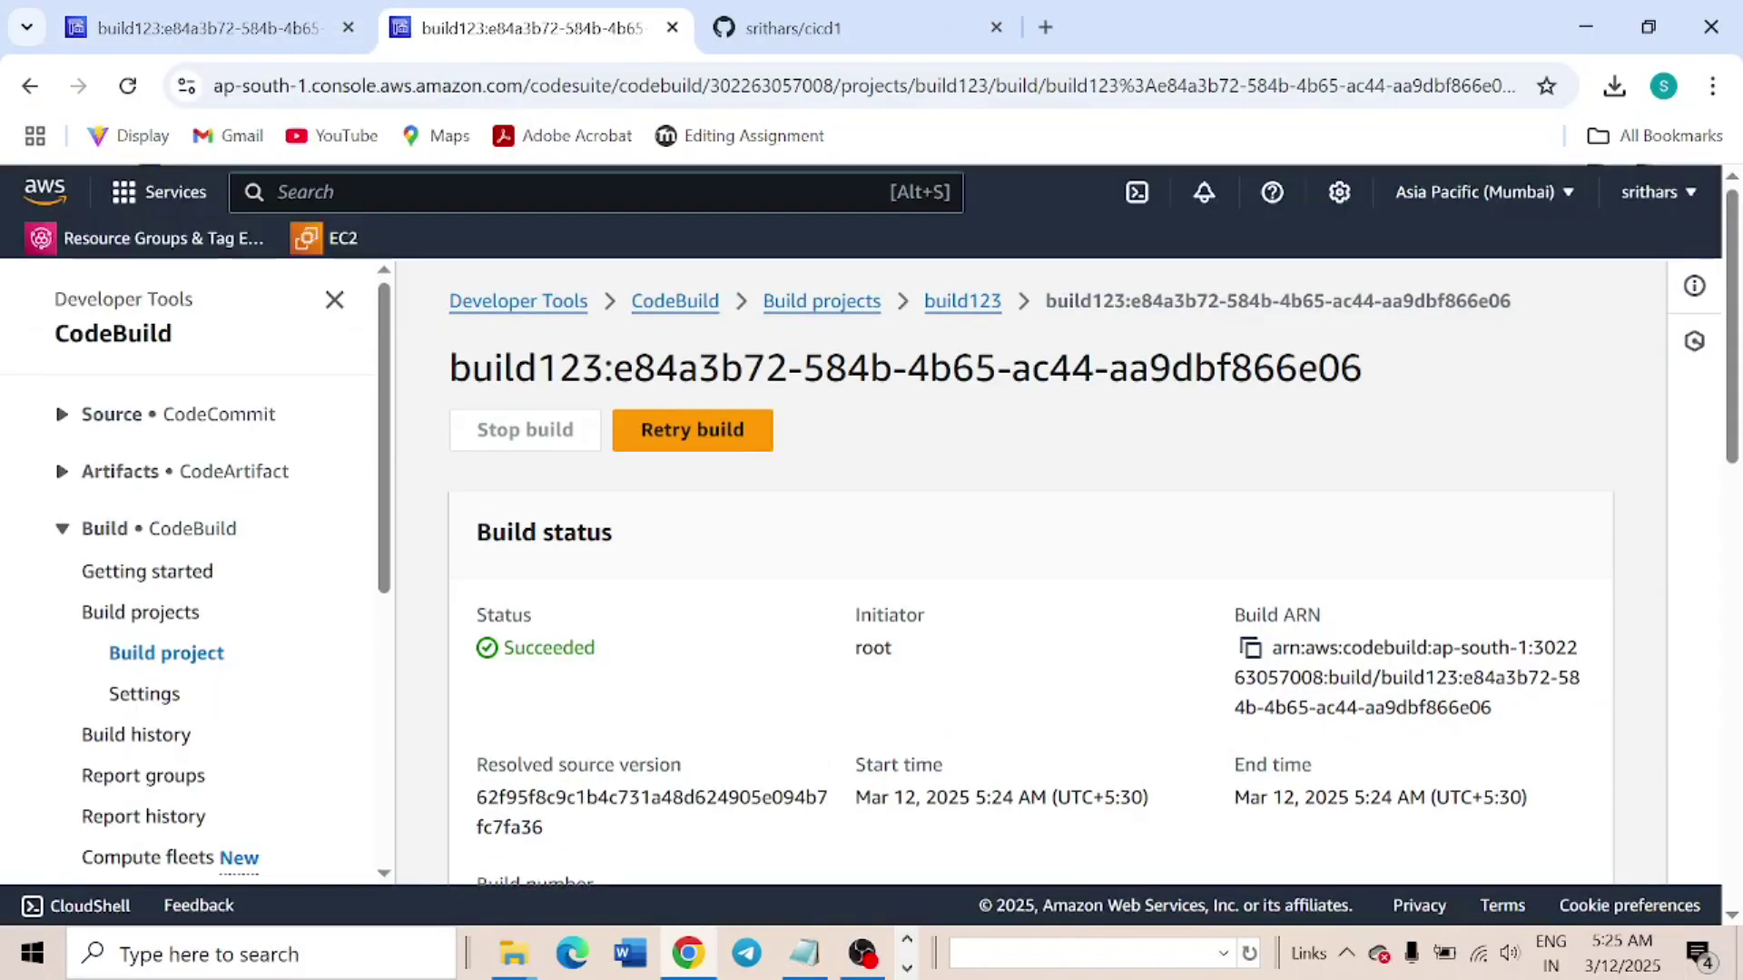
pyautogui.hotkey('alt', 's')
pyautogui.write('iam')
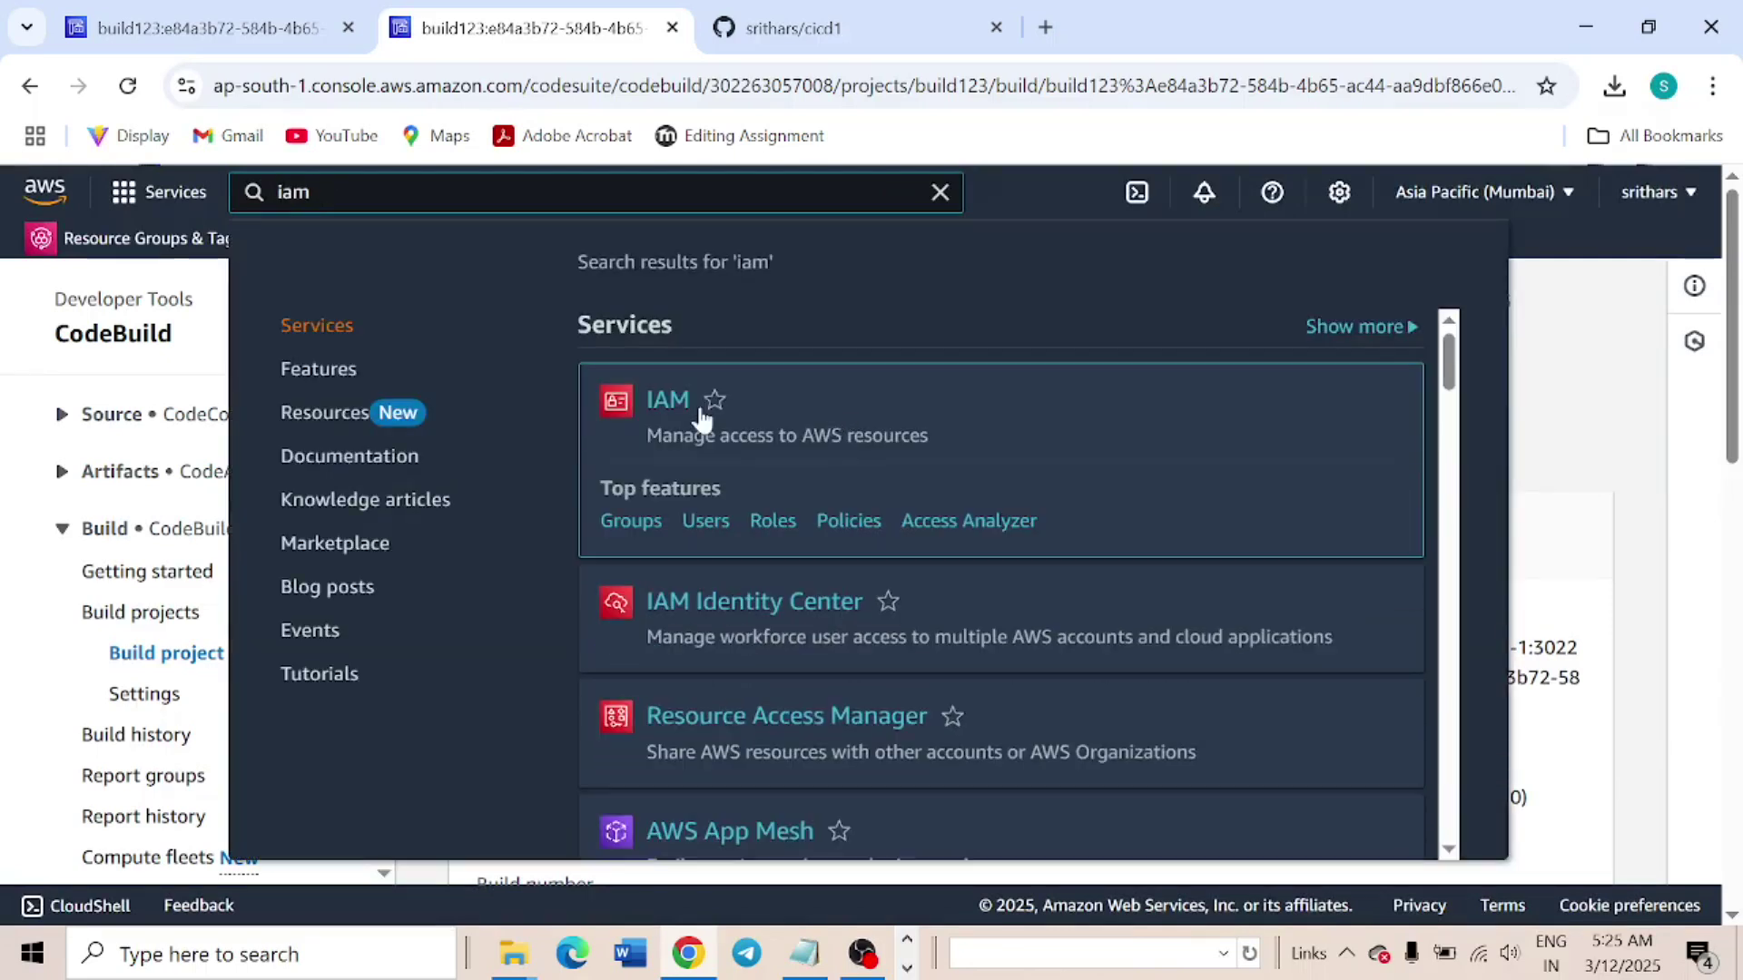
pyautogui.click(669, 397)
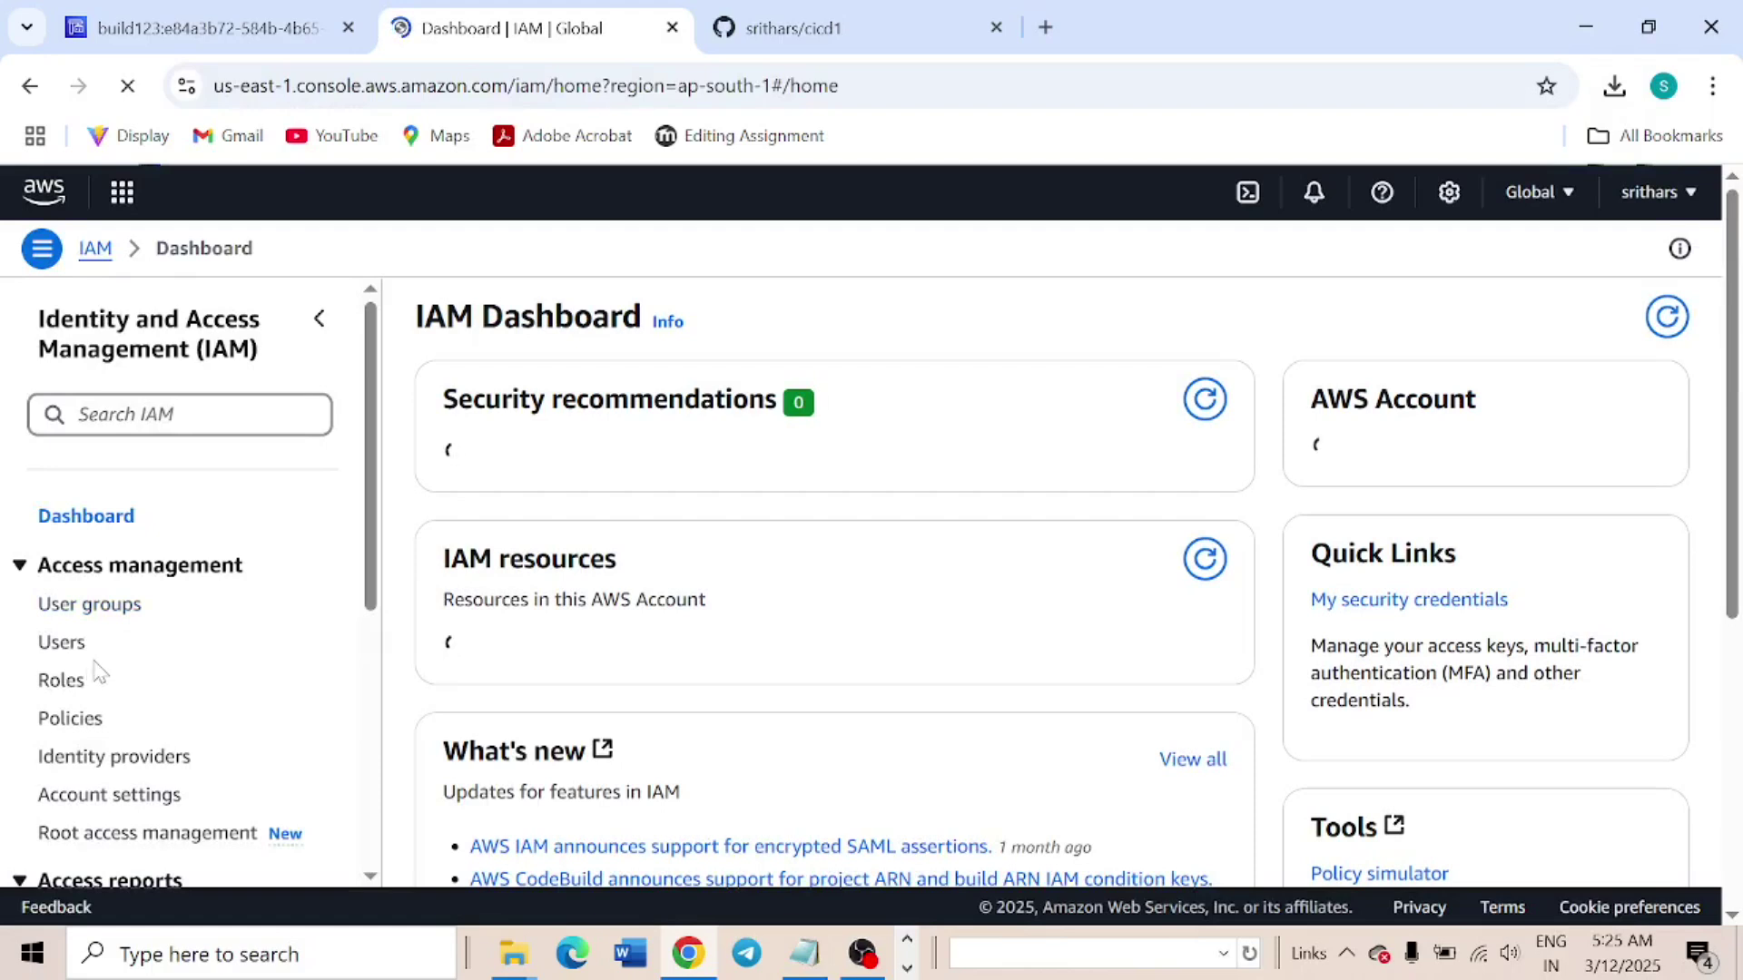
pyautogui.click(72, 737)
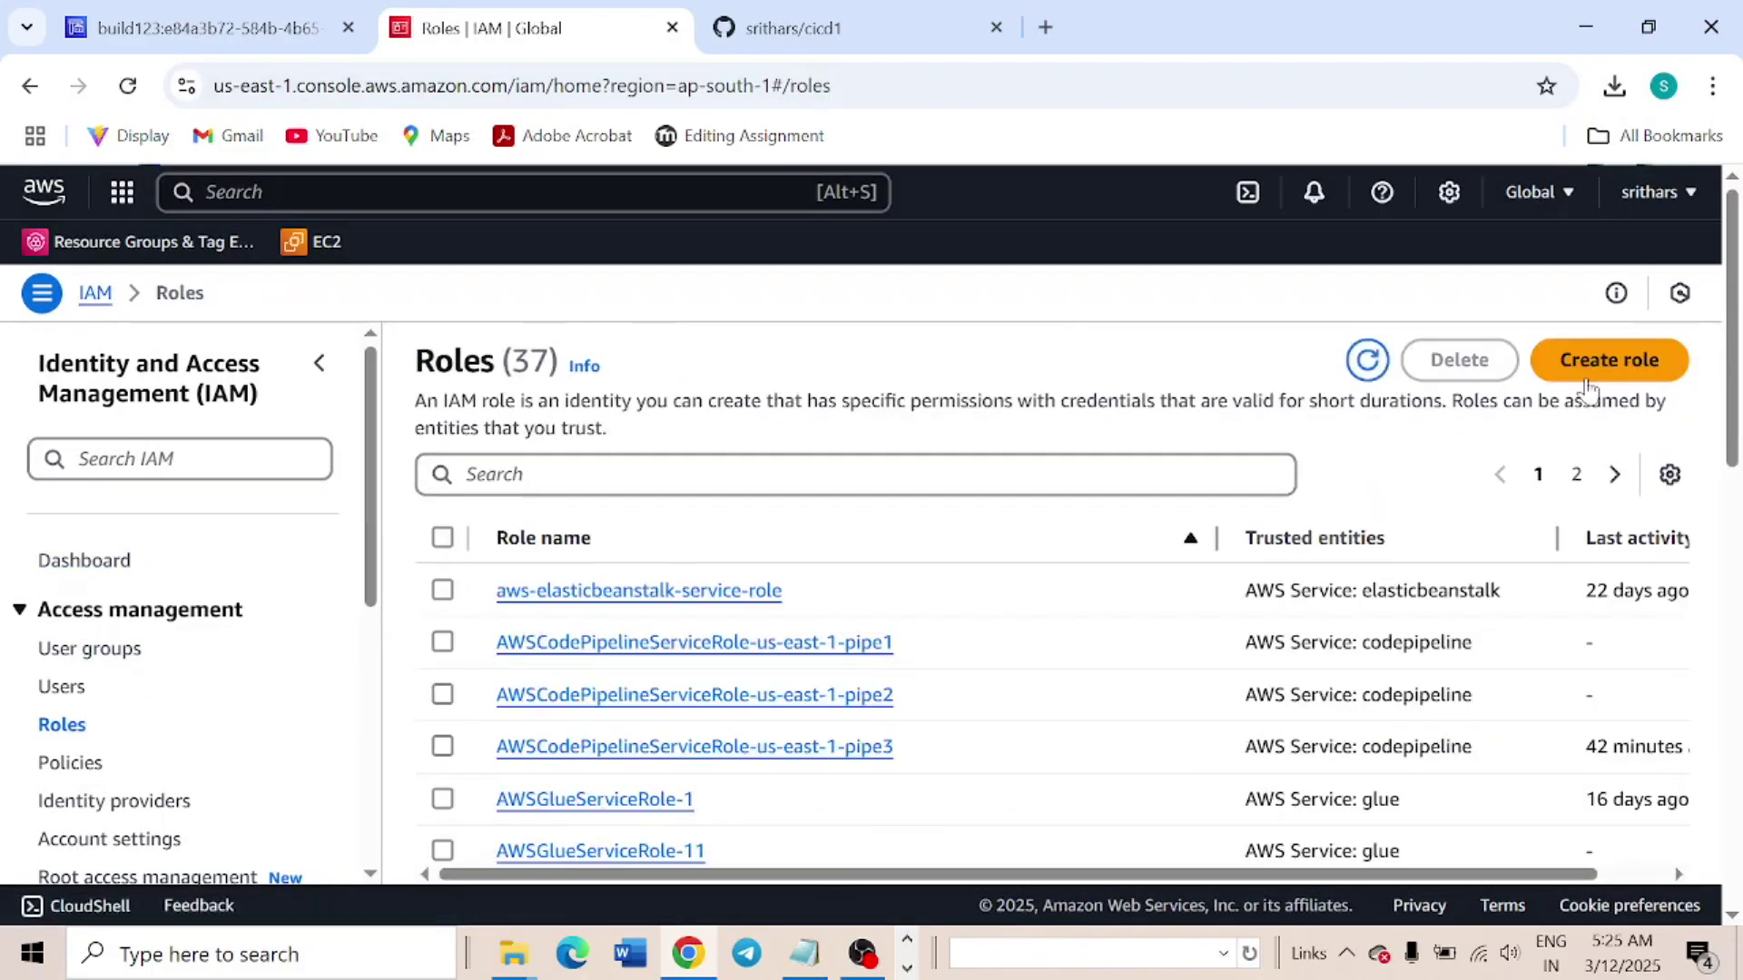
# Start a new IAM role and check the CodeDeploy role entry in the Notepad notes before returning to Chrome
pyautogui.click(1621, 368)
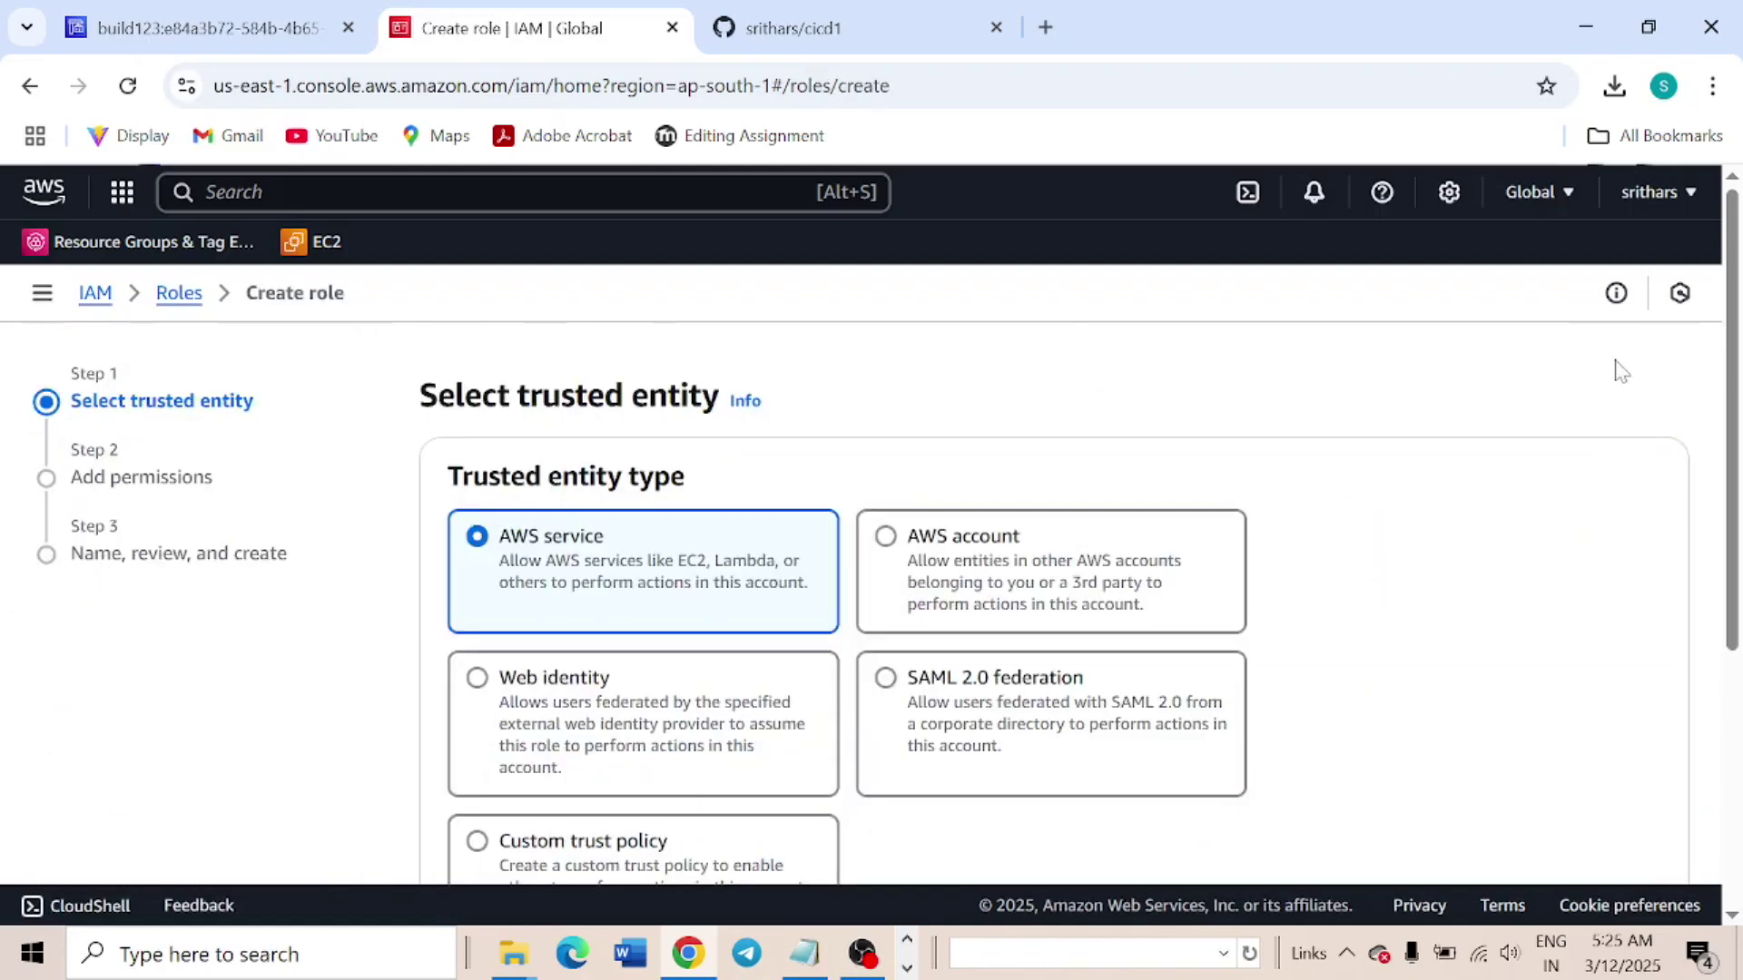
pyautogui.click(817, 954)
pyautogui.click(409, 625)
pyautogui.moveTo(373, 507); pyautogui.dragTo(153, 507)
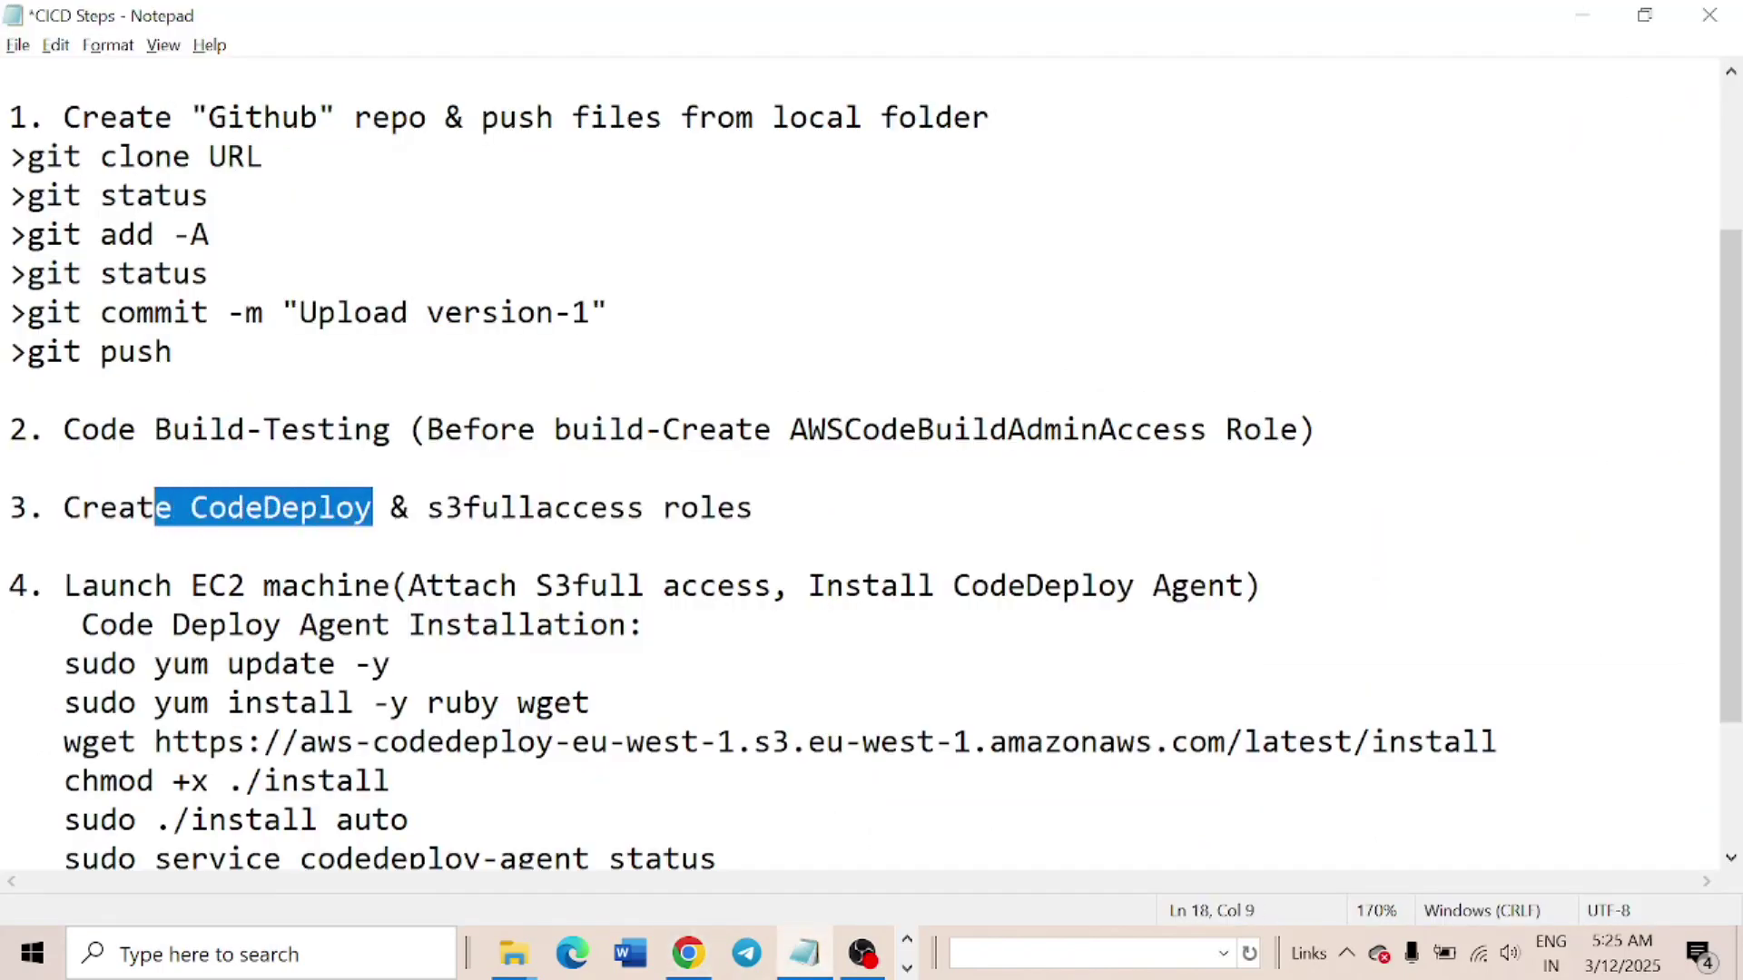
pyautogui.hotkey('alt', 'Tab')
# Keep AWS service as the trusted entity, choose CodeDeploy as the use case and continue to the permissions
pyautogui.scroll(-5, 828, 446)
pyautogui.scroll(5, 828, 446)
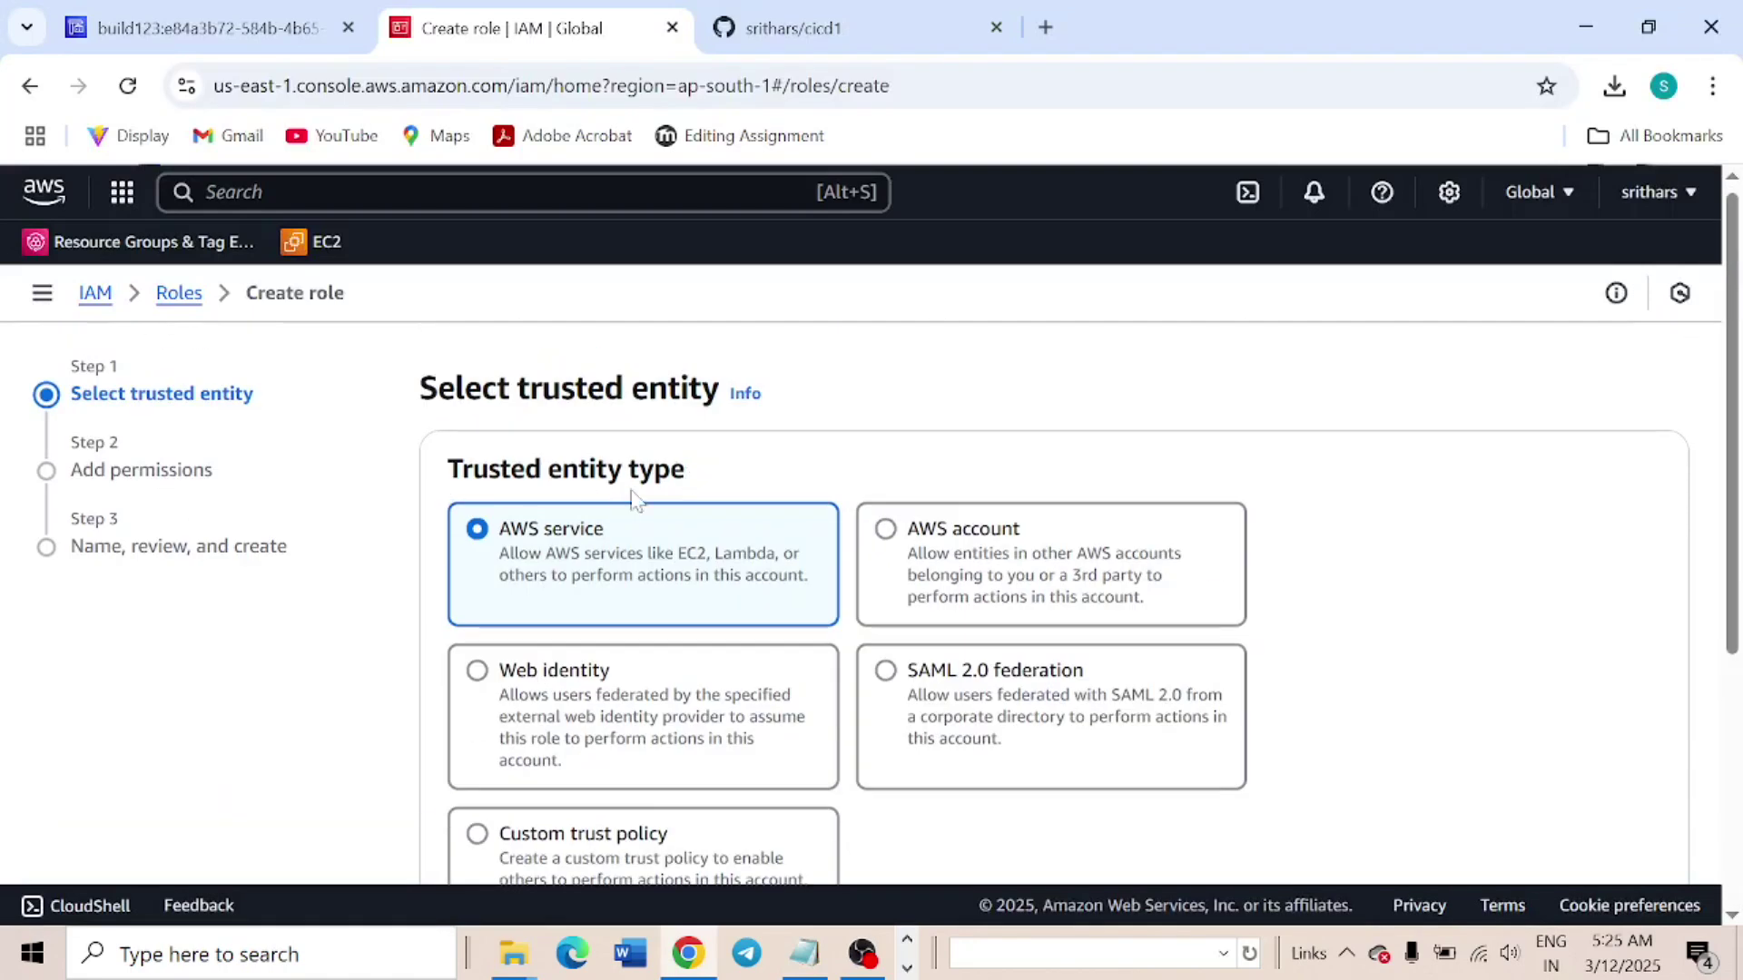
pyautogui.scroll(-5, 597, 588)
pyautogui.click(573, 715)
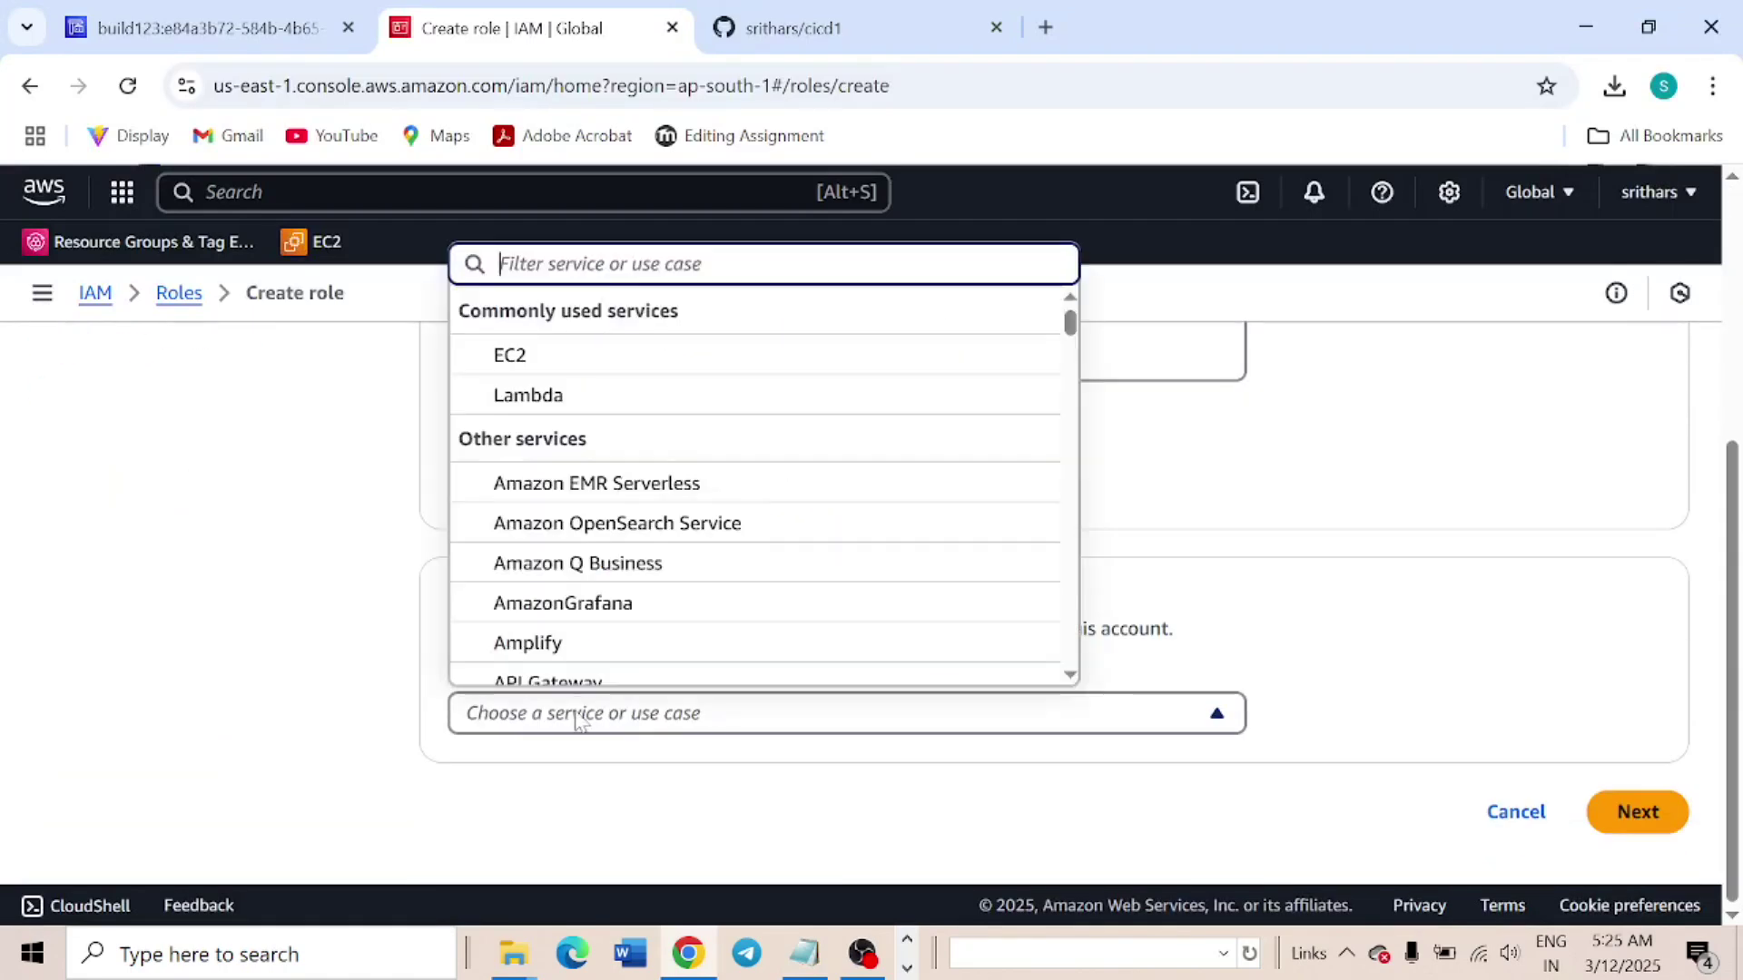
pyautogui.write('dep')
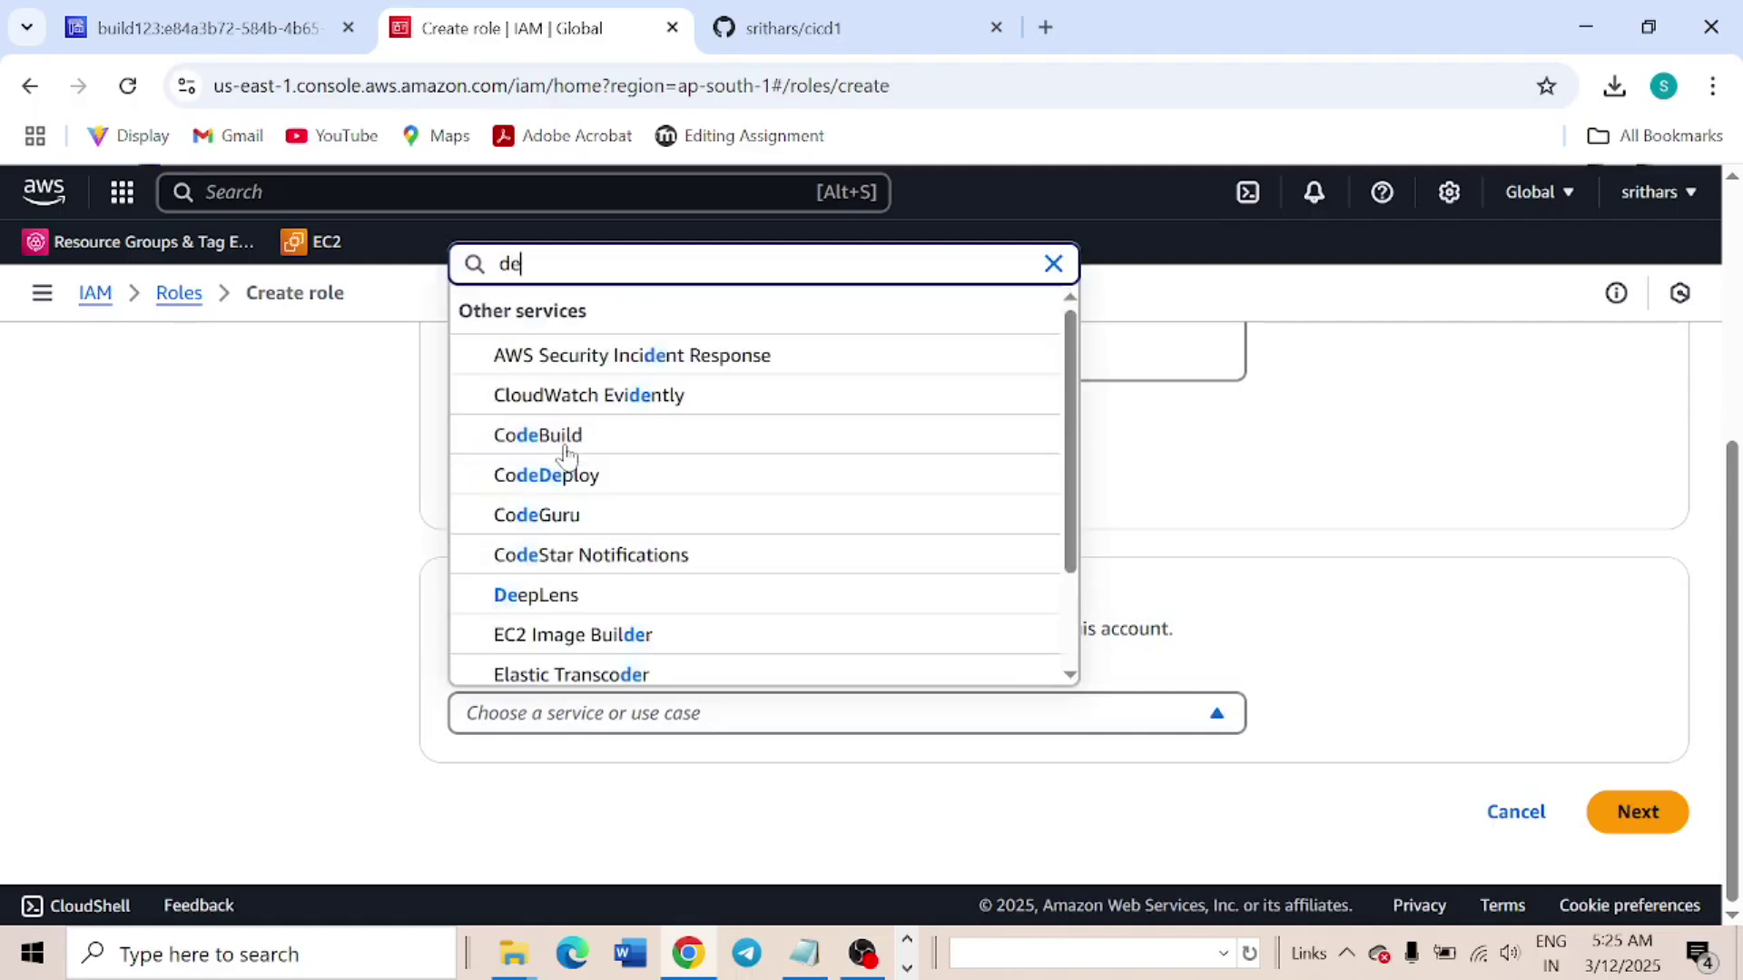
pyautogui.click(568, 663)
pyautogui.scroll(-4, 1680, 780)
pyautogui.click(1653, 820)
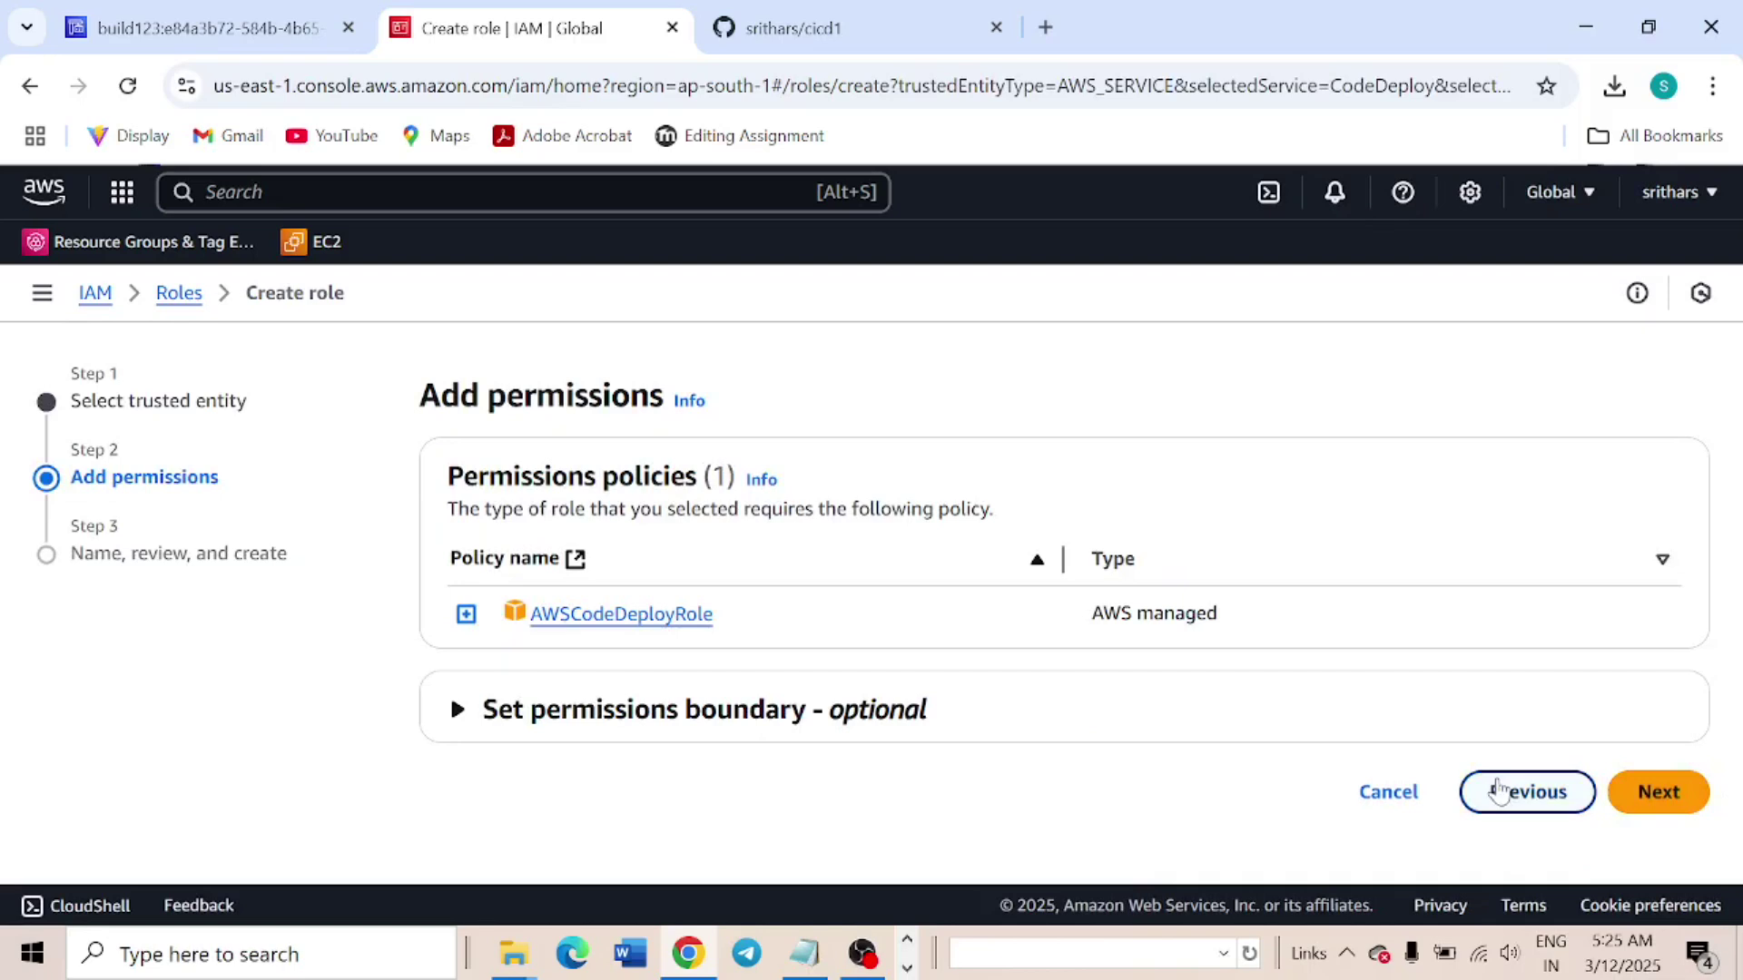
# Accept the AWSCodeDeployRole policy, name the role deploy123, create it and dismiss the creation notice
pyautogui.click(1661, 793)
pyautogui.click(466, 595)
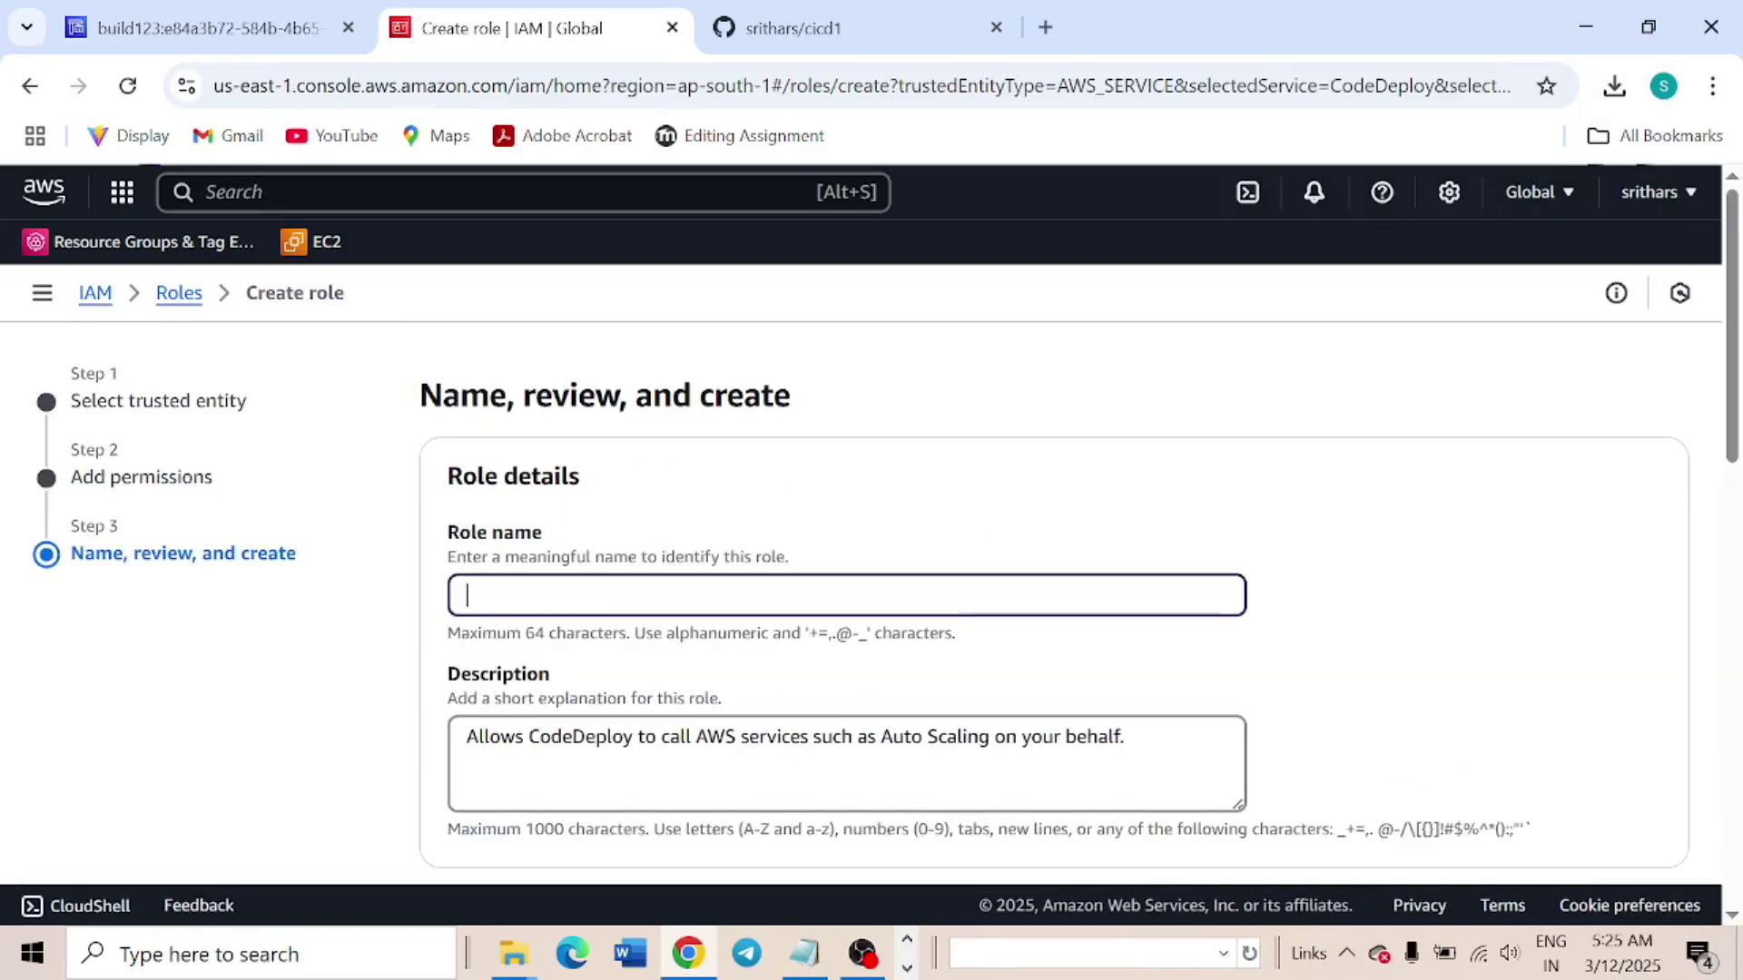
pyautogui.write('deploy2')
pyautogui.hotkey('ctrl', 'a')
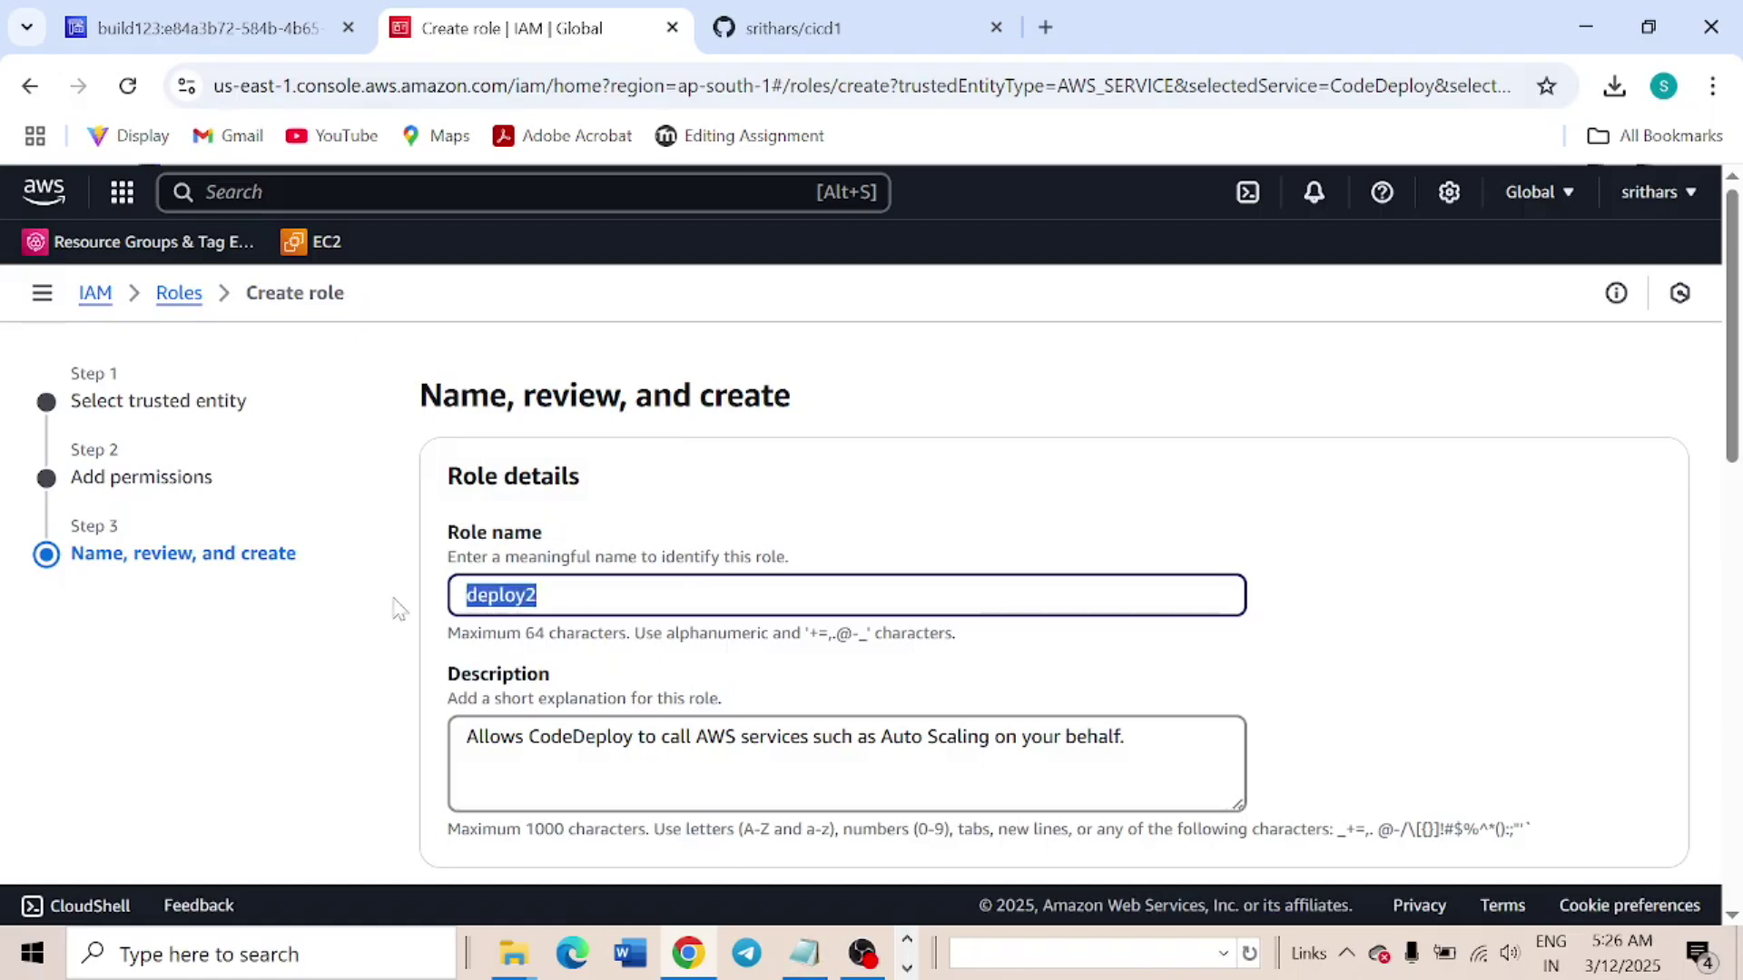
pyautogui.press('Right')
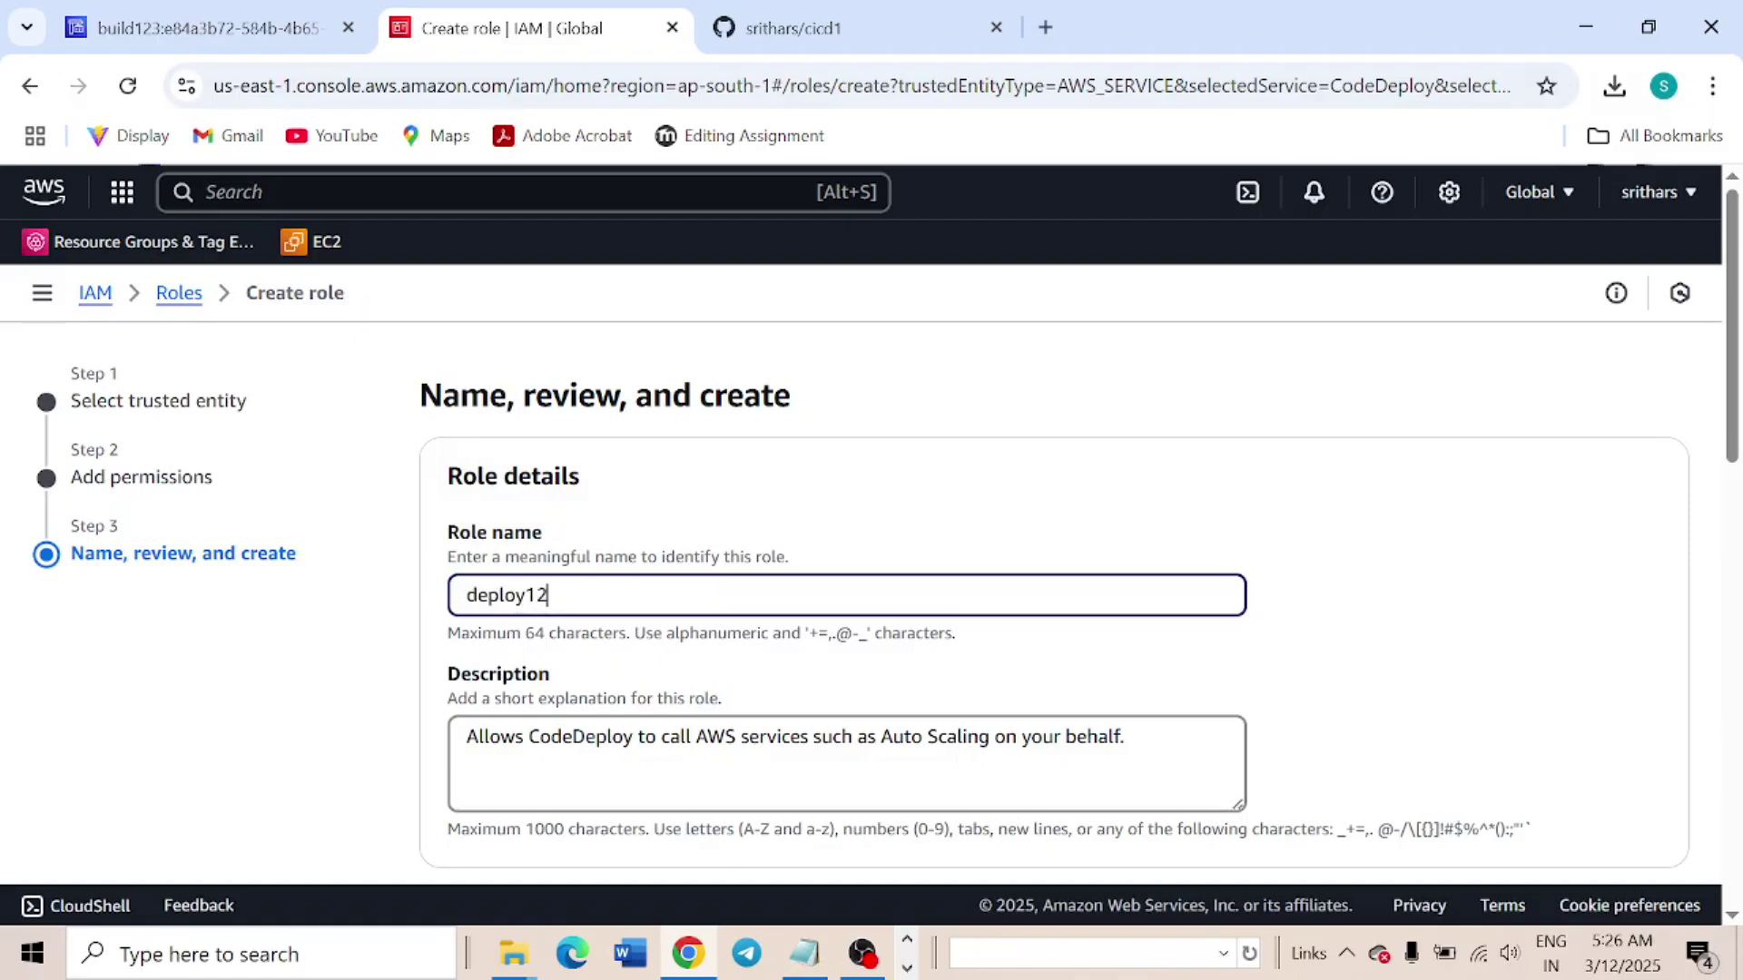
pyautogui.hotkey('ctrl', 'a')
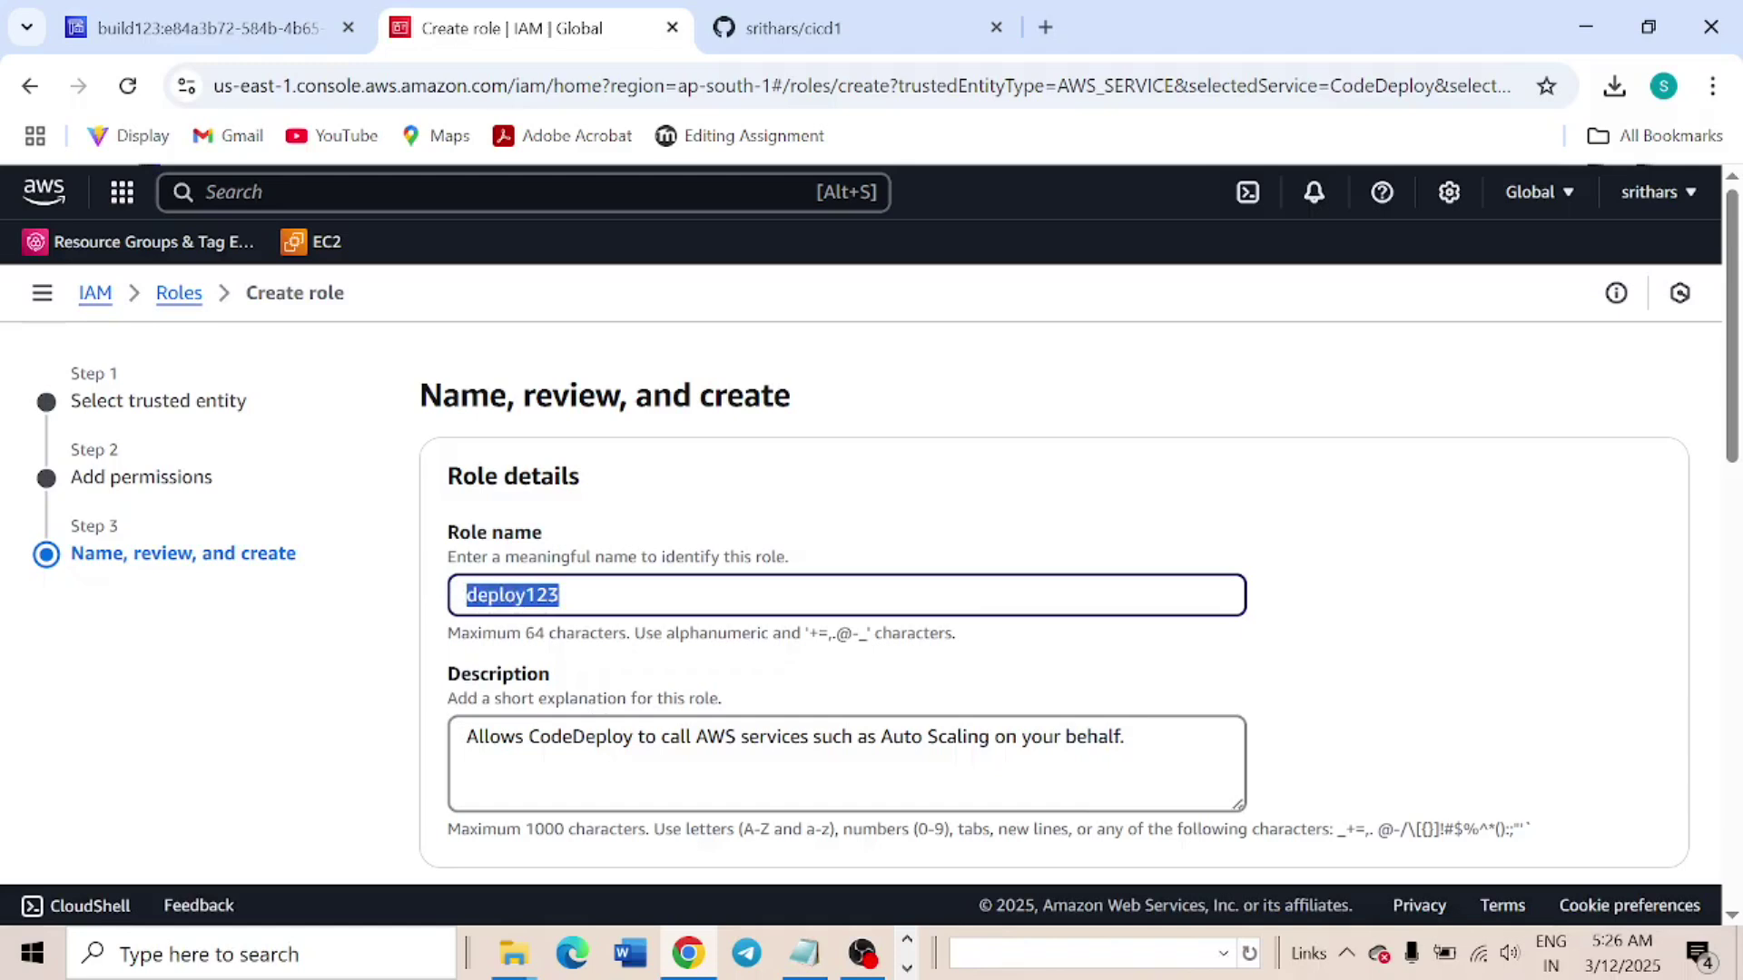
pyautogui.scroll(-10, 1276, 603)
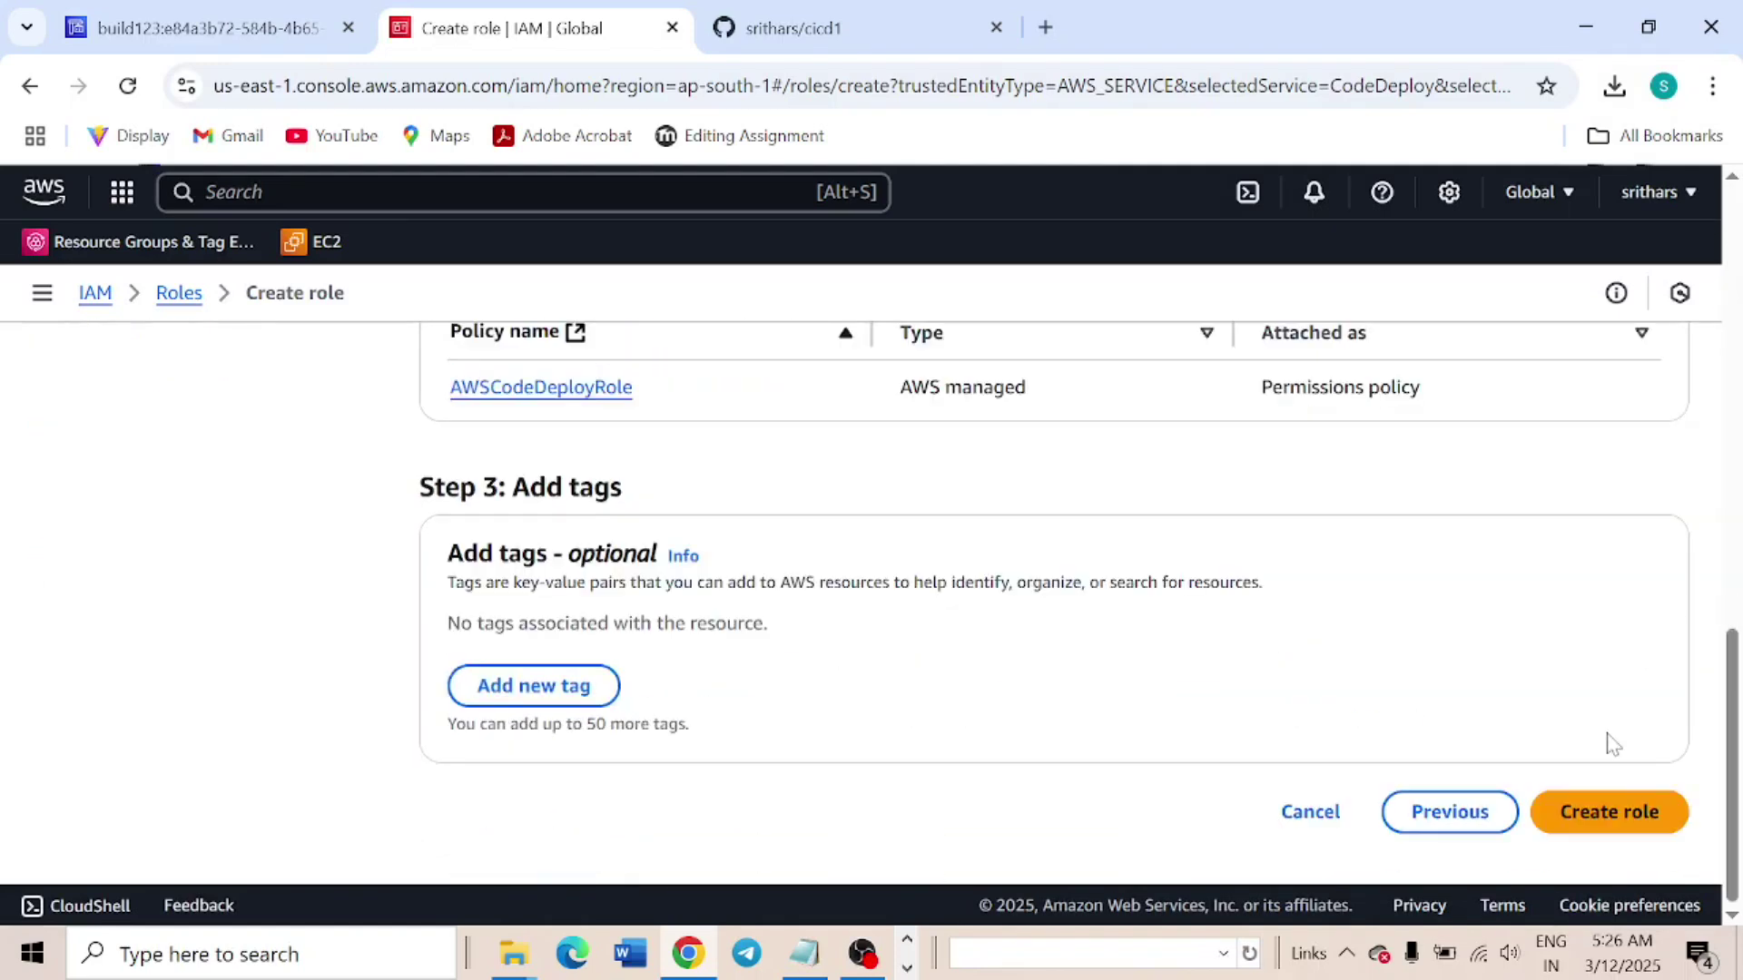
pyautogui.click(1620, 833)
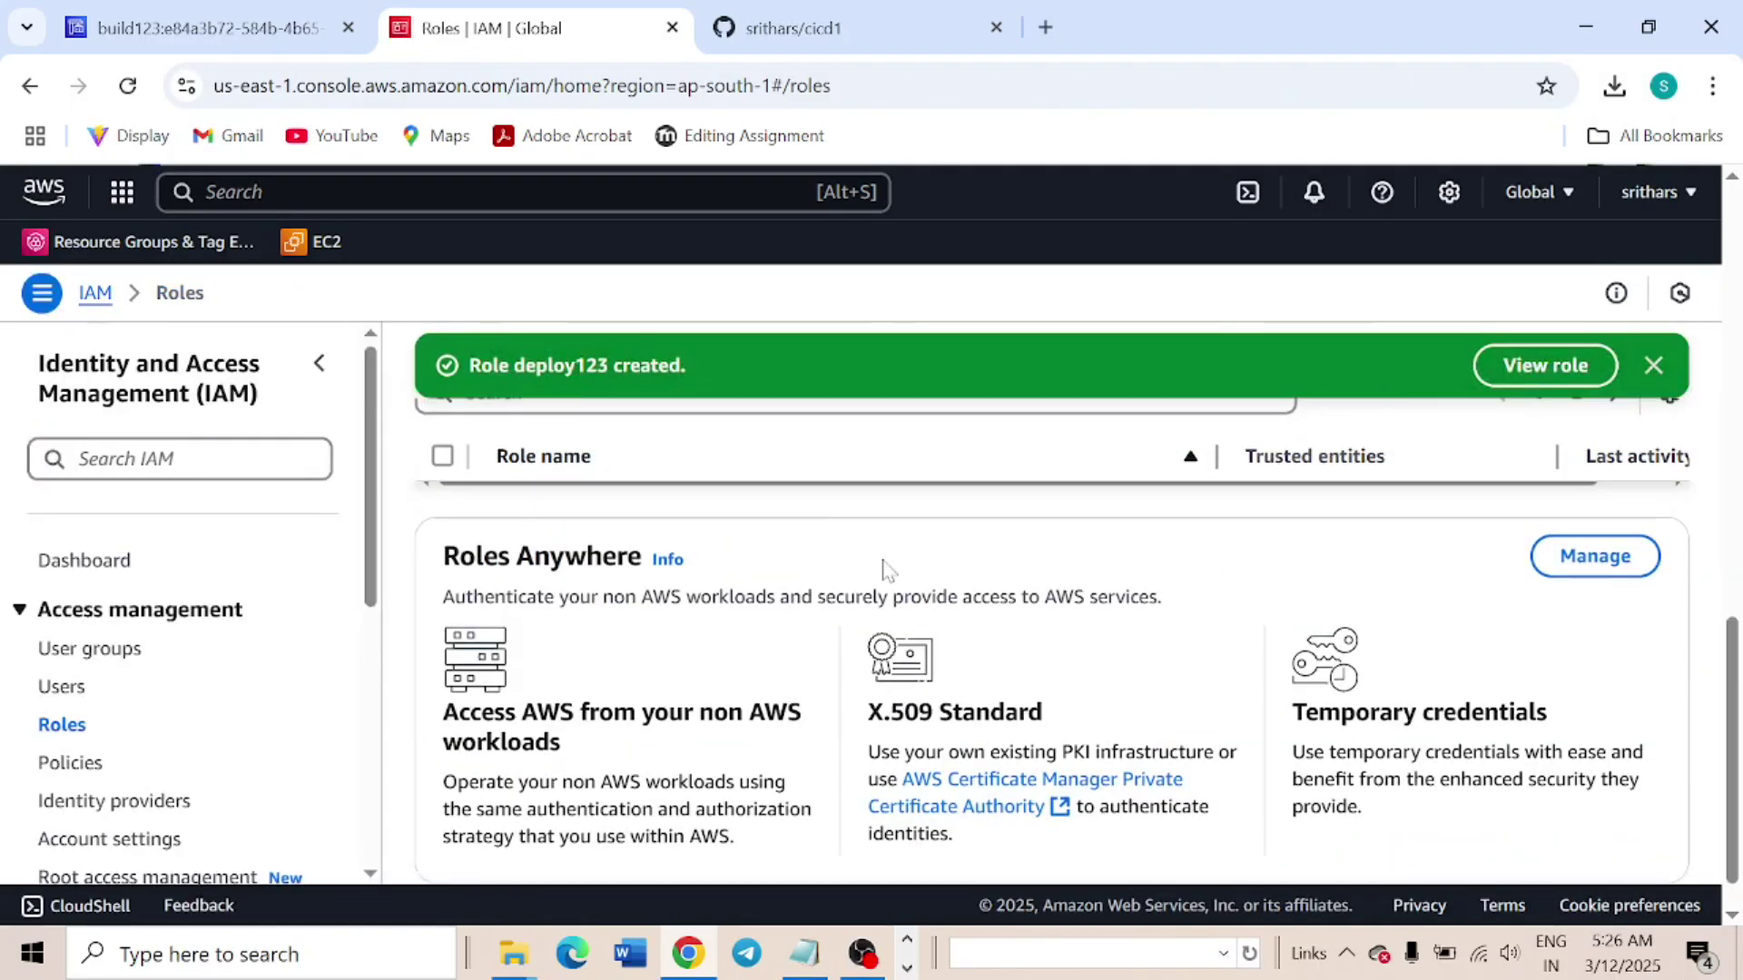
pyautogui.click(1654, 364)
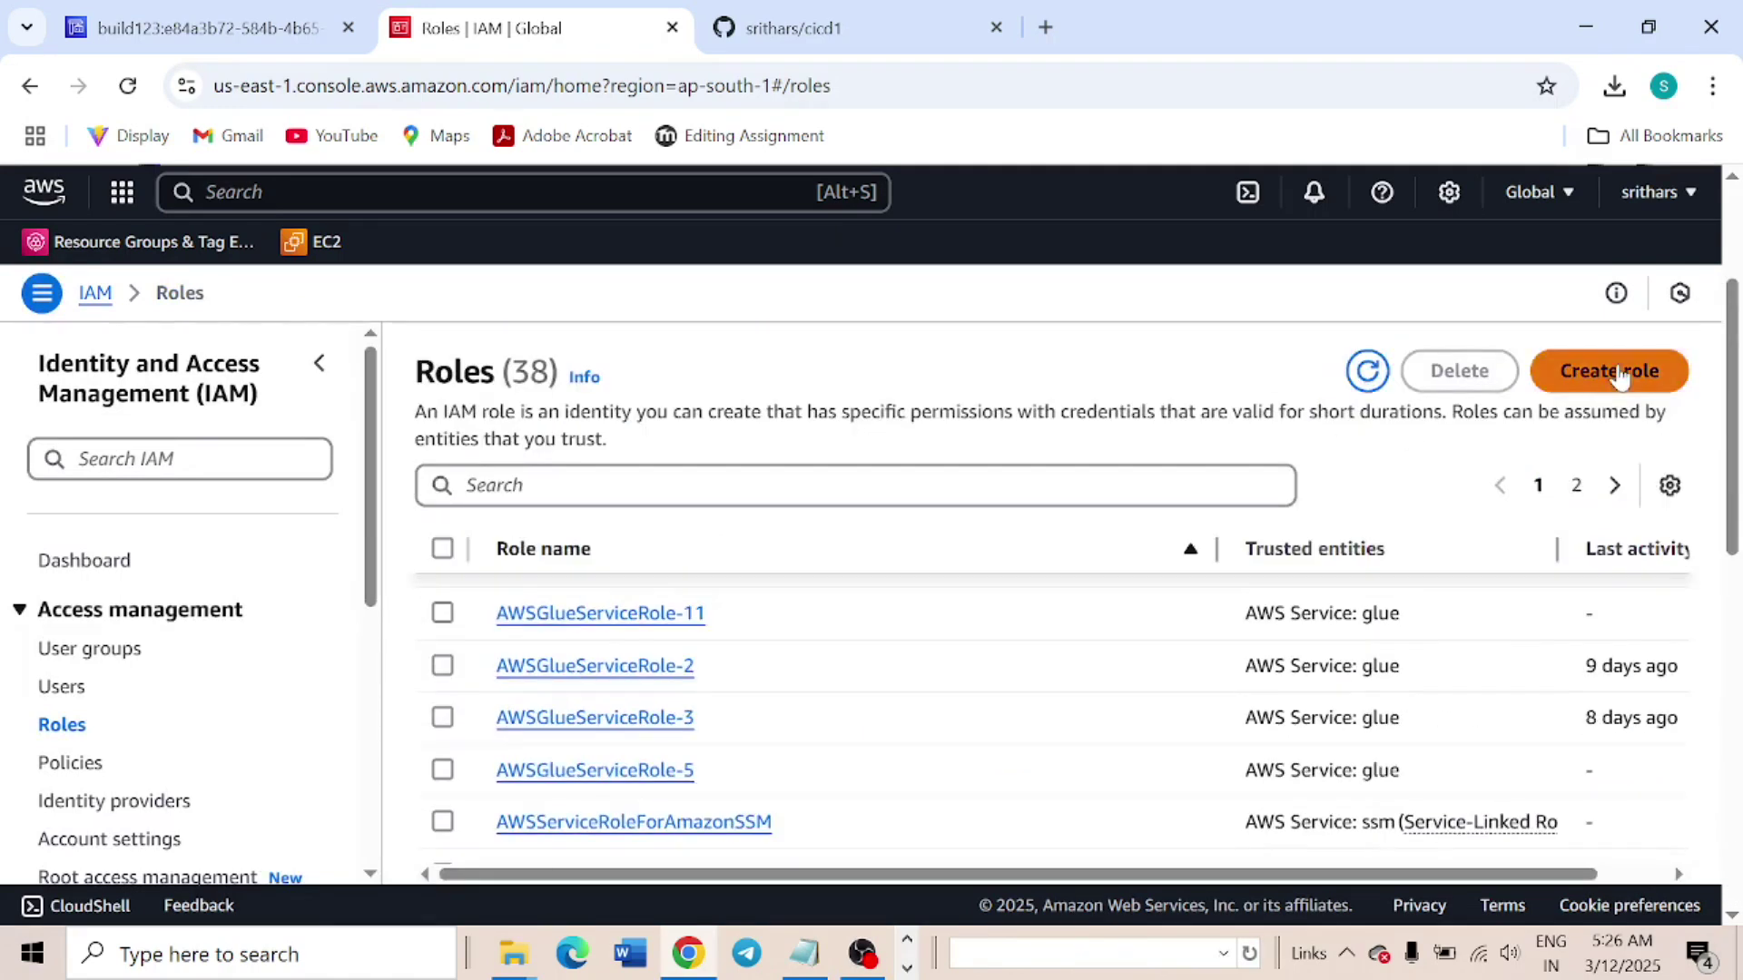
# Start another IAM role with AWS service as the trusted entity and EC2 as the use case
pyautogui.click(1611, 372)
pyautogui.scroll(3, 724, 610)
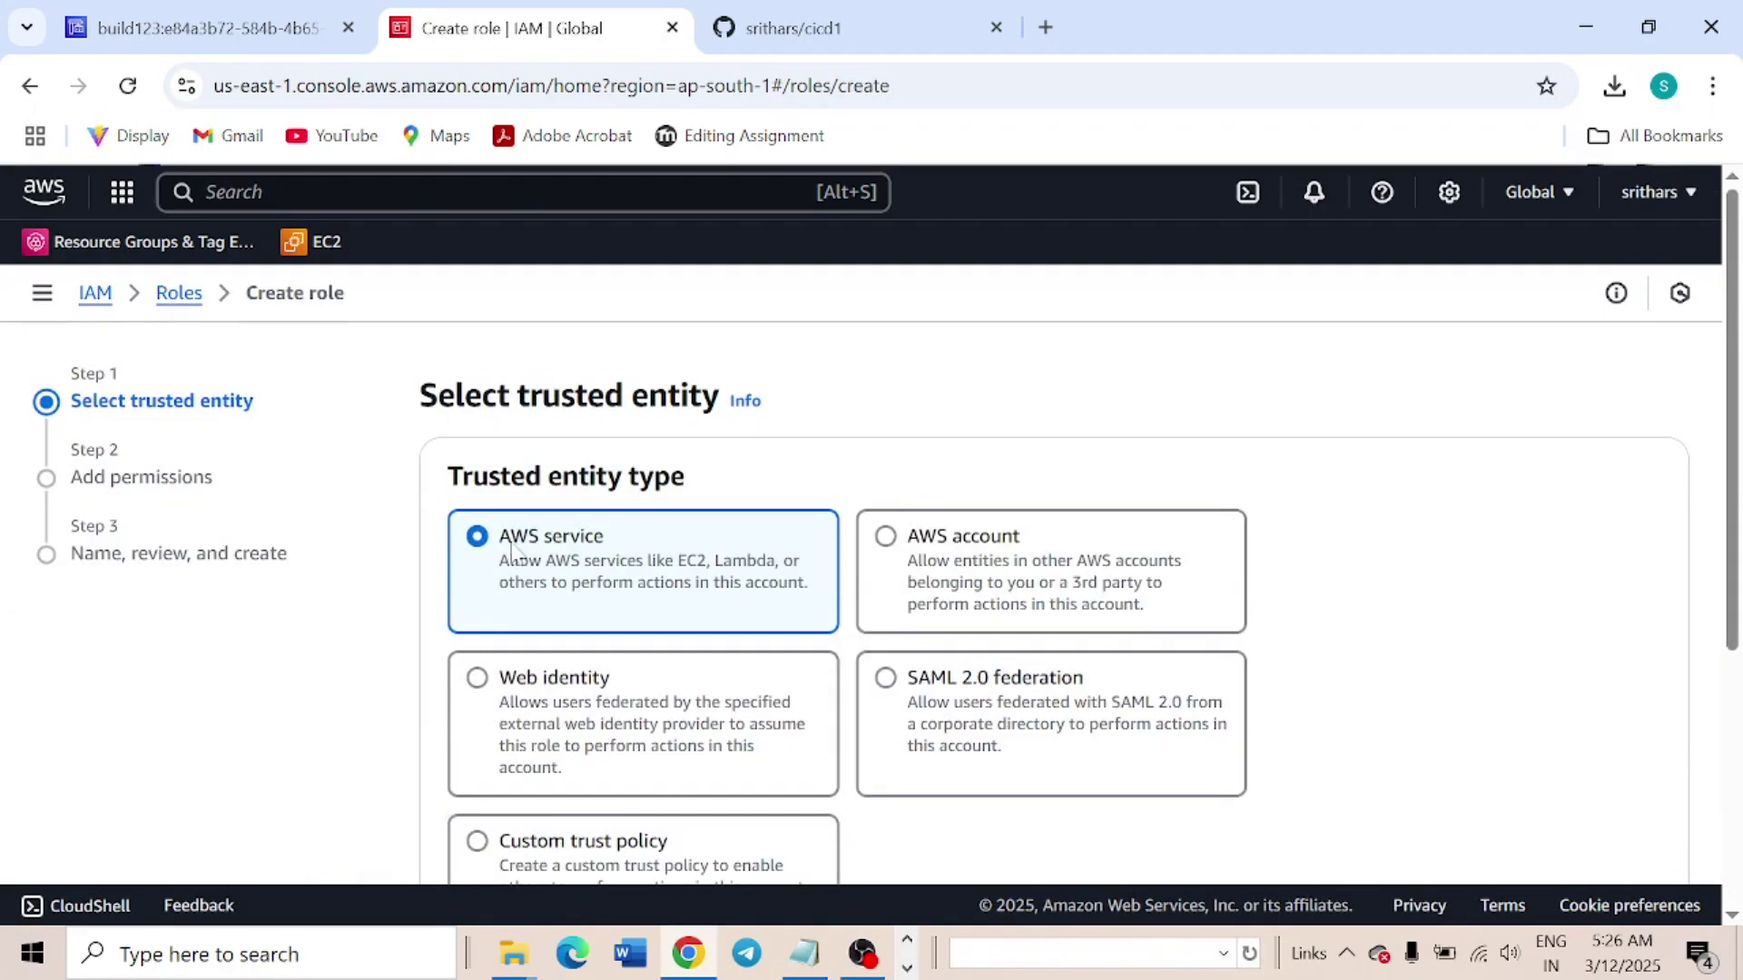
pyautogui.moveTo(507, 537); pyautogui.dragTo(624, 550)
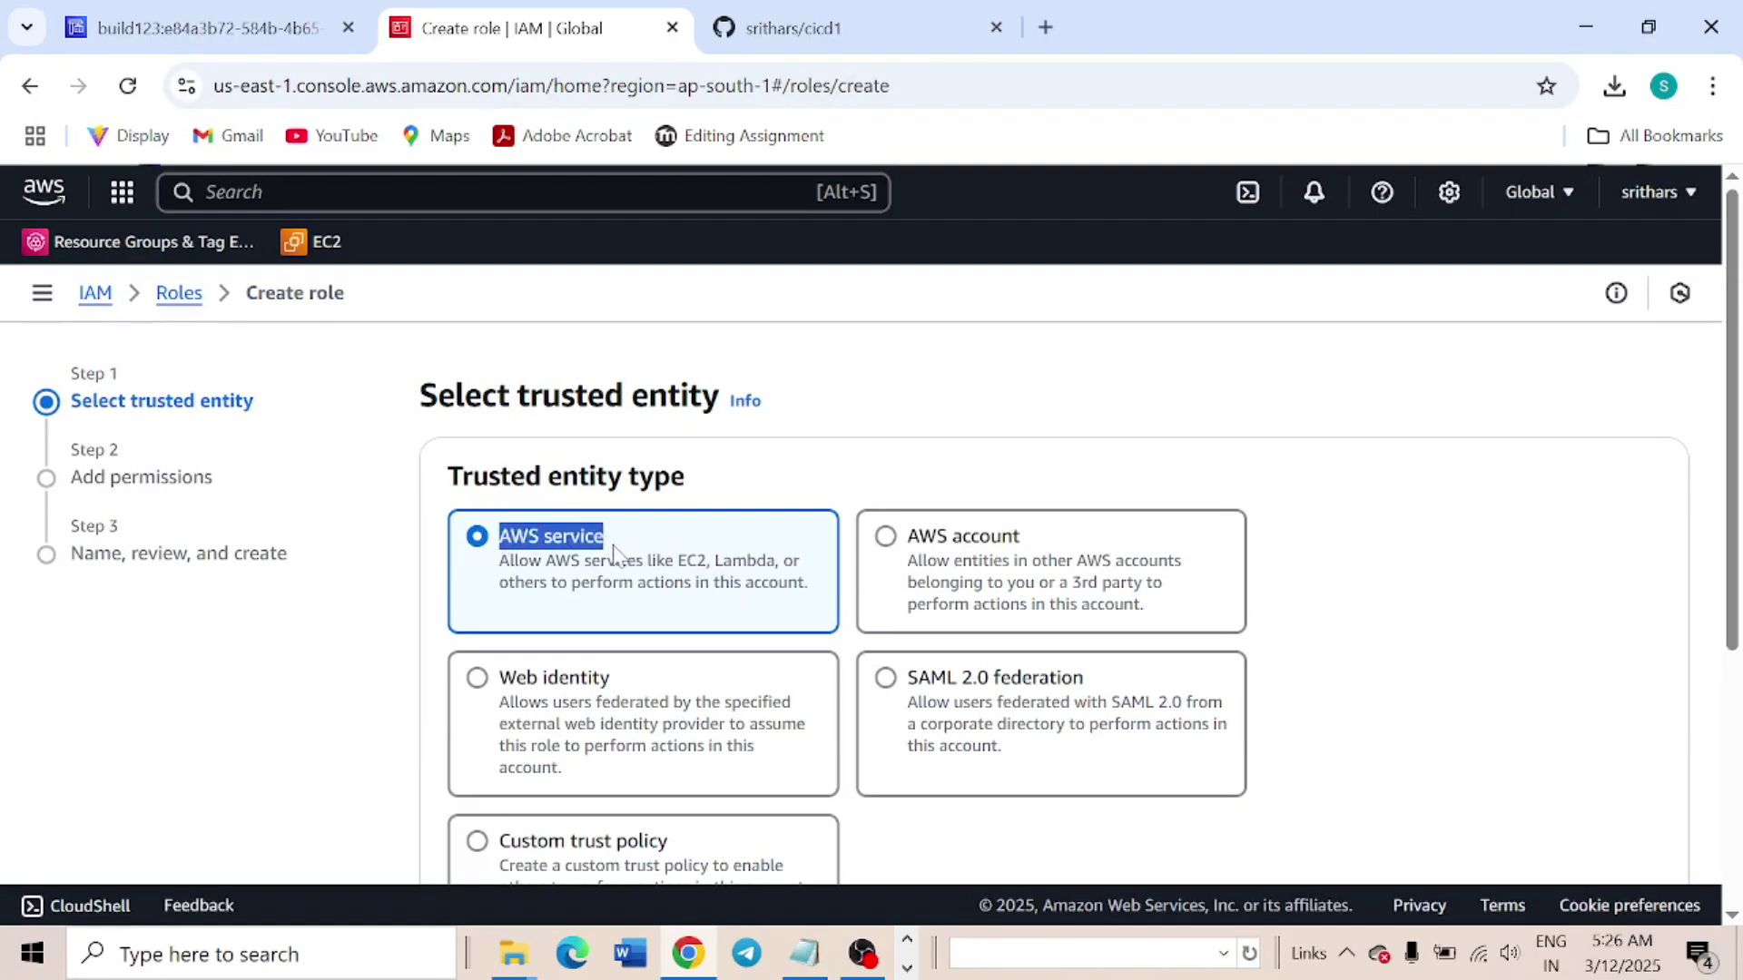
pyautogui.scroll(-5, 616, 553)
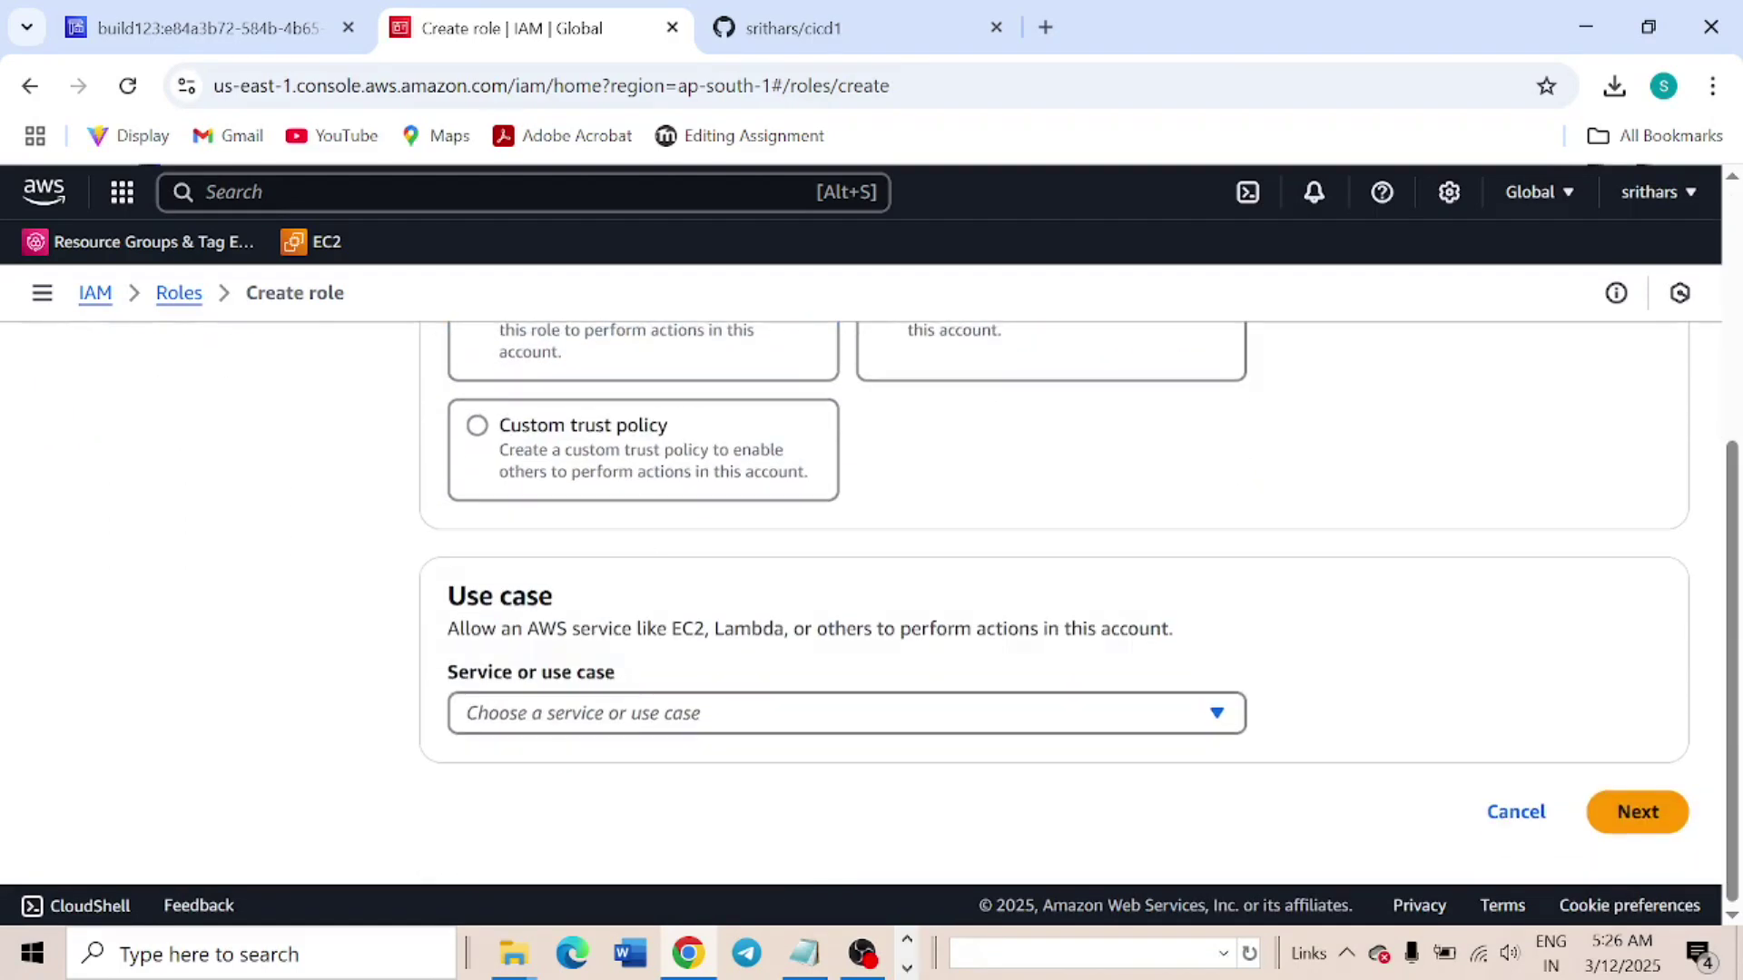
pyautogui.click(607, 726)
pyautogui.click(521, 355)
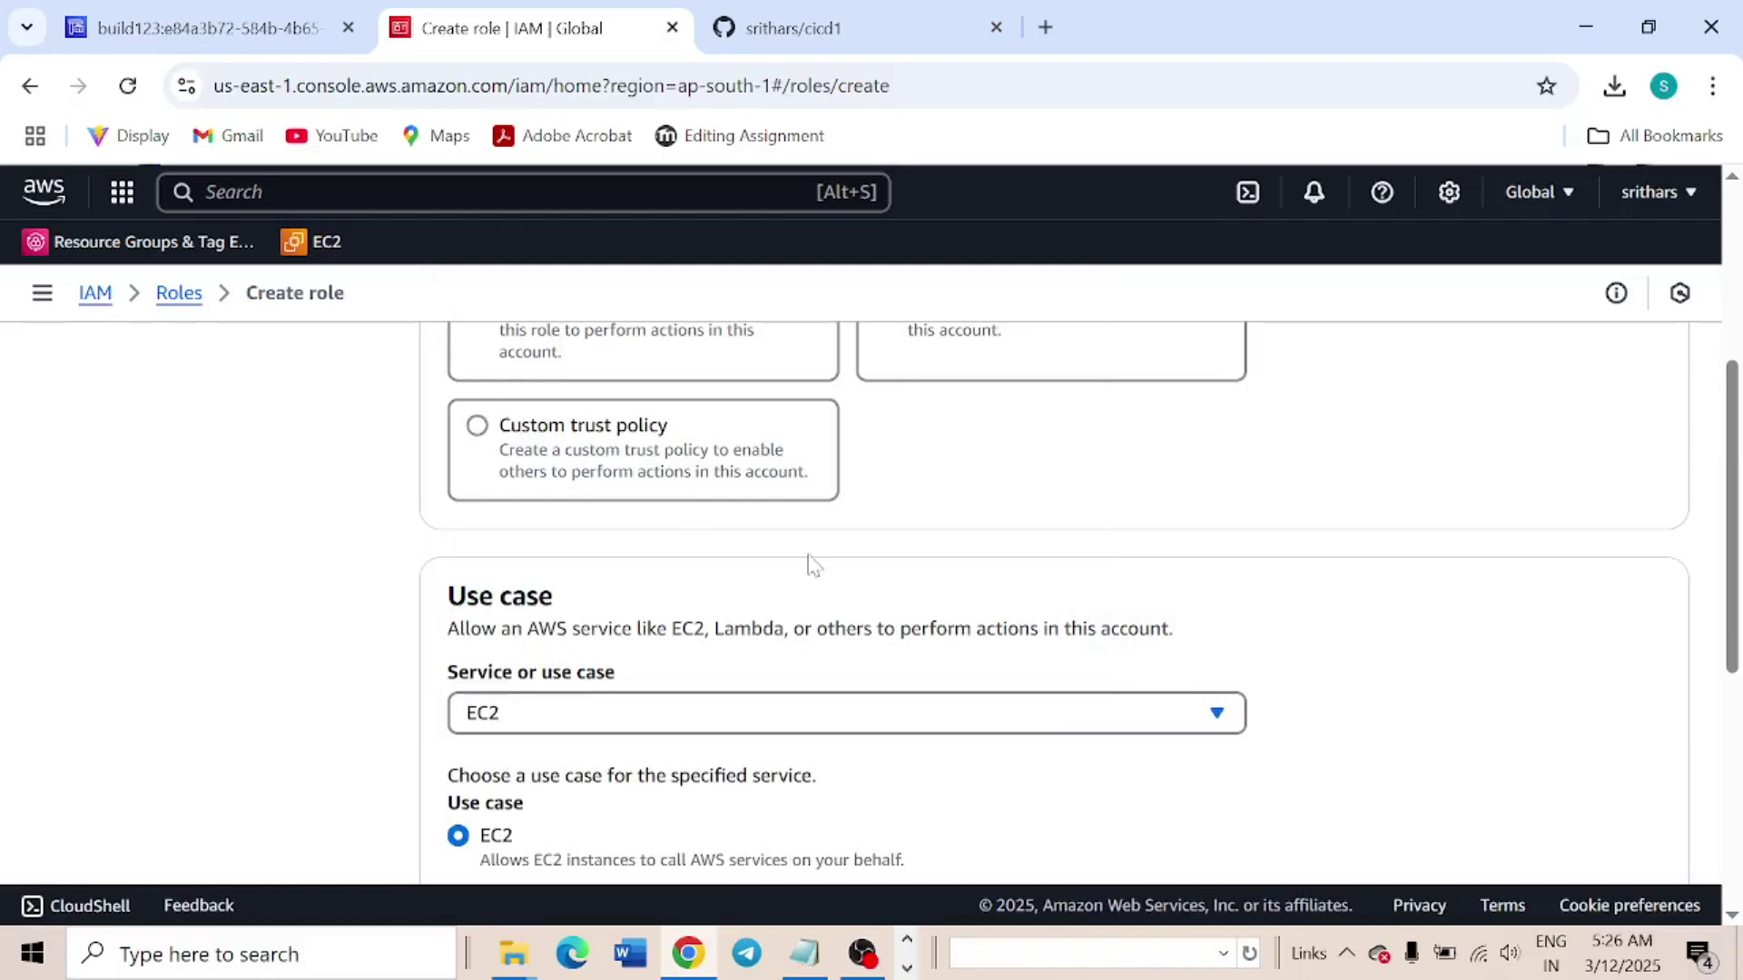
pyautogui.scroll(-5, 767, 677)
pyautogui.scroll(3, 814, 599)
pyautogui.scroll(-3, 1412, 763)
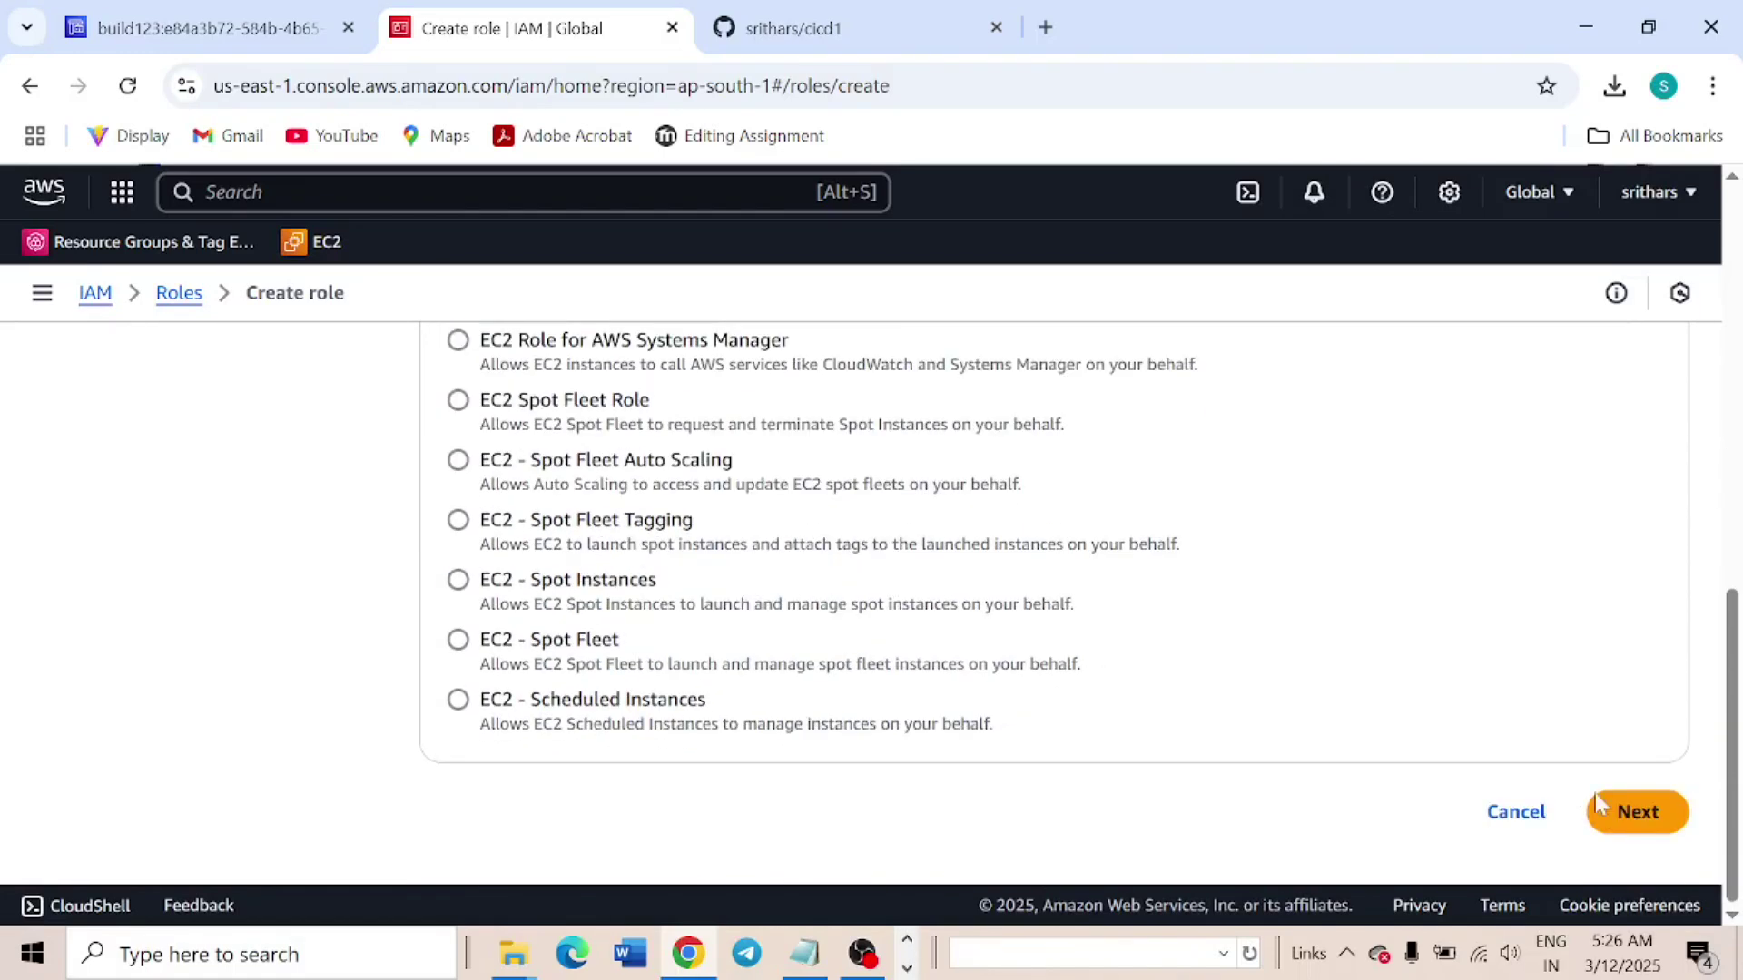
# Find the AmazonS3FullAccess policy by filtering for s3full, attach it to the EC2 role and continue to the review
pyautogui.click(626, 595)
pyautogui.write('s3full')
pyautogui.click(475, 709)
pyautogui.scroll(-1, 1050, 624)
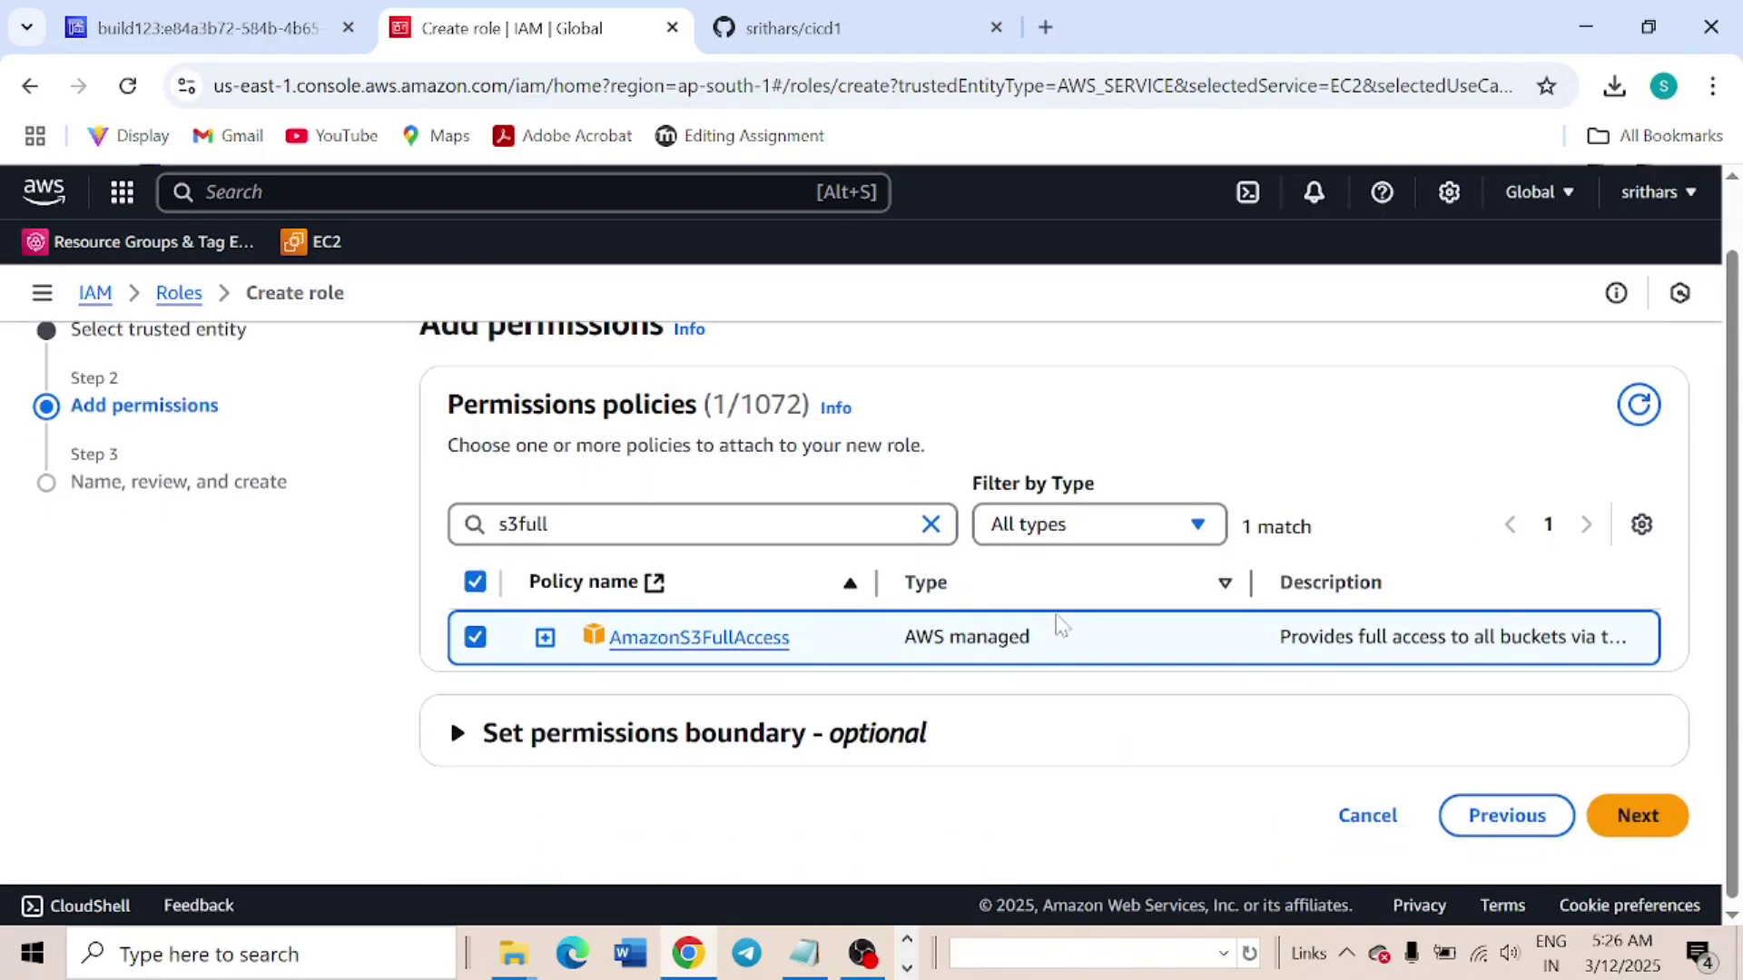
pyautogui.click(1637, 828)
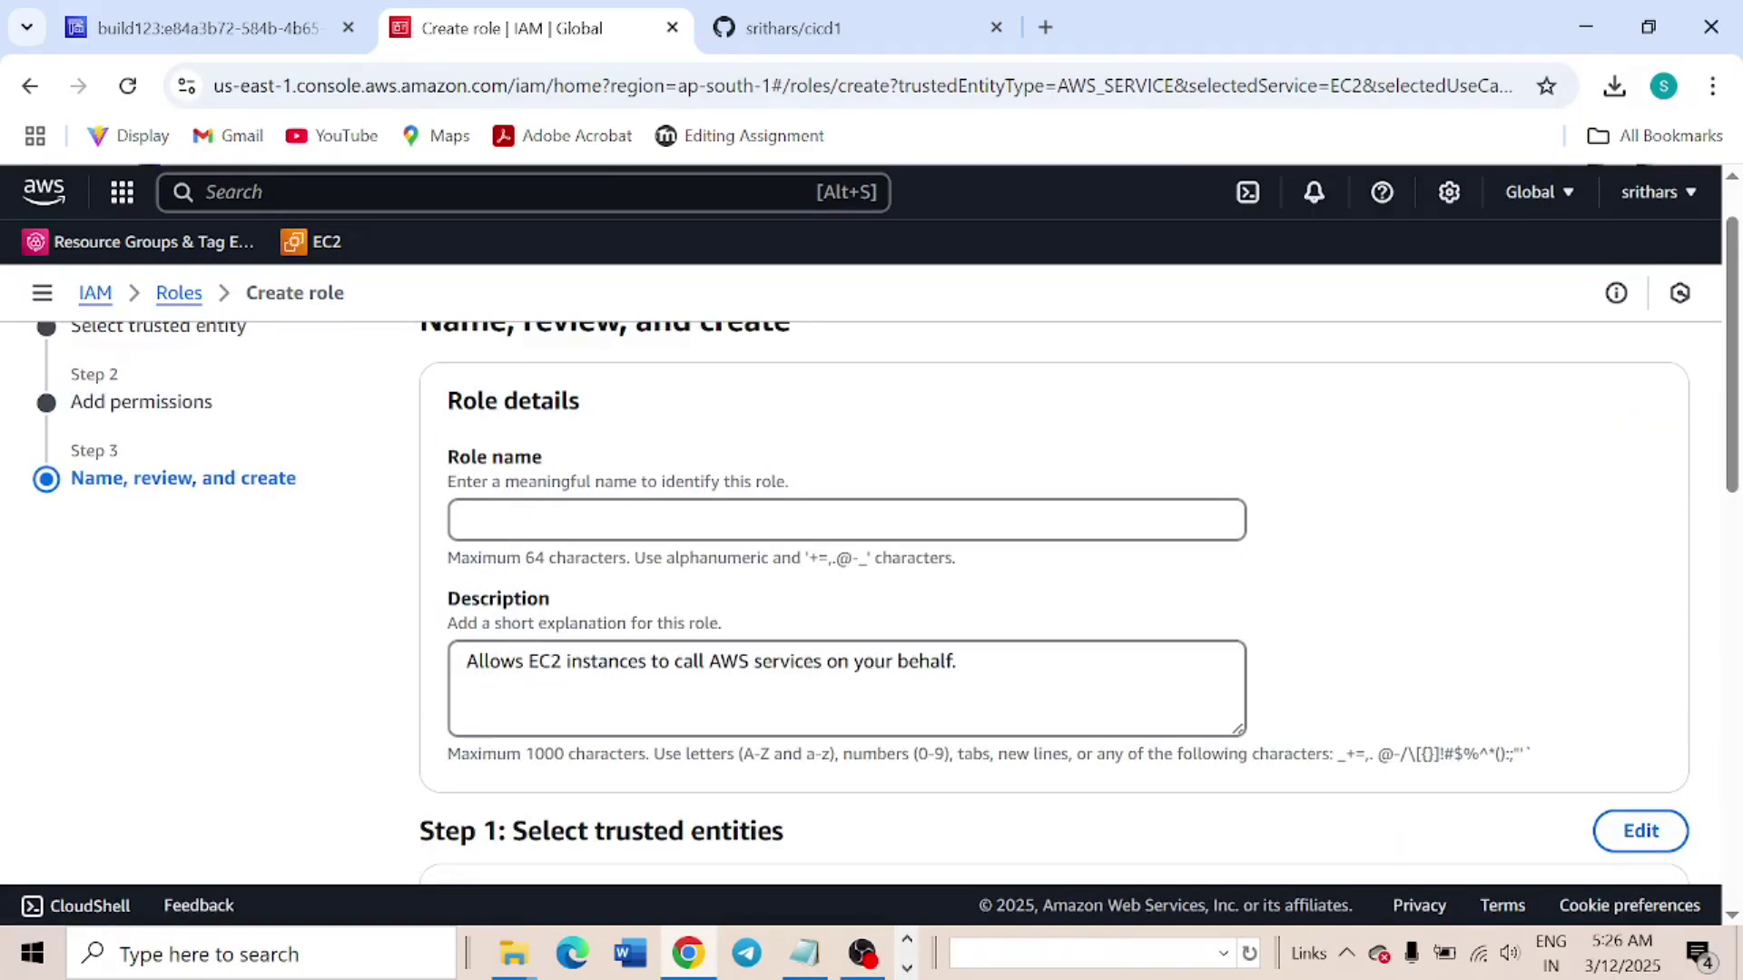
# Name the EC2 role s3full123 and create it
pyautogui.click(544, 520)
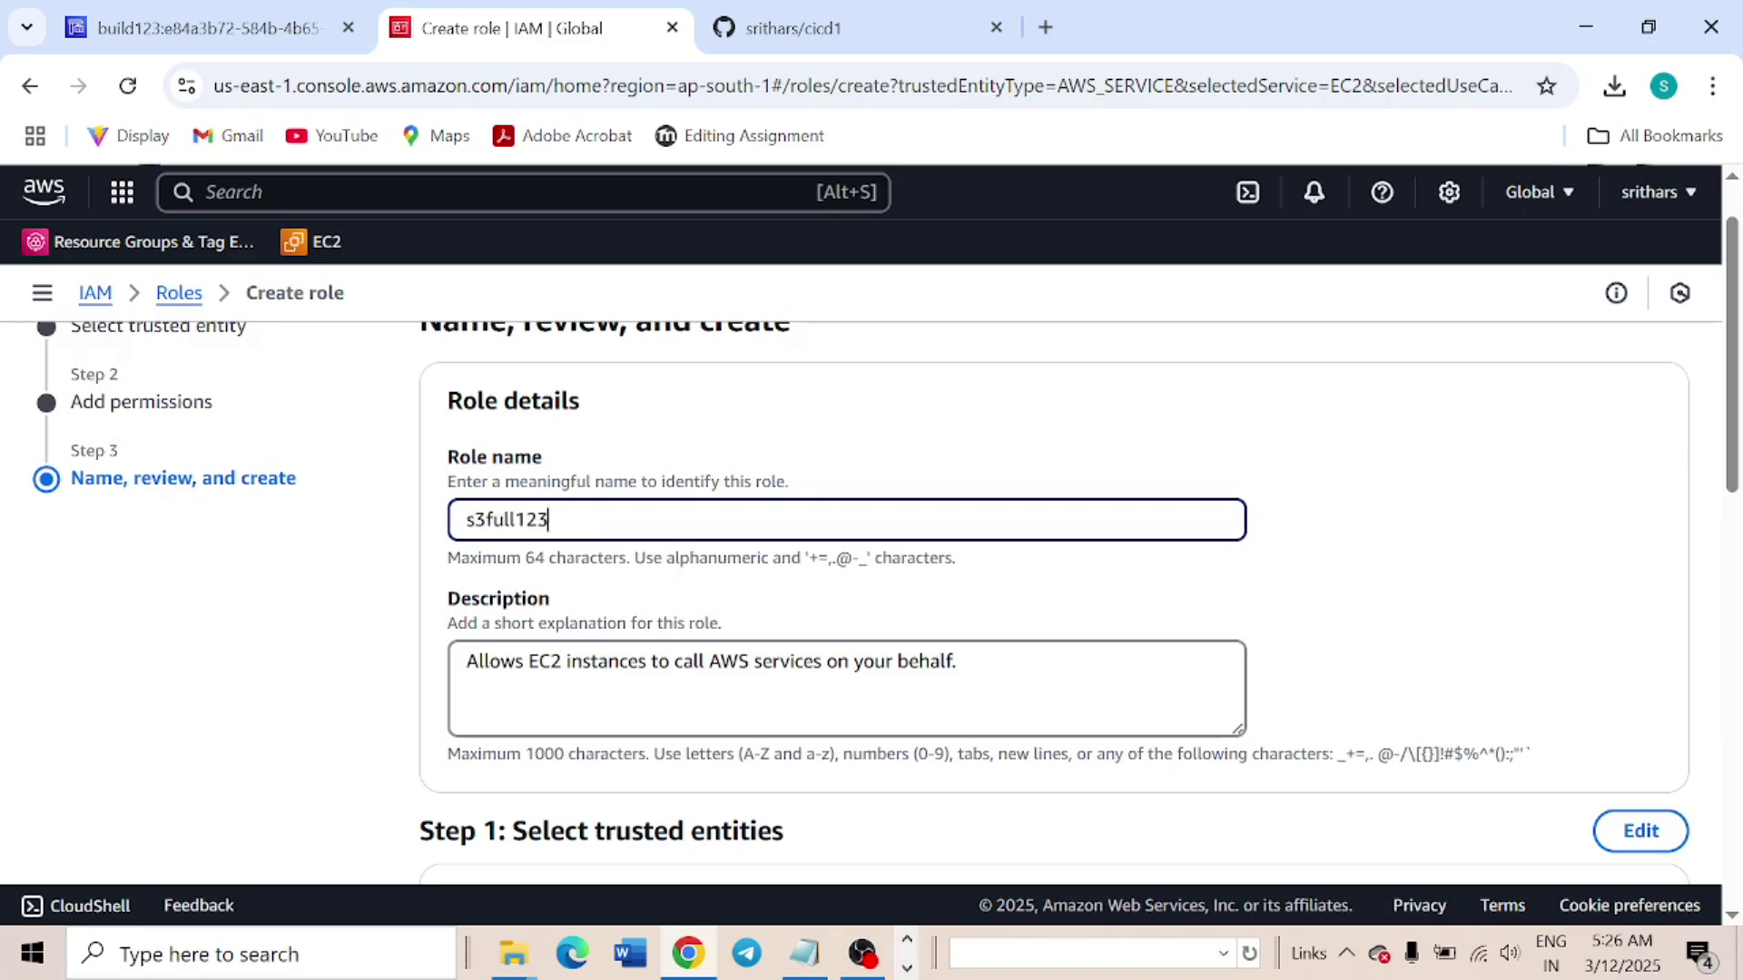
pyautogui.hotkey('shift', 'Left')
pyautogui.hotkey('shift', 'Left')
pyautogui.hotkey('shift', 'Left')
pyautogui.hotkey('shift', 'Left')
pyautogui.hotkey('shift', 'Left')
pyautogui.hotkey('shift', 'Left')
pyautogui.hotkey('shift', 'Left')
pyautogui.hotkey('shift', 'Left')
pyautogui.hotkey('shift', 'Left')
pyautogui.scroll(-15, 1570, 753)
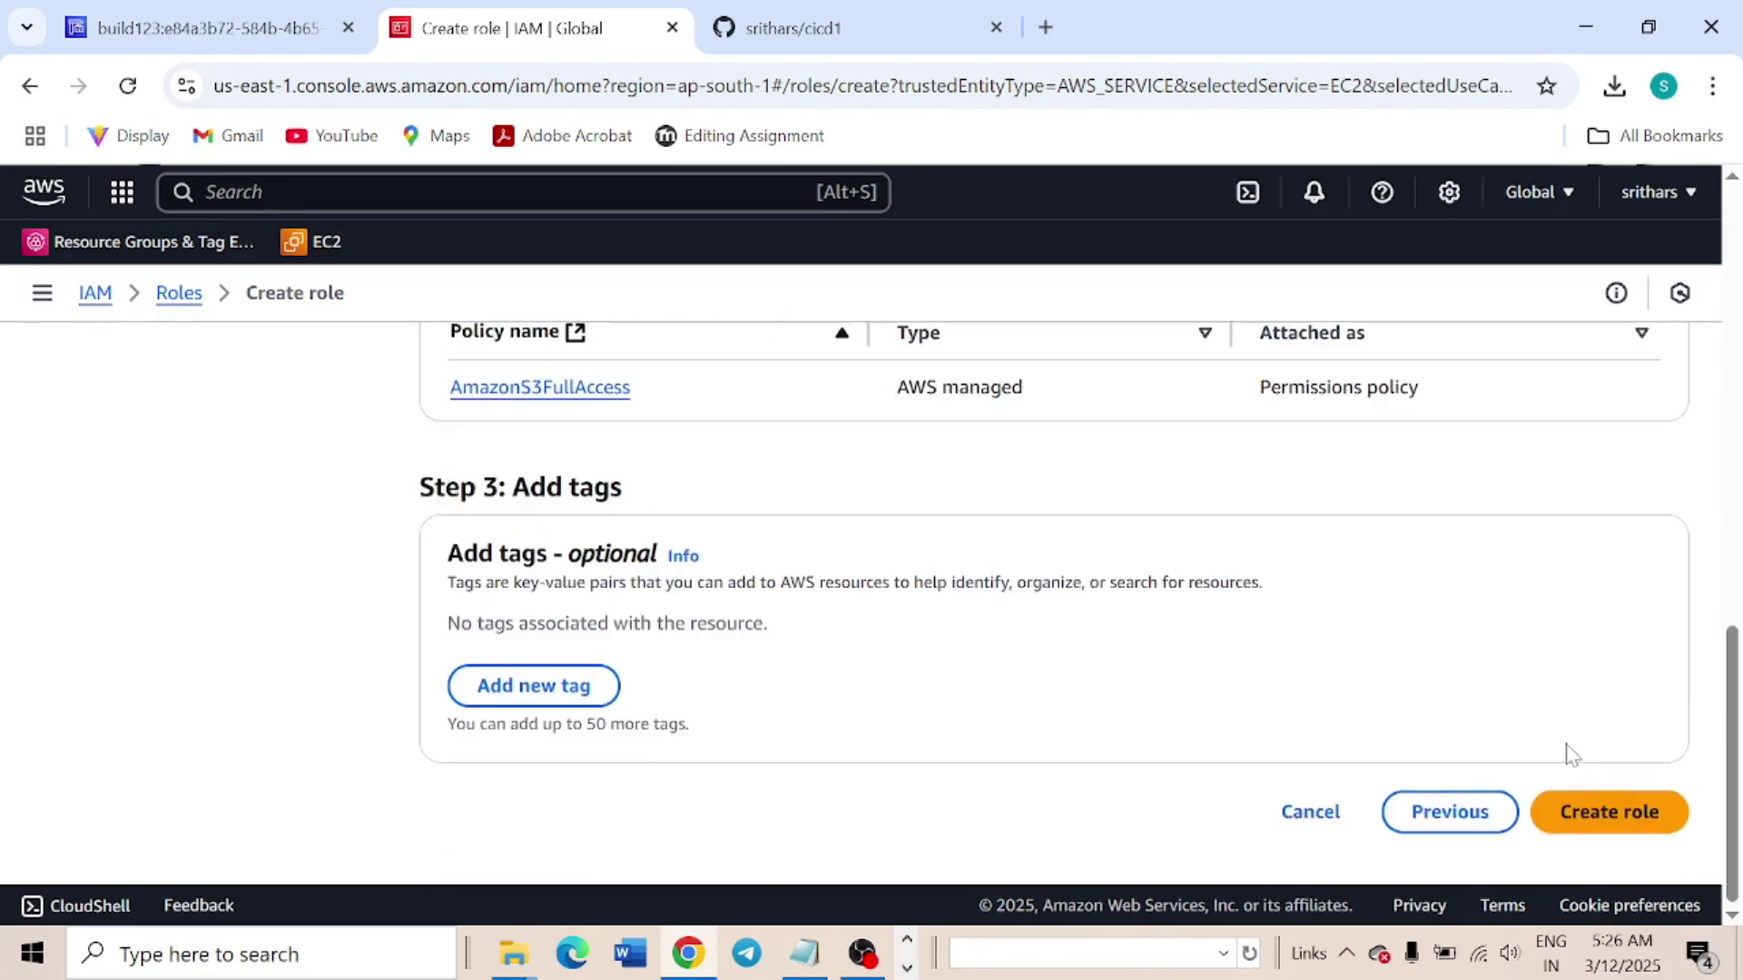
pyautogui.click(1627, 813)
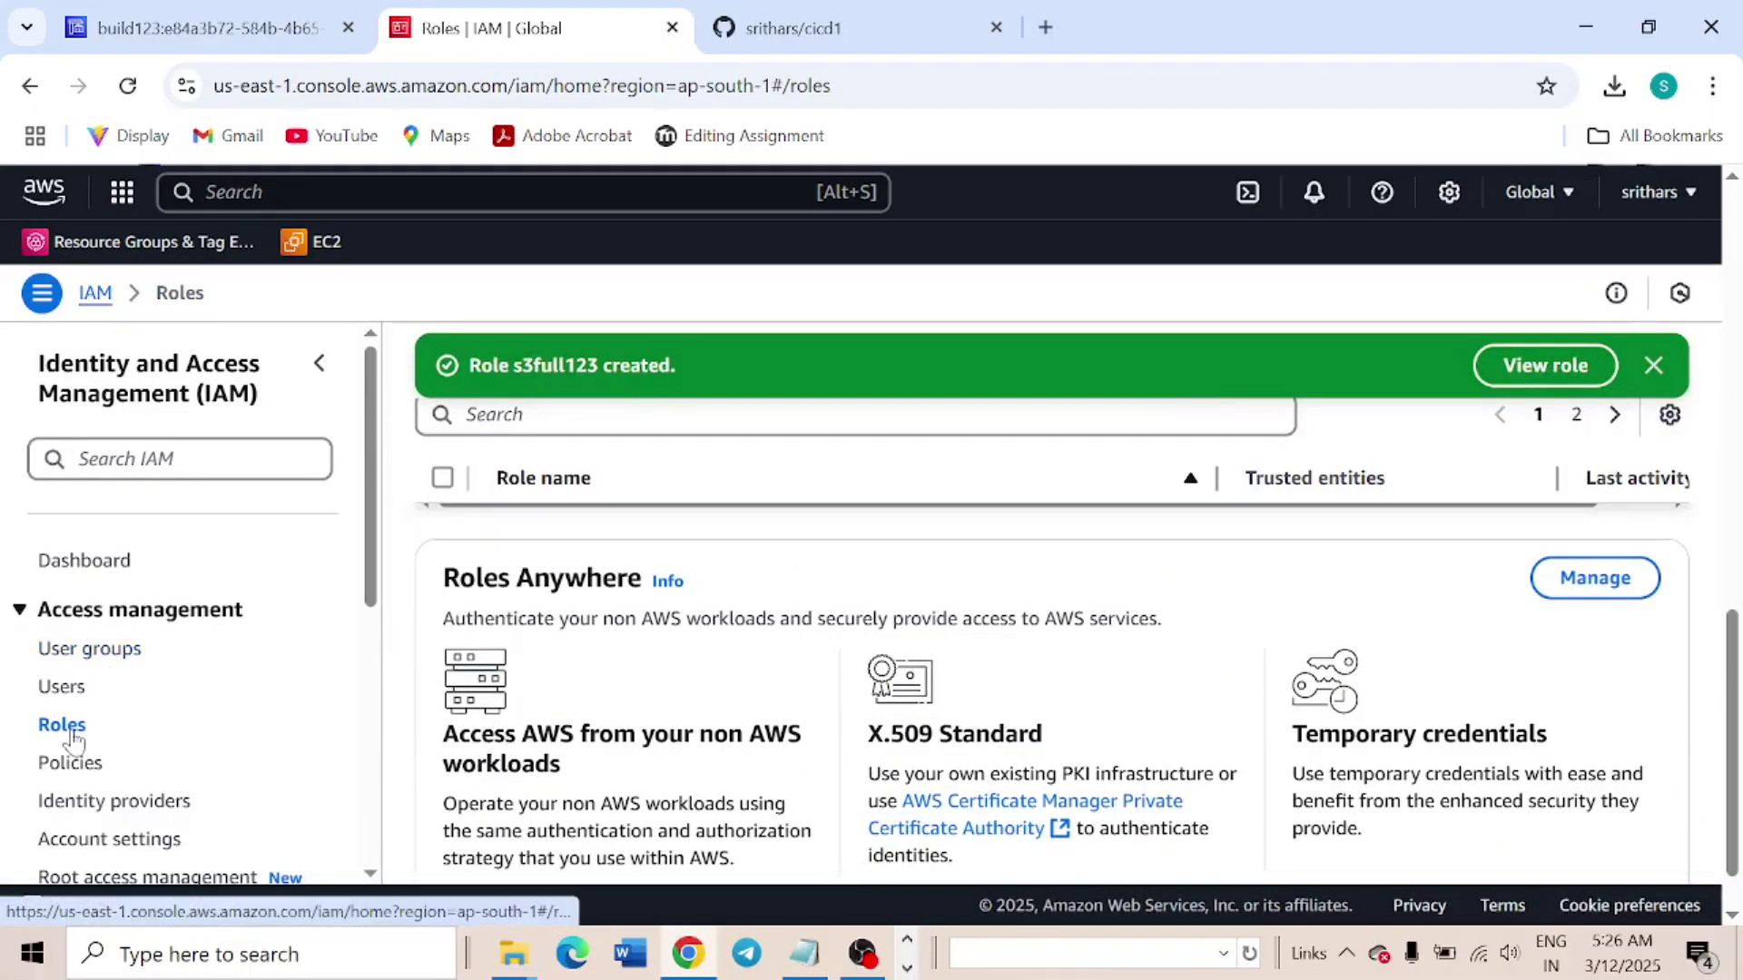
# Filter the IAM roles by s3ful and by deploy to check the s3full123 and deploy123 roles, and leave the IAM page
pyautogui.click(467, 539)
pyautogui.write('s3ful')
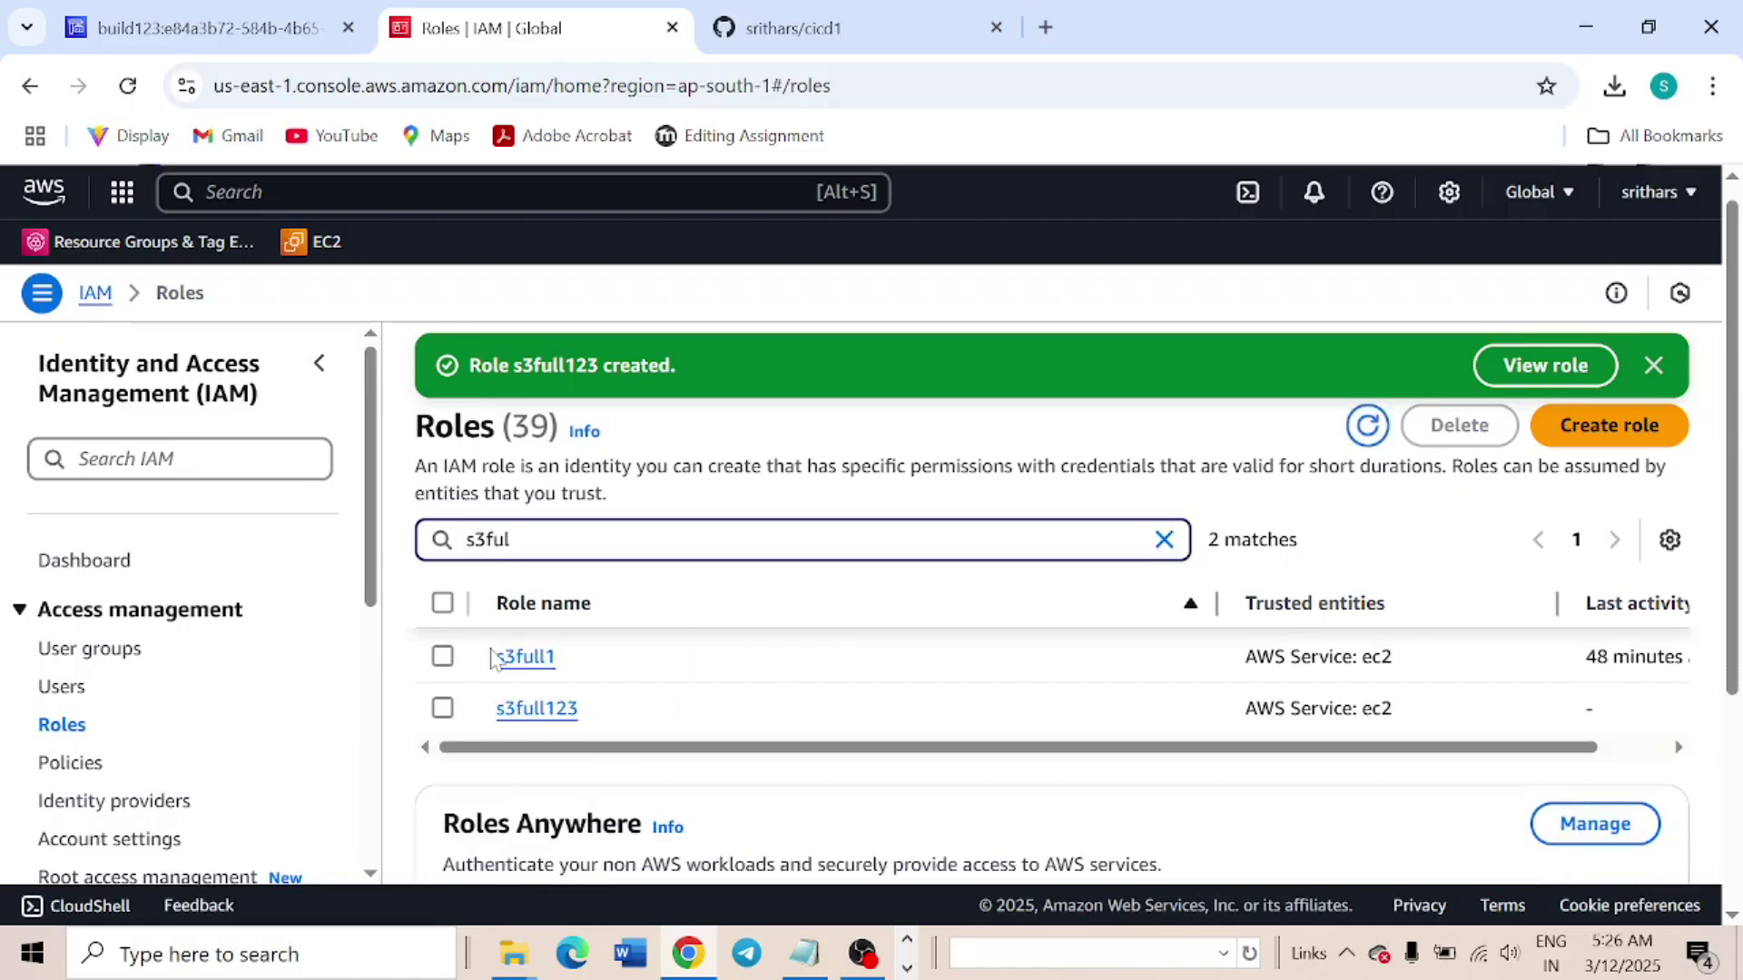
pyautogui.moveTo(608, 713); pyautogui.dragTo(496, 726)
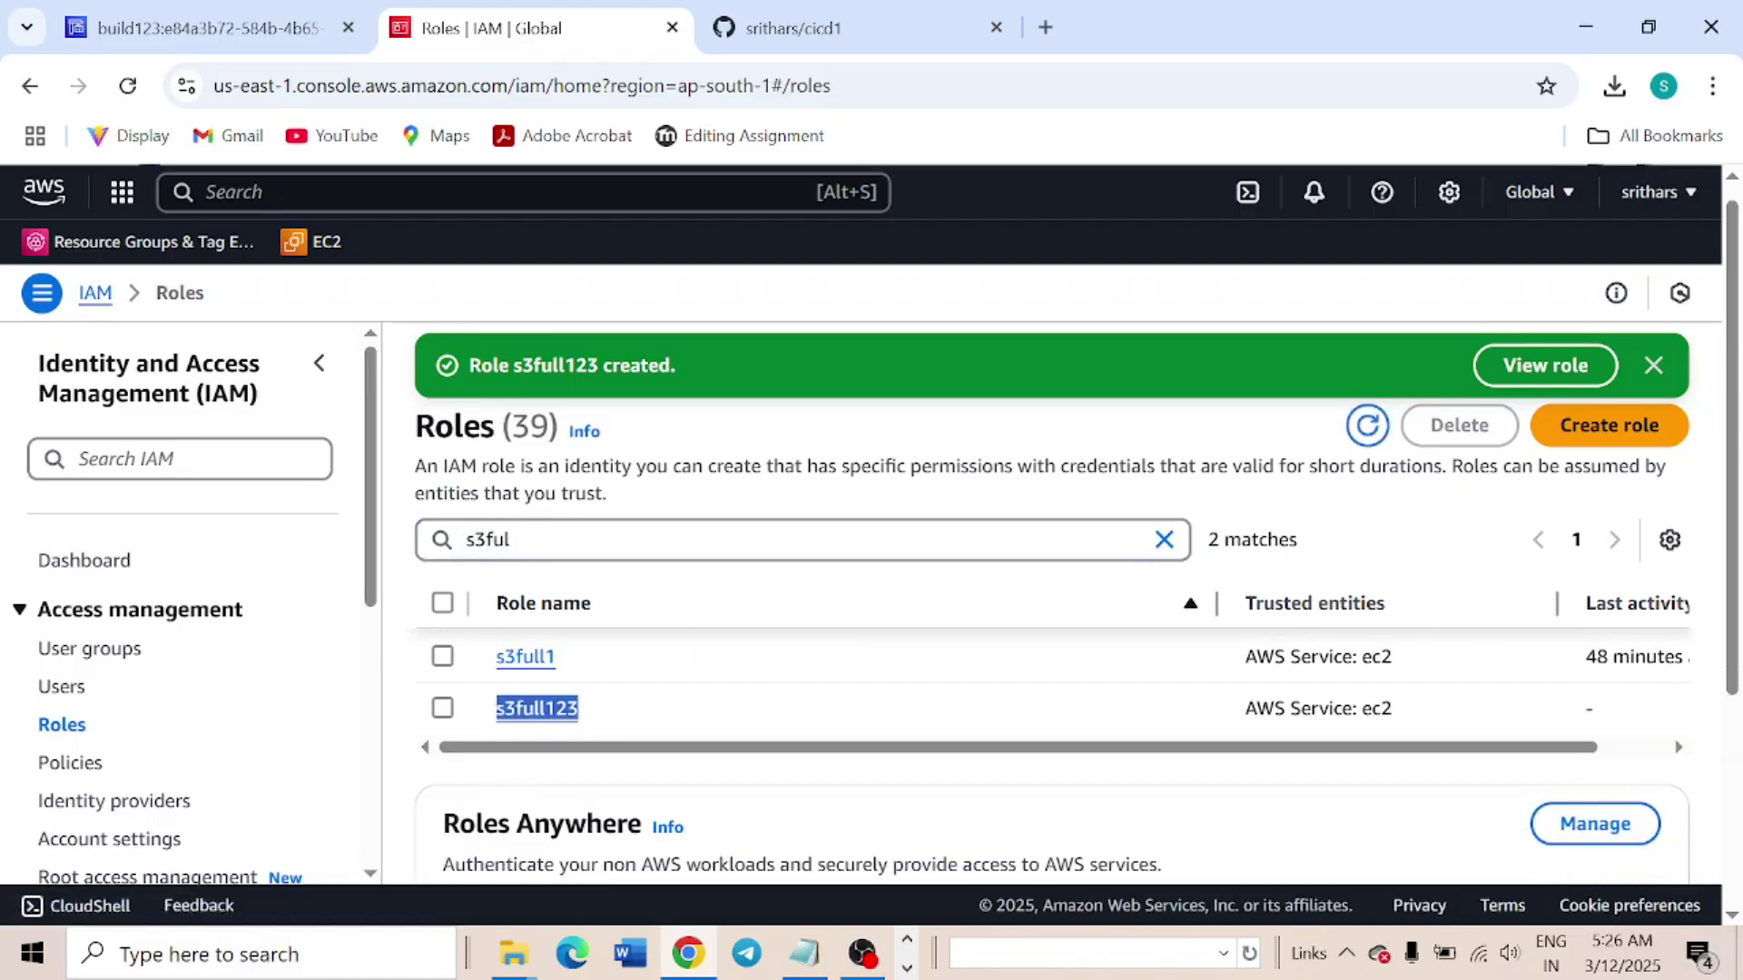
pyautogui.doubleClick(487, 539)
pyautogui.write('deploy')
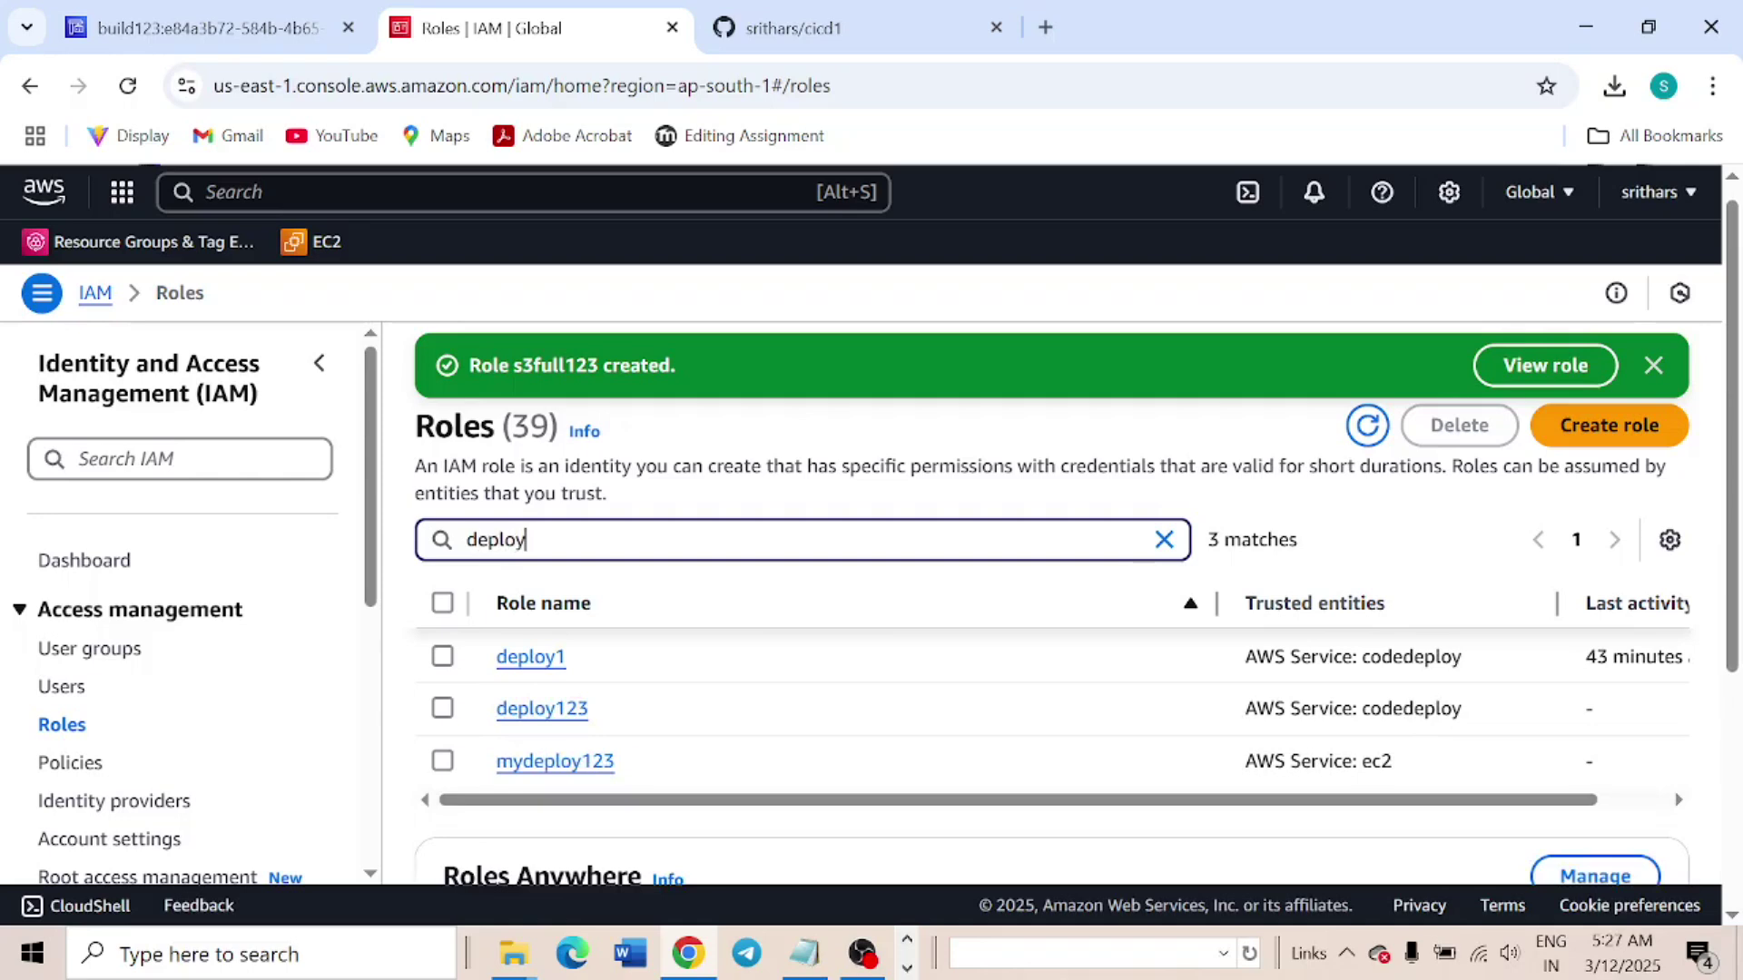
pyautogui.moveTo(592, 710); pyautogui.dragTo(530, 710)
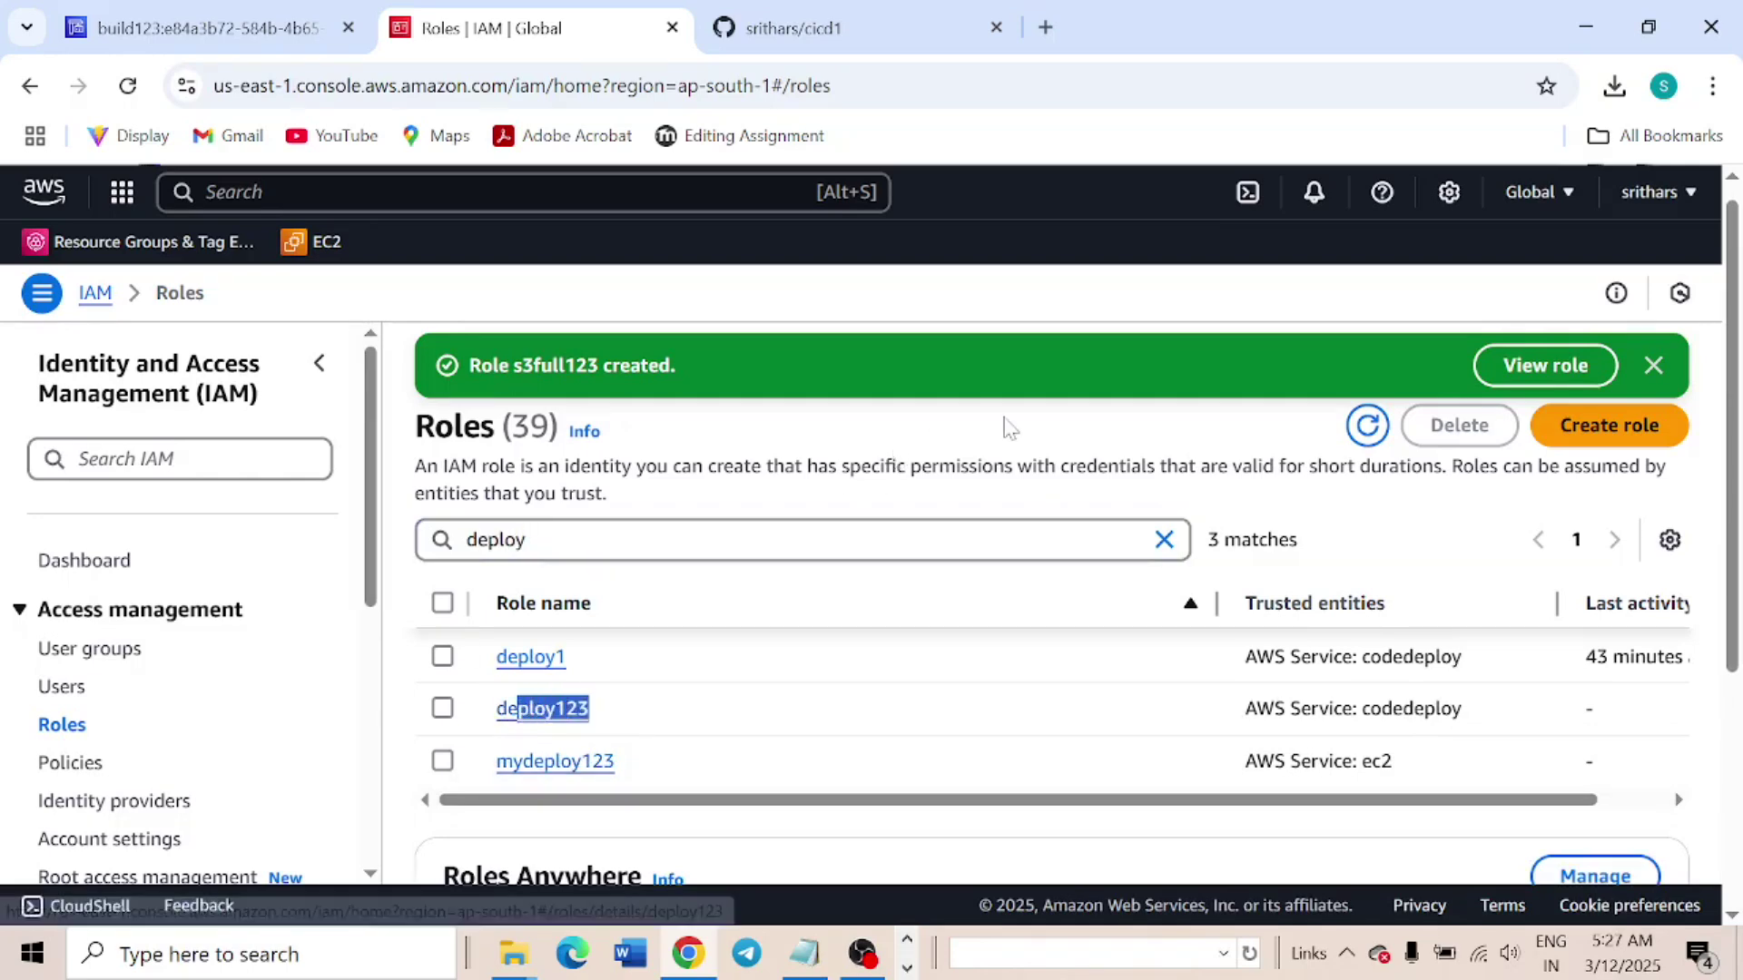
pyautogui.hotkey('ctrl', 'shift', 'Tab')
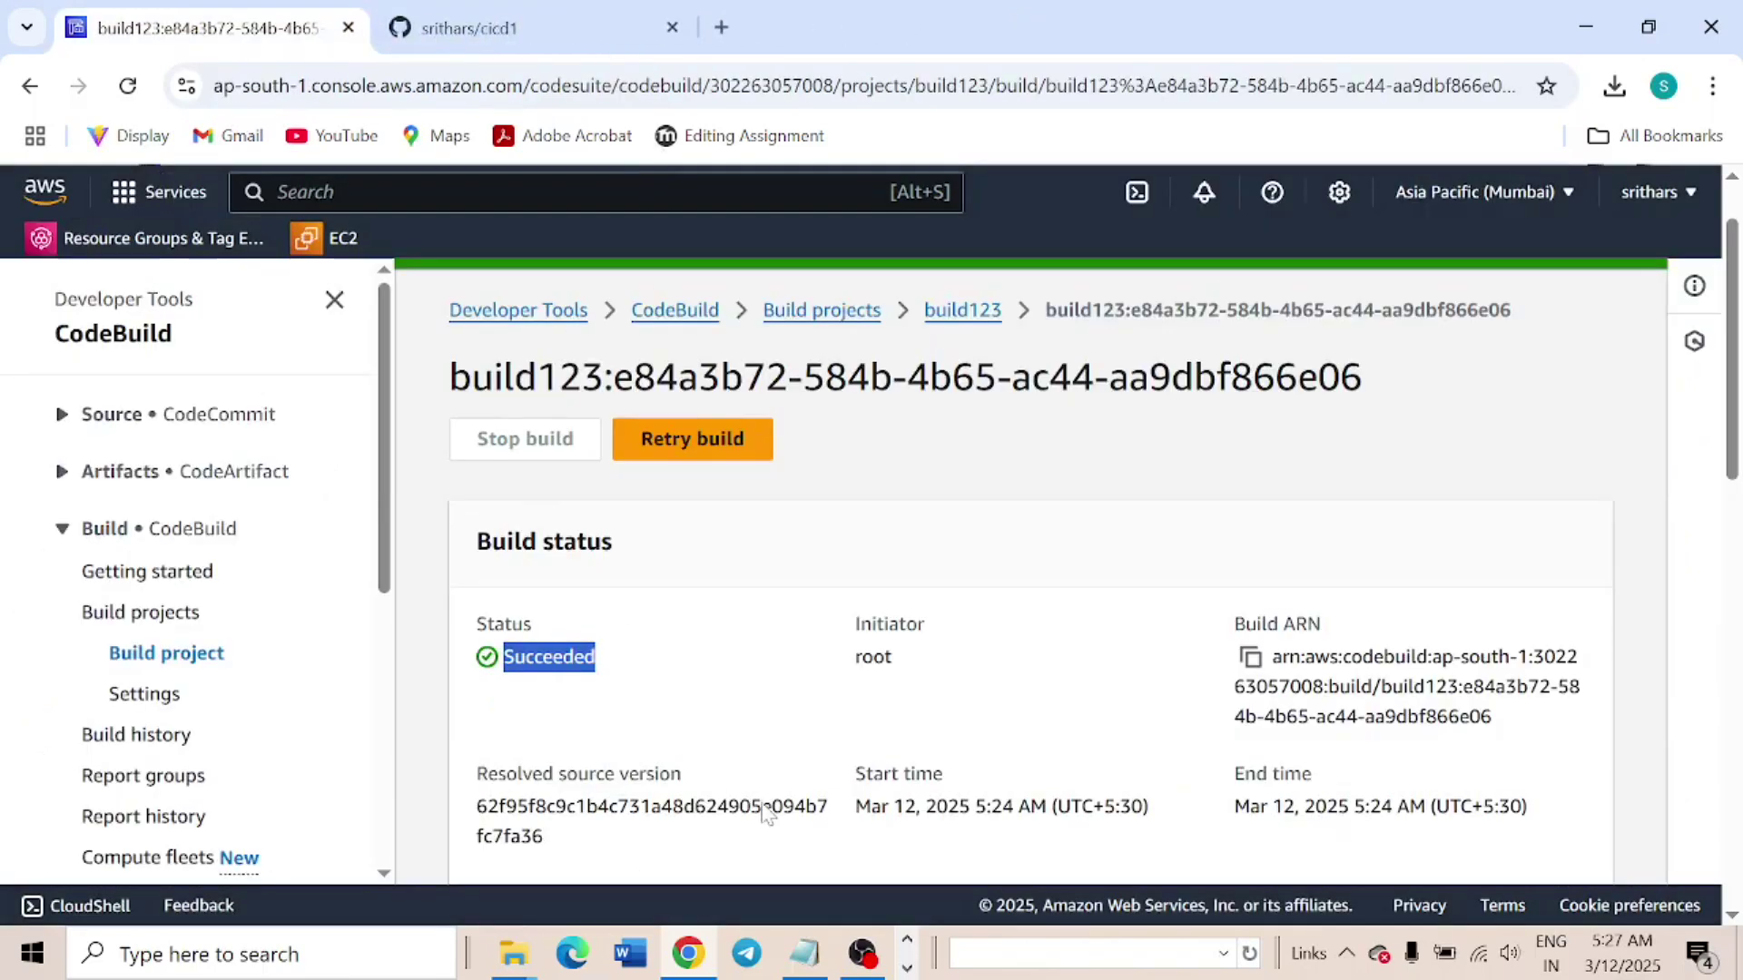
# Switch to the CICD Steps notes in Notepad and review step 4 on launching the EC2 machine and installing the CodeDeploy agent
pyautogui.click(804, 953)
pyautogui.scroll(-1, 817, 454)
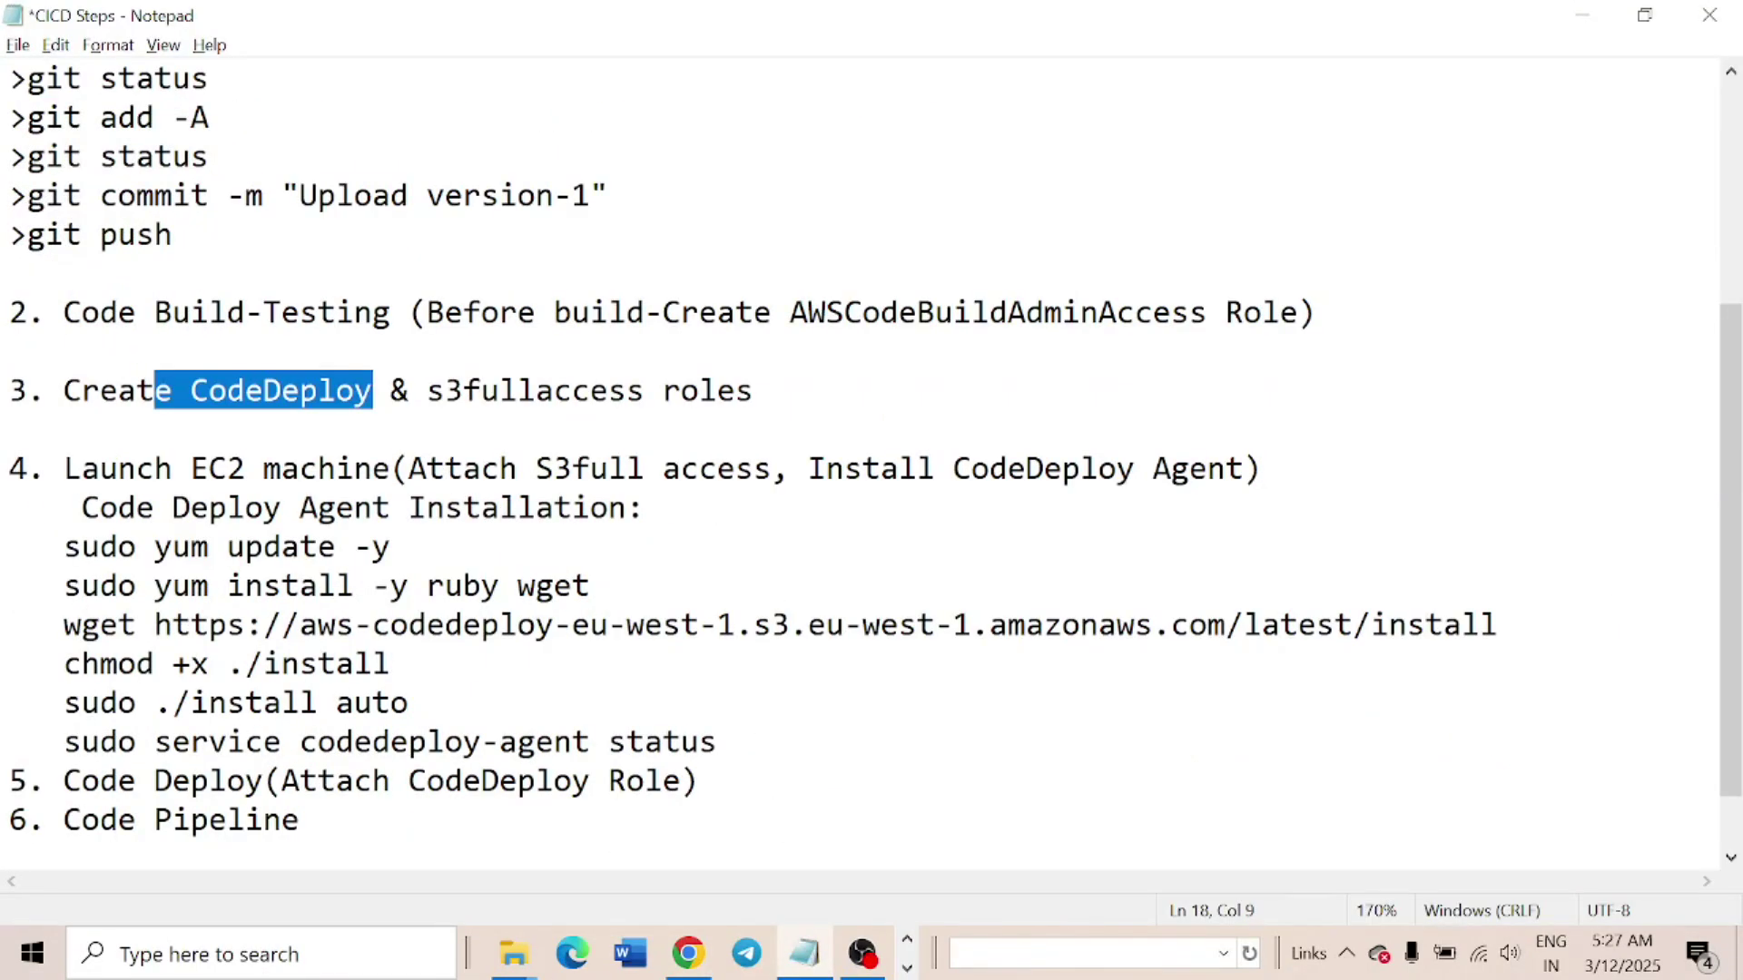
pyautogui.moveTo(64, 469); pyautogui.dragTo(1262, 468)
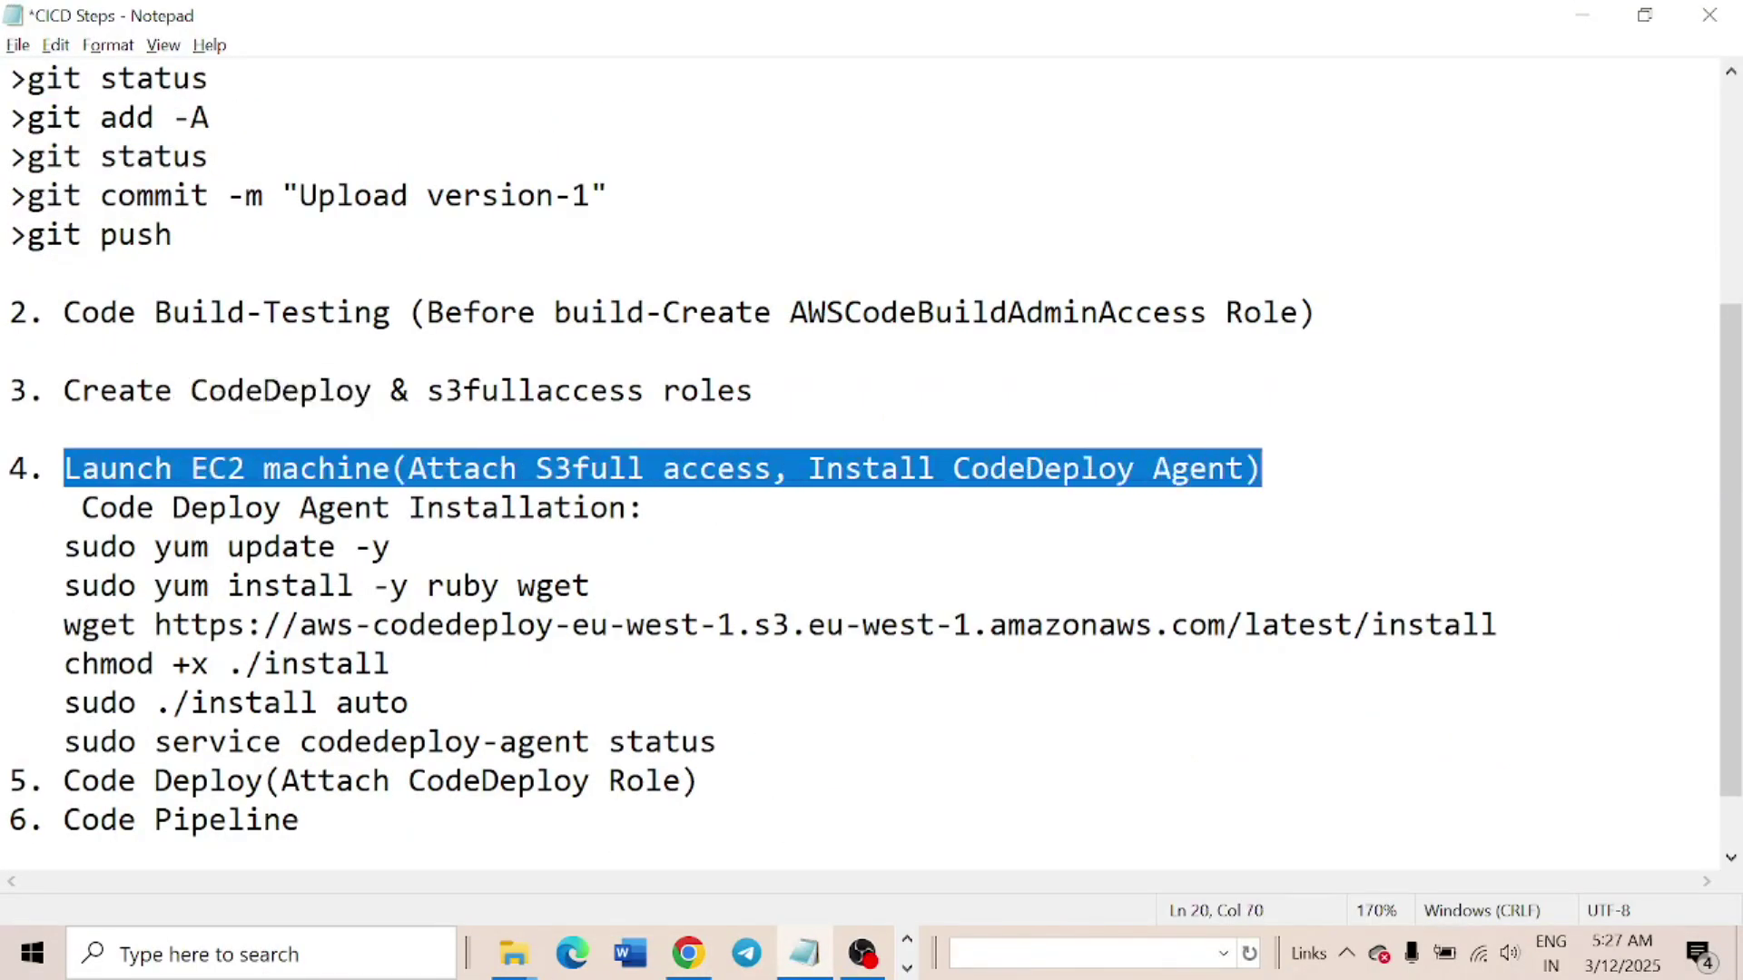
pyautogui.hotkey('shift', 'Down')
pyautogui.hotkey('shift', 'Down')
pyautogui.hotkey('shift', 'Down')
pyautogui.hotkey('shift', 'Down')
pyautogui.hotkey('shift', 'Down')
pyautogui.hotkey('shift', 'Down')
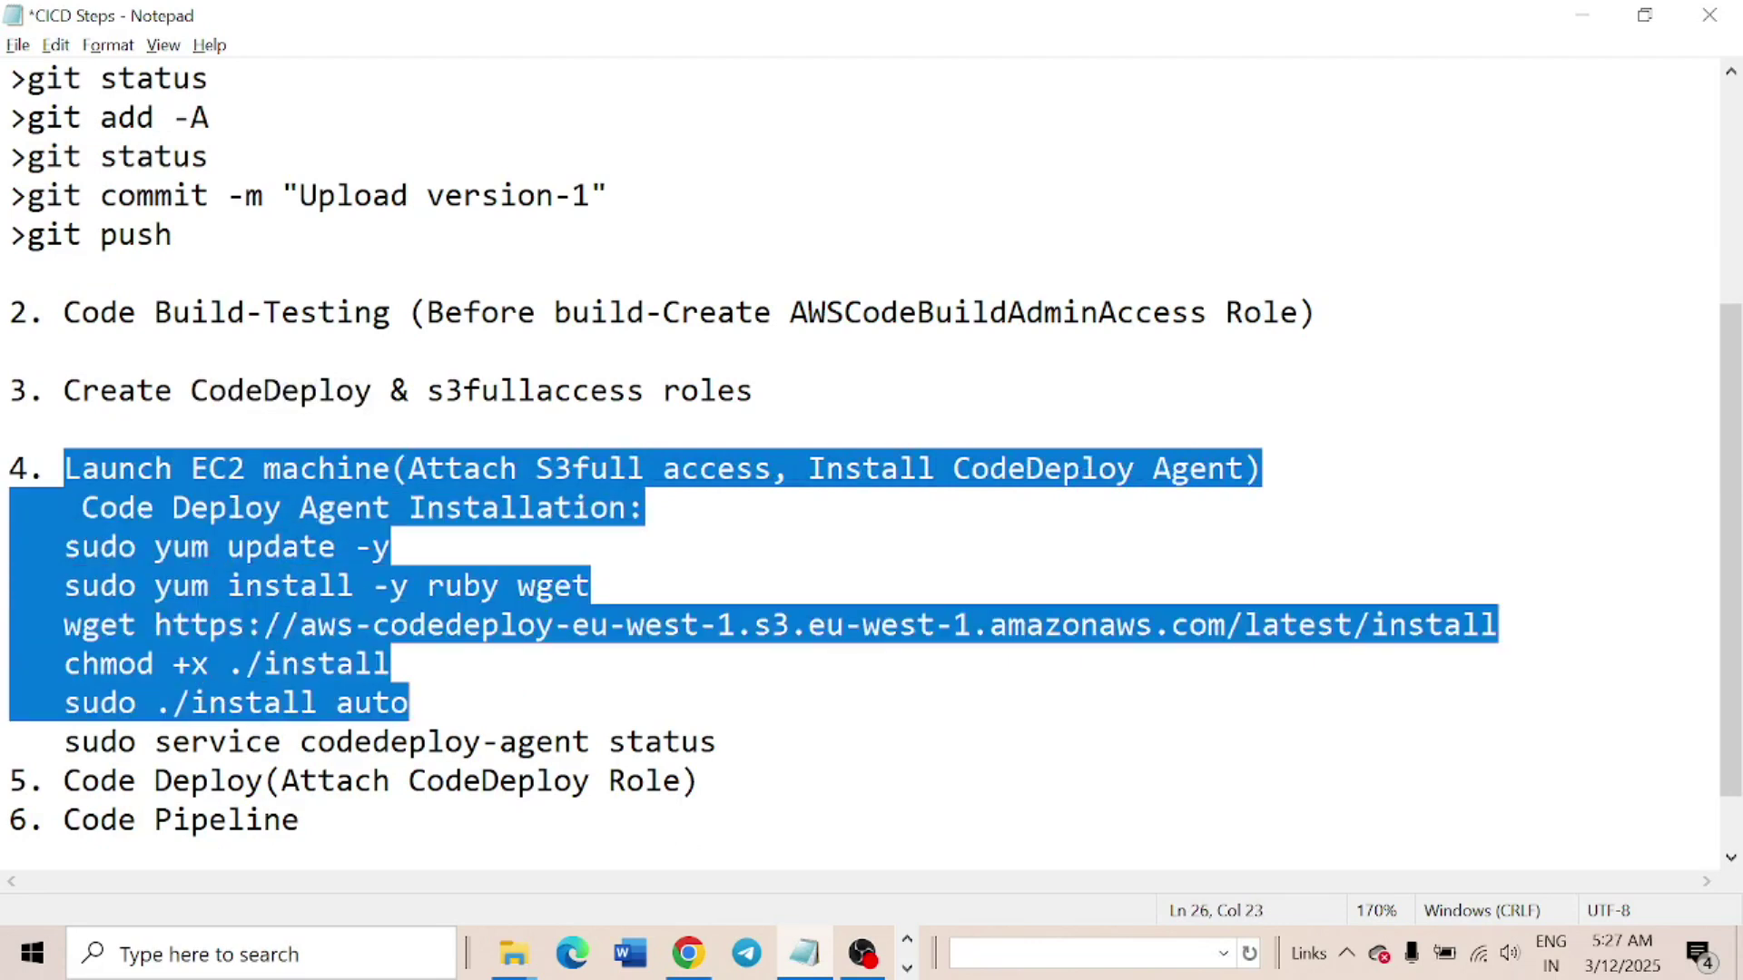
pyautogui.click(1581, 17)
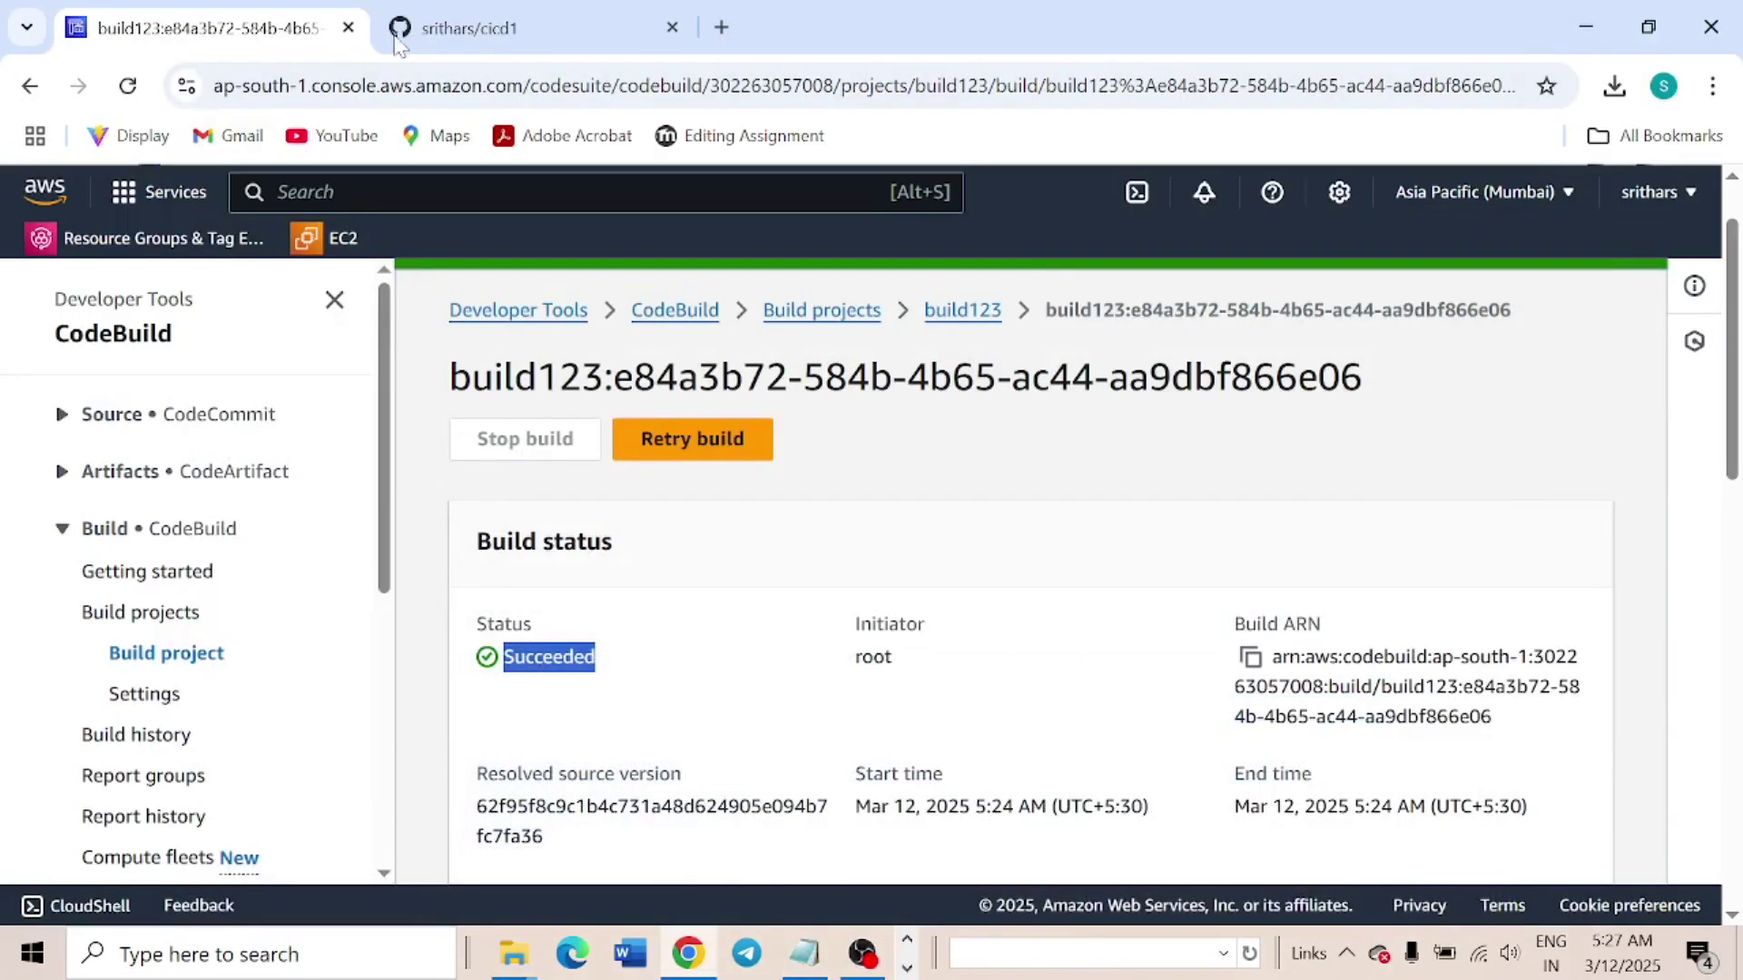
# Duplicate the CodeBuild page in the browser, find the EC2 service in the copy and start launching a new instance
pyautogui.rightClick(284, 34)
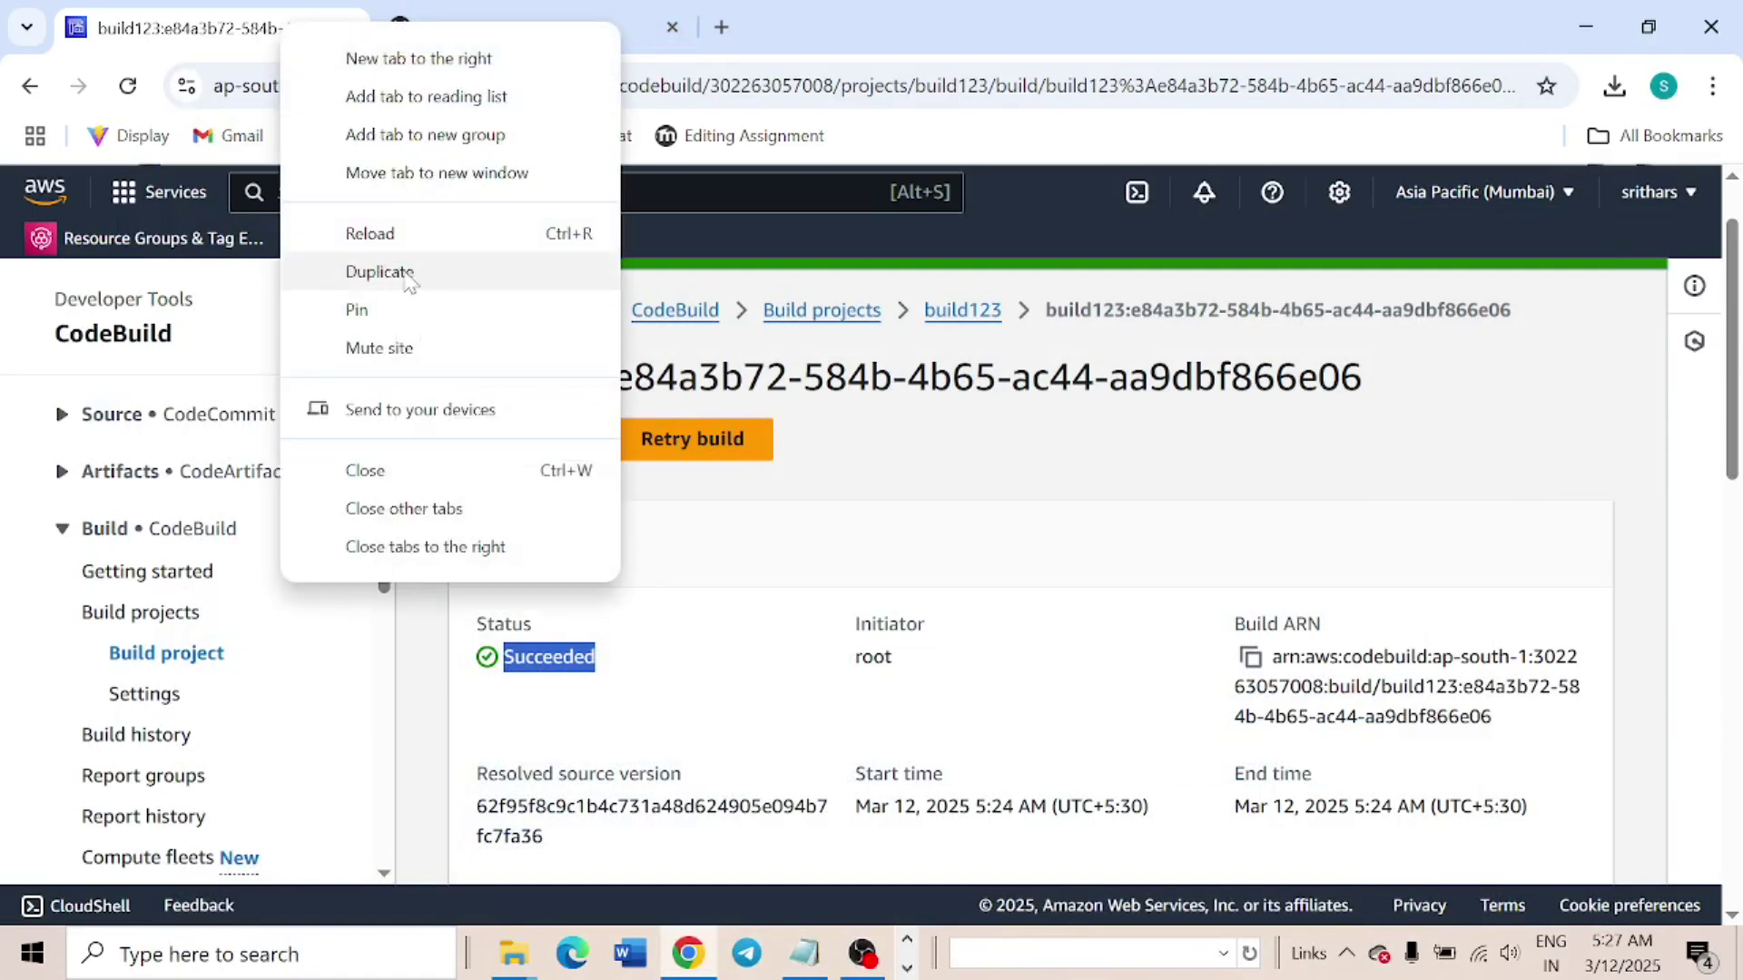
pyautogui.click(380, 272)
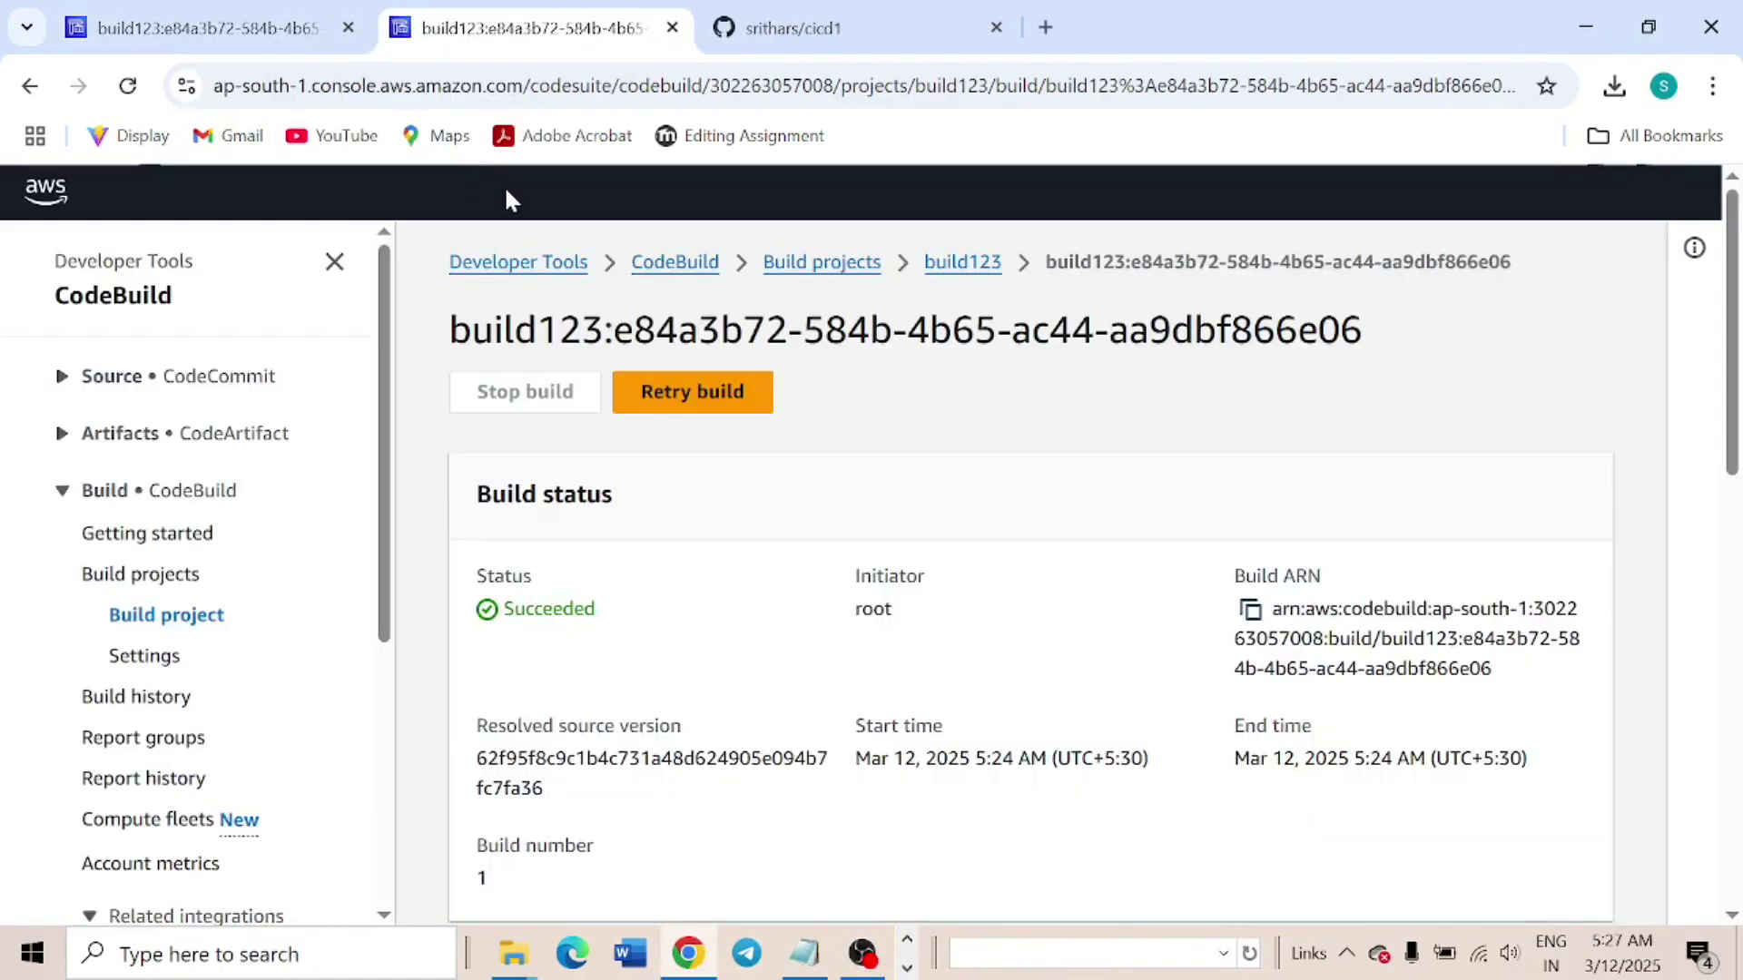
pyautogui.click(505, 200)
pyautogui.write('ed')
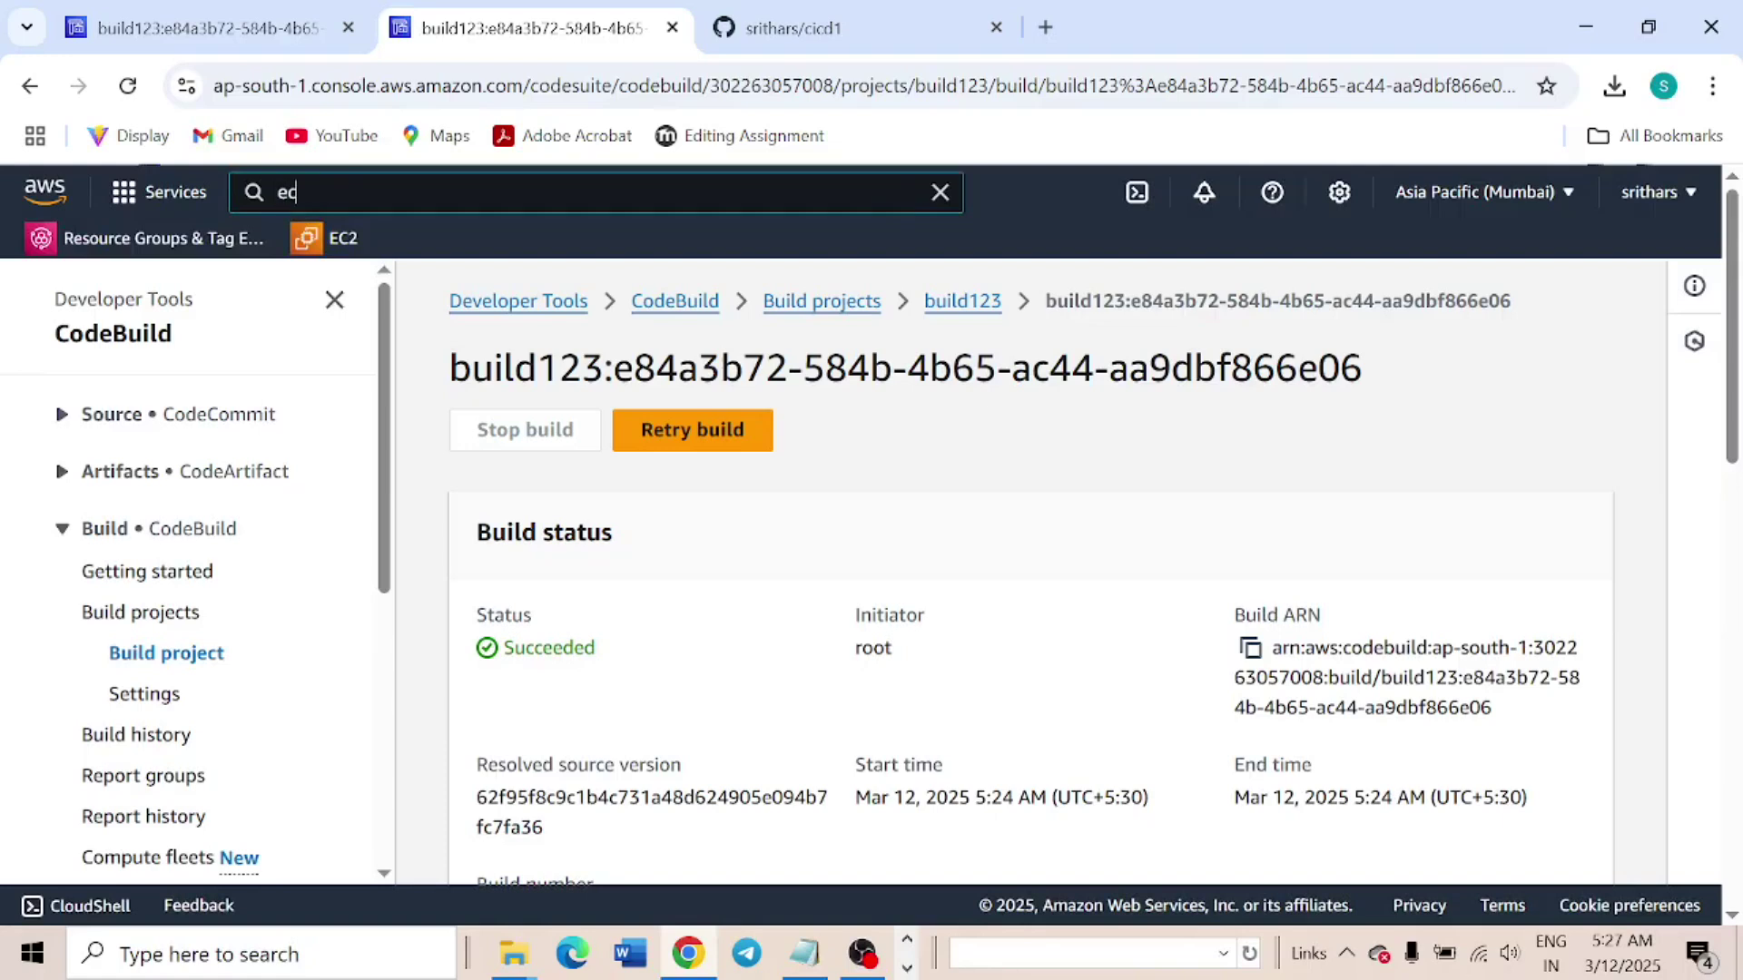
pyautogui.write('2')
pyautogui.click(654, 403)
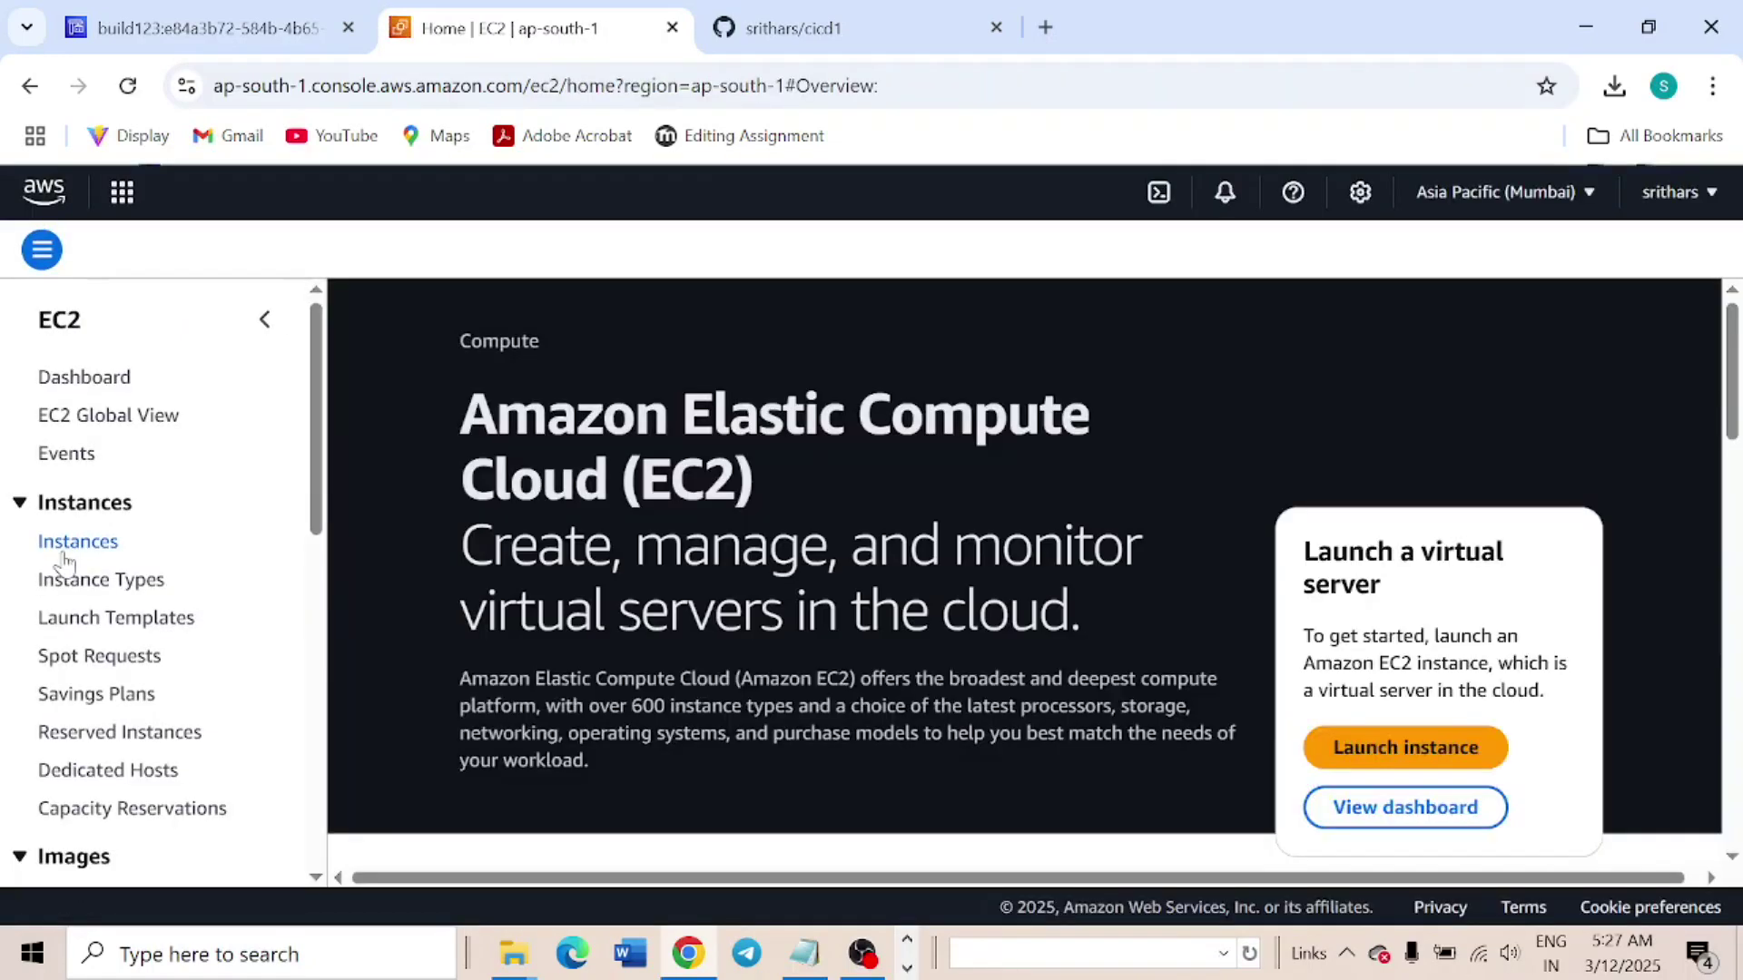
pyautogui.click(64, 545)
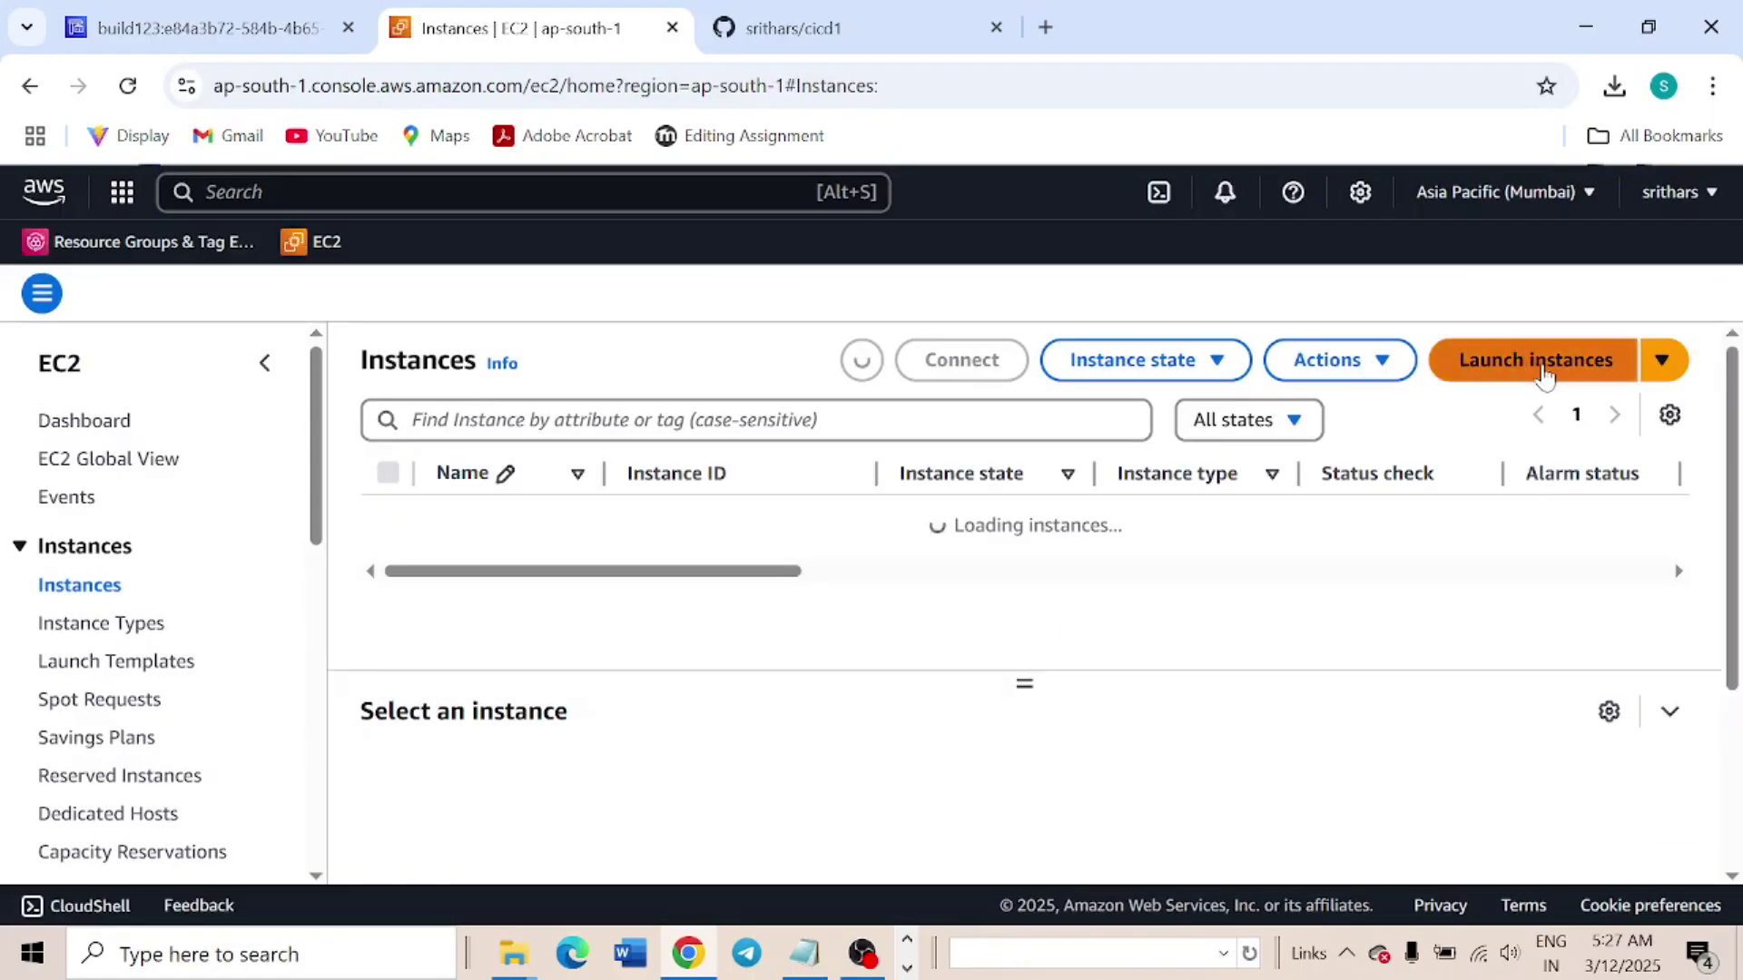
pyautogui.click(1543, 372)
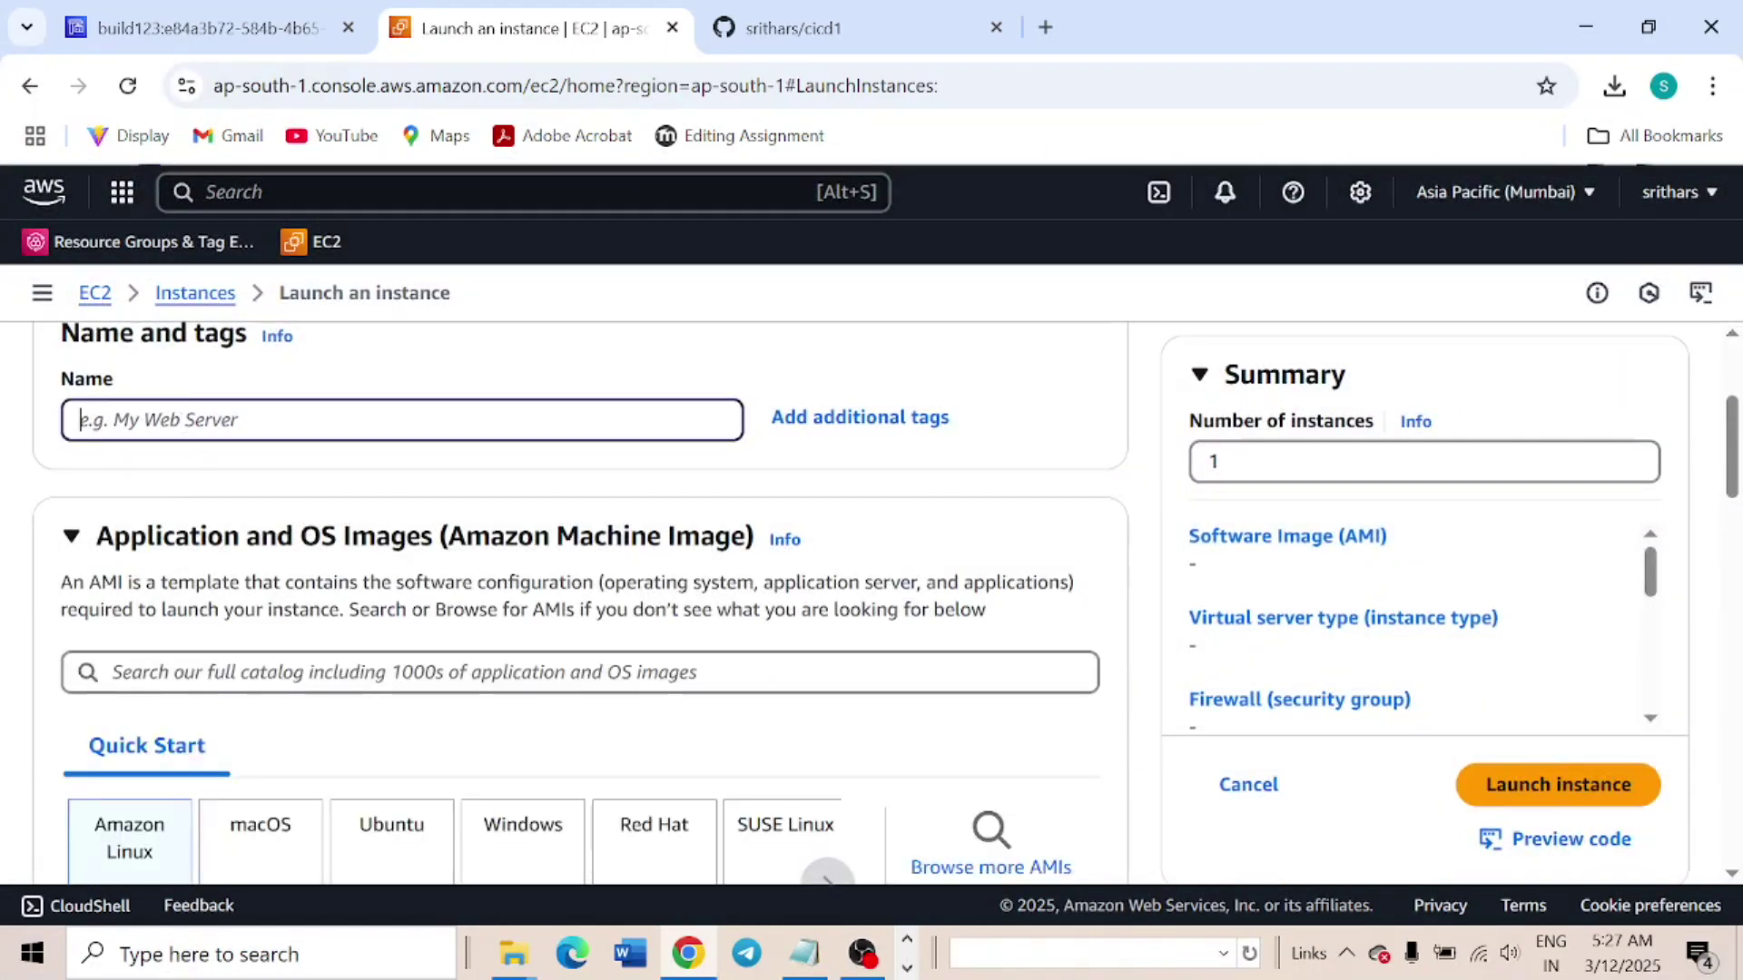
# Name the instance machine1 and choose the 64-bit (x86) Amazon Linux 2023 AMI from the image catalog
pyautogui.write('machine1')
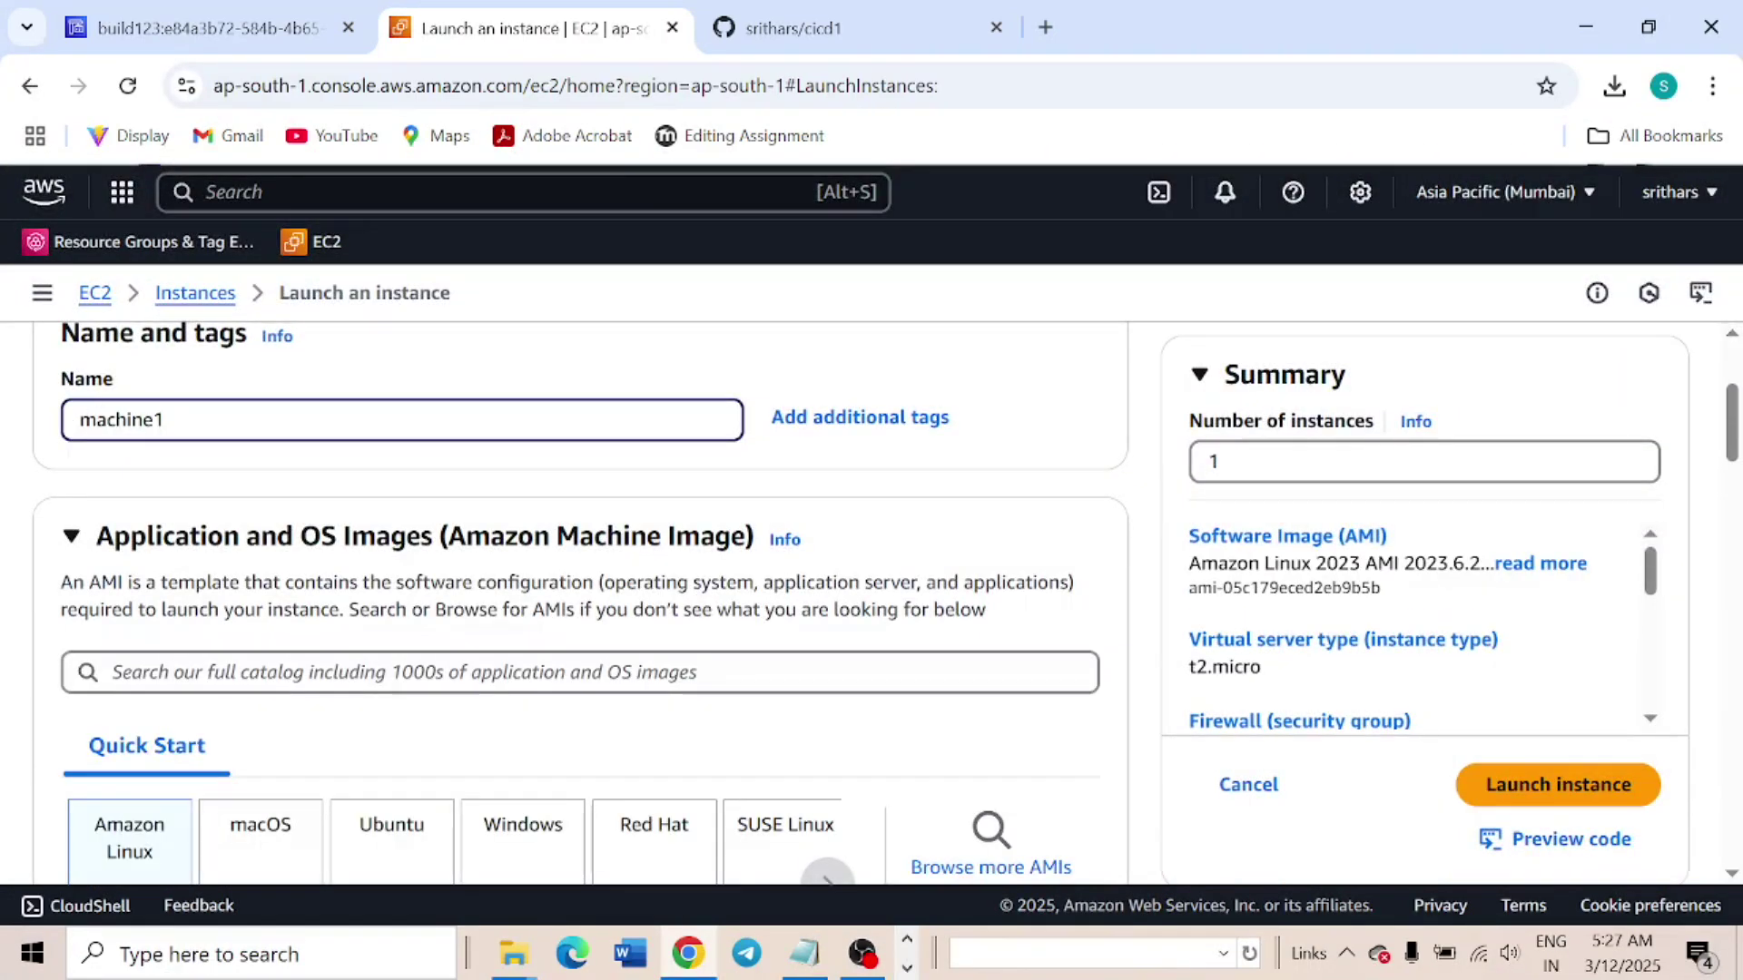
pyautogui.hotkey('ctrl', 'a')
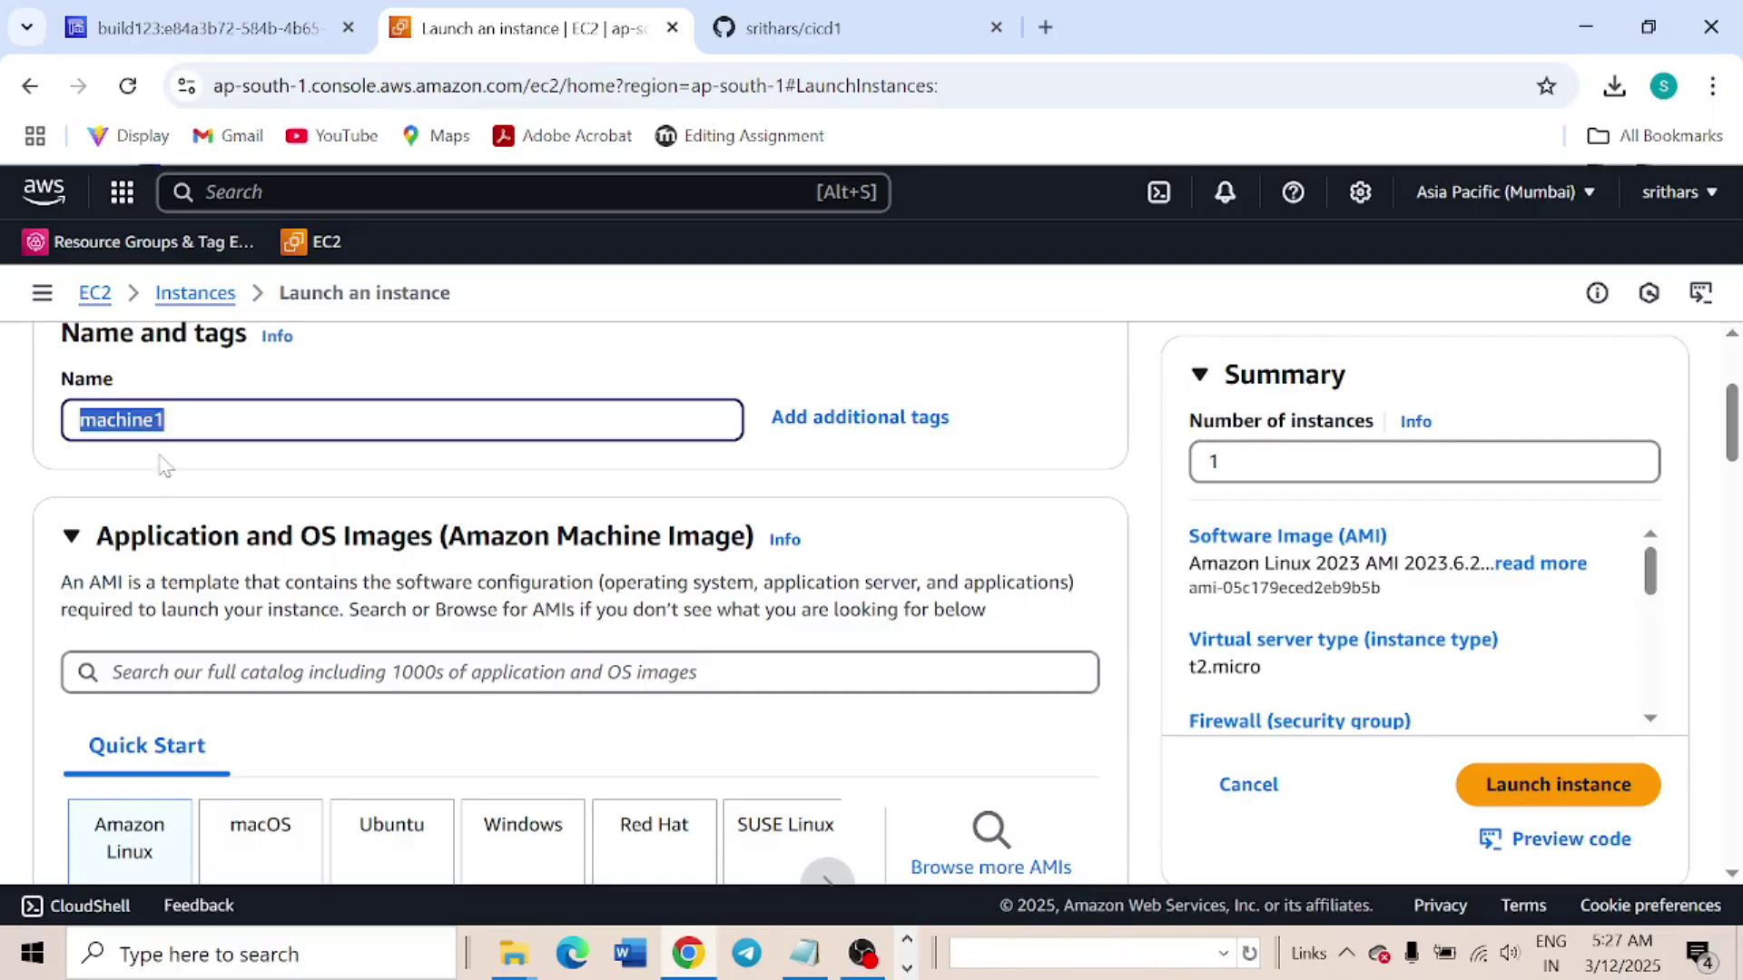
pyautogui.scroll(-4, 210, 468)
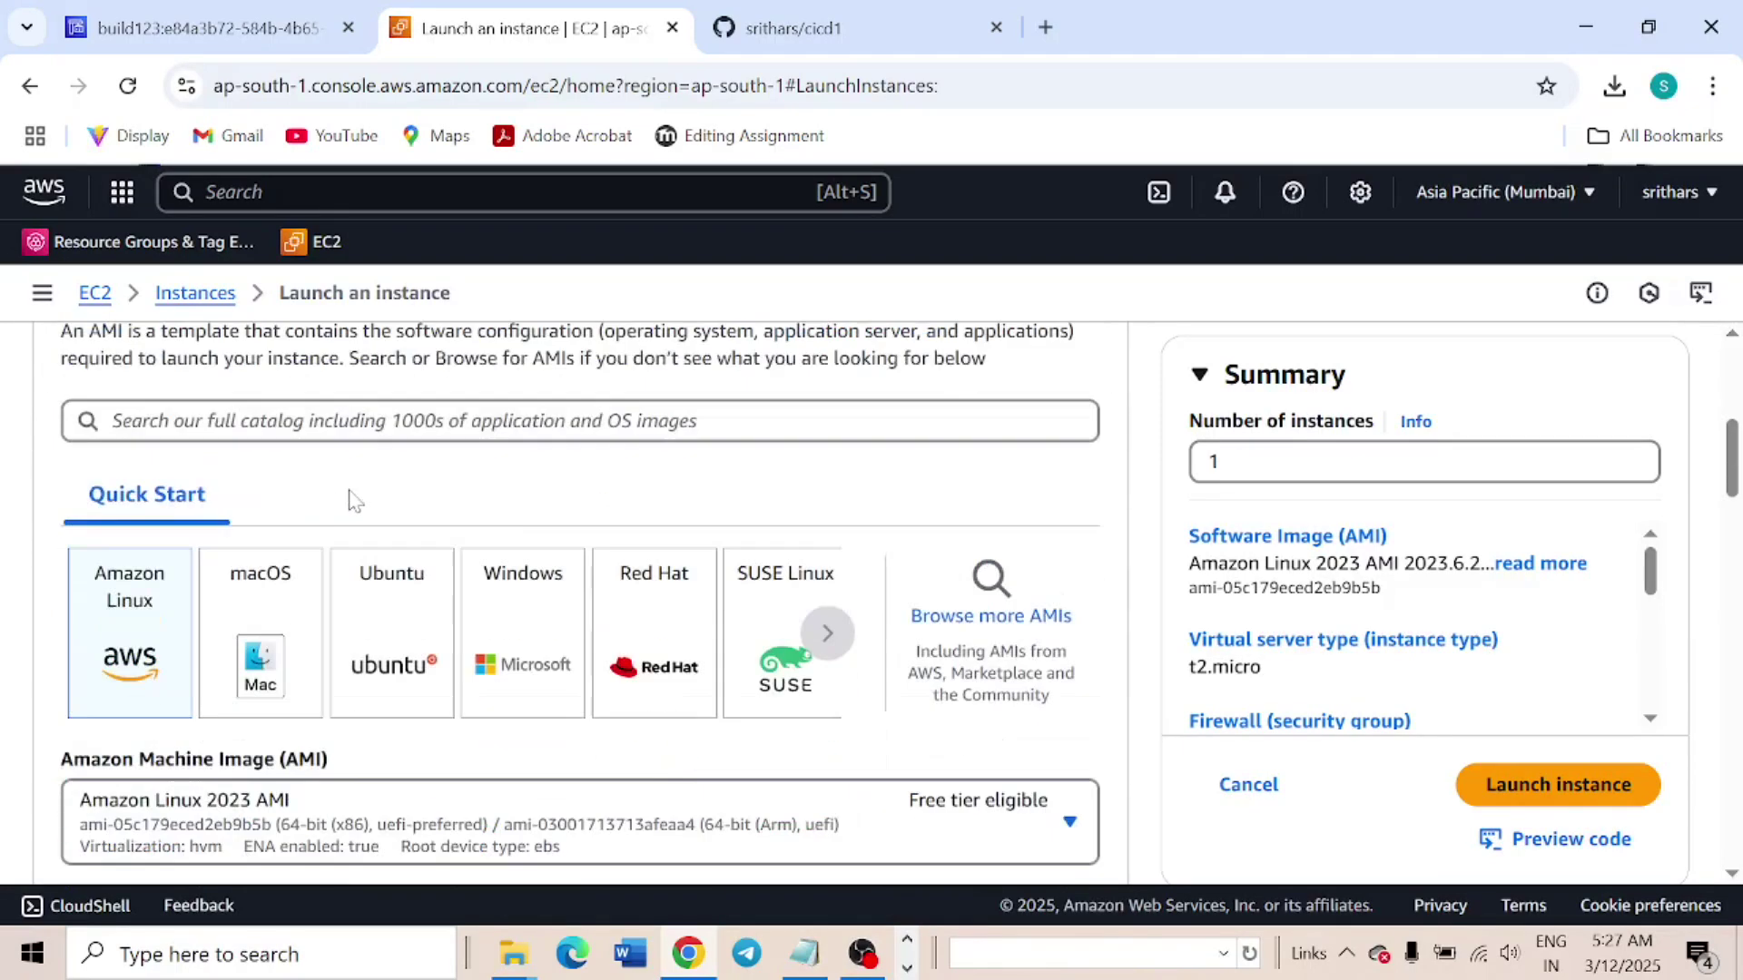
pyautogui.click(985, 426)
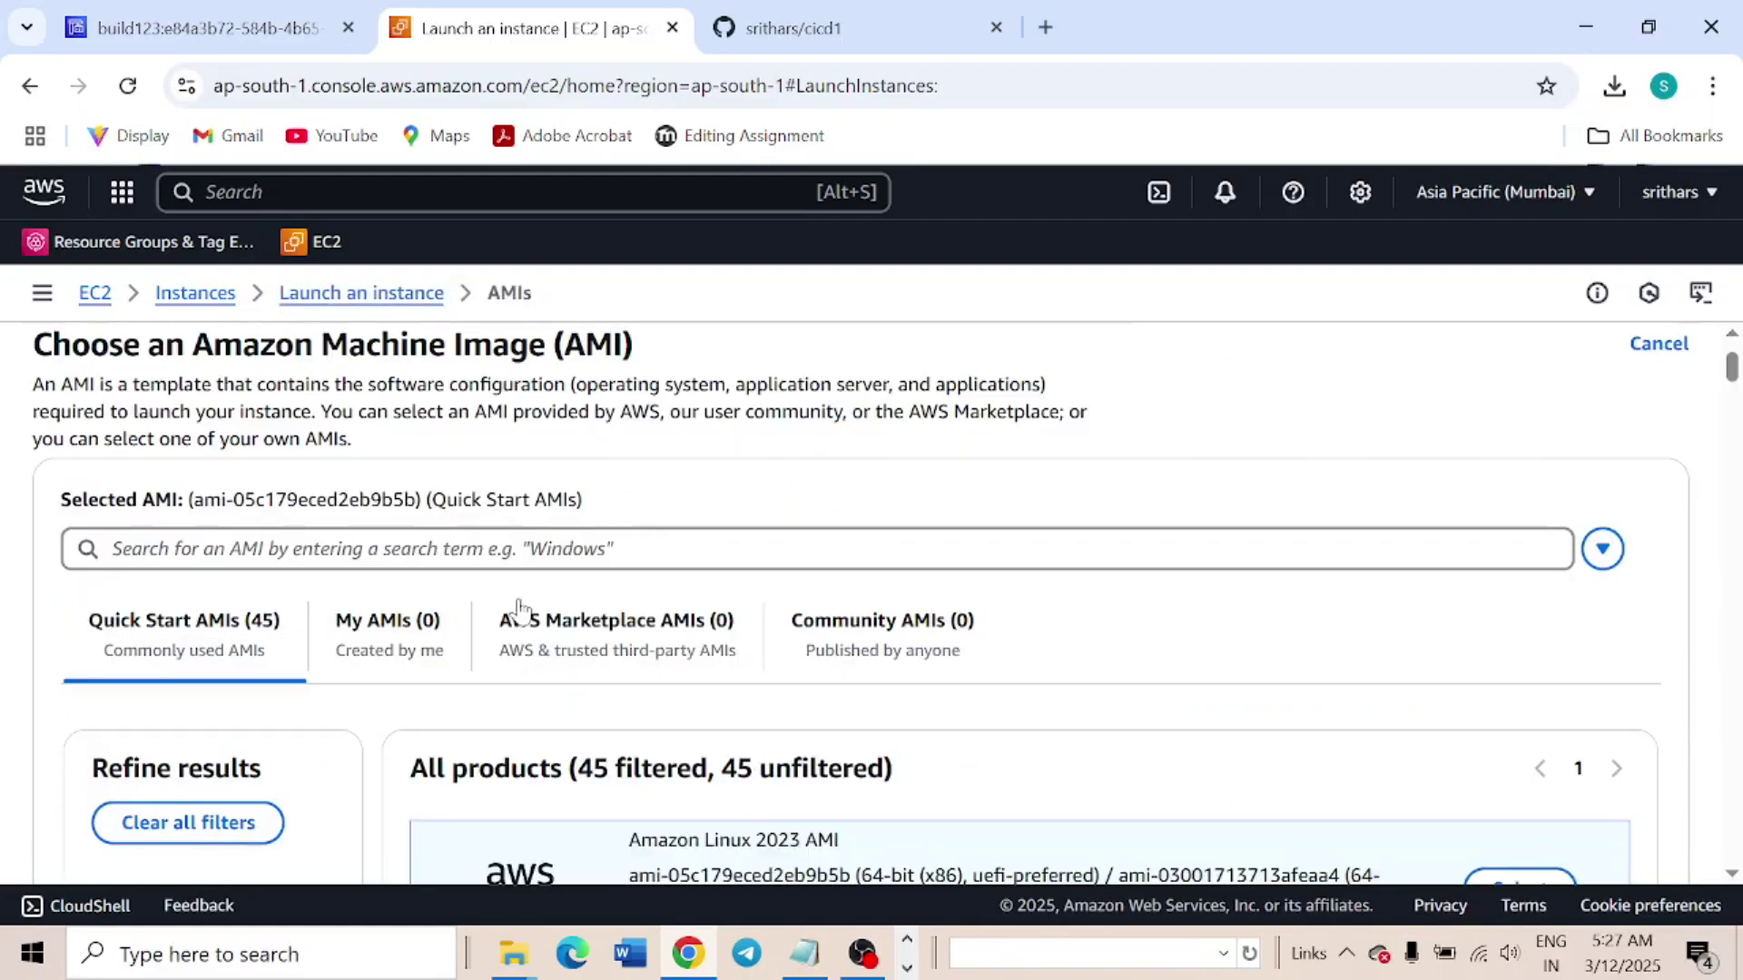
pyautogui.scroll(-3, 509, 611)
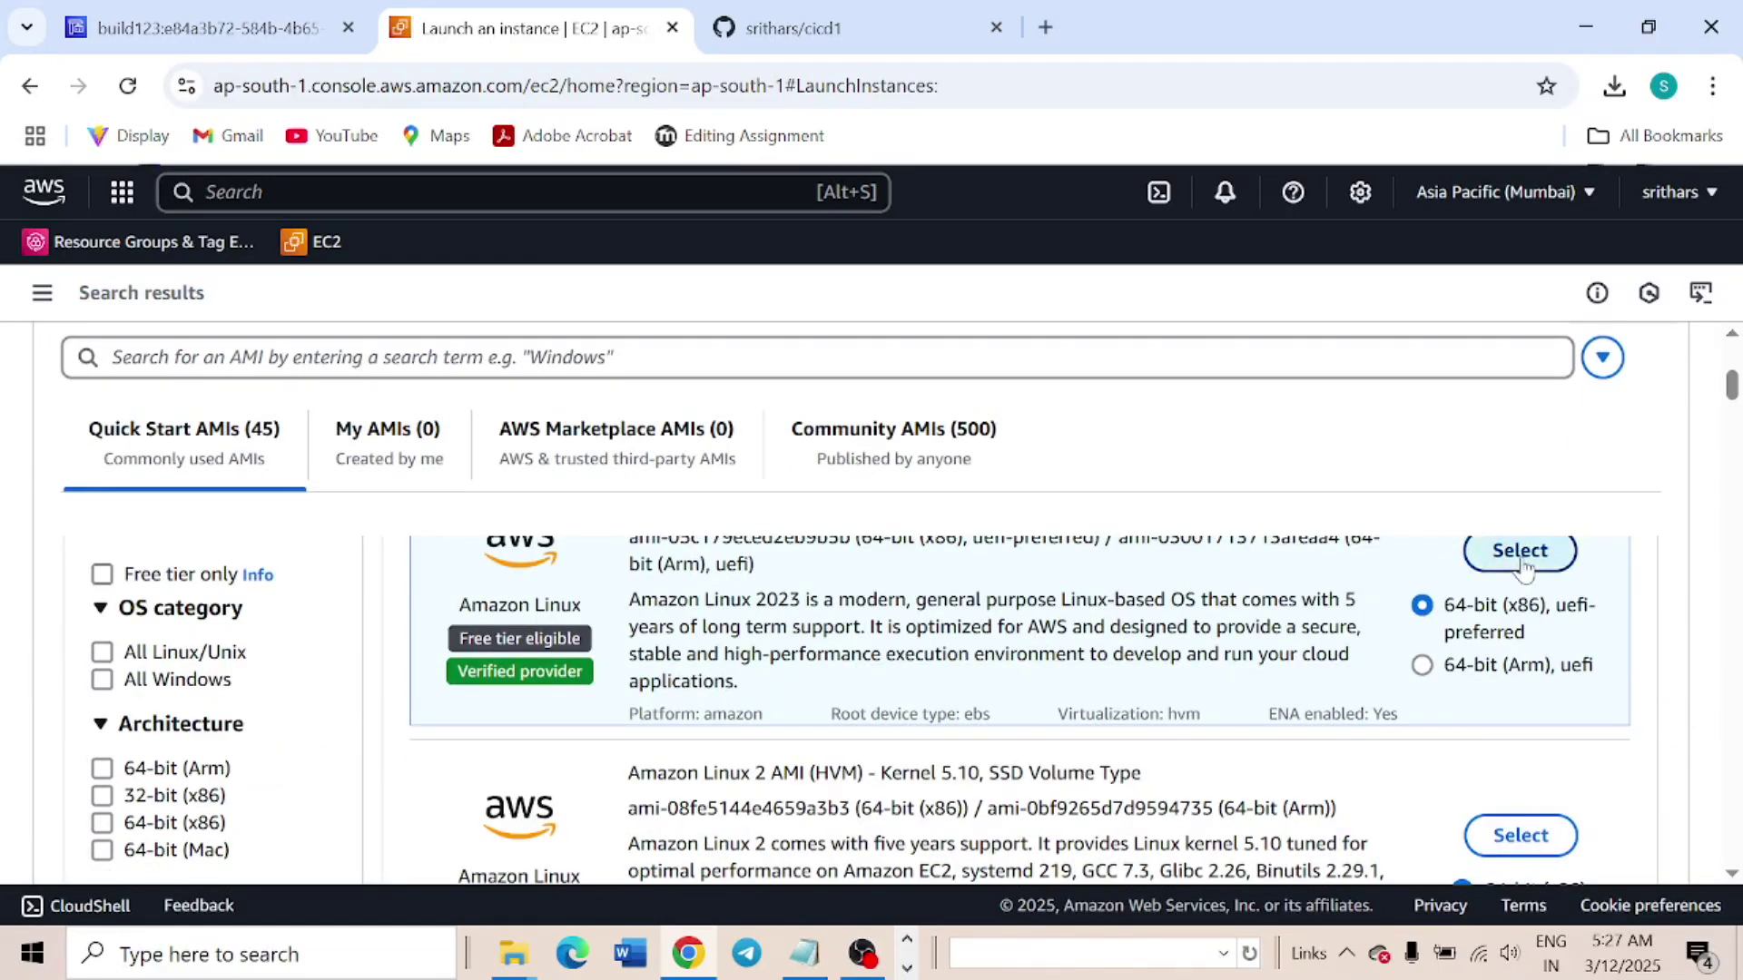
pyautogui.click(1521, 554)
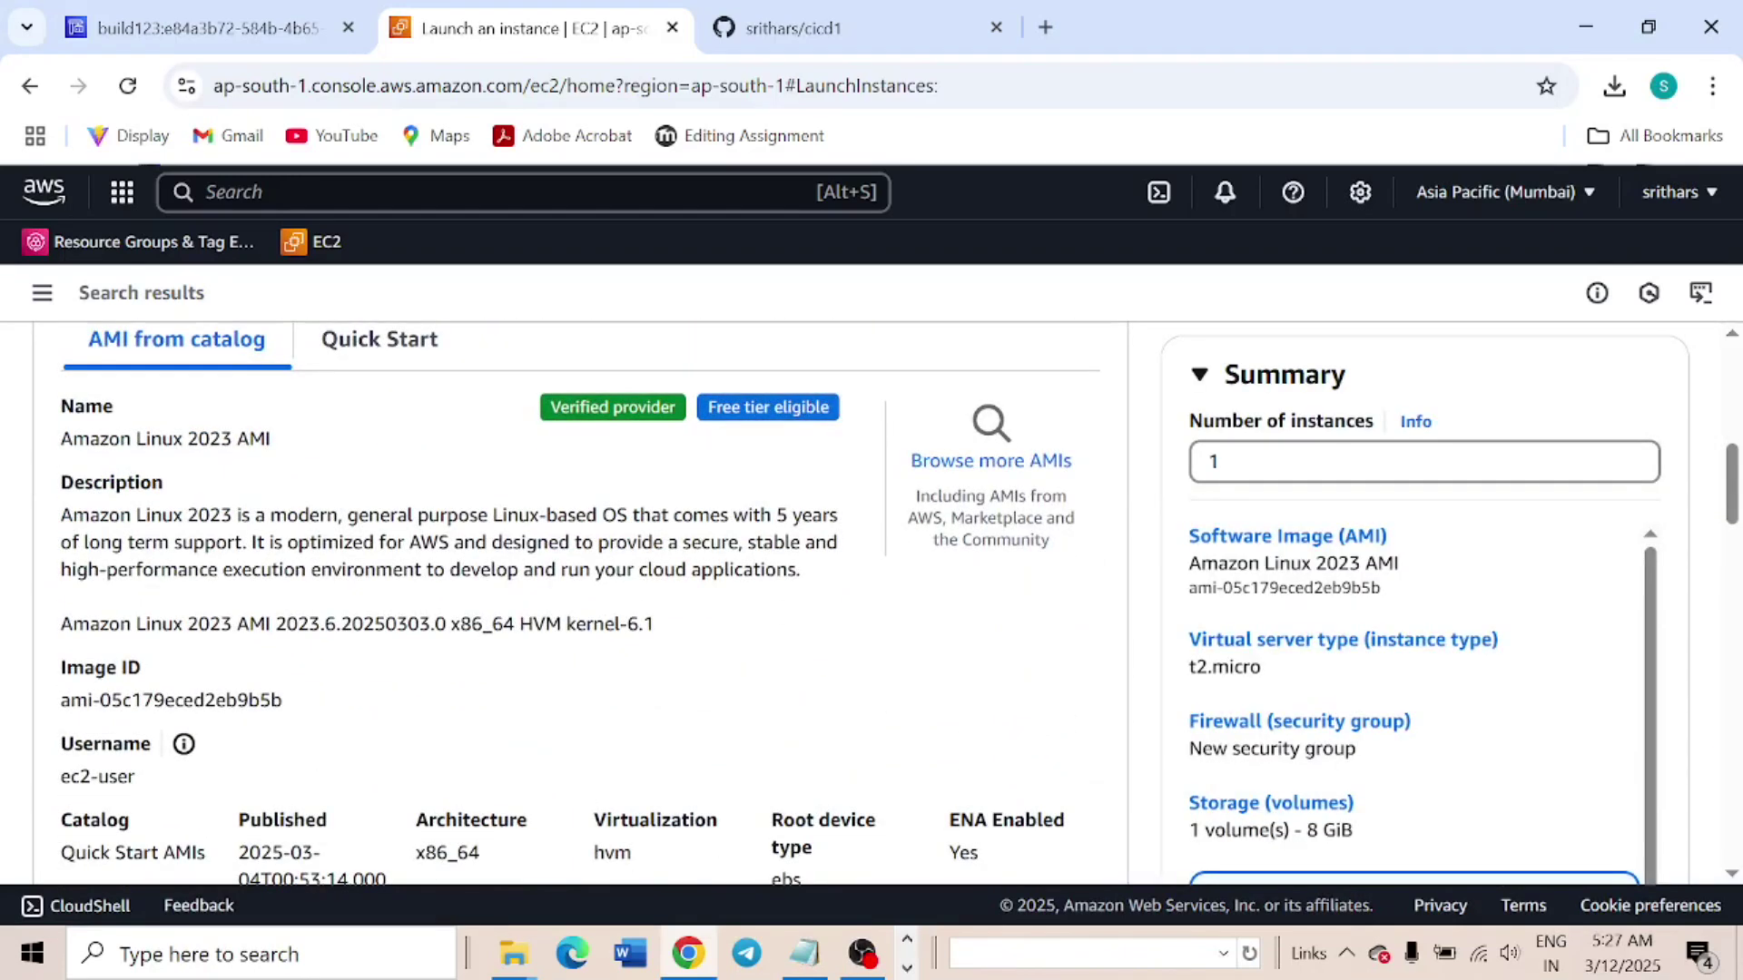
# Proceed without a key pair and allow HTTPS and HTTP traffic from the internet in the new security group
pyautogui.scroll(-10, 390, 562)
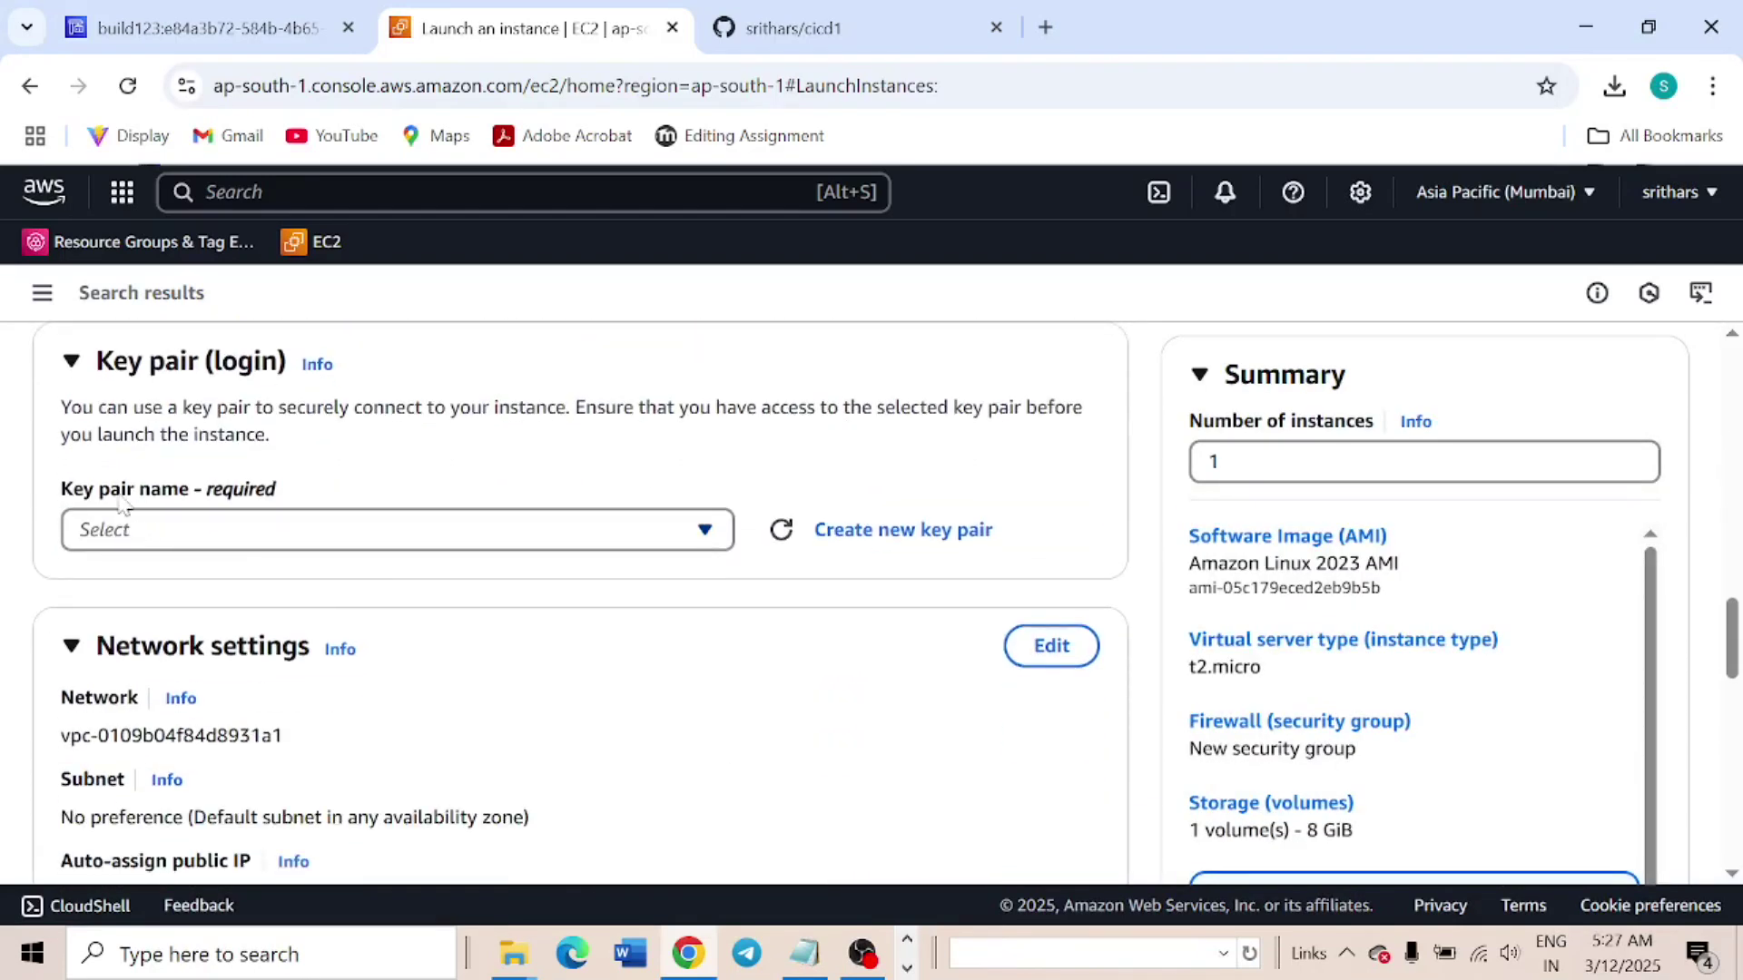
pyautogui.click(304, 531)
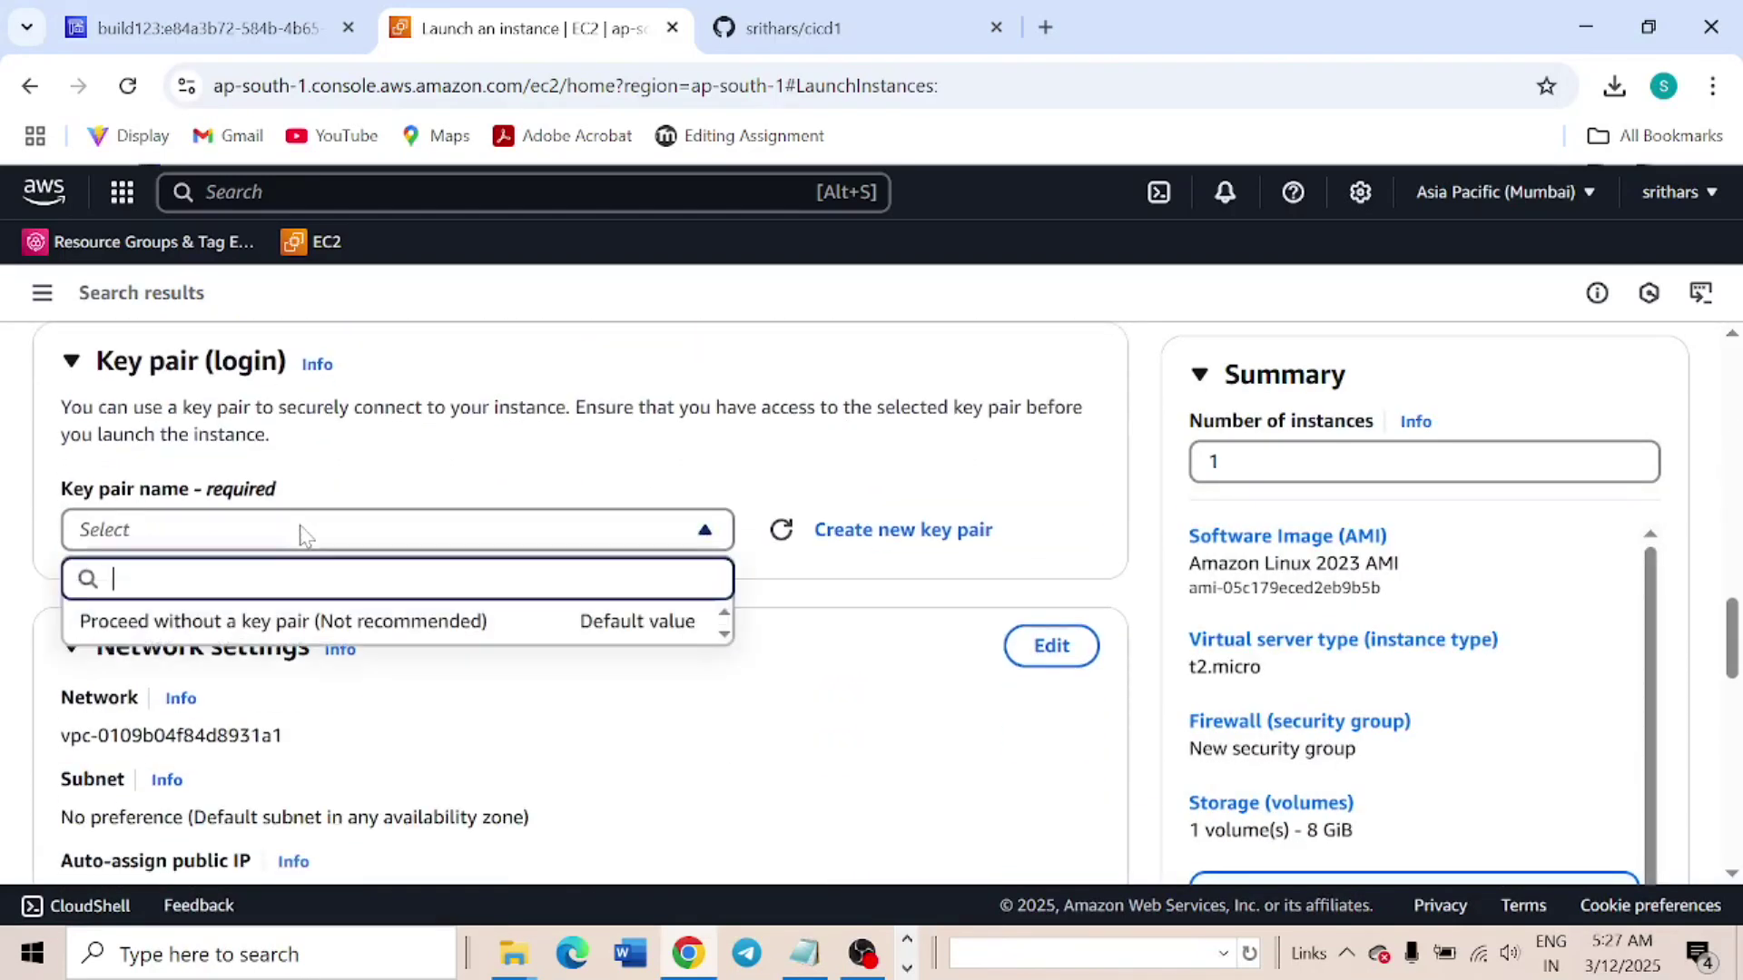
pyautogui.click(361, 621)
pyautogui.scroll(-5, 361, 621)
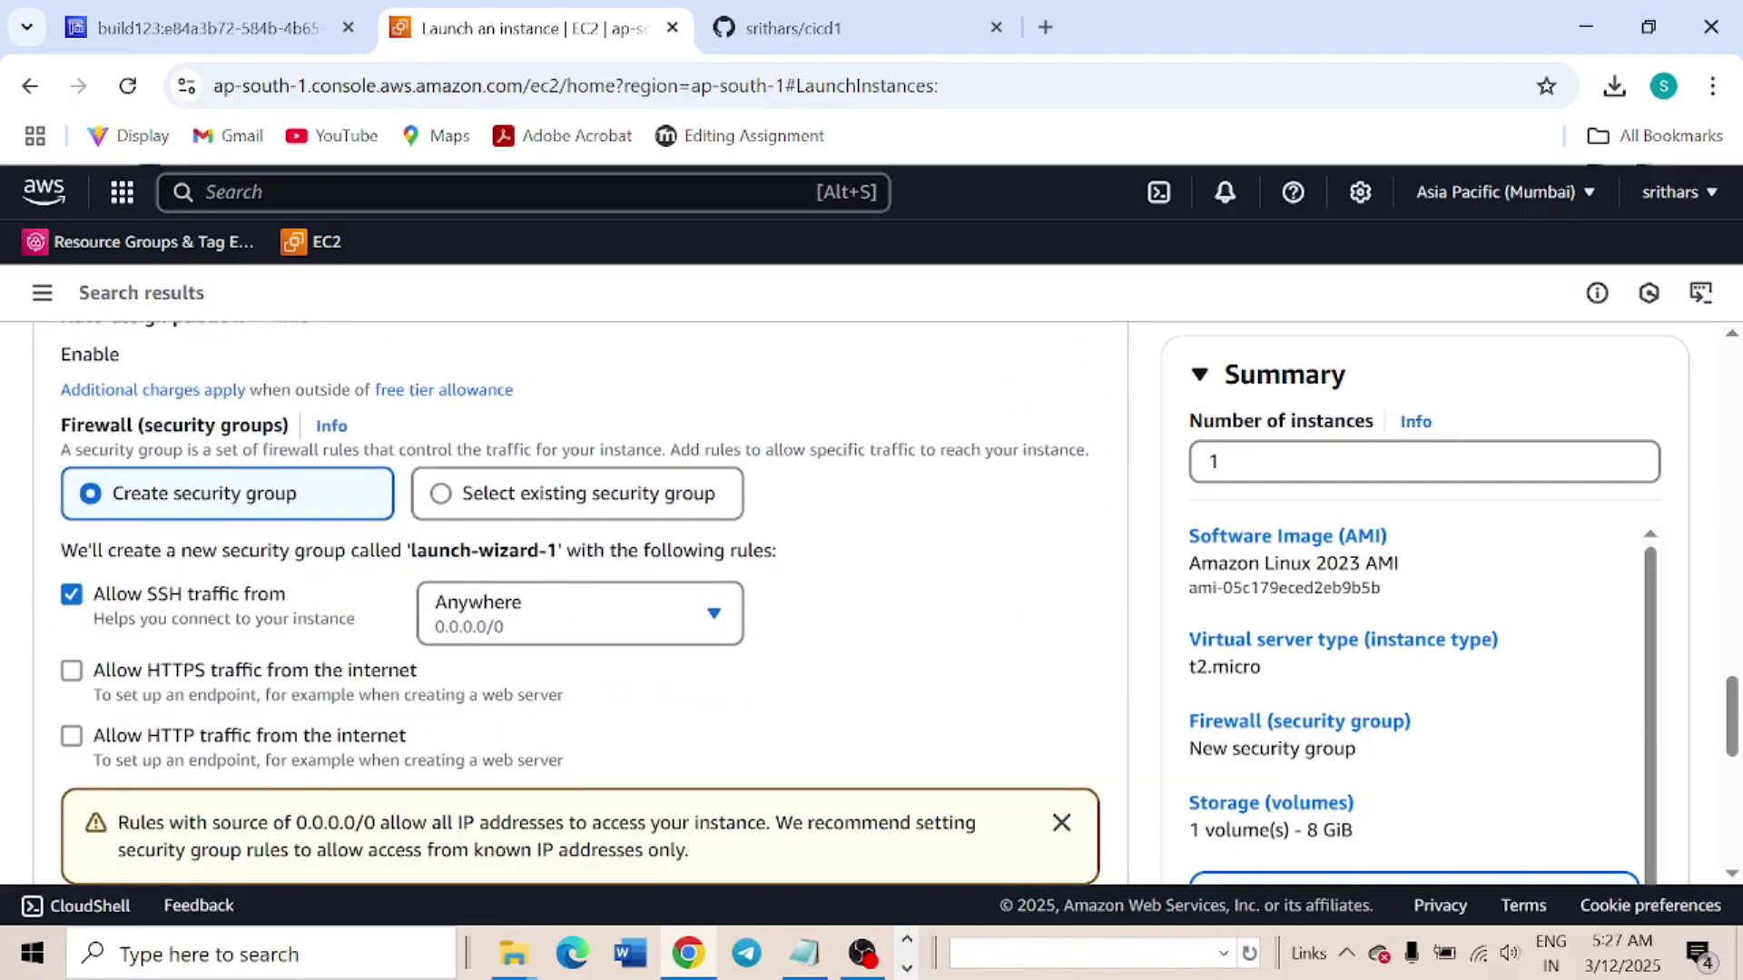
pyautogui.moveTo(557, 550); pyautogui.dragTo(411, 550)
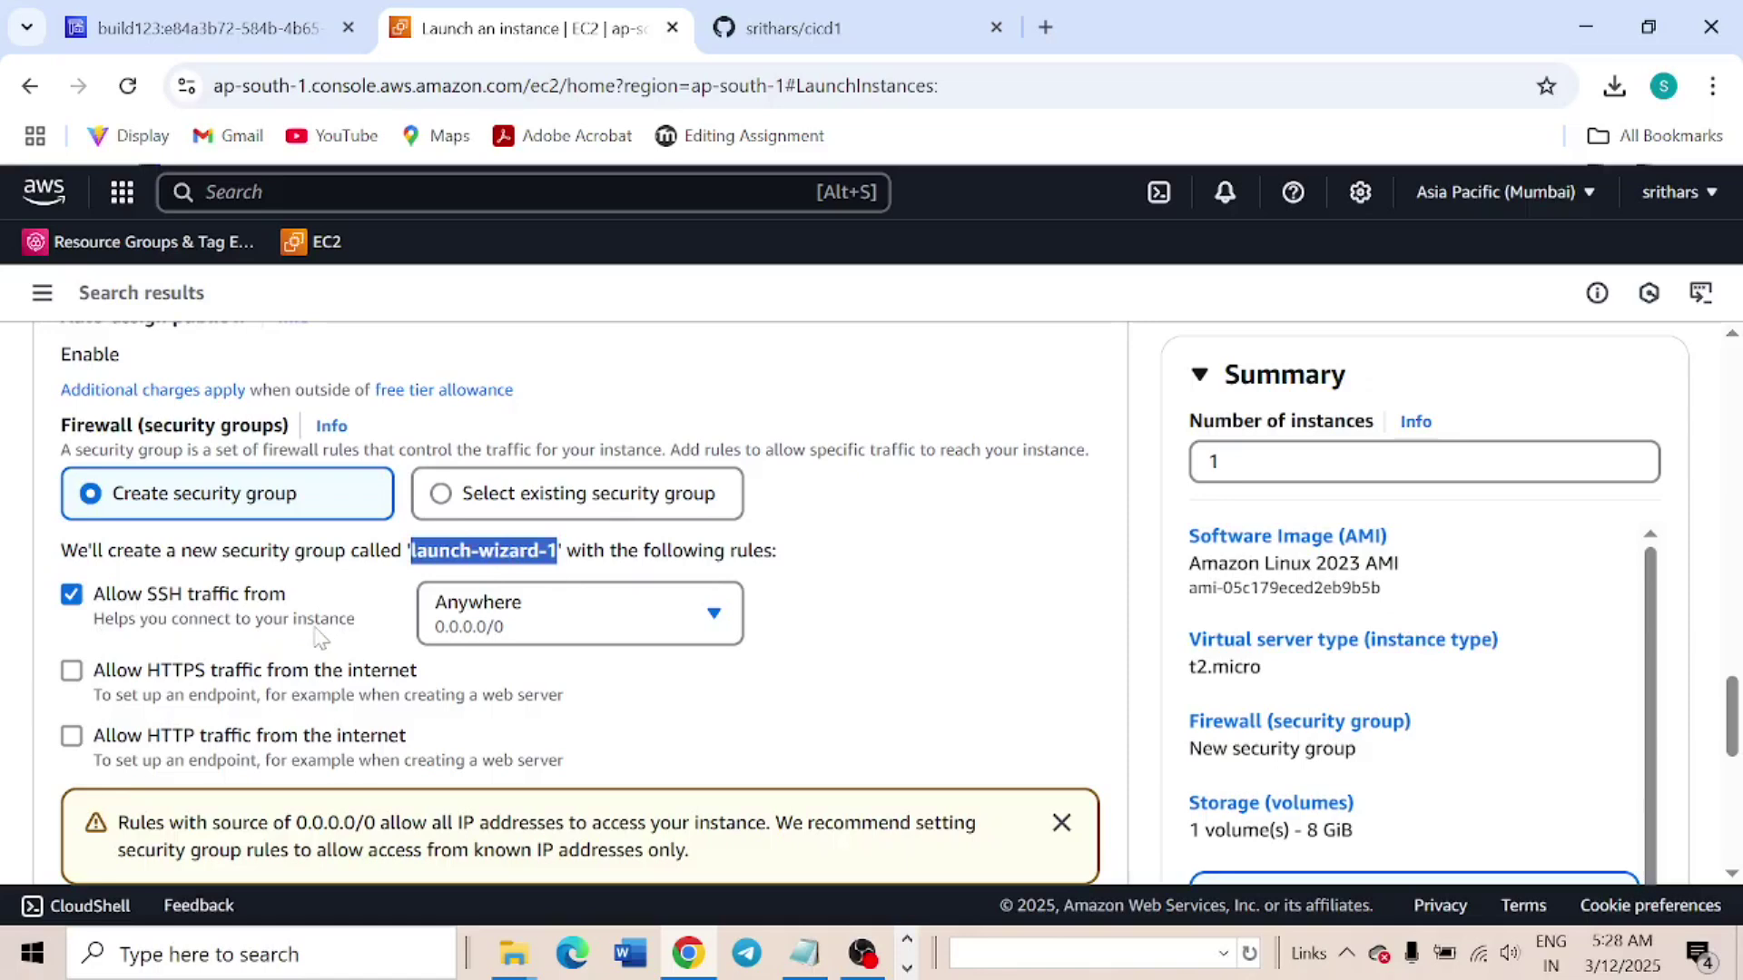
pyautogui.click(73, 672)
pyautogui.scroll(-4, 393, 603)
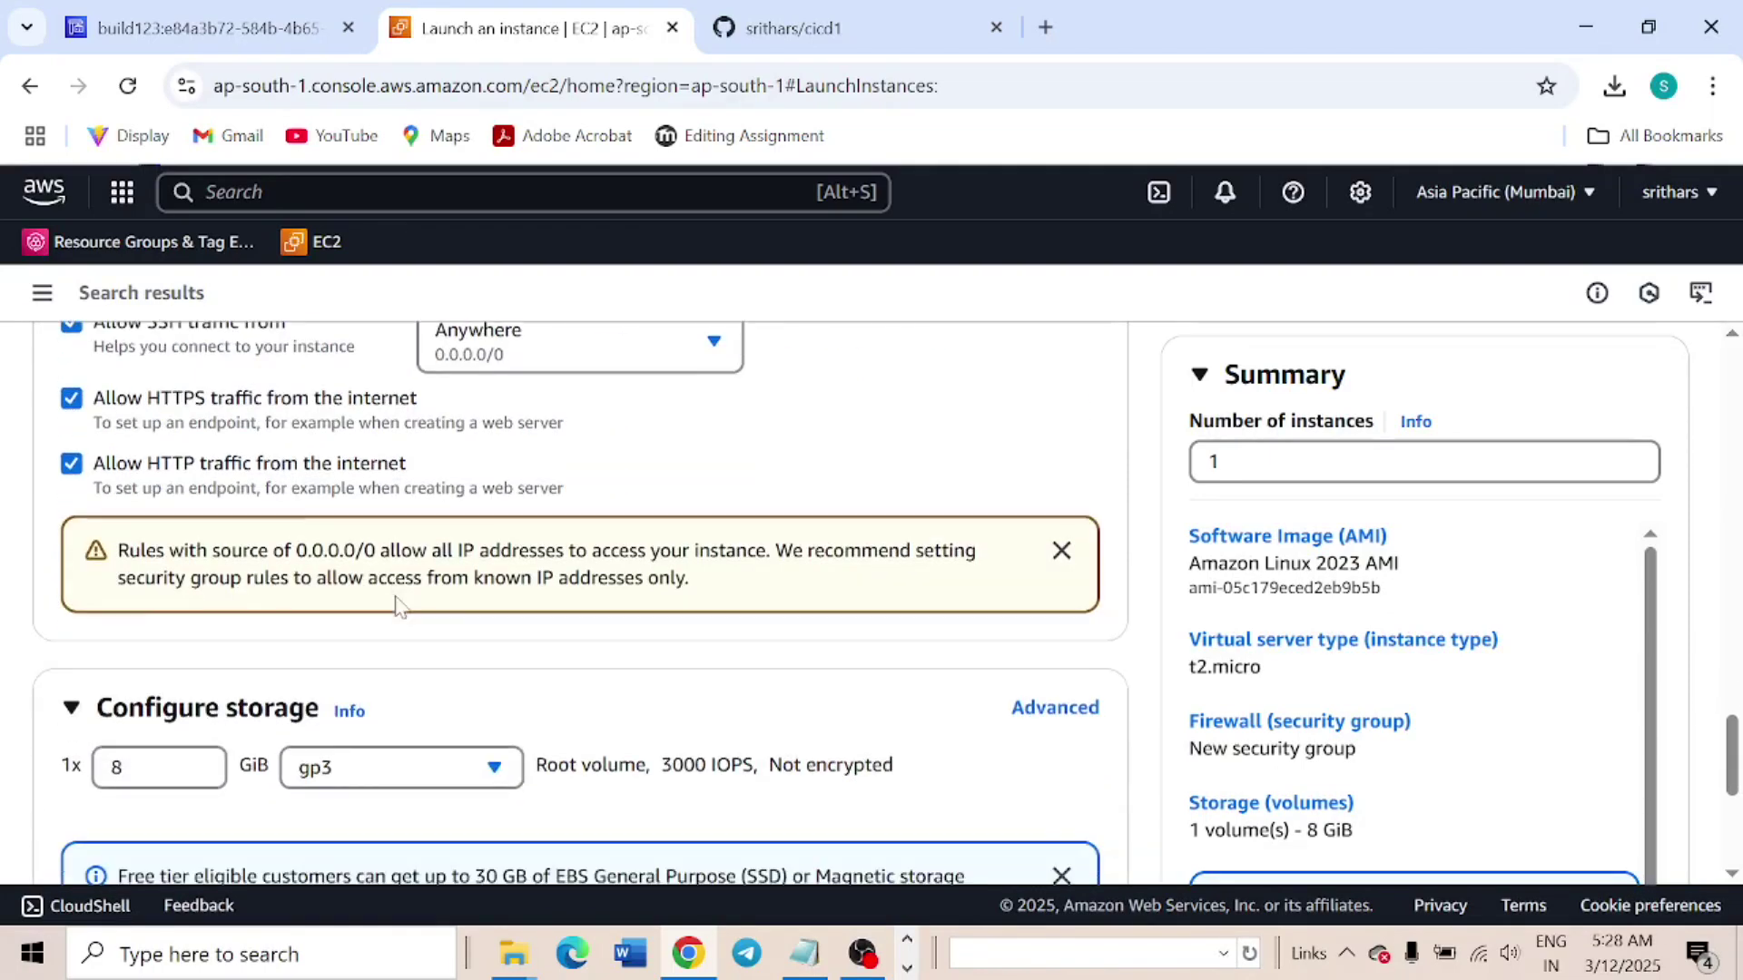
# In the instance's advanced details, filter the IAM instance profiles by s3full and assign s3full123
pyautogui.scroll(-3, 537, 582)
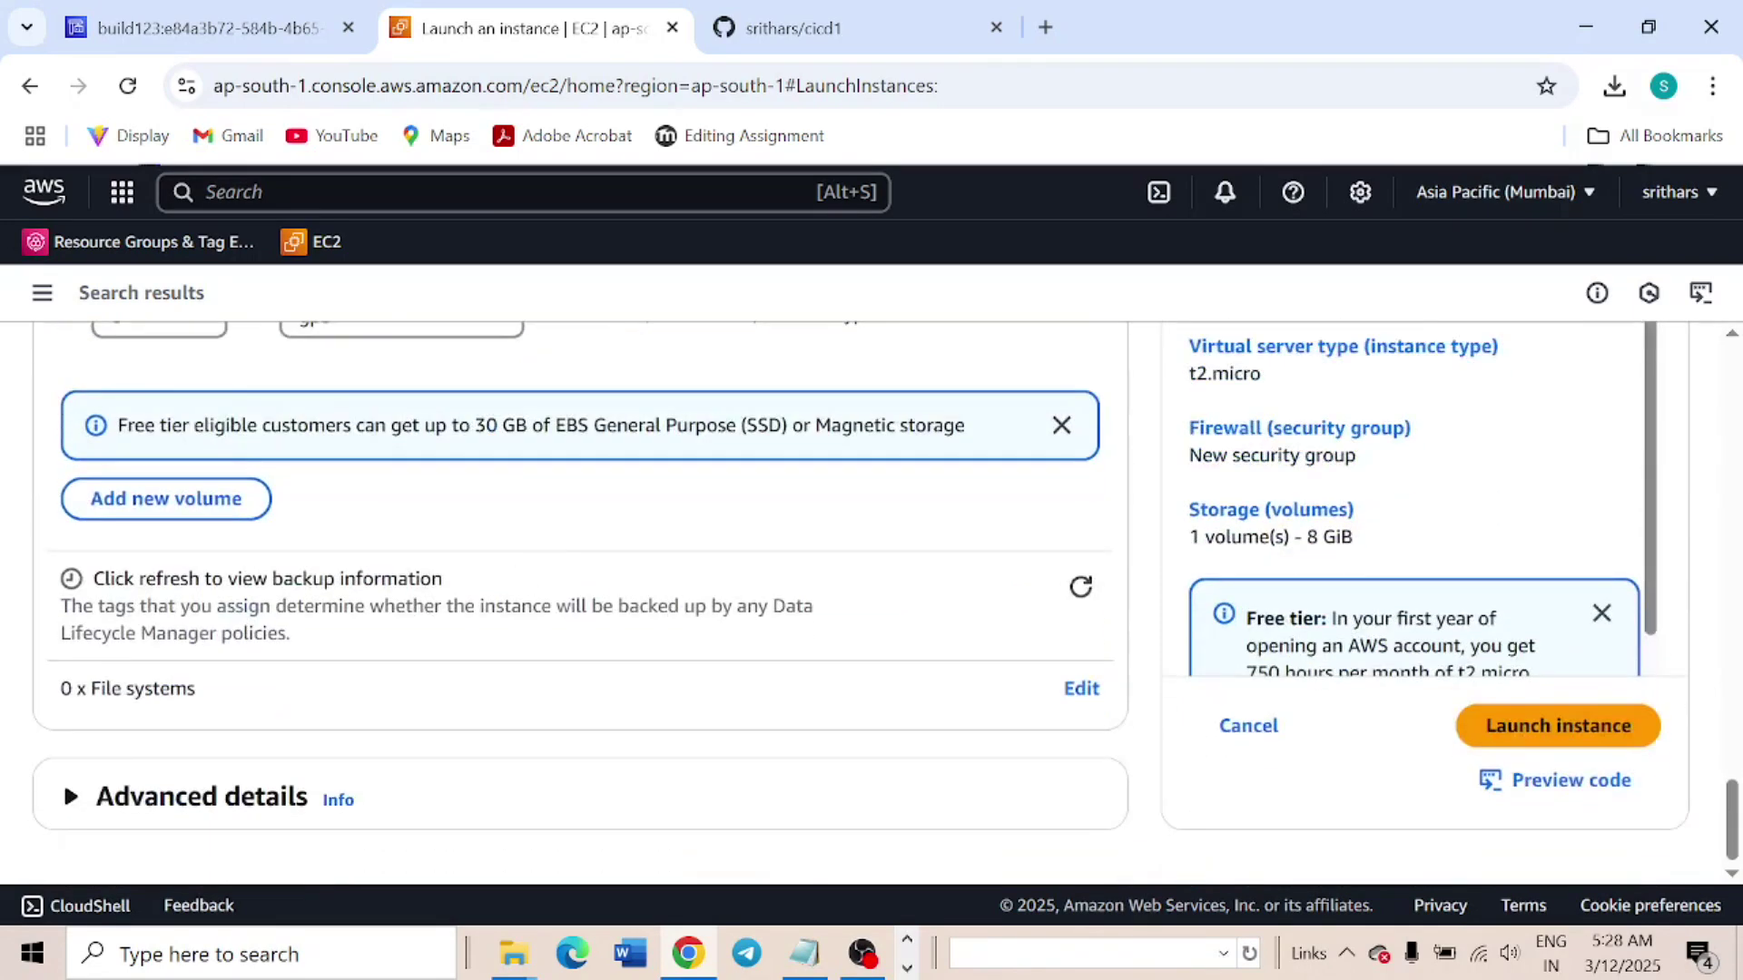
pyautogui.click(71, 796)
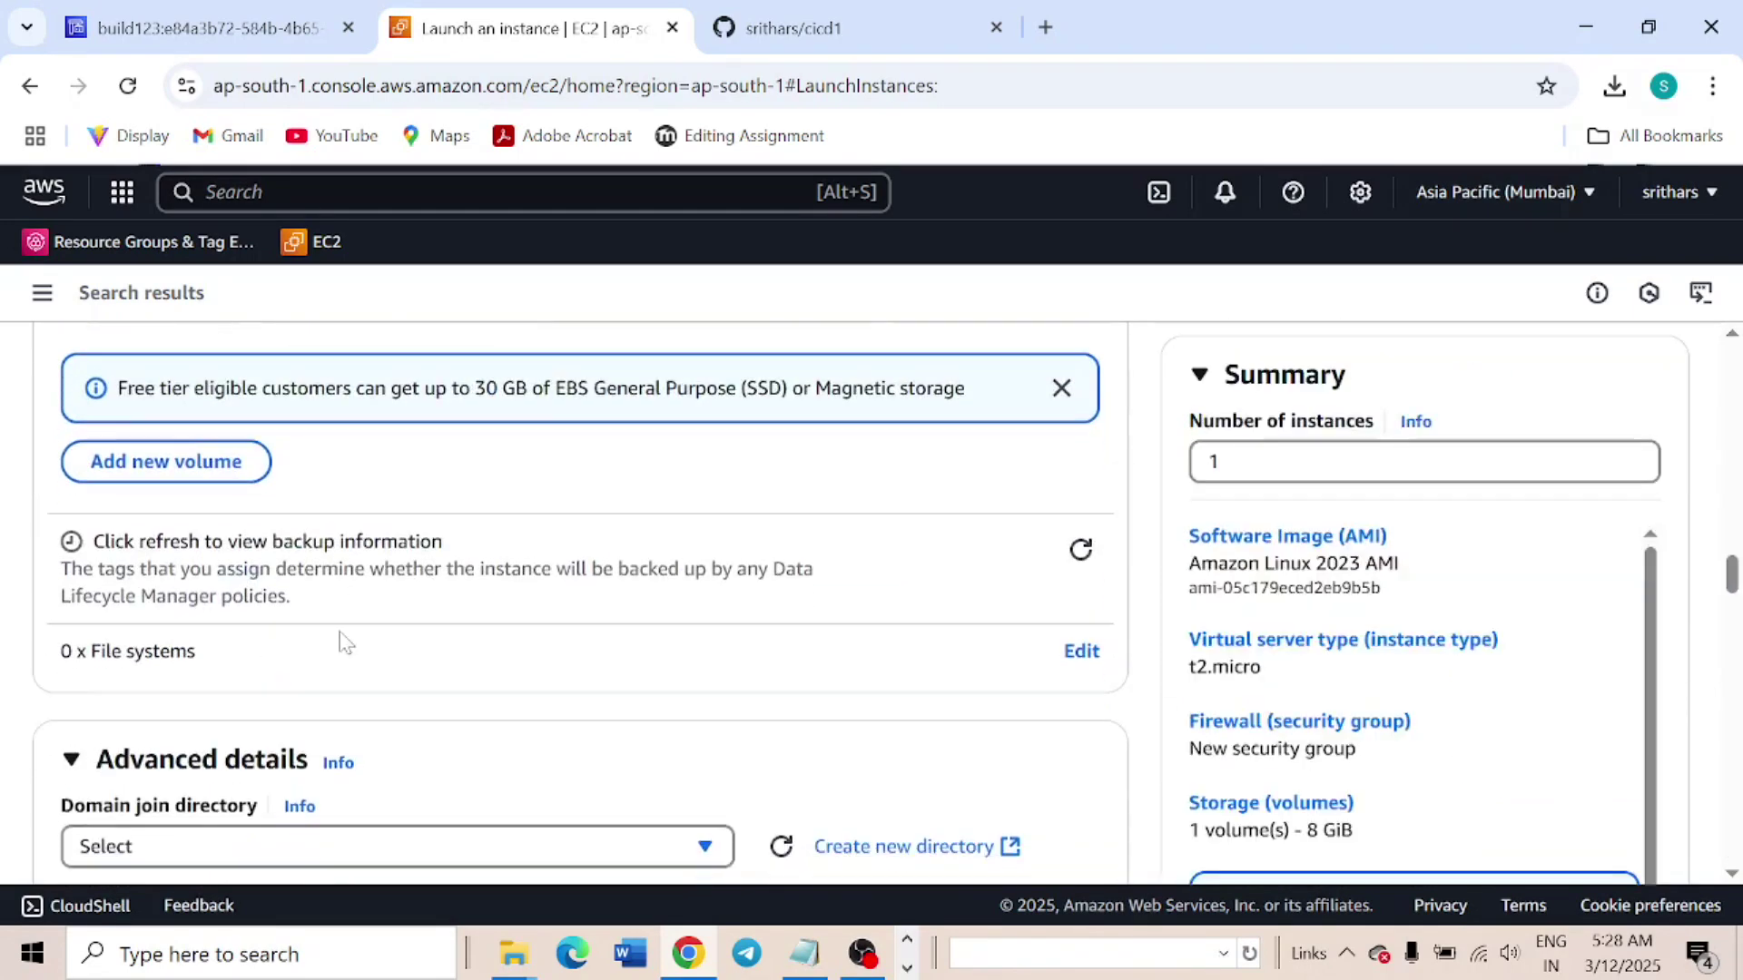
pyautogui.scroll(-4, 366, 572)
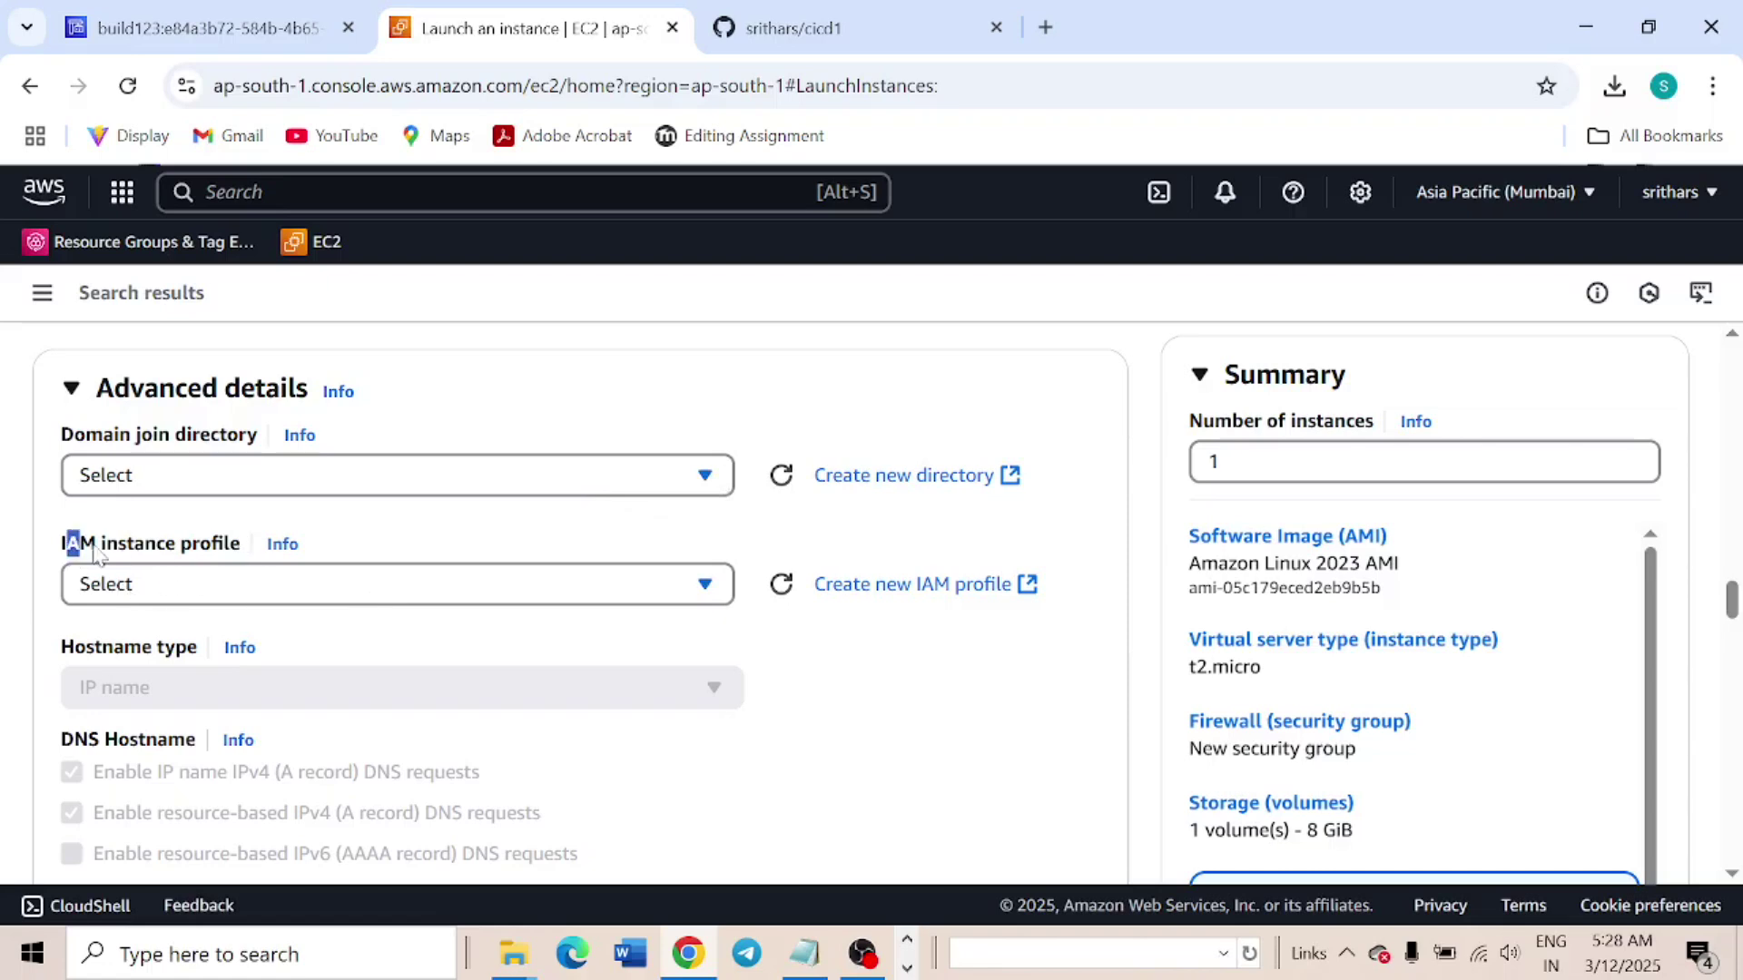
pyautogui.moveTo(65, 545); pyautogui.dragTo(239, 544)
pyautogui.click(504, 601)
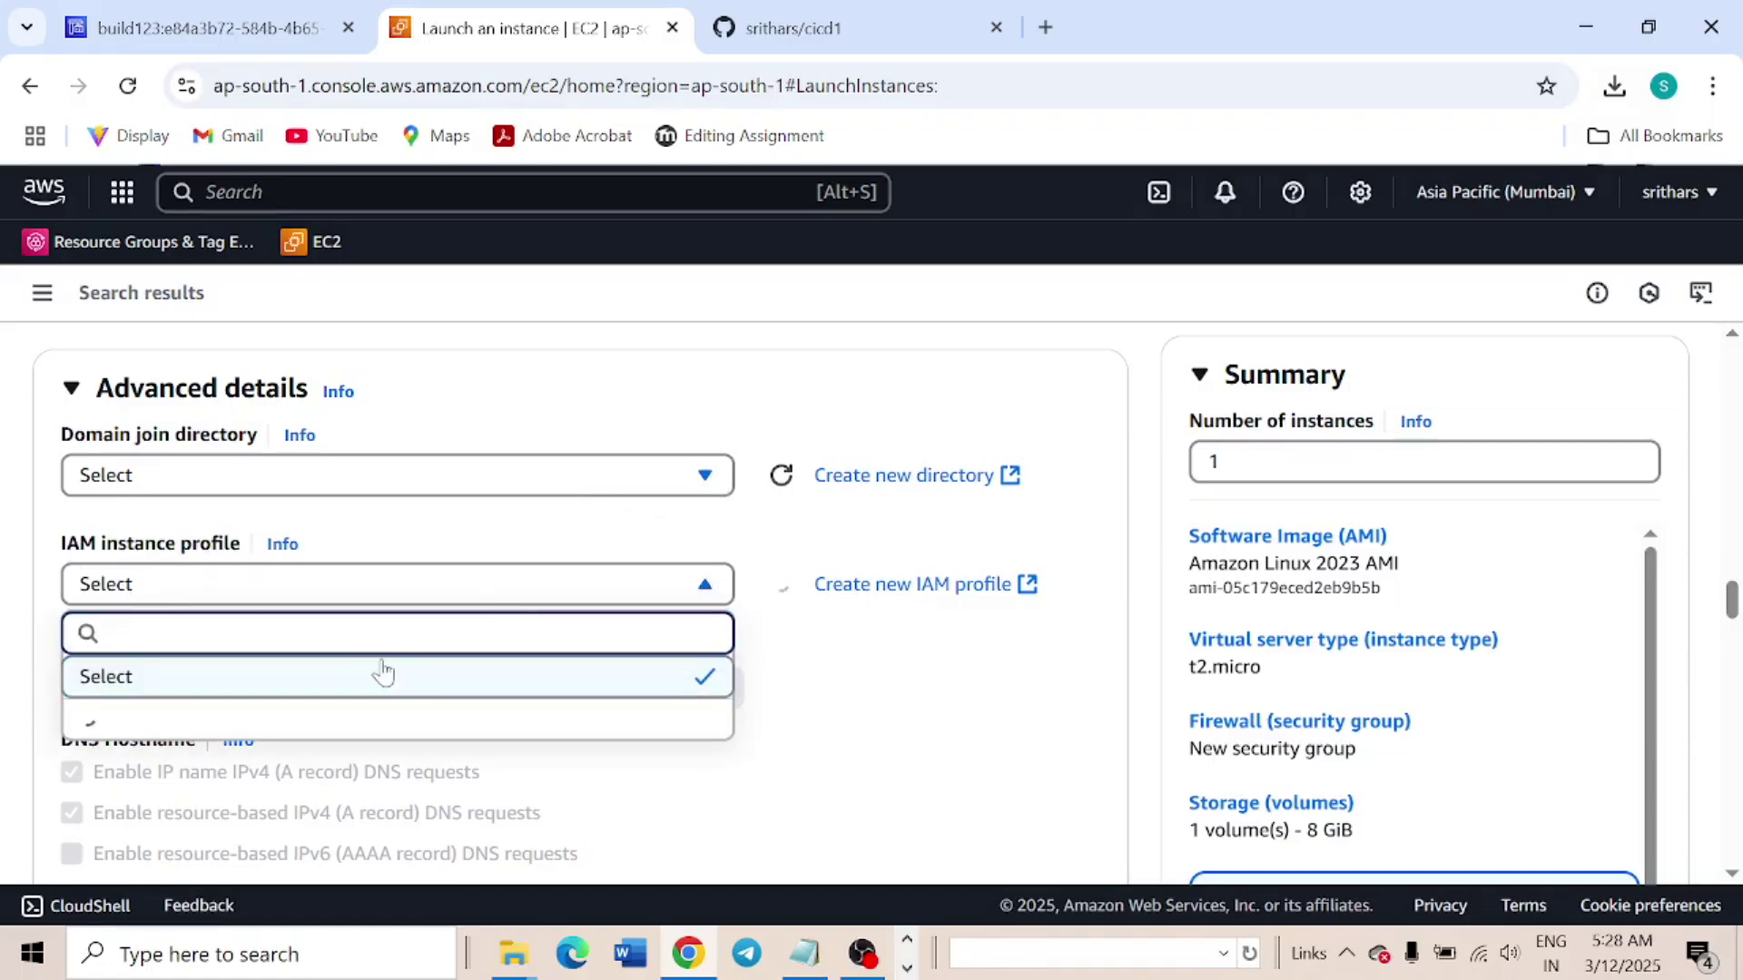
pyautogui.write('s3')
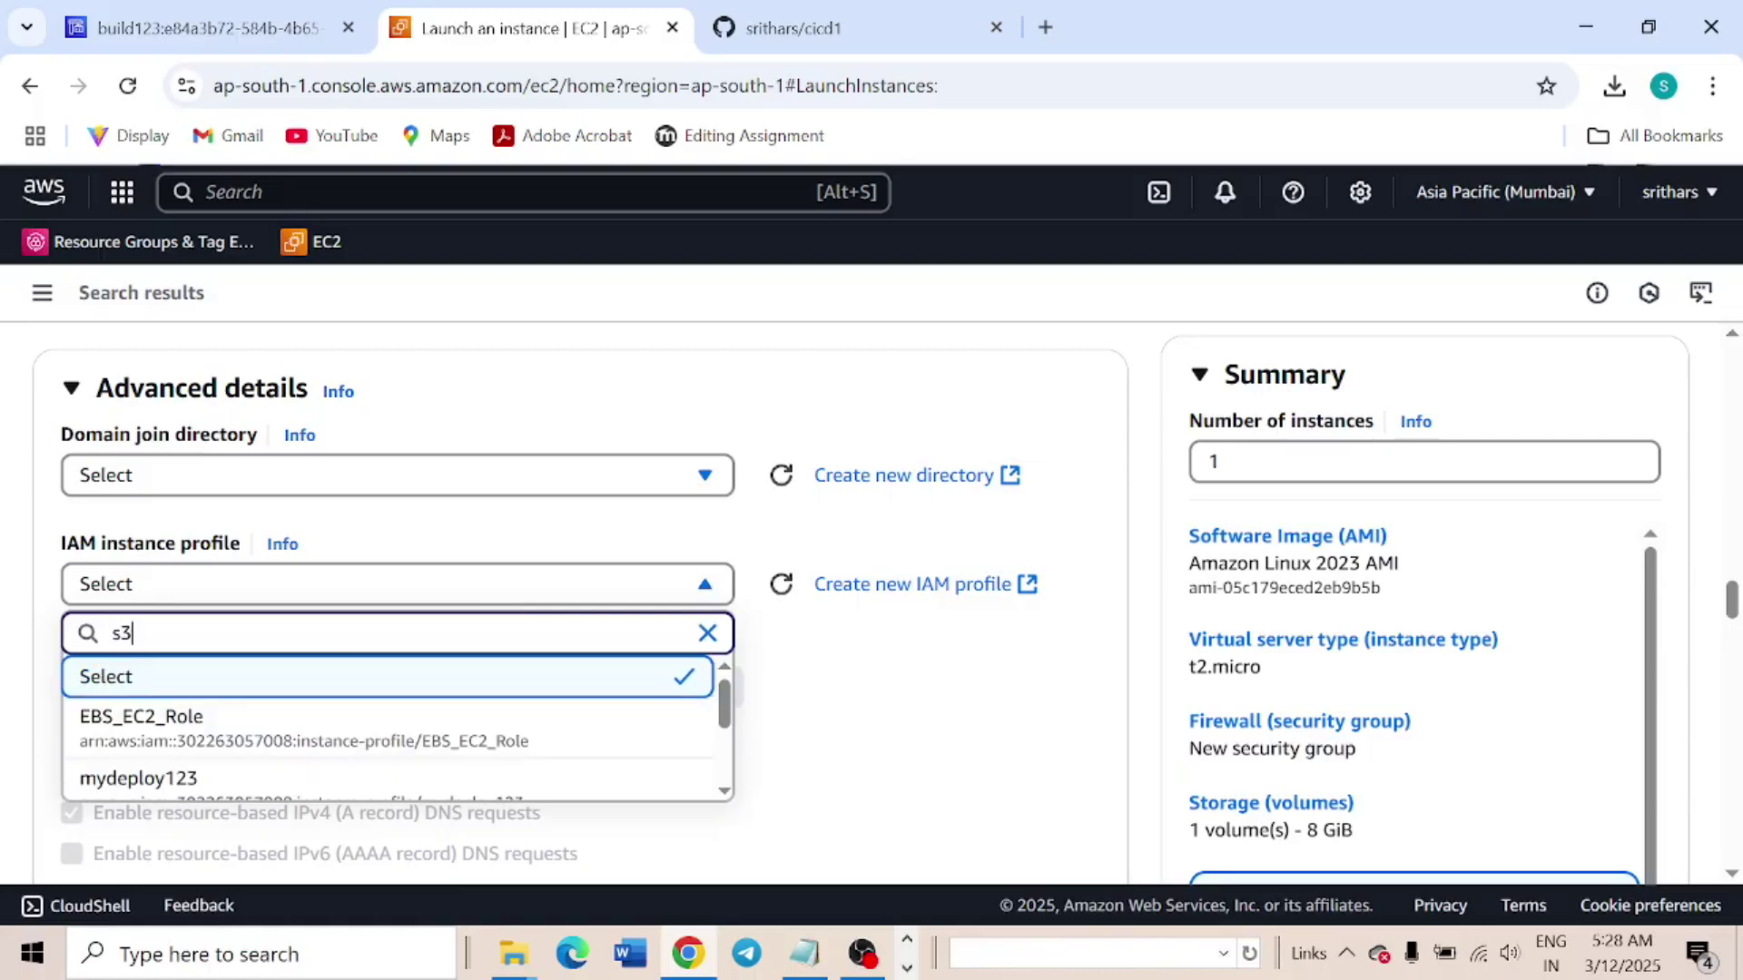
pyautogui.write('full')
pyautogui.click(177, 778)
# Launch the machine1 instance, go to the list of all instances and refresh it
pyautogui.scroll(-20, 859, 635)
pyautogui.scroll(-10, 1452, 672)
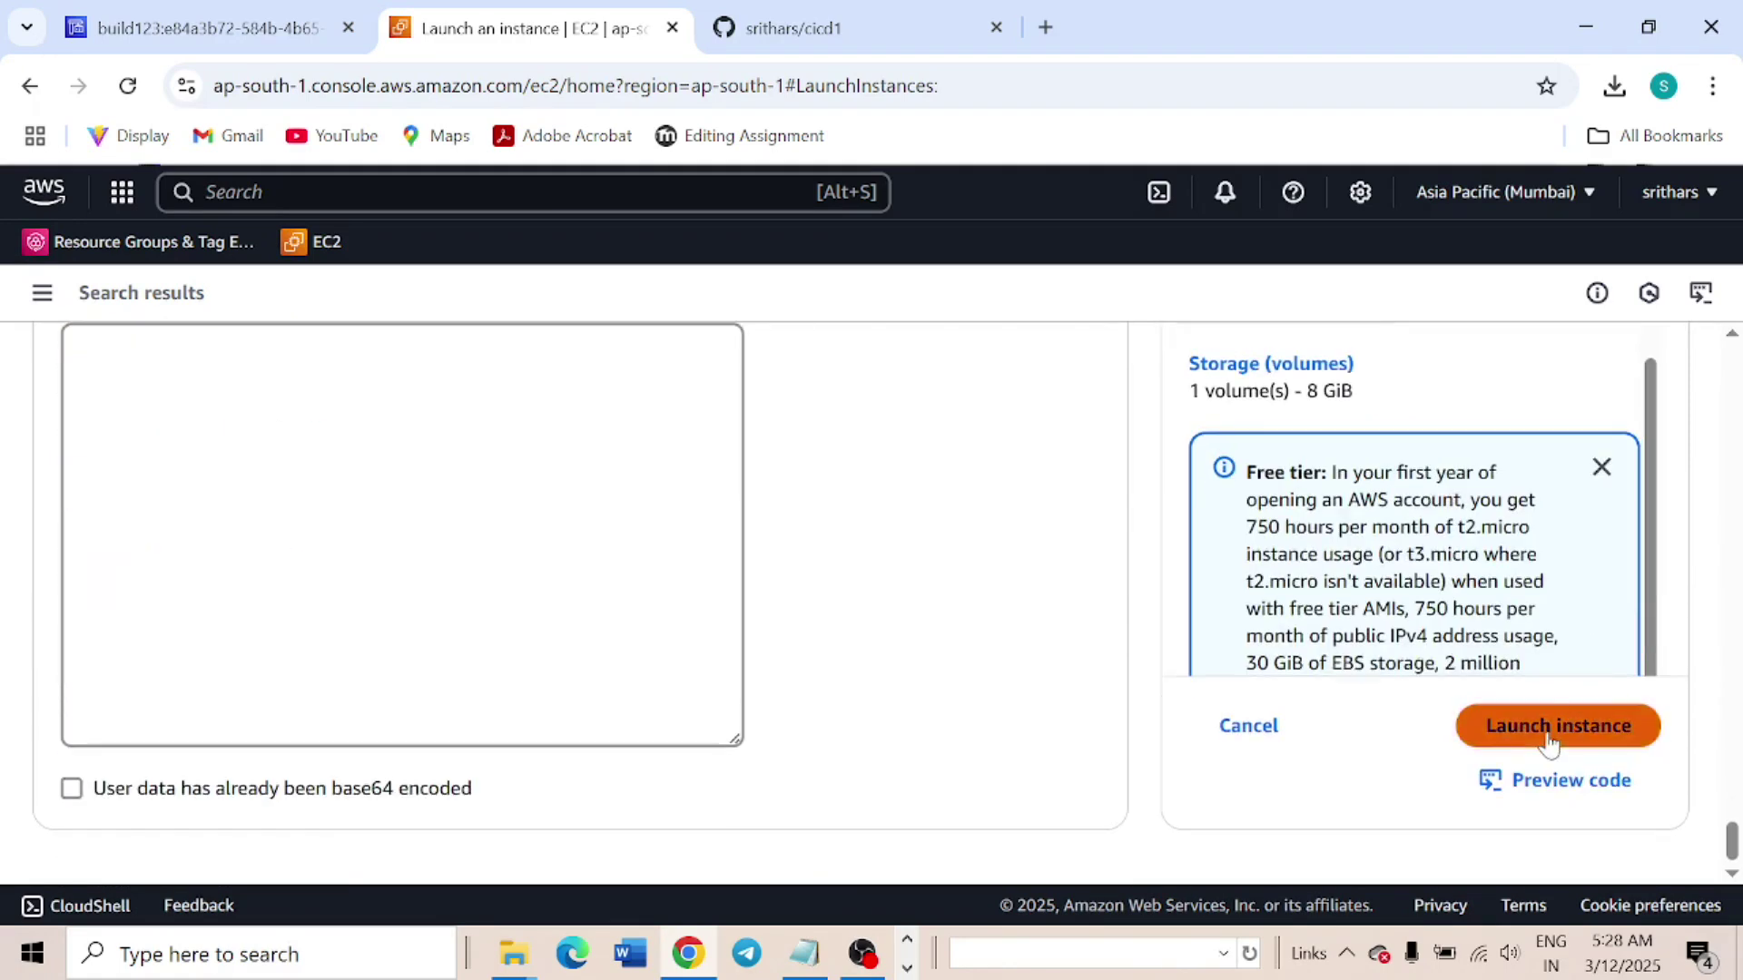
pyautogui.click(1549, 742)
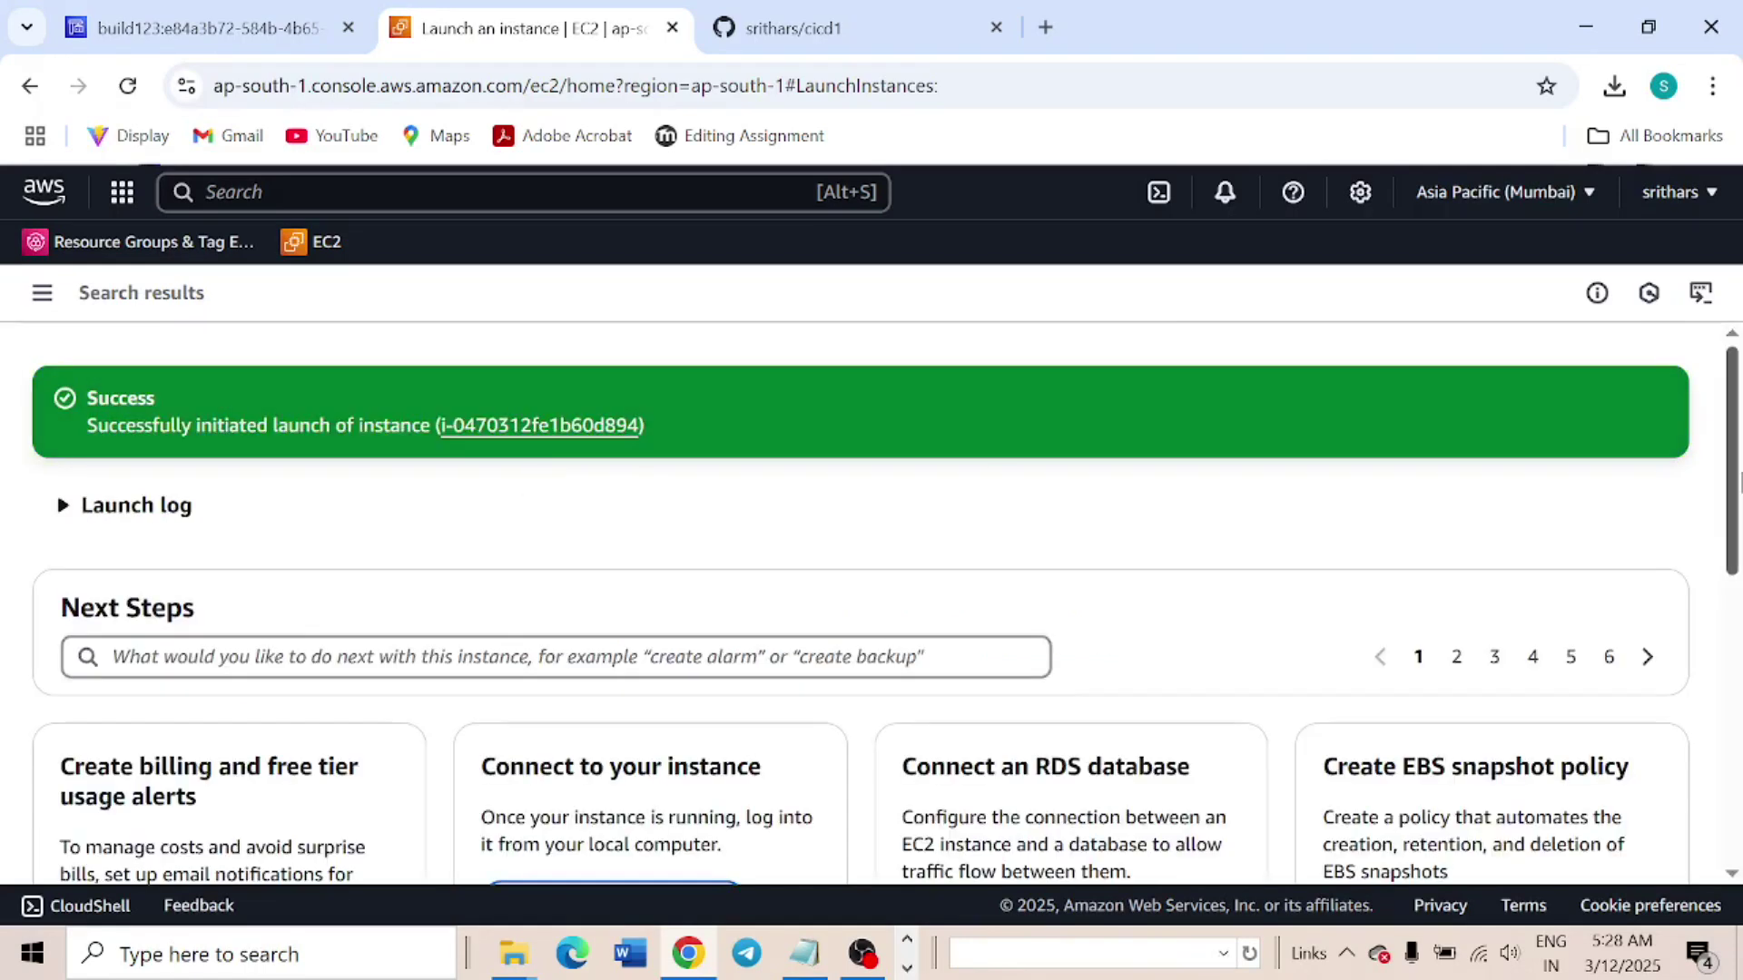
pyautogui.scroll(-10, 1507, 581)
pyautogui.click(1584, 806)
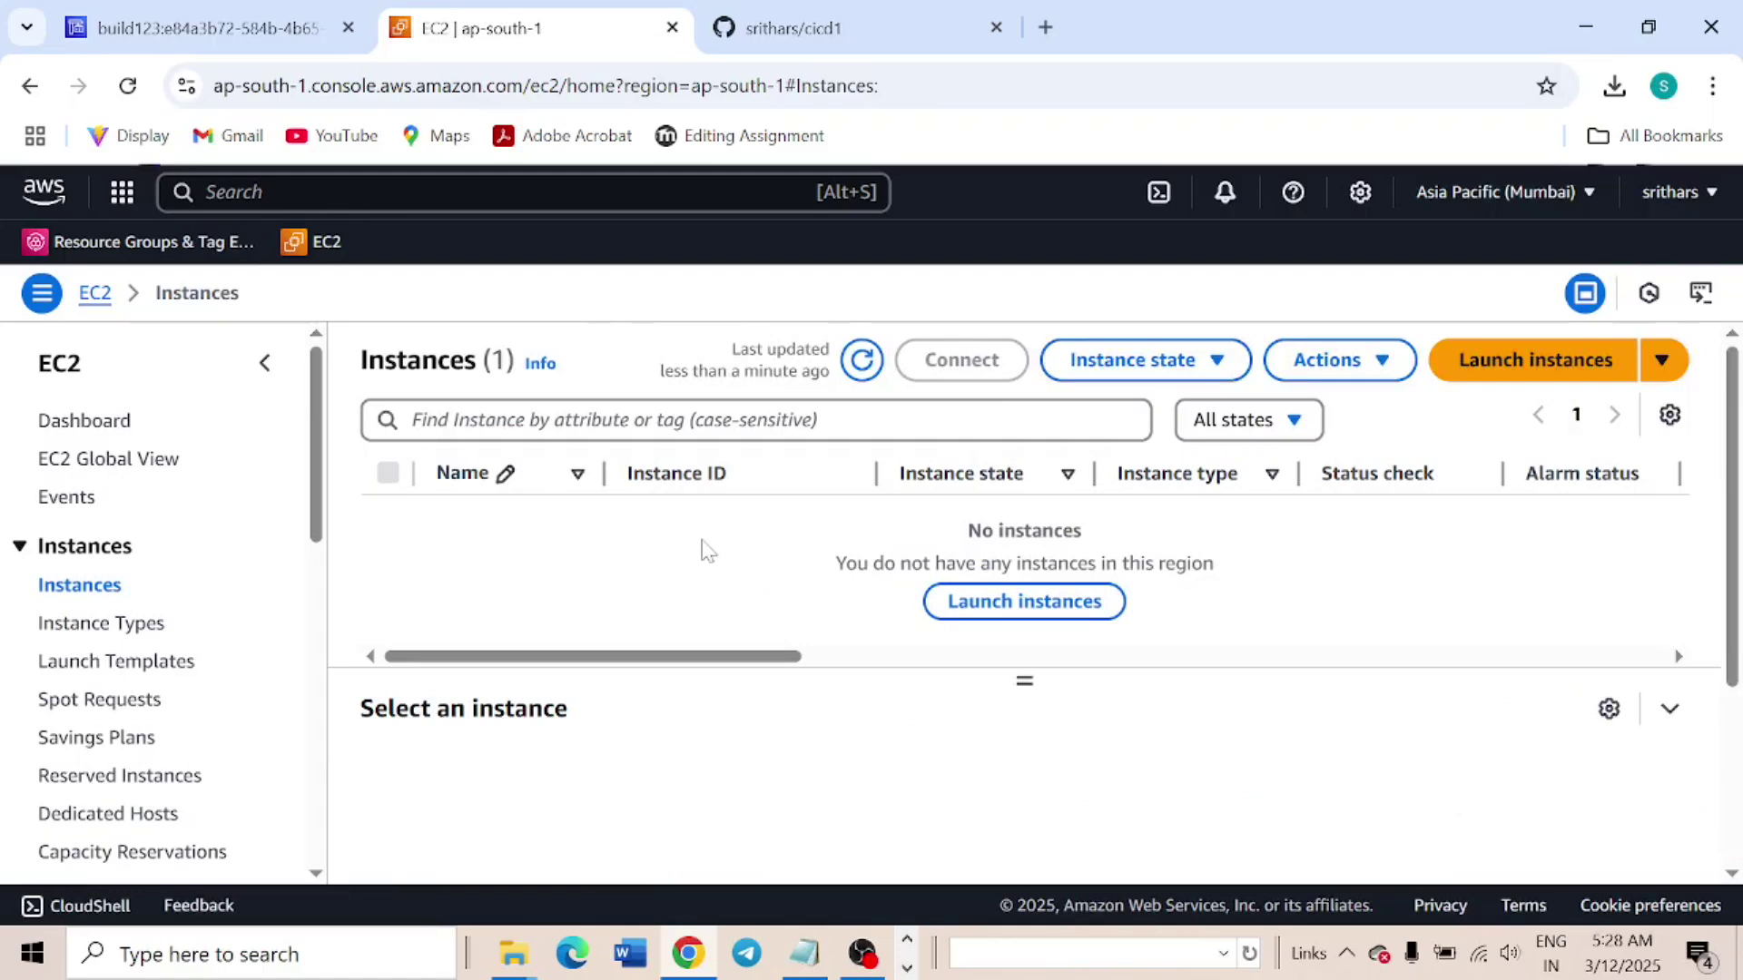
pyautogui.click(861, 360)
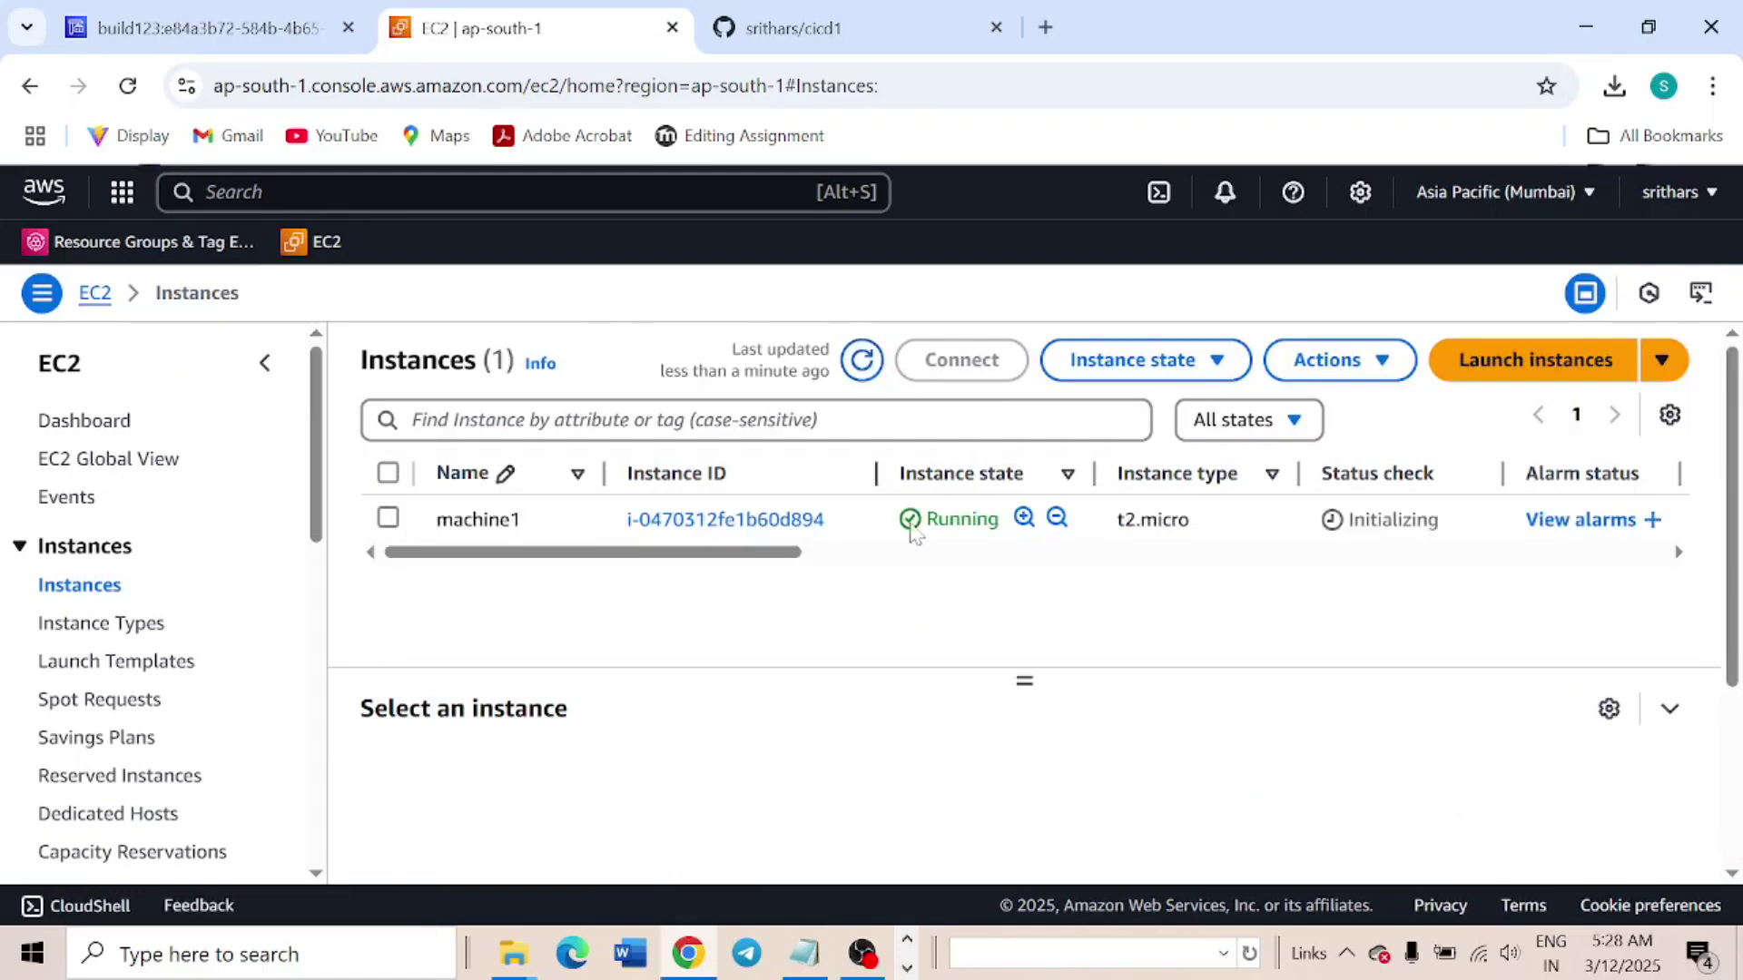
# Review the CodeDeploy agent installation commands, from sudo yum update -y through sudo ./install auto, in the CICD Steps notes in Notepad
pyautogui.click(726, 520)
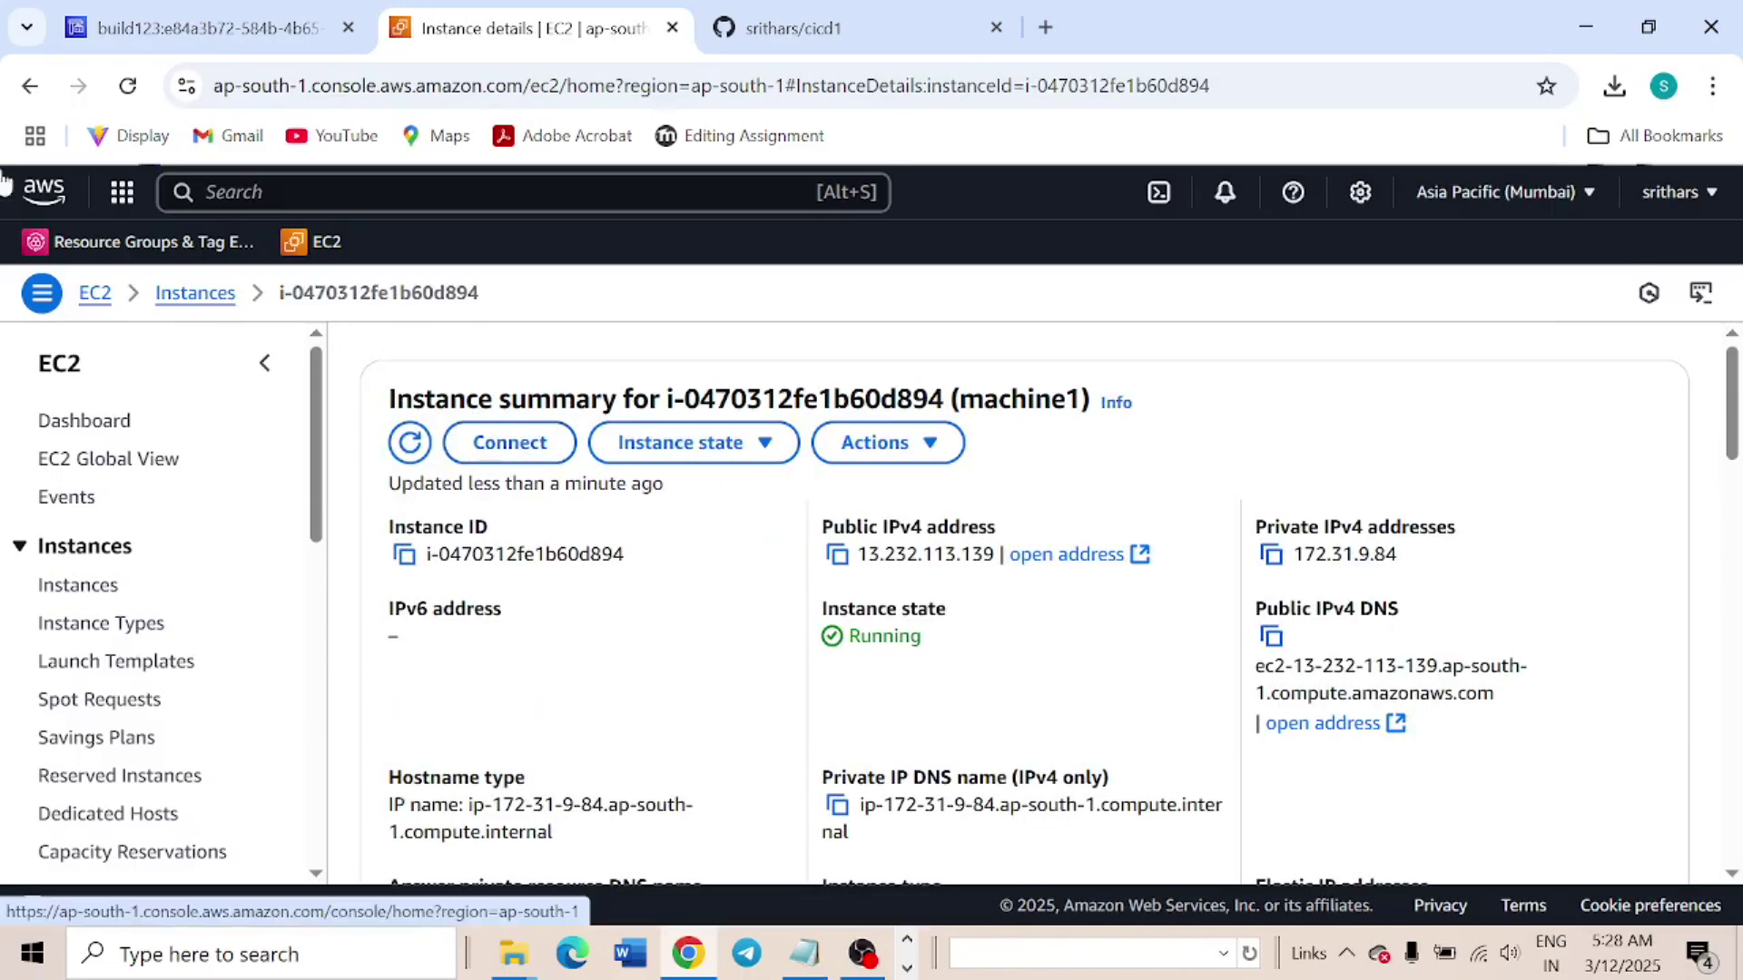
pyautogui.hotkey('alt', 'Left')
pyautogui.click(805, 953)
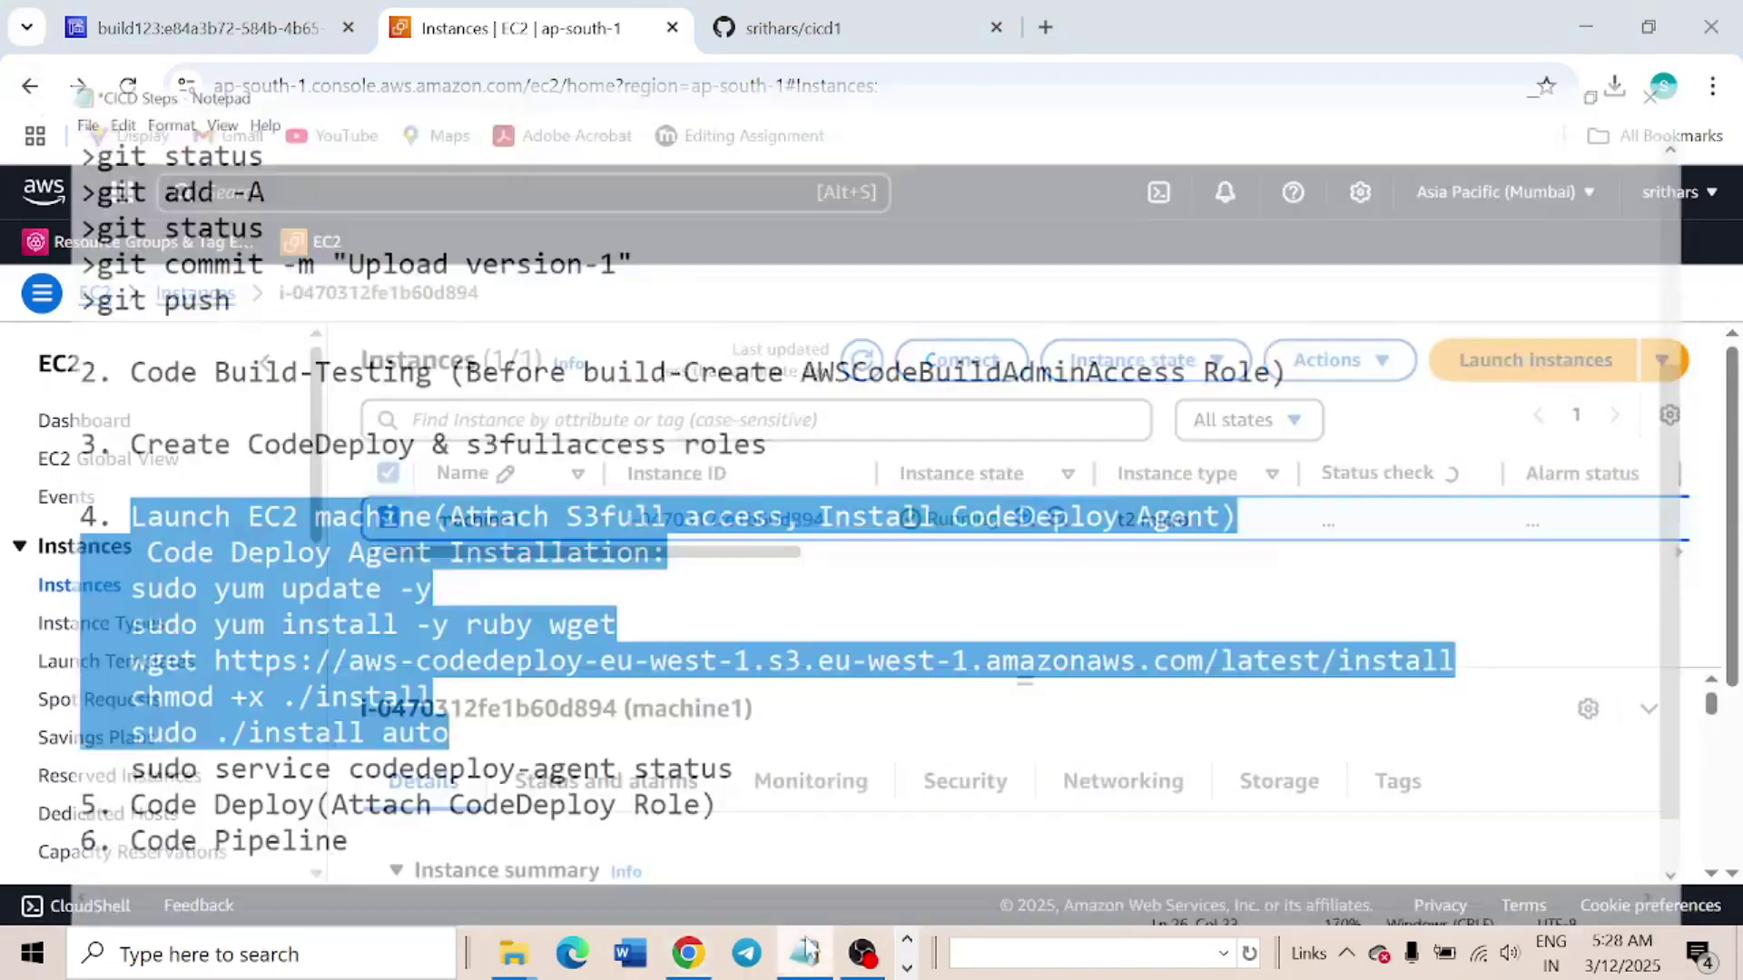
pyautogui.click(644, 507)
pyautogui.moveTo(44, 546); pyautogui.dragTo(410, 703)
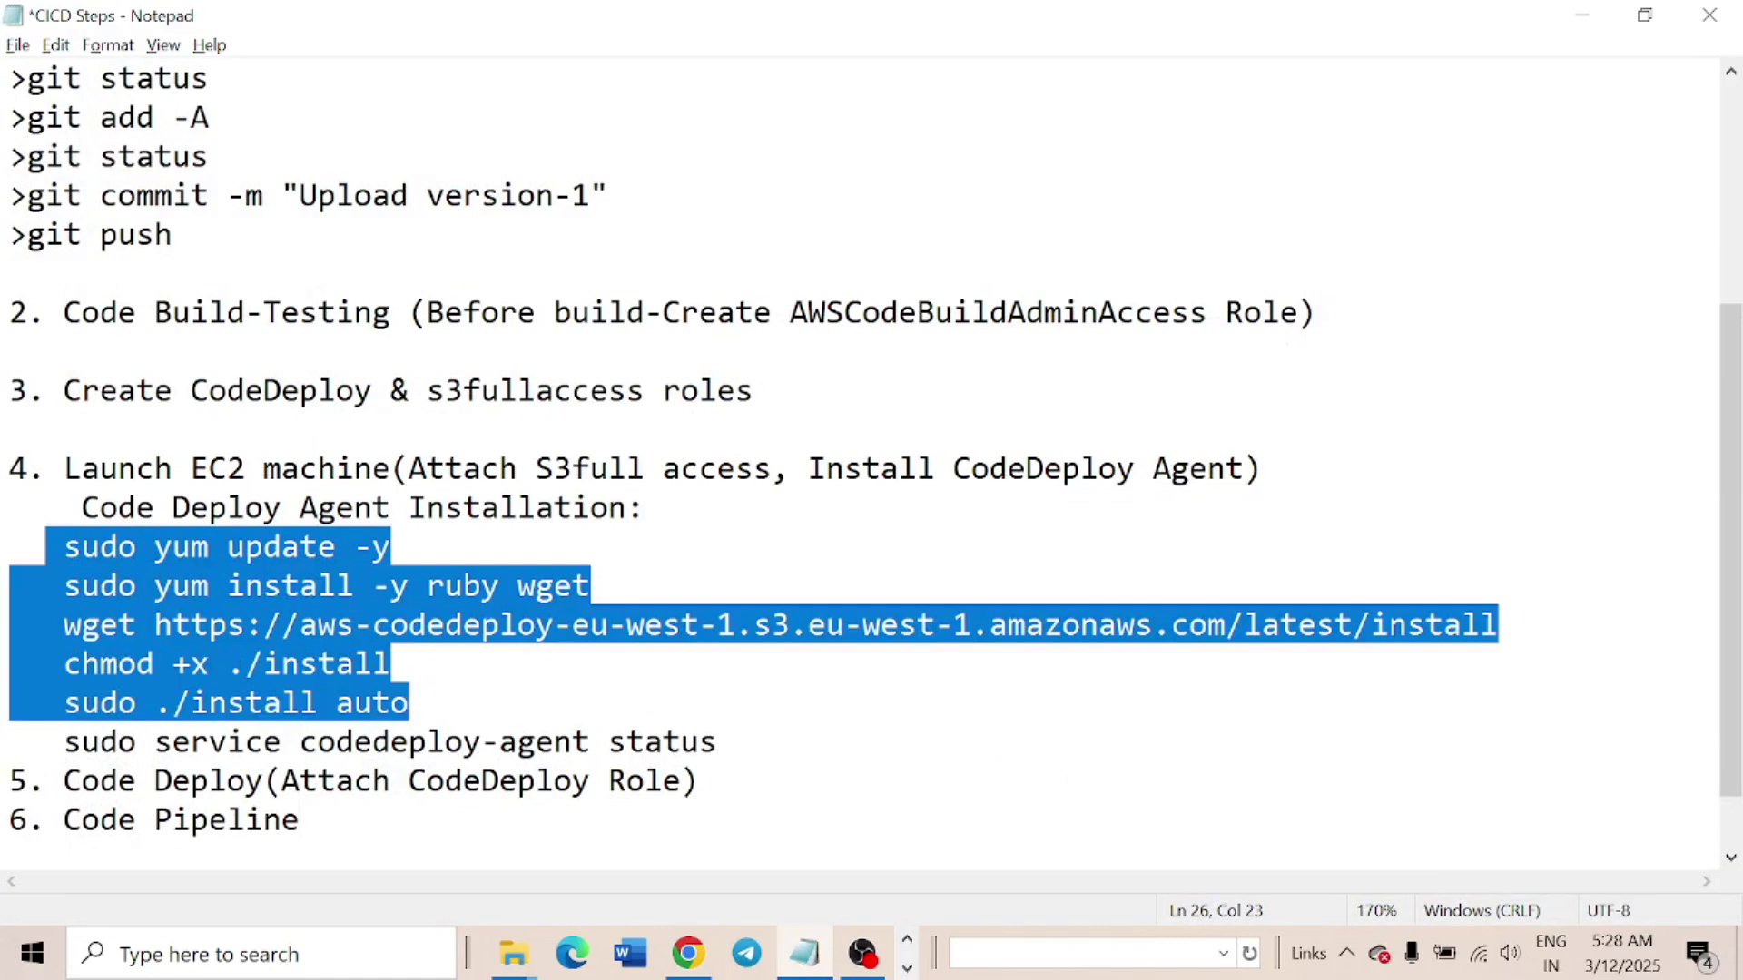
# Switch back to the browser and connect to machine1 through EC2 Instance Connect over its public IPv4 address as ec2-user
pyautogui.hotkey('alt', 'Tab')
pyautogui.click(734, 534)
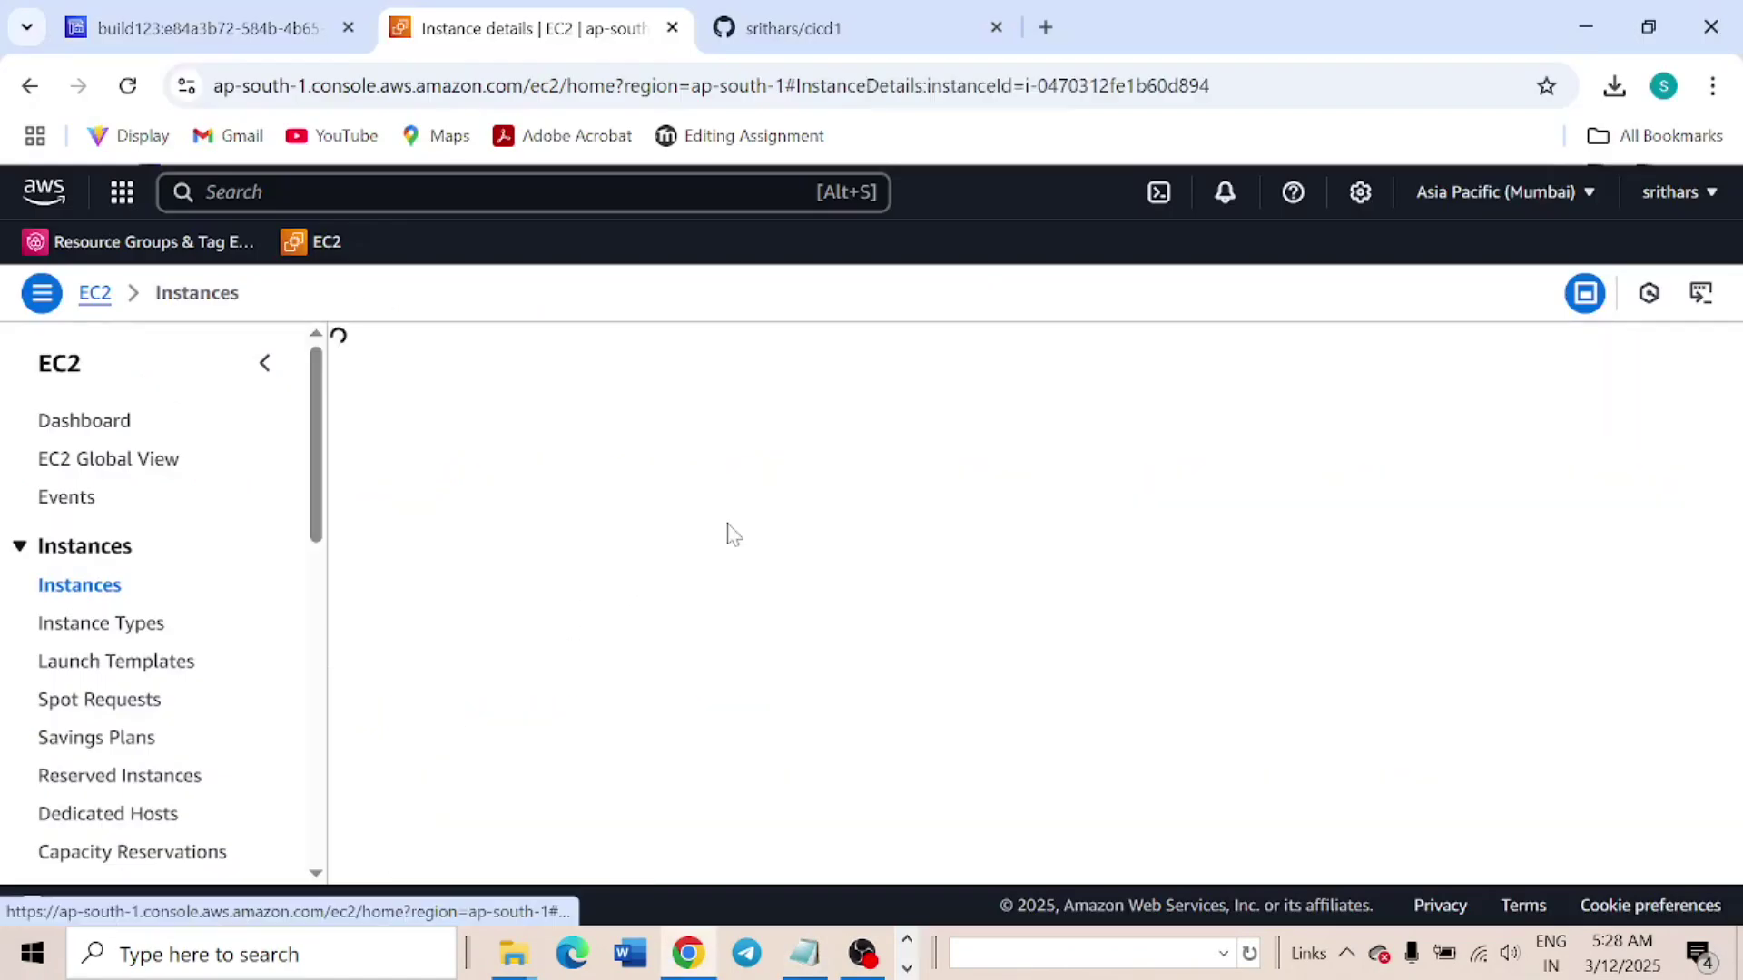
pyautogui.click(493, 442)
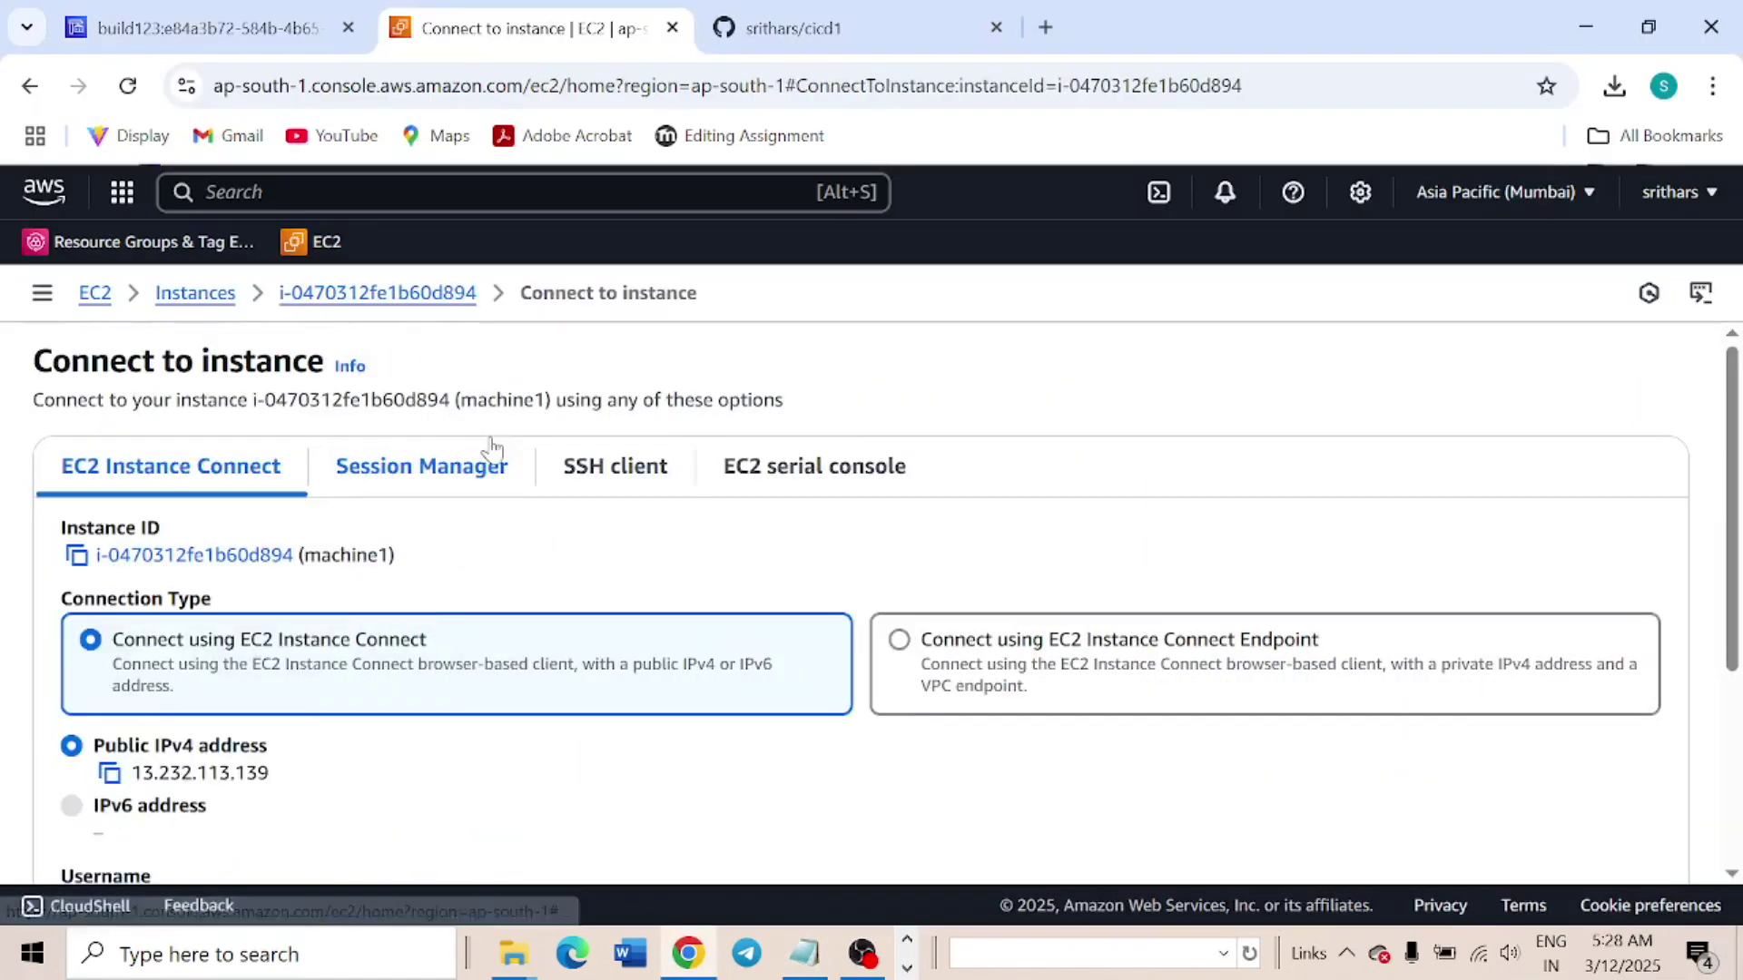
pyautogui.scroll(-4, 491, 446)
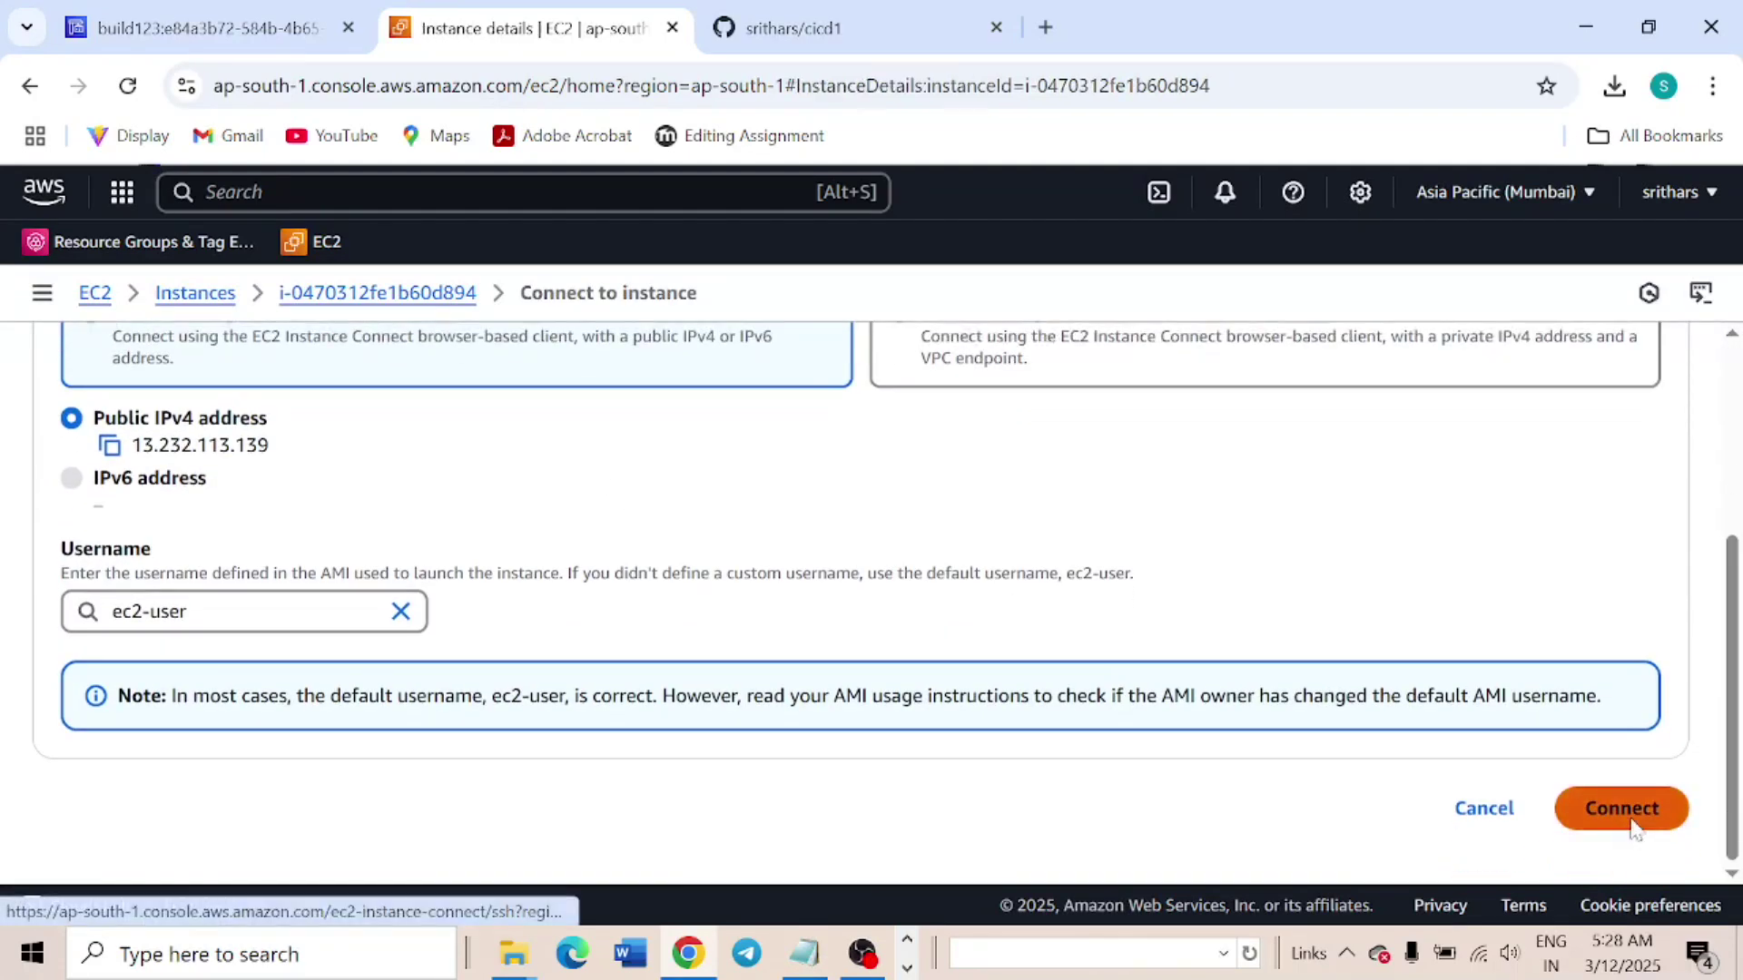
pyautogui.click(1622, 810)
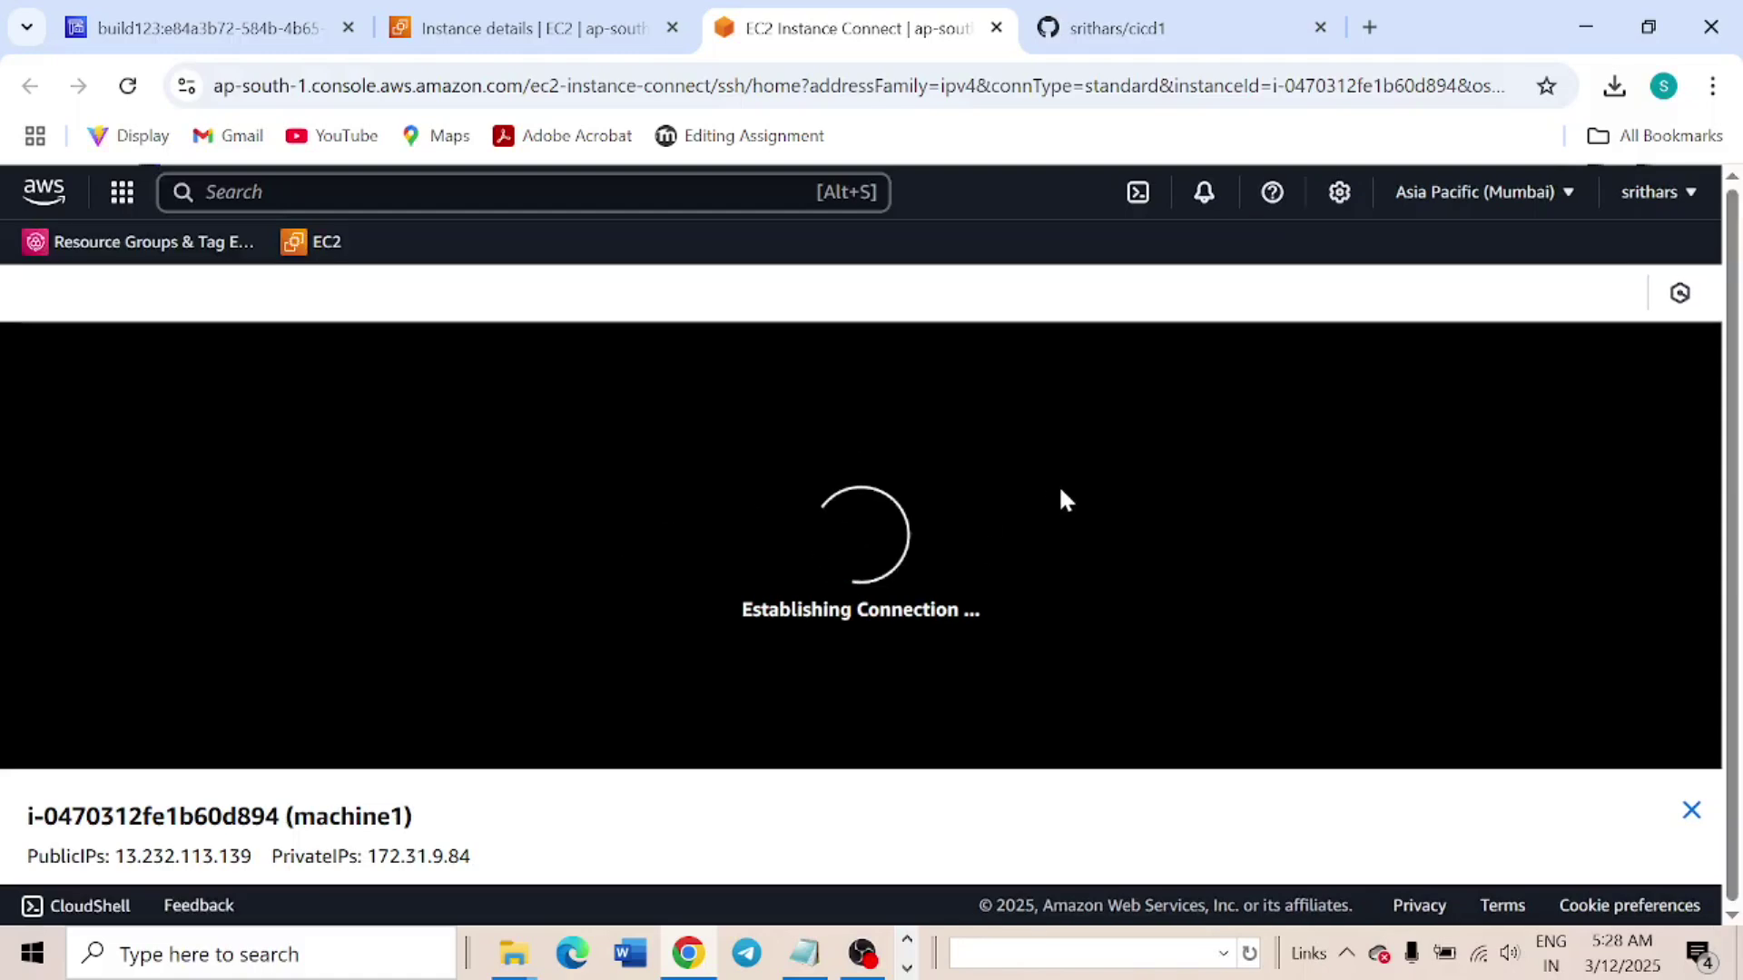
# Copy sudo yum update -y from the Notepad notes and run it in the machine1 terminal in the browser
pyautogui.click(804, 953)
pyautogui.click(535, 586)
pyautogui.moveTo(63, 546); pyautogui.dragTo(392, 546)
pyautogui.hotkey('ctrl', 'c')
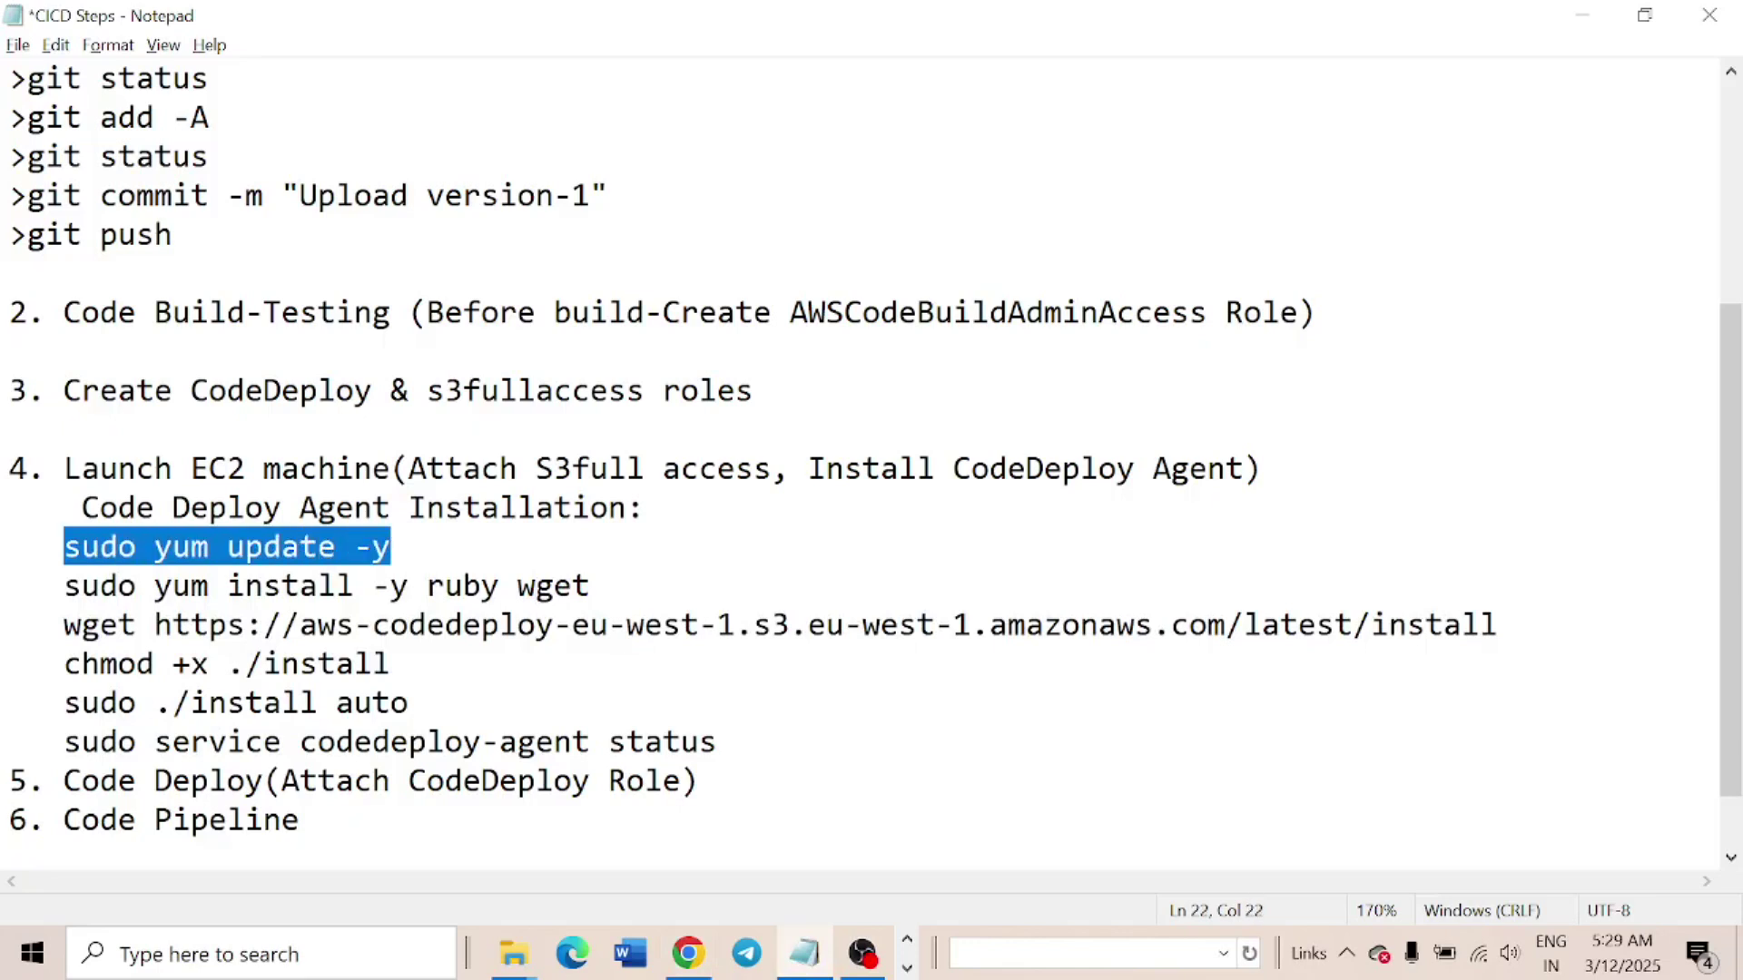
pyautogui.hotkey('alt', 'Tab')
pyautogui.rightClick(449, 322)
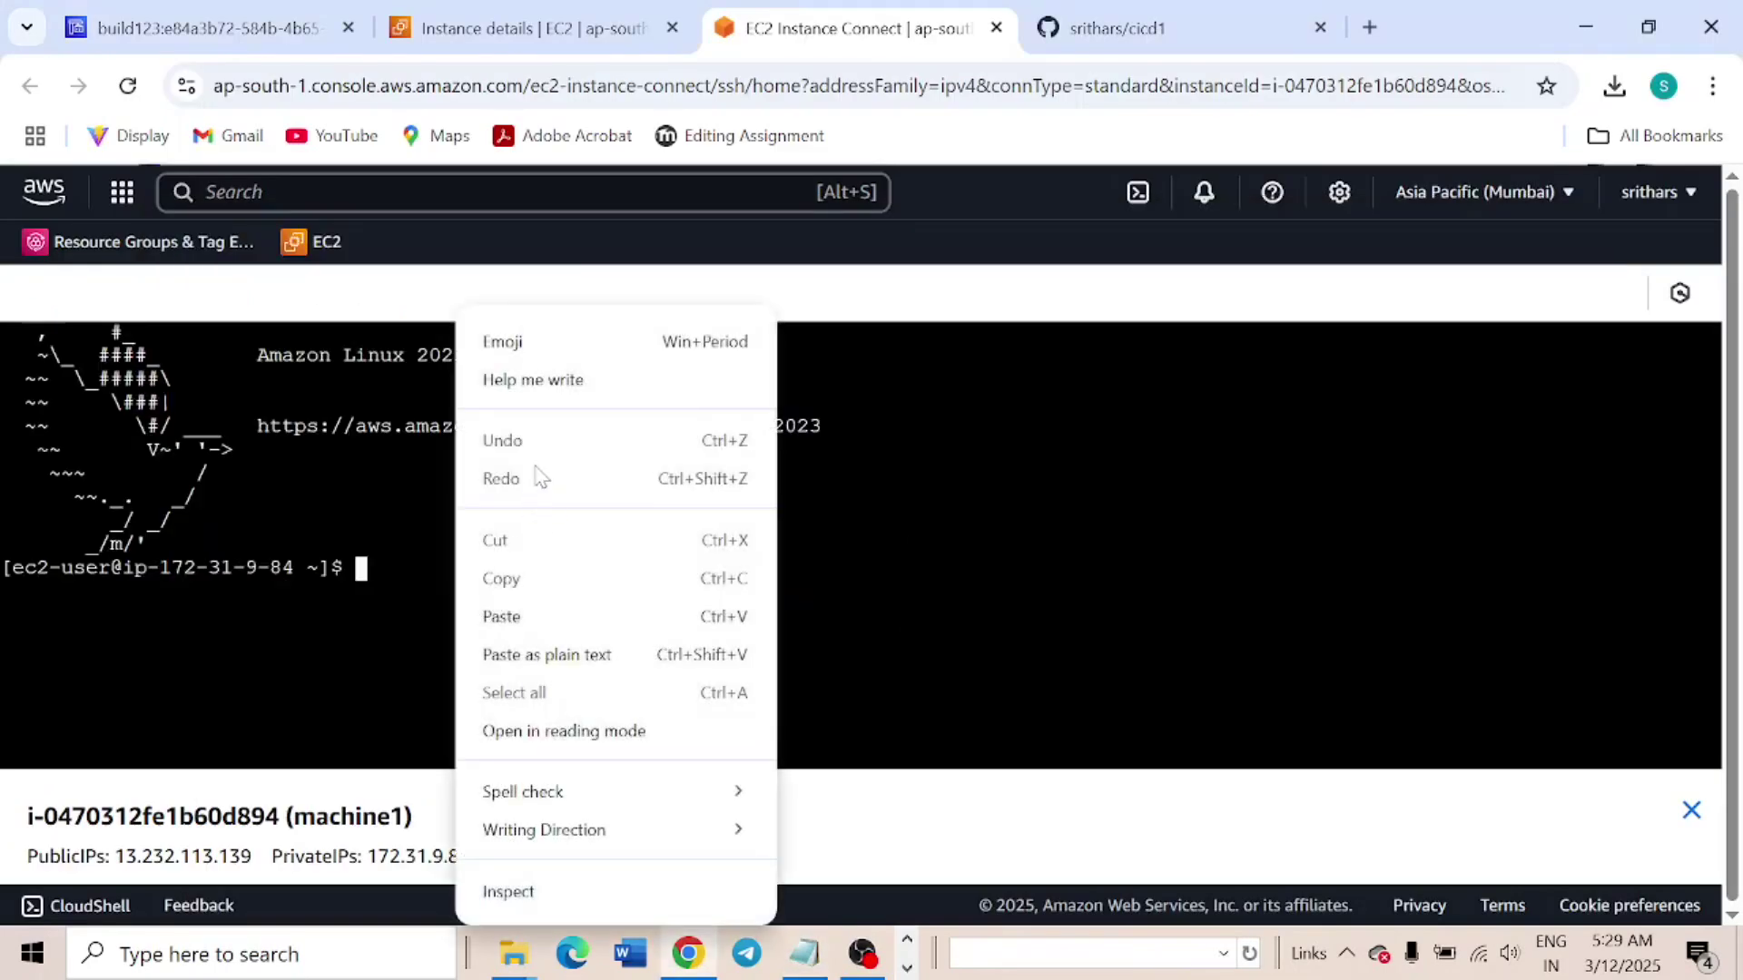
pyautogui.click(508, 610)
pyautogui.press('Return')
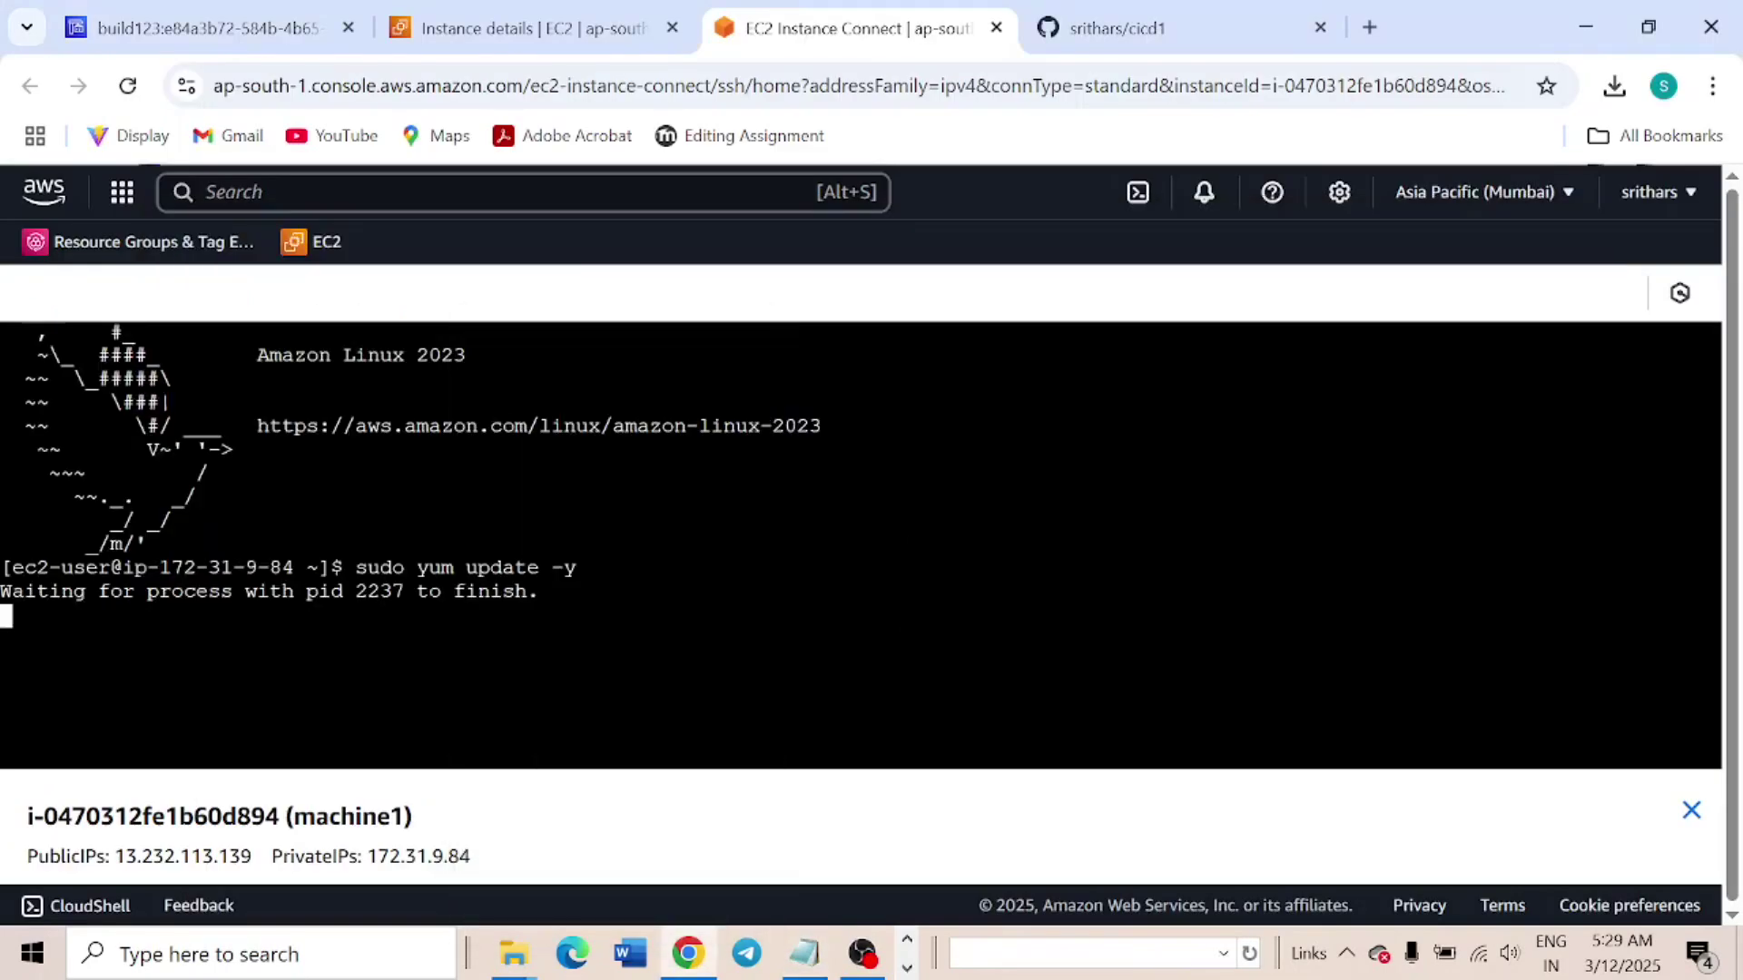
# Copy sudo yum install -y ruby wget from the Notepad notes and run it in the machine1 terminal
pyautogui.hotkey('alt', 'Tab')
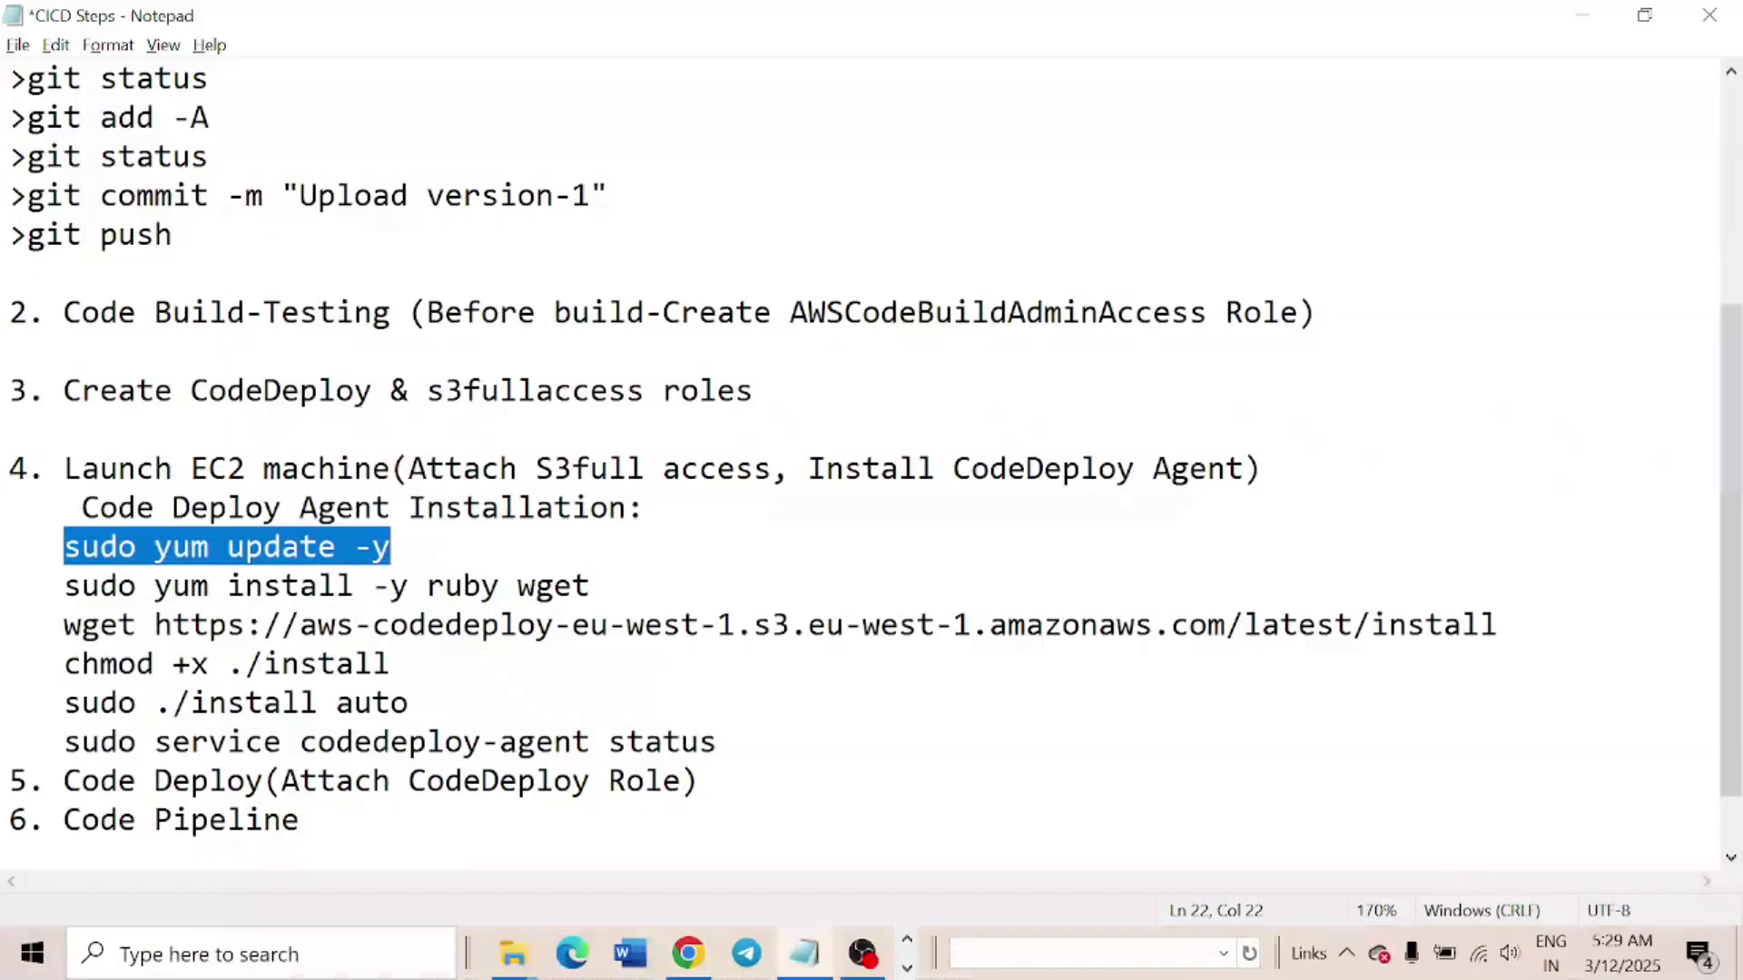
pyautogui.moveTo(45, 585); pyautogui.dragTo(591, 585)
pyautogui.hotkey('ctrl', 'c')
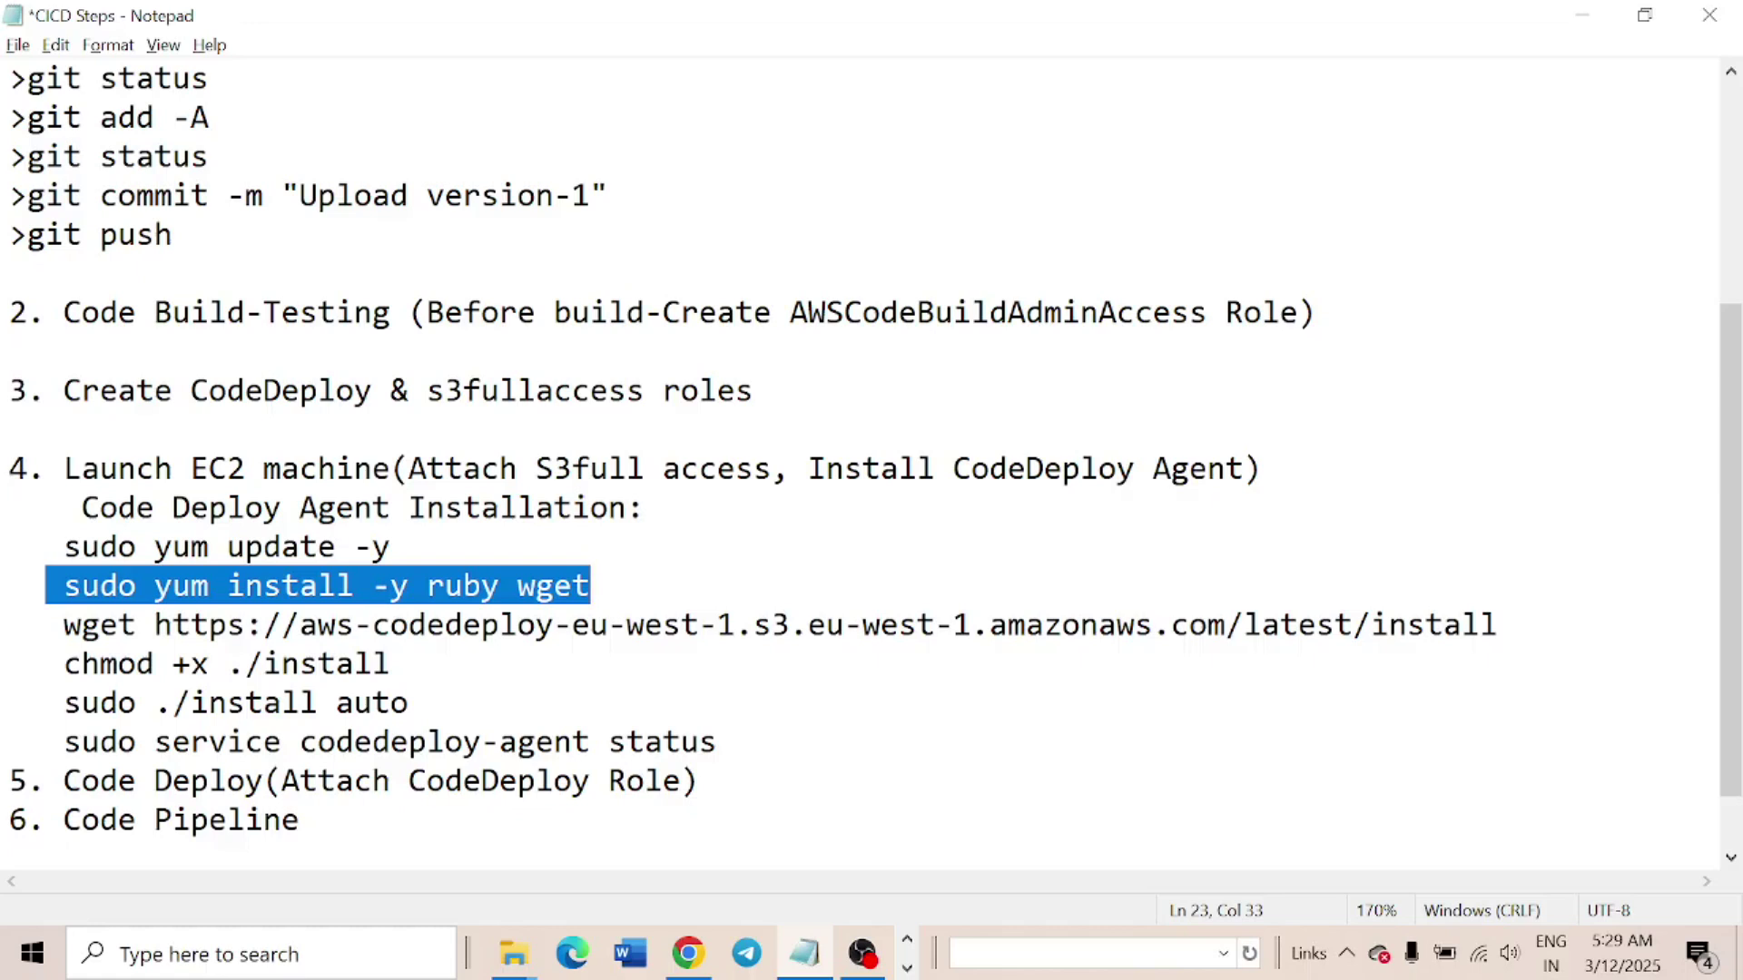
pyautogui.hotkey('alt', 'Tab')
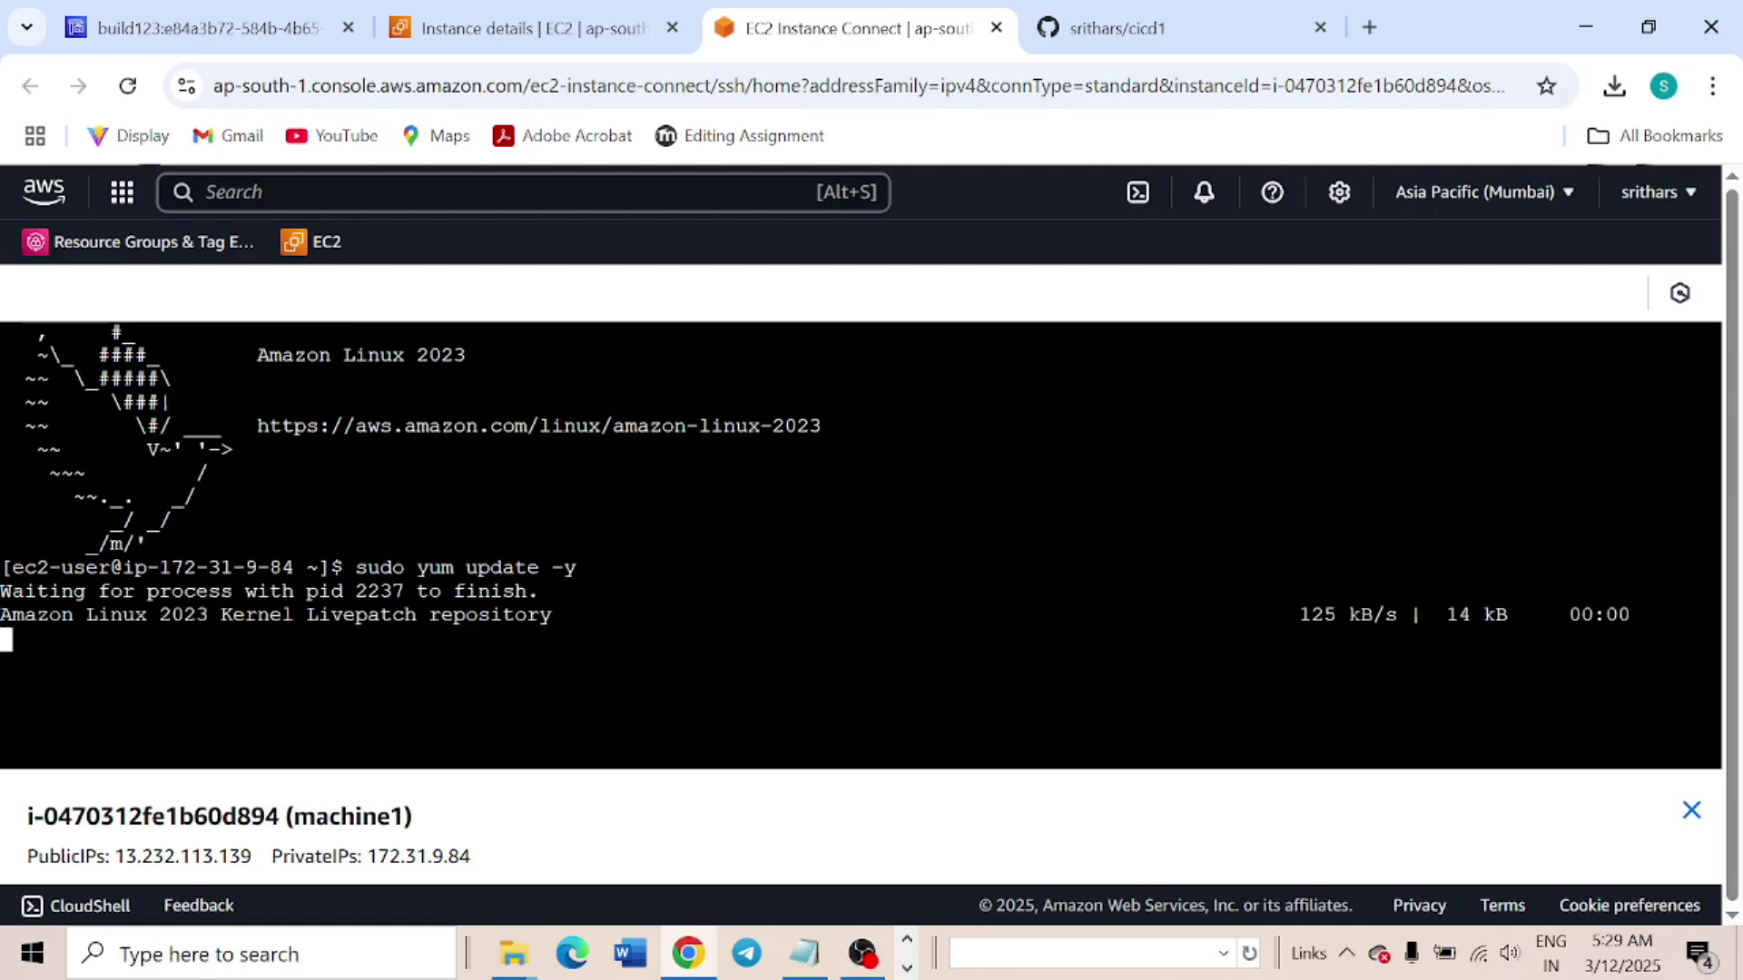
pyautogui.rightClick(449, 713)
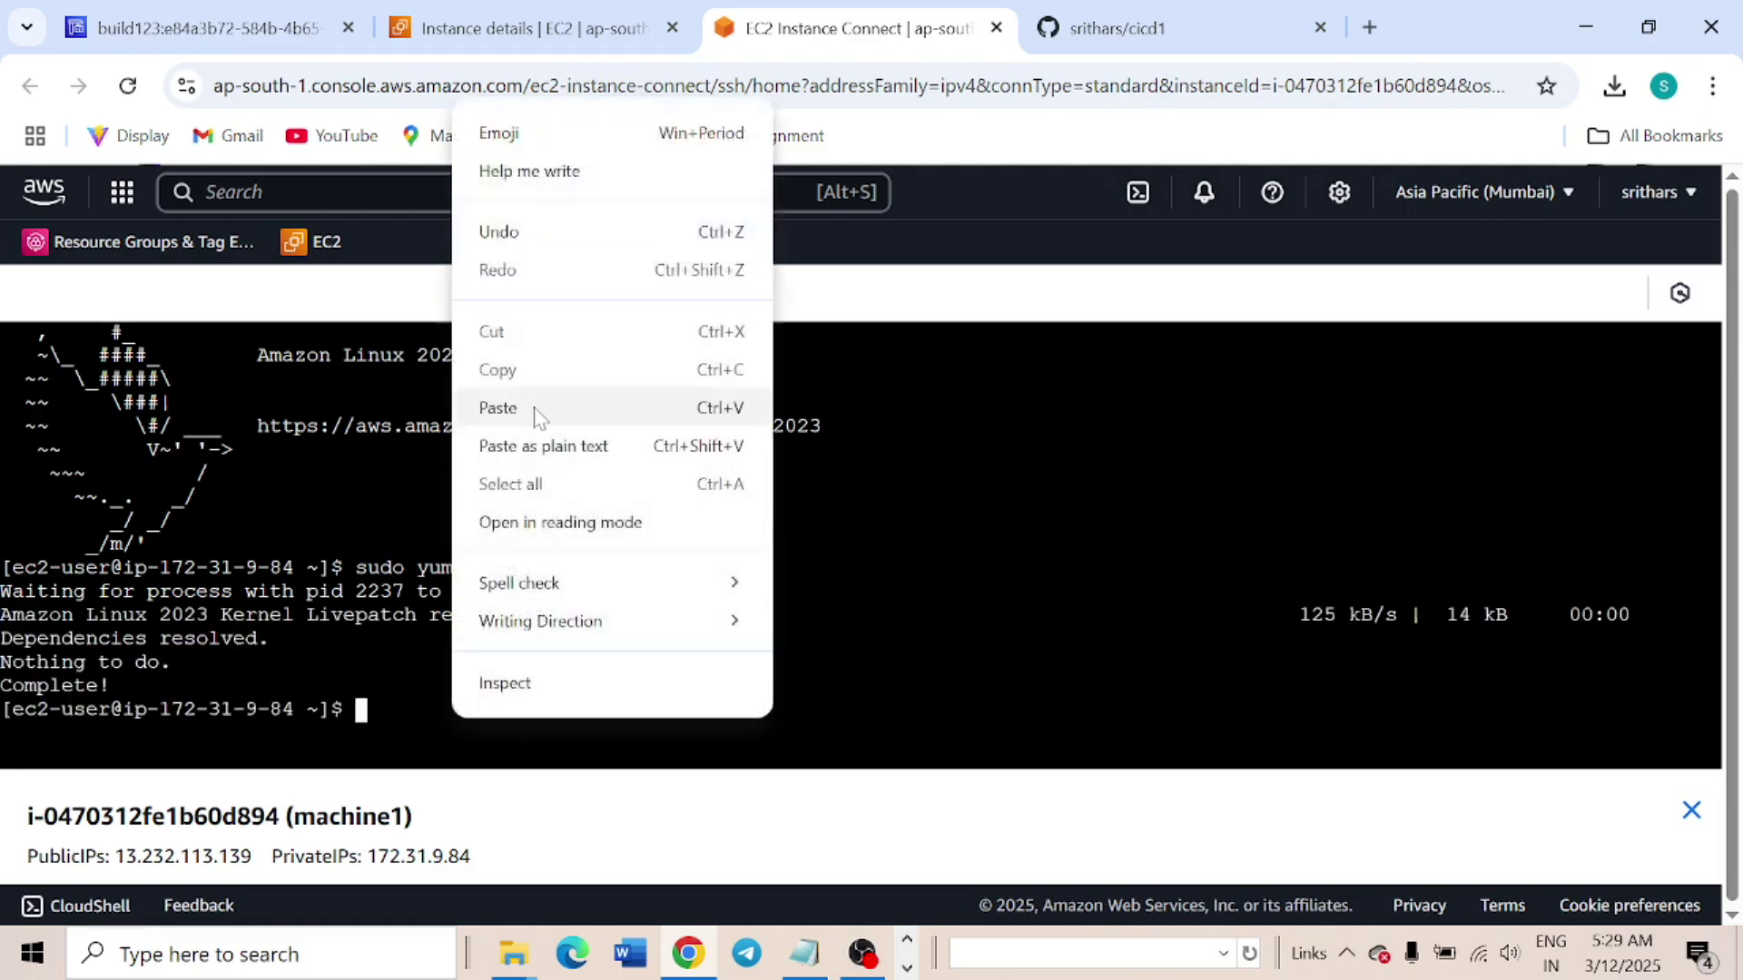
pyautogui.click(536, 411)
pyautogui.press('Return')
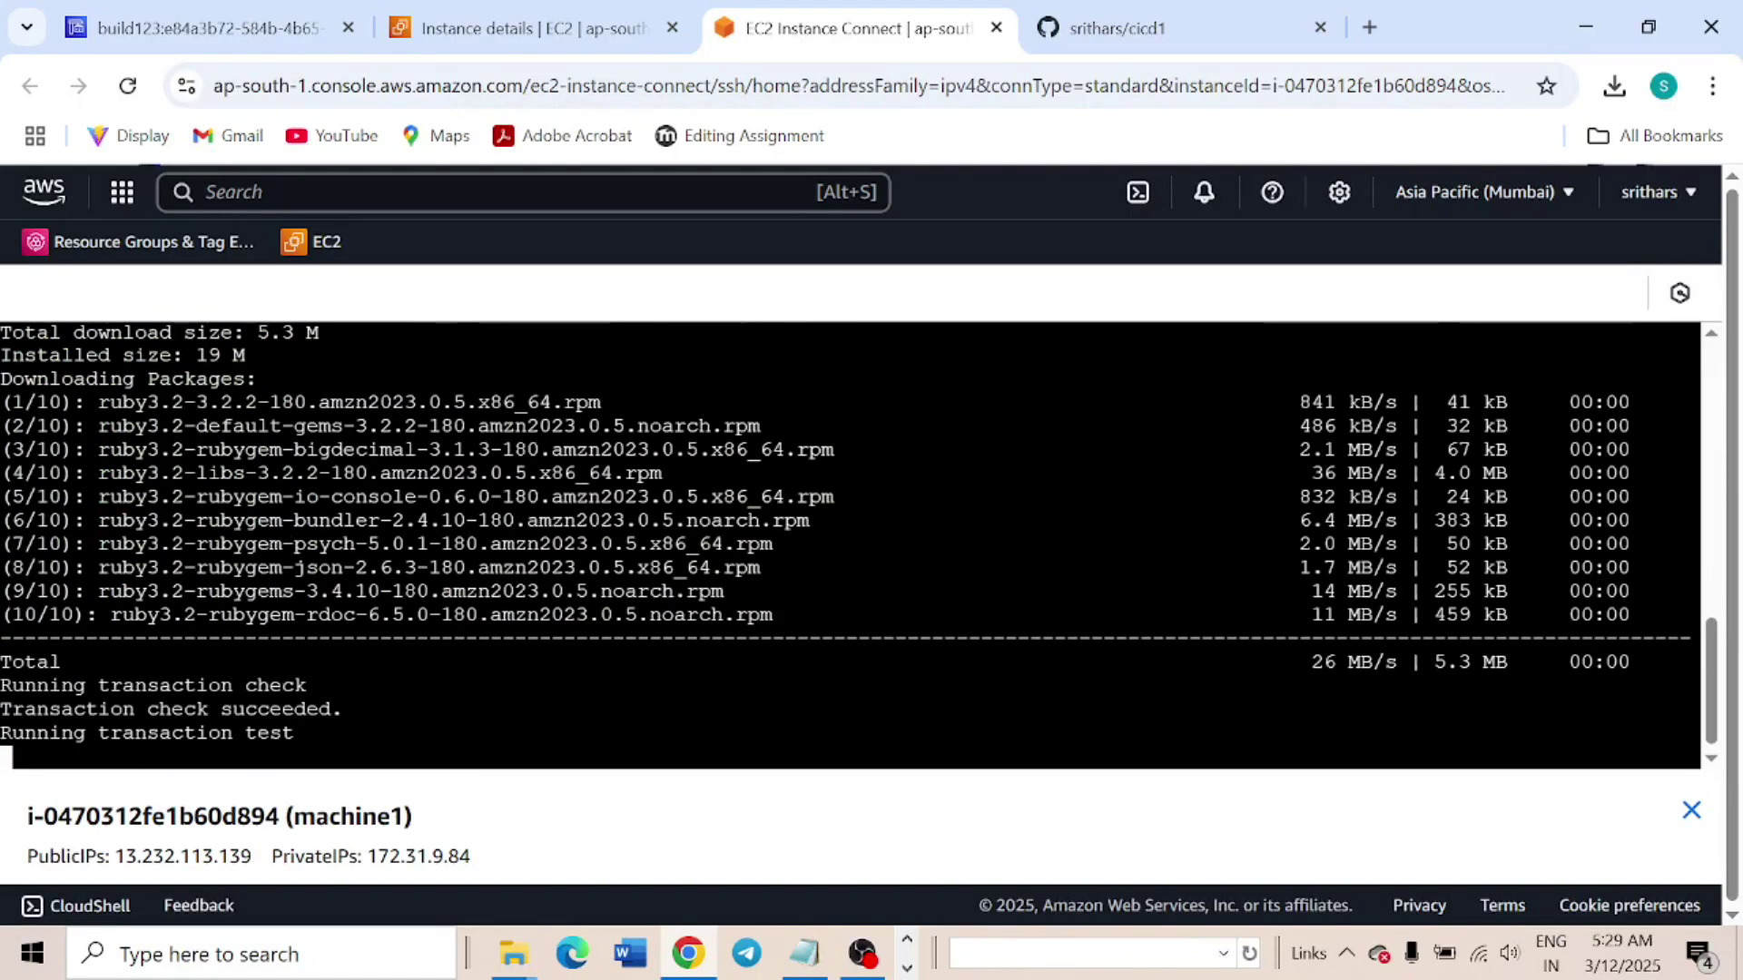
pyautogui.hotkey('alt', 'Tab')
pyautogui.moveTo(64, 624); pyautogui.dragTo(1496, 624)
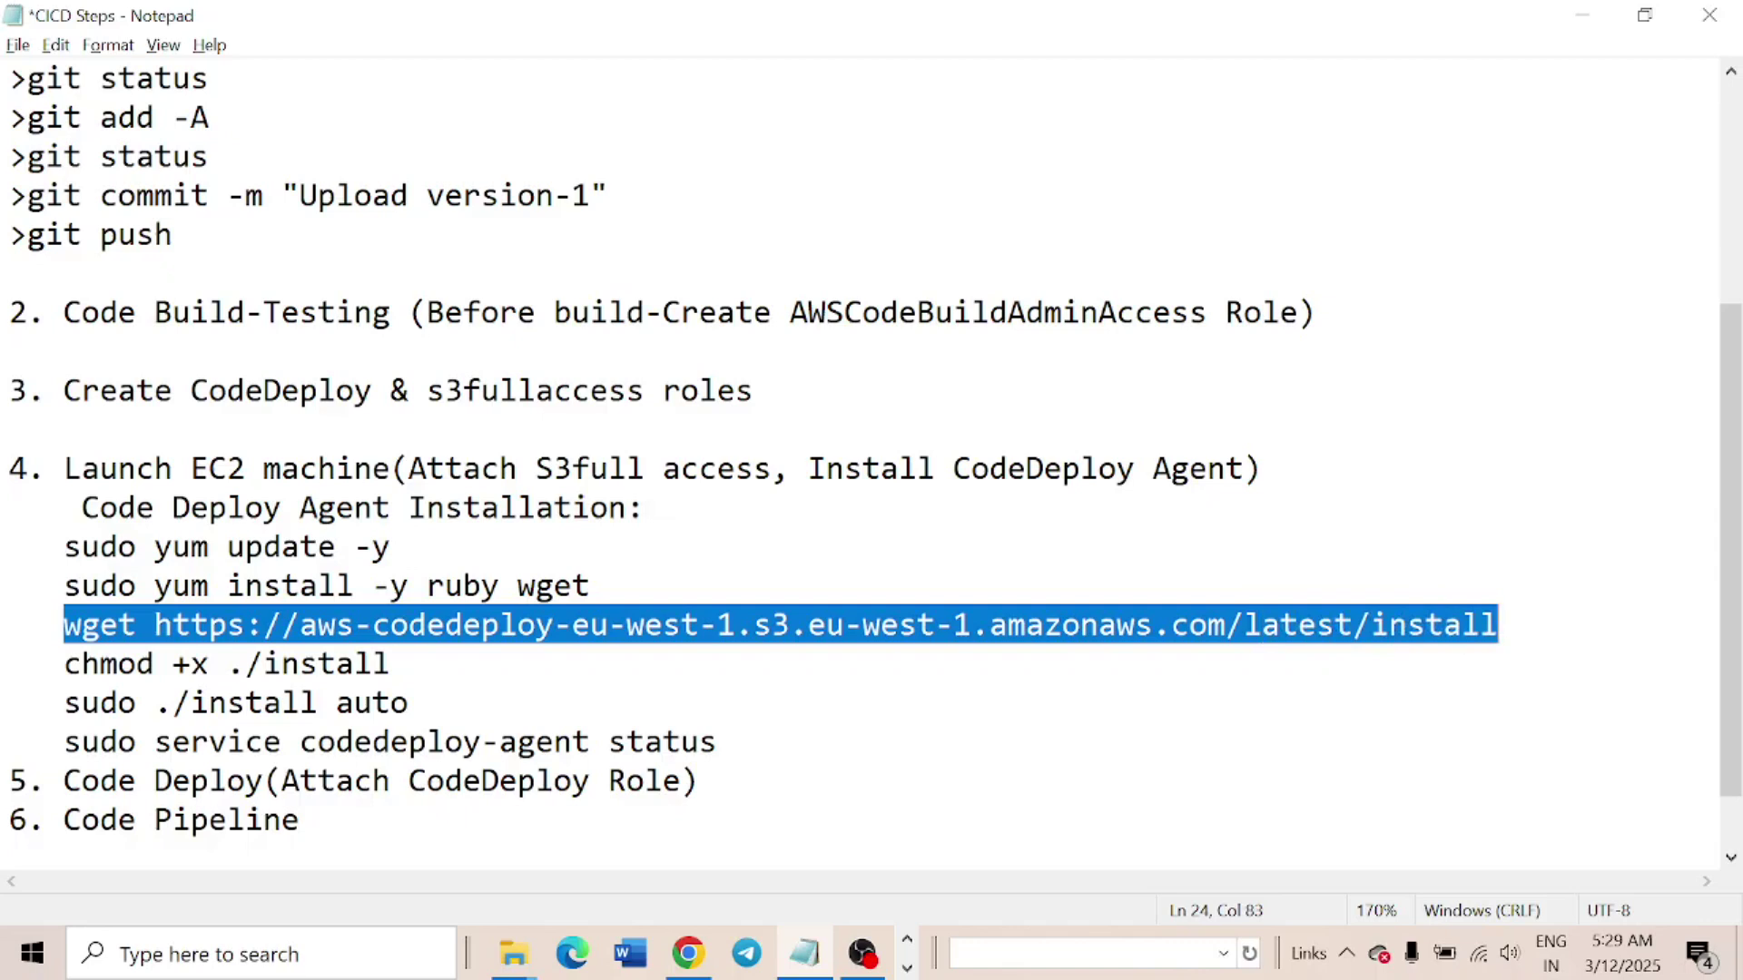
pyautogui.hotkey('alt', 'Tab')
pyautogui.rightClick(488, 717)
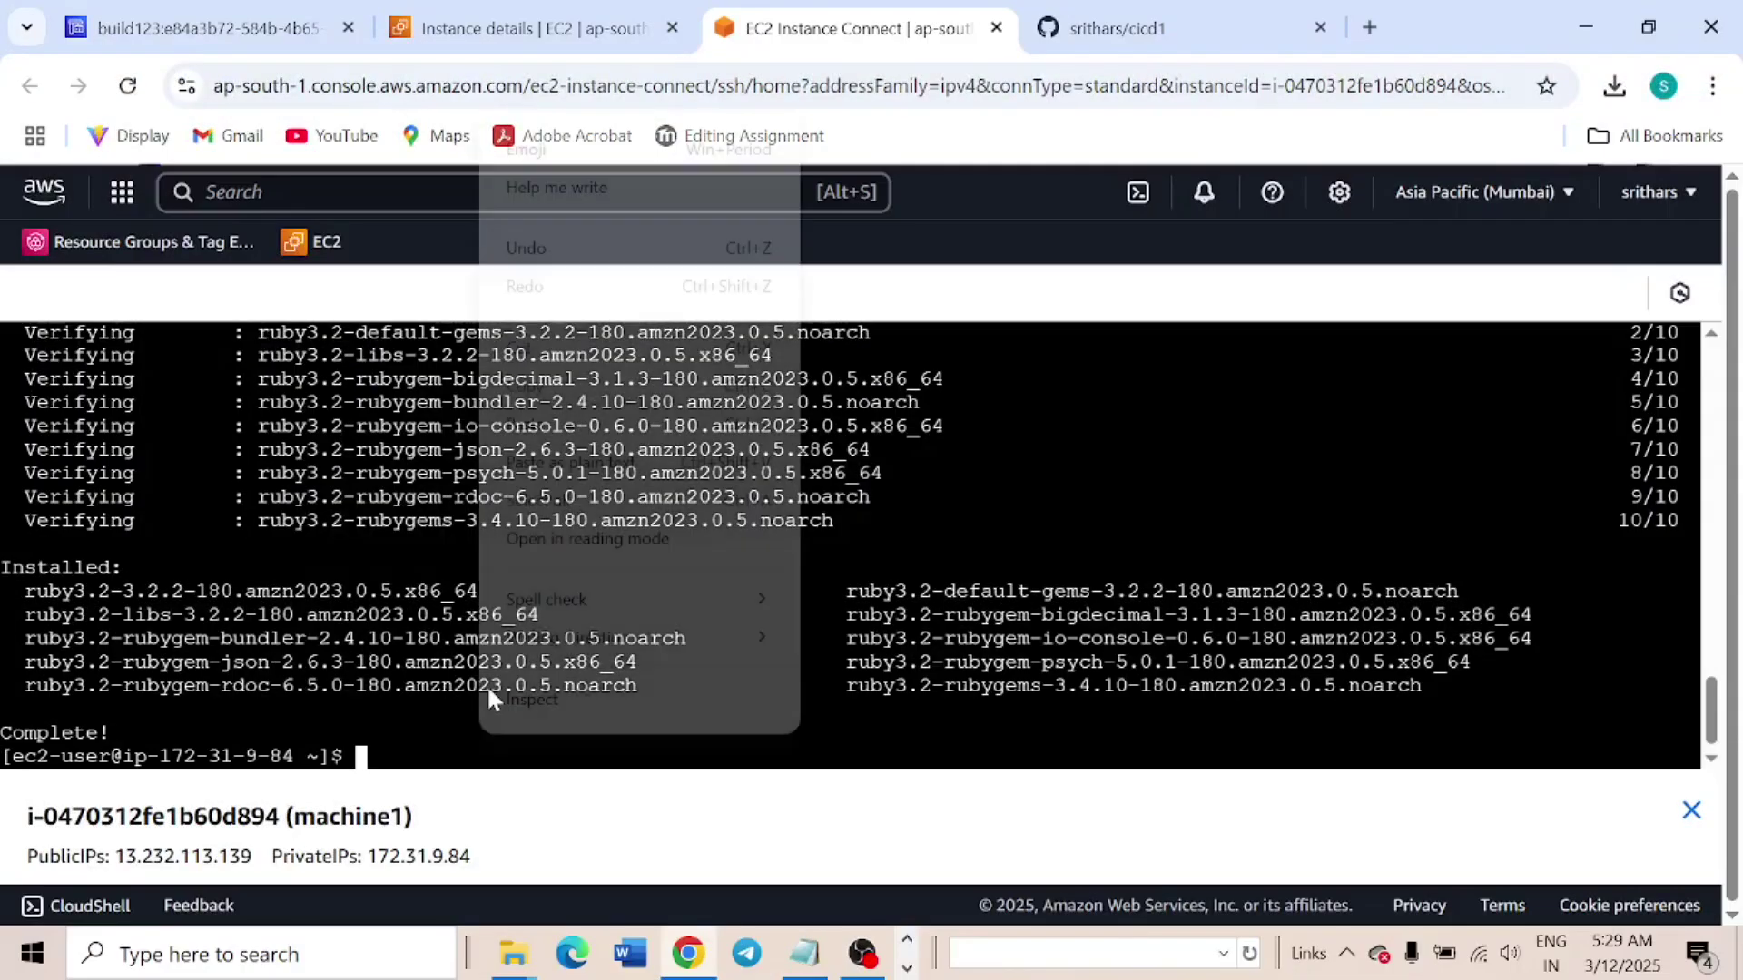
pyautogui.click(541, 432)
pyautogui.press('Return')
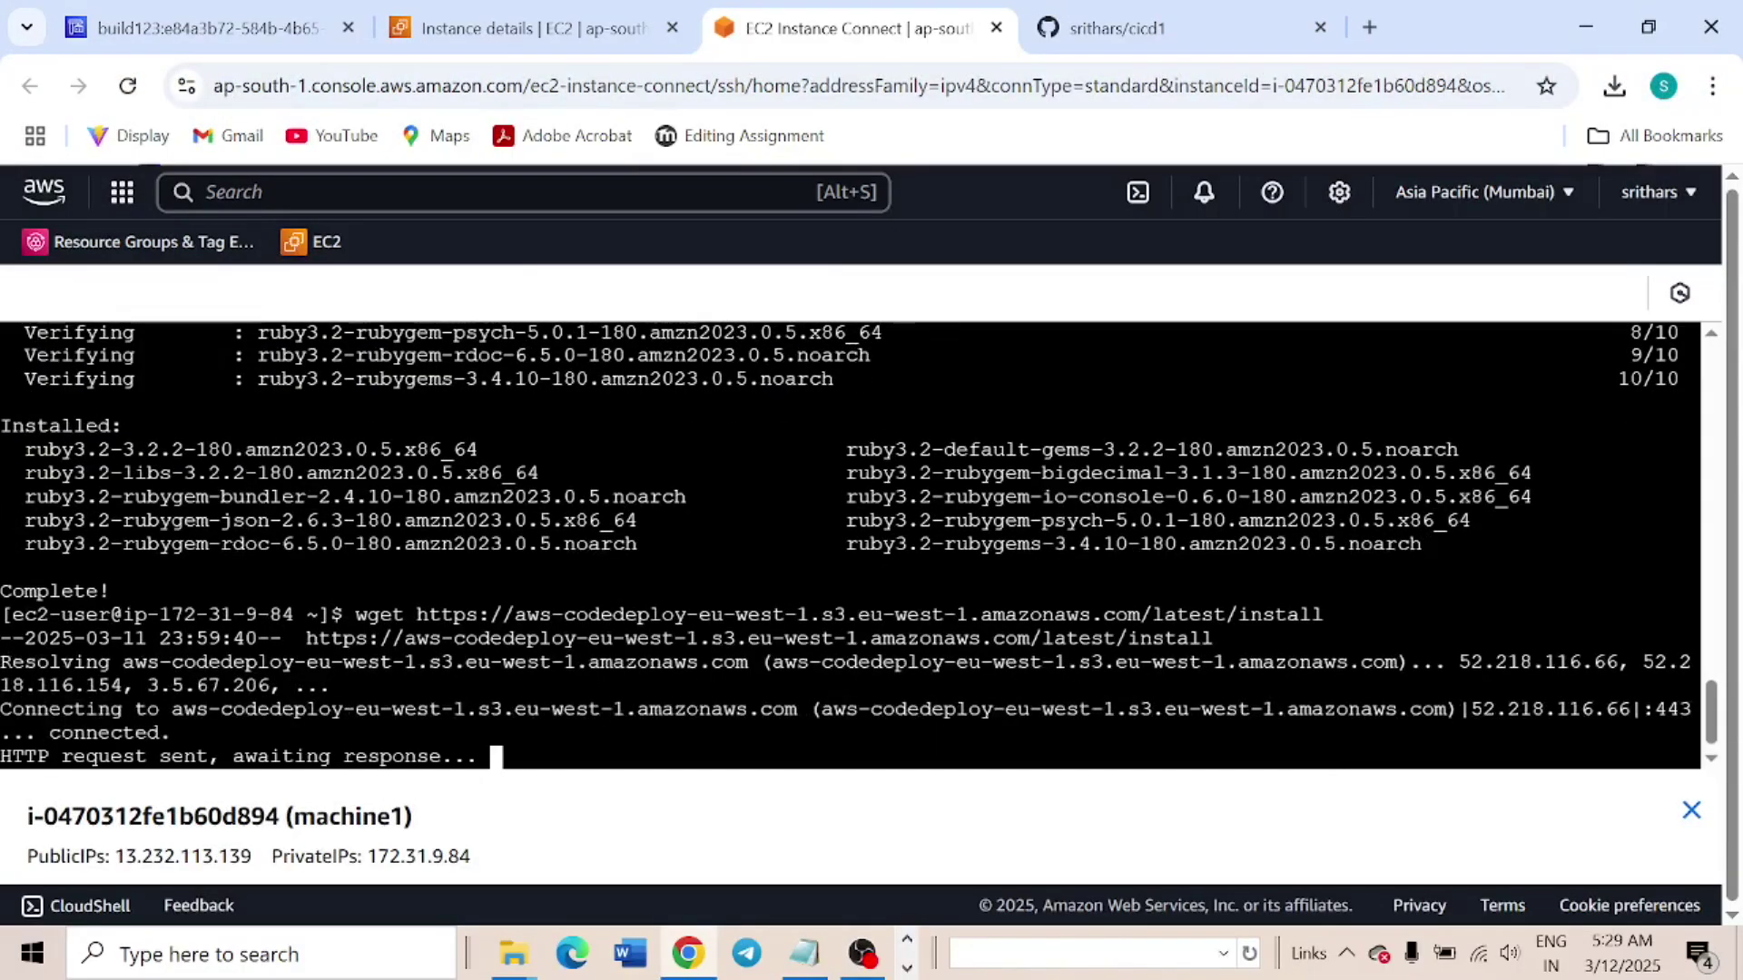
# Make the downloaded installer executable by running chmod +x ./install, copied from the Notepad notes, in the machine1 terminal
pyautogui.hotkey('alt', 'Tab')
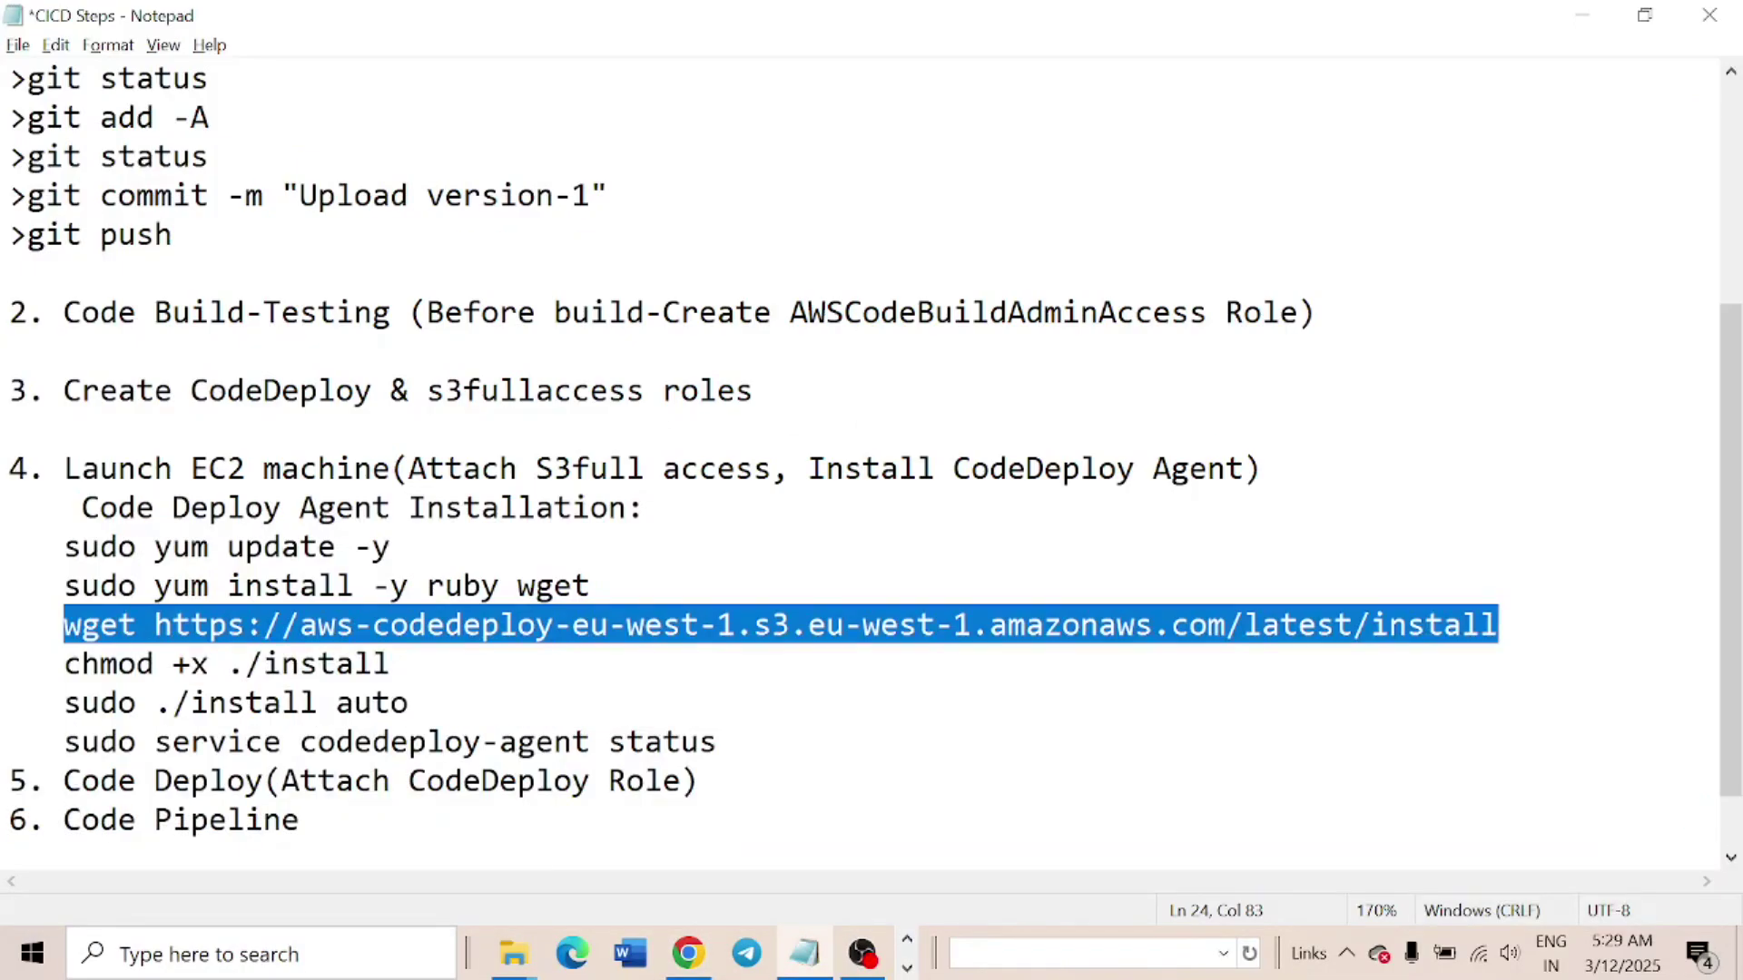
pyautogui.moveTo(46, 664); pyautogui.dragTo(390, 663)
pyautogui.hotkey('ctrl', 'c')
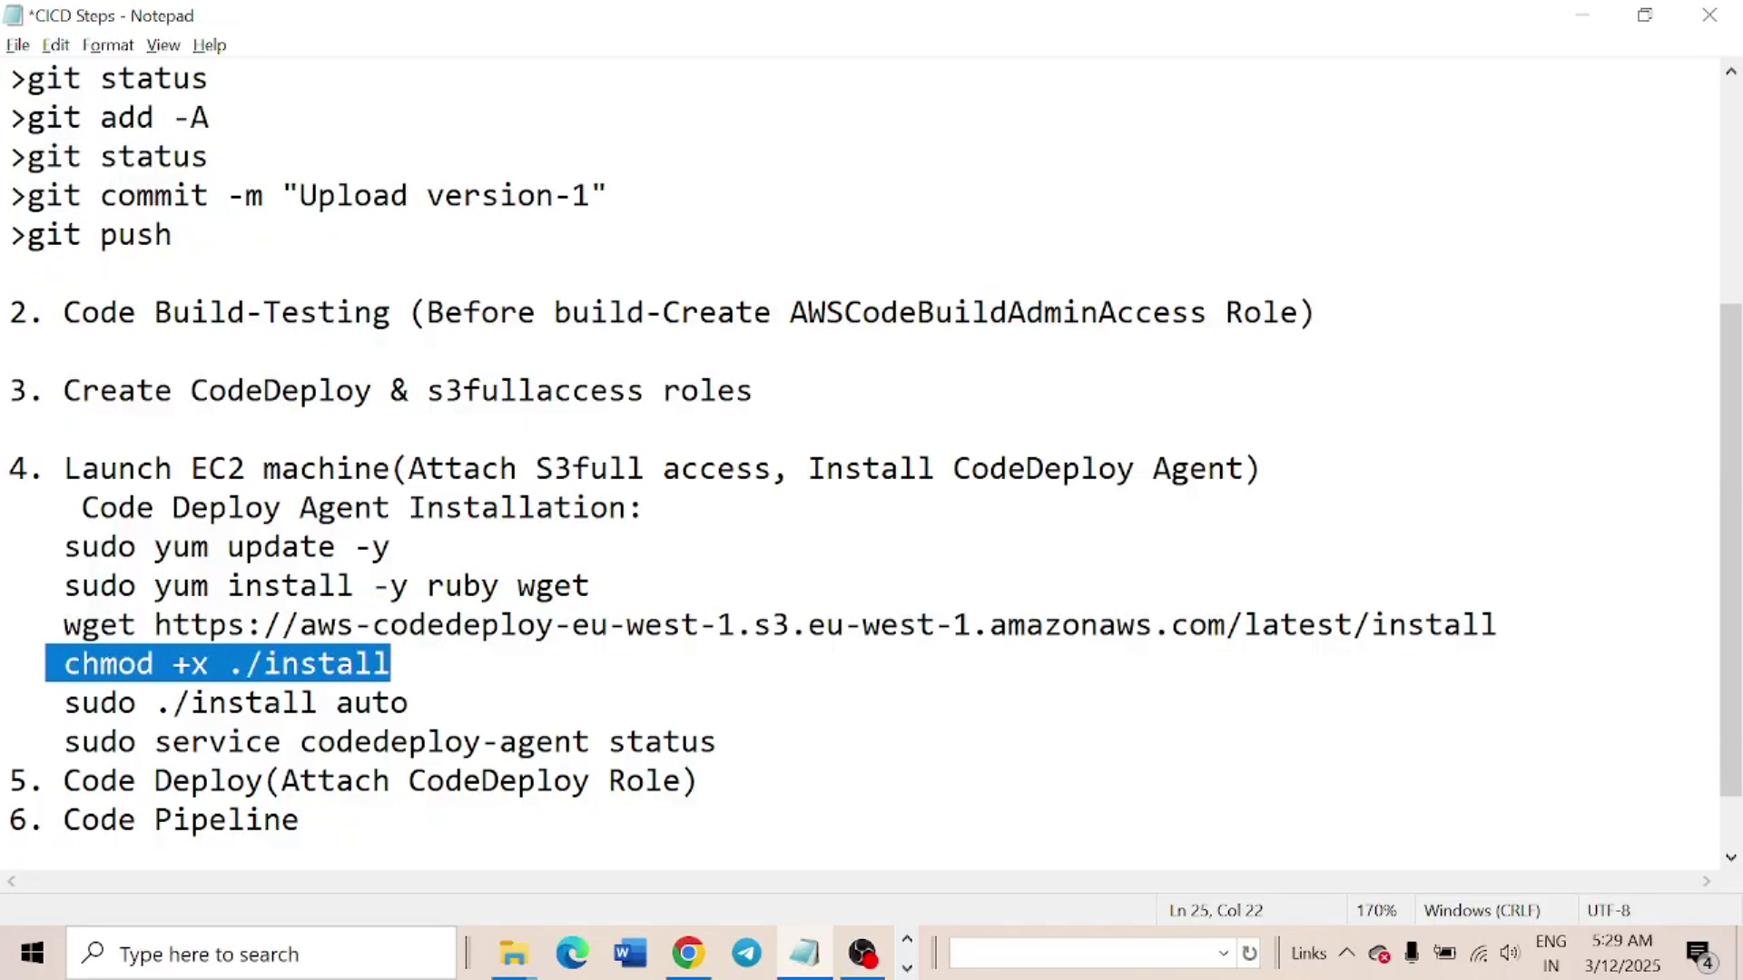
pyautogui.hotkey('alt', 'Tab')
pyautogui.rightClick(467, 744)
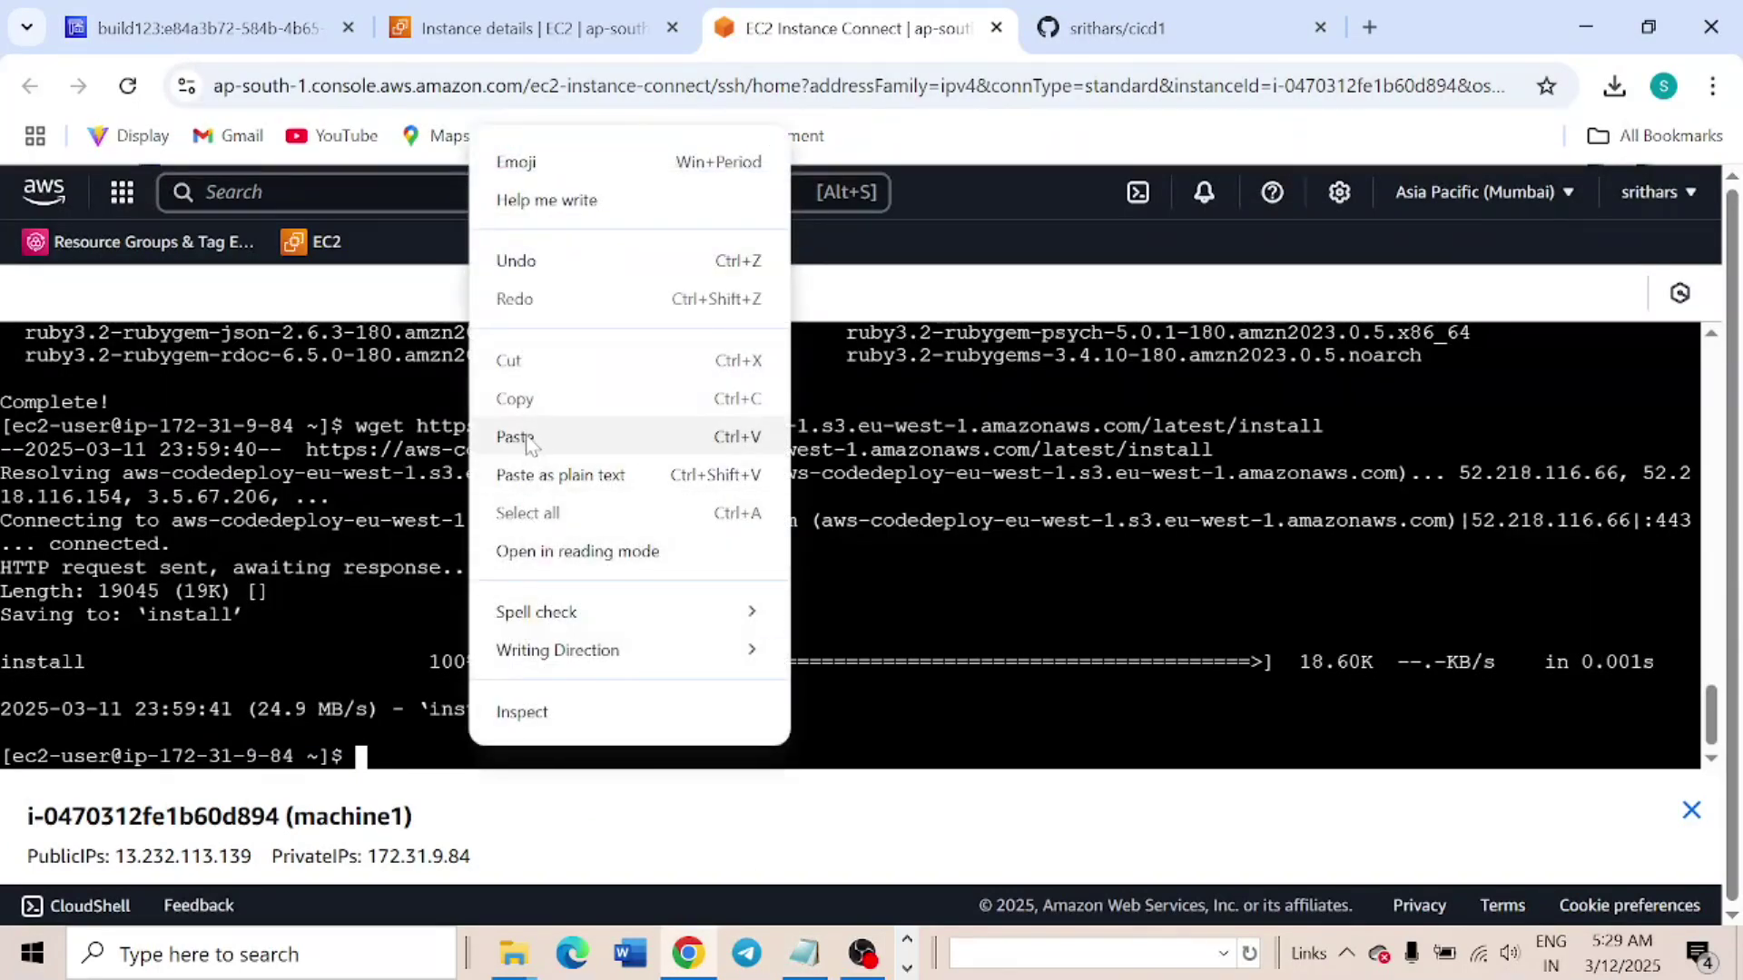
pyautogui.click(534, 436)
pyautogui.press('Return')
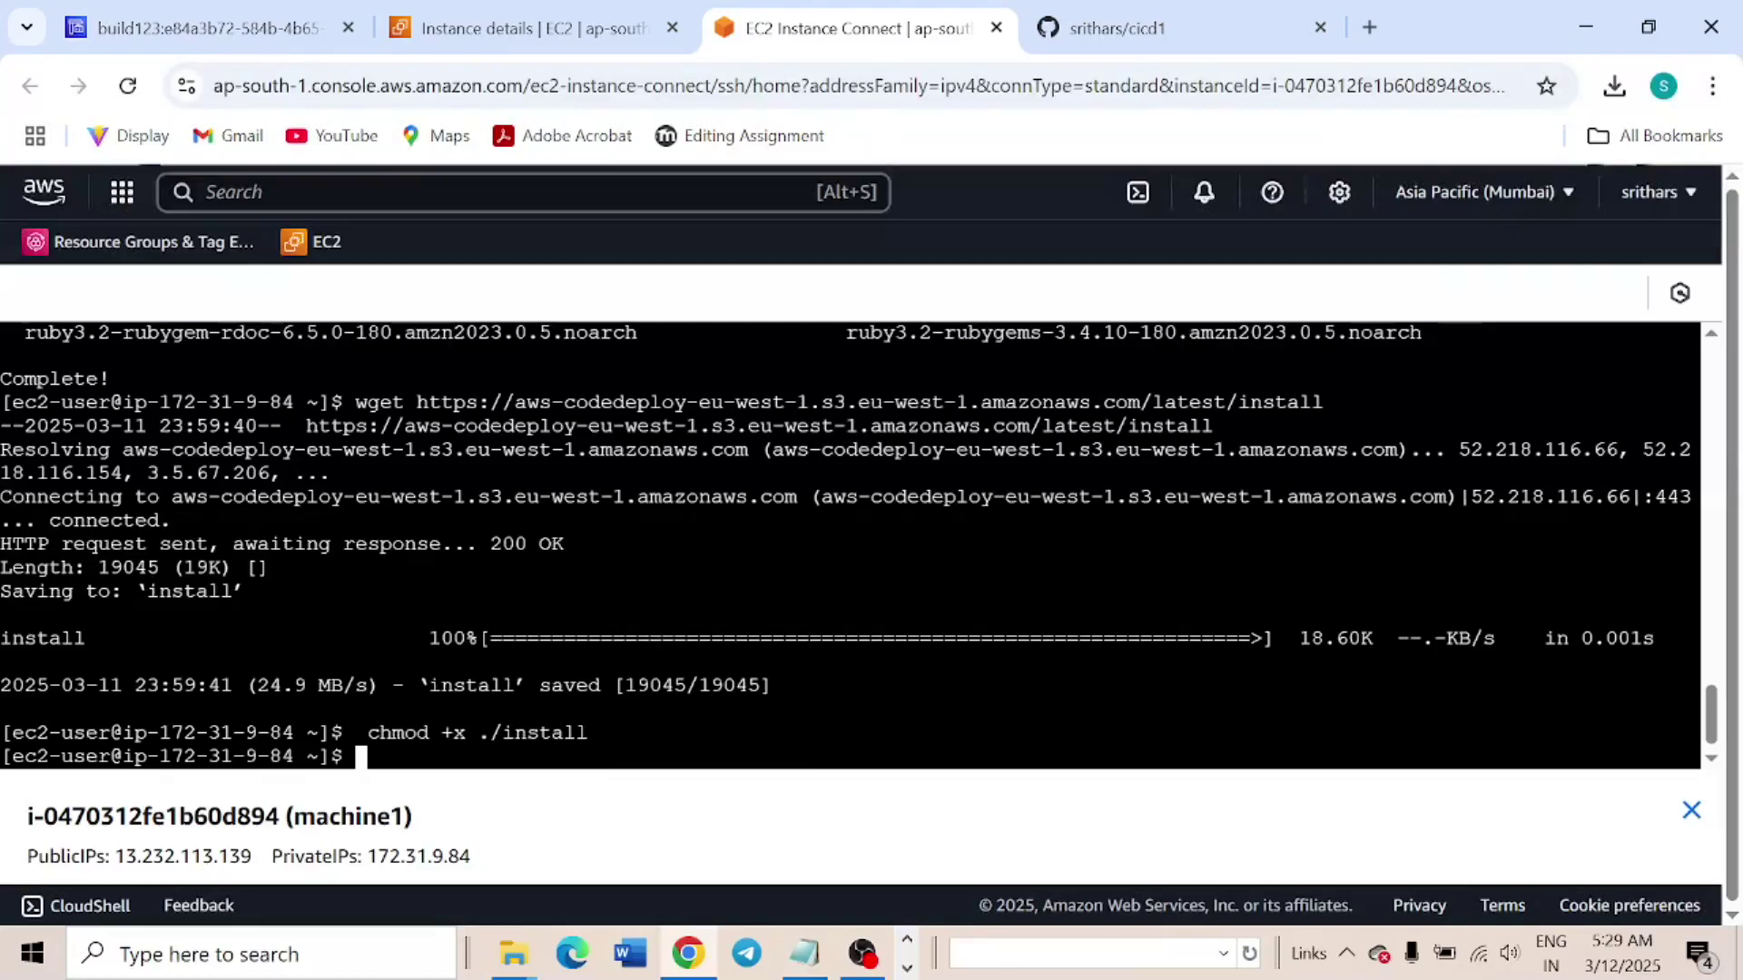
# Install the CodeDeploy agent by running sudo ./install auto, copied from the Notepad notes, in the machine1 terminal
pyautogui.hotkey('alt', 'Tab')
pyautogui.moveTo(64, 703); pyautogui.dragTo(409, 703)
pyautogui.hotkey('ctrl', 'c')
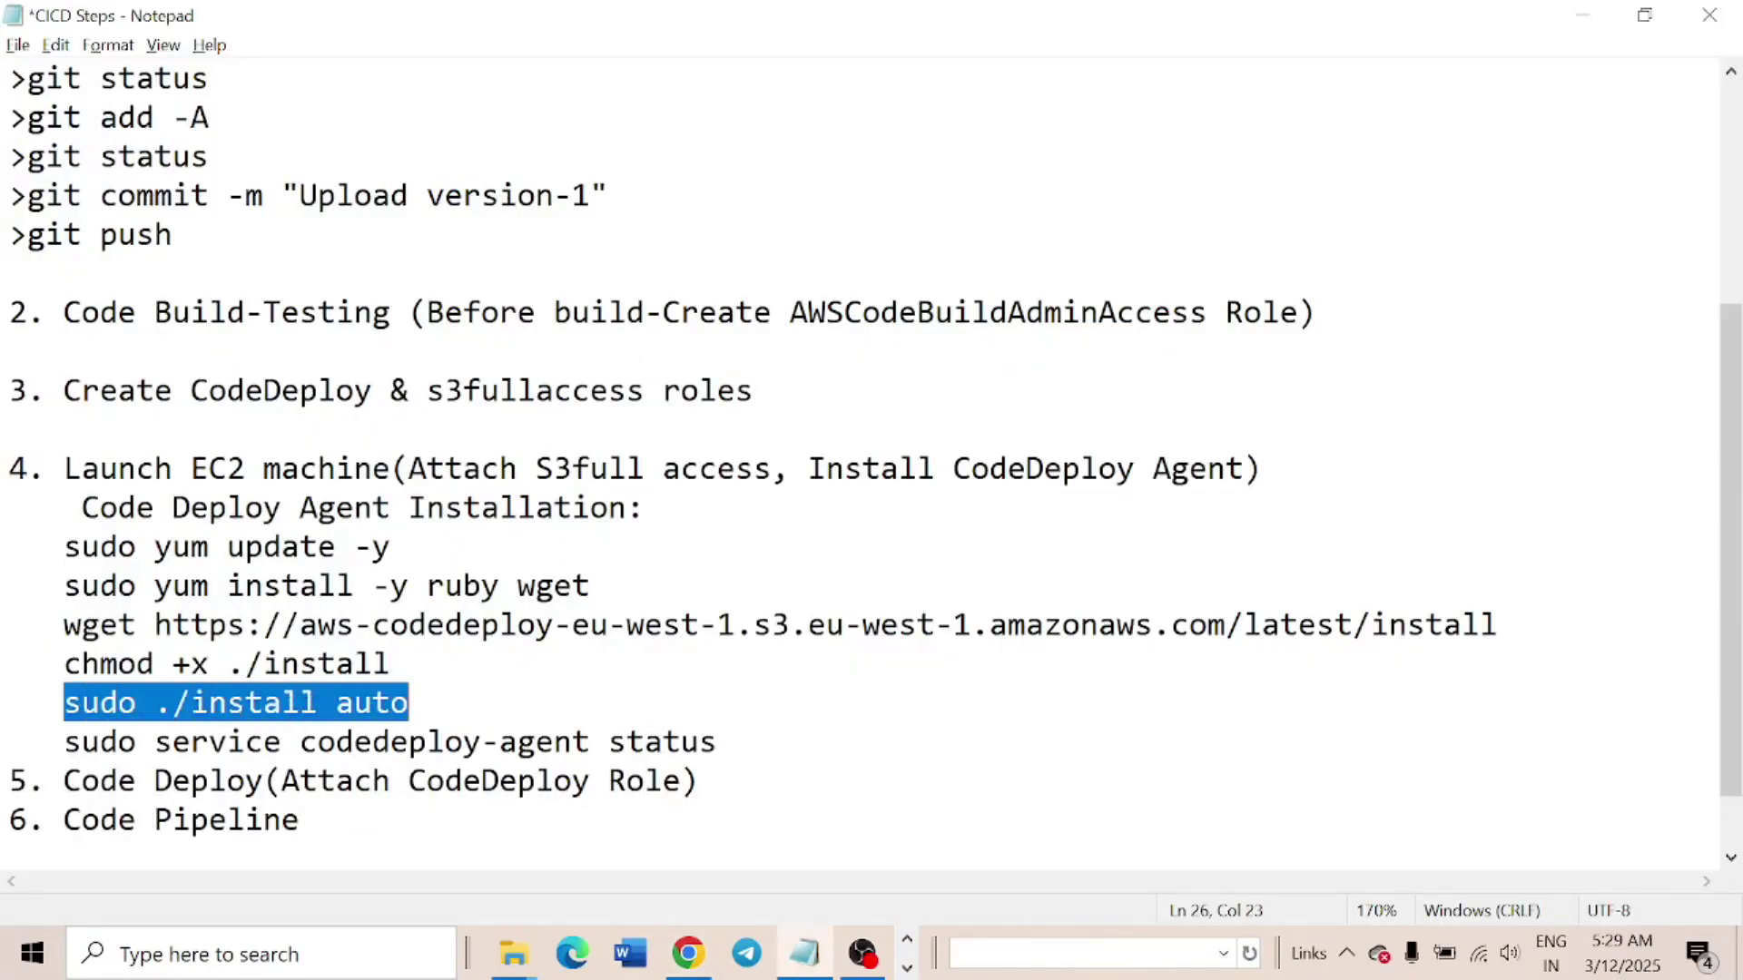
pyautogui.hotkey('alt', 'Tab')
pyautogui.rightClick(563, 758)
pyautogui.click(603, 504)
pyautogui.press('Return')
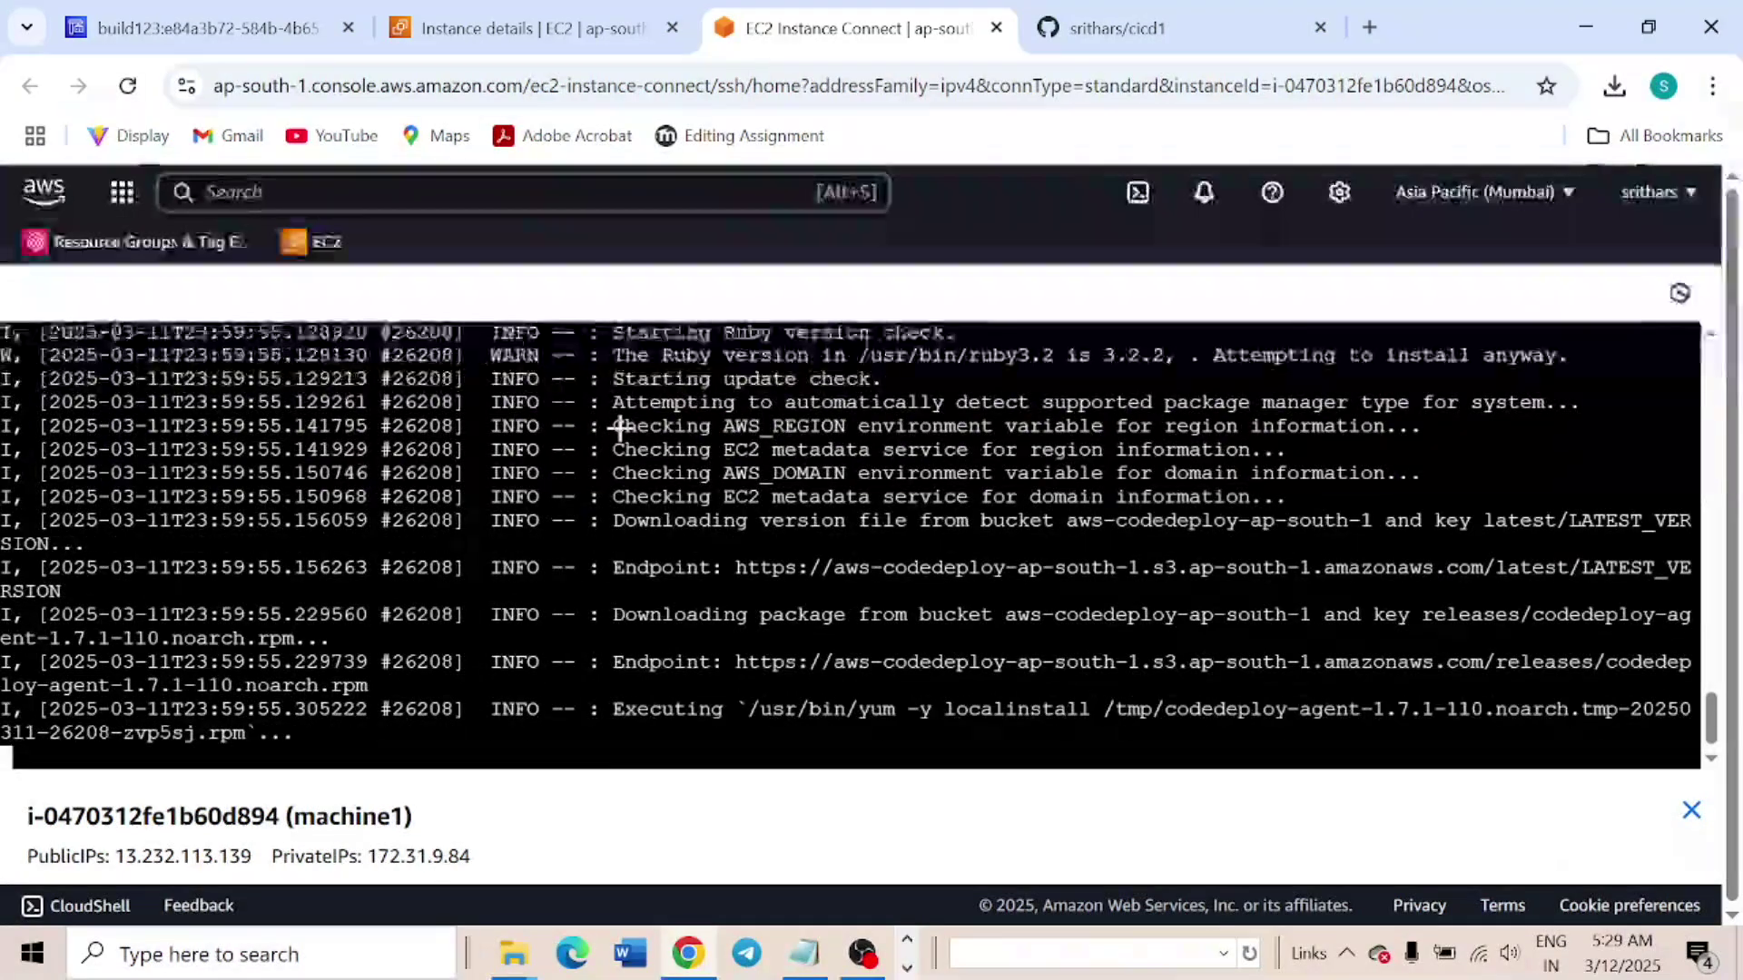
# Check the agent on machine1 by running sudo service codedeploy-agent status, copied from the Notepad notes, and examine the reported process ID
pyautogui.hotkey('alt', 'Tab')
pyautogui.moveTo(64, 741); pyautogui.dragTo(717, 742)
pyautogui.hotkey('ctrl', 'c')
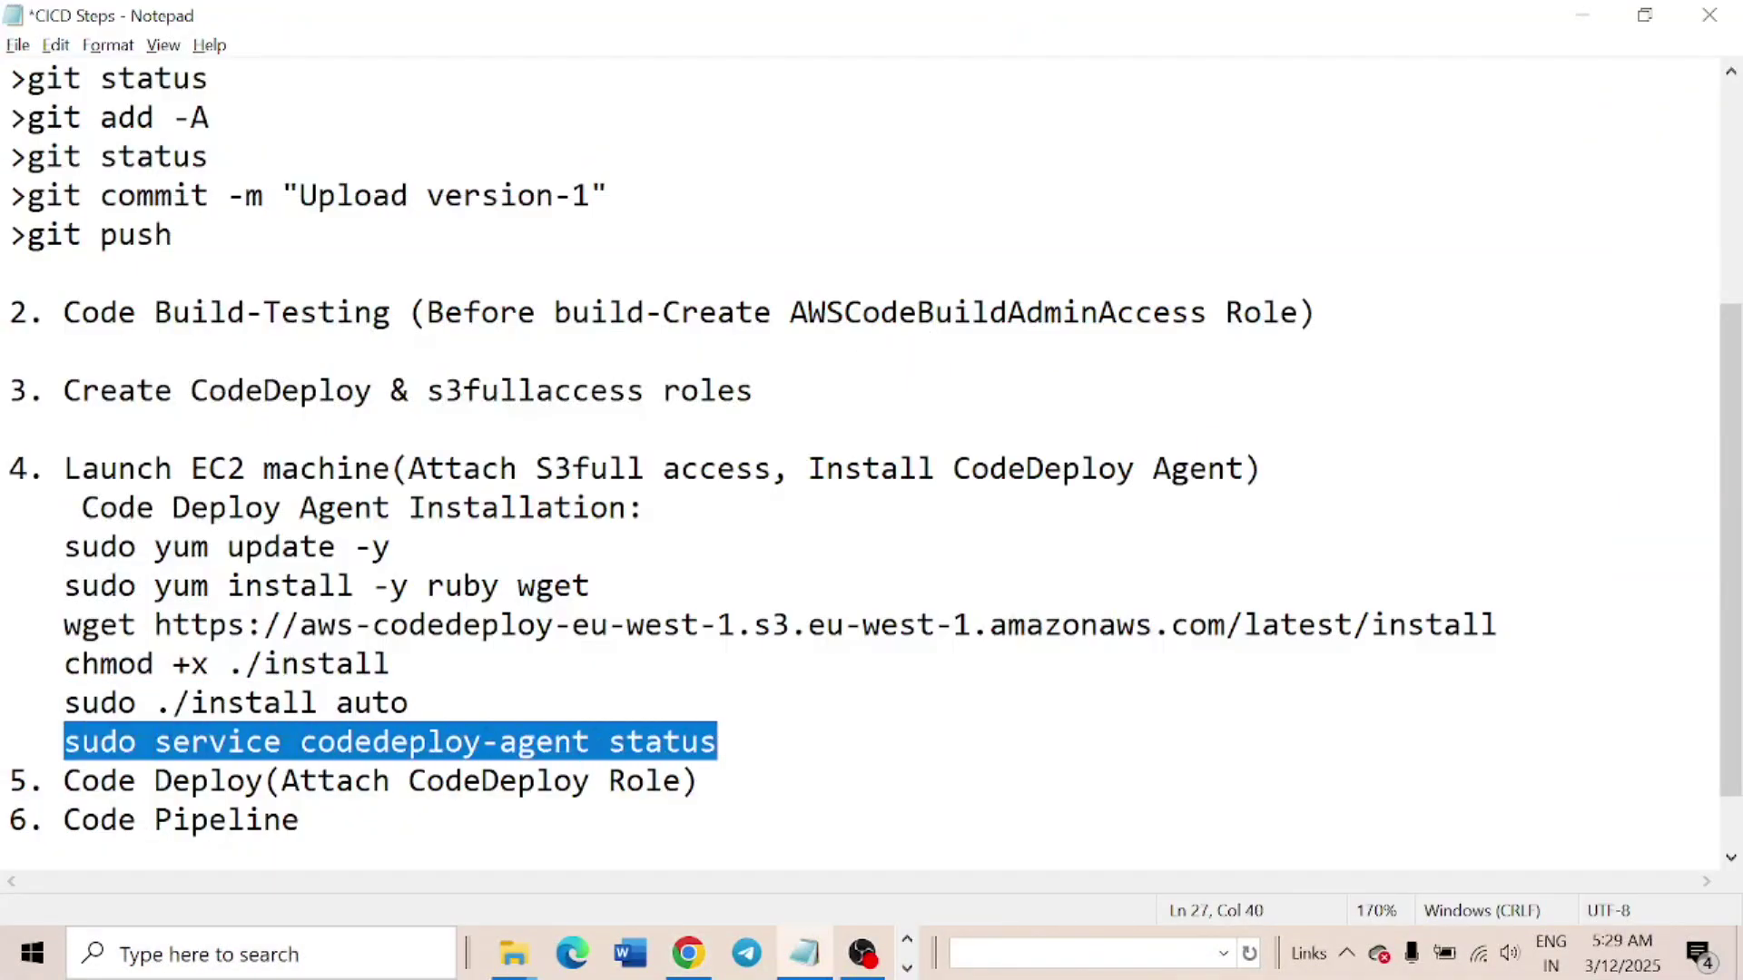
pyautogui.hotkey('alt', 'Tab')
pyautogui.rightClick(638, 757)
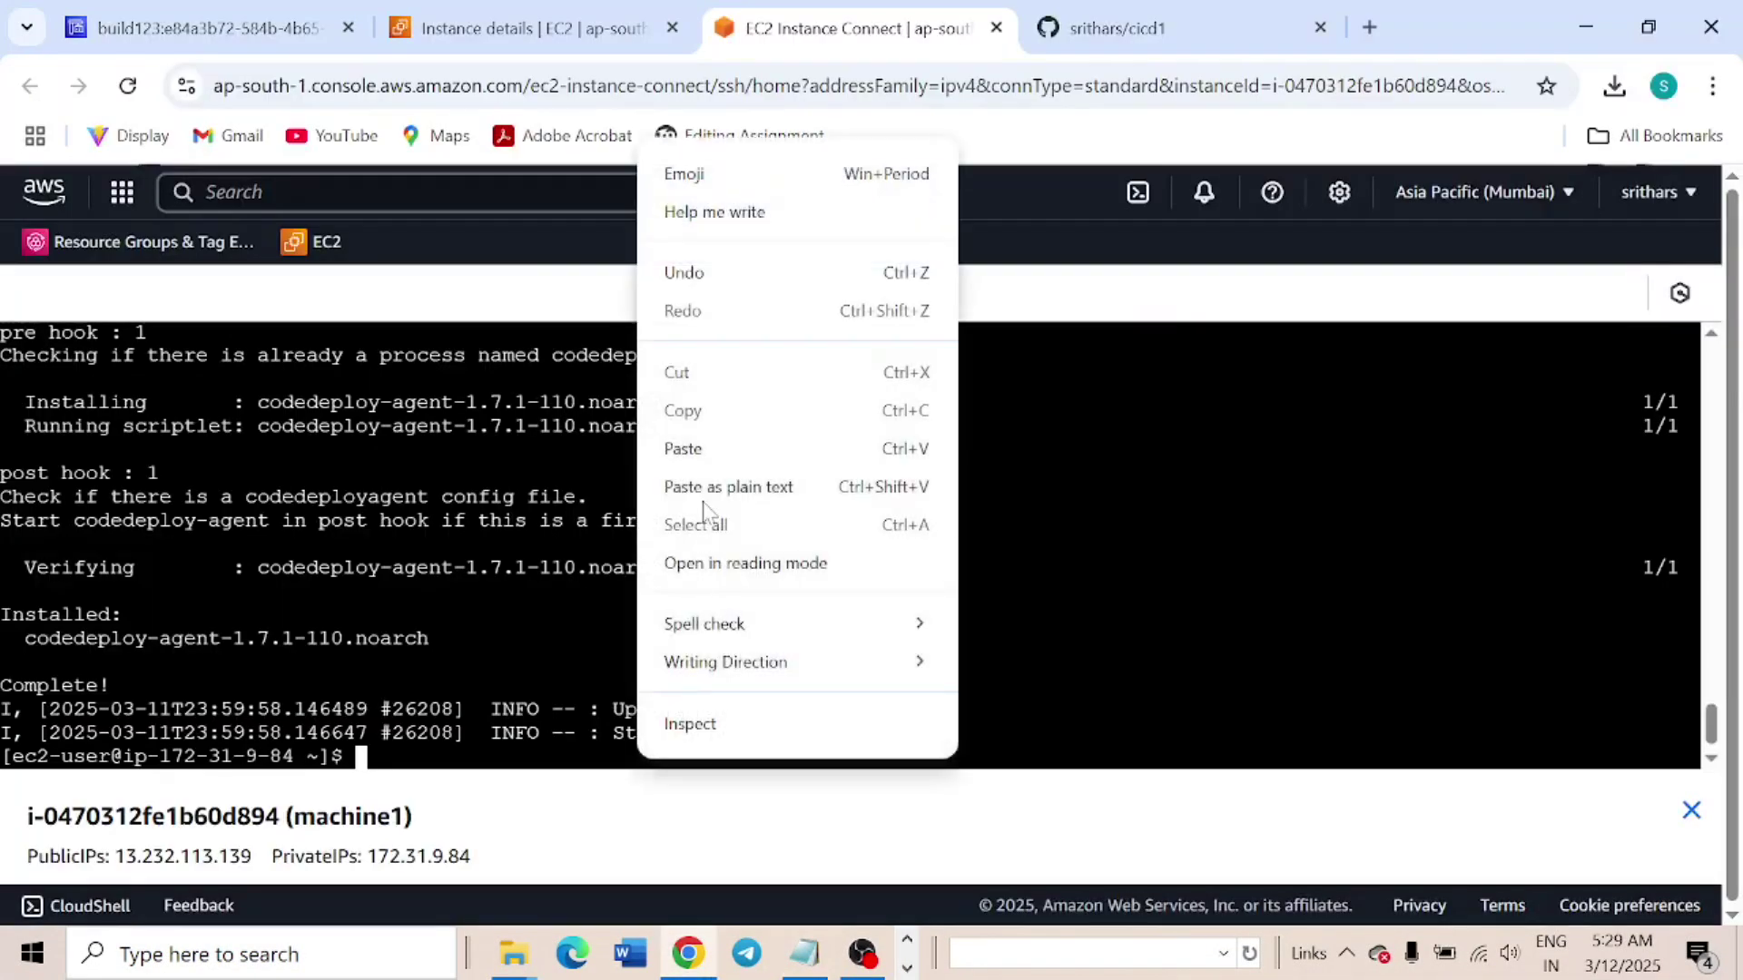
pyautogui.click(712, 447)
pyautogui.press('Return')
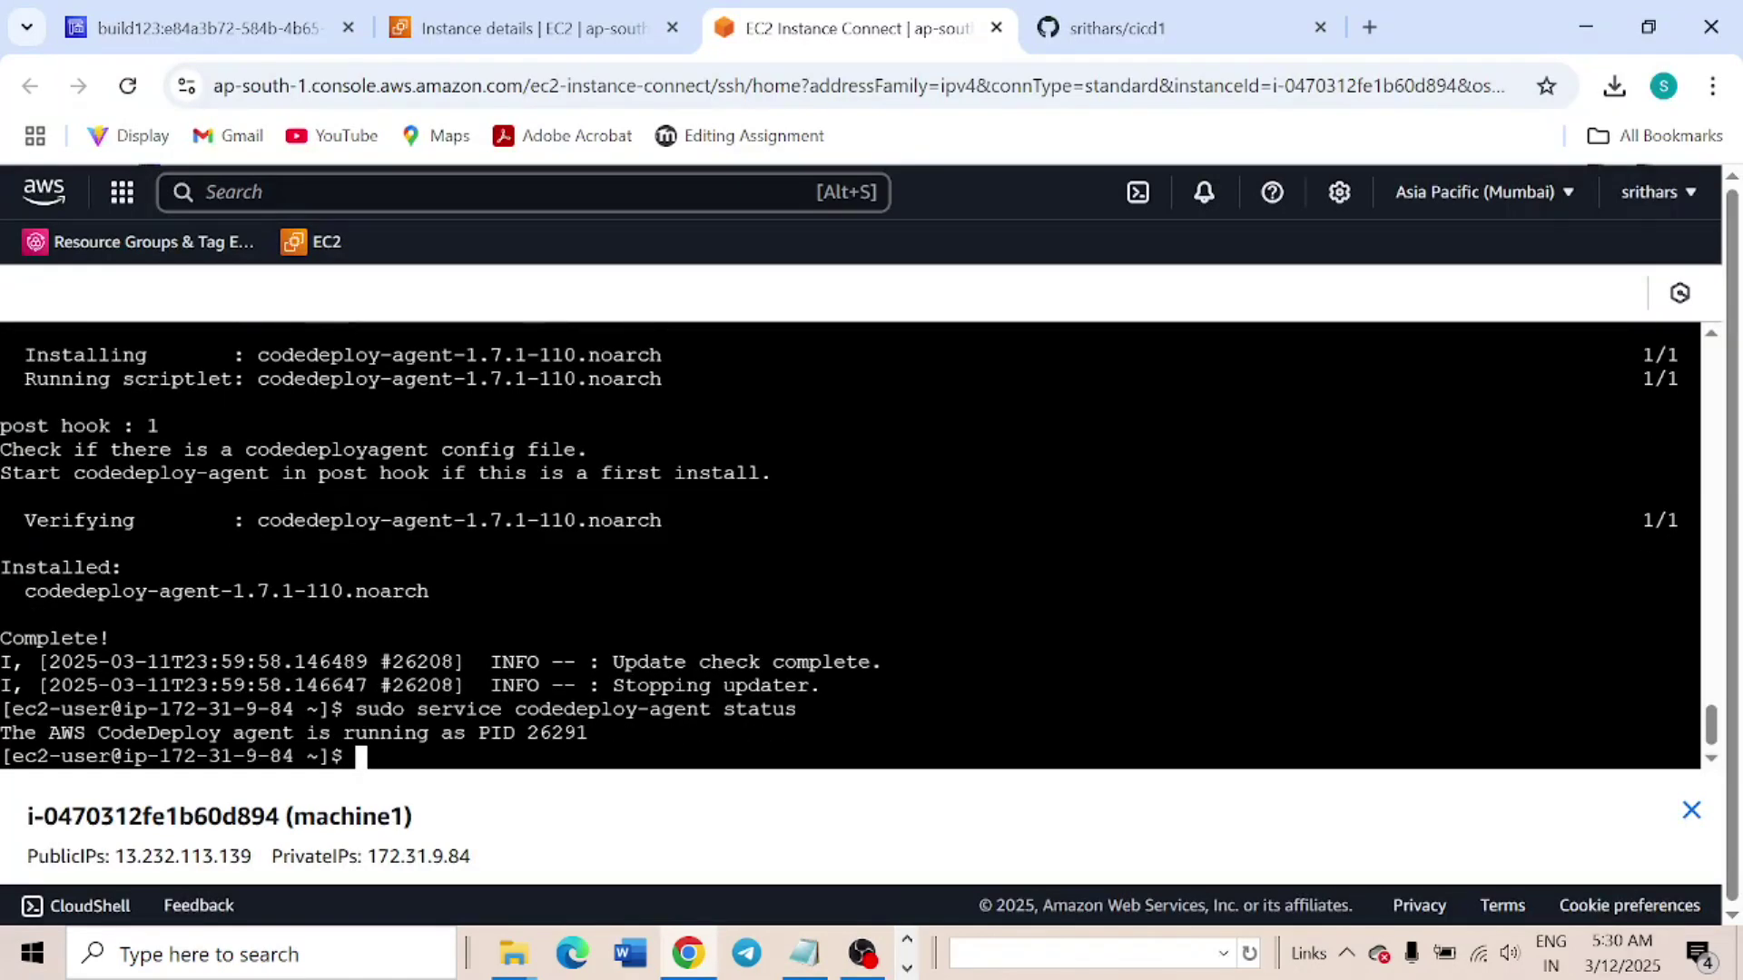
pyautogui.moveTo(527, 734); pyautogui.dragTo(613, 733)
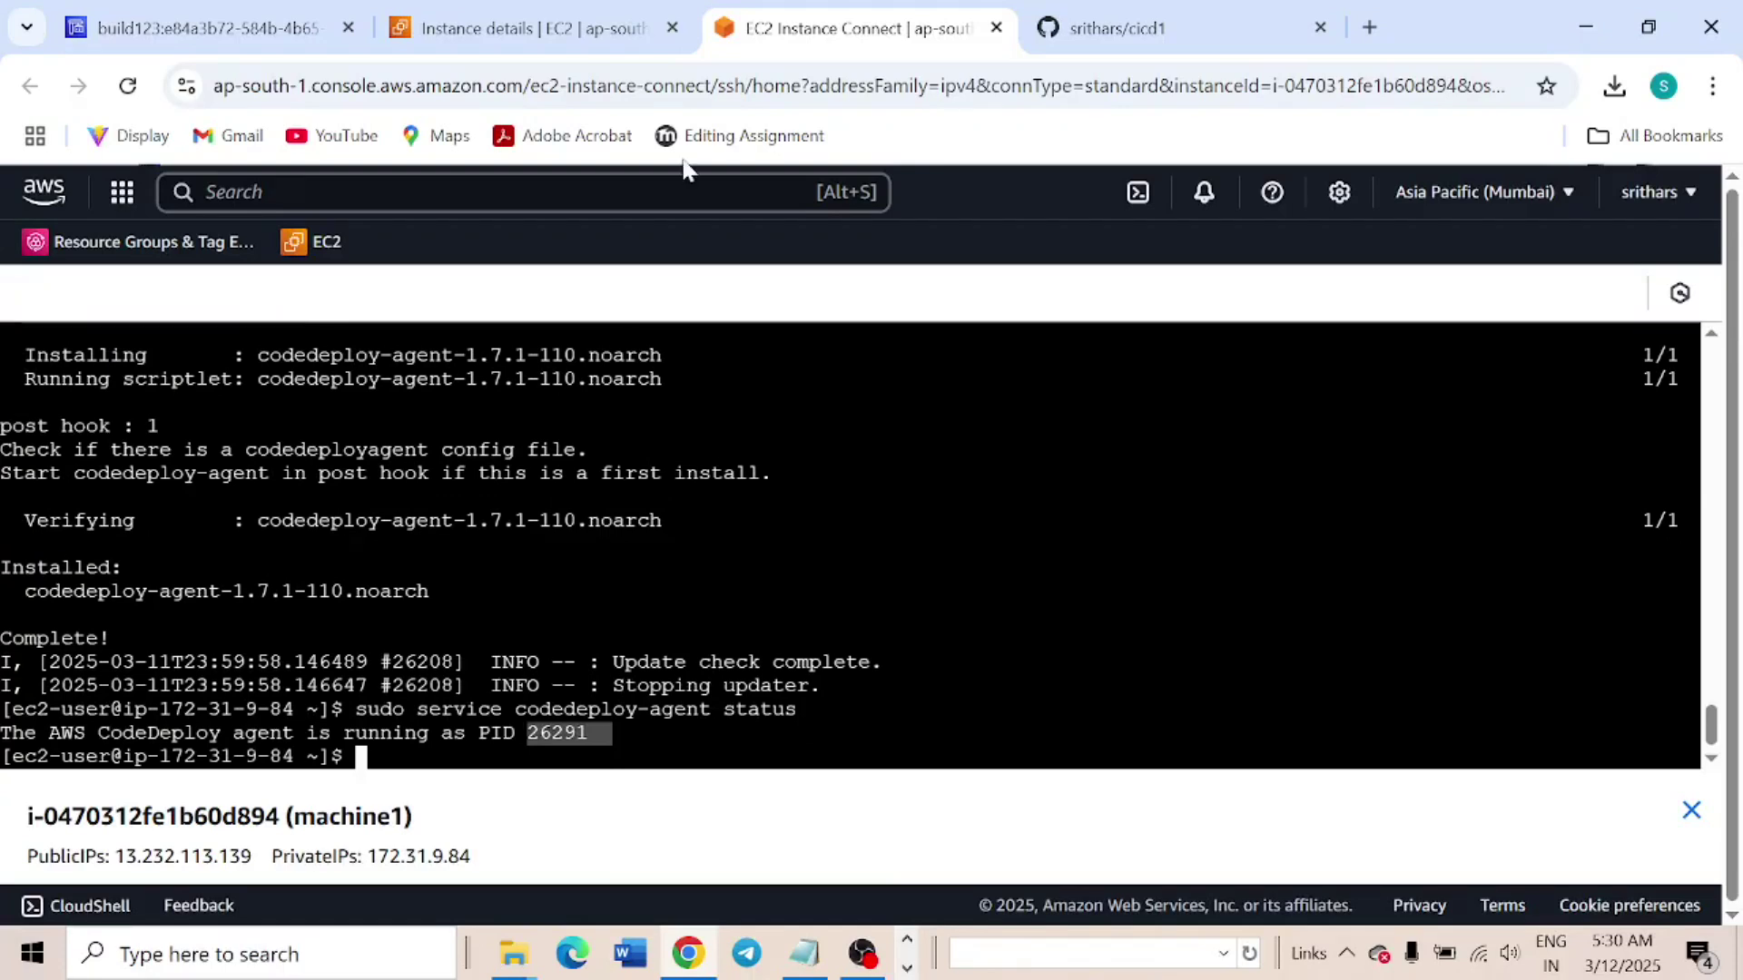
# Close the machine1 terminal session, return to the list of EC2 instances and refresh it
pyautogui.hotkey('ctrl', 'w')
pyautogui.scroll(3, 594, 543)
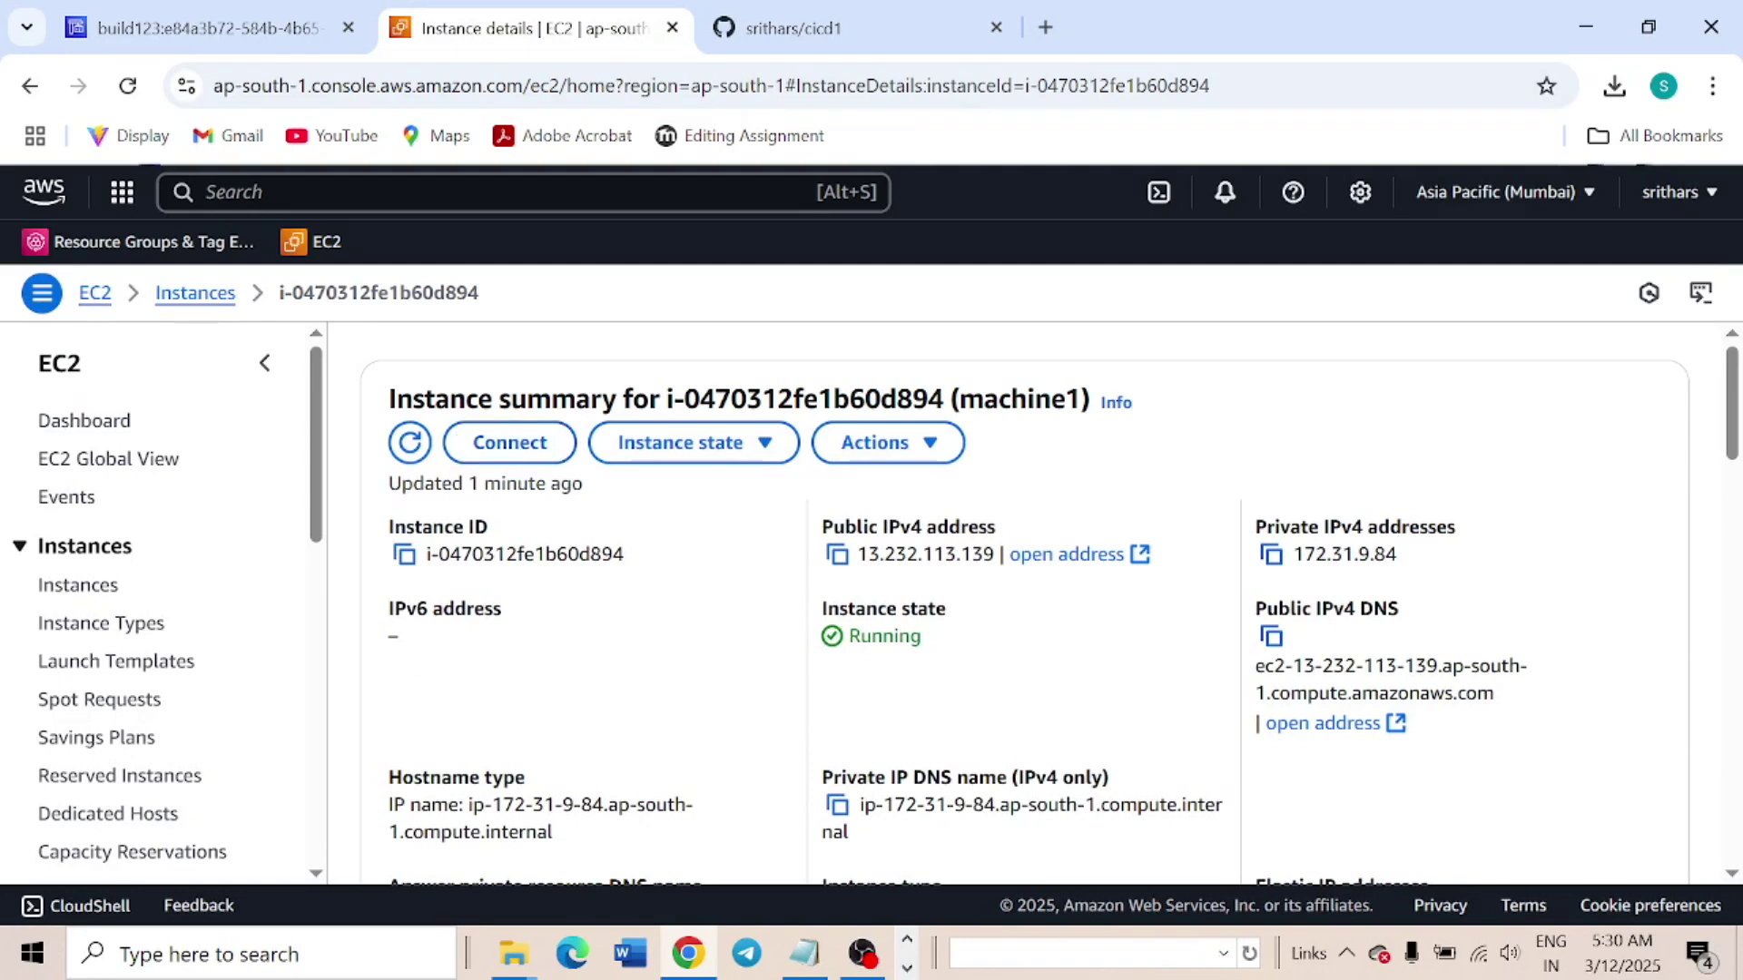
pyautogui.click(210, 300)
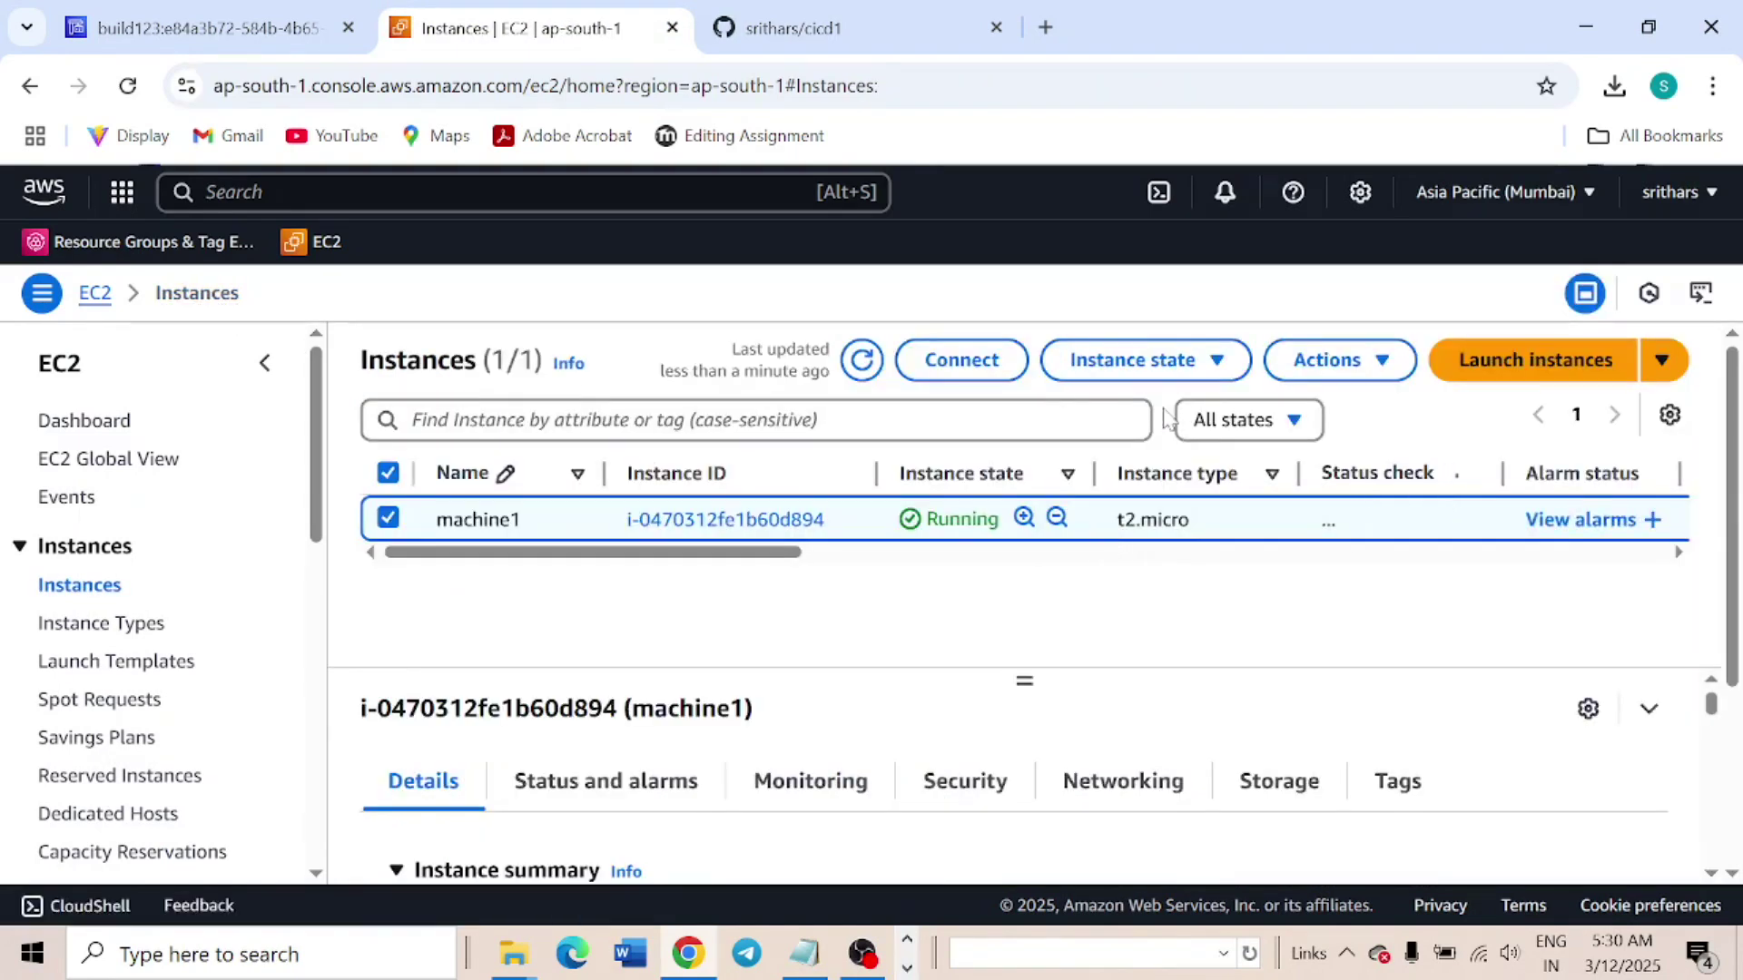
pyautogui.click(864, 361)
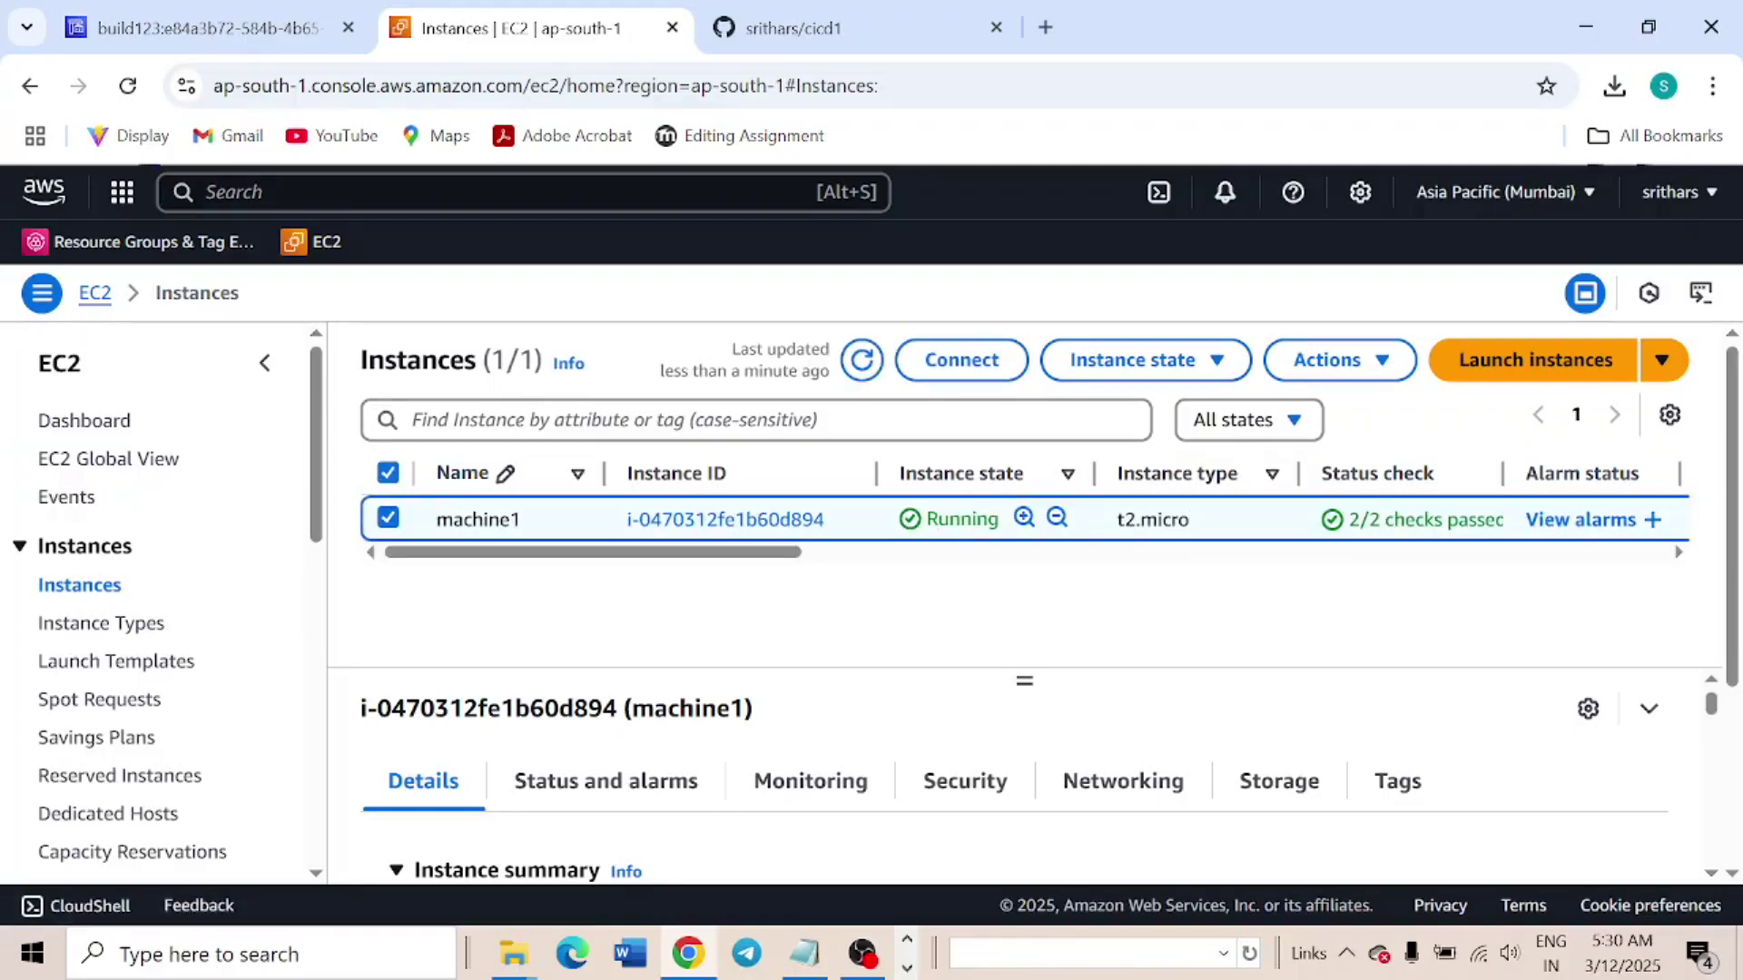
# Look up the item that follows the agent installation in the CICD Steps notes in Notepad
pyautogui.click(804, 953)
pyautogui.scroll(-1, 871, 454)
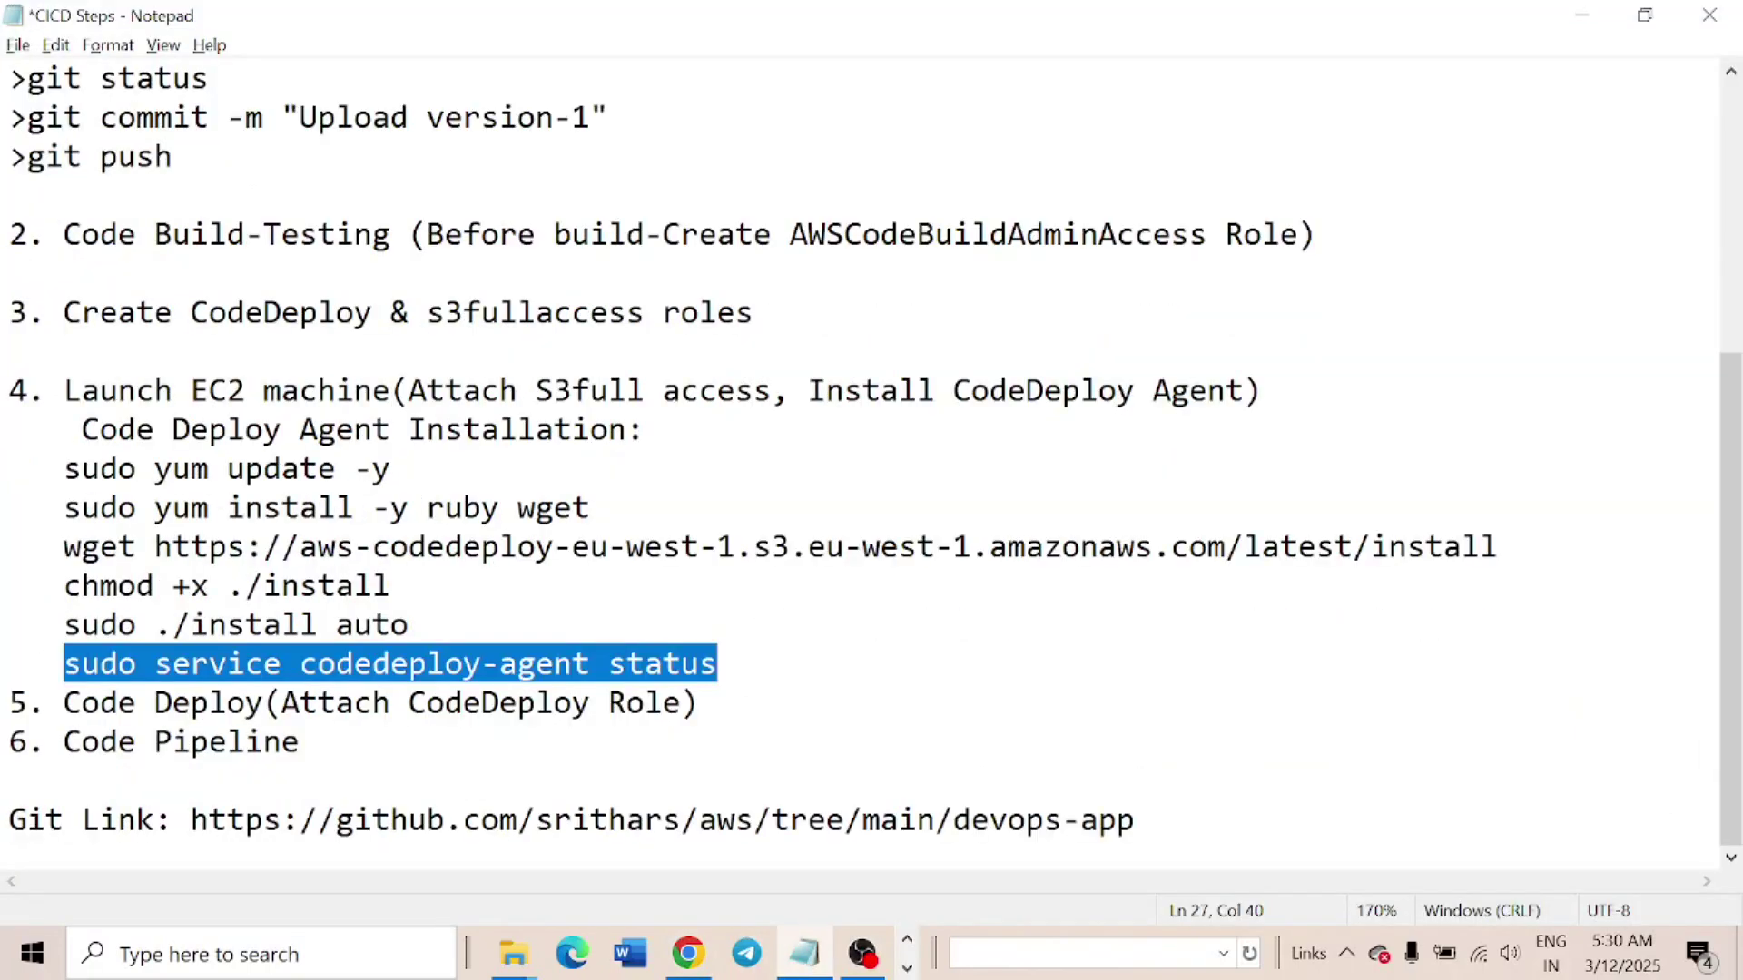
pyautogui.click(518, 702)
pyautogui.moveTo(64, 702); pyautogui.dragTo(699, 702)
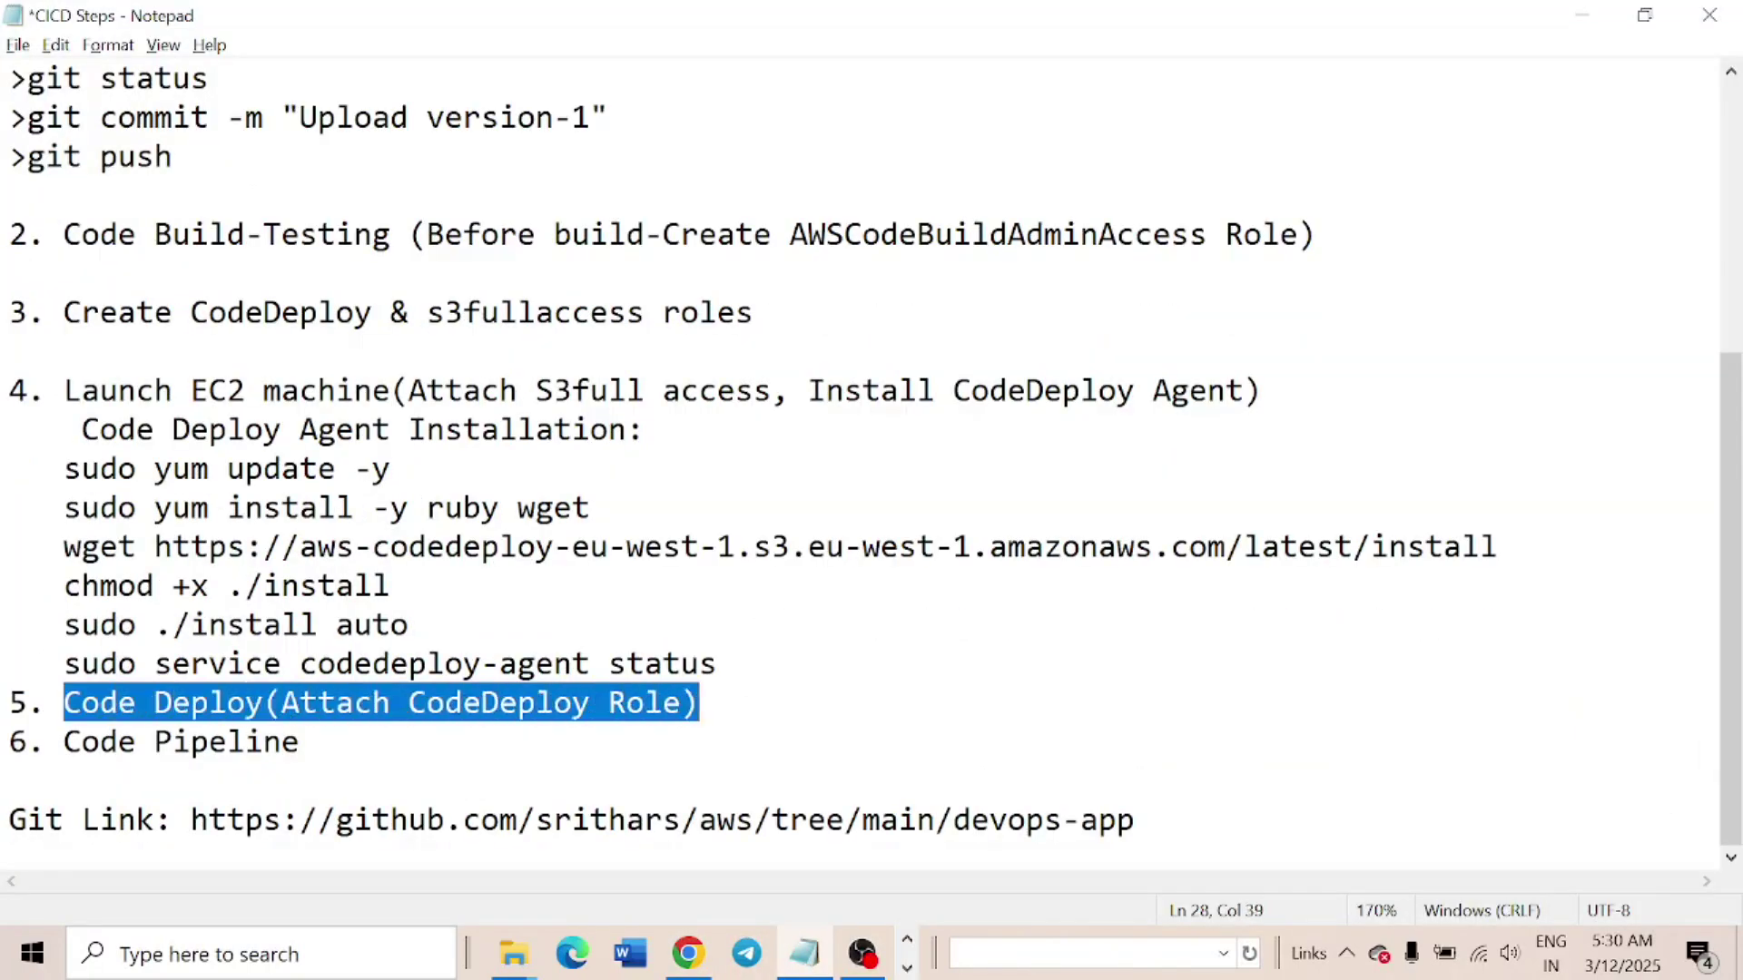
# Switch to Chrome and open CodeDeploy's Getting started page in a separate tab from the CodeBuild console
pyautogui.click(688, 953)
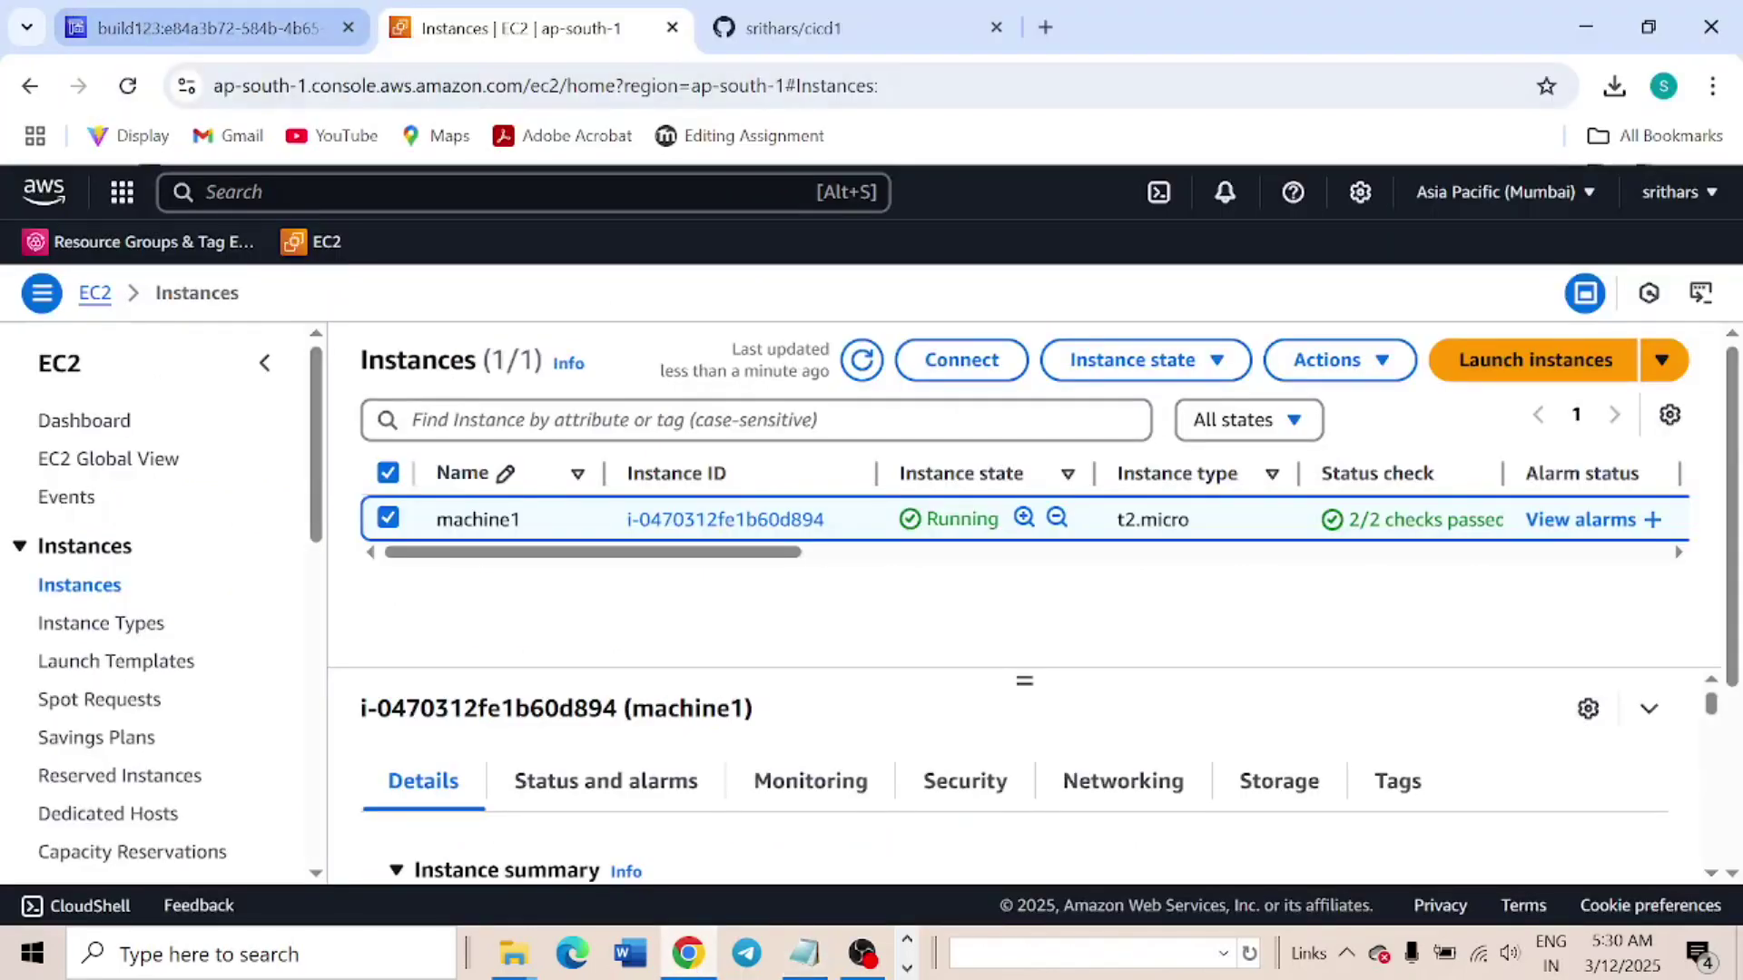
pyautogui.click(141, 20)
pyautogui.scroll(-4, 266, 564)
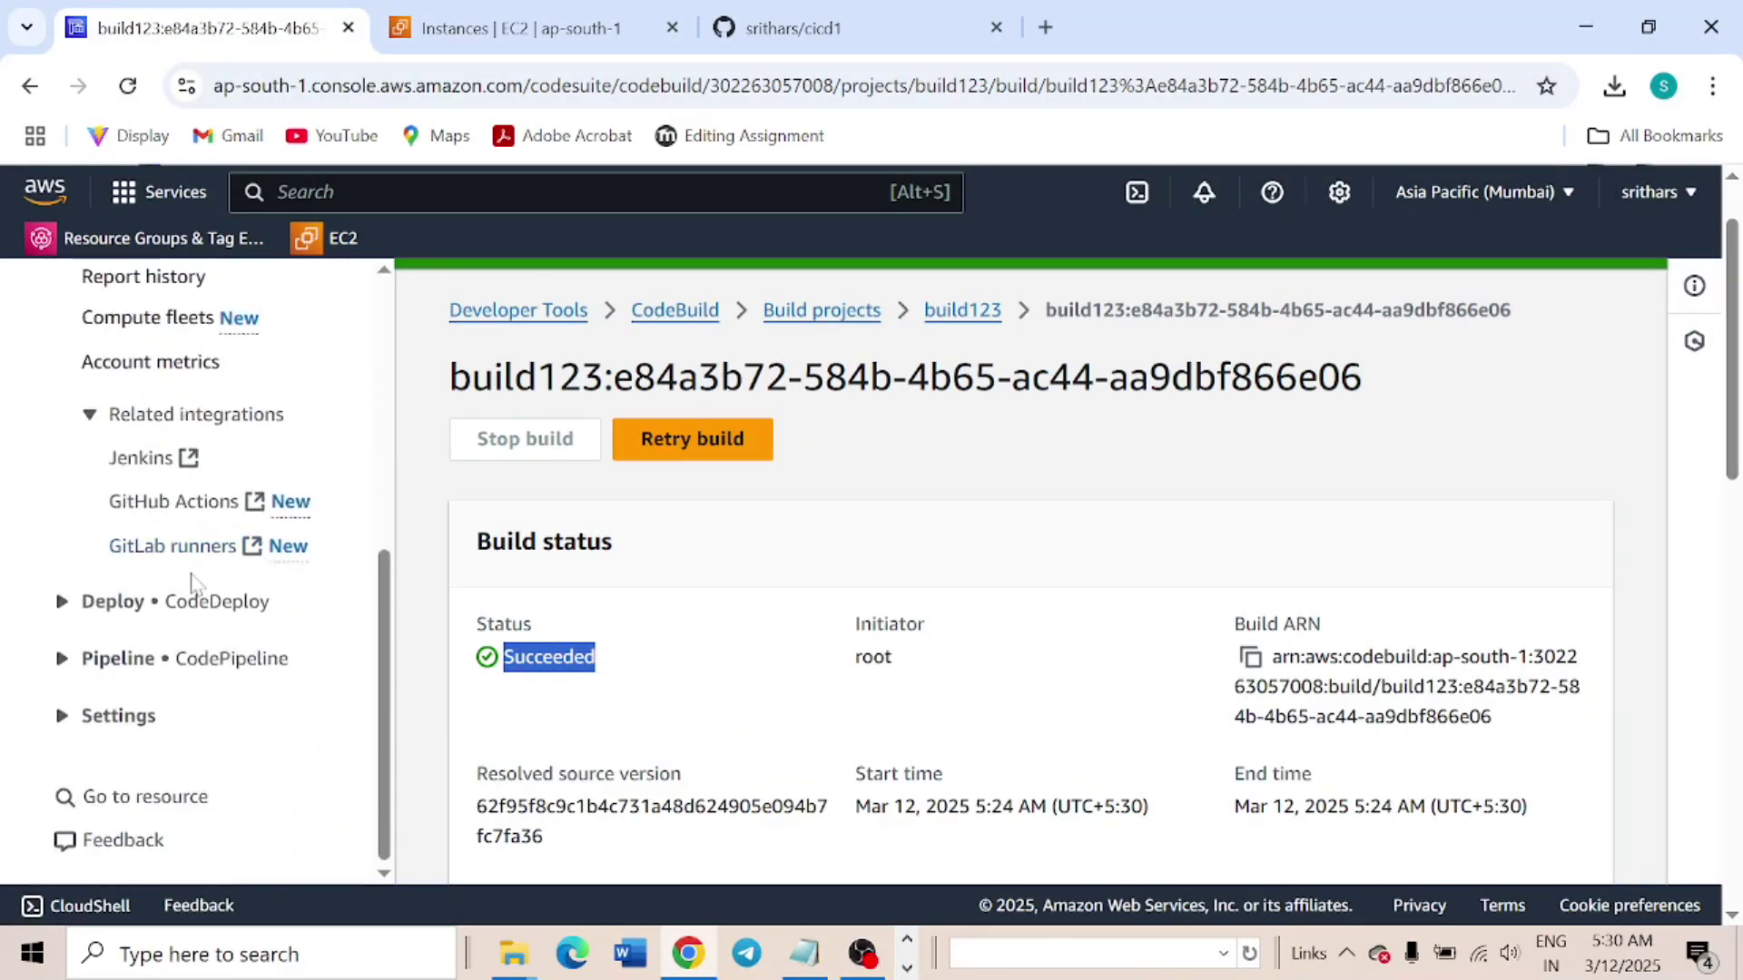
pyautogui.click(63, 608)
pyautogui.scroll(-1, 137, 590)
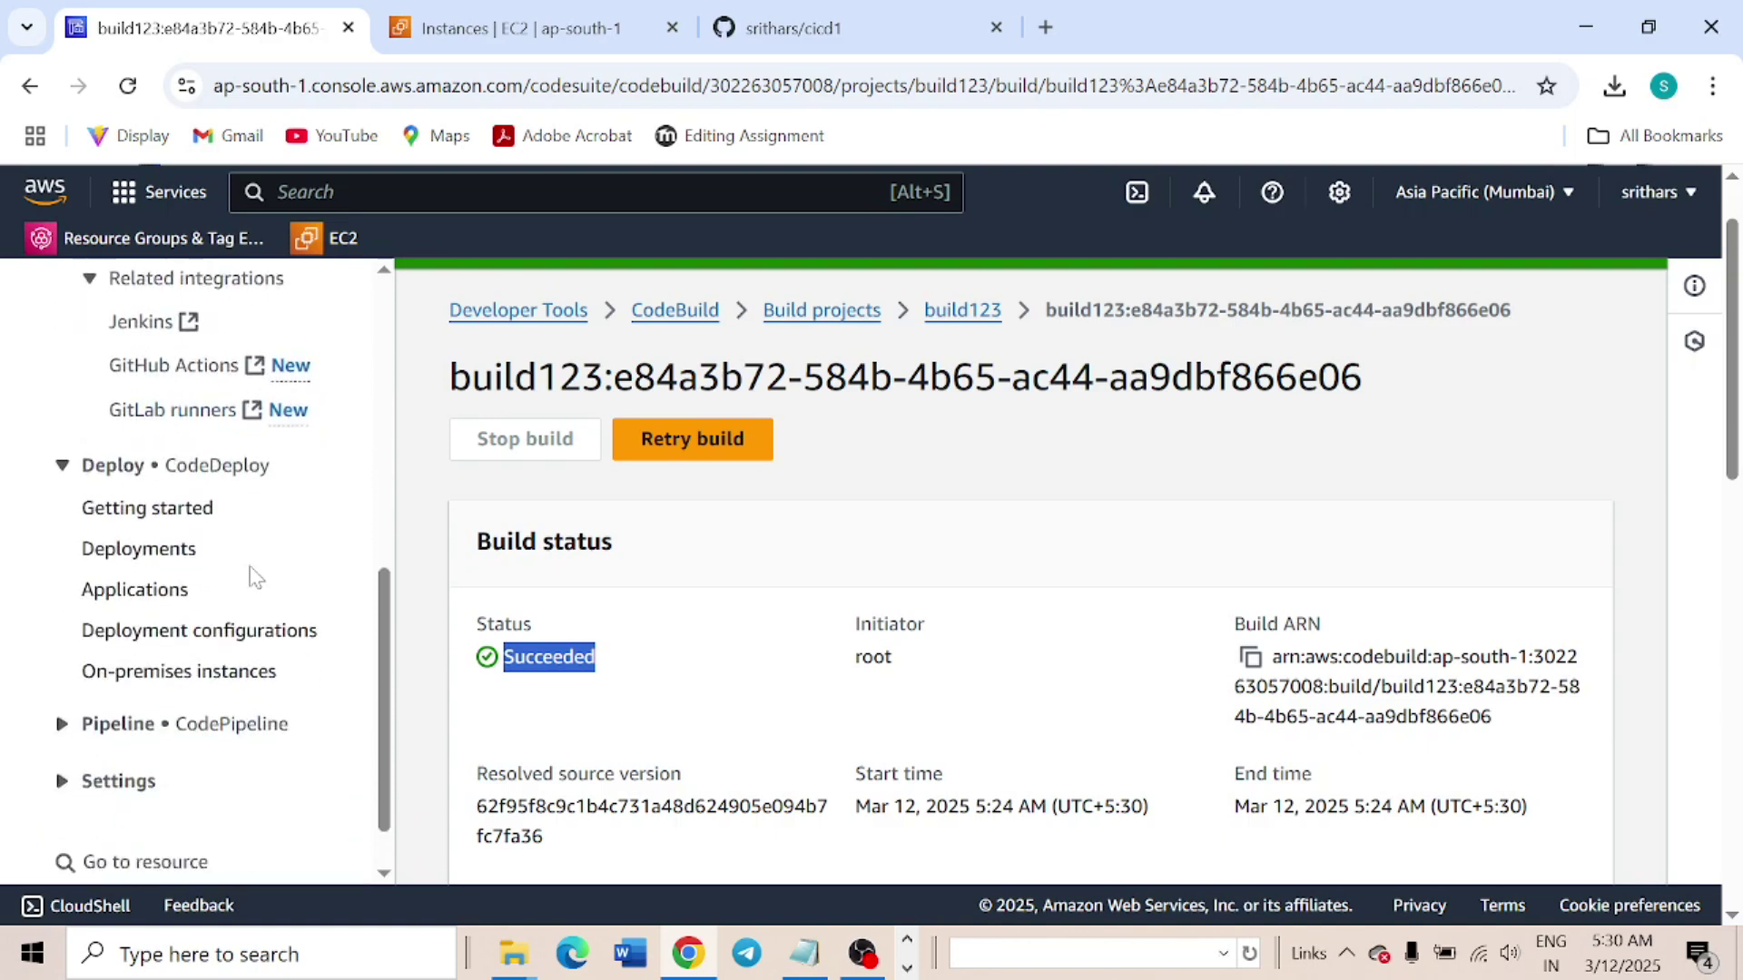
pyautogui.rightClick(148, 549)
pyautogui.click(196, 579)
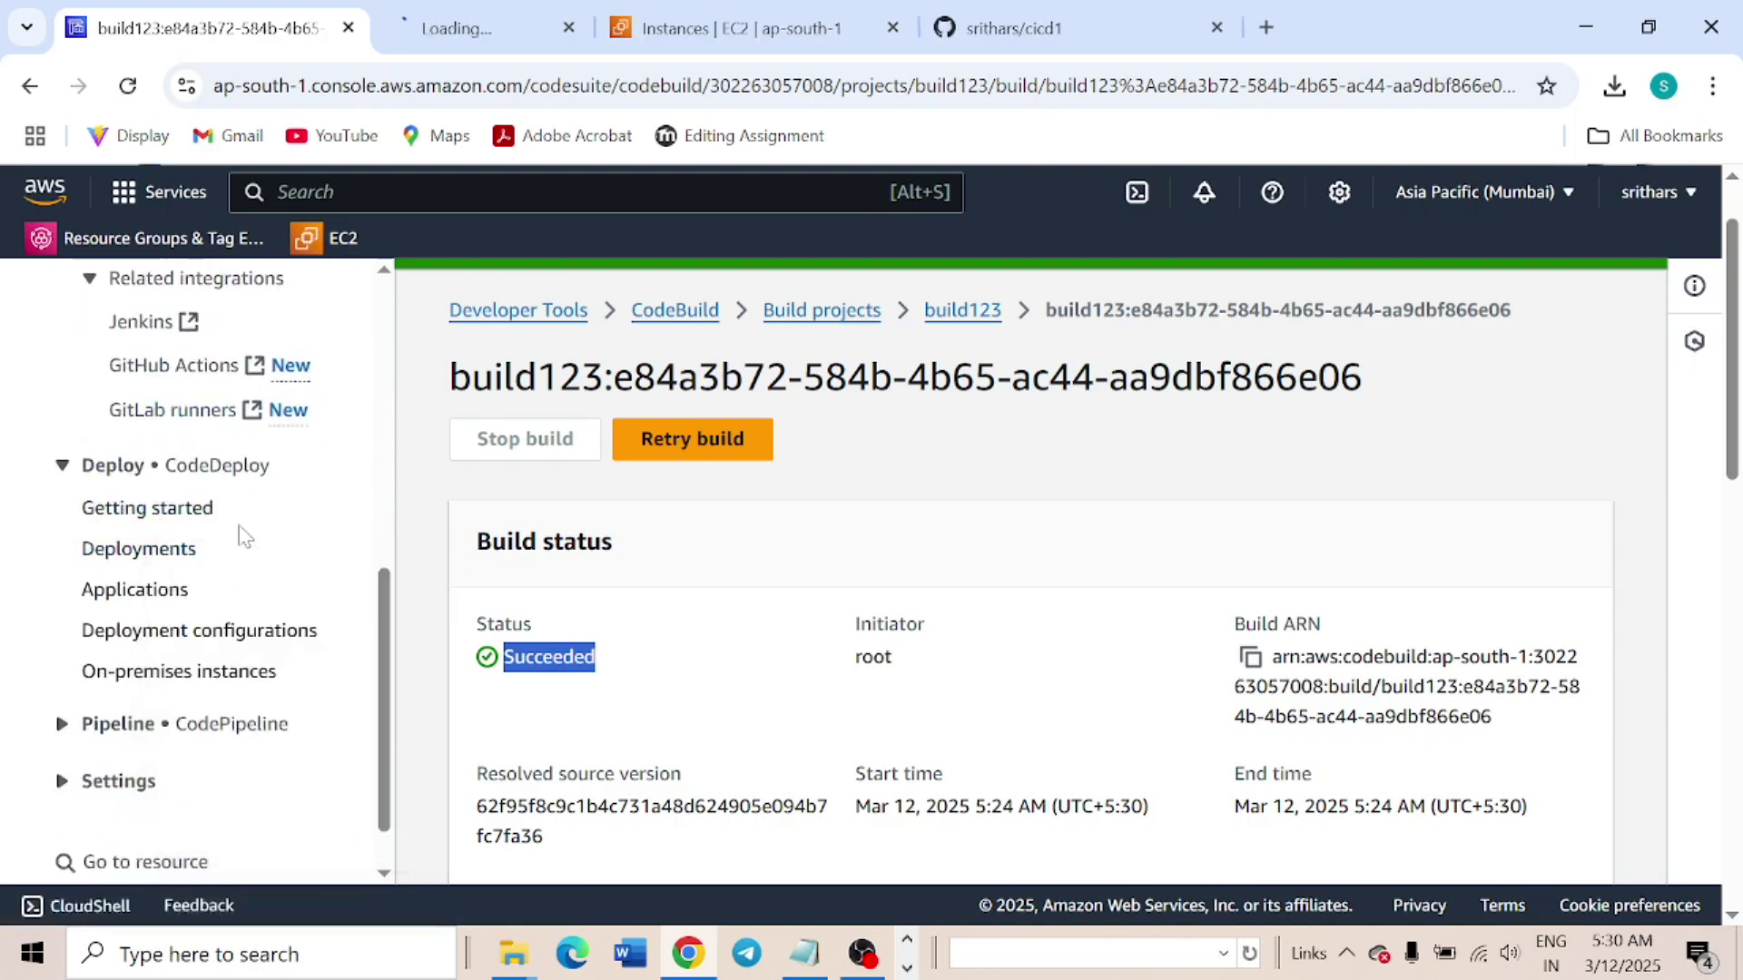
pyautogui.click(536, 28)
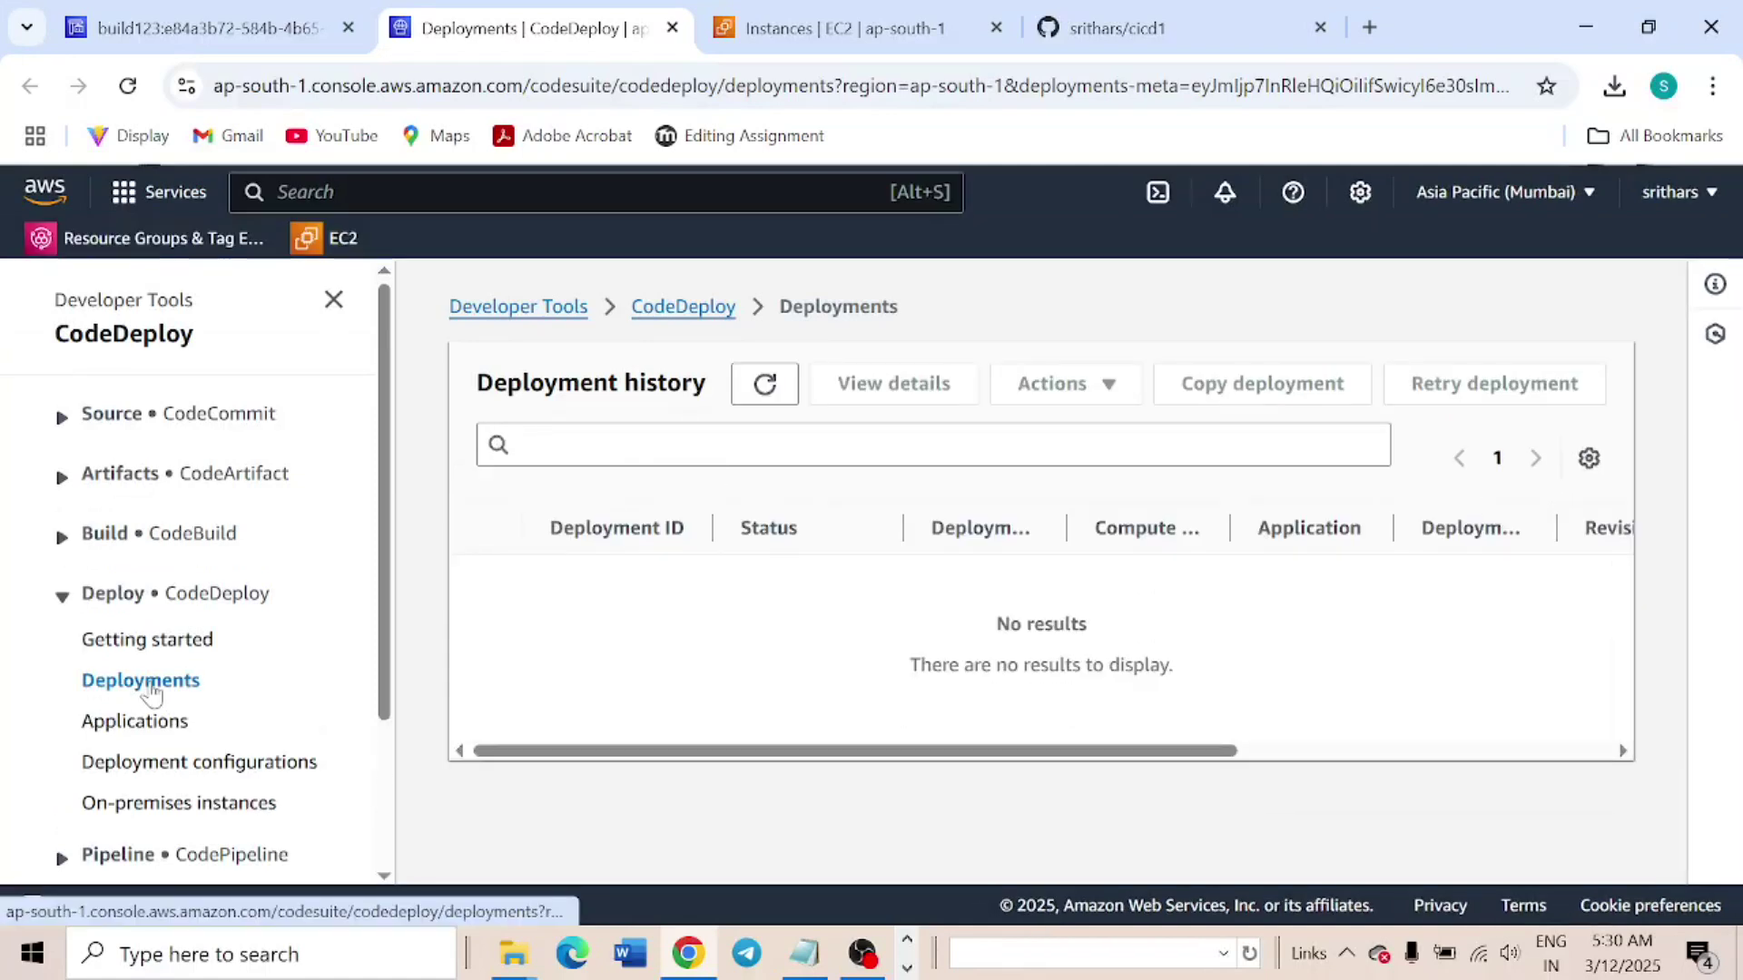
pyautogui.click(175, 640)
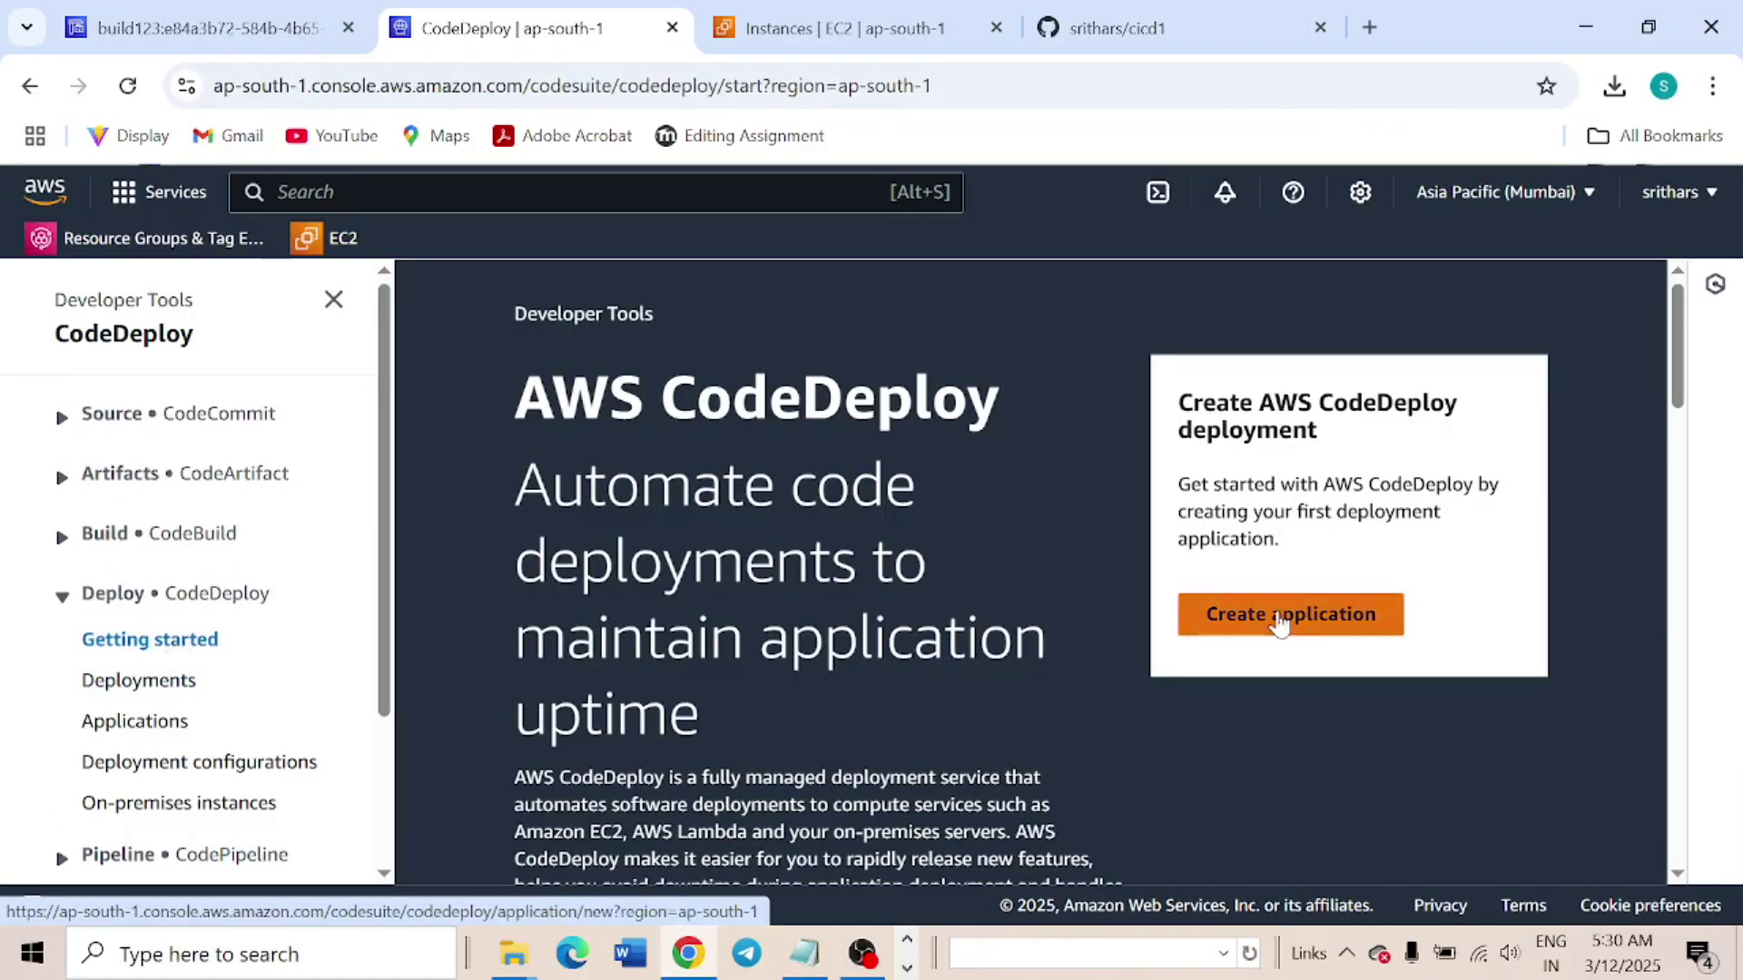
# Create a CodeDeploy application named deploy123 with EC2/on-premises as the compute platform
pyautogui.click(1279, 623)
pyautogui.scroll(-2, 399, 536)
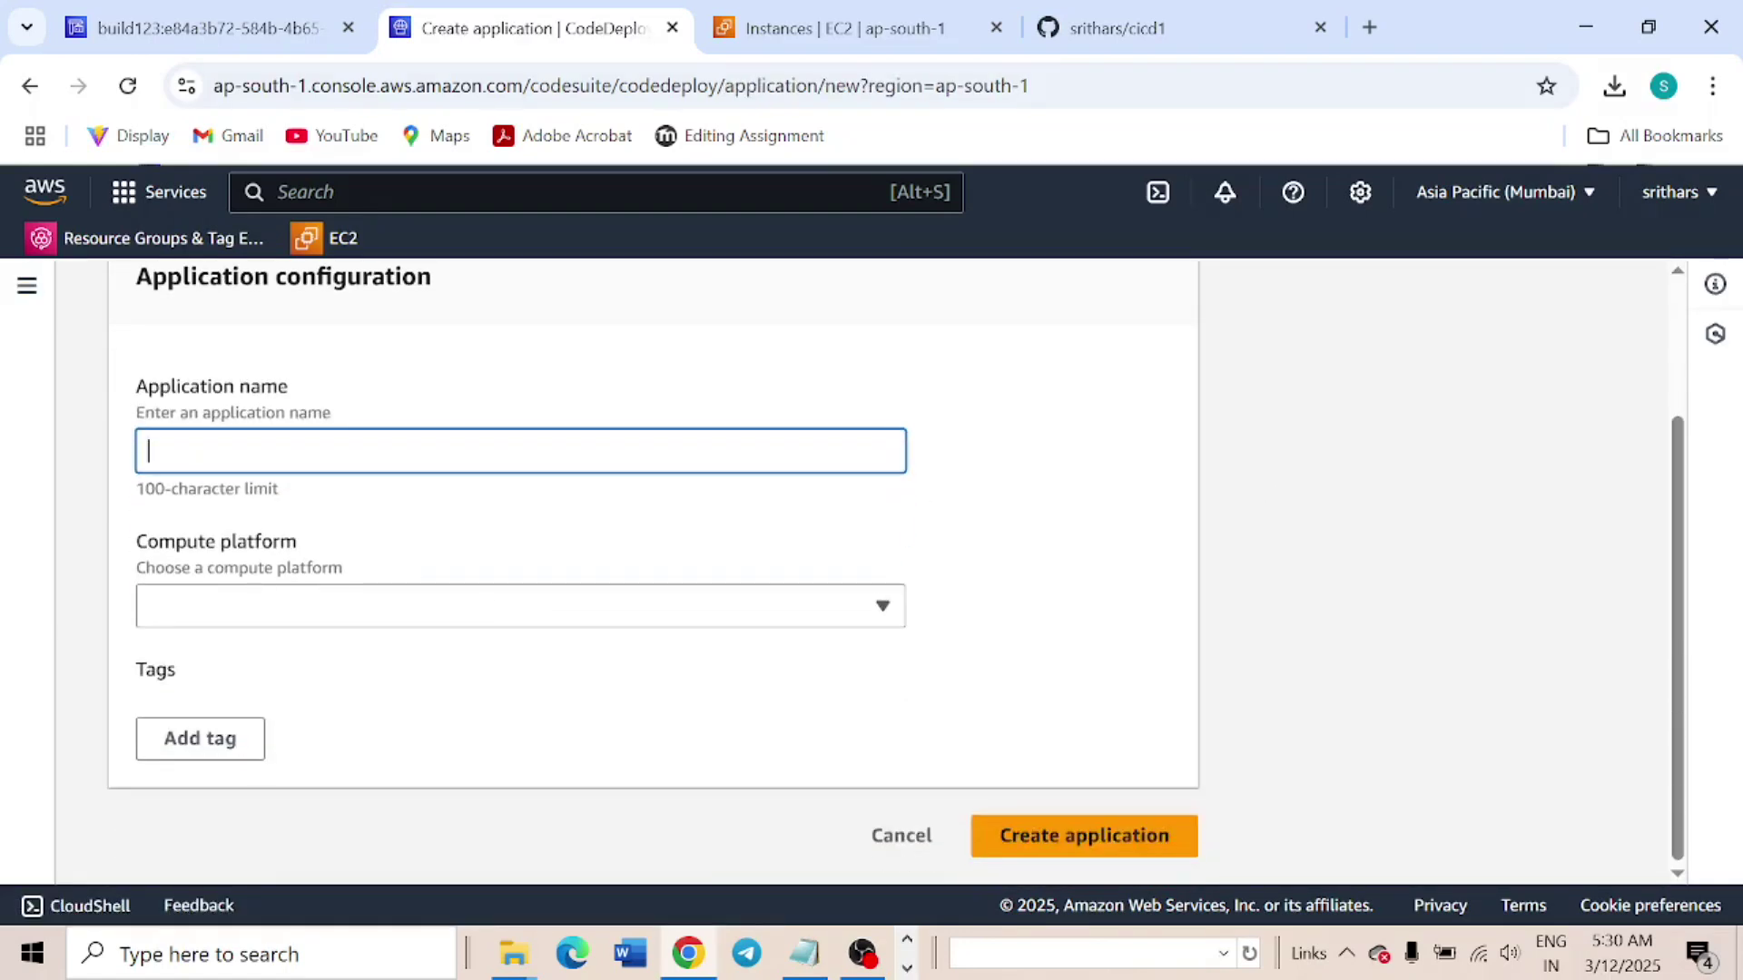
pyautogui.write('deploy123')
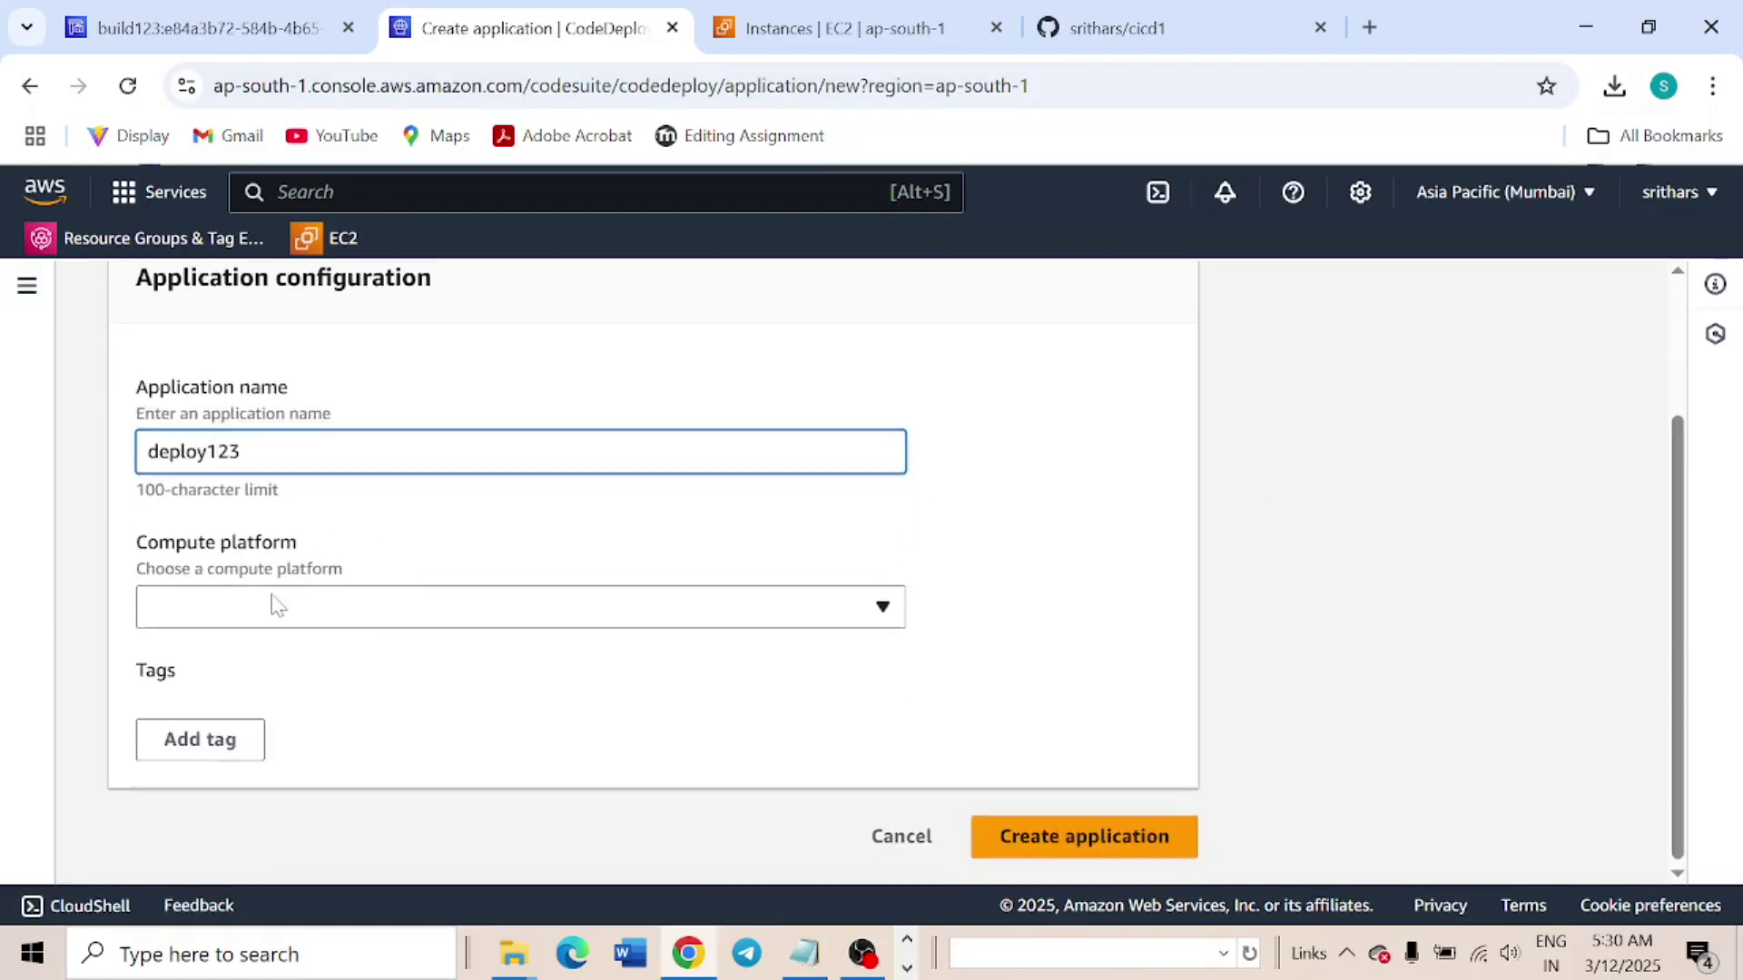
pyautogui.click(272, 606)
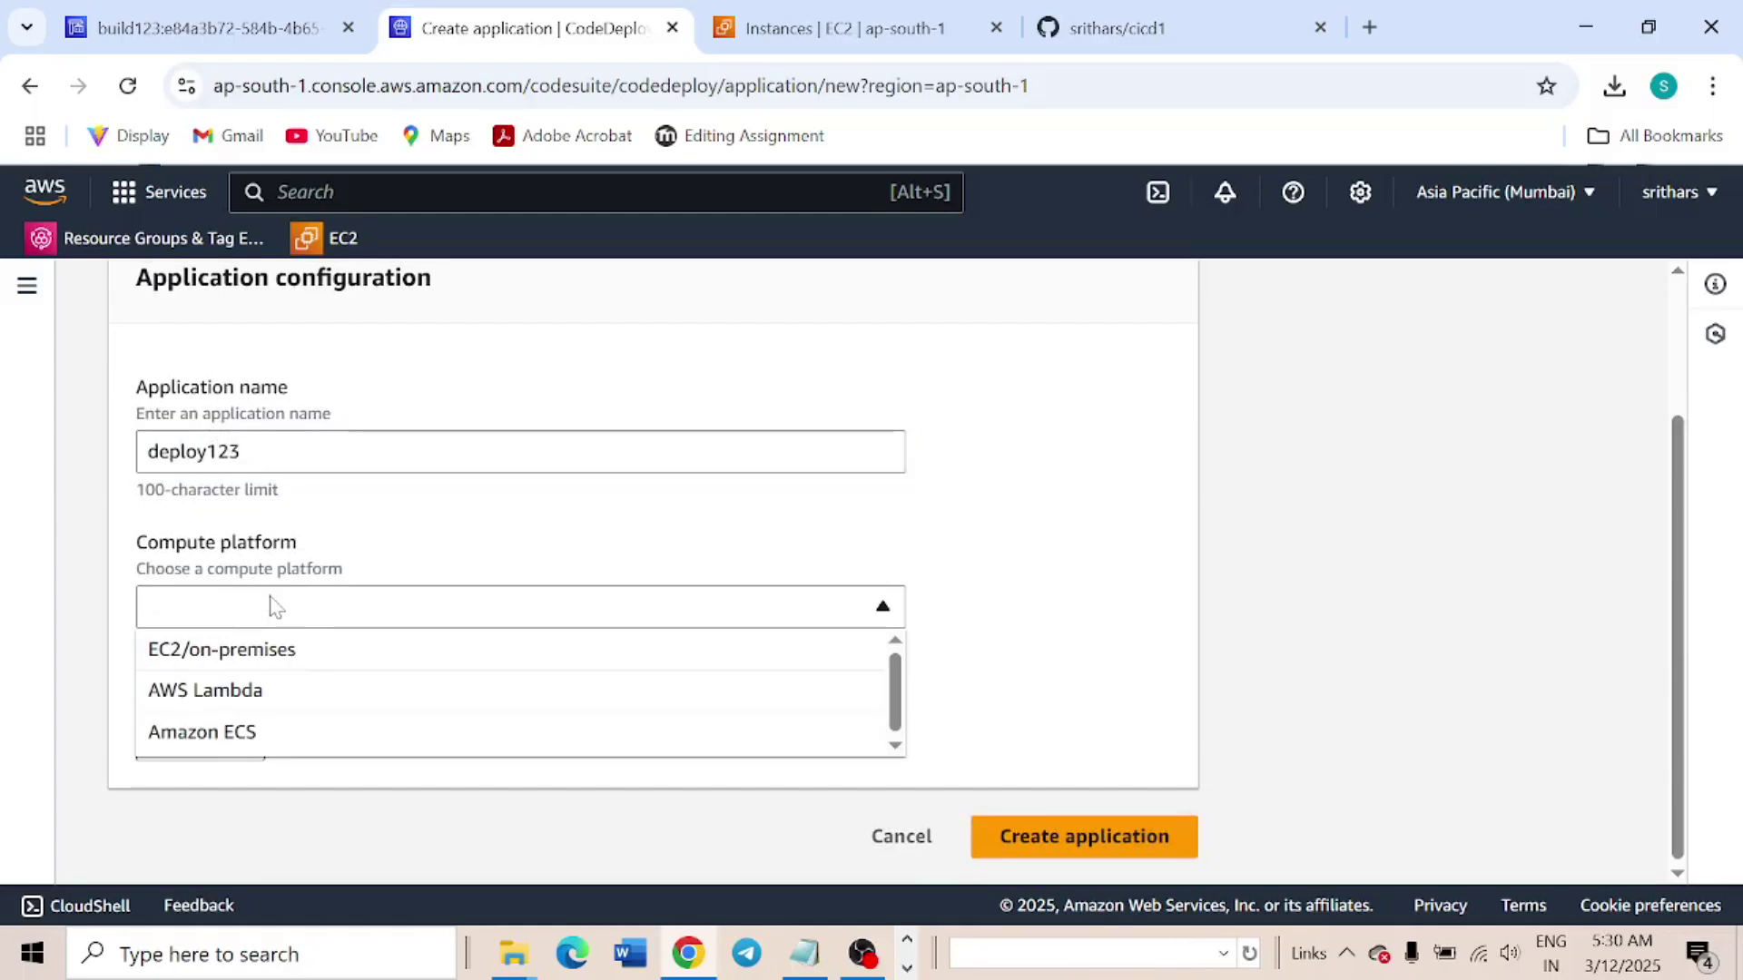
pyautogui.click(260, 660)
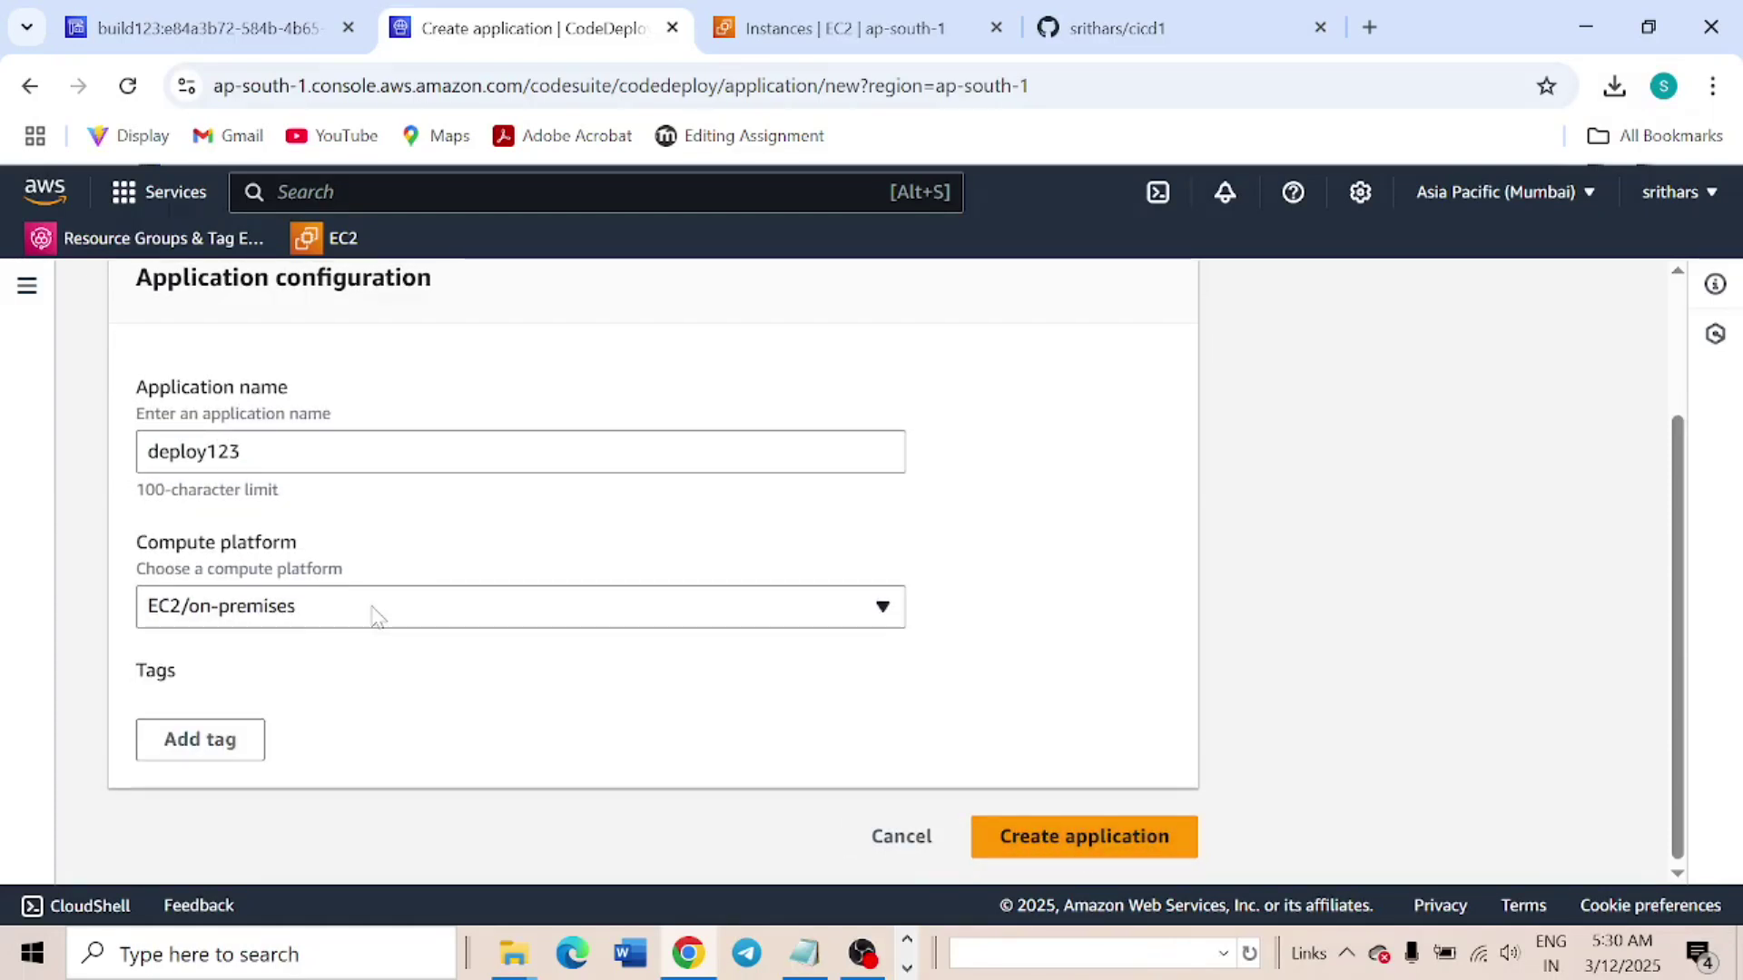
pyautogui.click(1058, 842)
# Start a new deployment group for the deploy123 application and name it deploy_group123
pyautogui.scroll(-5, 771, 563)
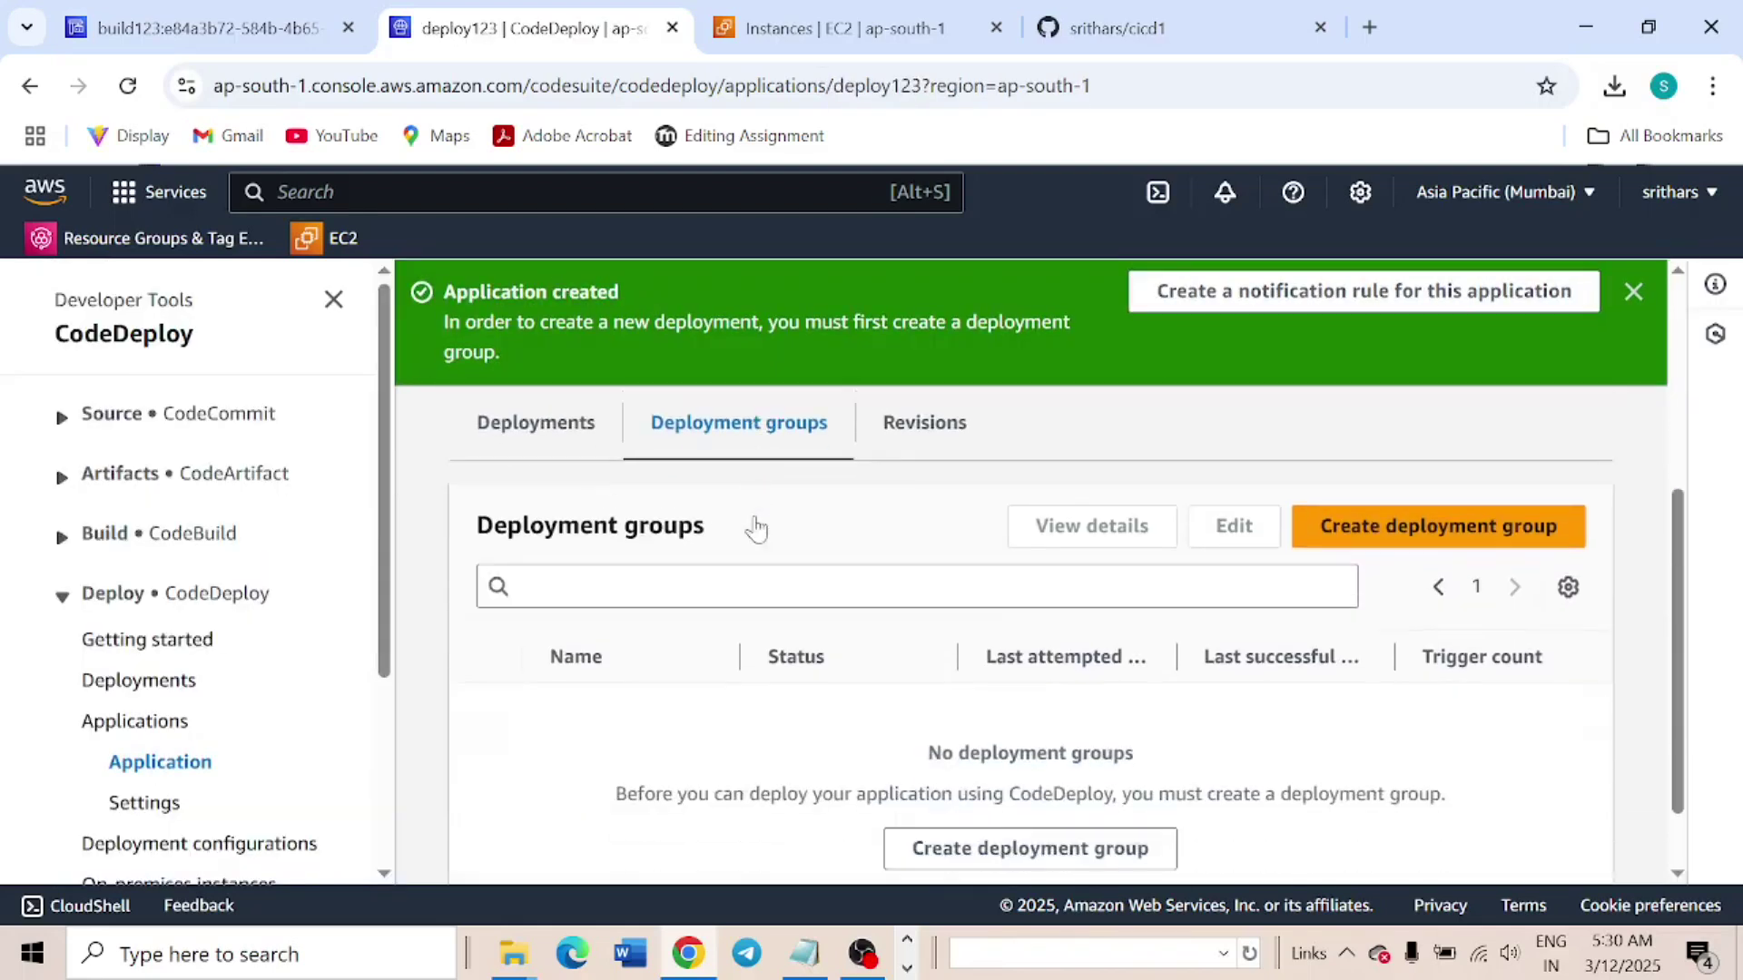
pyautogui.click(1425, 520)
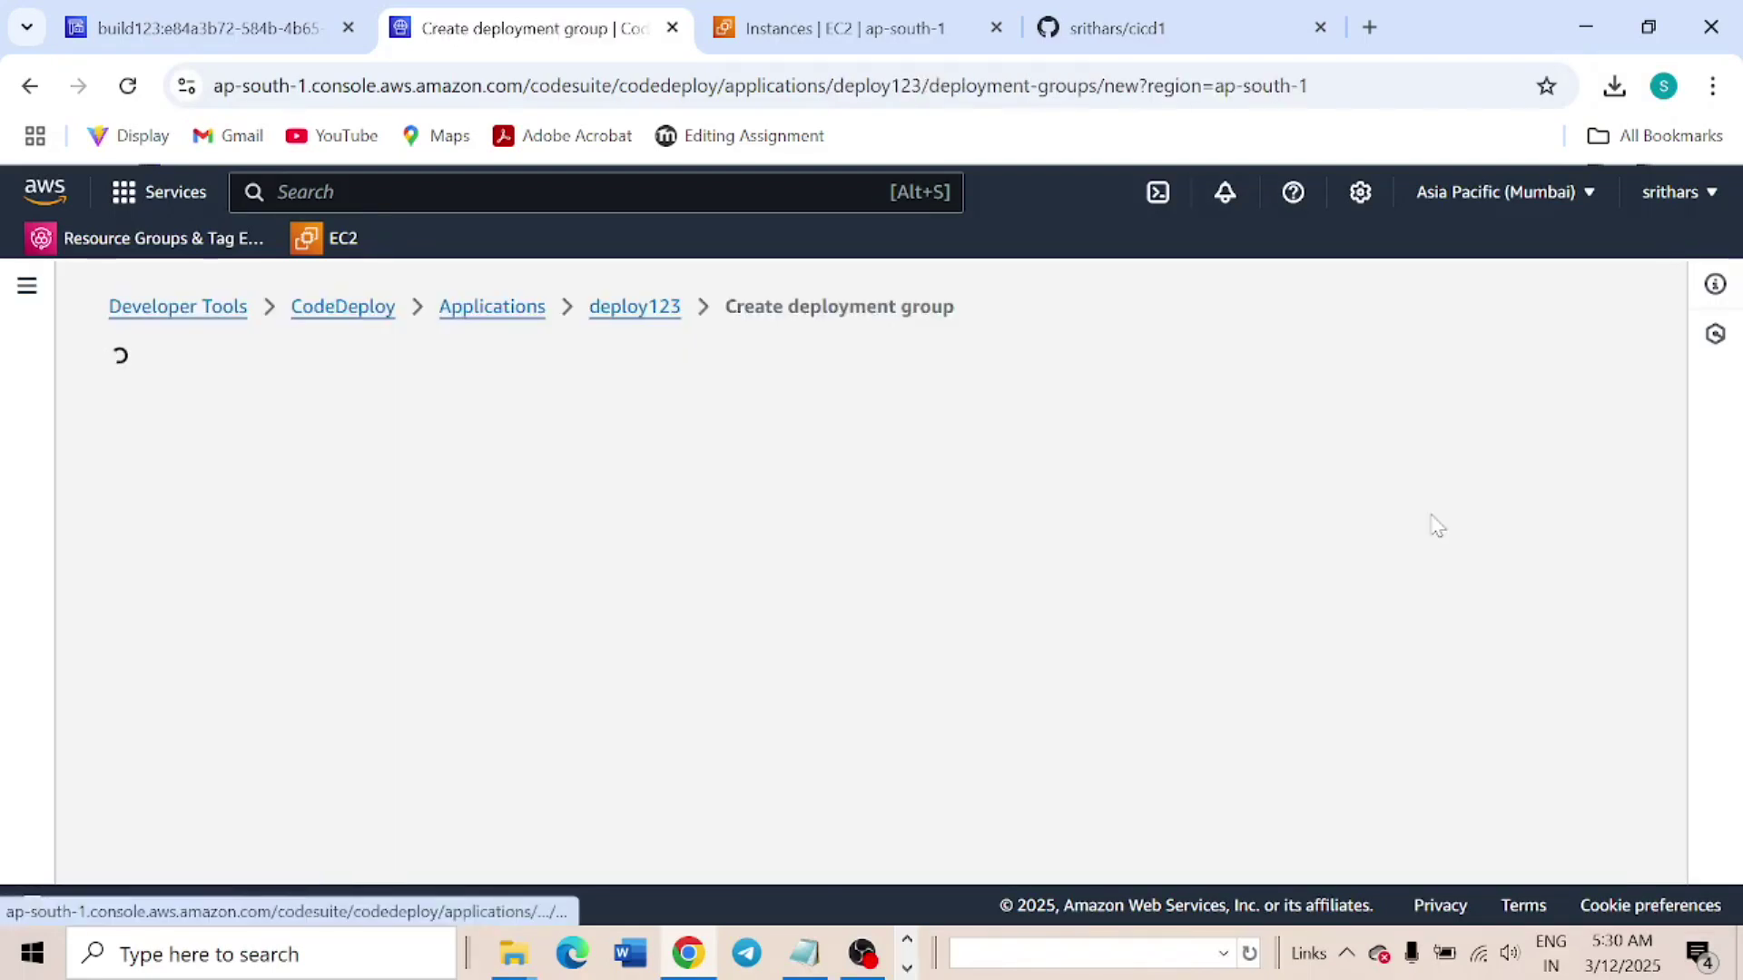
pyautogui.scroll(-3, 378, 646)
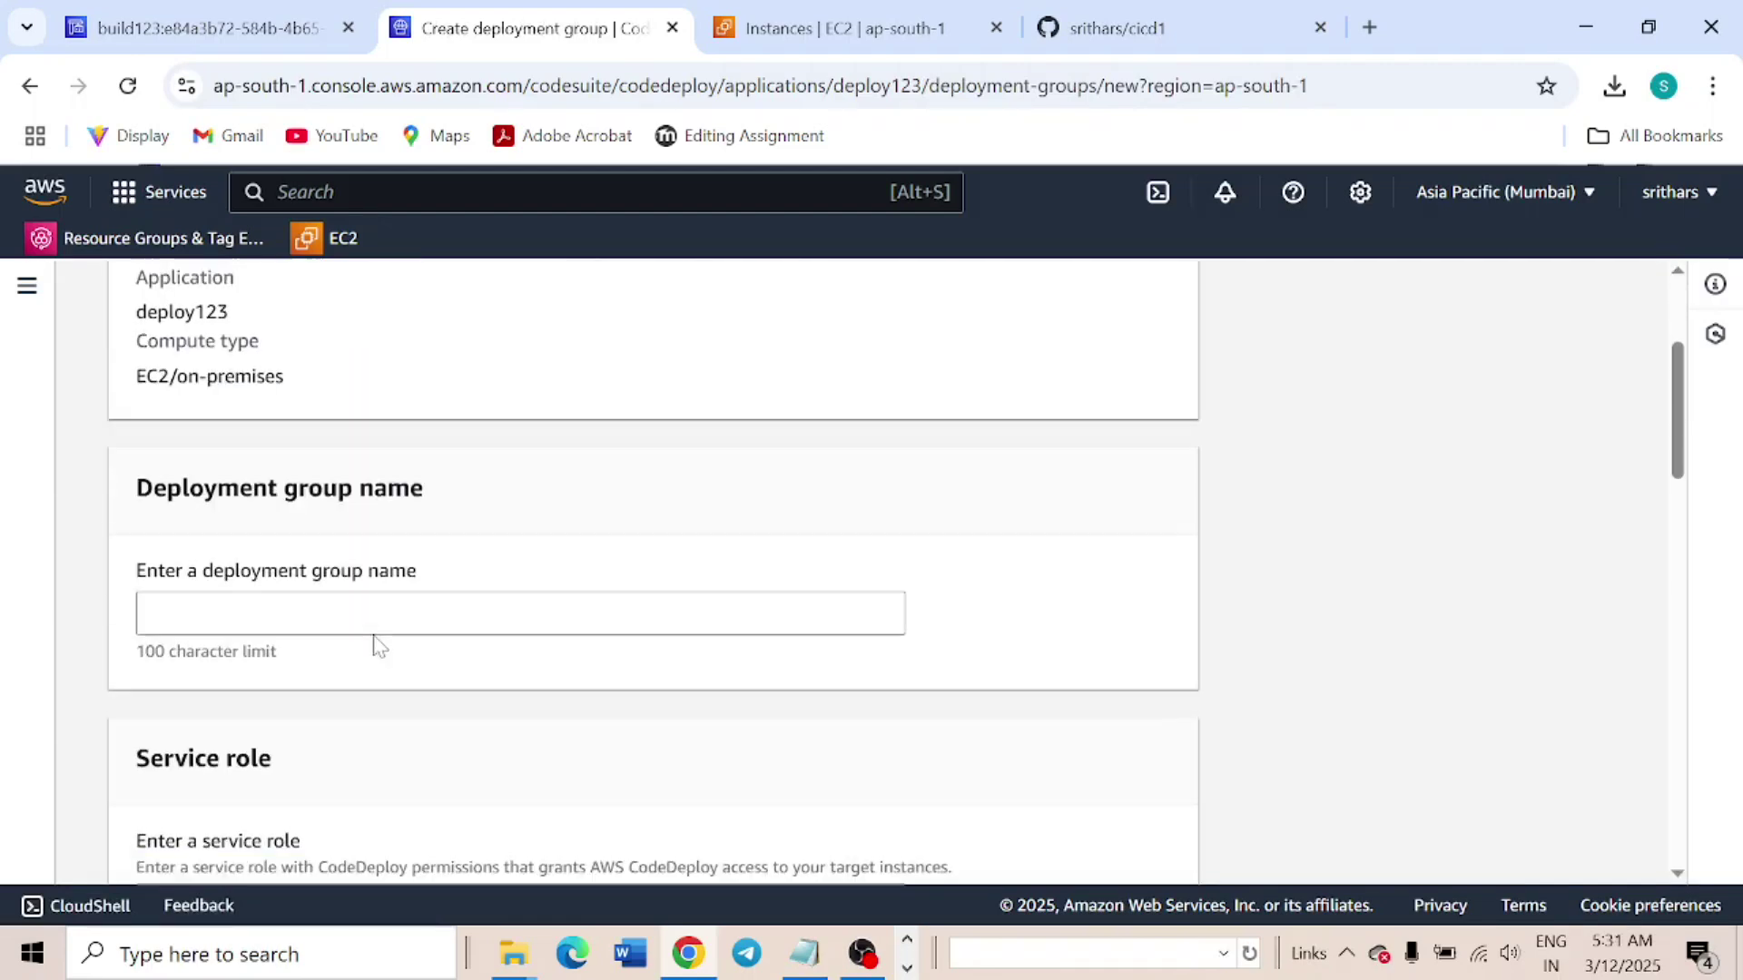
pyautogui.click(381, 610)
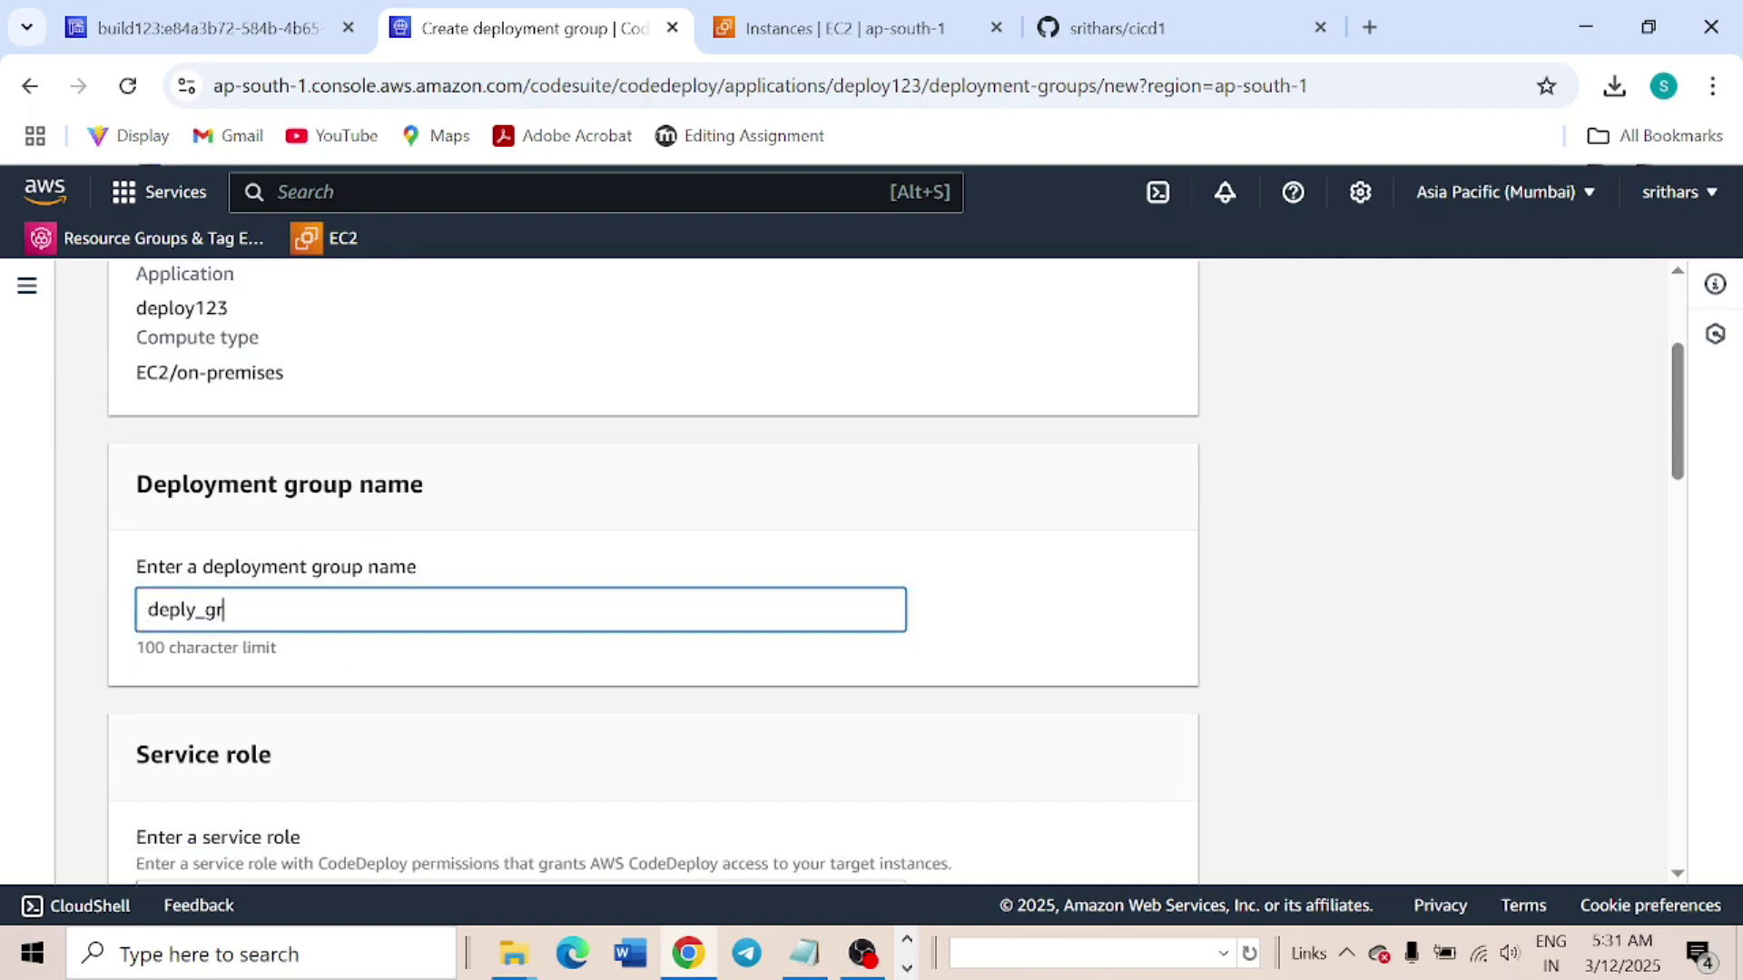
pyautogui.write('deply_group123')
pyautogui.scroll(-5, 300, 552)
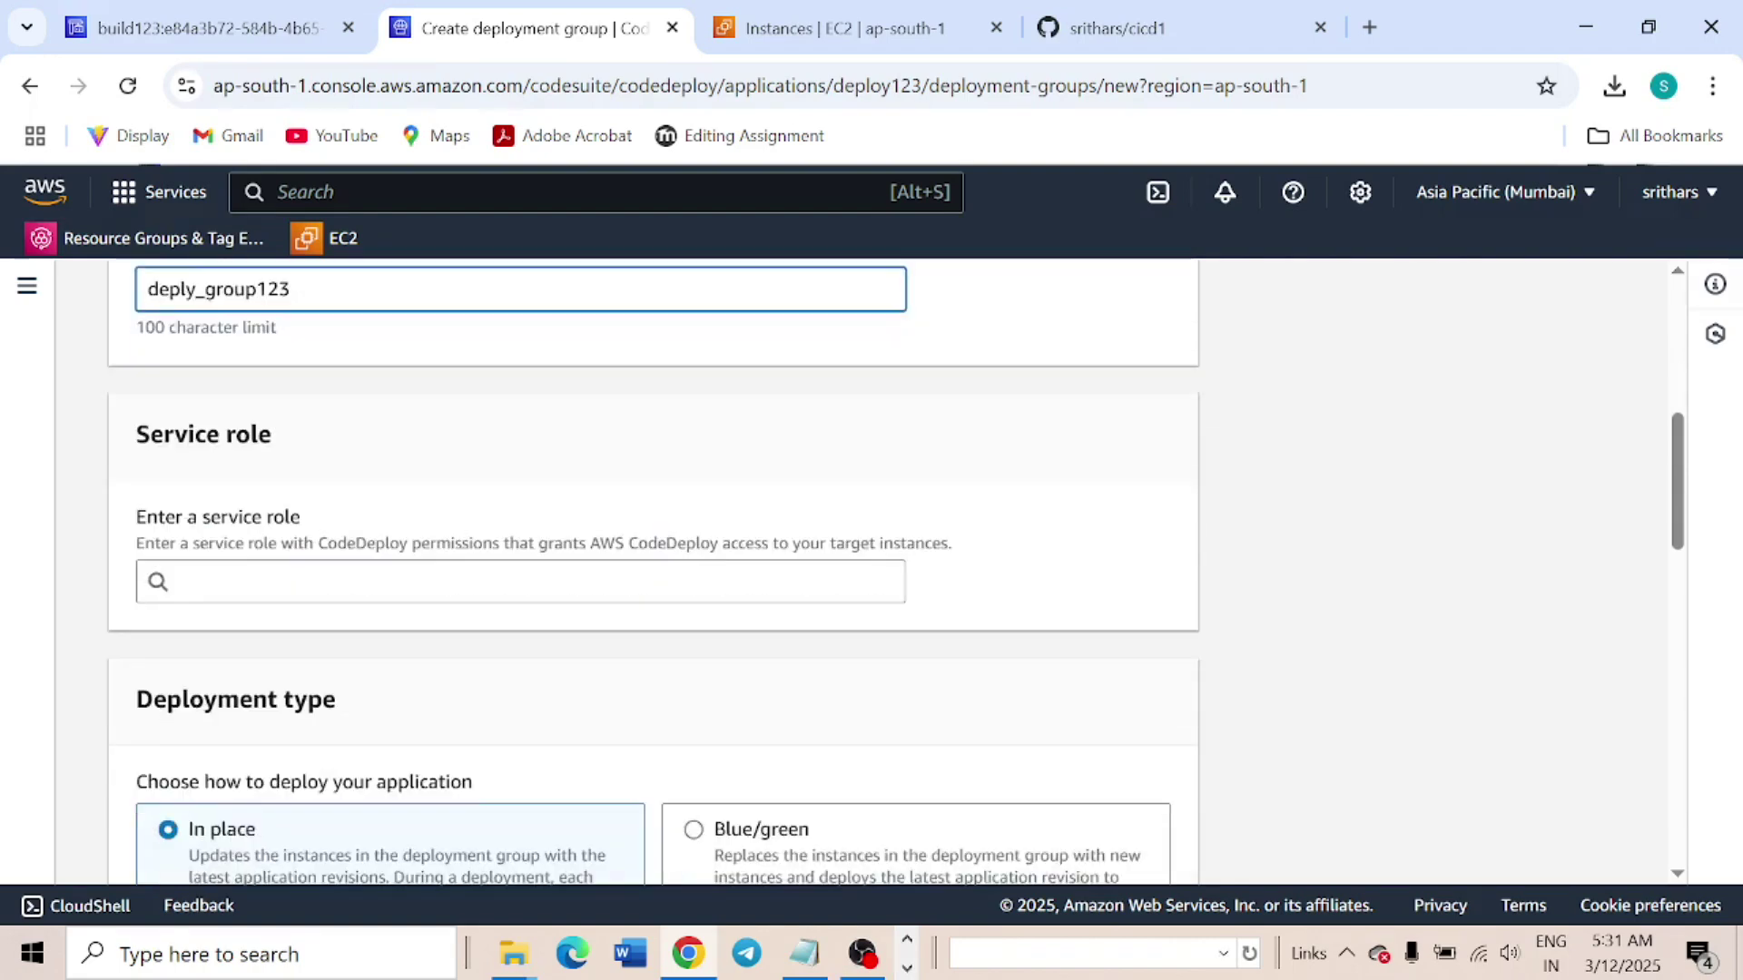
pyautogui.scroll(3, 300, 551)
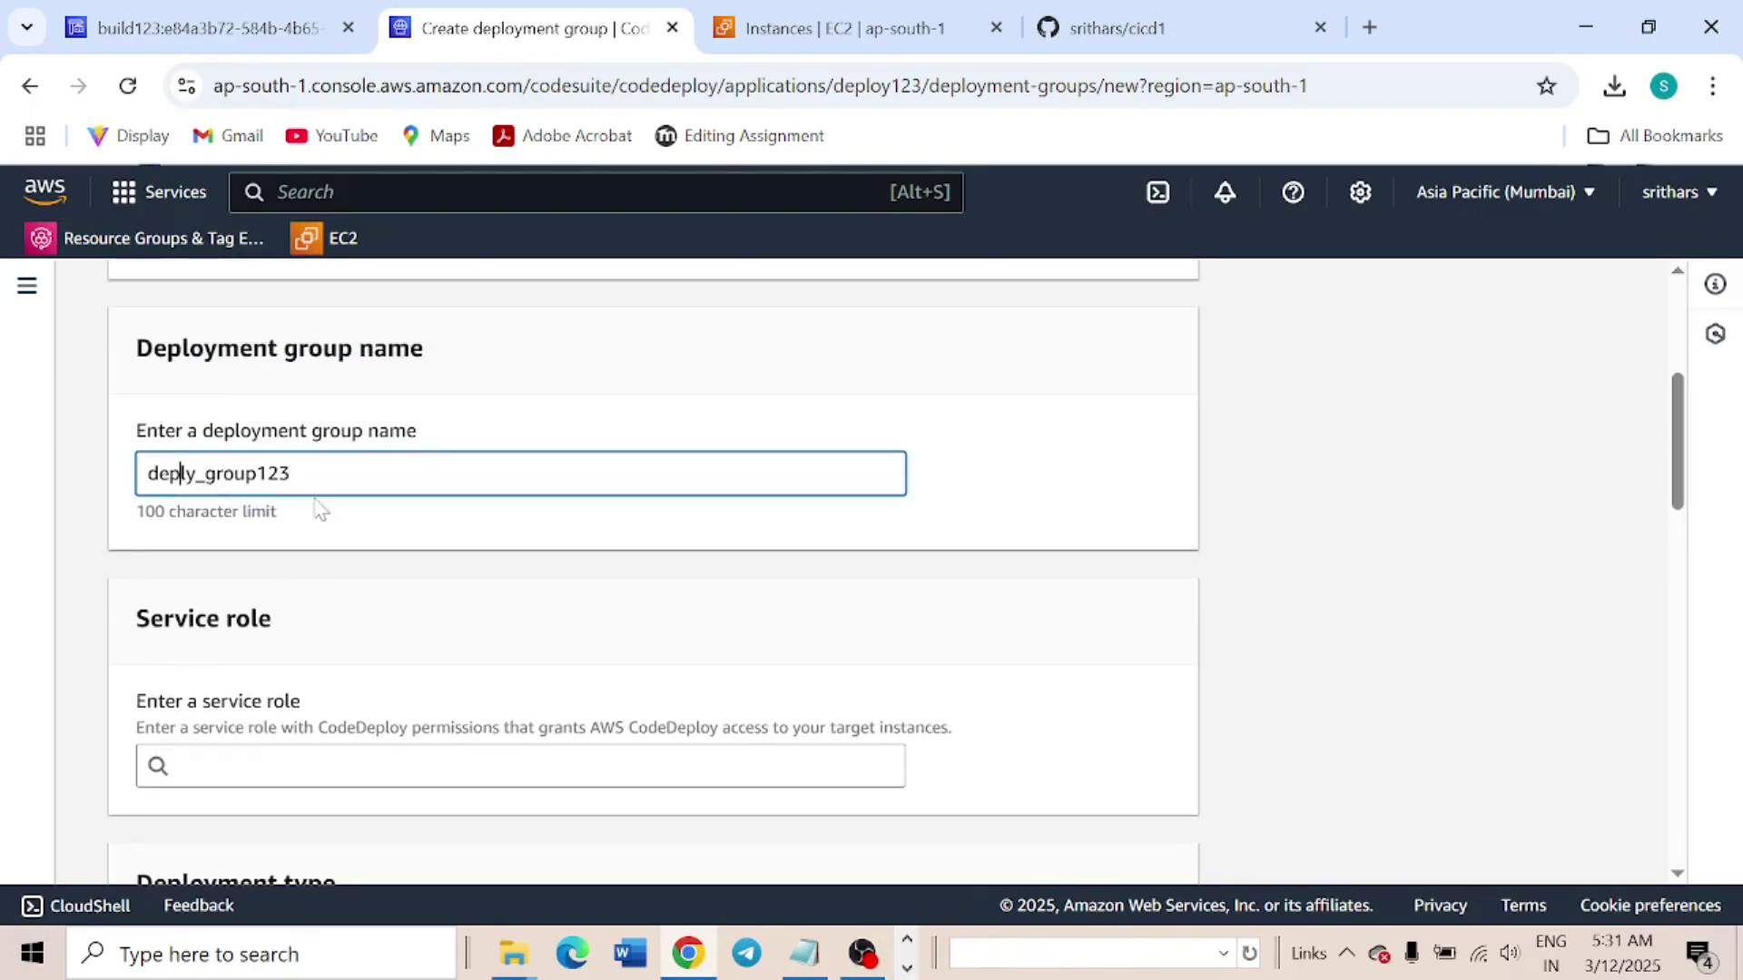
pyautogui.write('o')
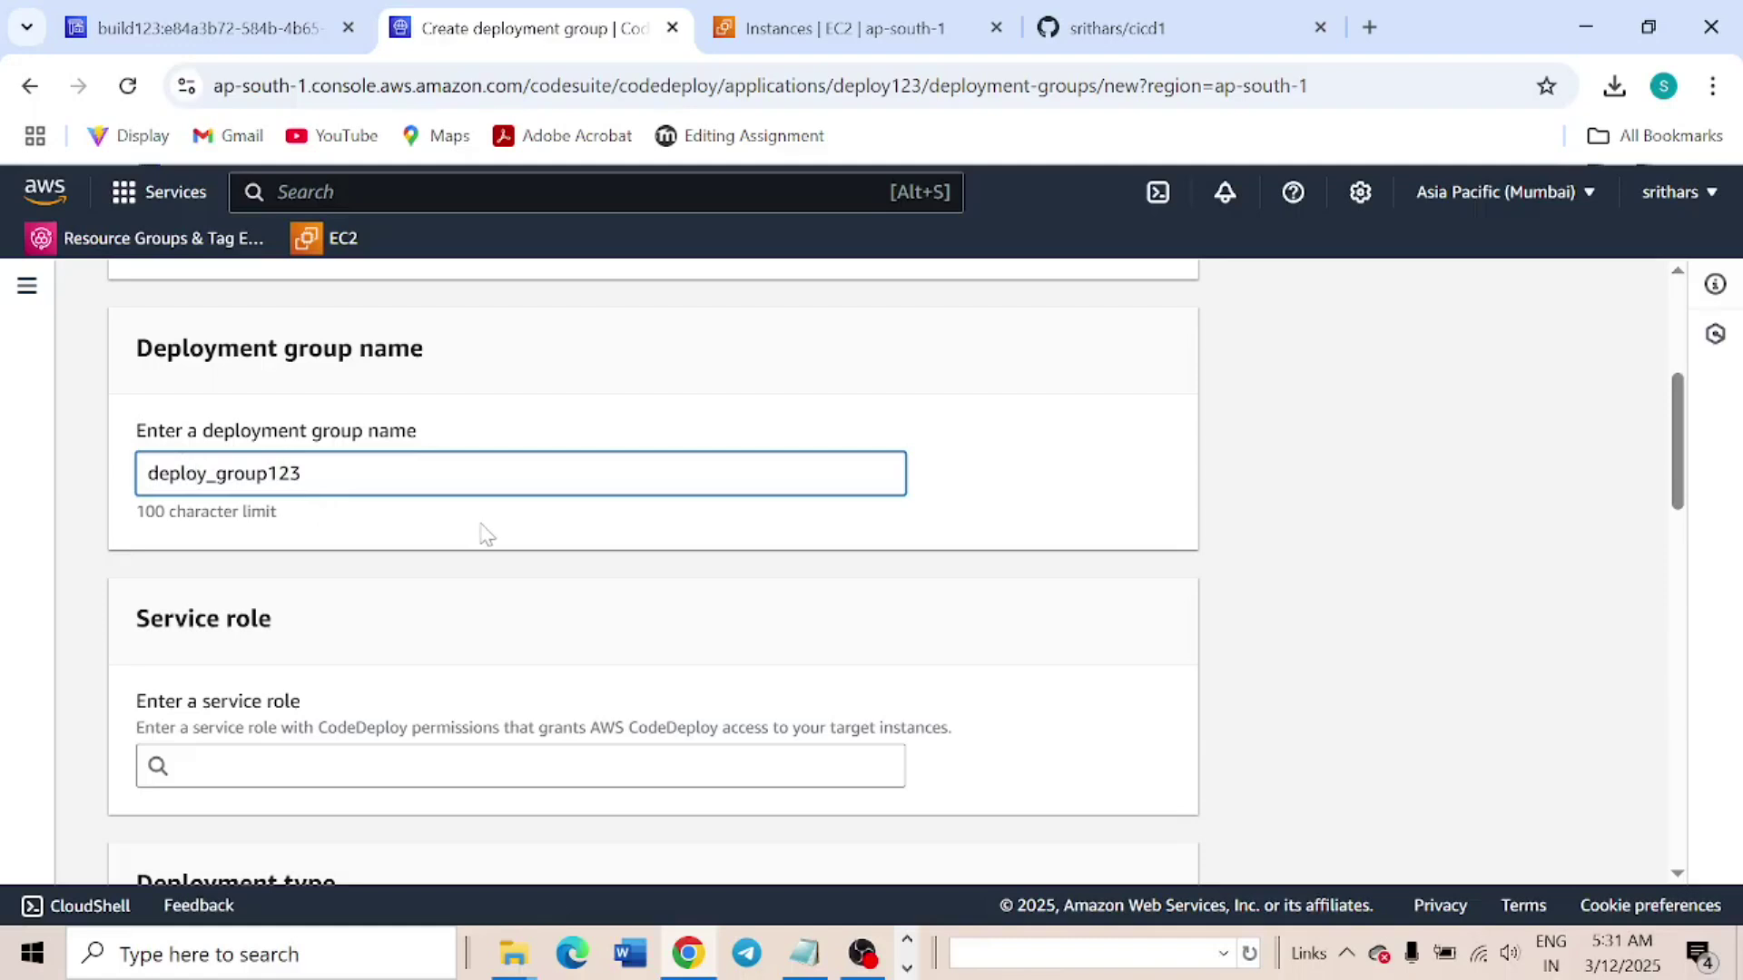
# Assign deploy123 as the deployment group's service role, consulting the role item in the Notepad CICD Steps notes
pyautogui.scroll(-3, 484, 534)
pyautogui.click(472, 493)
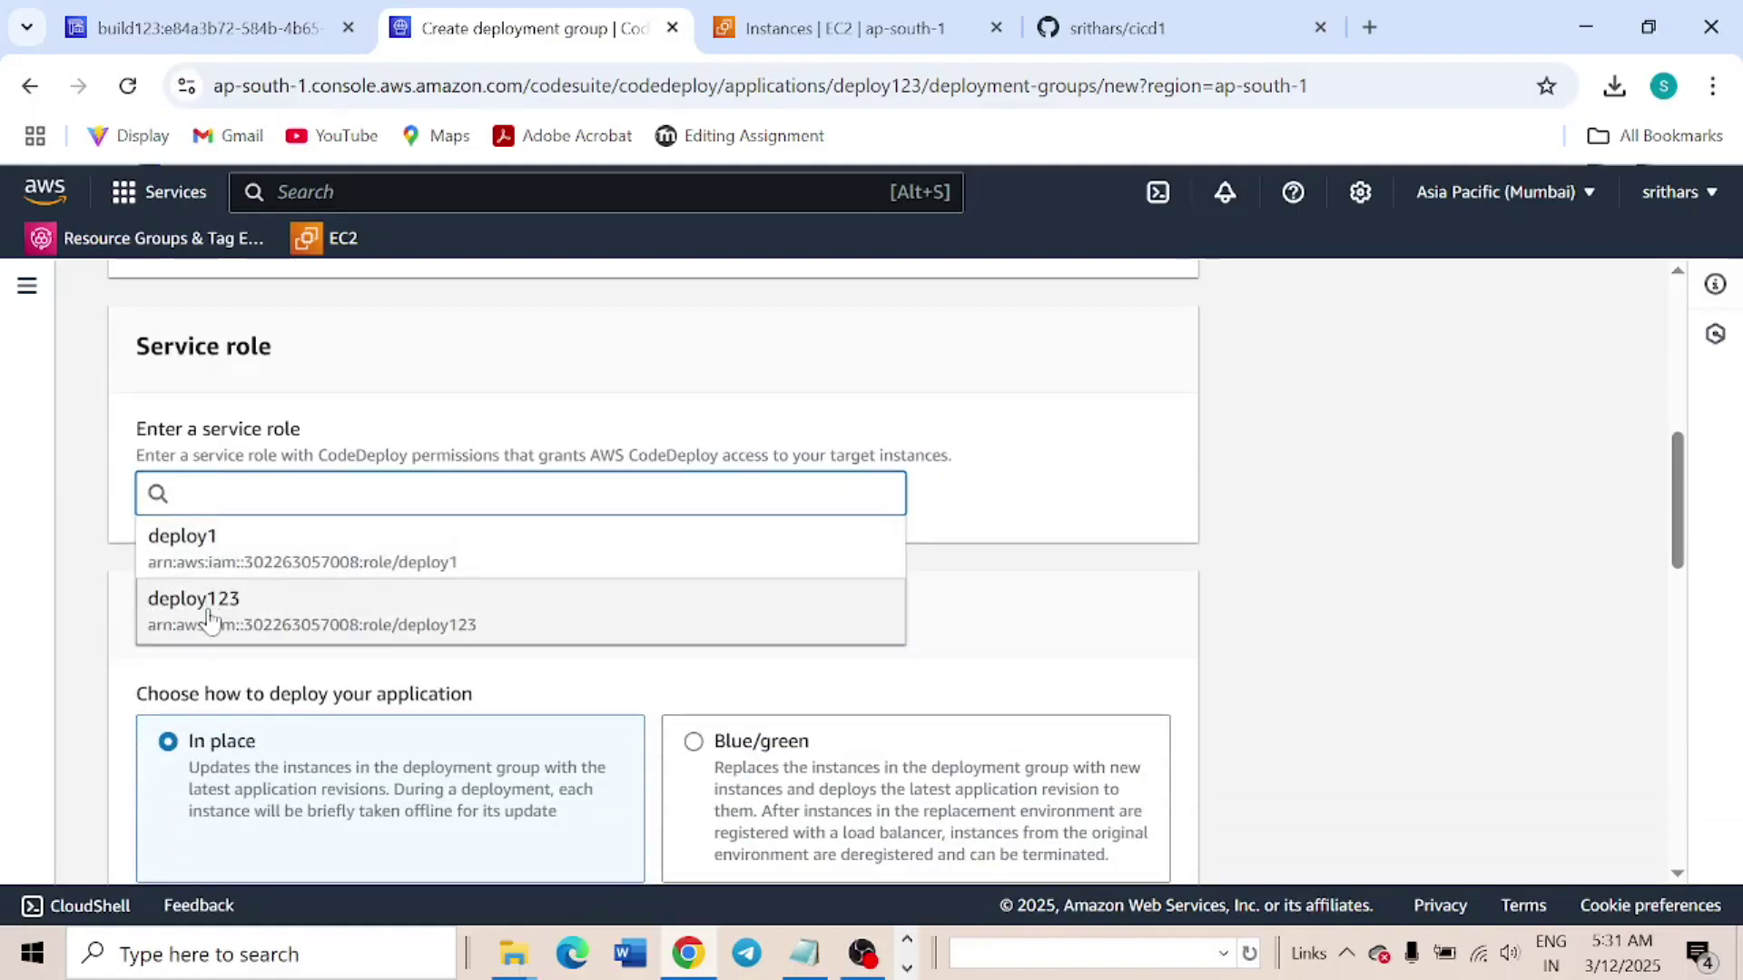
pyautogui.click(804, 953)
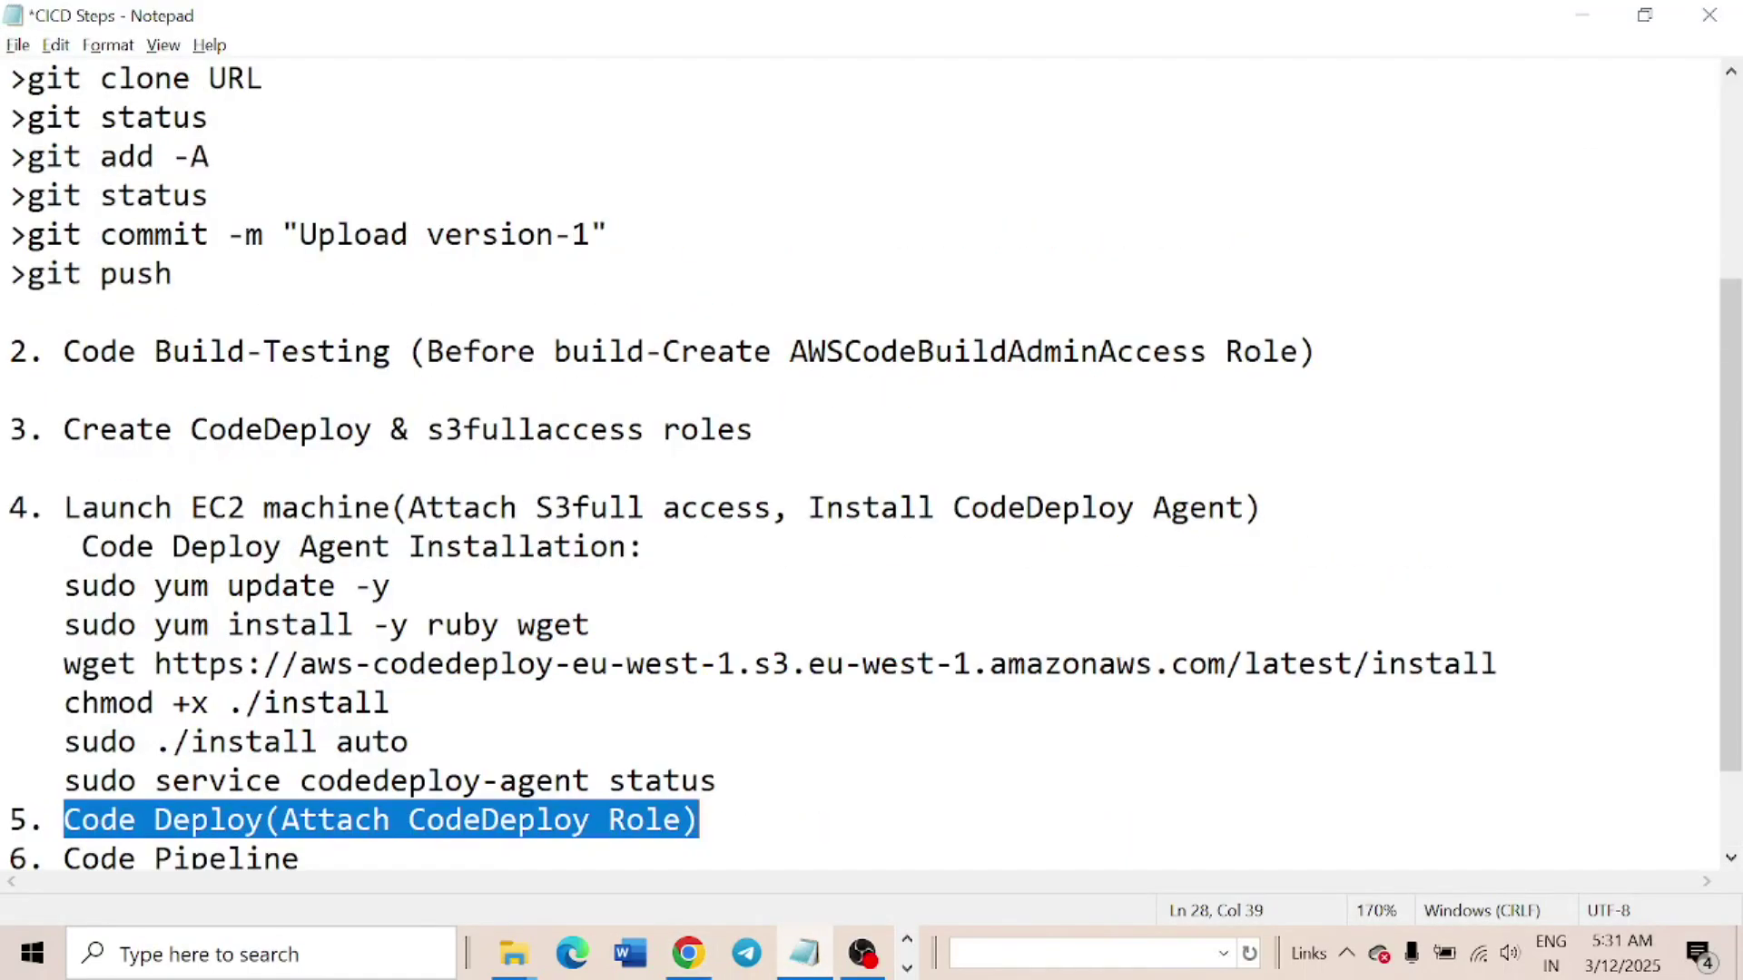
pyautogui.moveTo(372, 430); pyautogui.dragTo(99, 429)
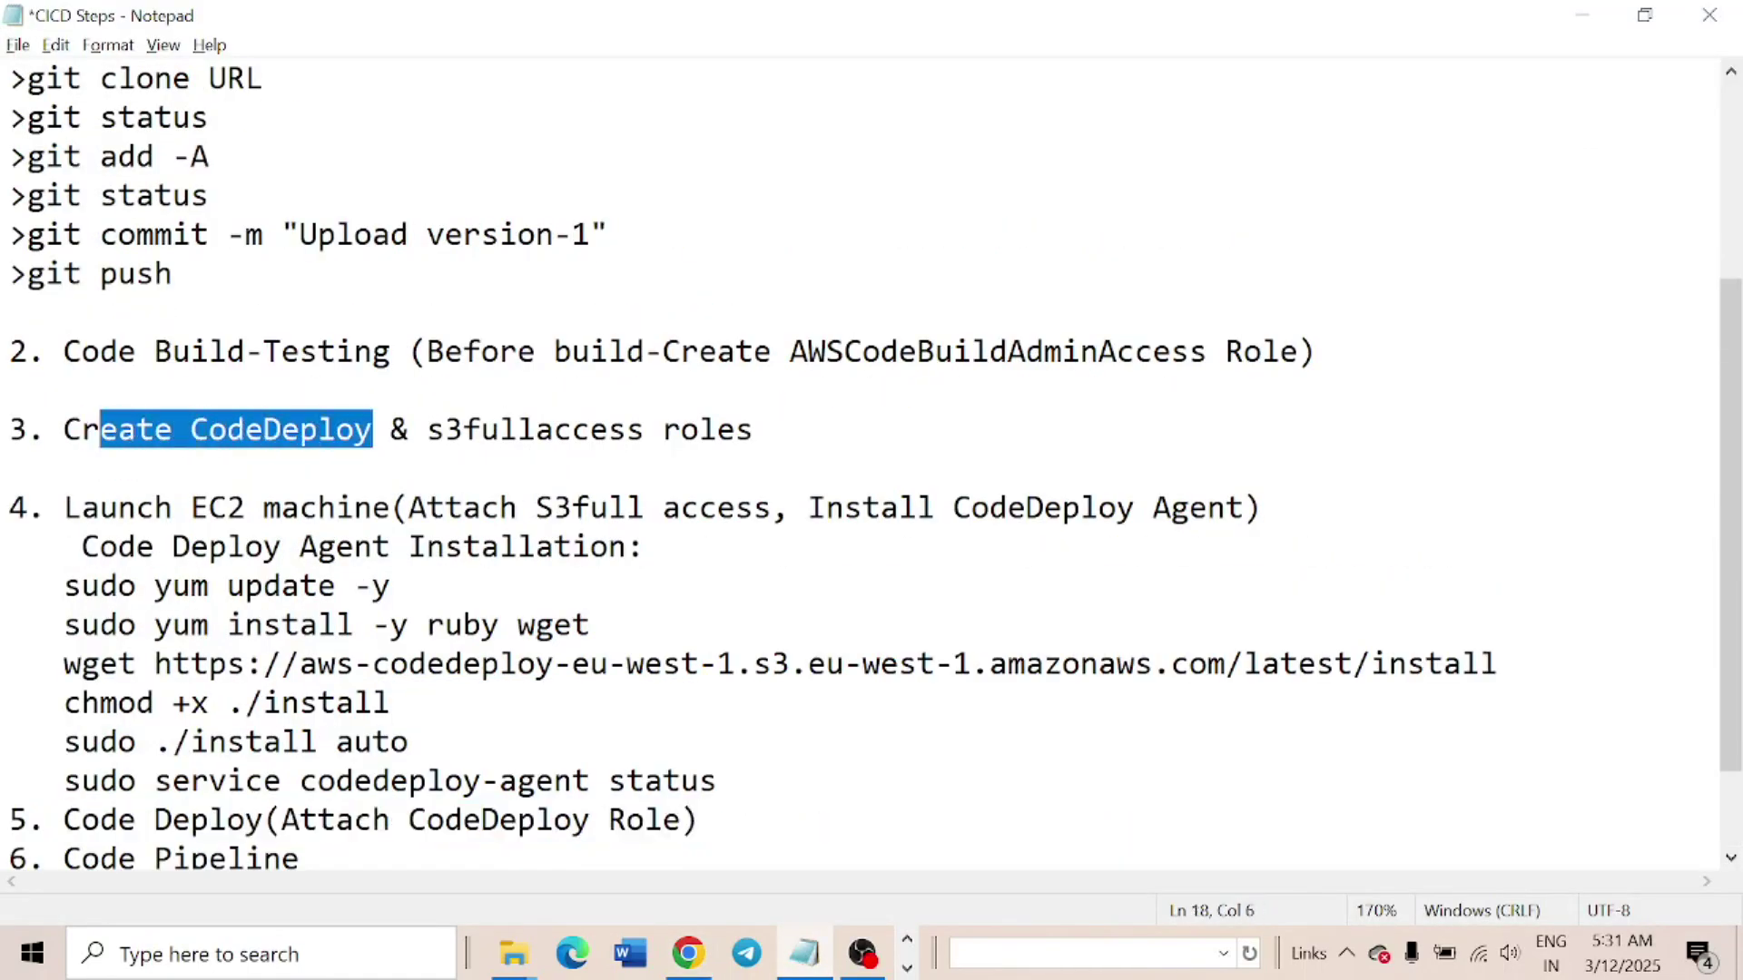
pyautogui.click(1582, 15)
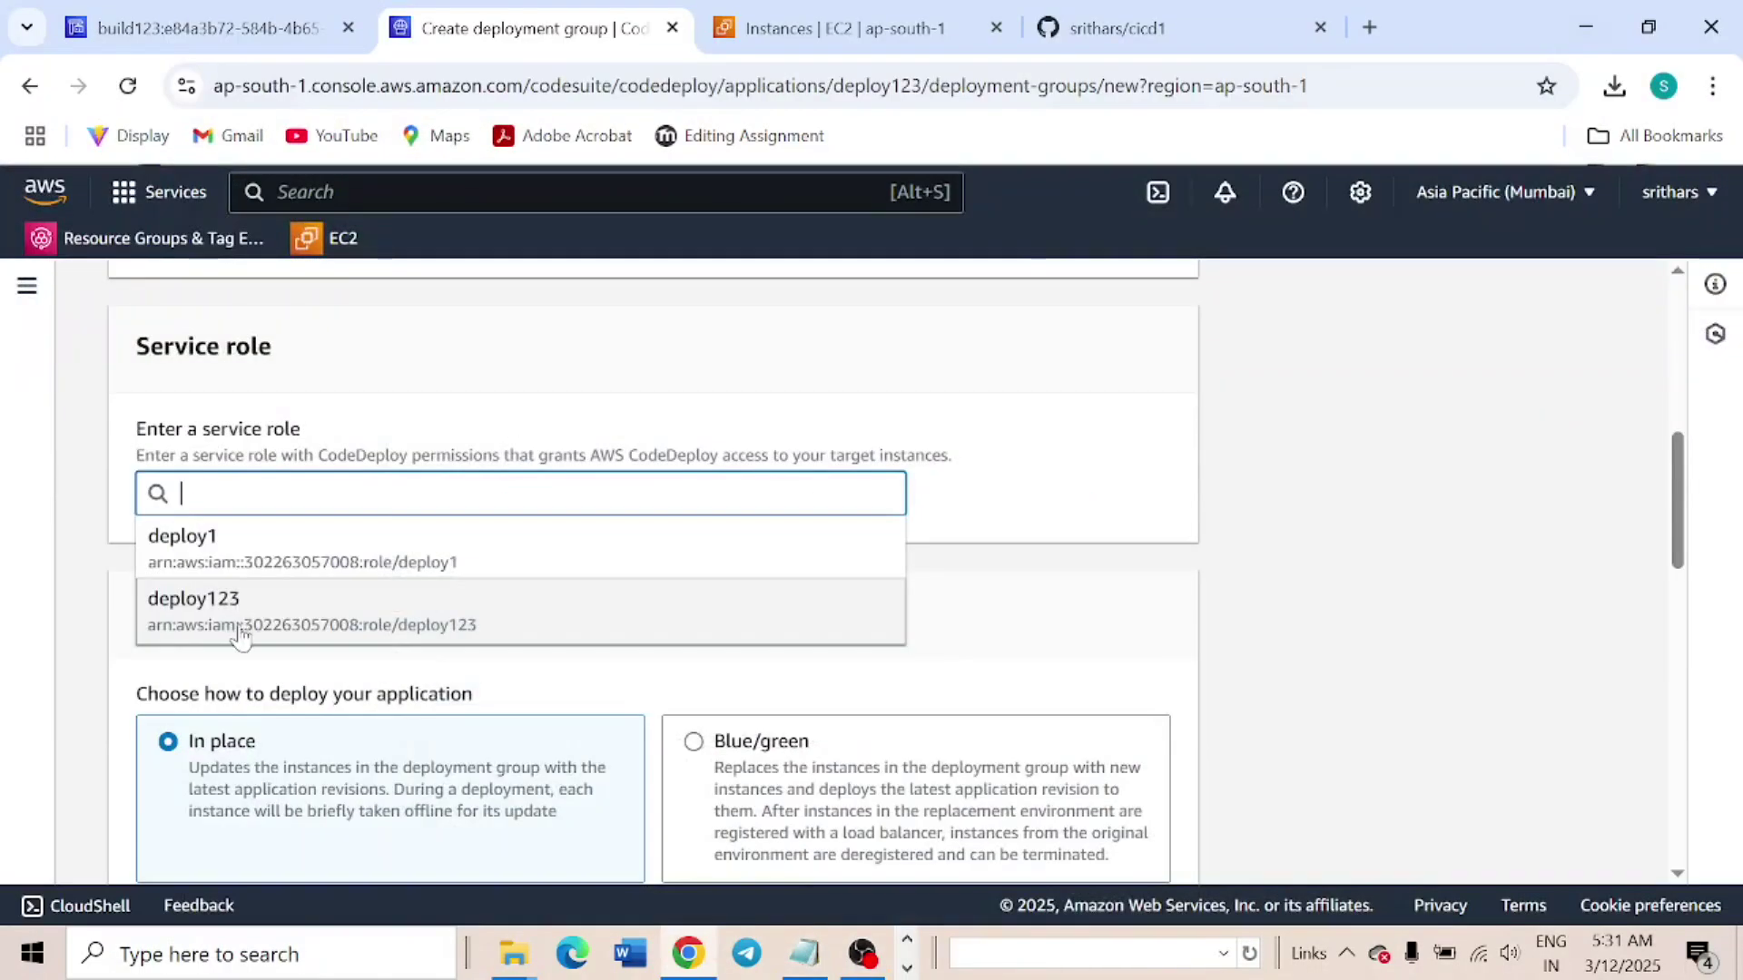
pyautogui.click(237, 619)
# Target Amazon EC2 instances in the environment configuration, using a tag with key Name and value machine1
pyautogui.scroll(-3, 537, 481)
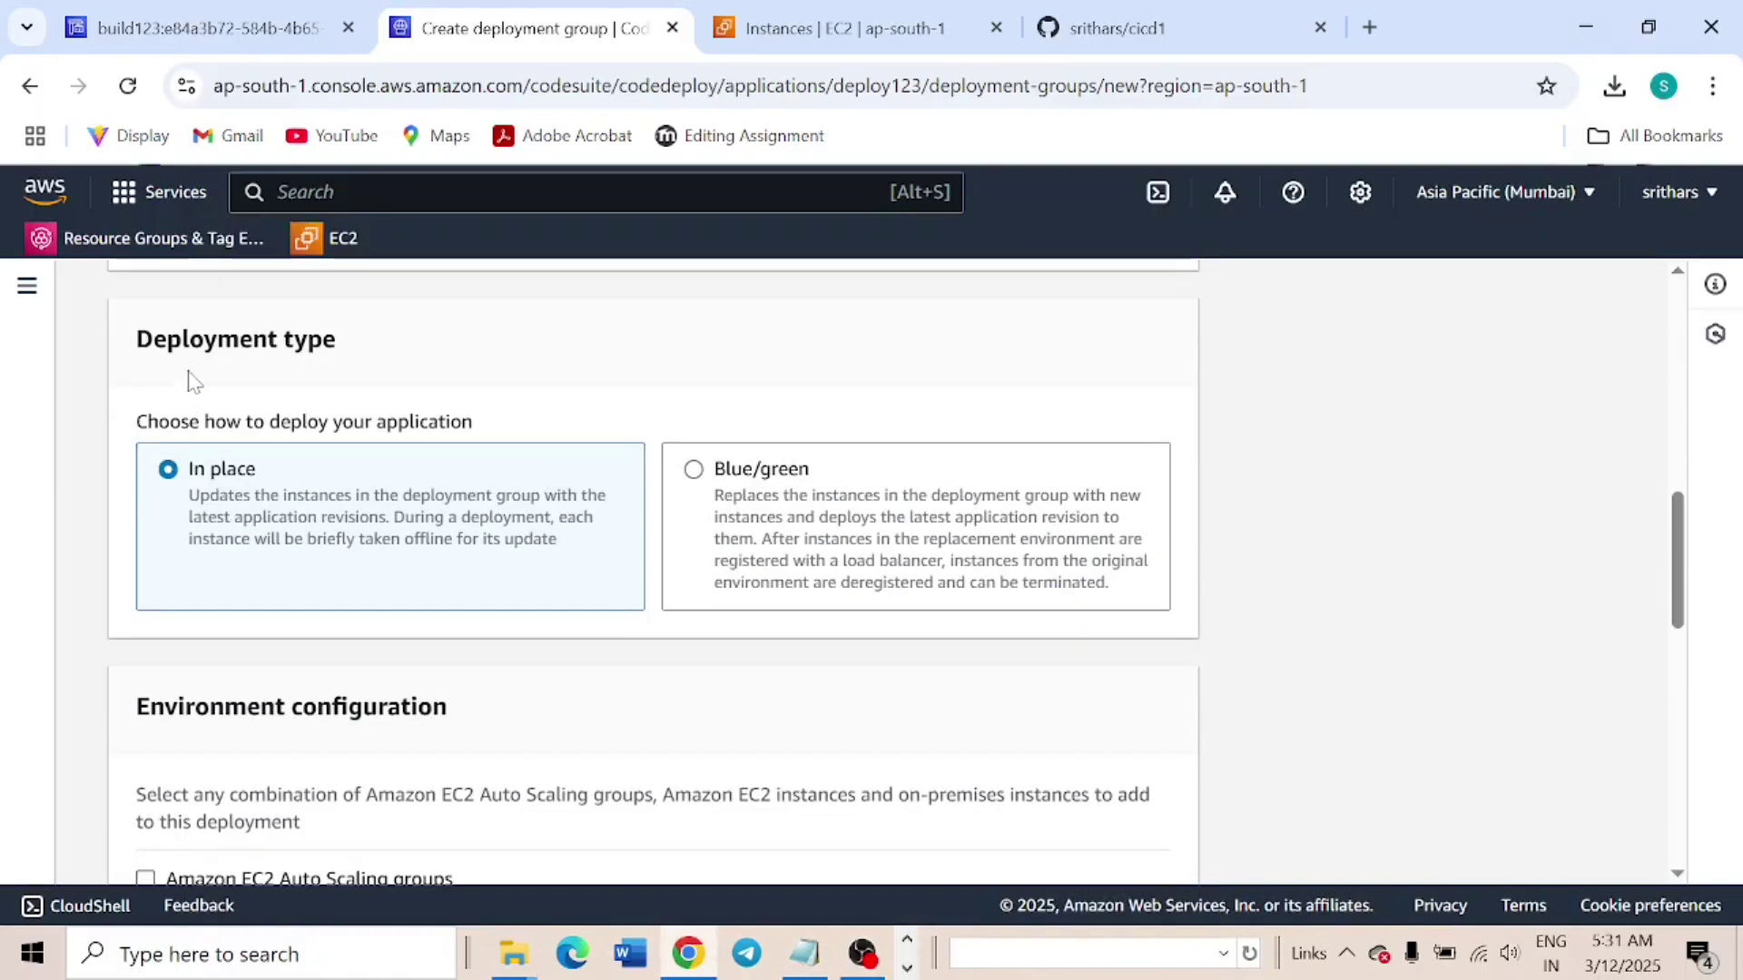
pyautogui.scroll(-5, 192, 487)
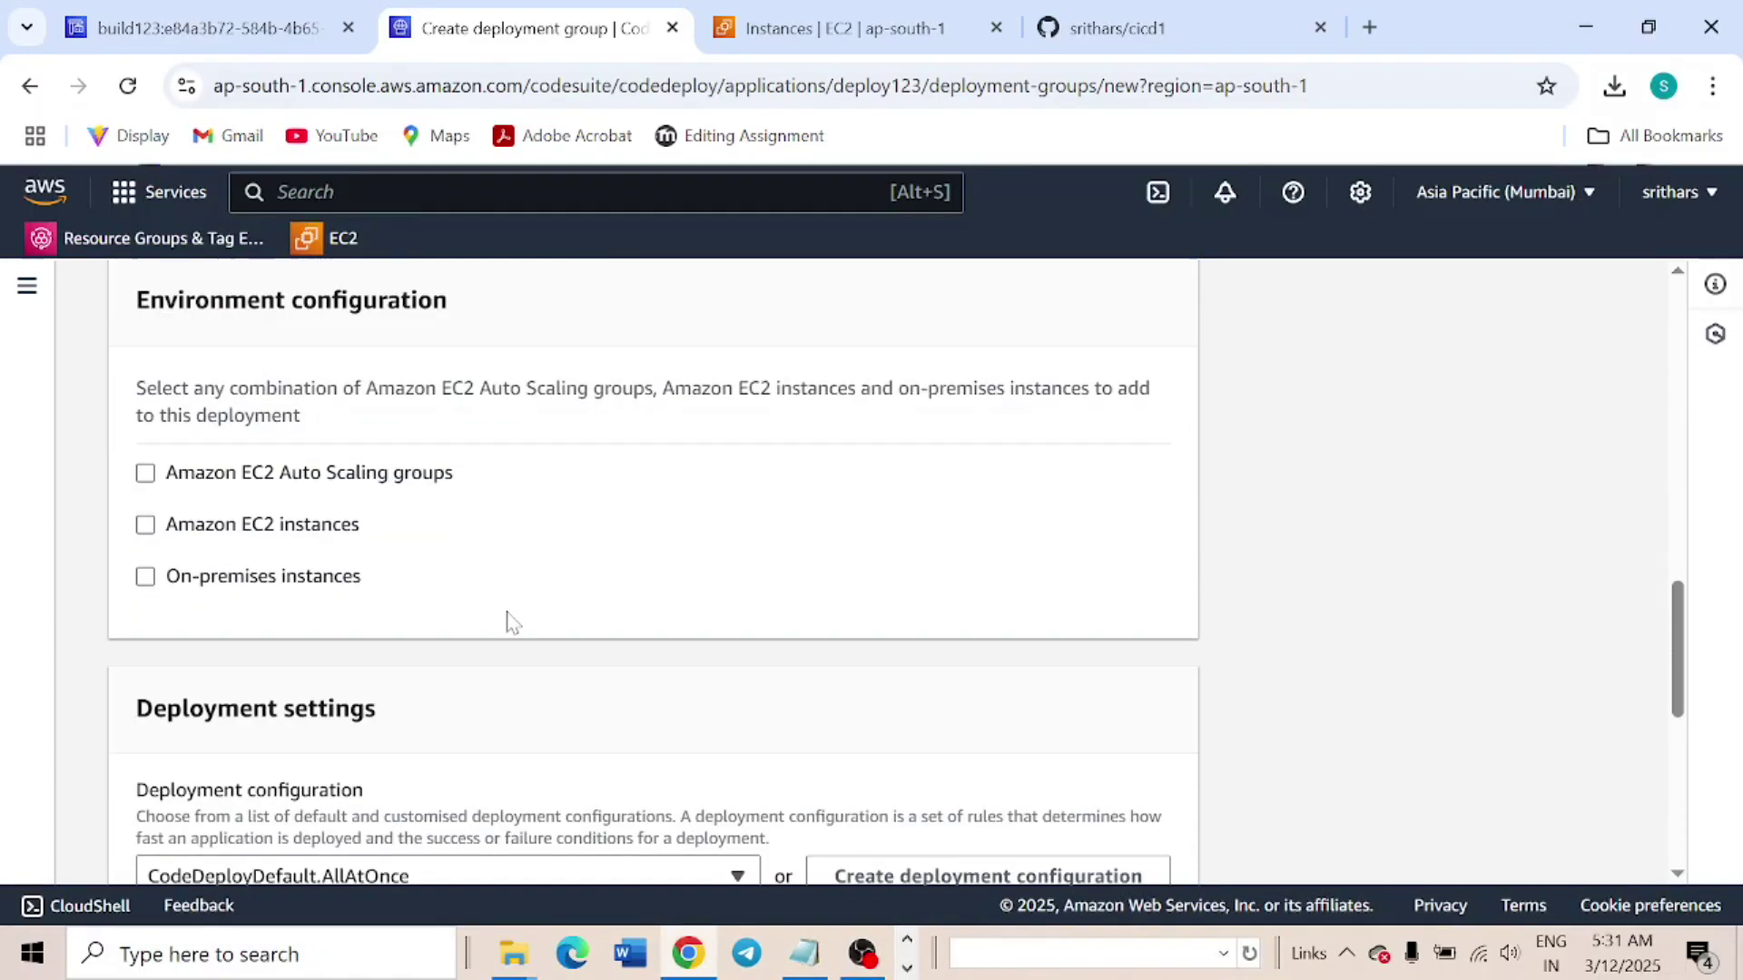
pyautogui.moveTo(136, 308); pyautogui.dragTo(508, 309)
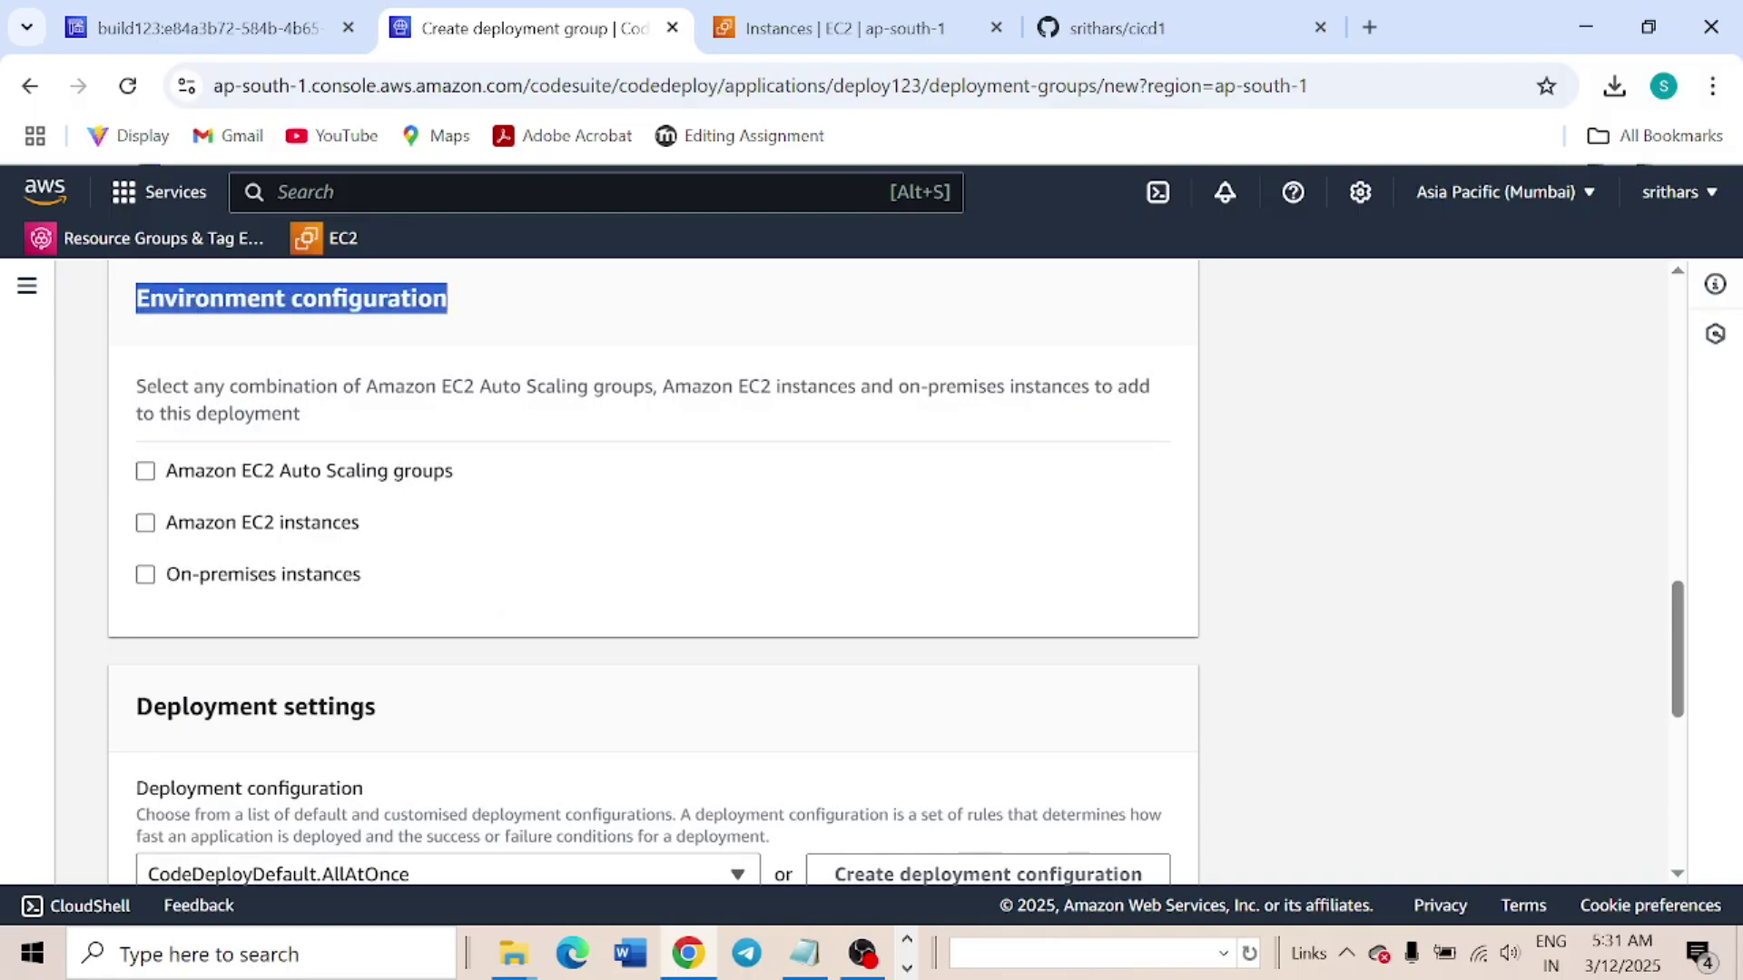
pyautogui.click(146, 523)
pyautogui.scroll(-3, 498, 568)
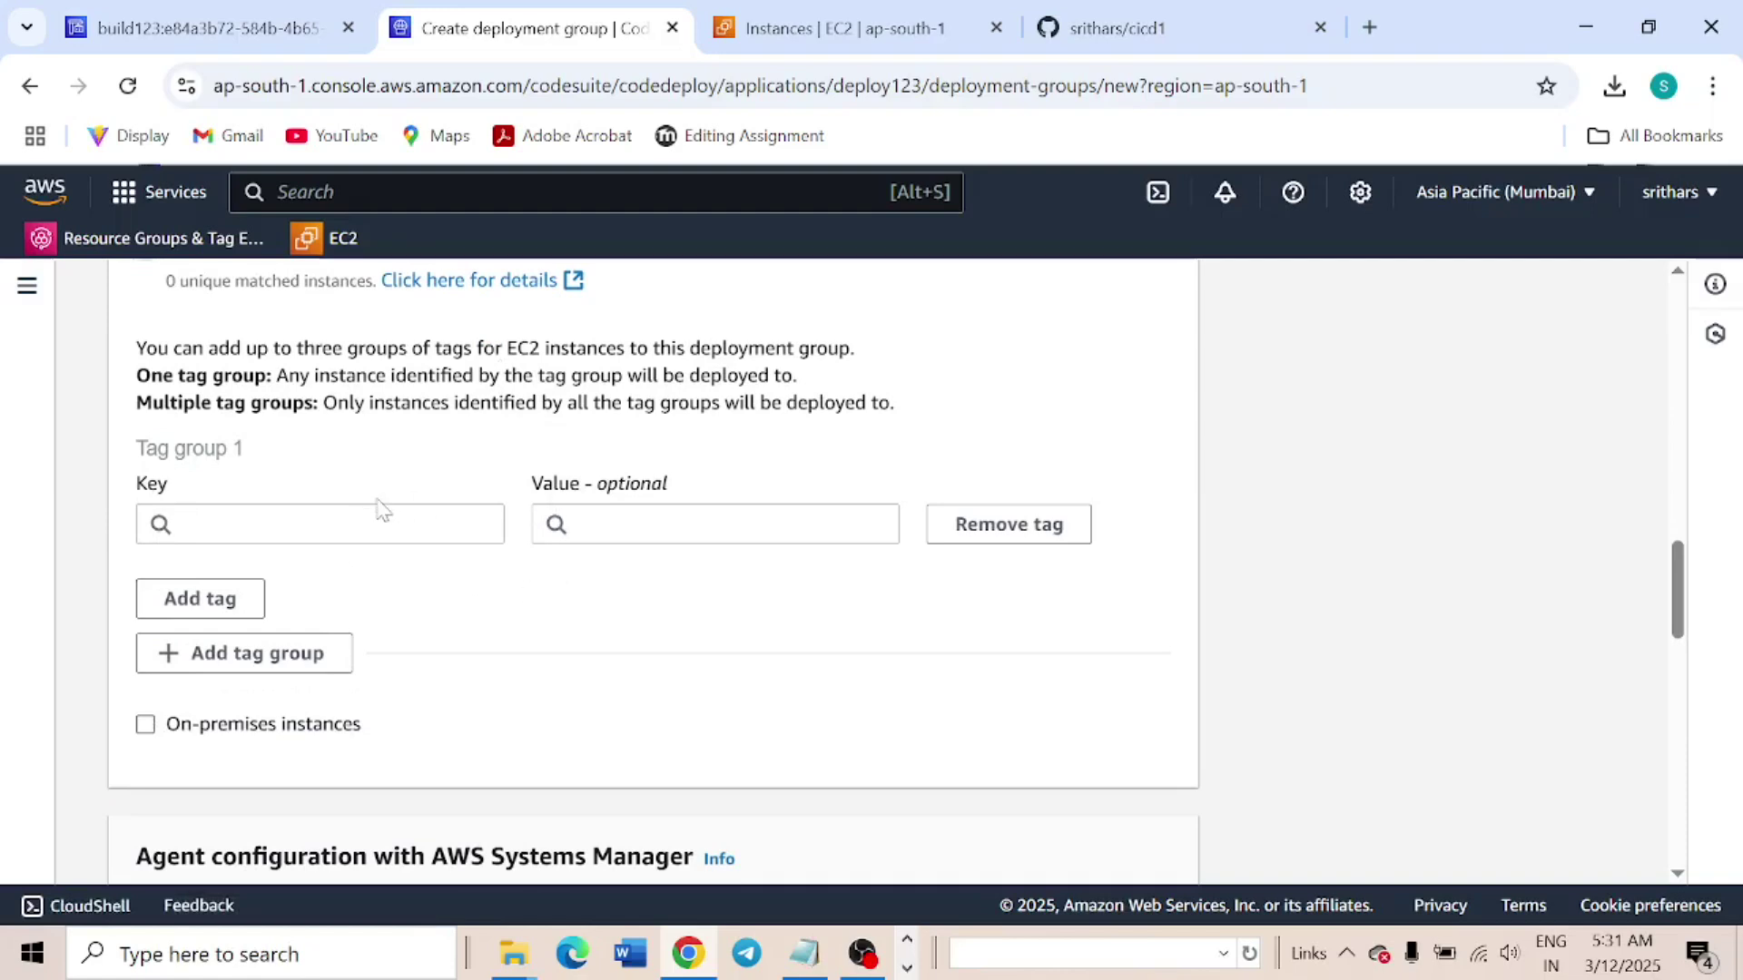
pyautogui.click(273, 523)
pyautogui.click(194, 565)
pyautogui.click(636, 523)
pyautogui.click(646, 566)
# Disable load balancing for the deployment group and create the group
pyautogui.scroll(-4, 715, 556)
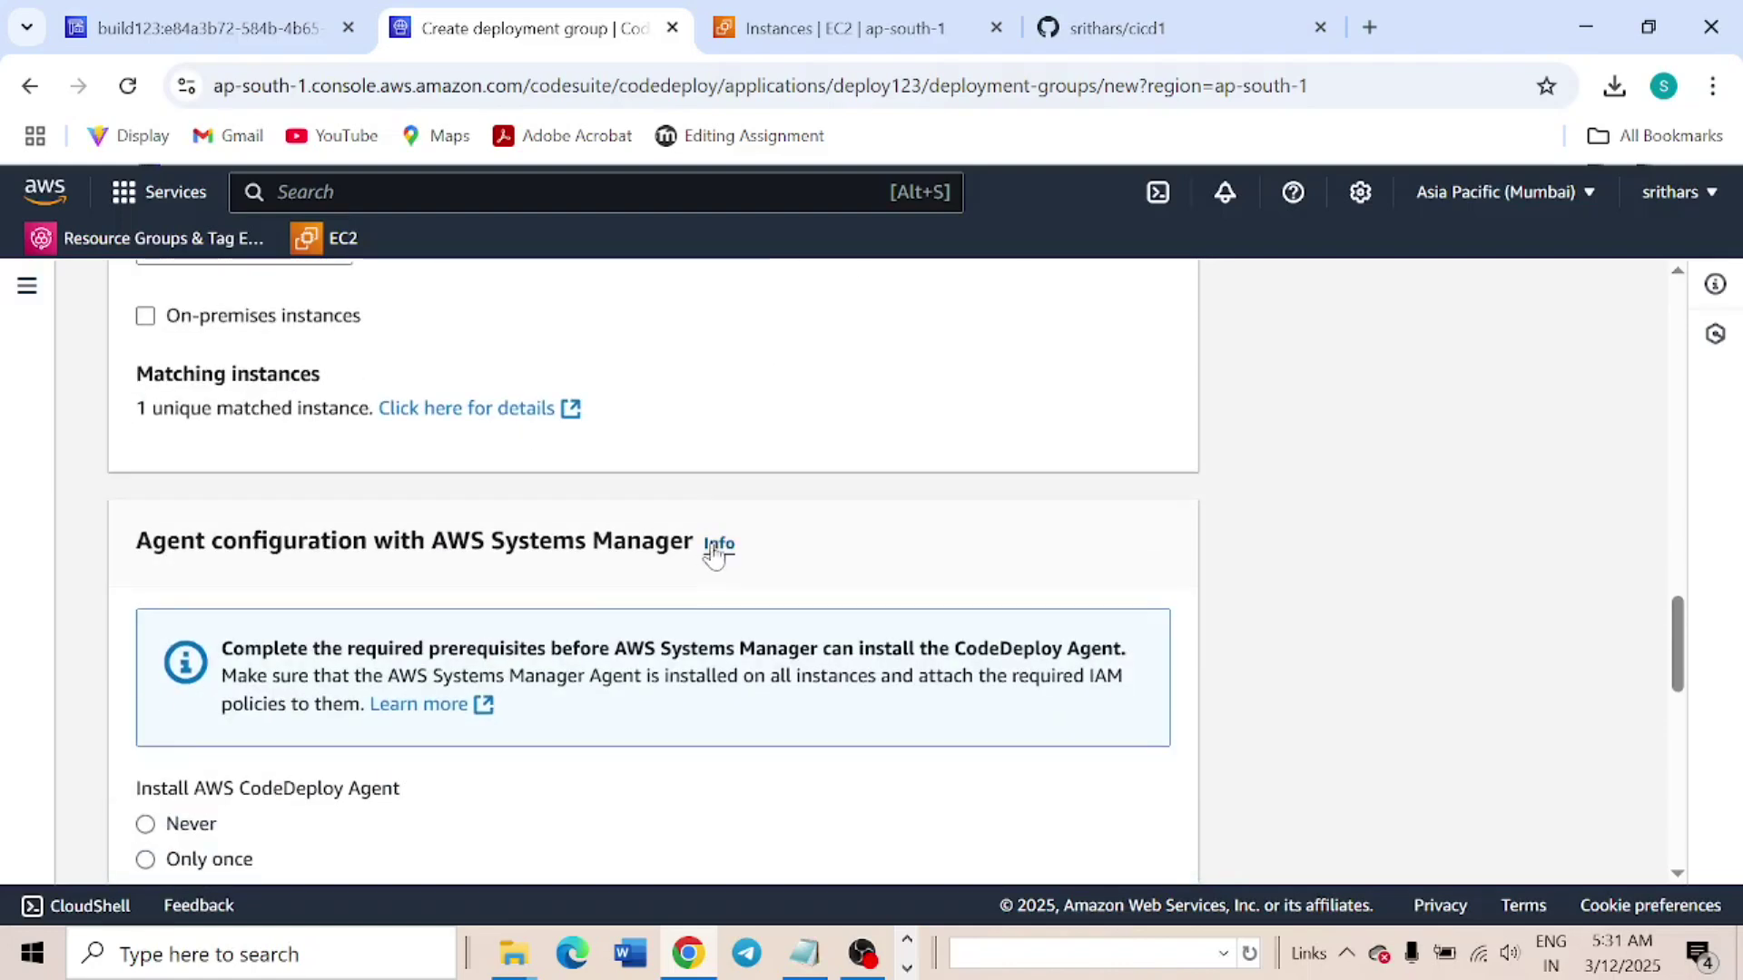
pyautogui.scroll(-15, 715, 555)
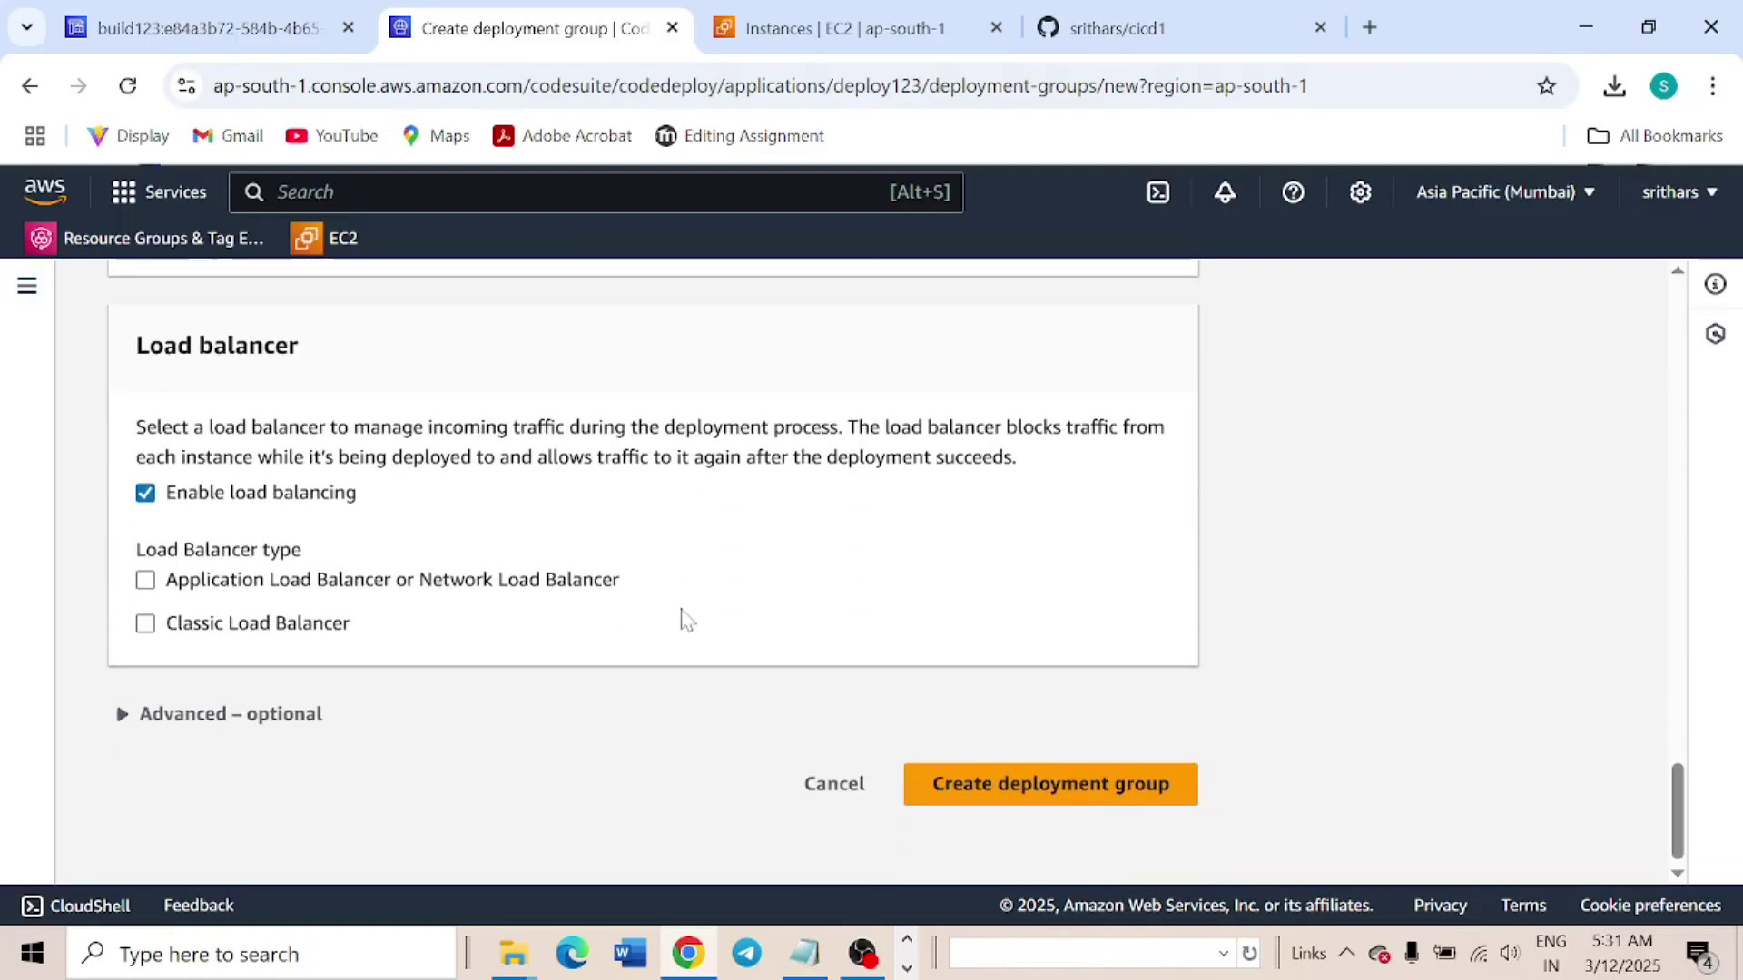
pyautogui.click(146, 494)
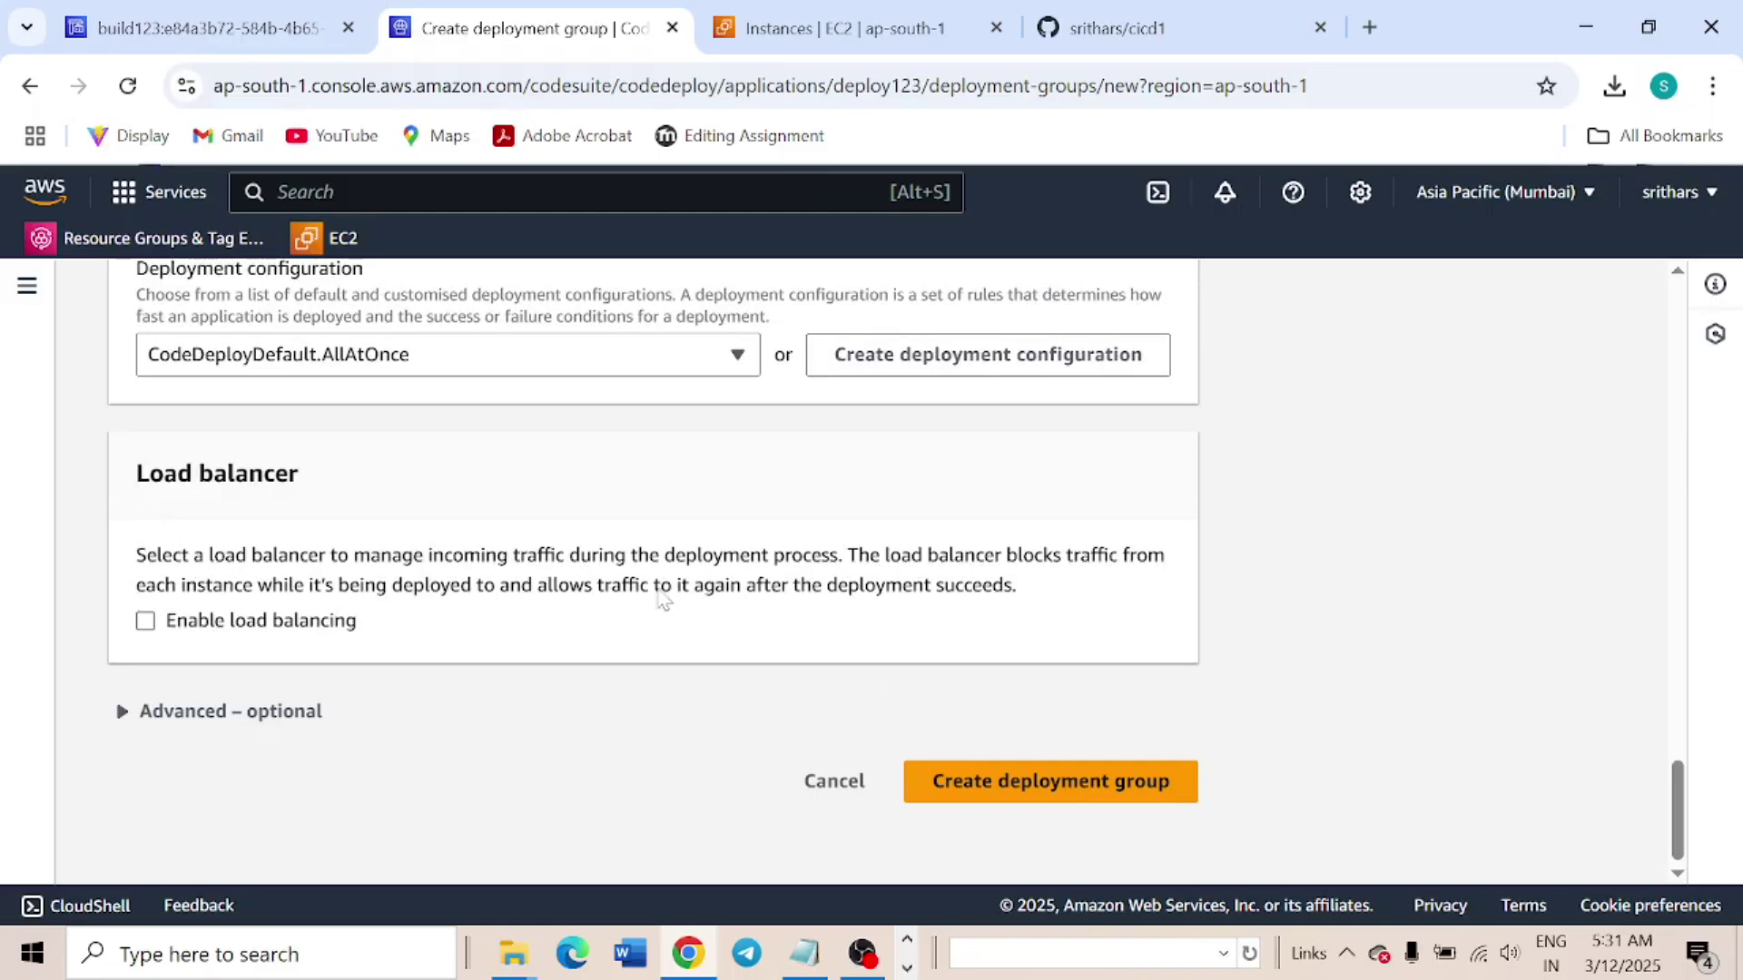
pyautogui.click(1044, 786)
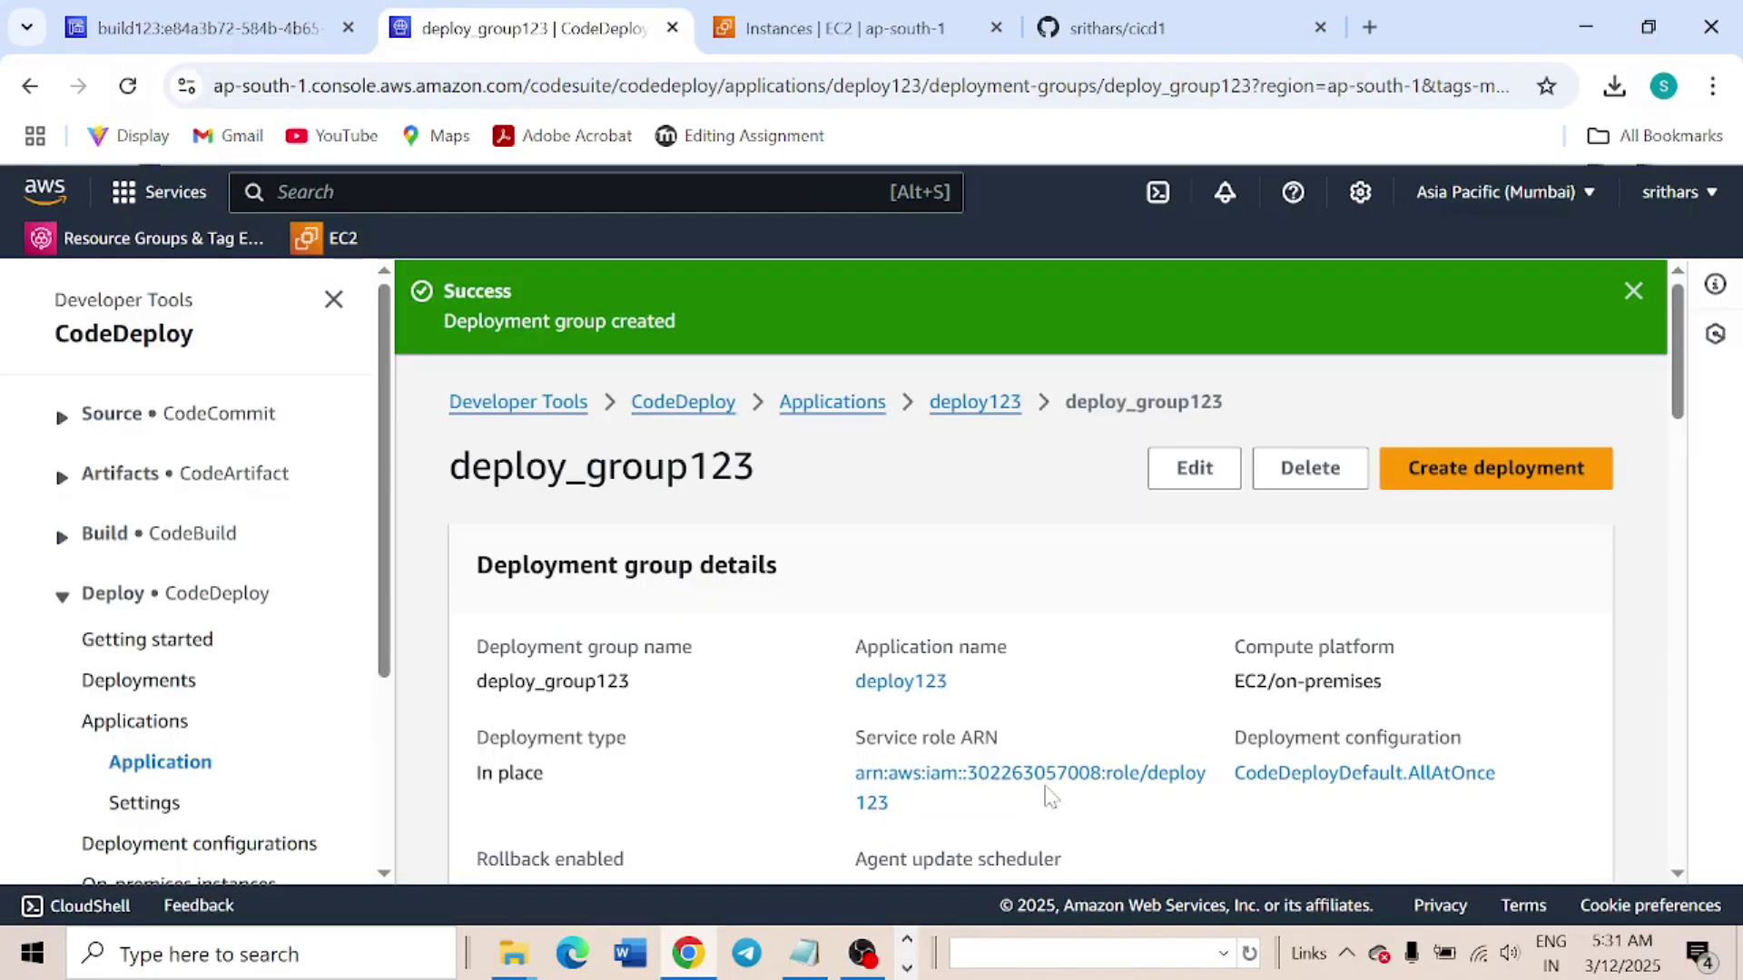
# Review the deploy_group123 page, examining its details, environment tags, triggers, alarms and deployment history
pyautogui.scroll(-15, 1044, 578)
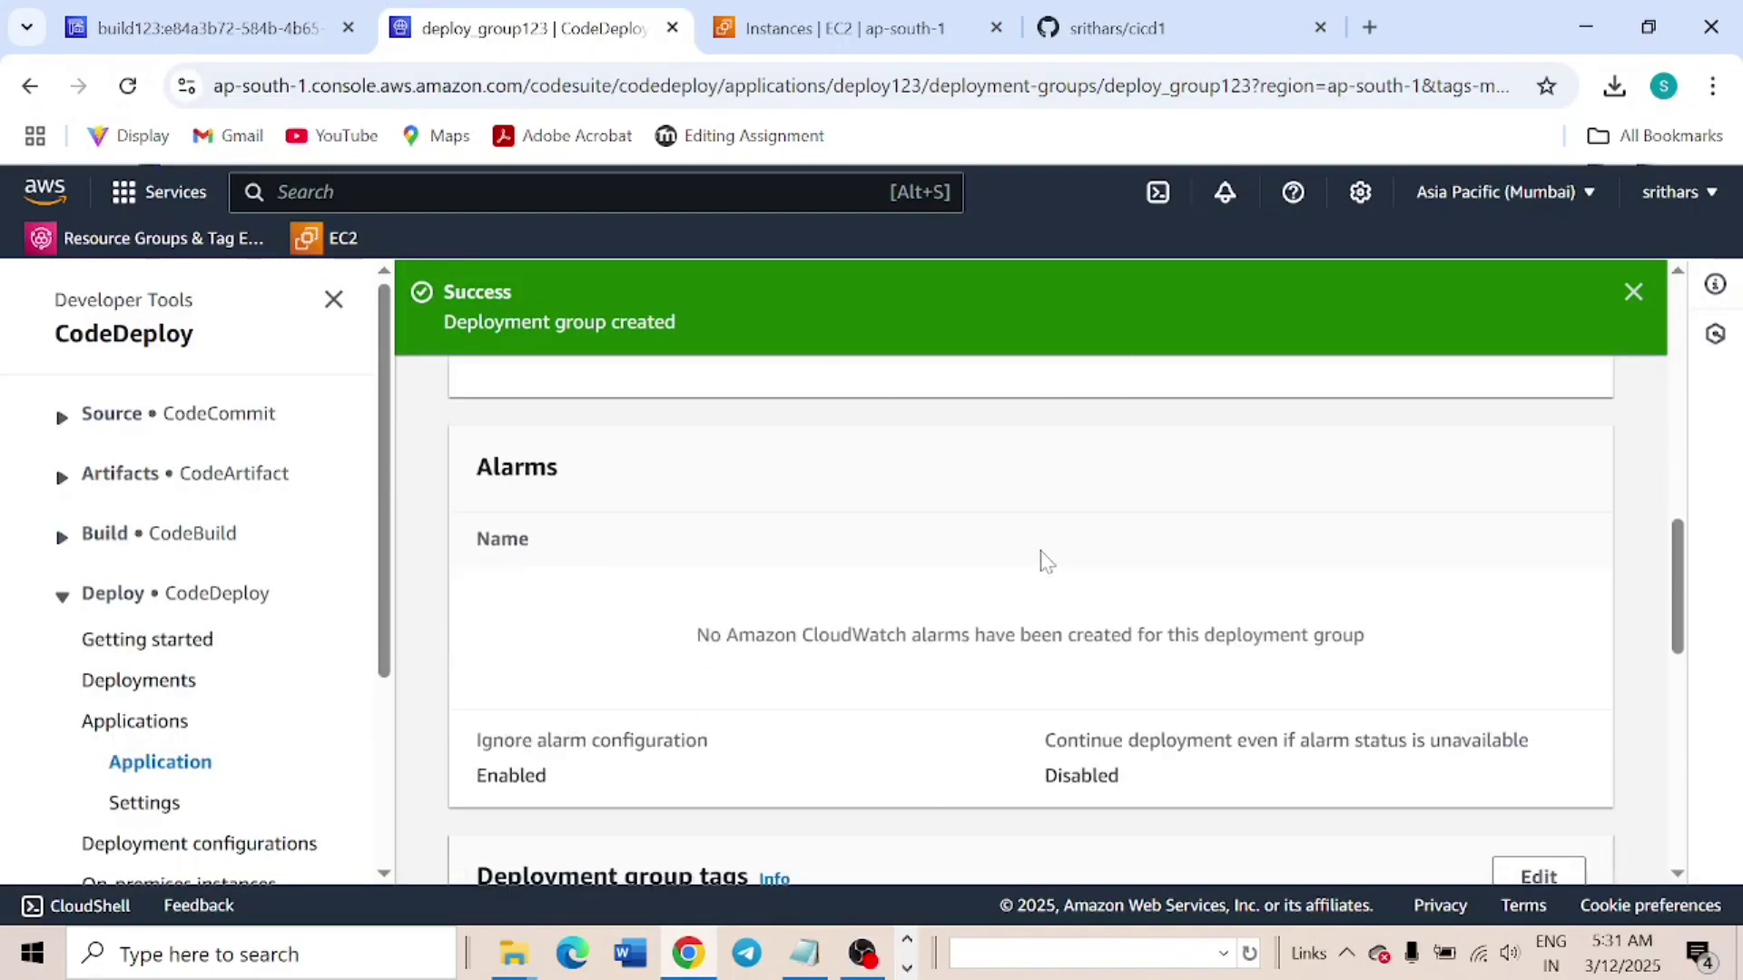
pyautogui.scroll(-1, 1031, 617)
pyautogui.scroll(15, 1480, 608)
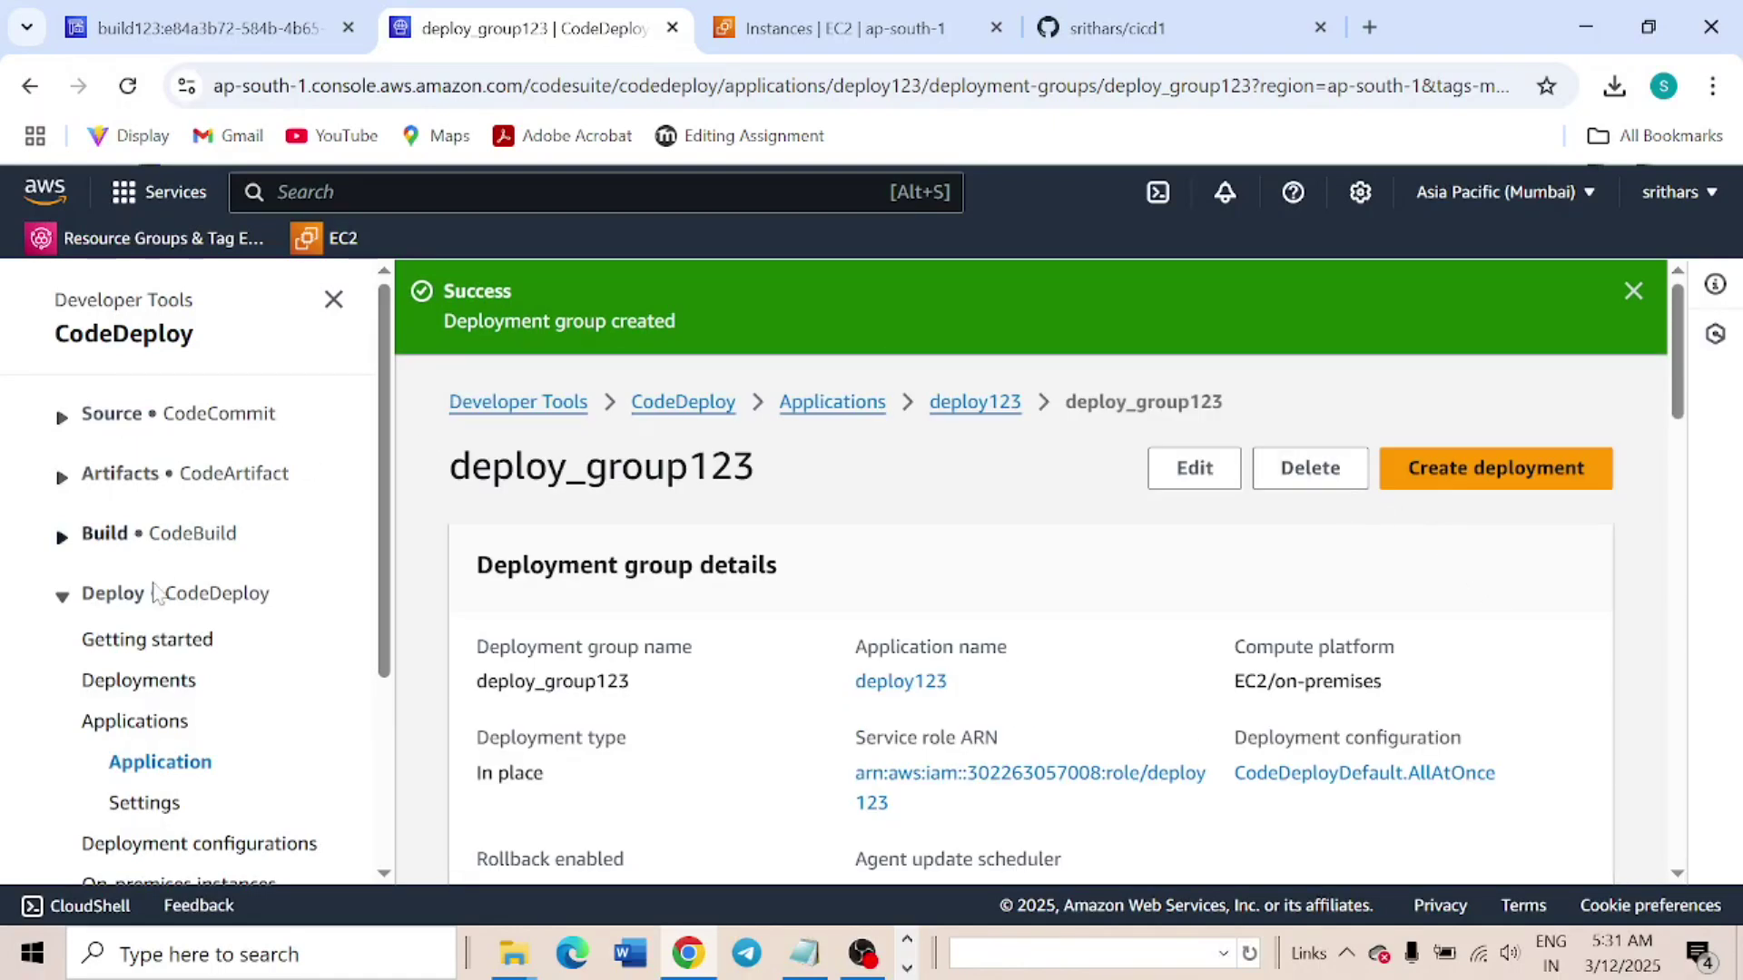
pyautogui.scroll(-2, 1103, 517)
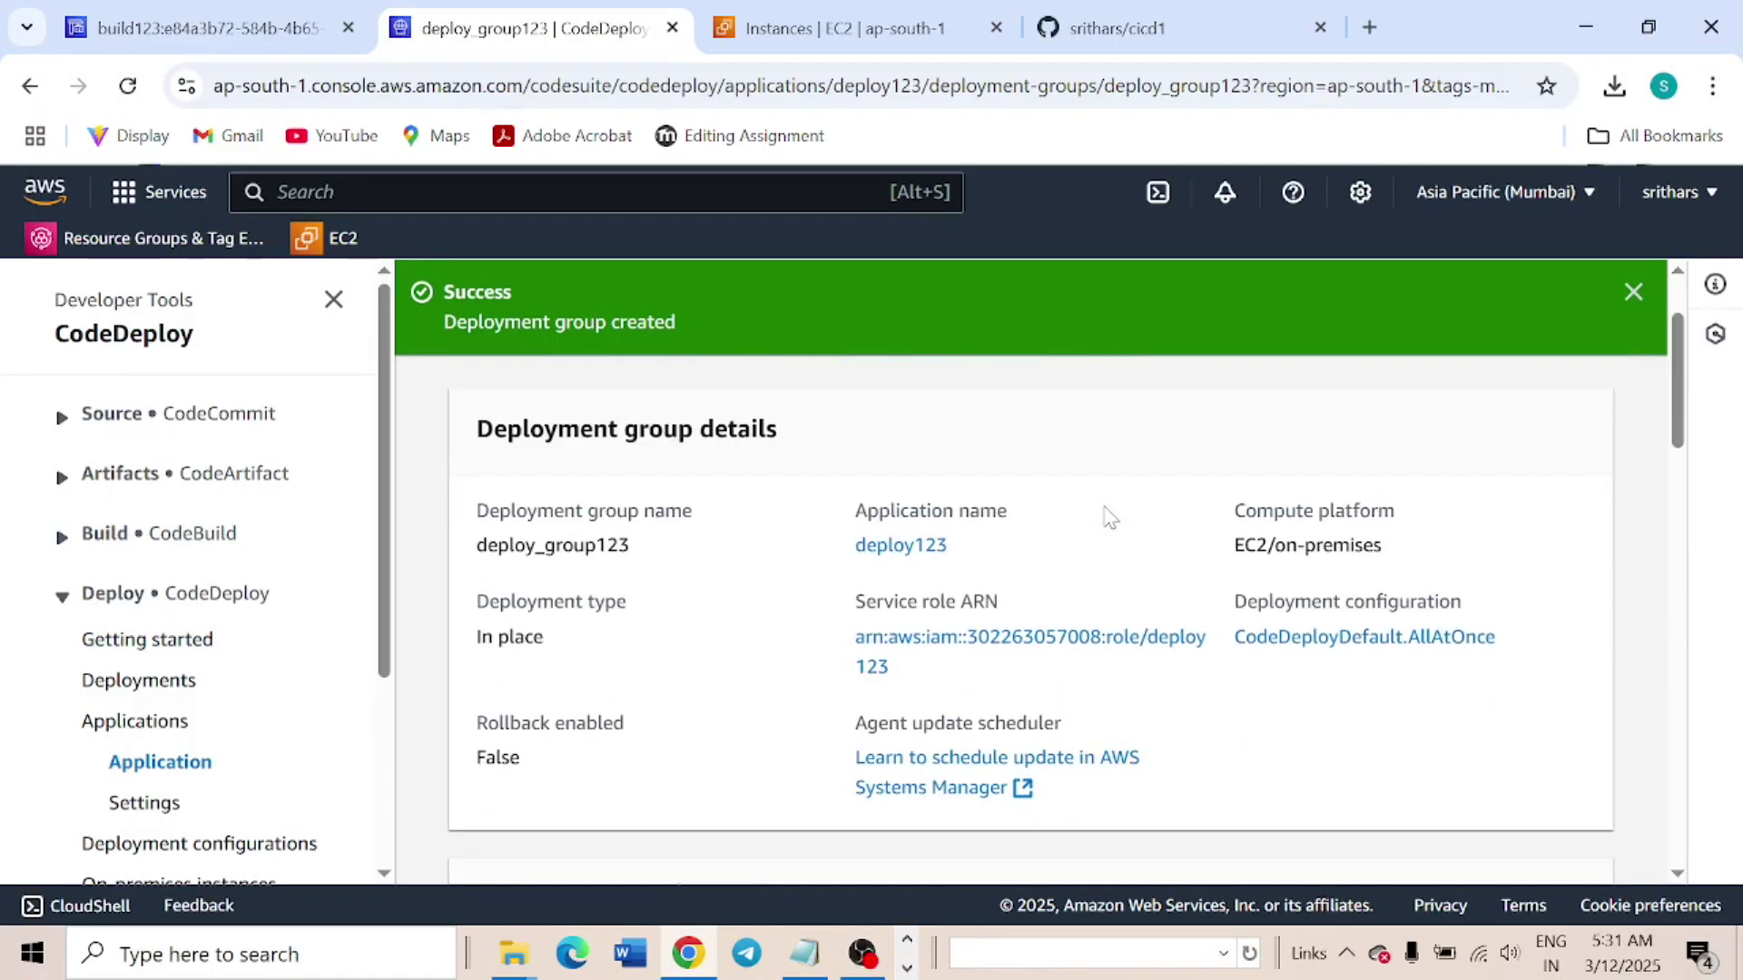
pyautogui.scroll(-10, 1105, 530)
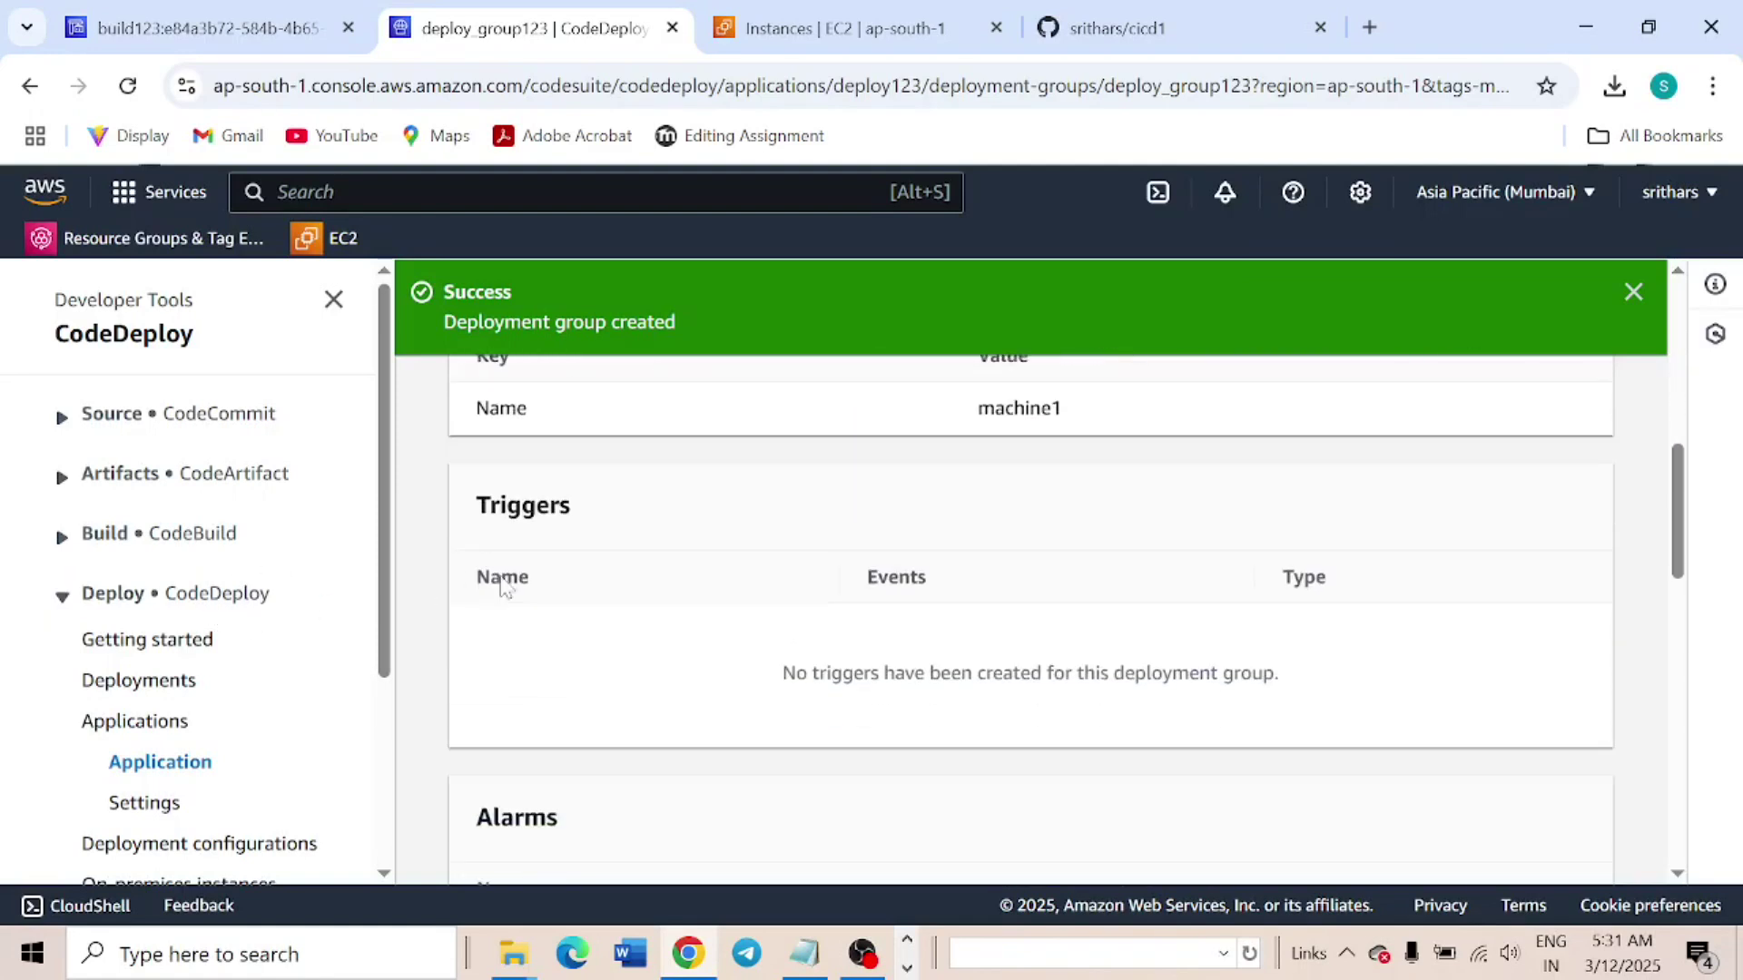
pyautogui.scroll(-6, 1026, 551)
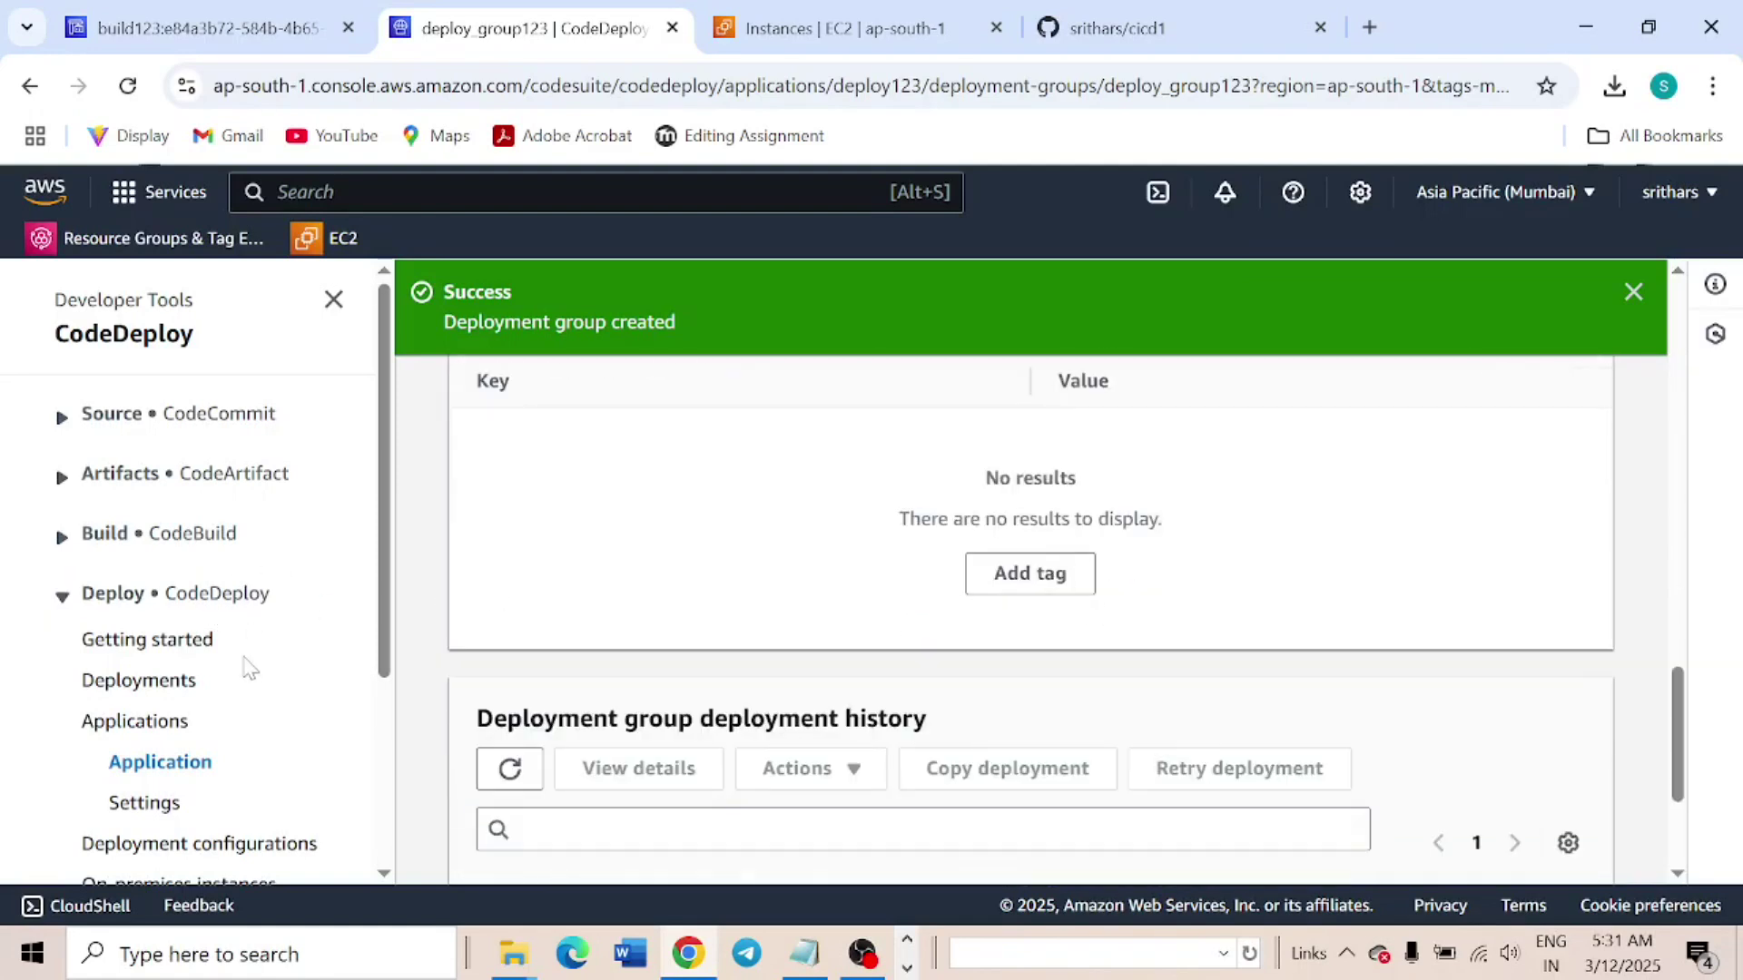
pyautogui.scroll(-2, 1443, 562)
pyautogui.scroll(20, 1335, 558)
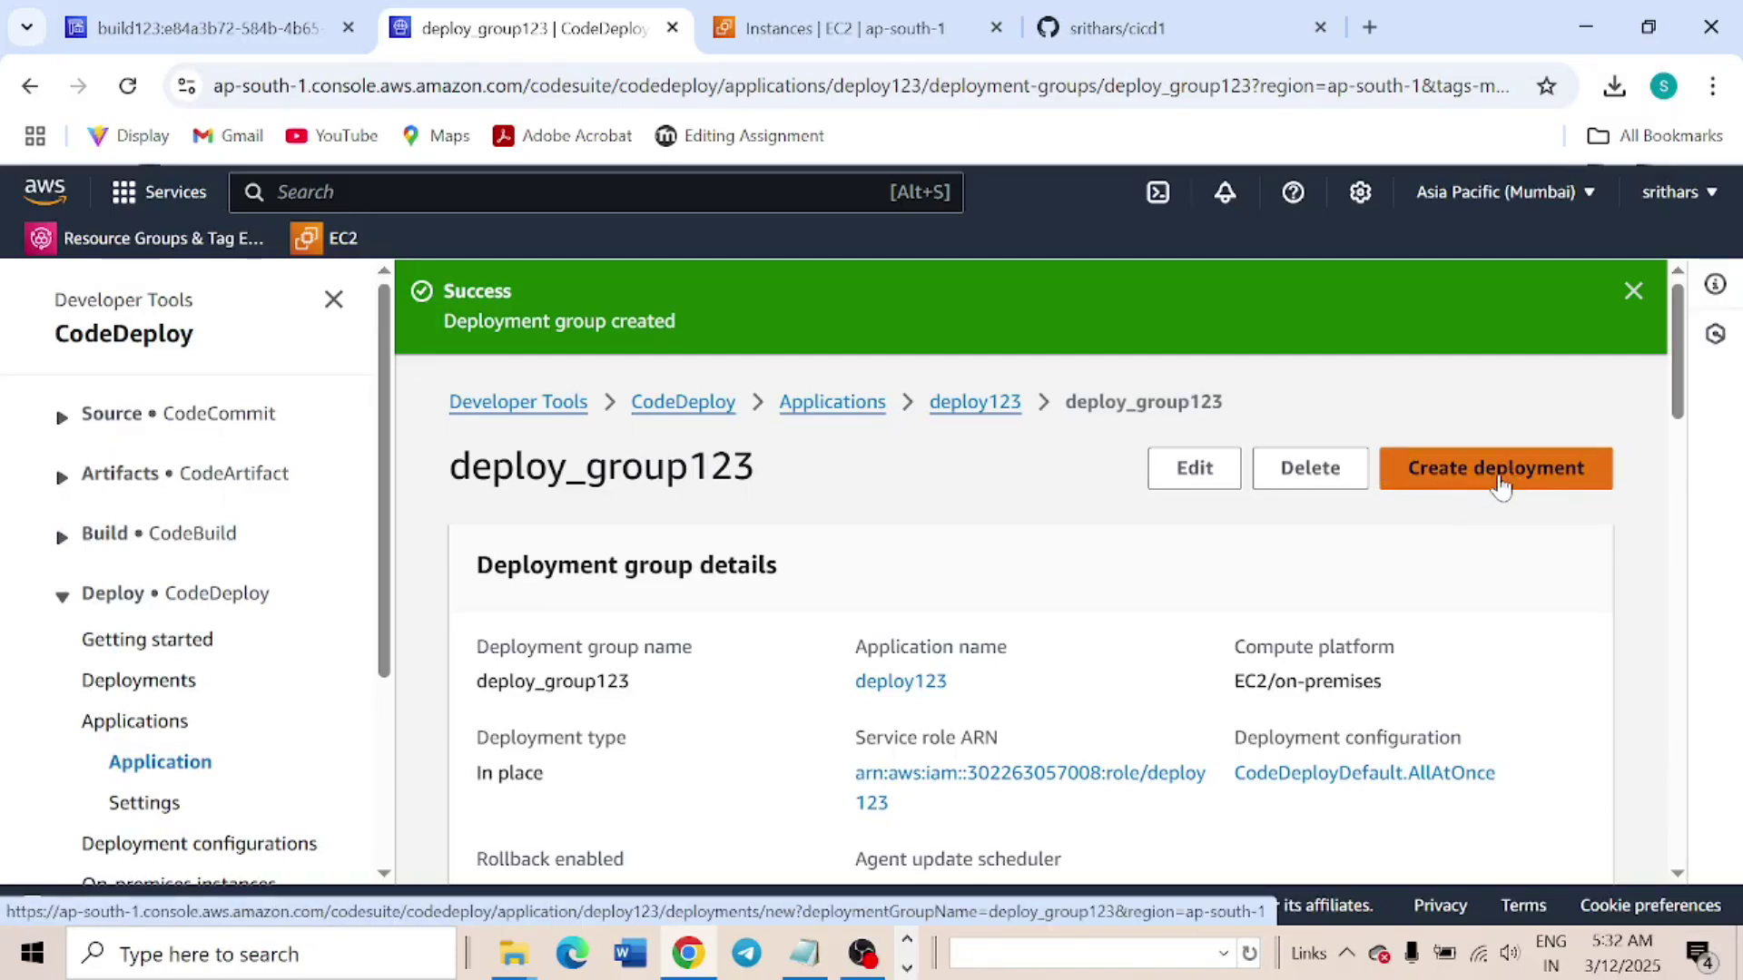
# Examine the settings on the create deployment form for deploy_group123 and return to the deploy123 application without creating a deployment
pyautogui.click(1499, 487)
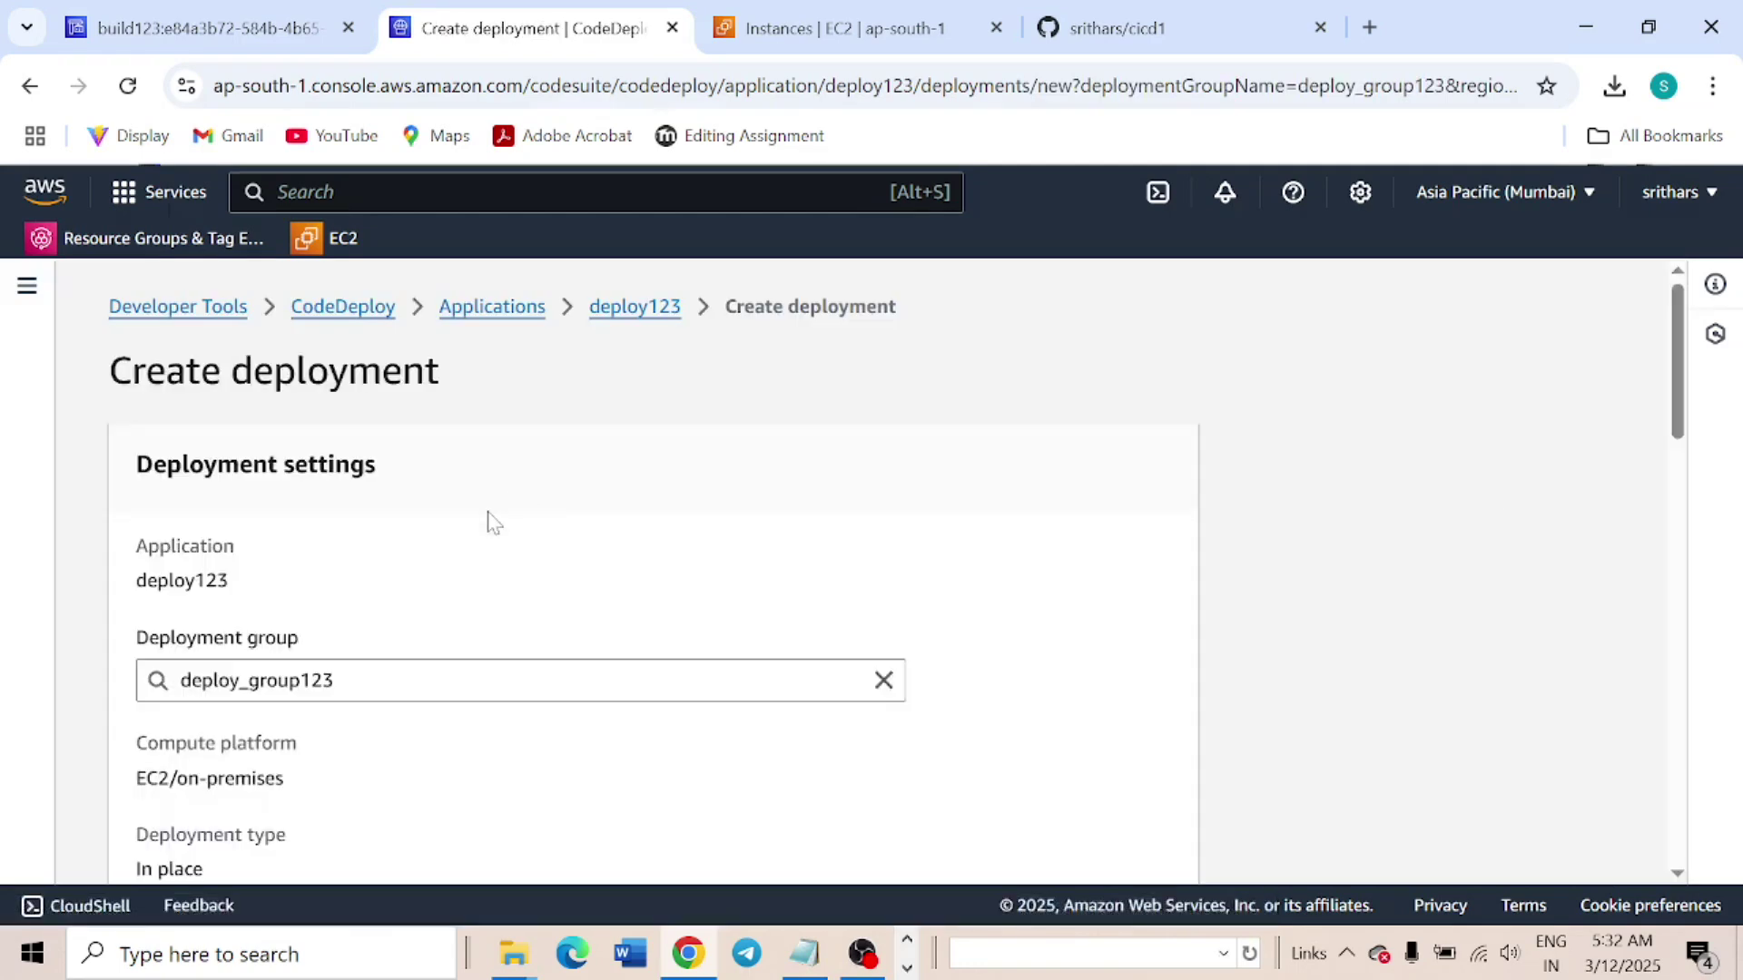
pyautogui.scroll(-10, 495, 545)
pyautogui.scroll(10, 496, 580)
pyautogui.scroll(-15, 496, 572)
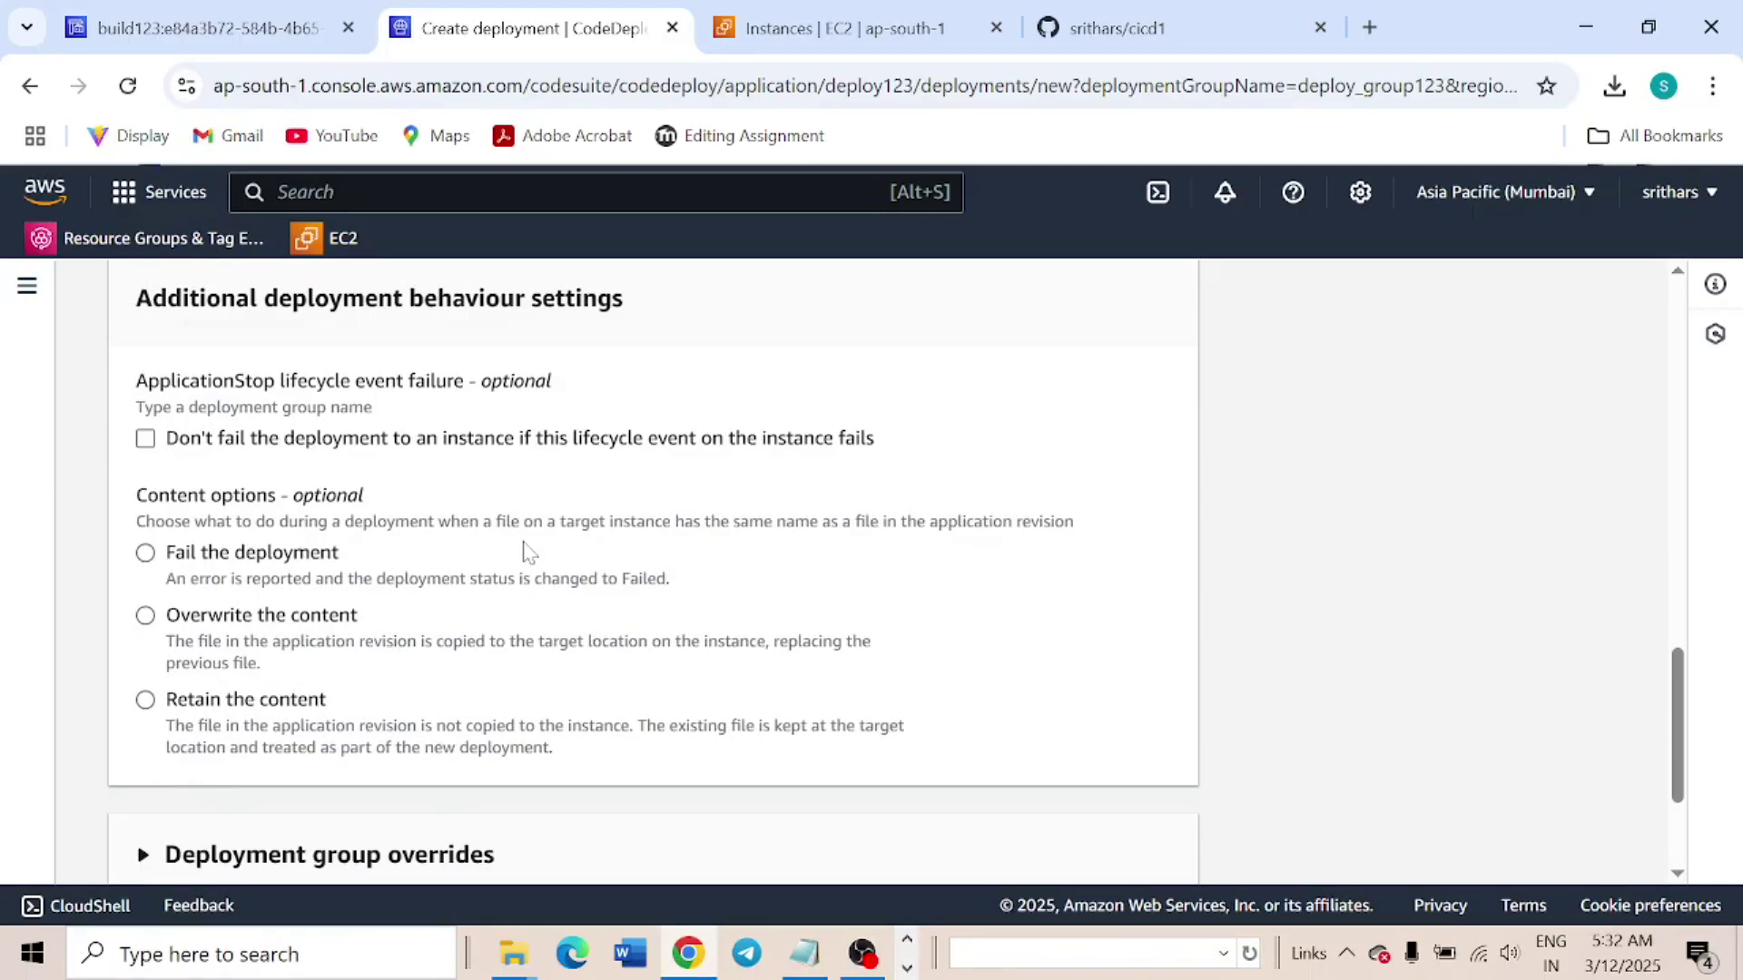
pyautogui.scroll(12, 567, 550)
pyautogui.scroll(3, 567, 549)
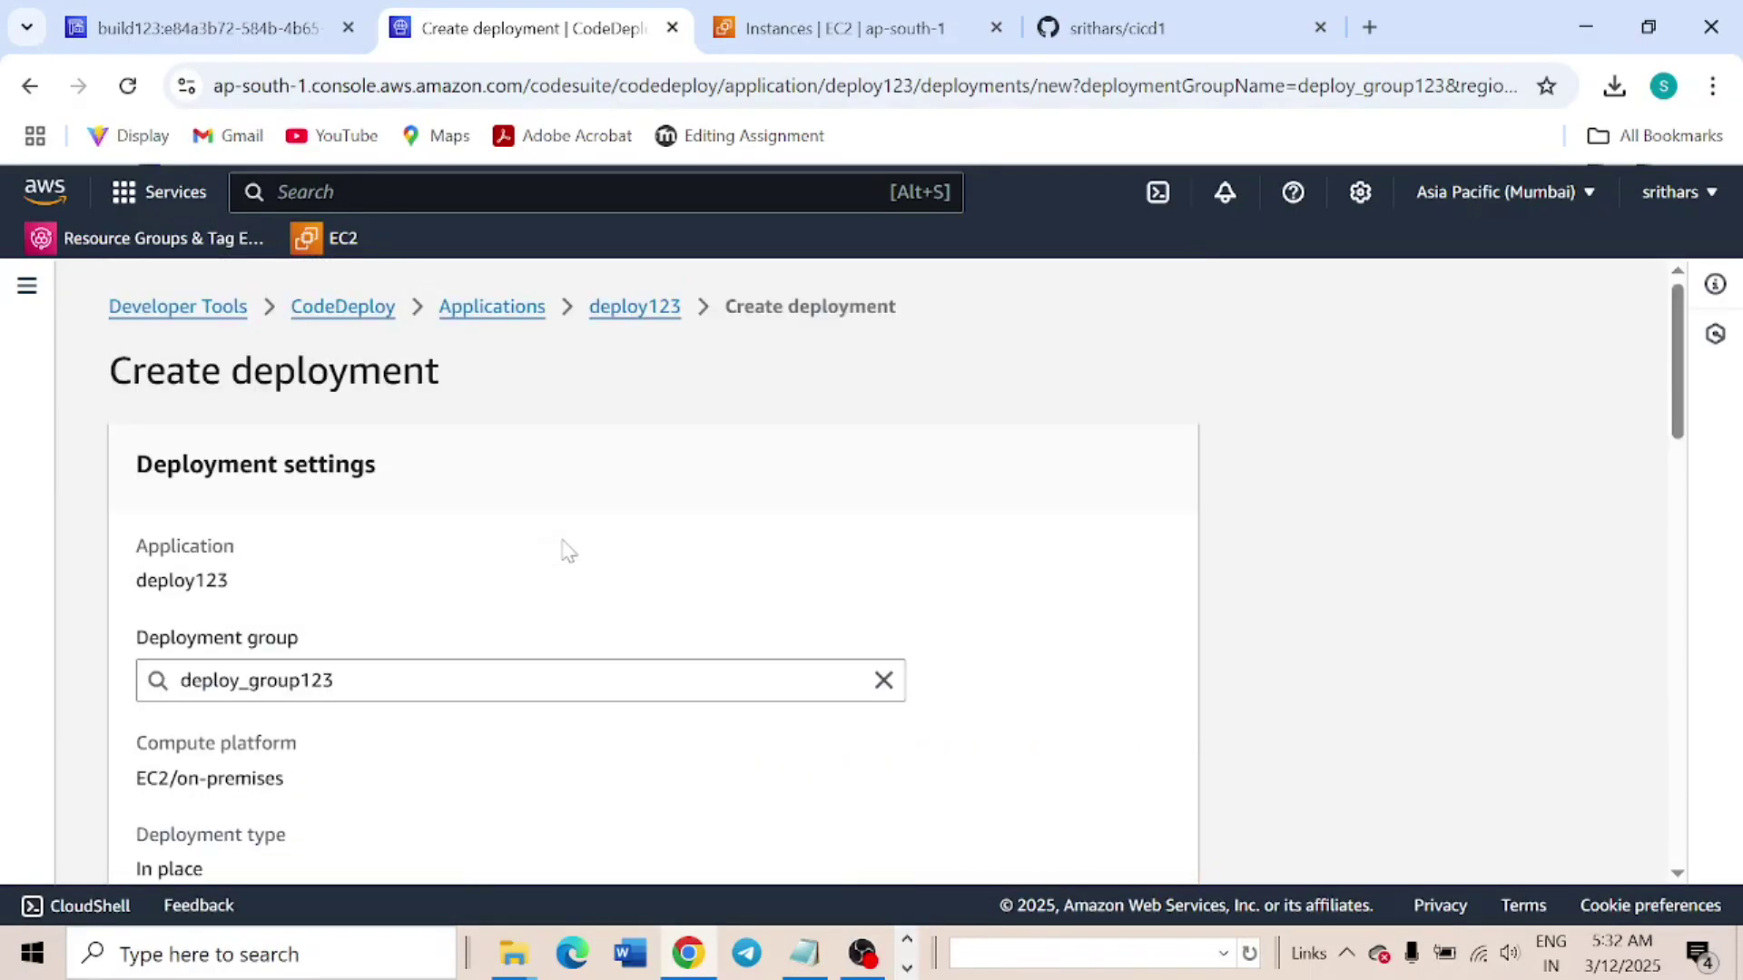
pyautogui.click(631, 305)
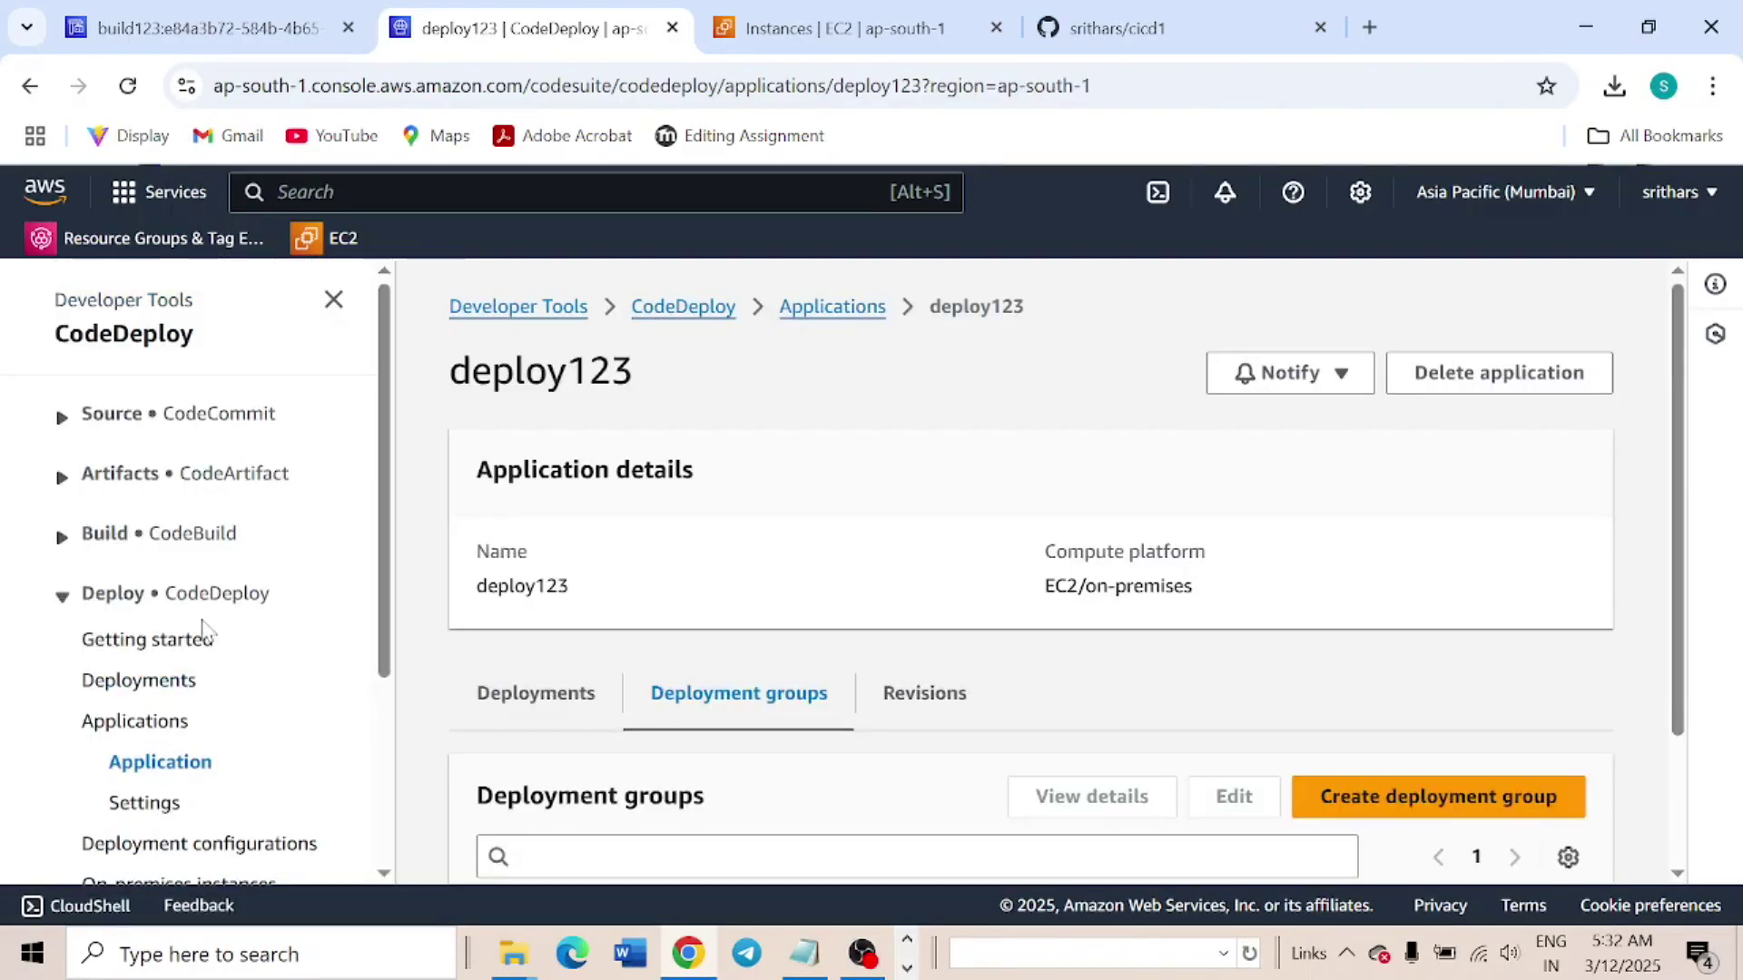
# Start a new pipeline in CodePipeline using the Build custom pipeline category and proceed to its pipeline settings
pyautogui.scroll(-3, 145, 767)
pyautogui.click(57, 663)
pyautogui.scroll(-1, 148, 662)
pyautogui.click(134, 623)
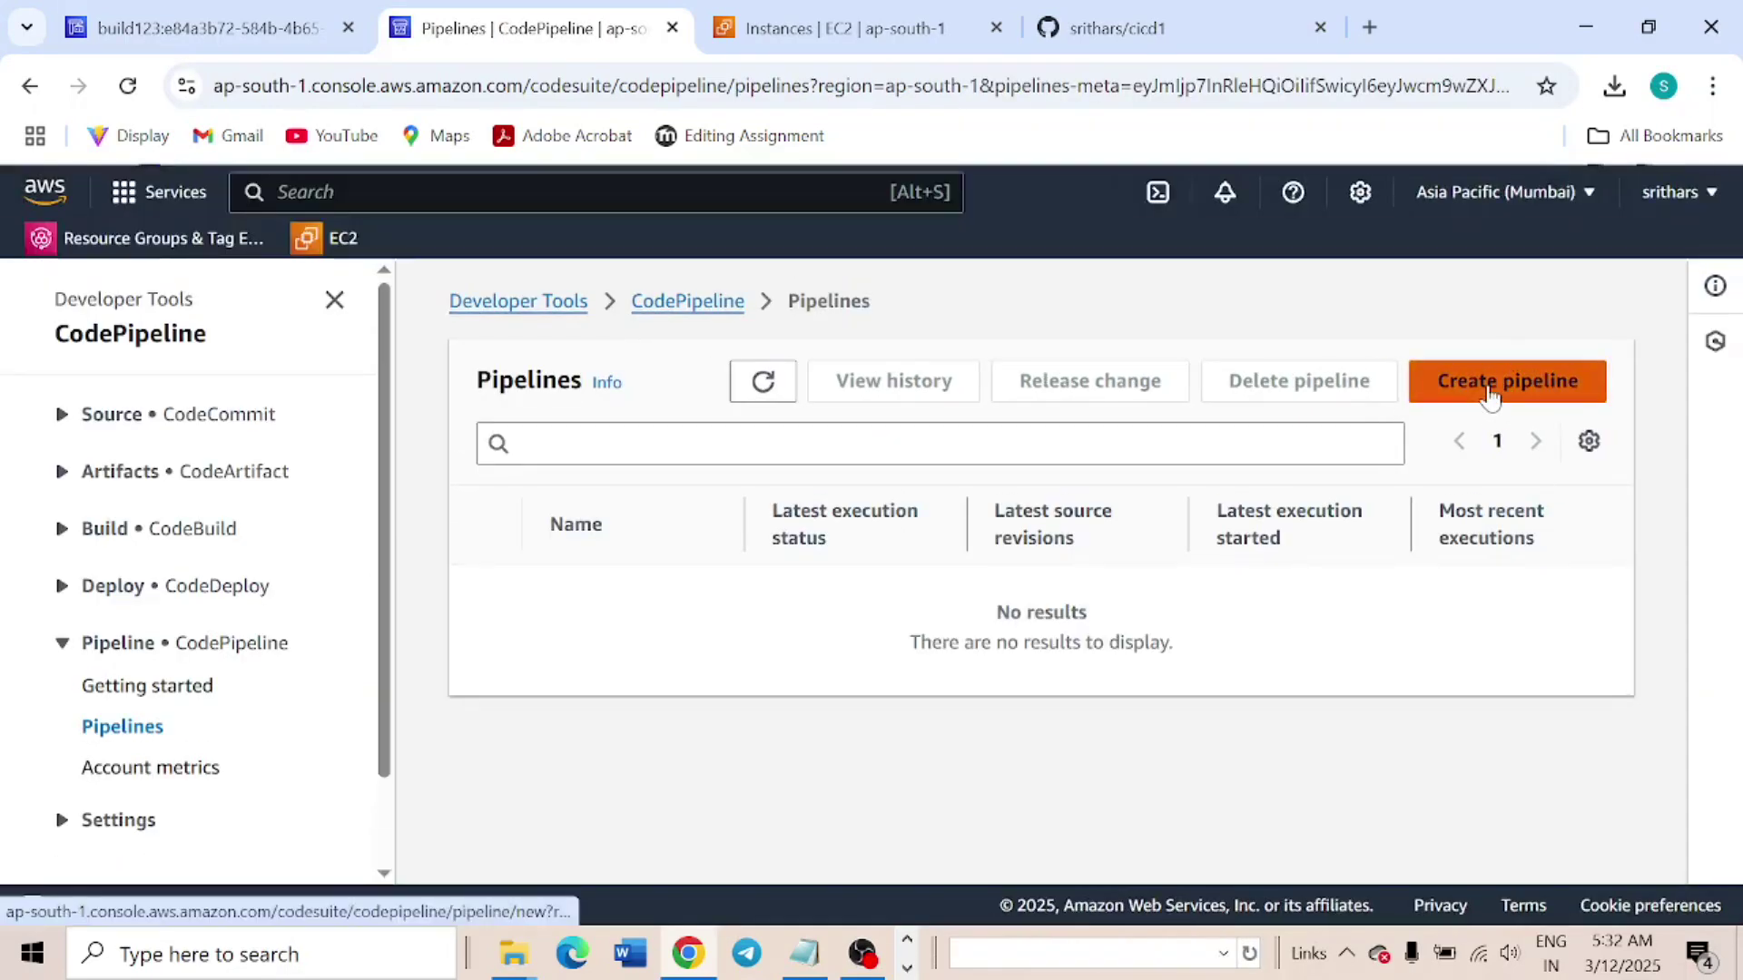
pyautogui.click(1490, 393)
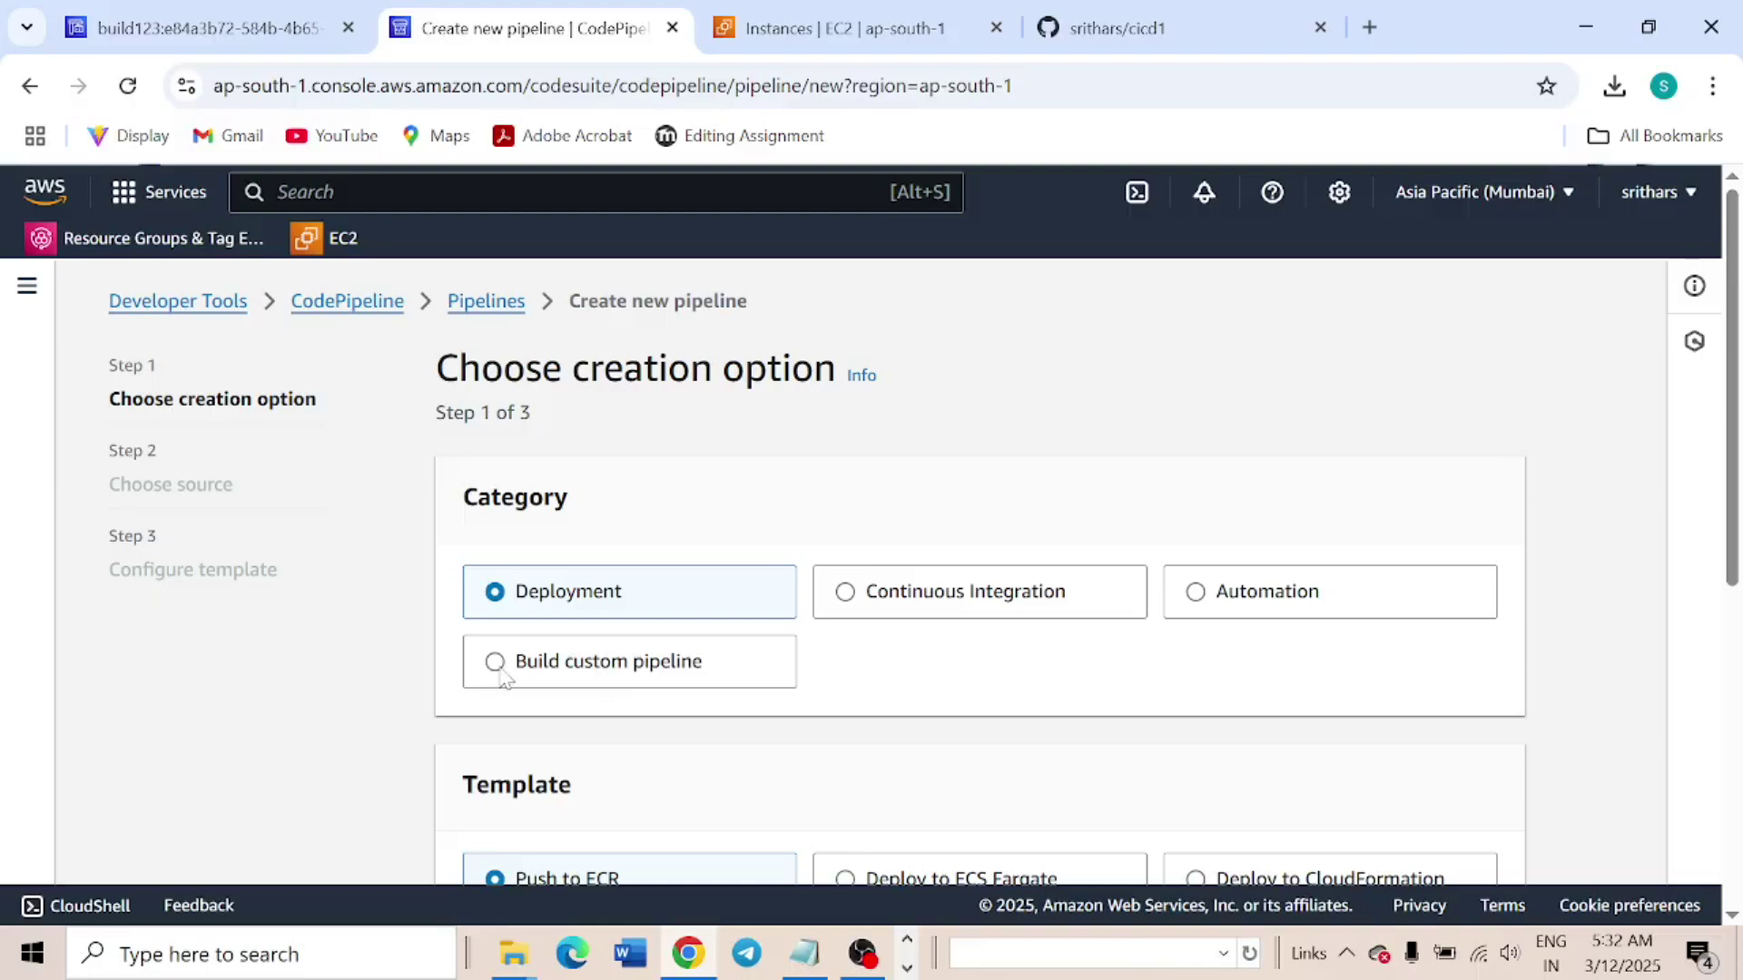
pyautogui.click(601, 671)
pyautogui.scroll(-1, 812, 525)
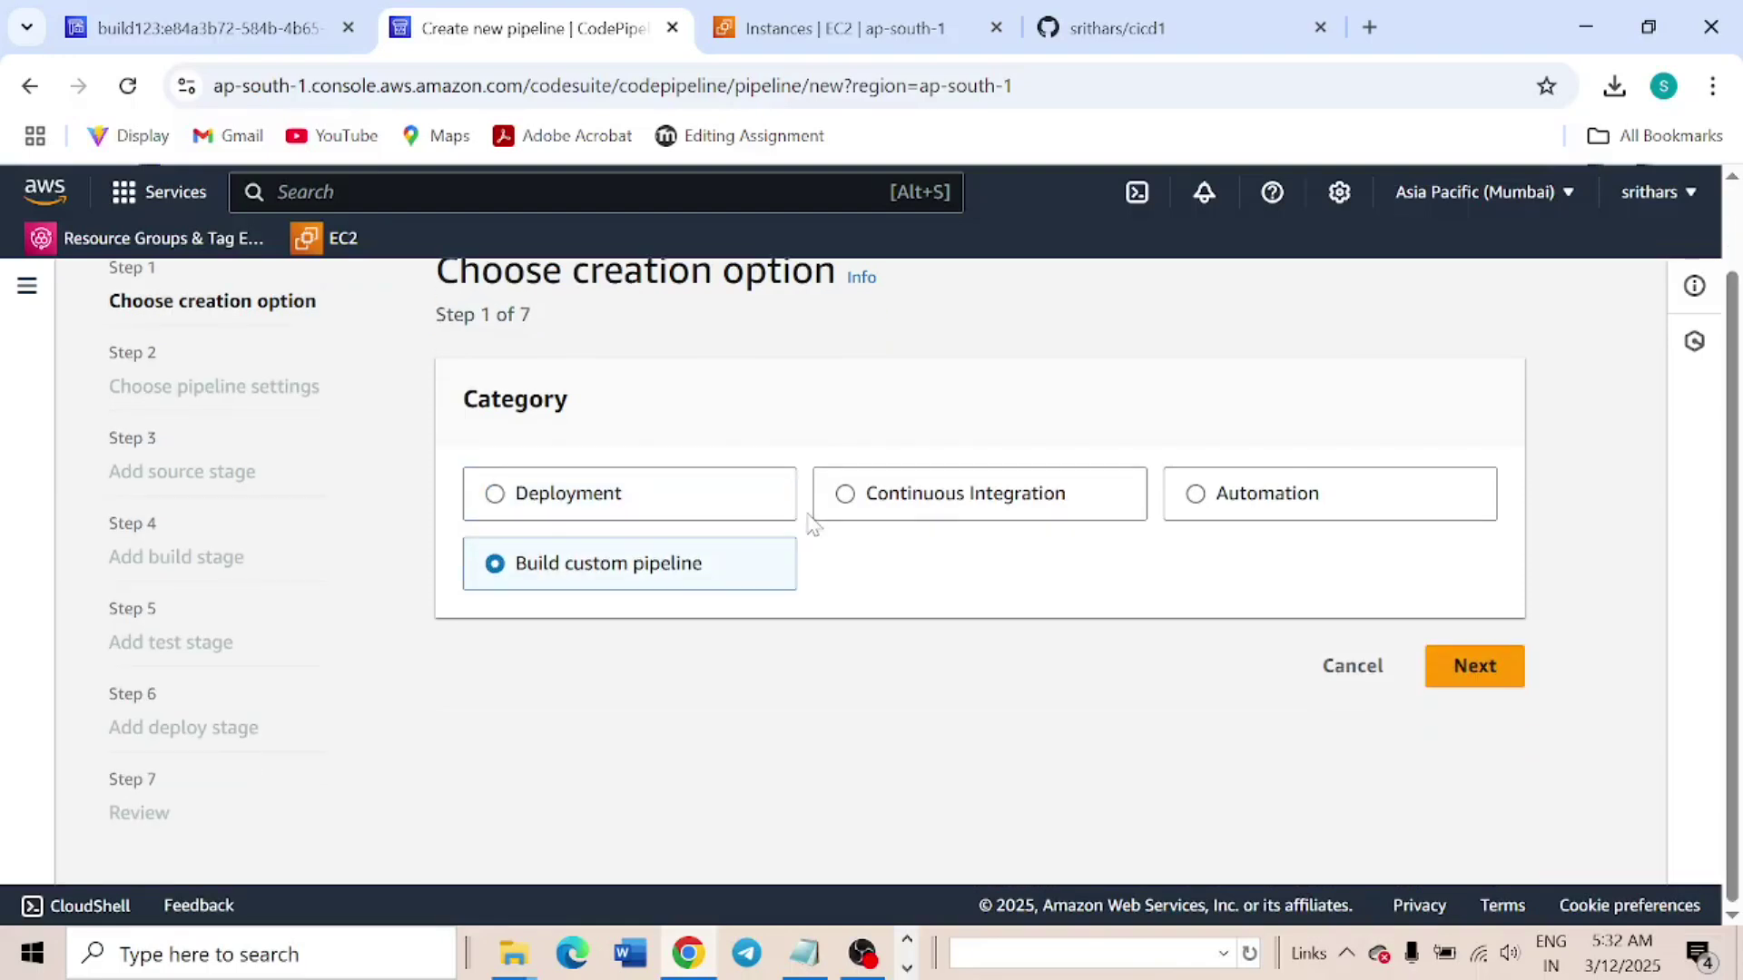
pyautogui.click(1485, 679)
# Name the pipeline pipeline1, keep Queued execution mode and a new service role, and proceed to the source stage
pyautogui.scroll(-1, 618, 415)
pyautogui.click(617, 416)
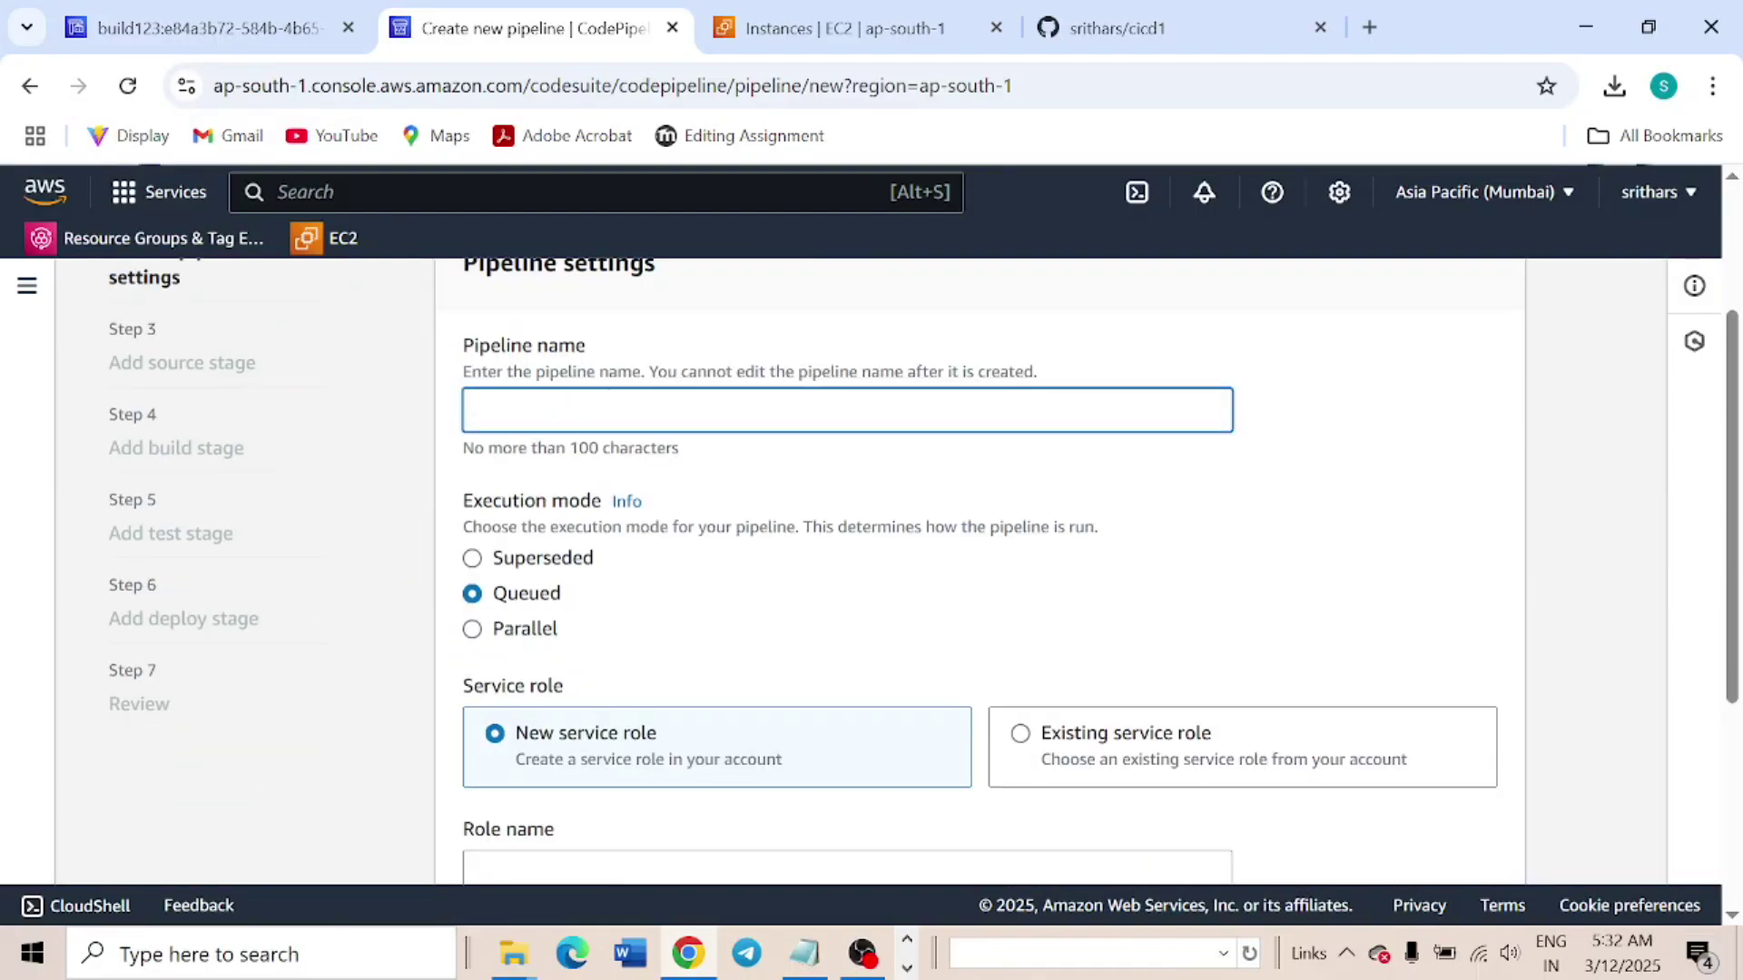
pyautogui.write('p')
pyautogui.press('BackSpace')
pyautogui.write('pipeline1')
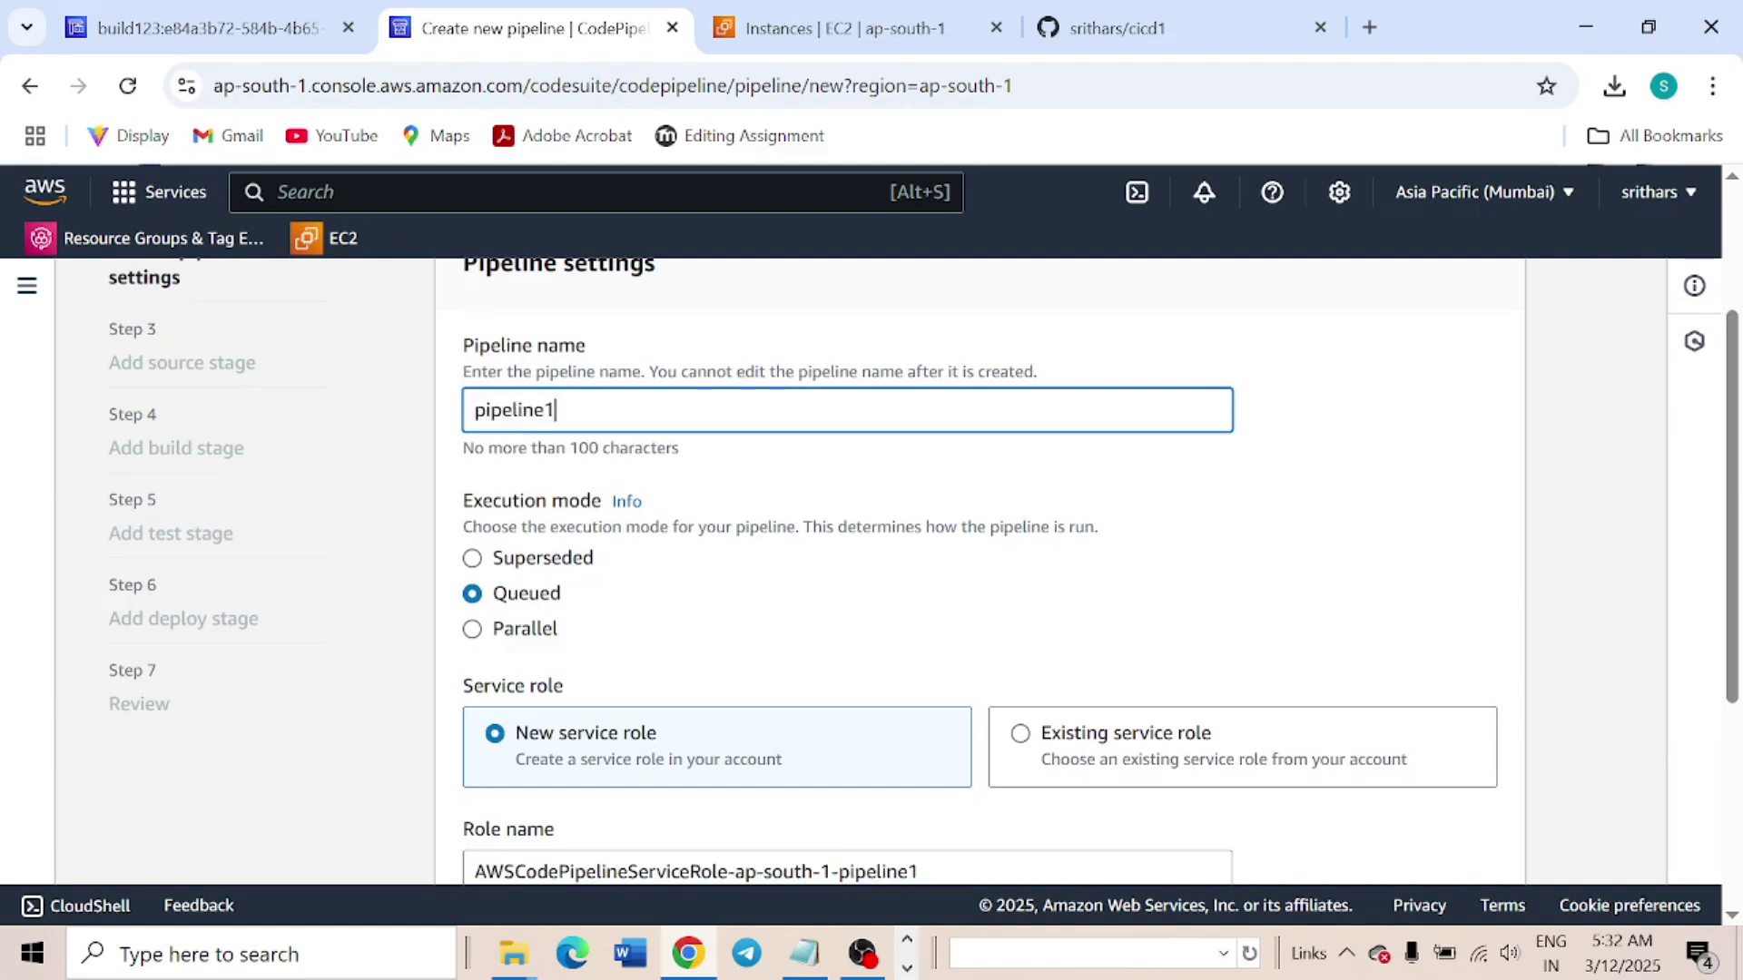
pyautogui.scroll(-1, 924, 572)
pyautogui.scroll(-3, 667, 513)
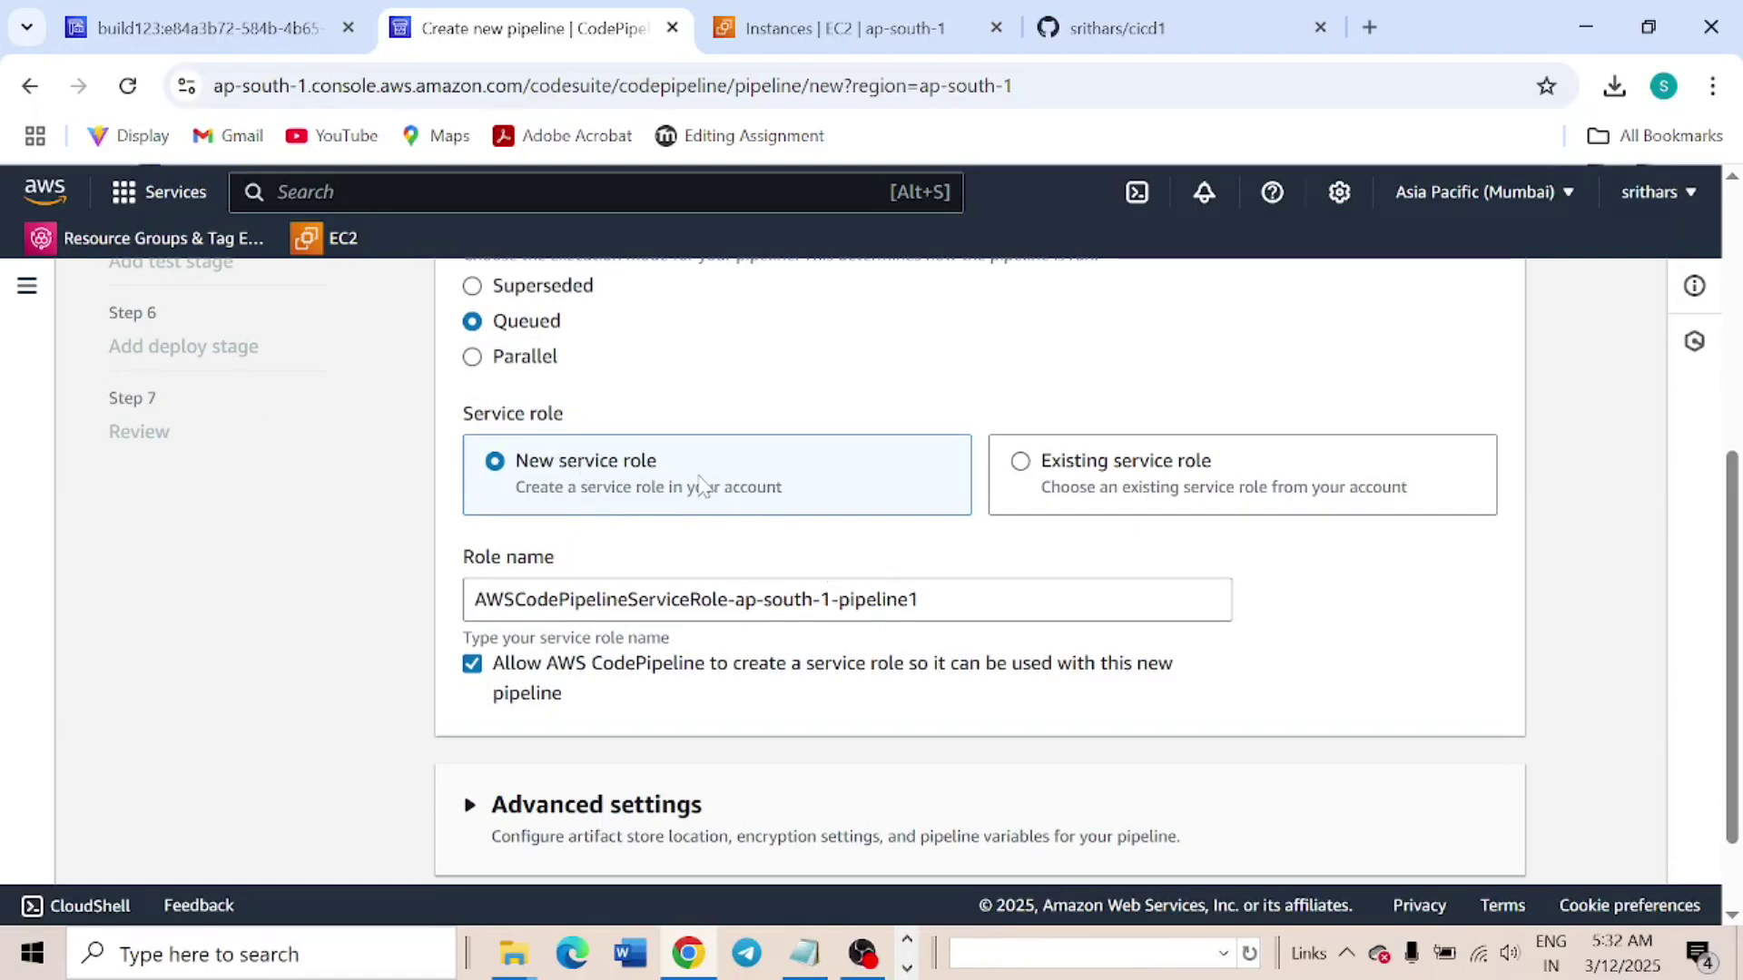
pyautogui.scroll(-1, 789, 639)
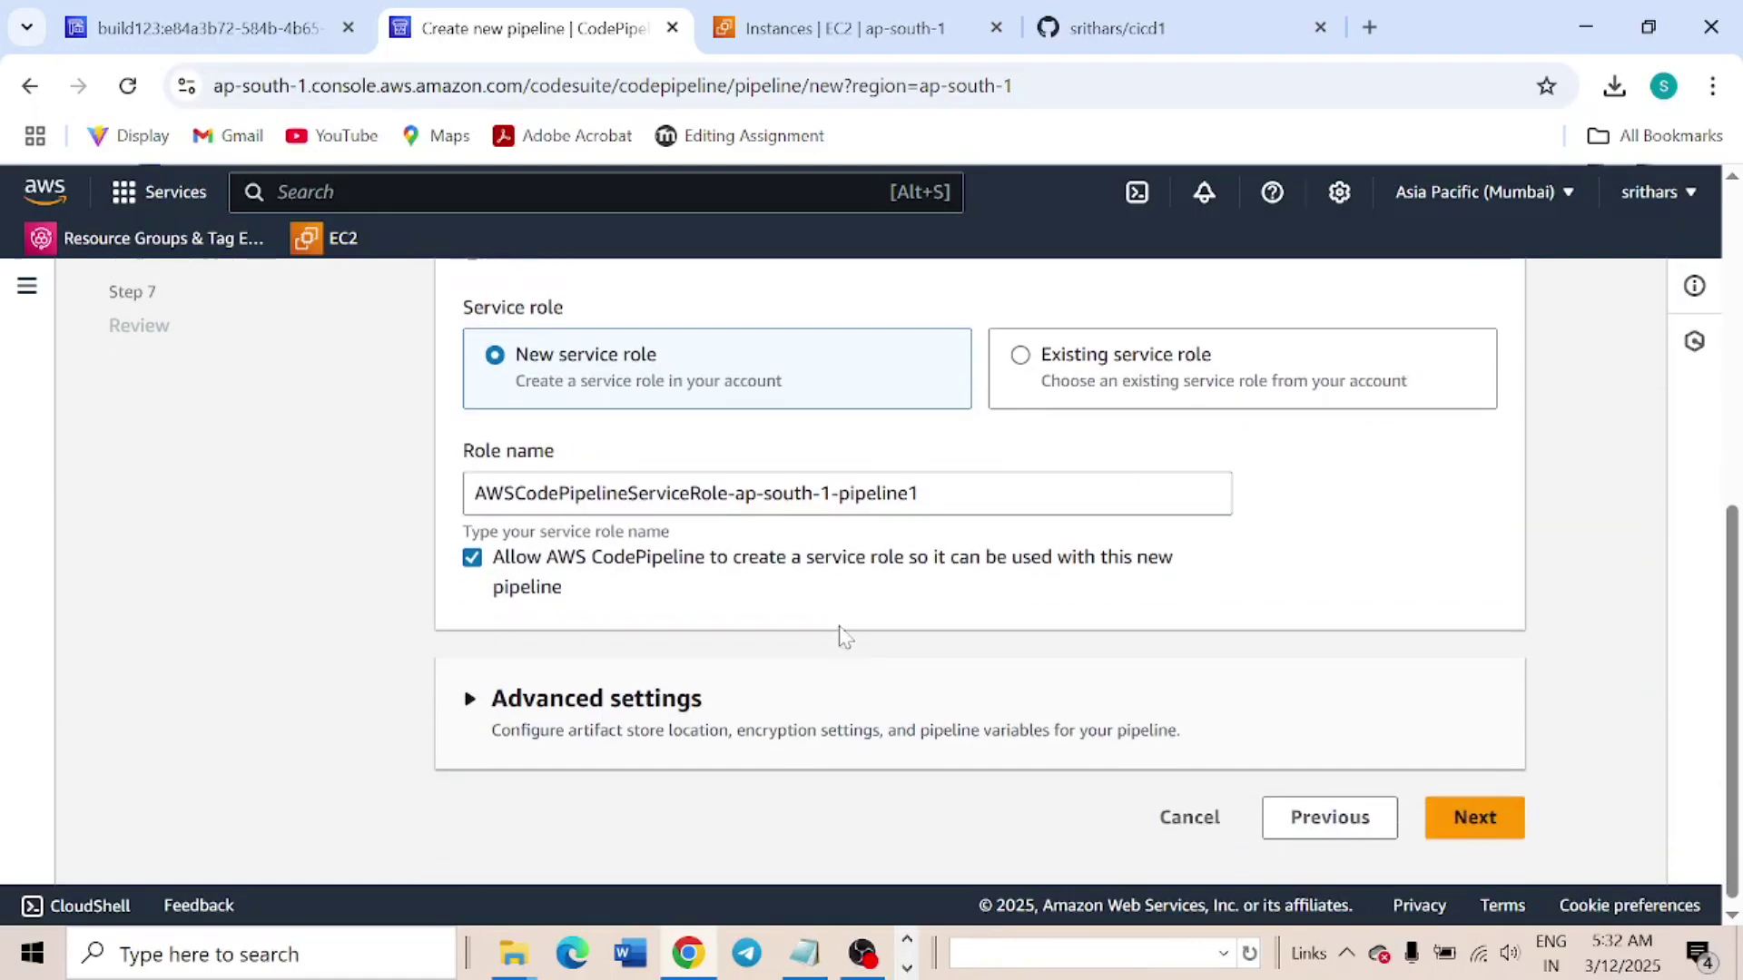
pyautogui.click(1517, 821)
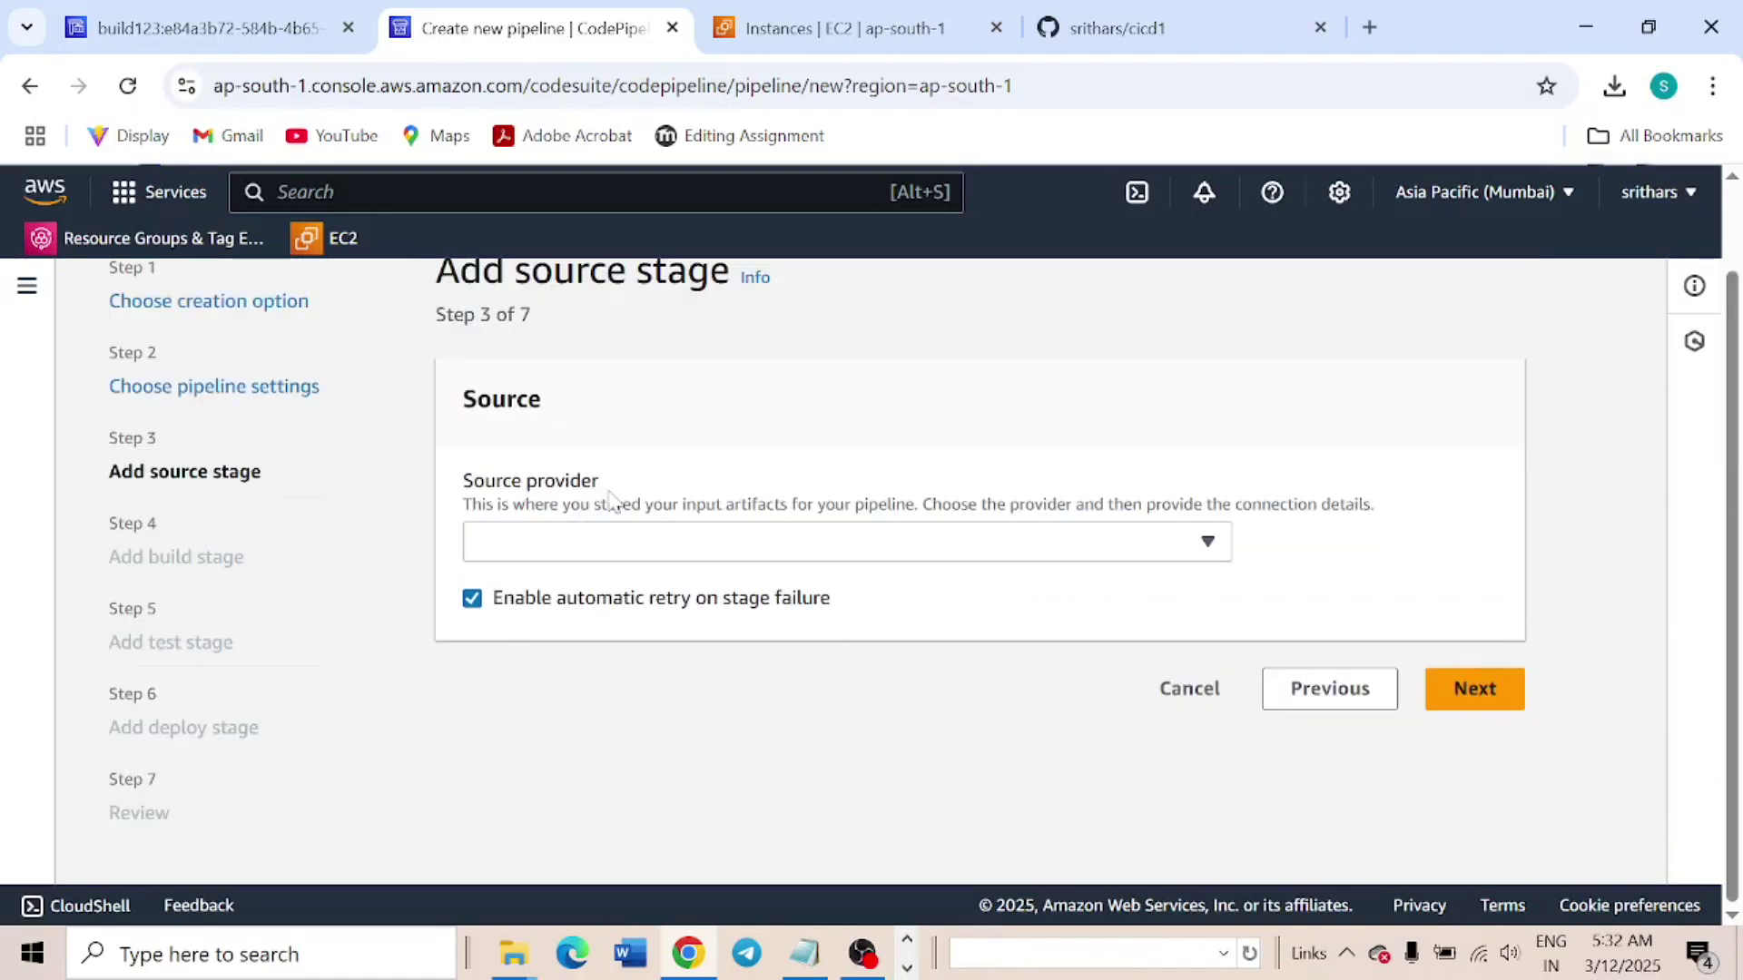
# Choose GitHub (via OAuth app) as the source provider and authorize AWS CodePipeline (Mumbai) to connect to the GitHub account
pyautogui.click(617, 548)
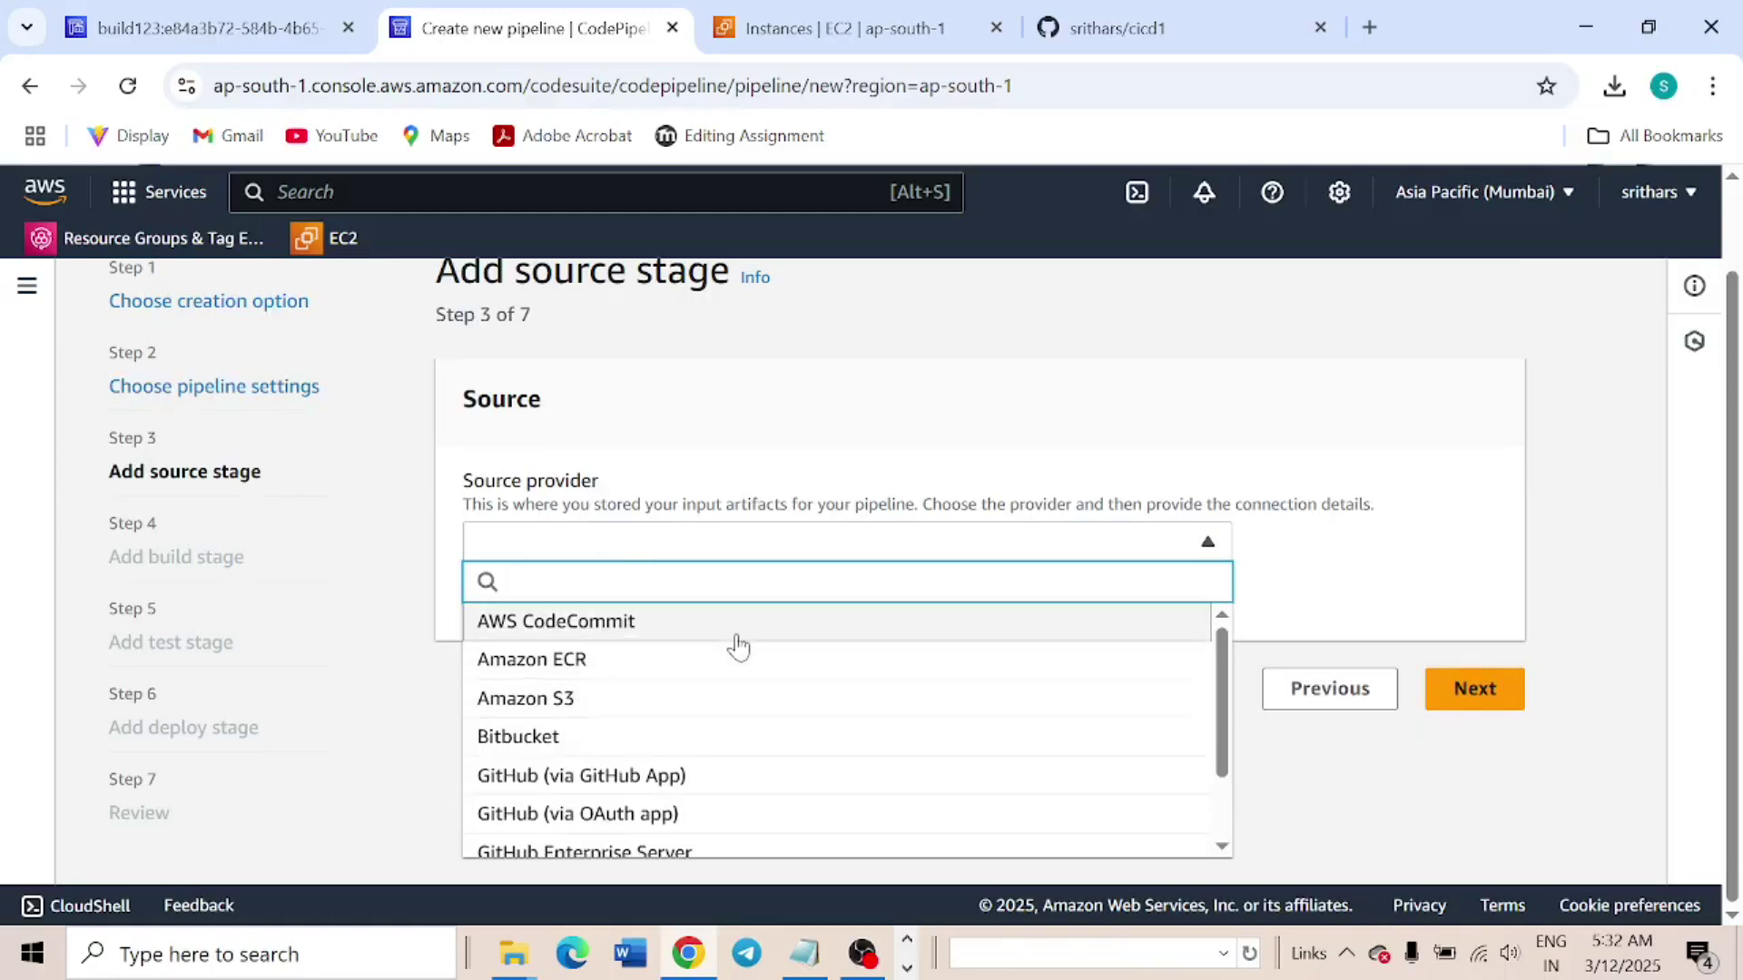
pyautogui.scroll(-1, 658, 726)
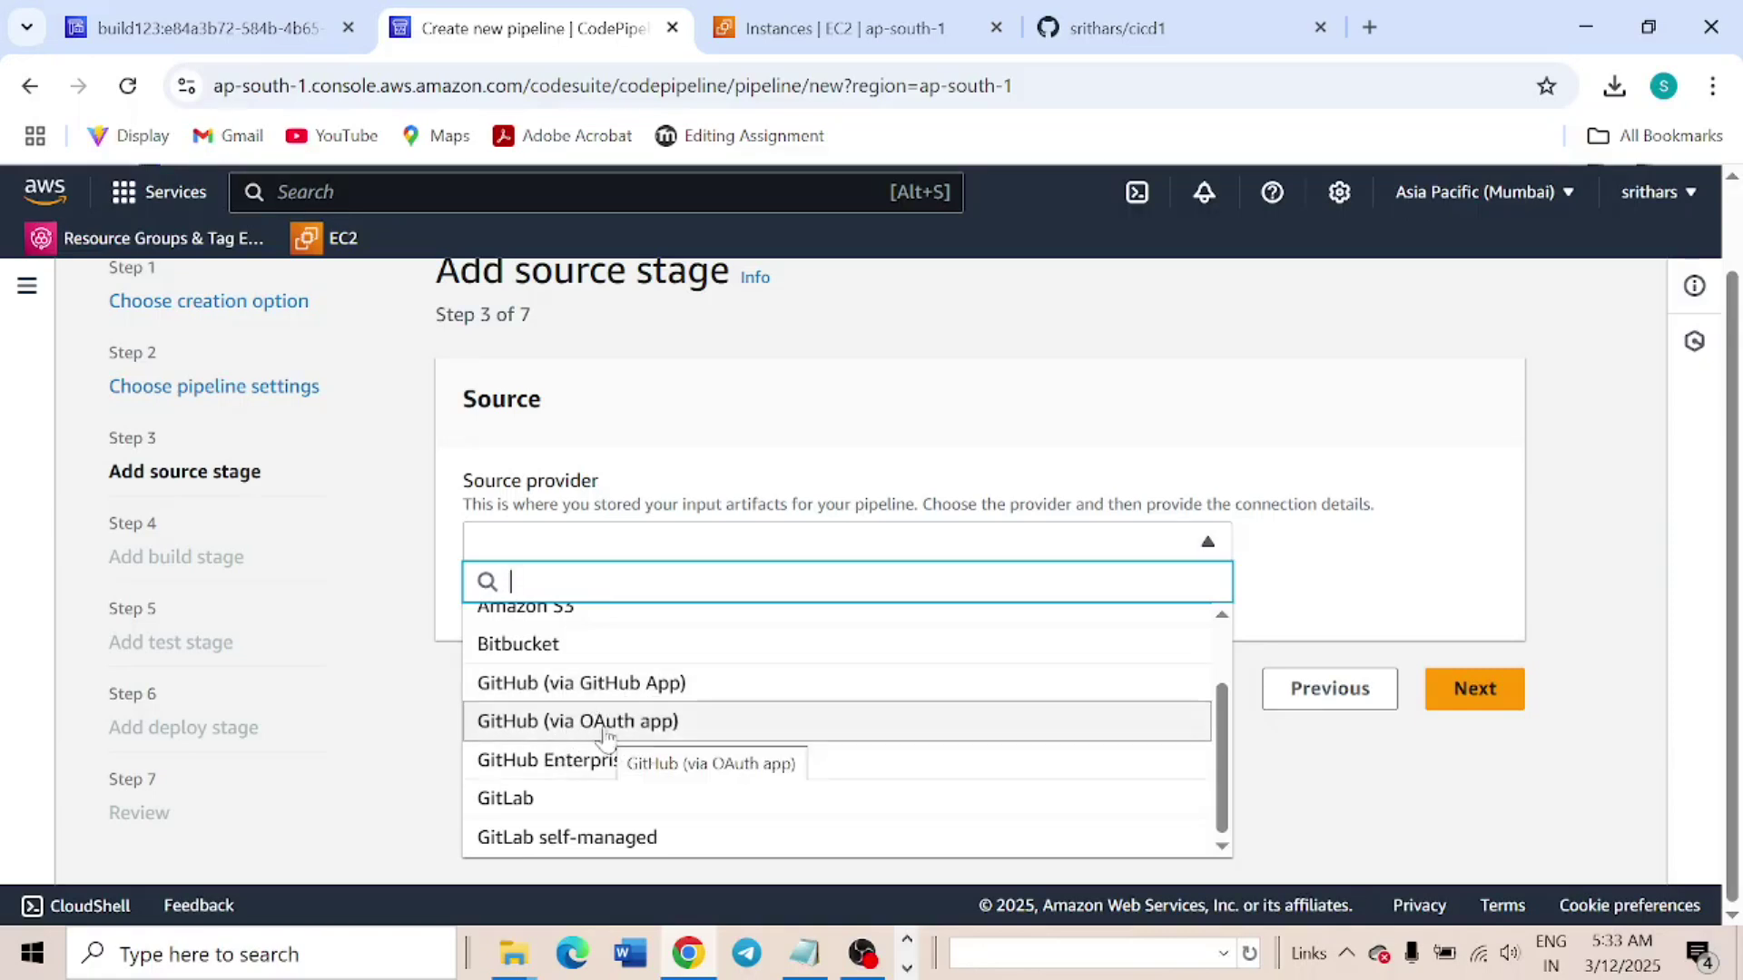
pyautogui.click(509, 723)
pyautogui.scroll(-3, 508, 723)
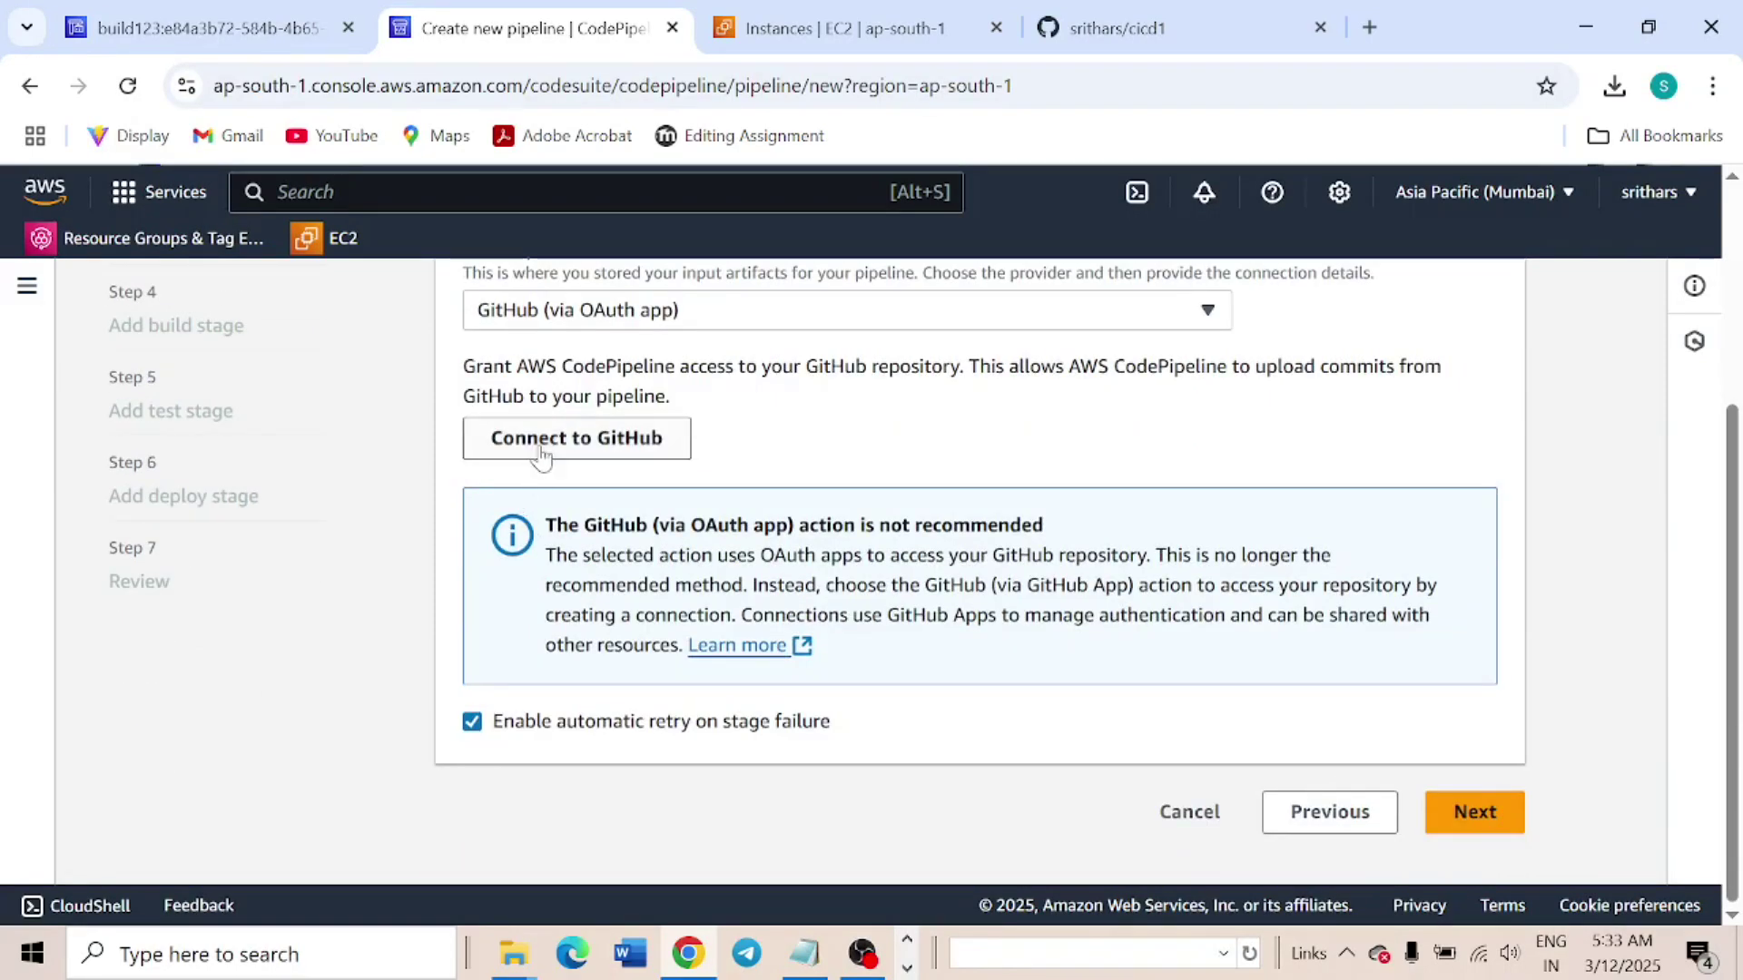
pyautogui.click(571, 439)
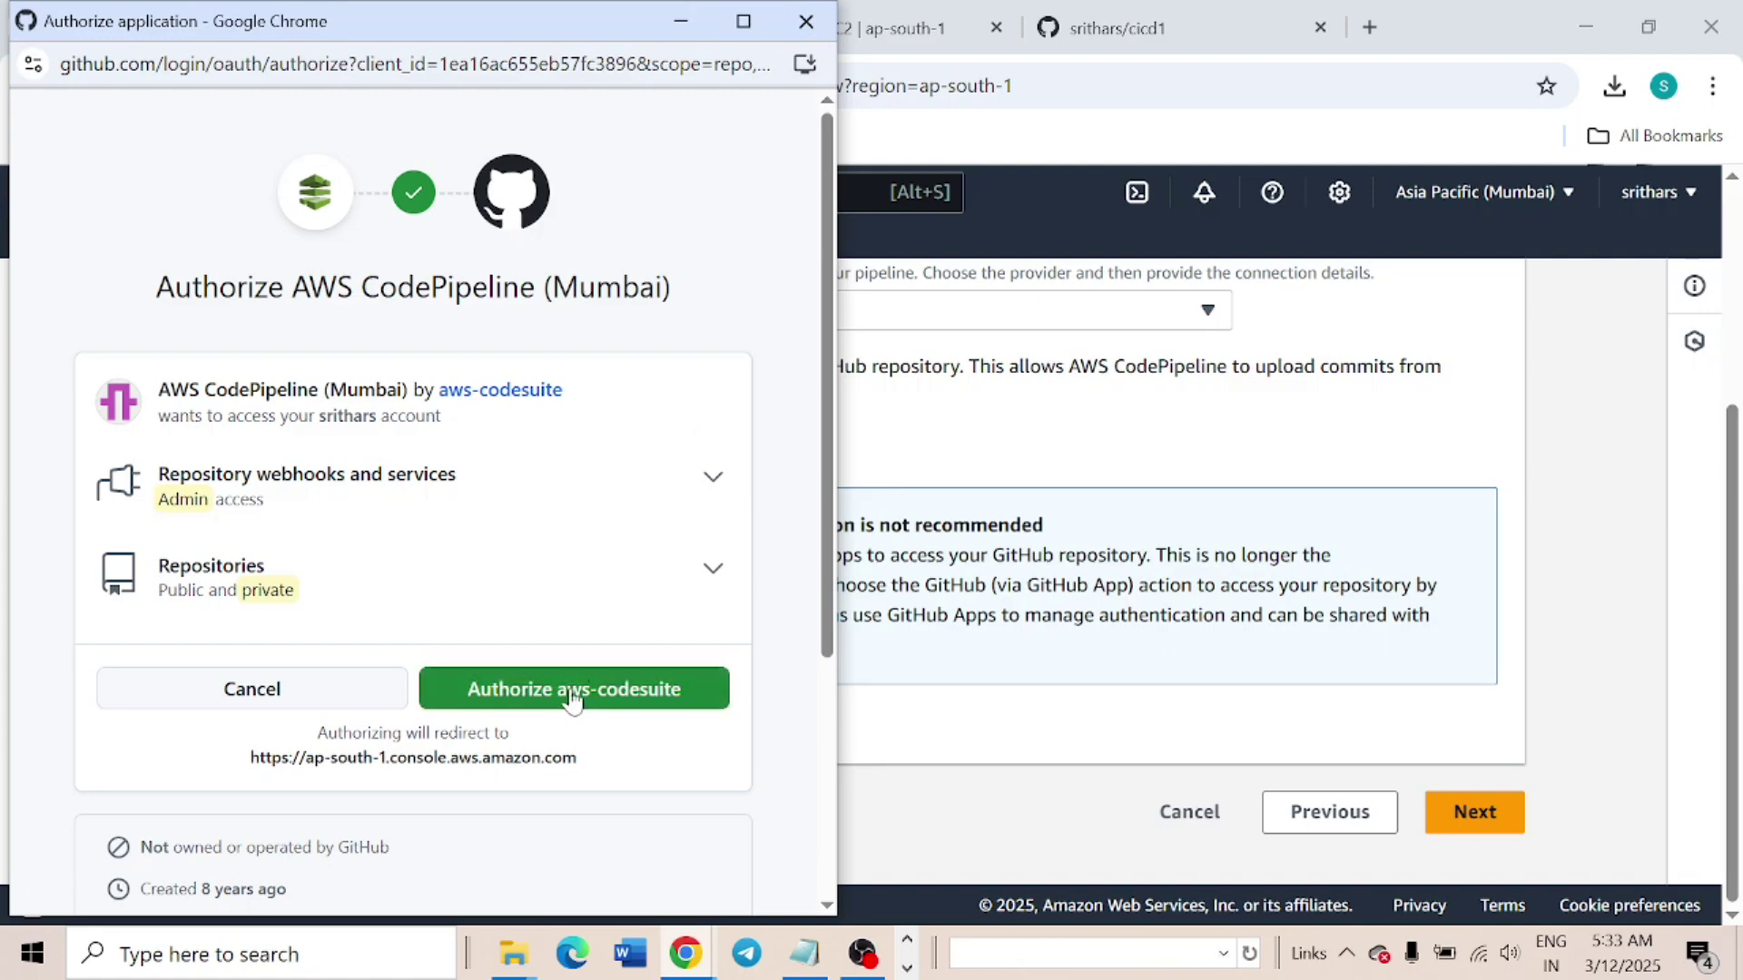
pyautogui.click(581, 700)
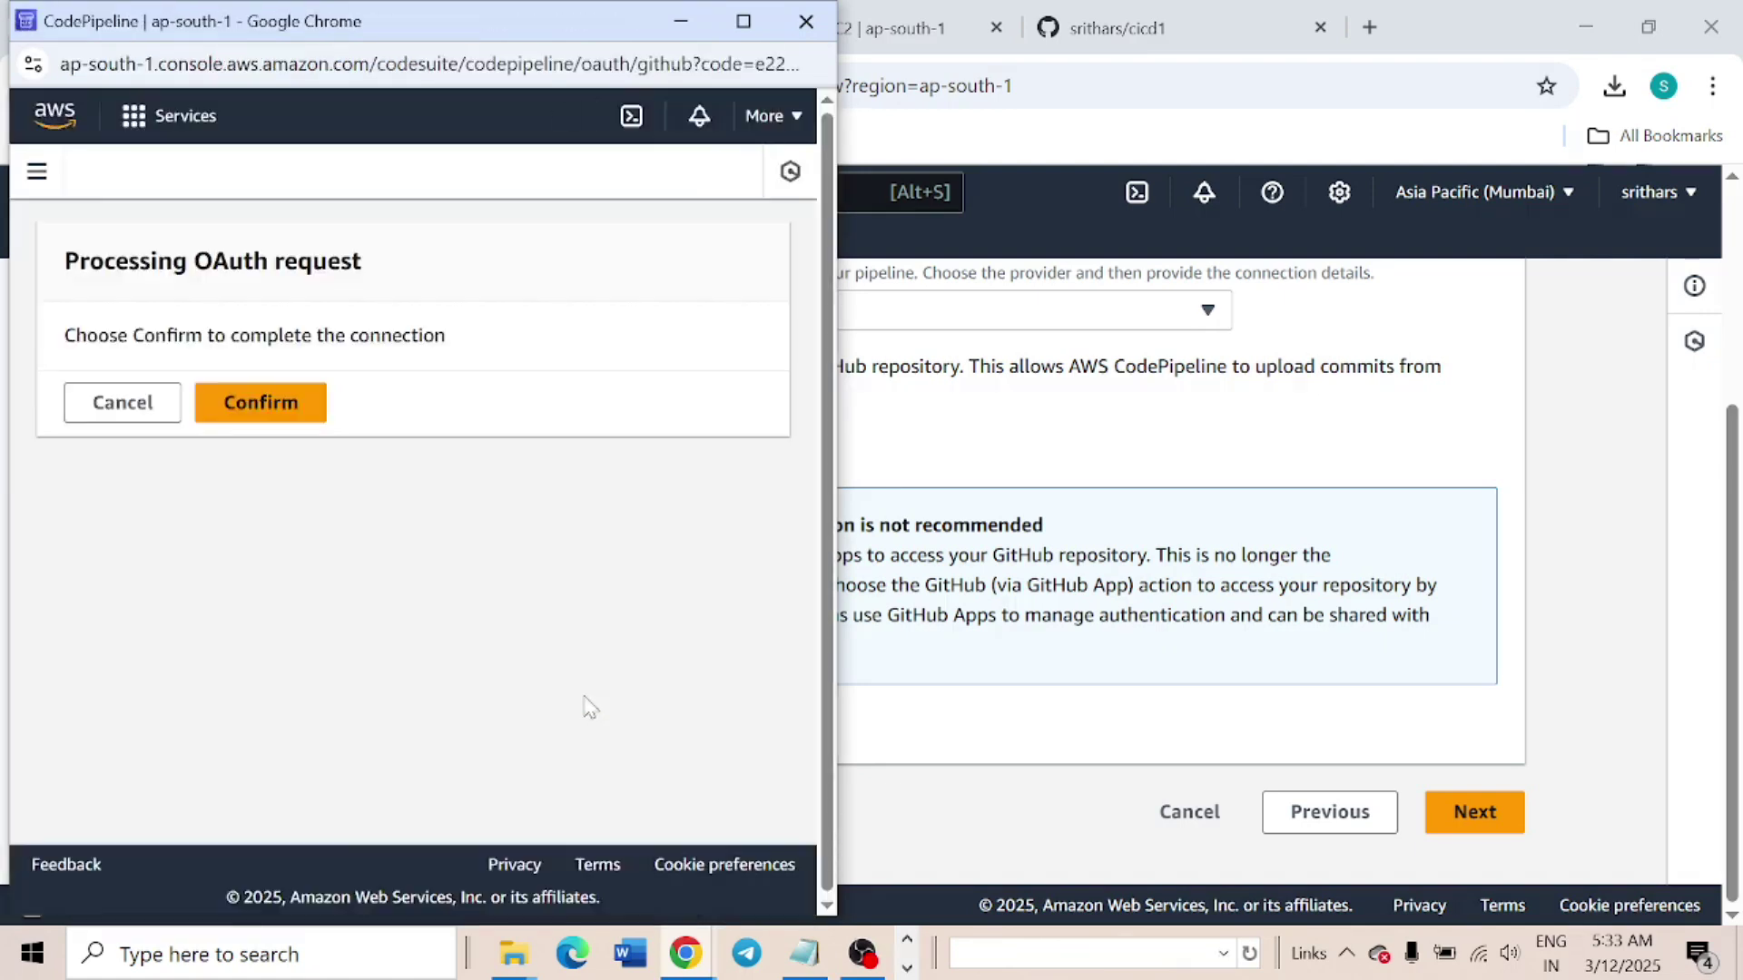
pyautogui.click(280, 408)
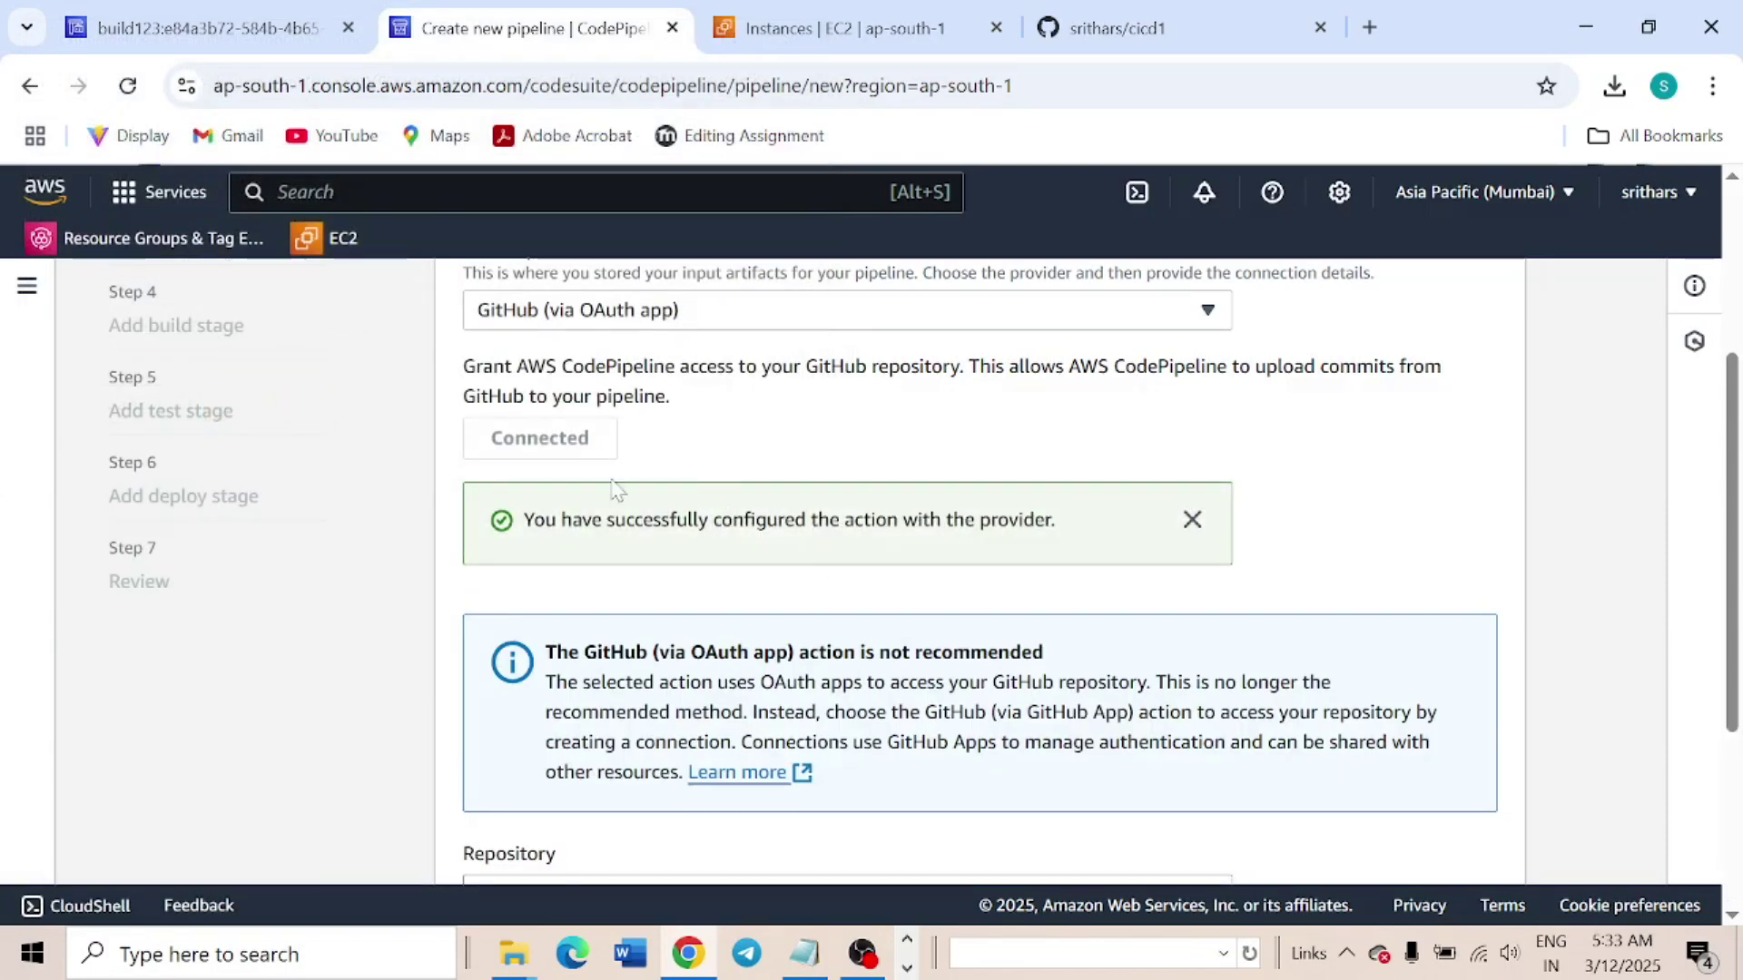
# Set the source to the cicd1 repository with the main branch and proceed to the build stage
pyautogui.scroll(-3, 826, 631)
pyautogui.click(581, 624)
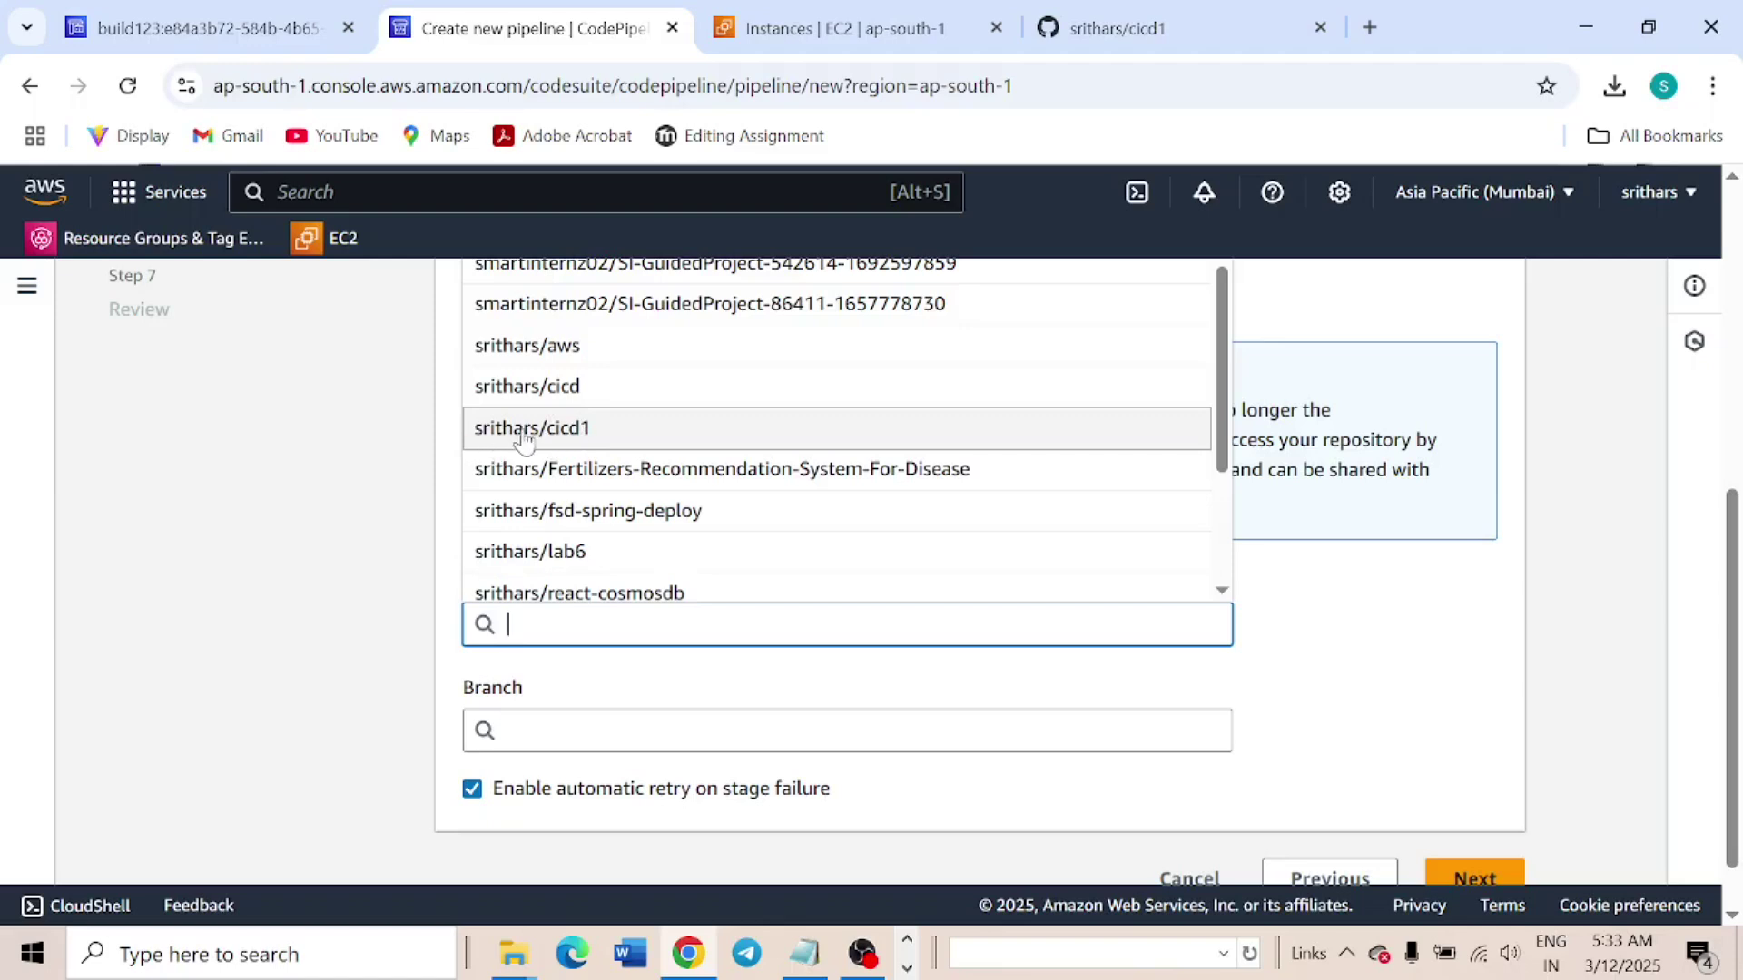
pyautogui.click(564, 438)
pyautogui.scroll(-1, 780, 676)
pyautogui.click(590, 667)
pyautogui.click(552, 707)
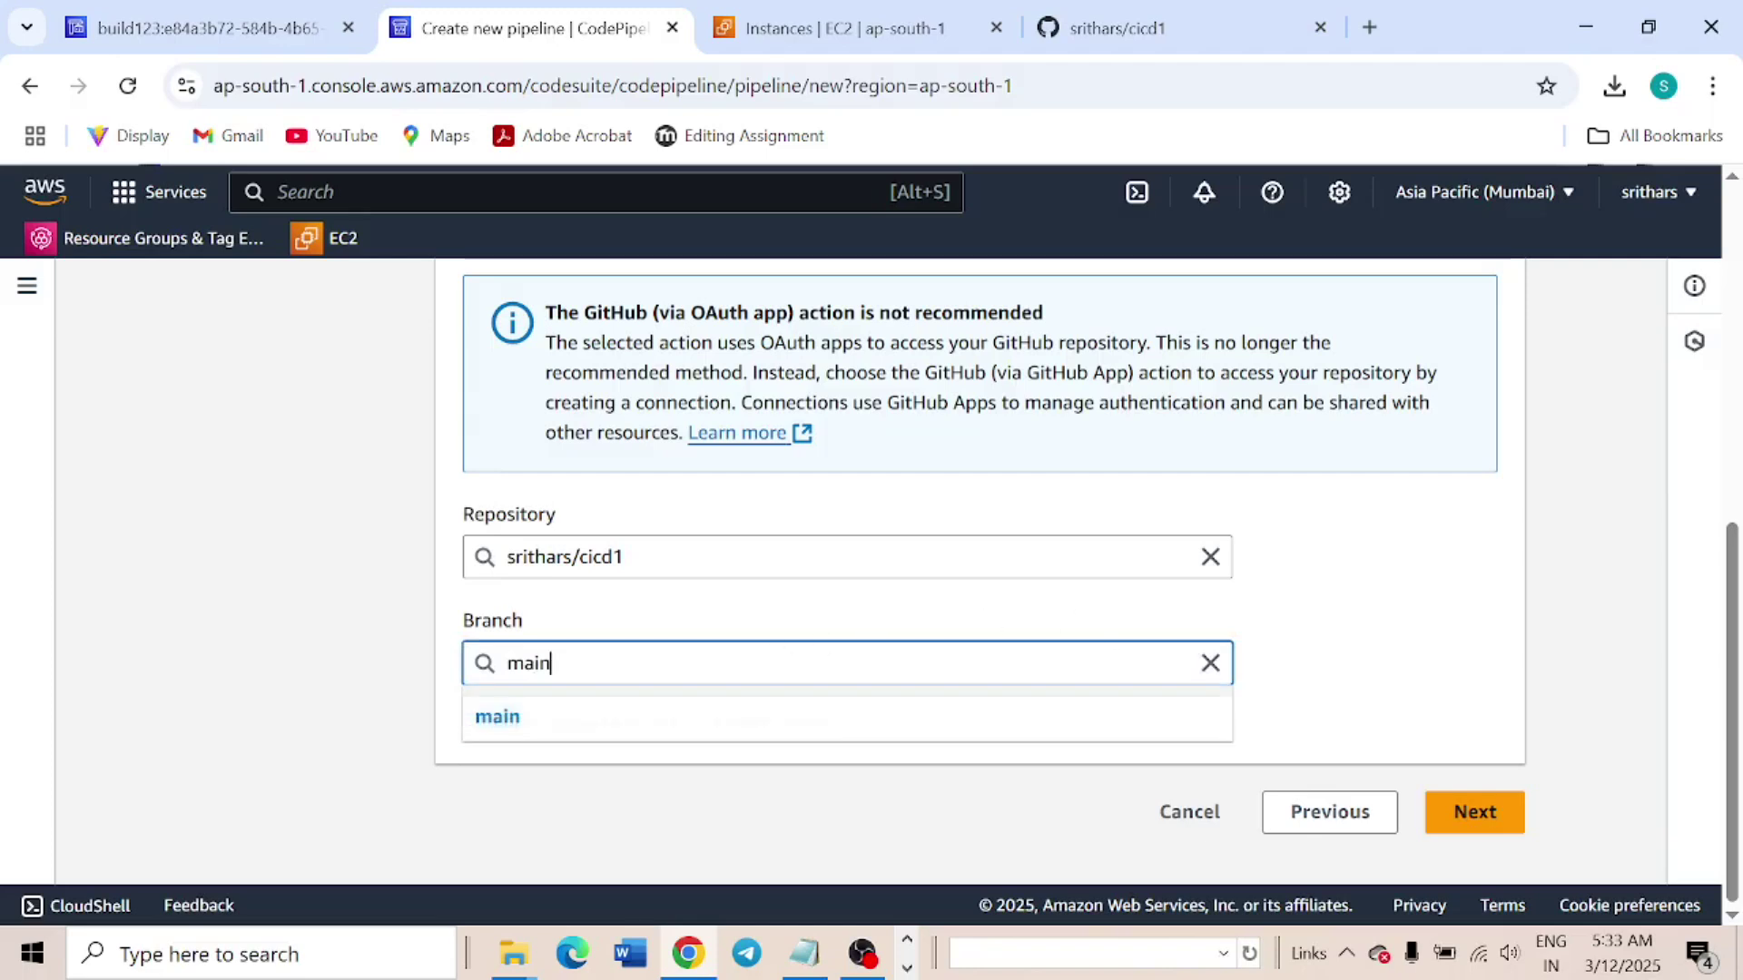
pyautogui.click(1325, 652)
pyautogui.click(1472, 813)
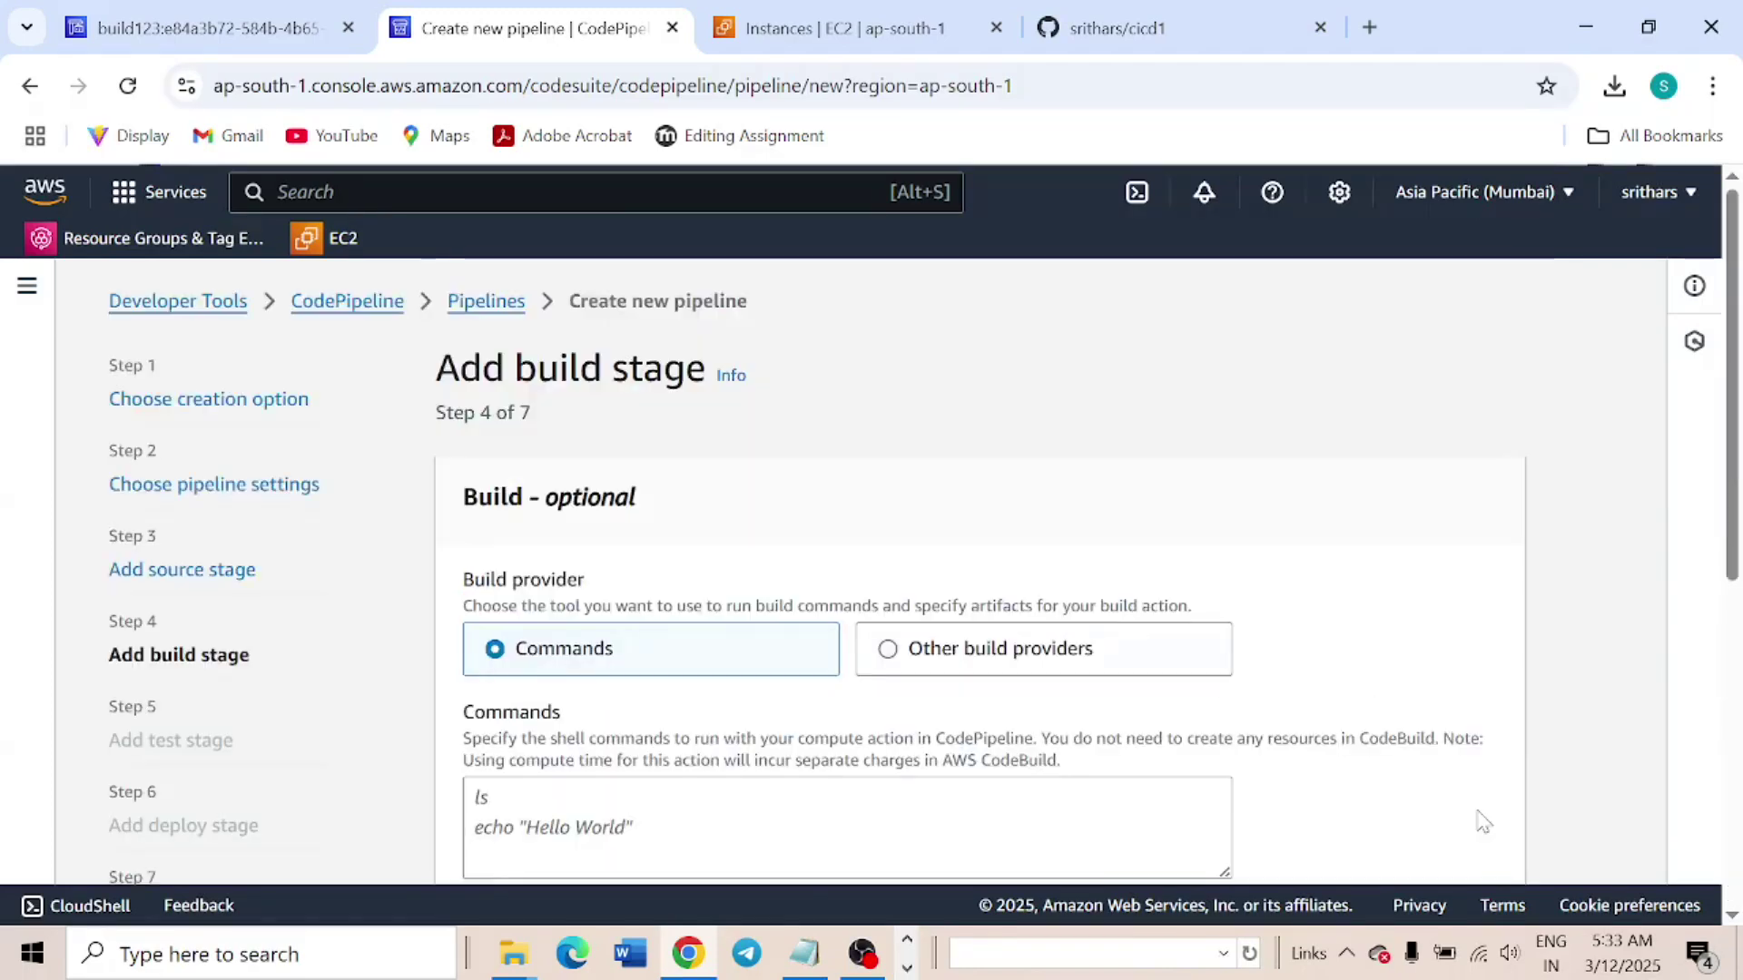
# Skip the optional build stage of the pipeline
pyautogui.scroll(-3, 1038, 611)
pyautogui.scroll(1, 226, 556)
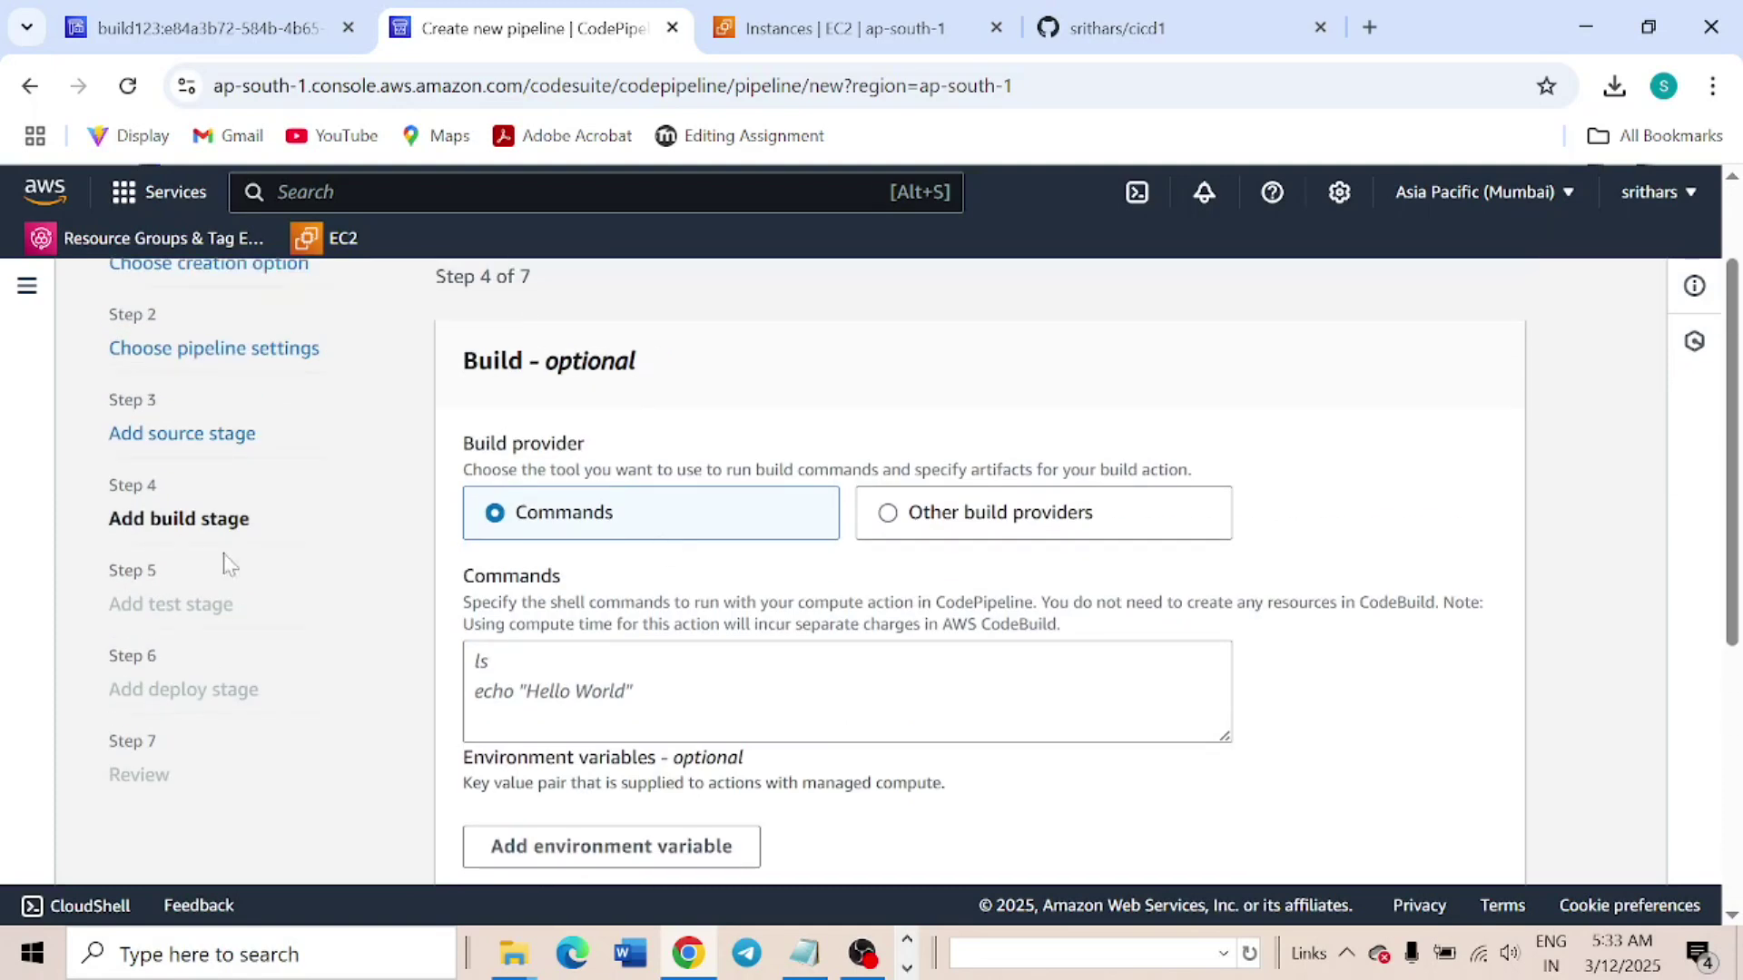
pyautogui.moveTo(120, 518); pyautogui.dragTo(291, 532)
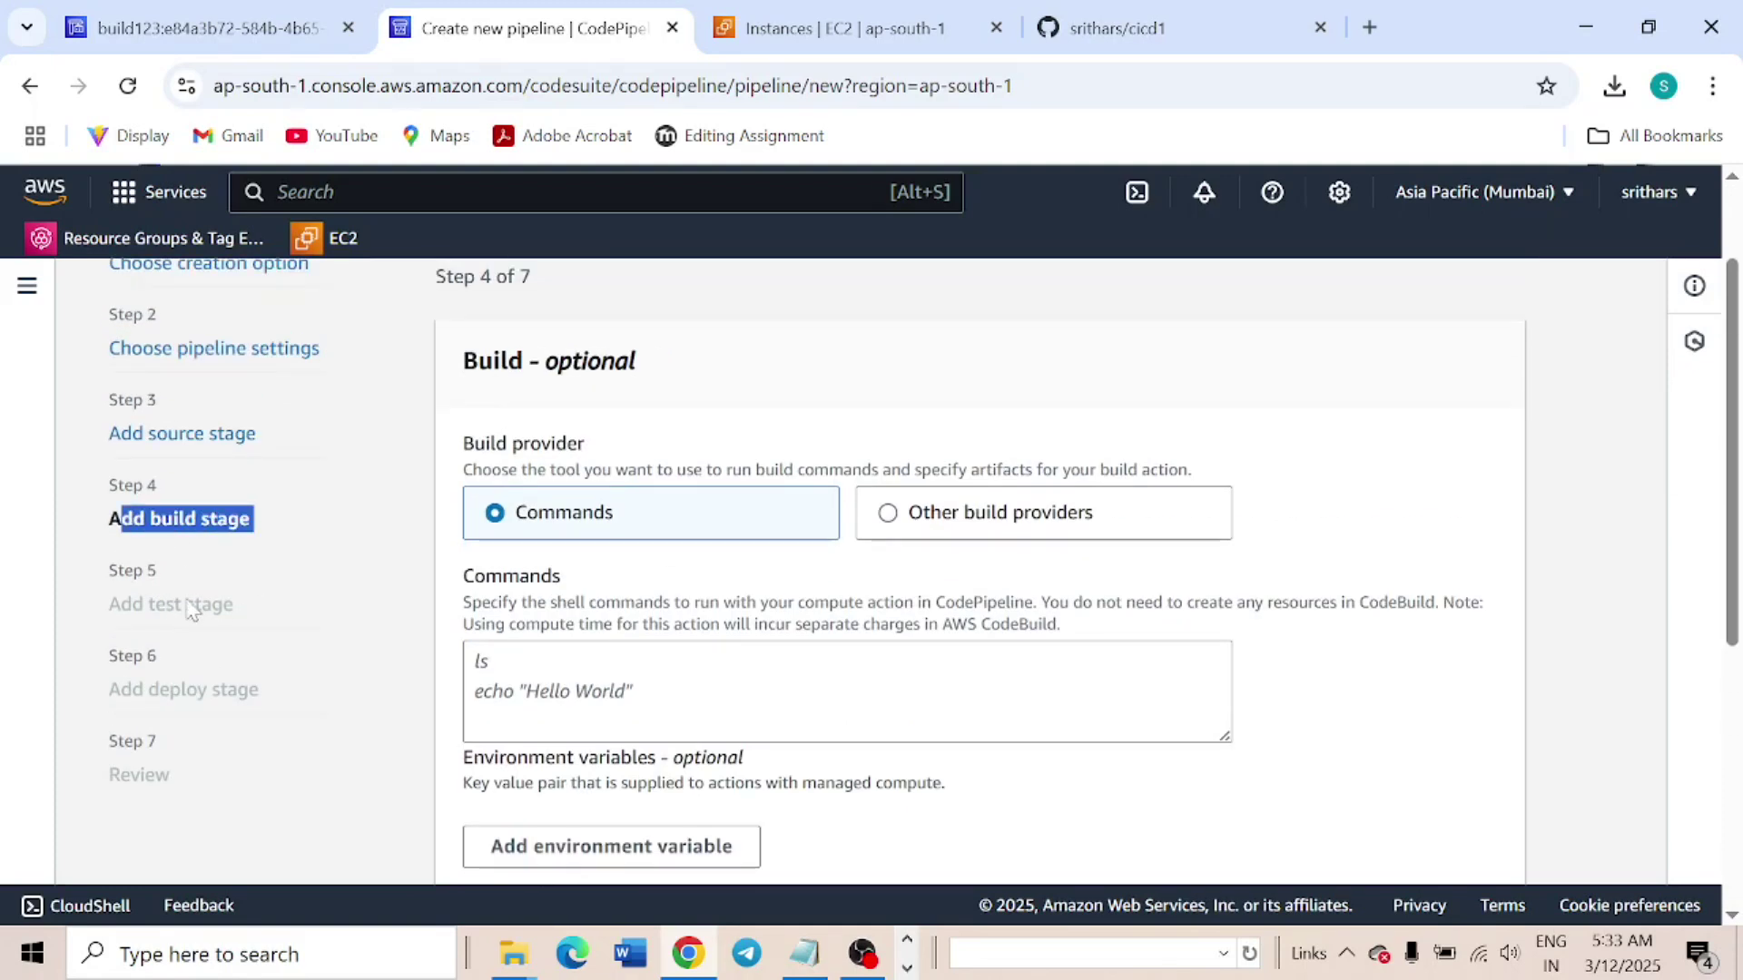
pyautogui.scroll(-5, 944, 544)
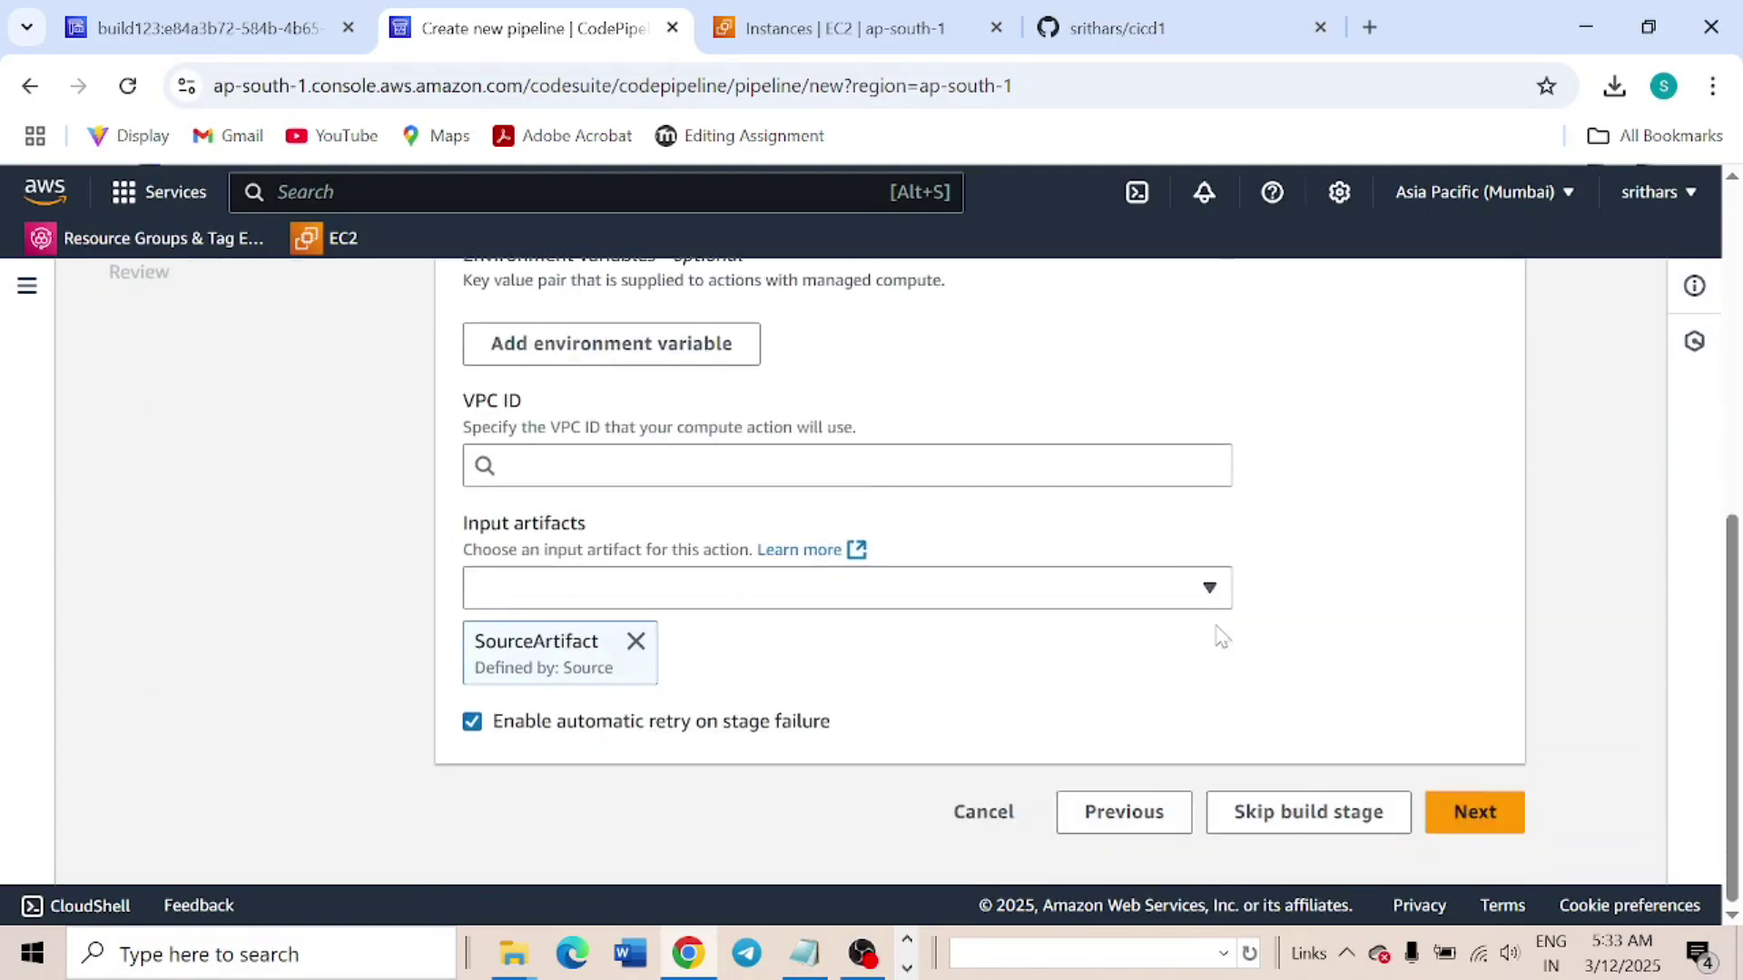
pyautogui.click(1311, 826)
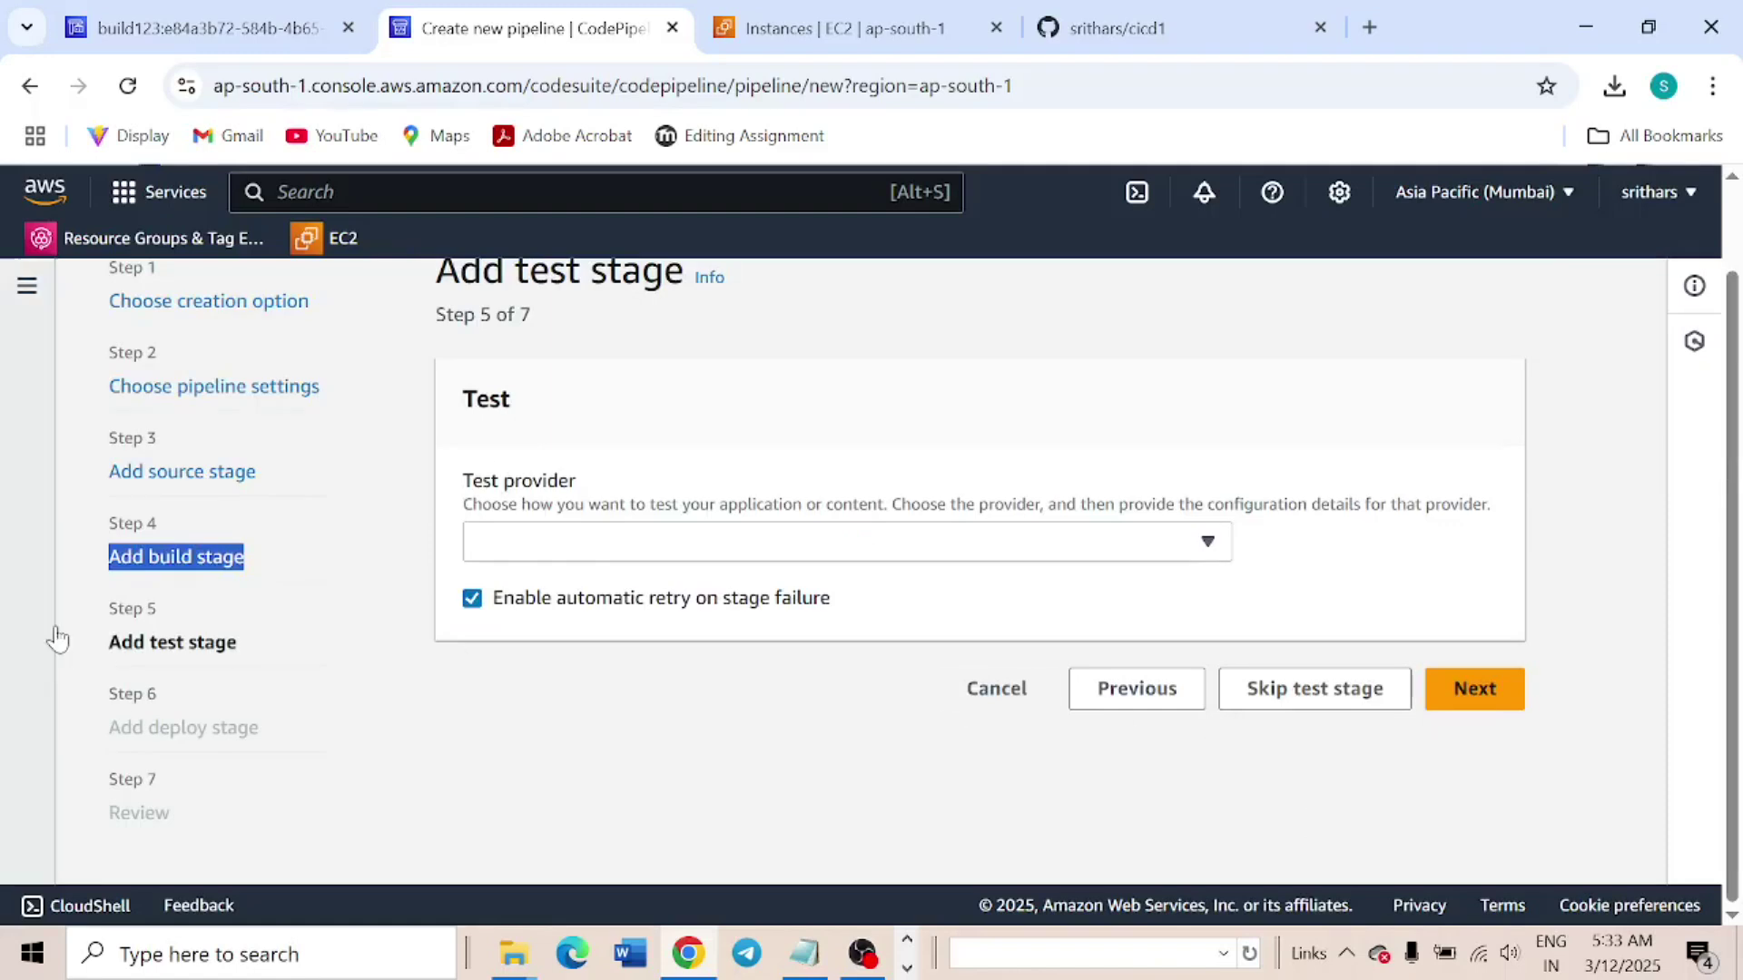
# Choose AWS CodeBuild as the test provider, keeping SourceArtifact as the input artifact
pyautogui.click(508, 626)
pyautogui.click(551, 547)
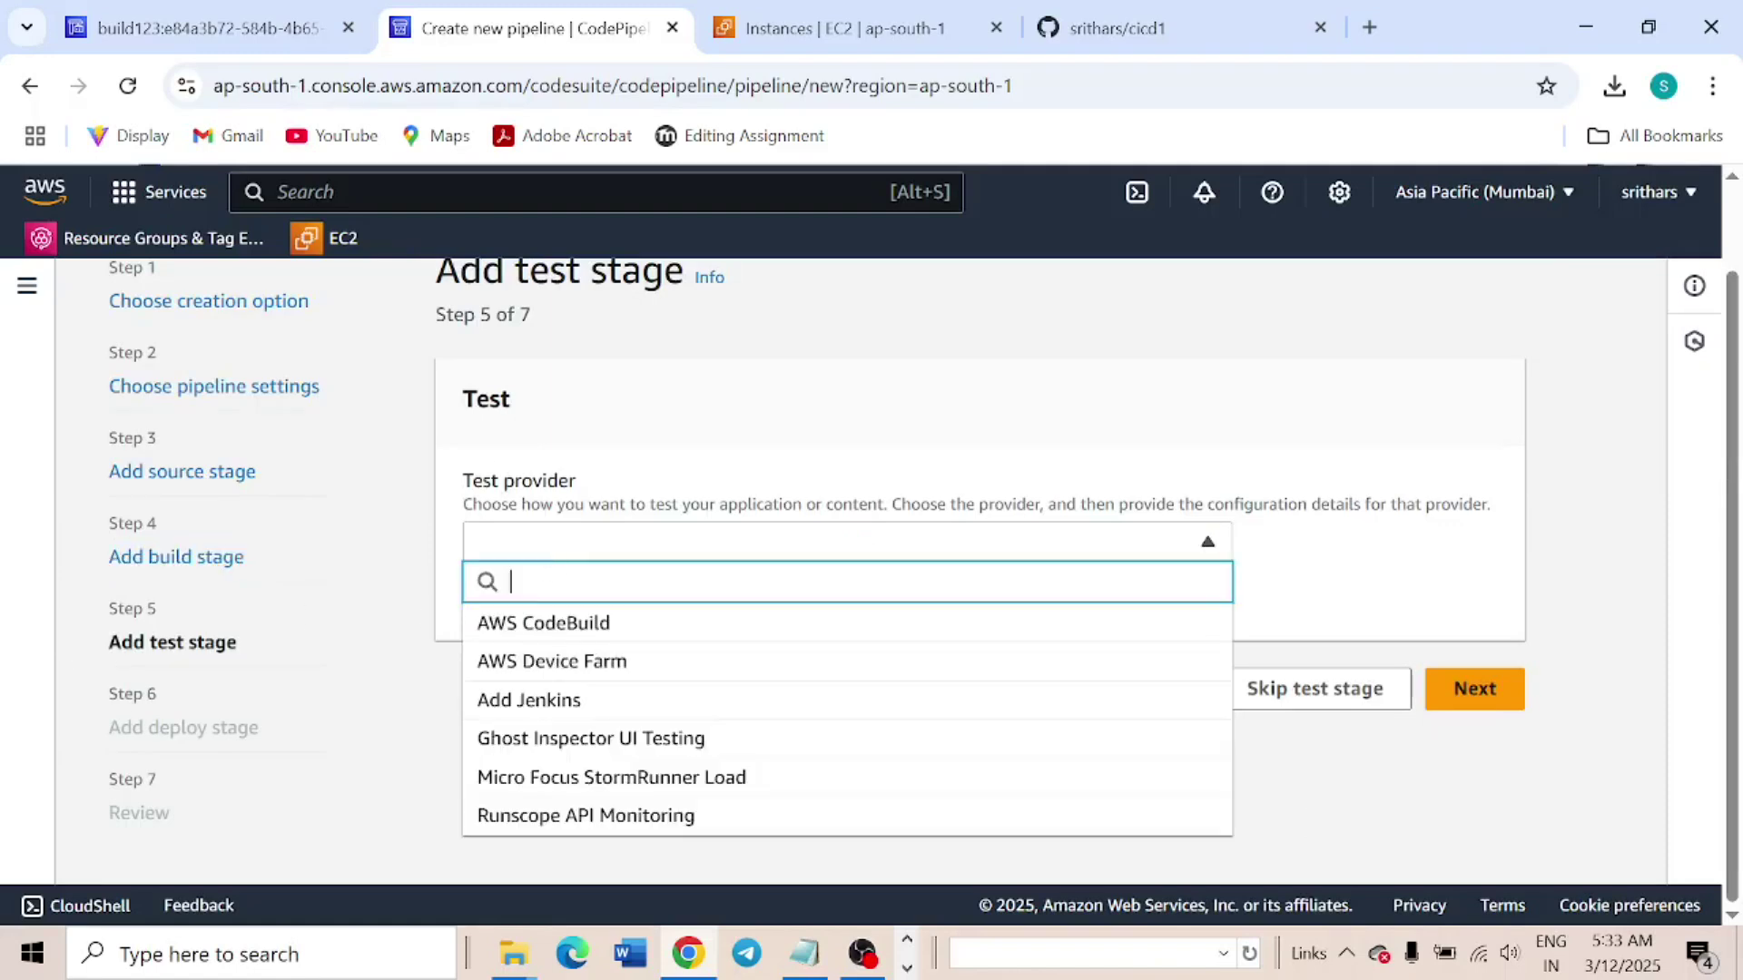
pyautogui.click(571, 626)
pyautogui.scroll(-2, 544, 615)
pyautogui.click(545, 625)
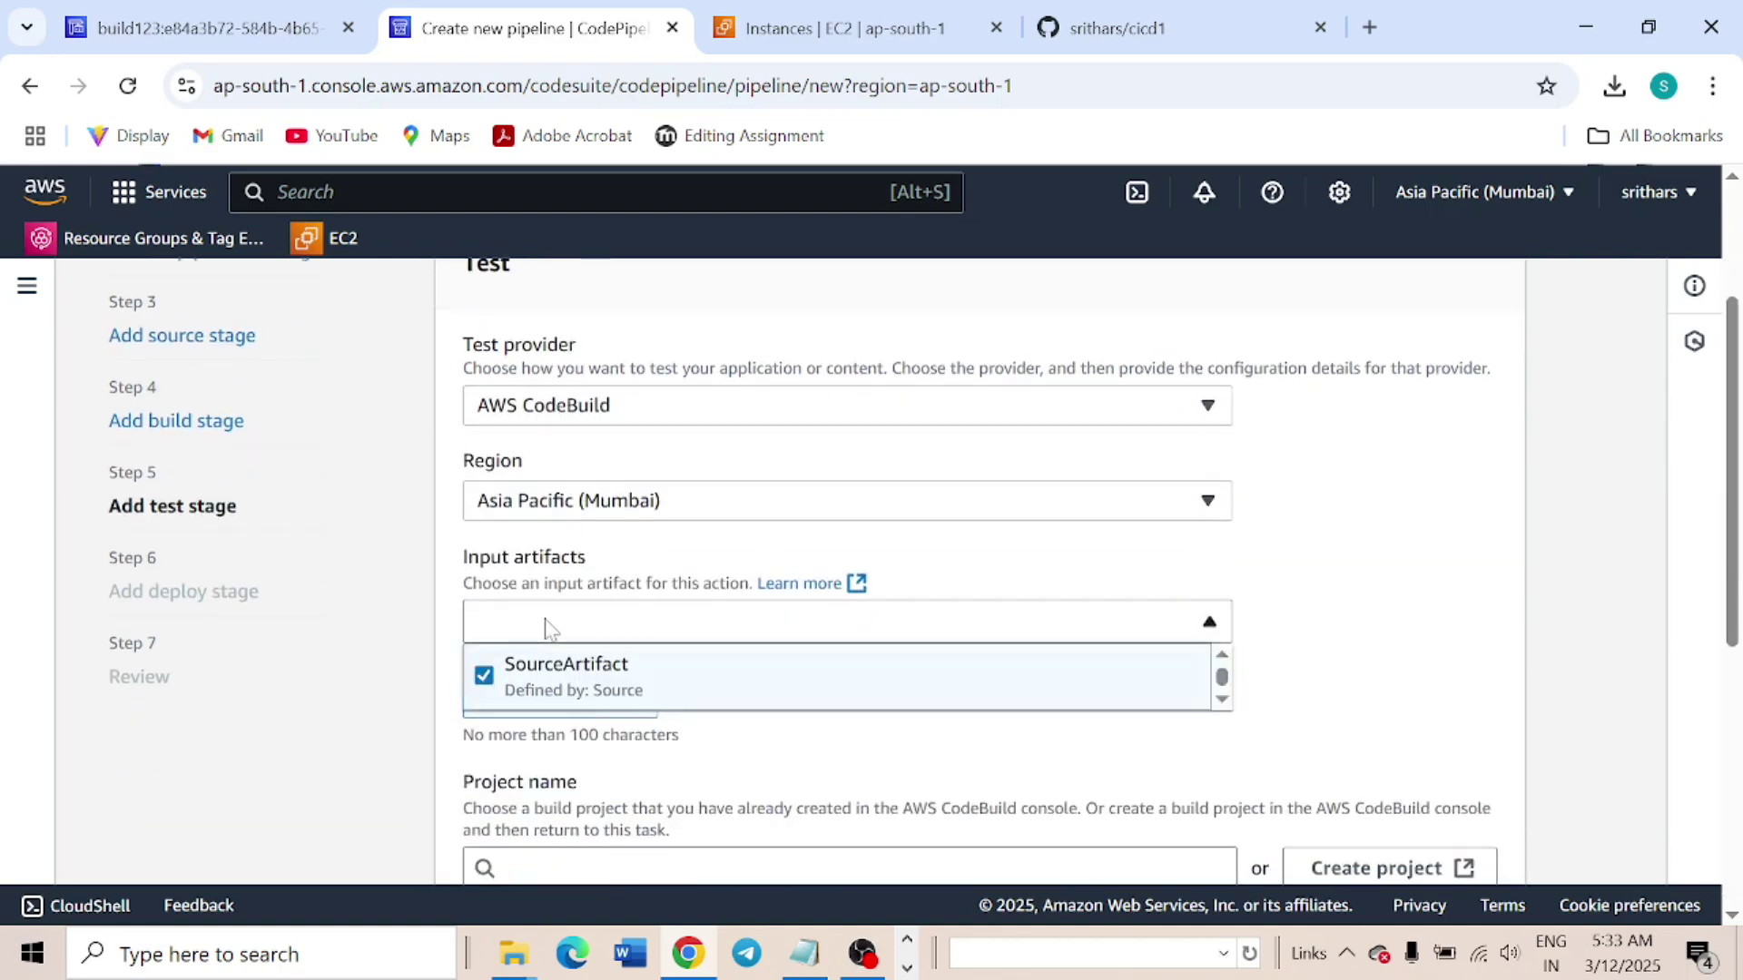
pyautogui.click(1335, 585)
pyautogui.scroll(-5, 1066, 533)
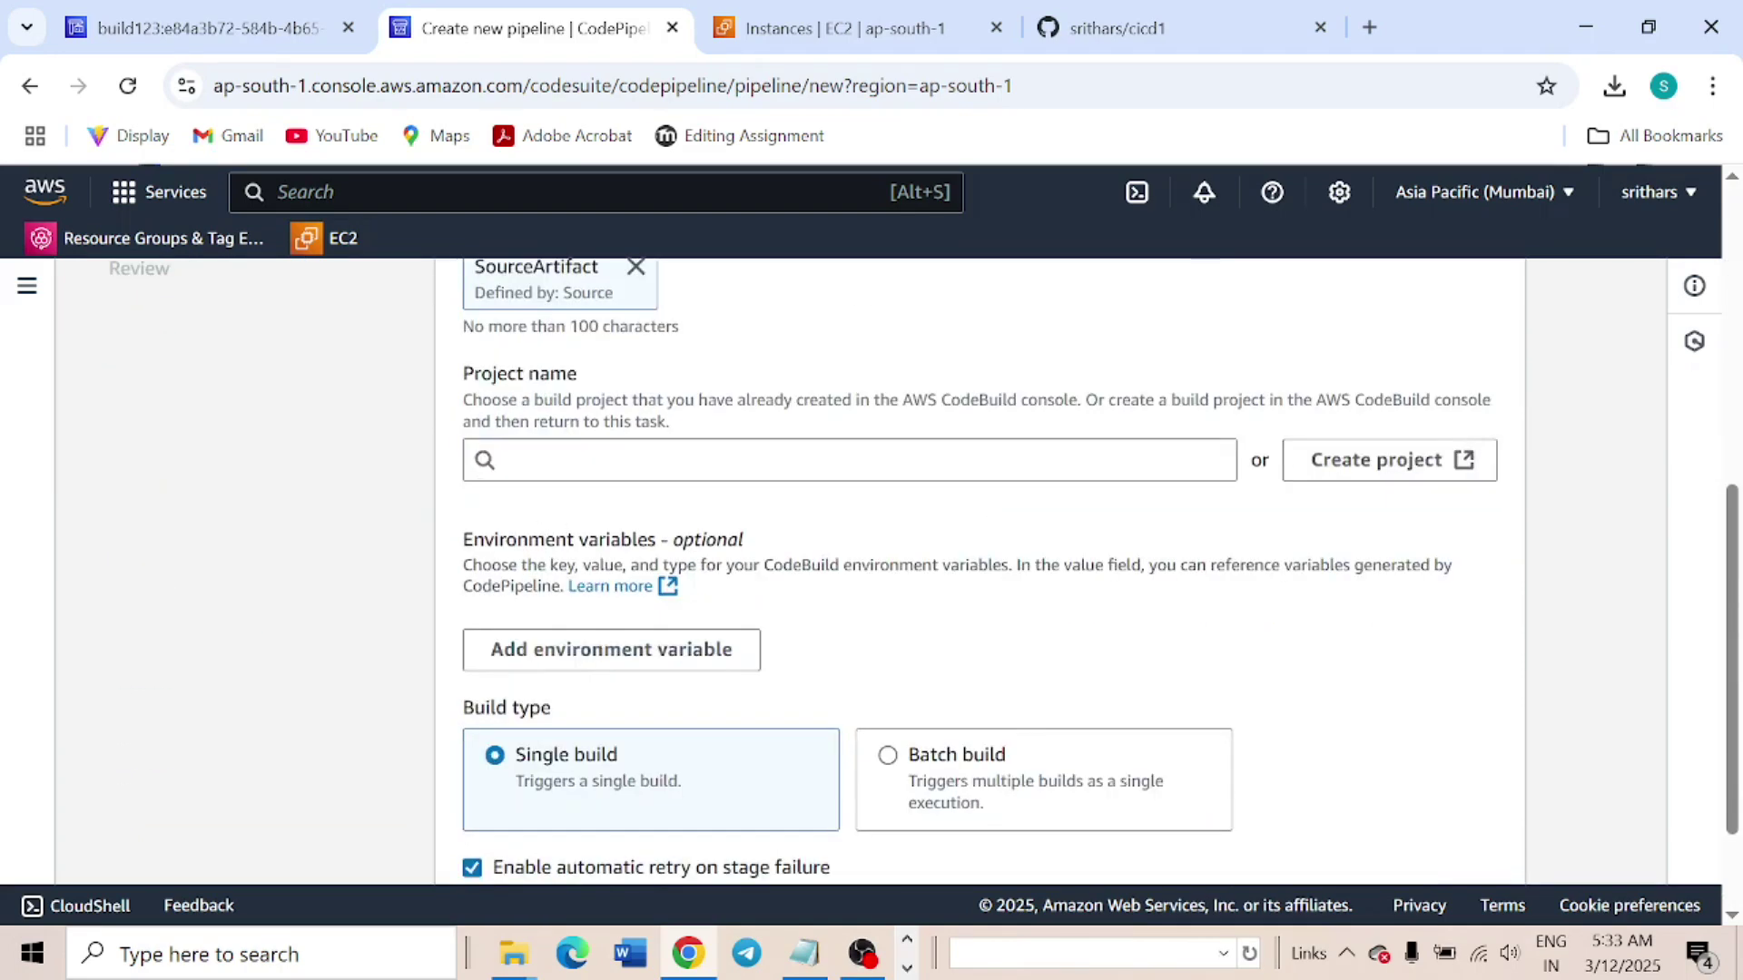
# Assign the build123 project to the test stage with the Single build type and proceed to the deploy stage
pyautogui.click(544, 460)
pyautogui.click(545, 505)
pyautogui.scroll(-2, 714, 538)
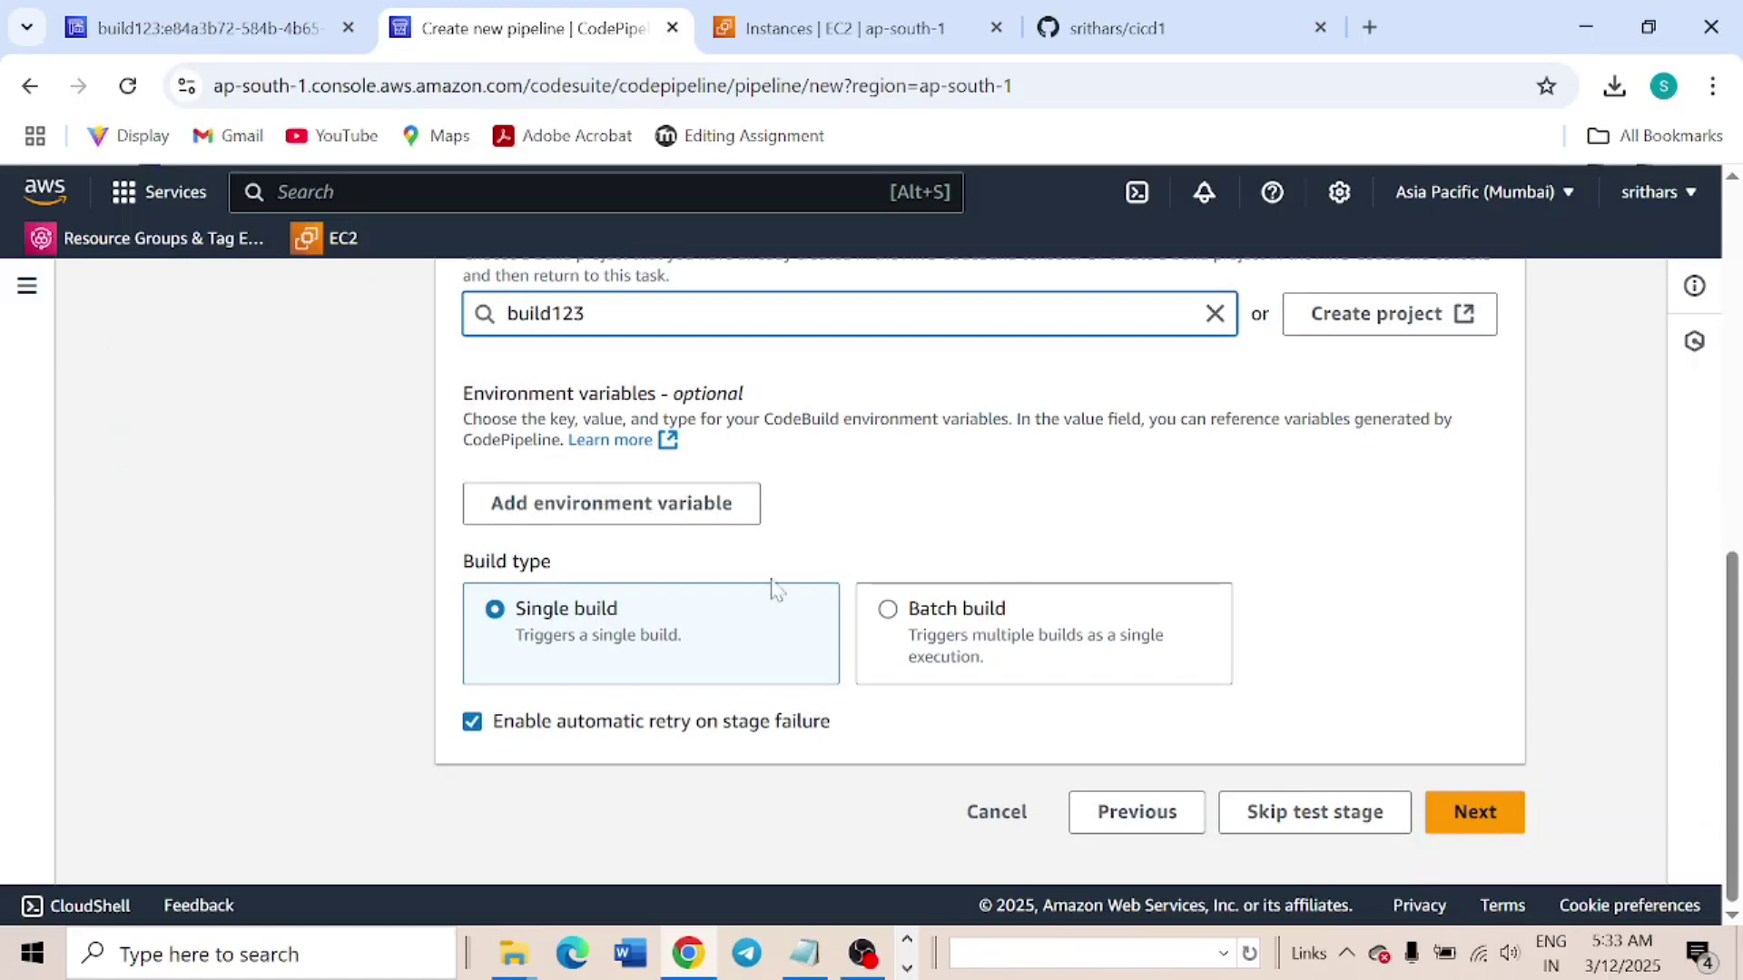
pyautogui.click(456, 577)
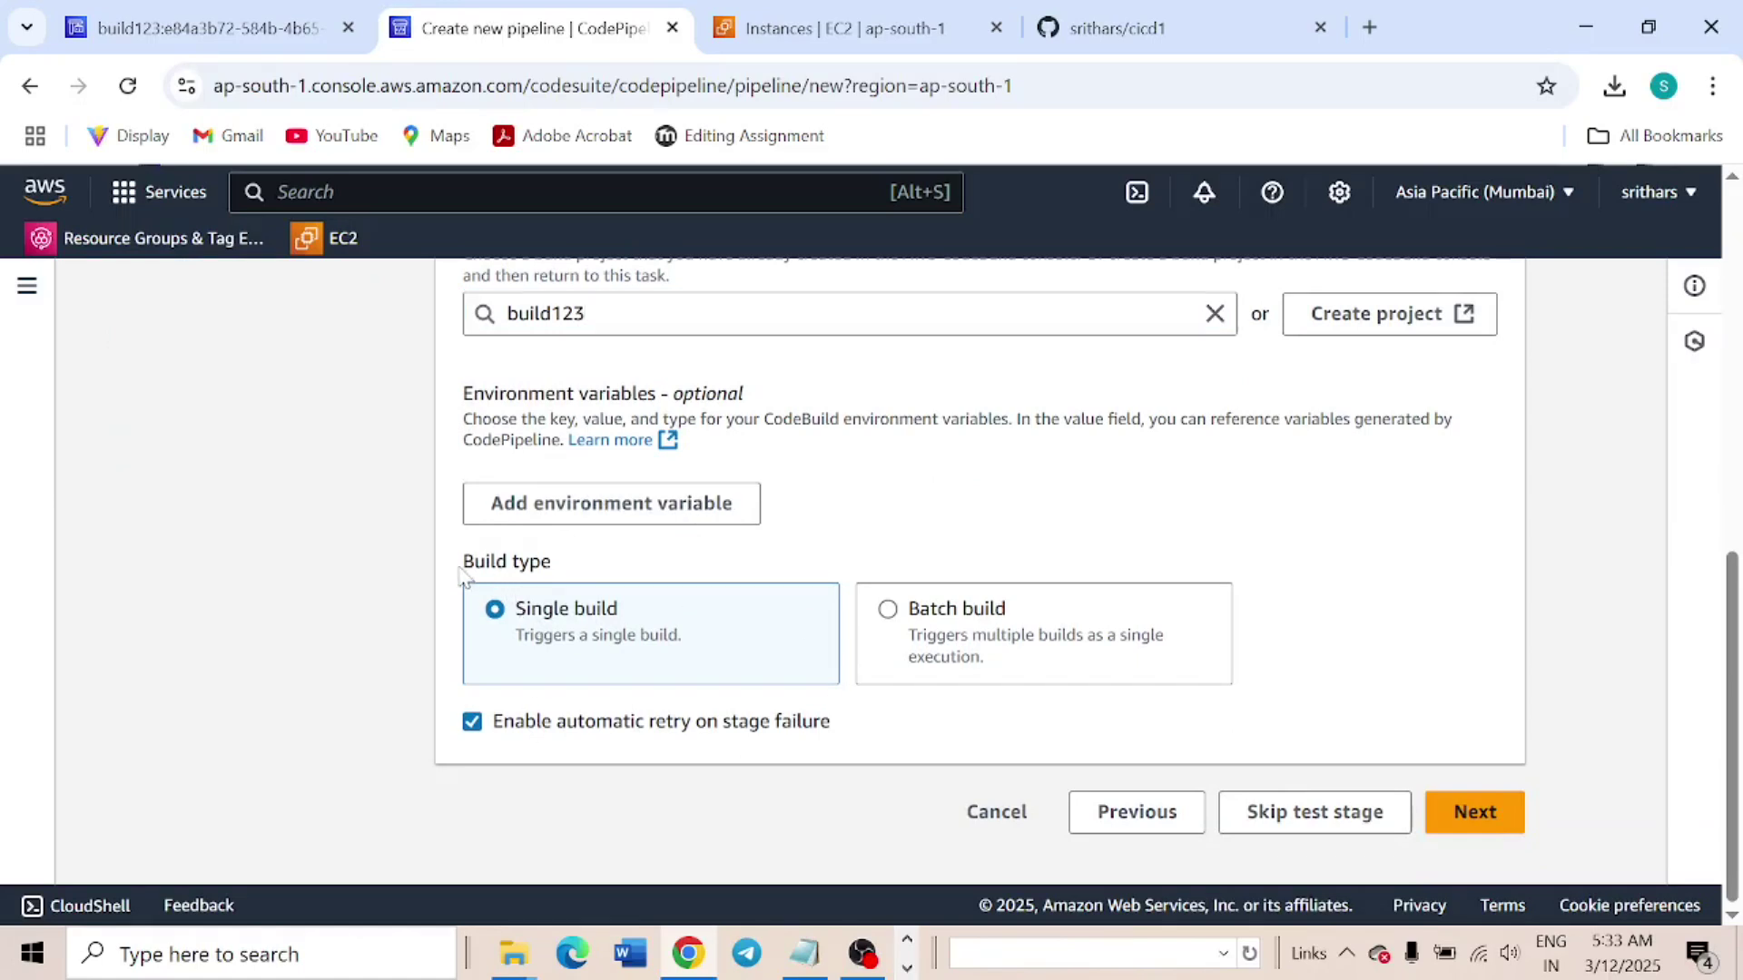
pyautogui.moveTo(456, 576); pyautogui.dragTo(586, 604)
pyautogui.click(1479, 822)
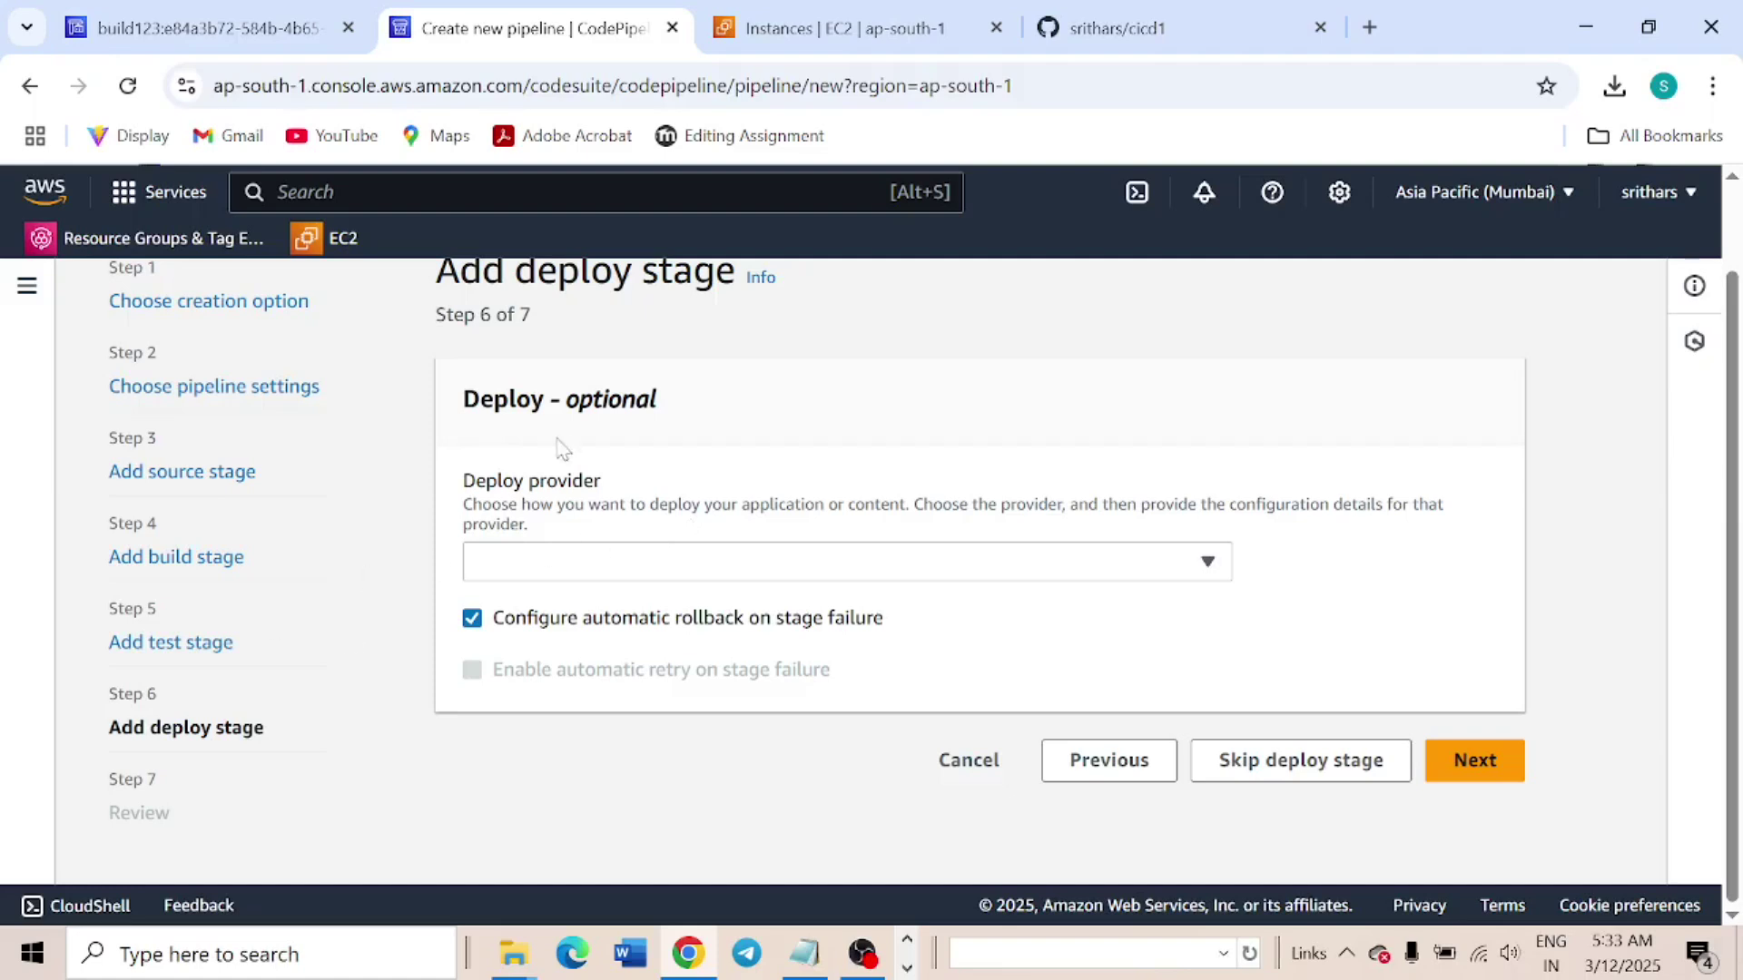
# Choose AWS CodeDeploy as the deploy provider for the pipeline's deploy stage
pyautogui.click(589, 570)
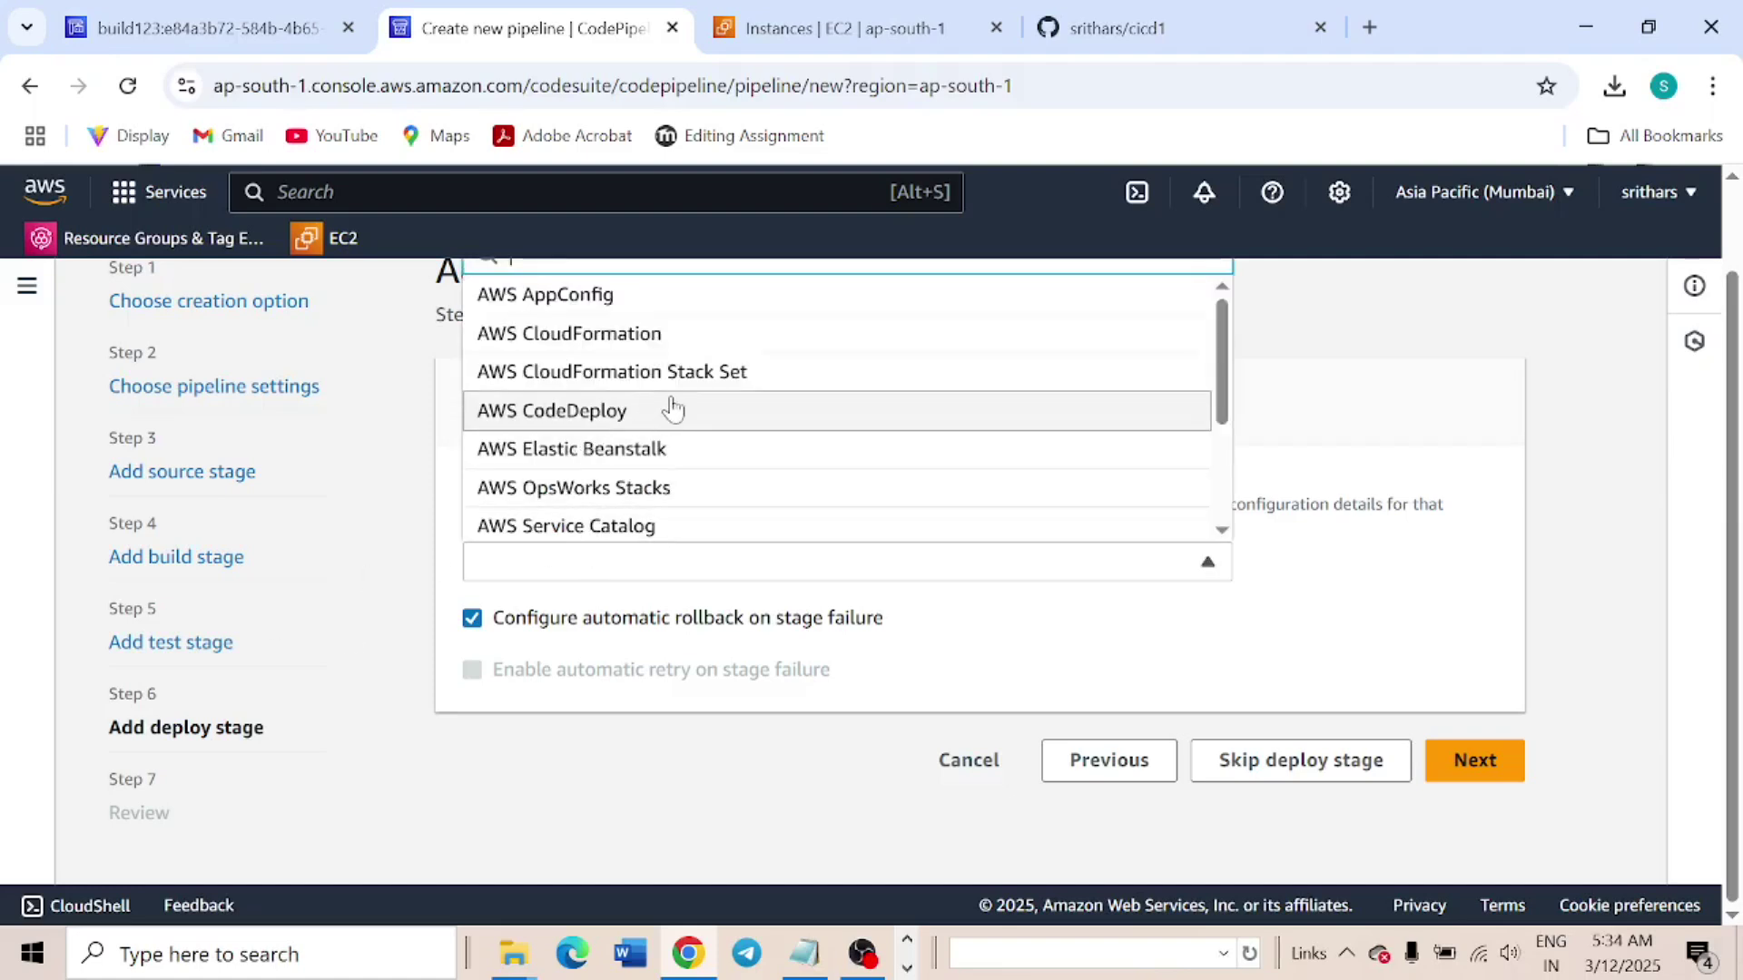
pyautogui.scroll(-2, 640, 444)
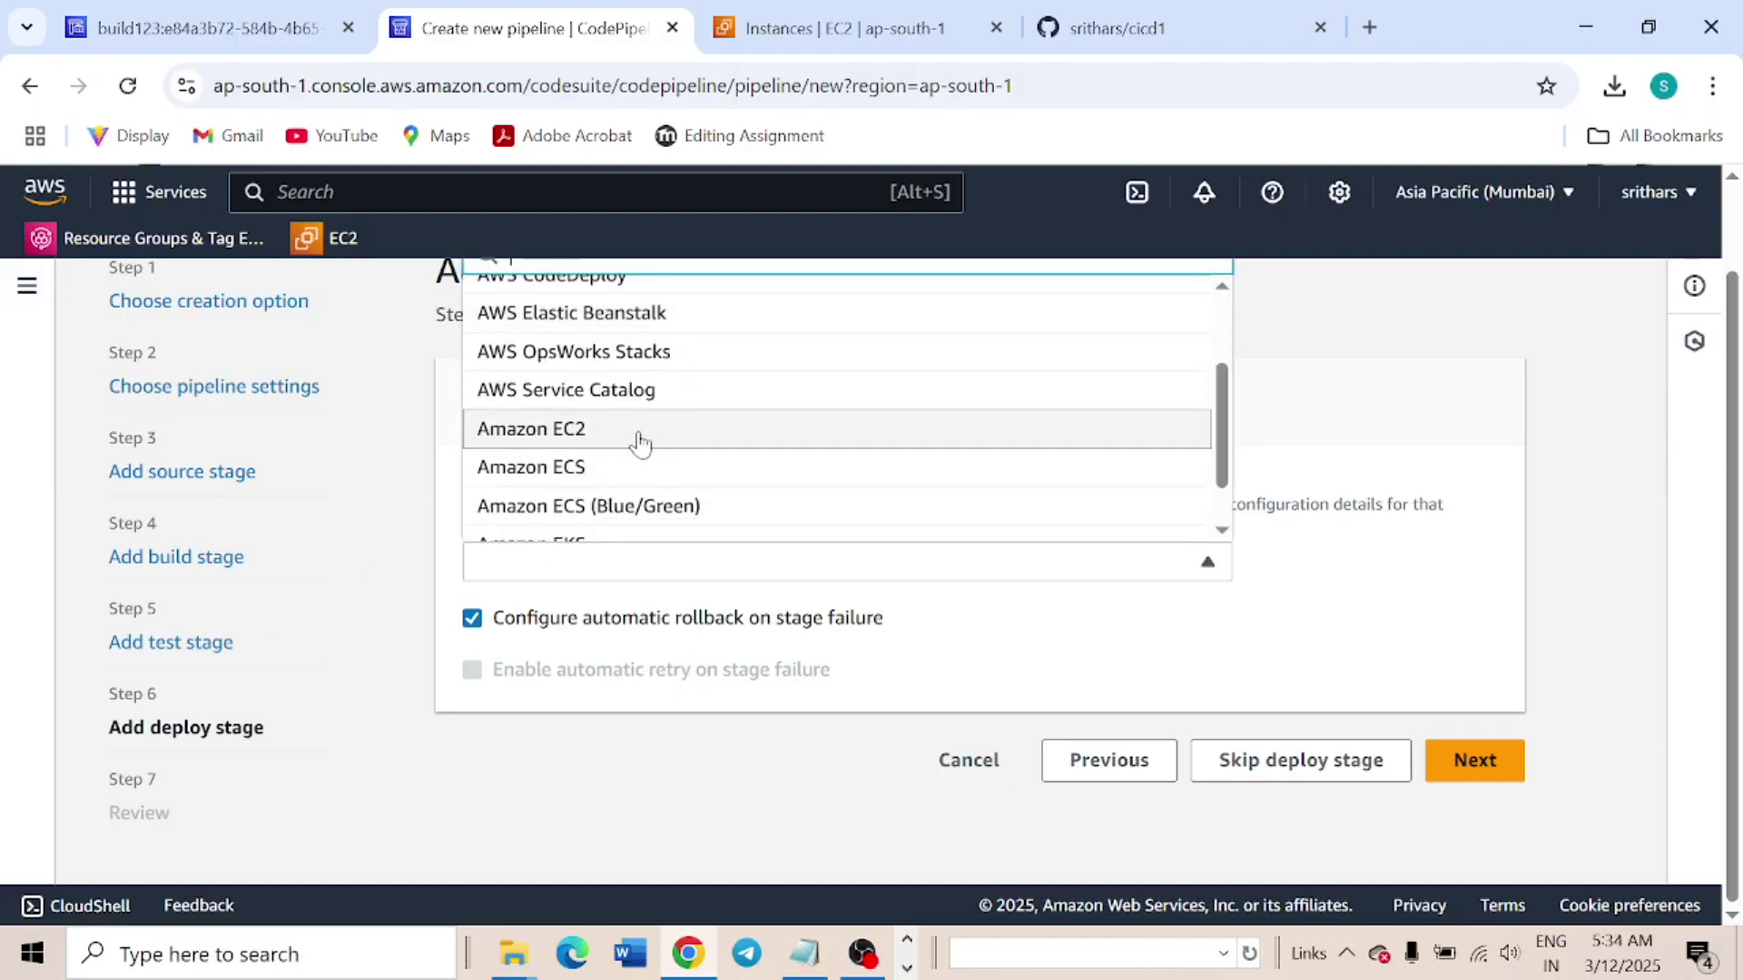
pyautogui.scroll(2, 603, 467)
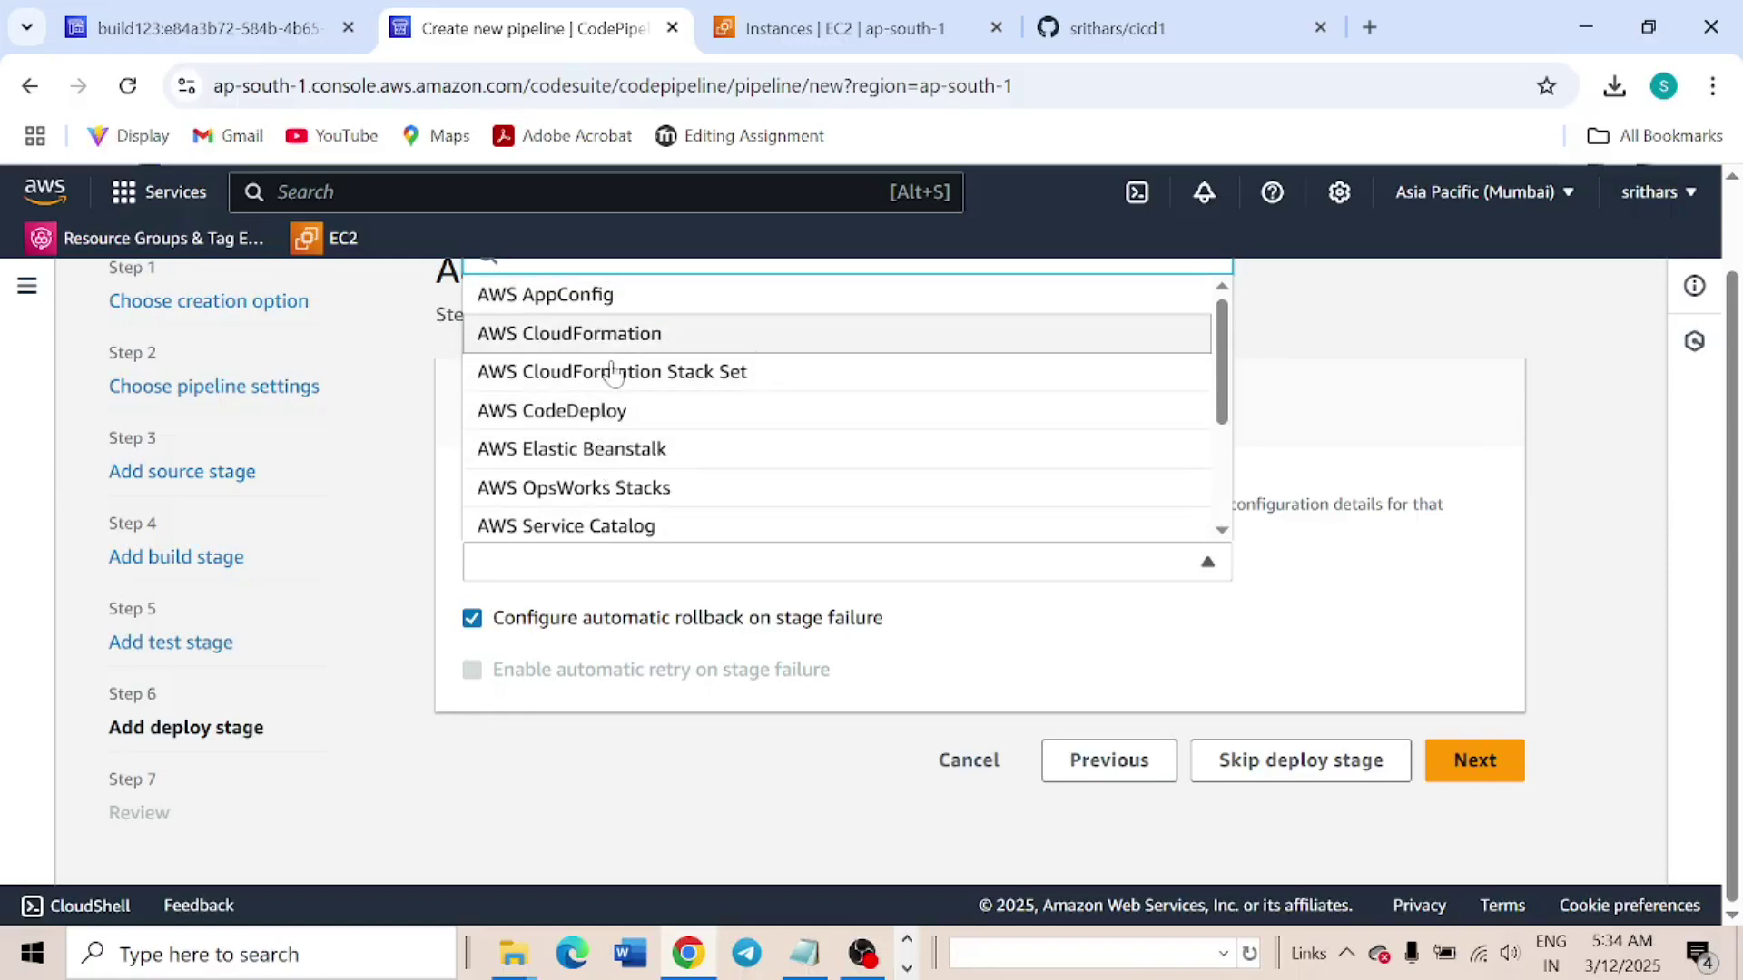
pyautogui.click(599, 411)
pyautogui.scroll(-3, 747, 581)
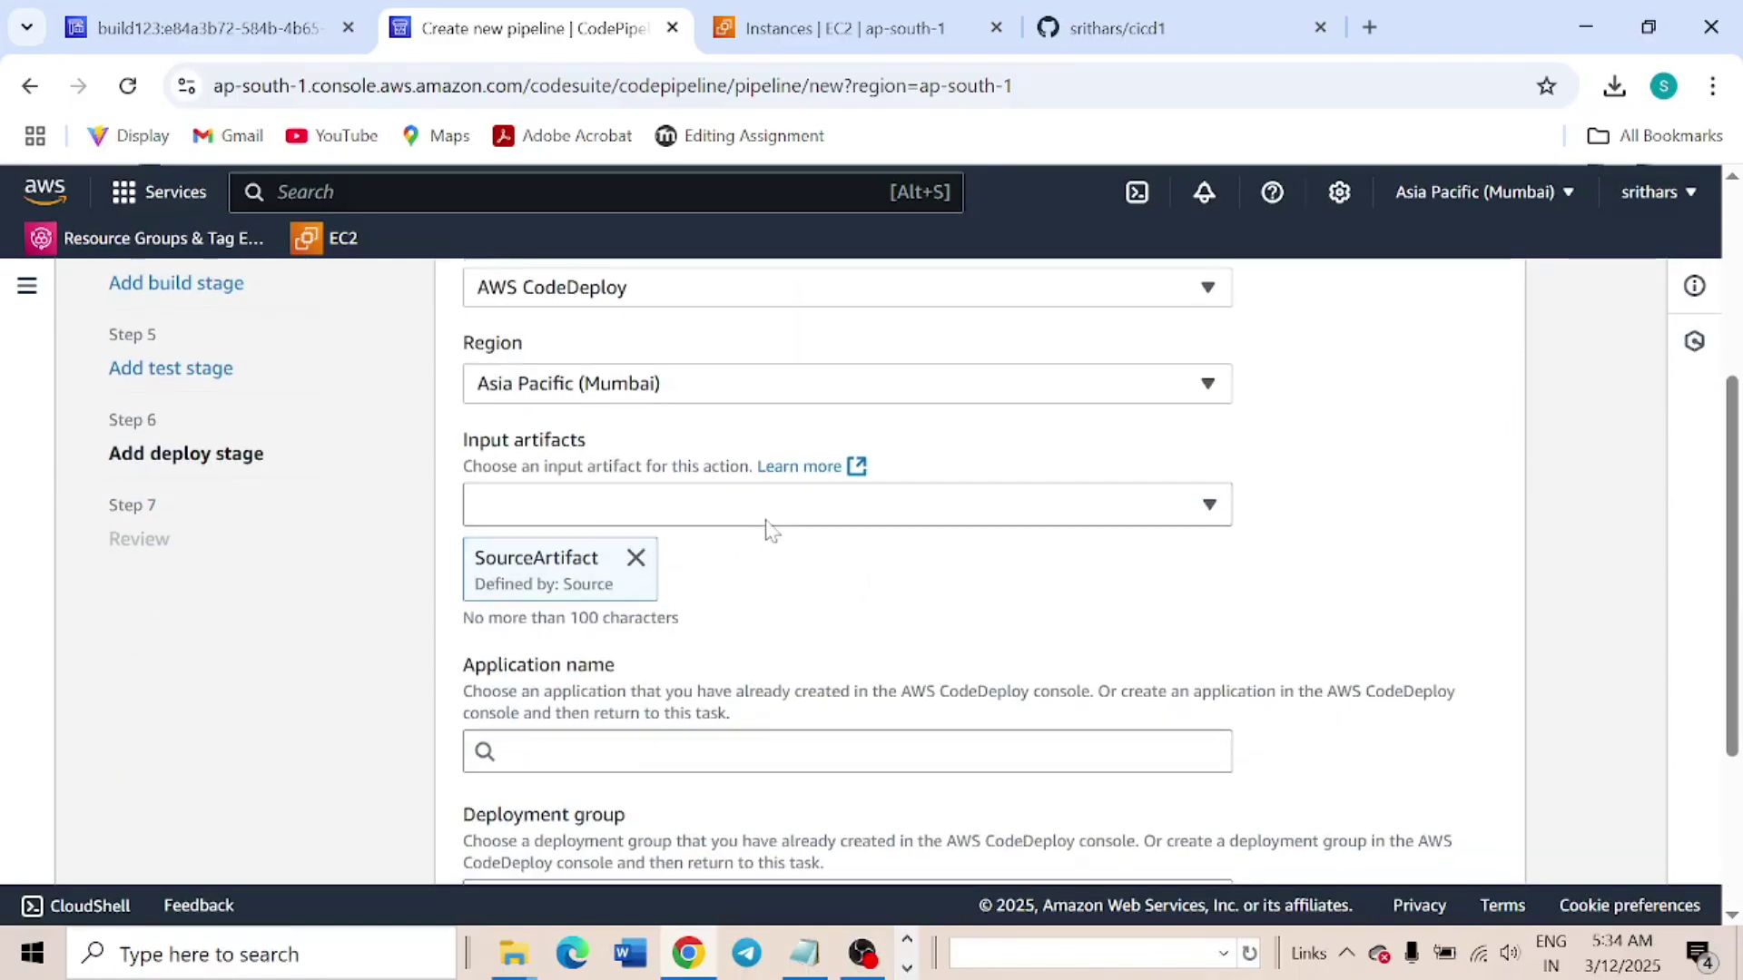
# Set the deploy stage's application to deploy123 and its deployment group to deploy_group123, and proceed to the review
pyautogui.scroll(-3, 742, 533)
pyautogui.click(586, 468)
pyautogui.click(572, 504)
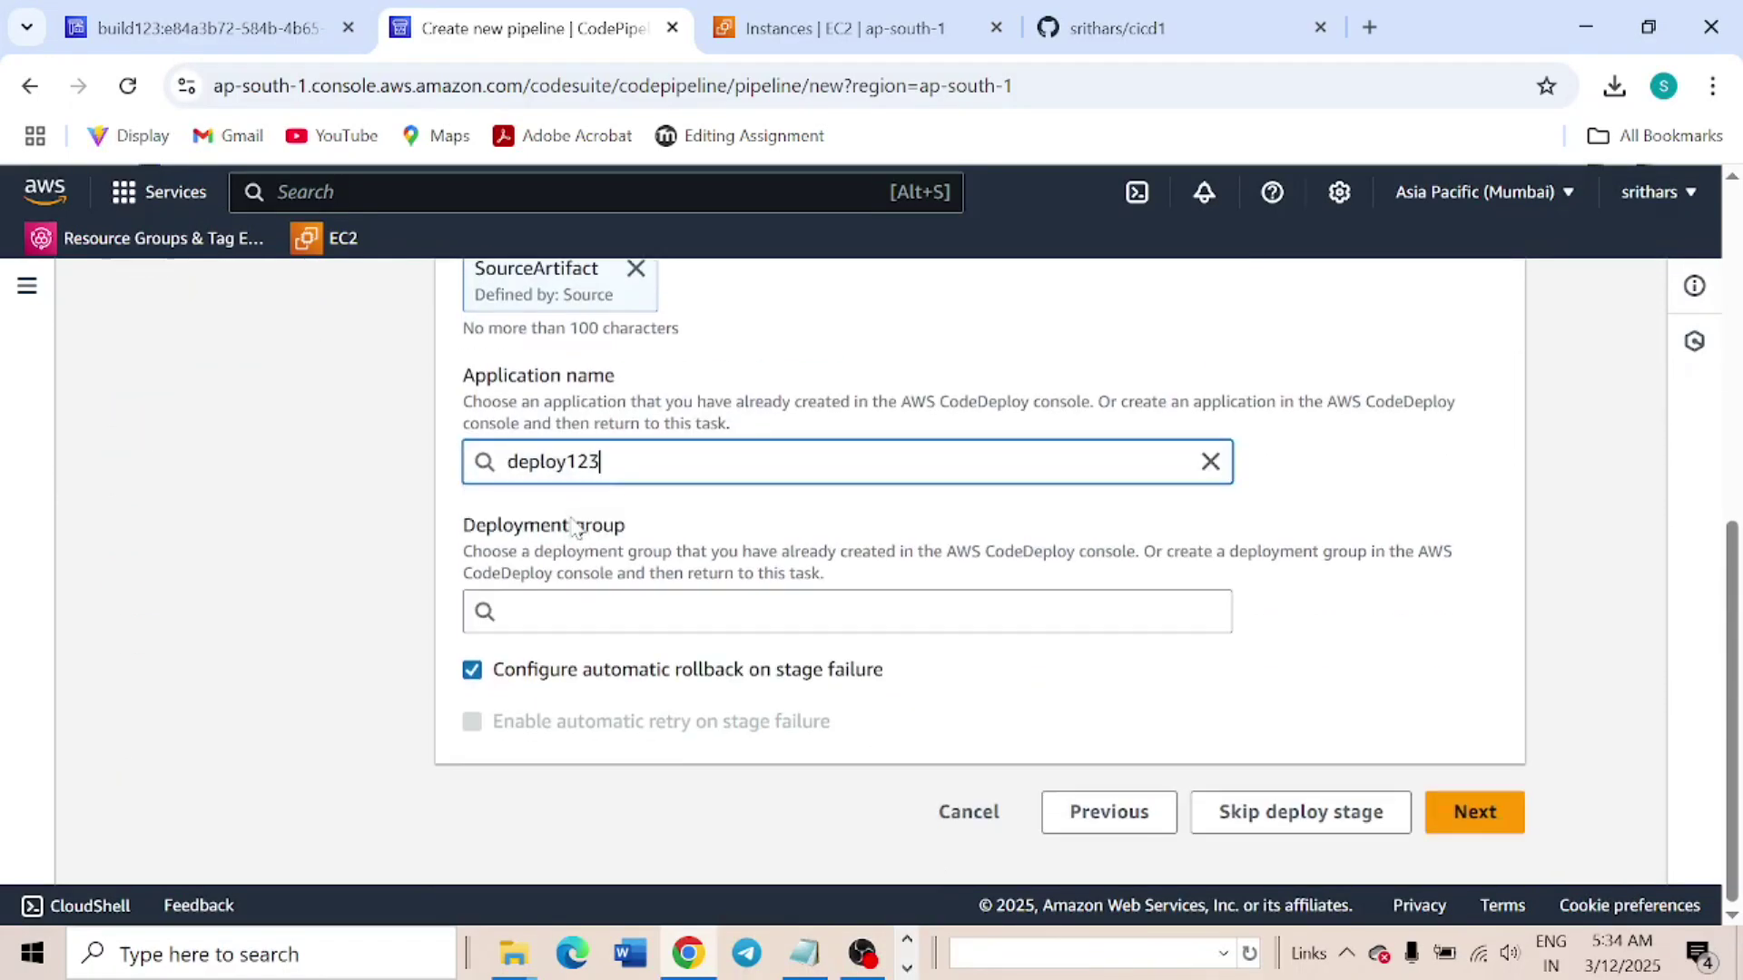
pyautogui.click(635, 611)
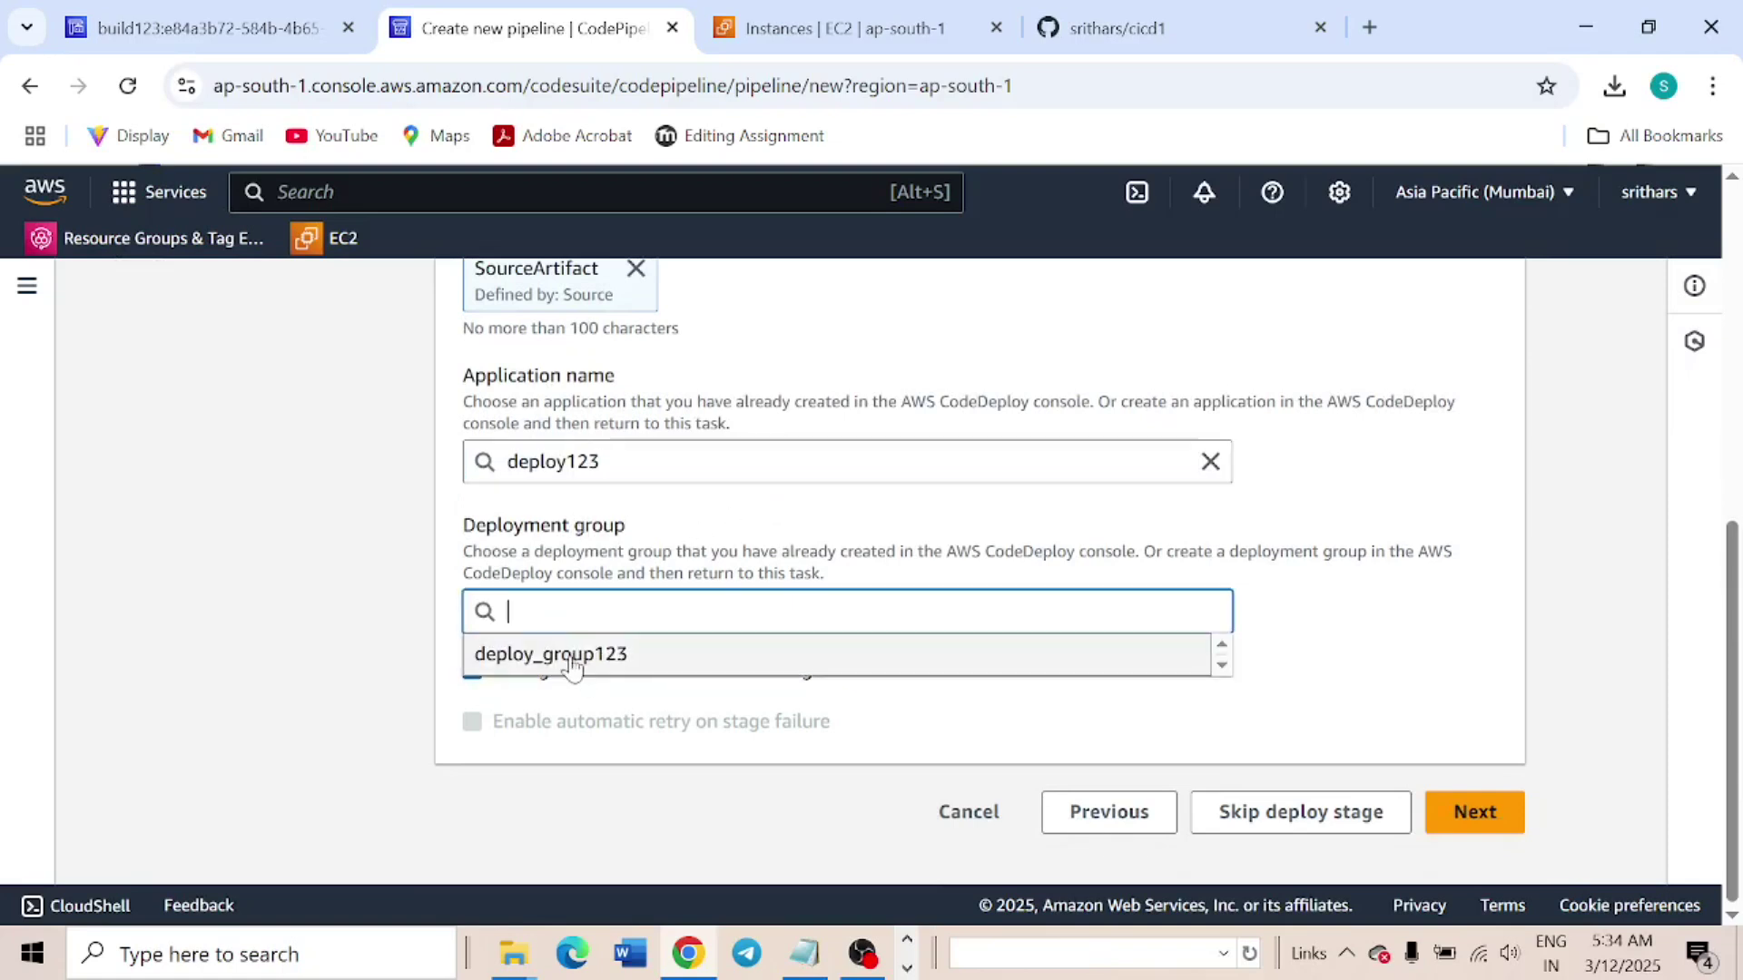
pyautogui.click(572, 655)
pyautogui.click(1475, 811)
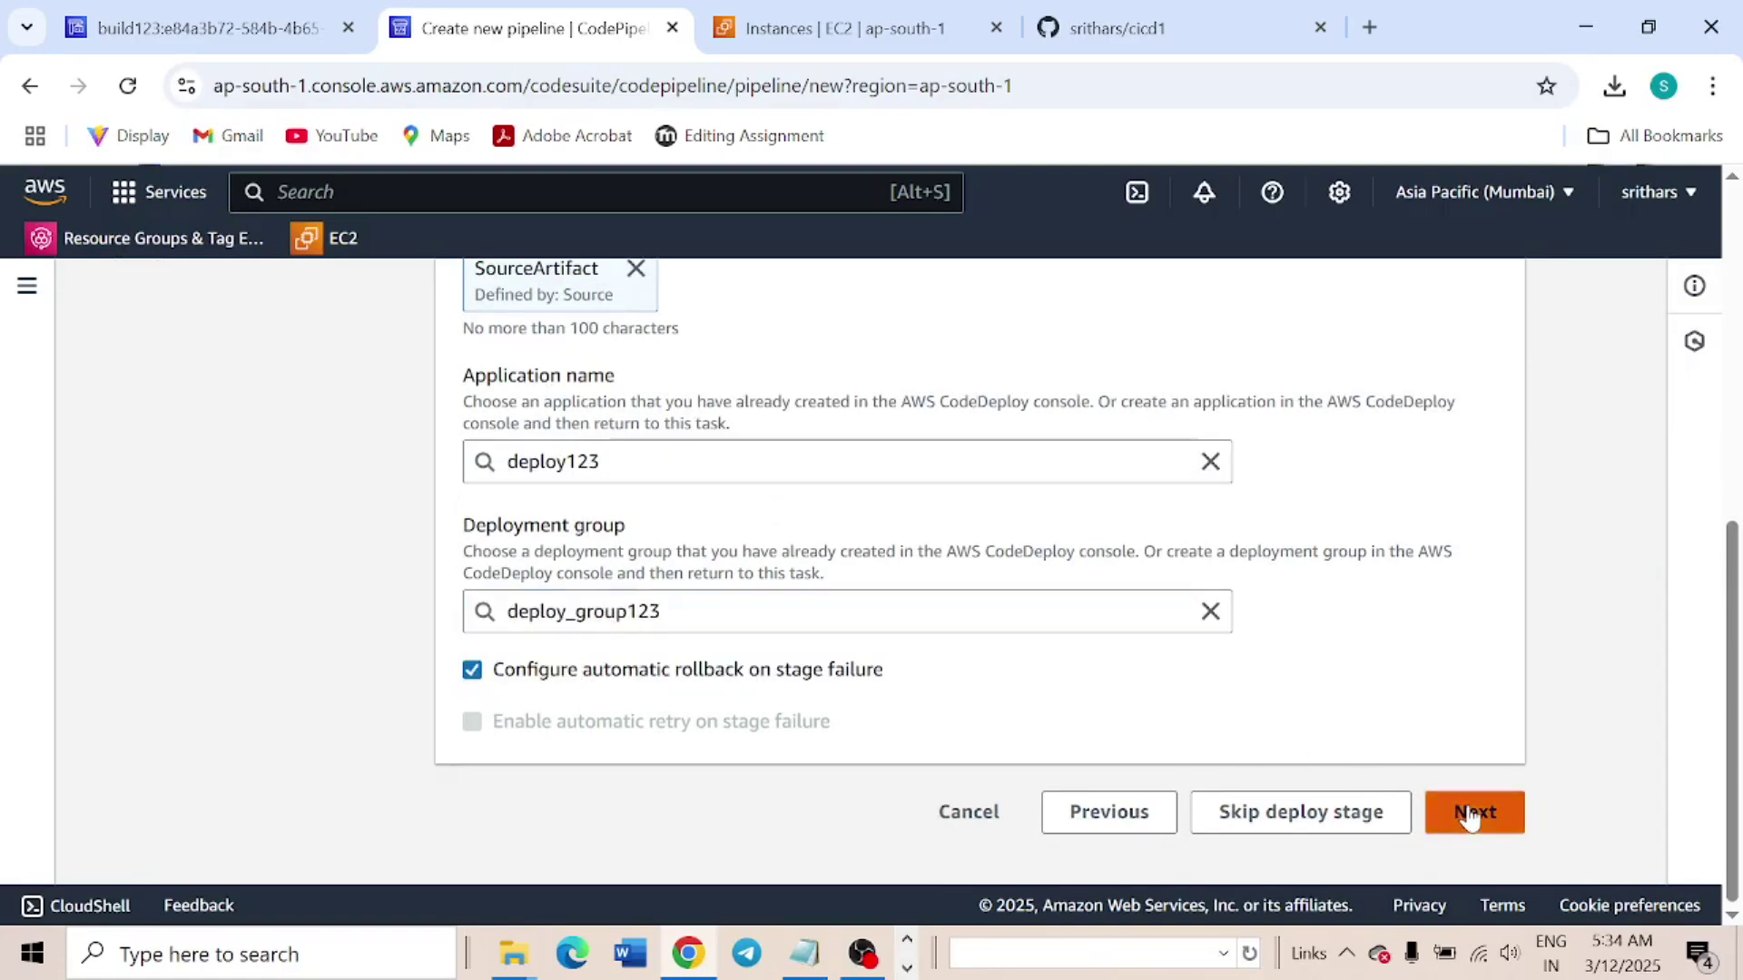
# Review the pipeline settings, create the pipeline, and watch its Source, Test and Deploy stages run
pyautogui.scroll(-5, 1014, 647)
pyautogui.scroll(-15, 697, 451)
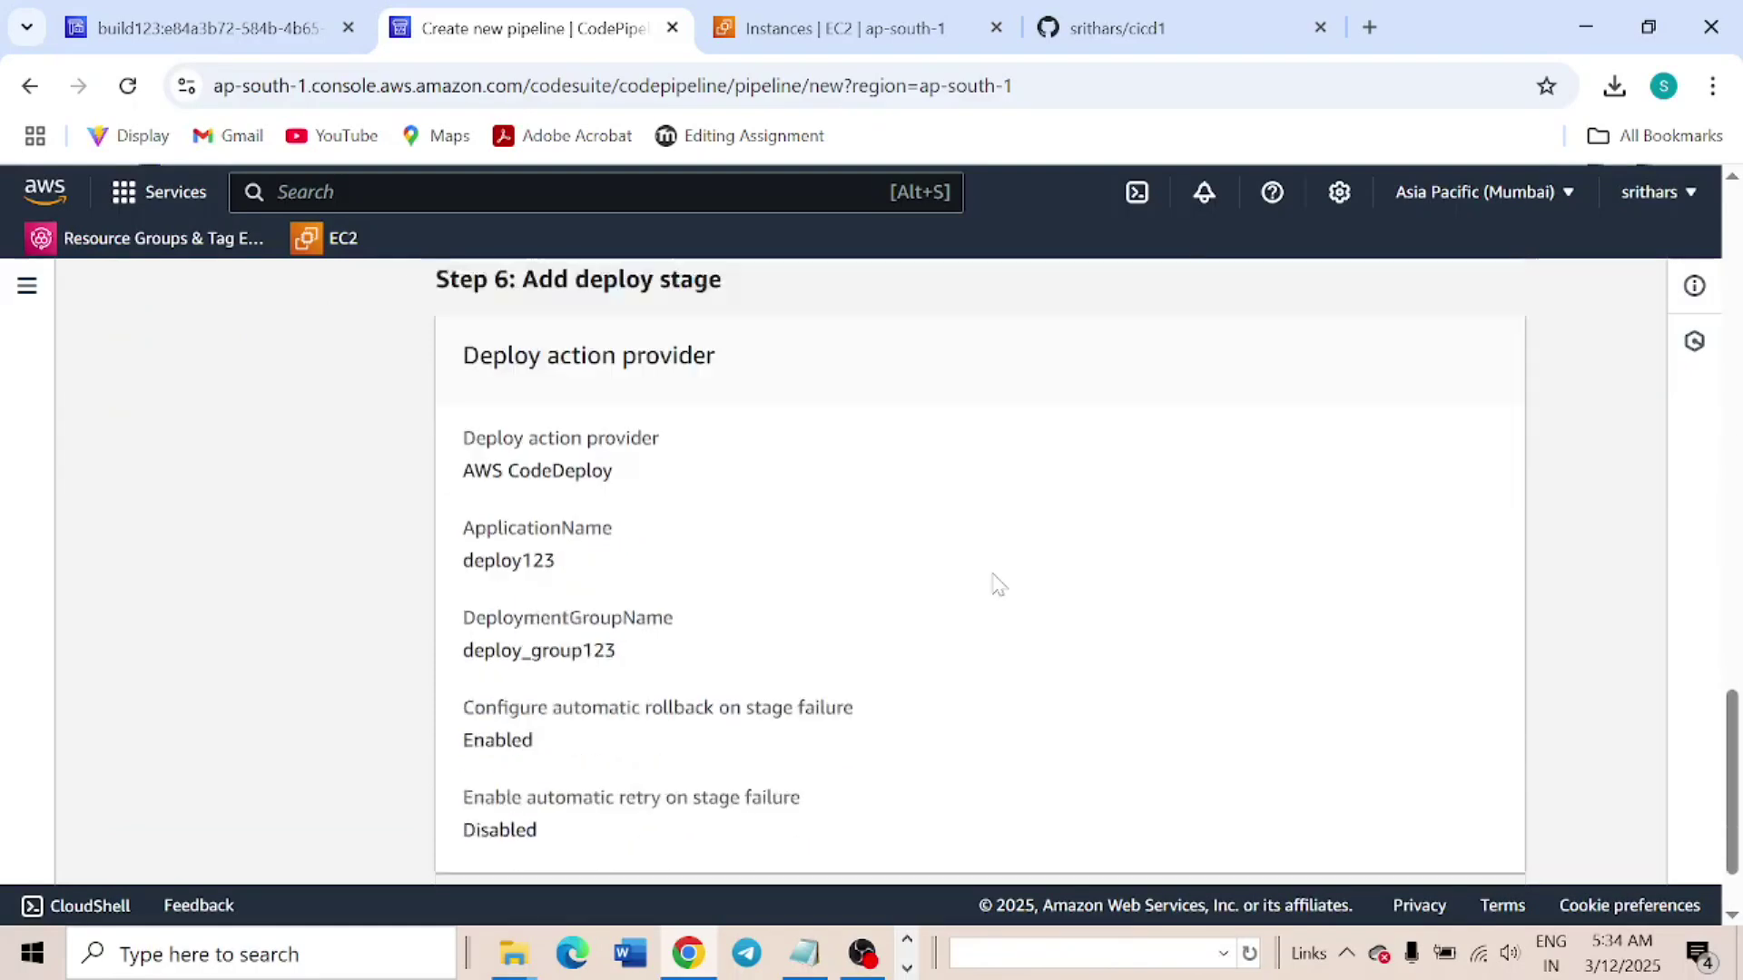
pyautogui.click(1422, 816)
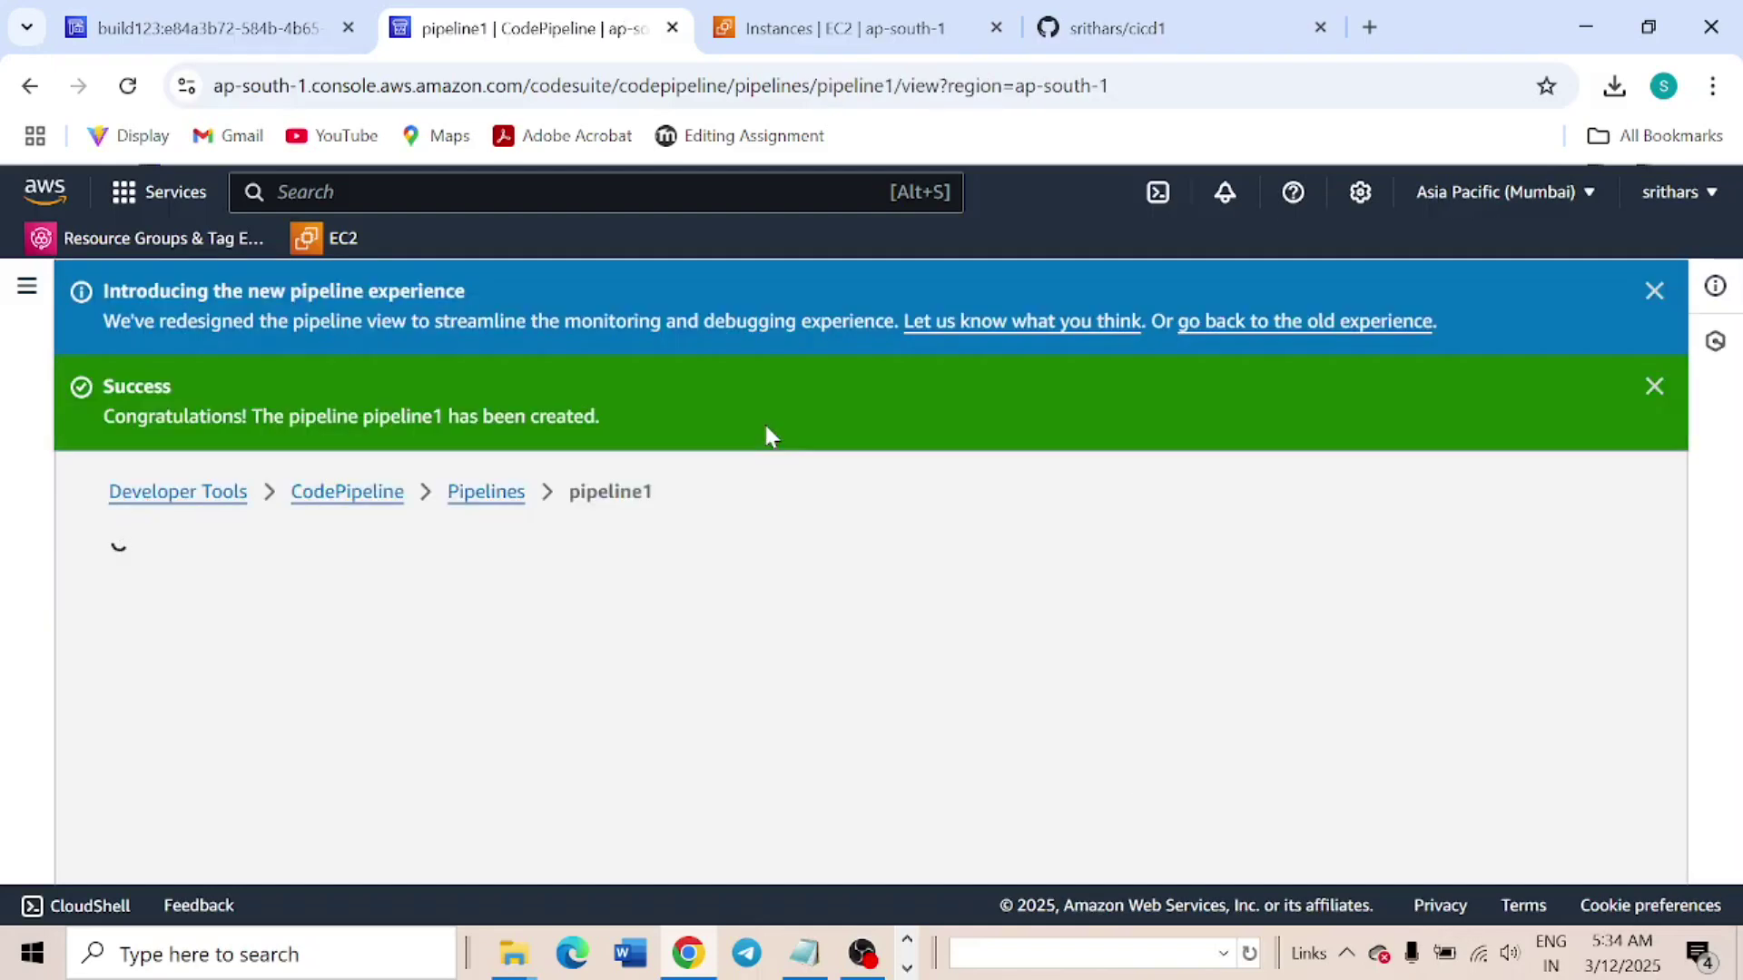
pyautogui.scroll(-1, 765, 437)
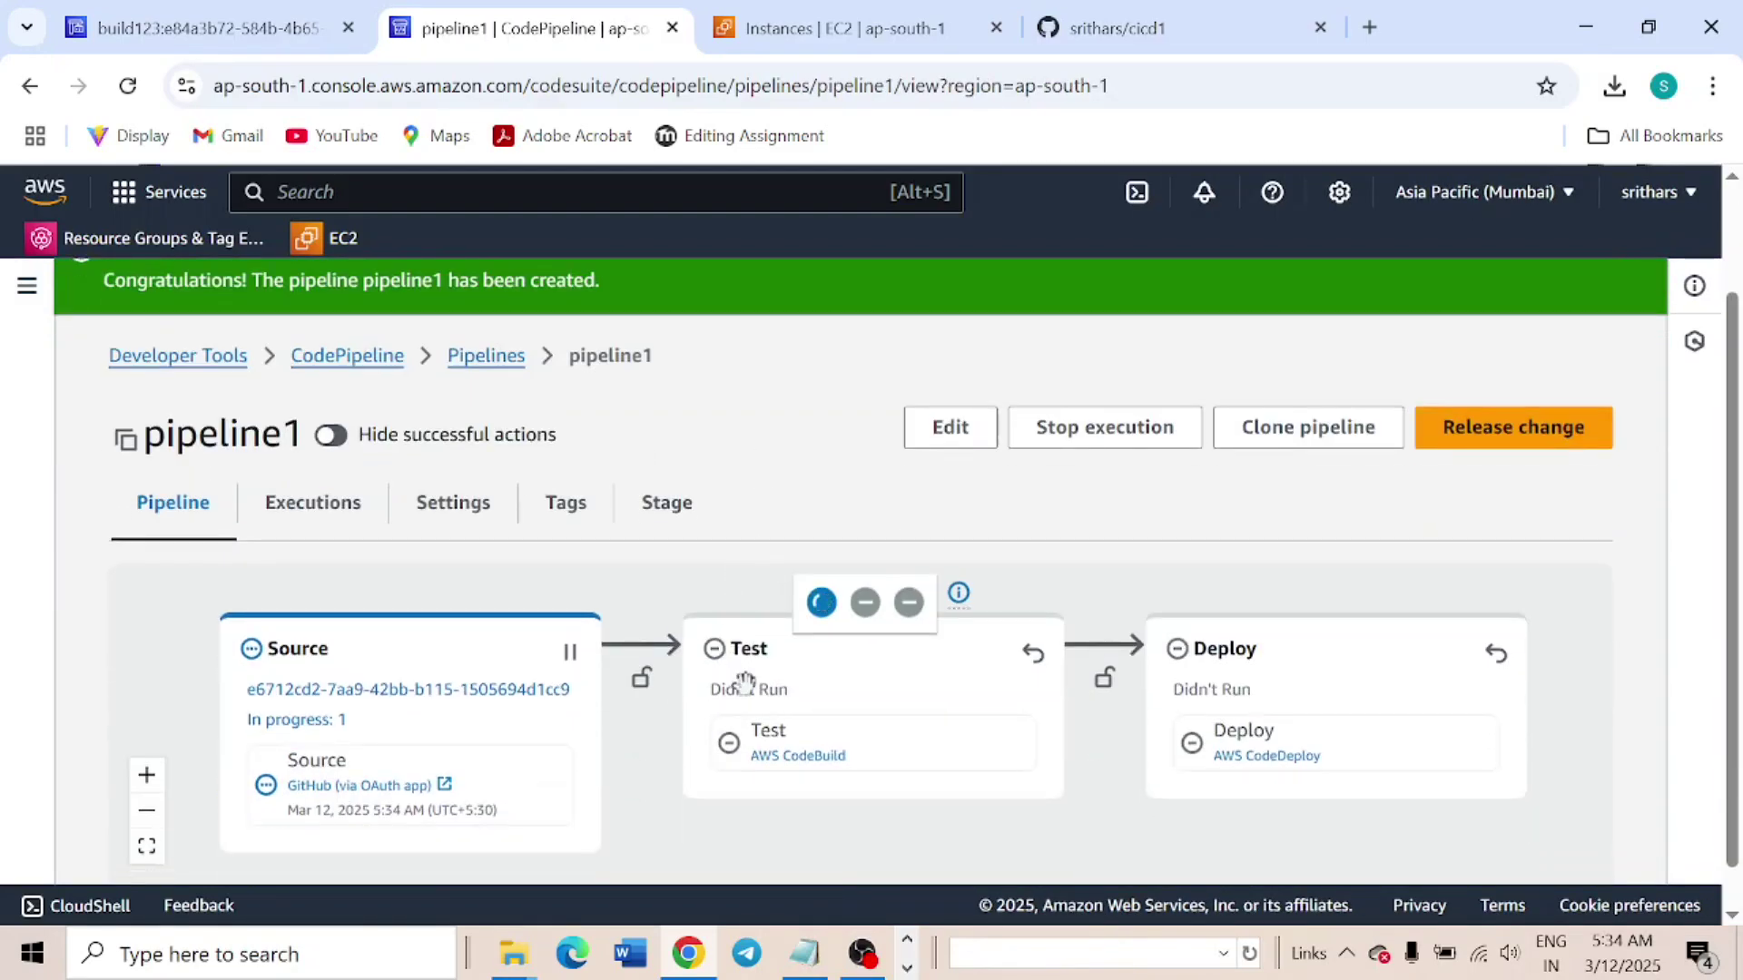
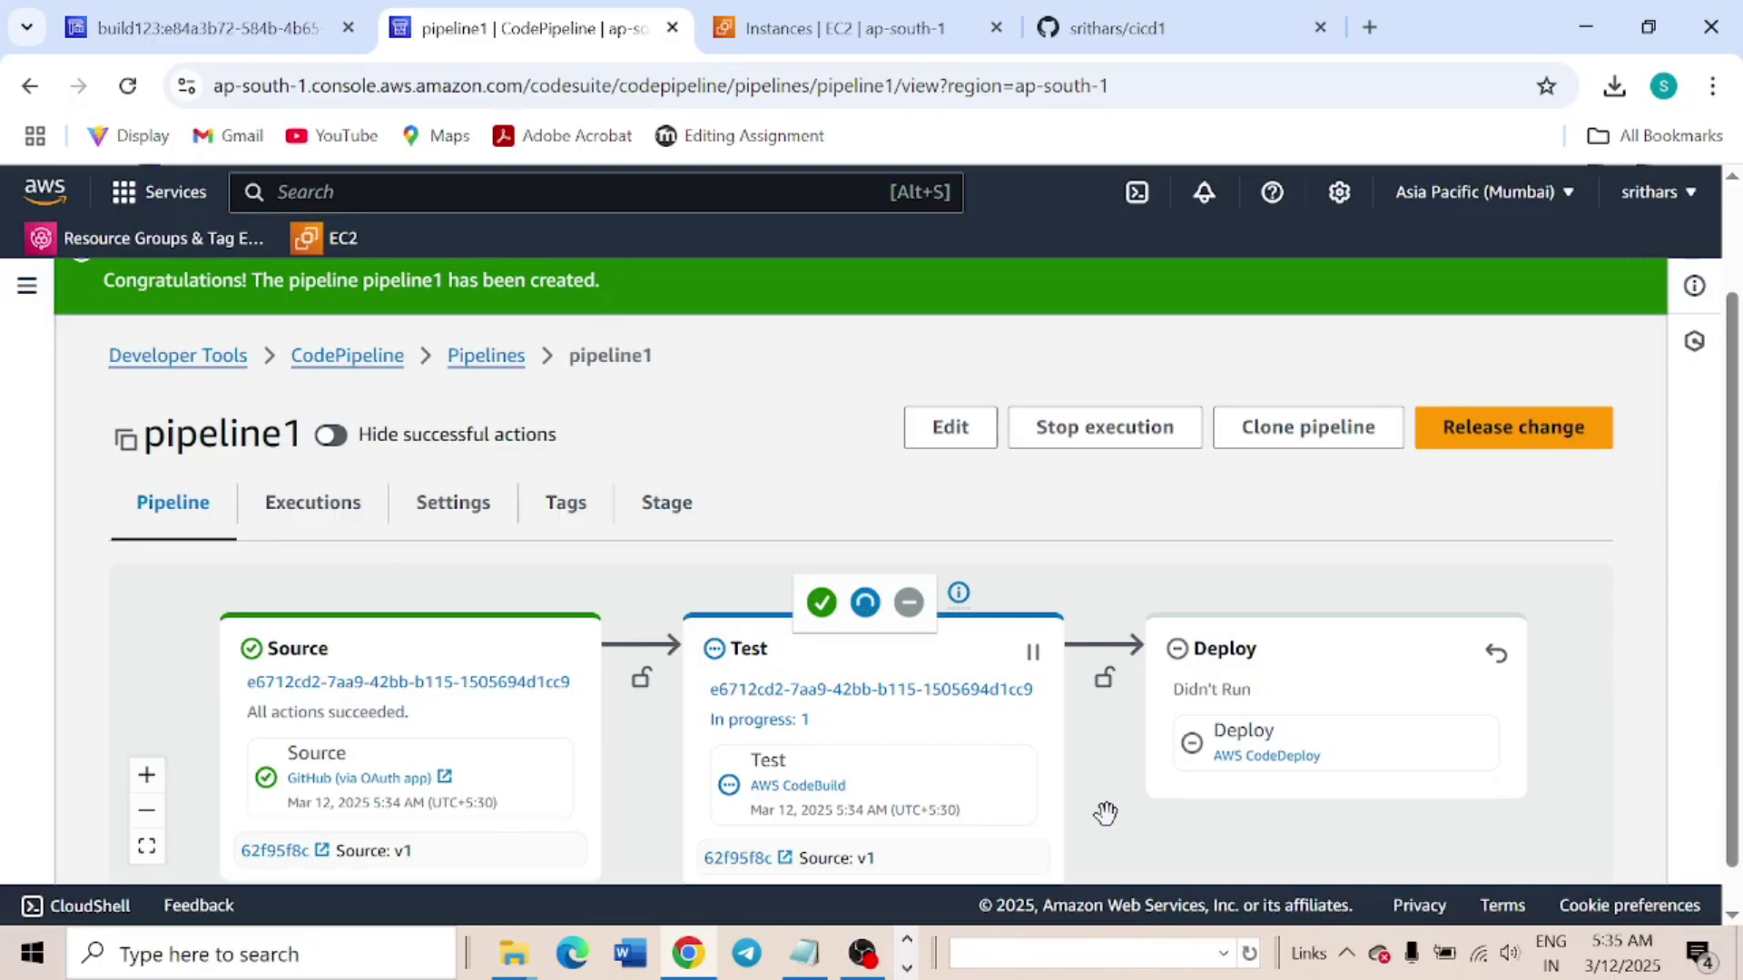
pyautogui.scroll(-1, 1105, 812)
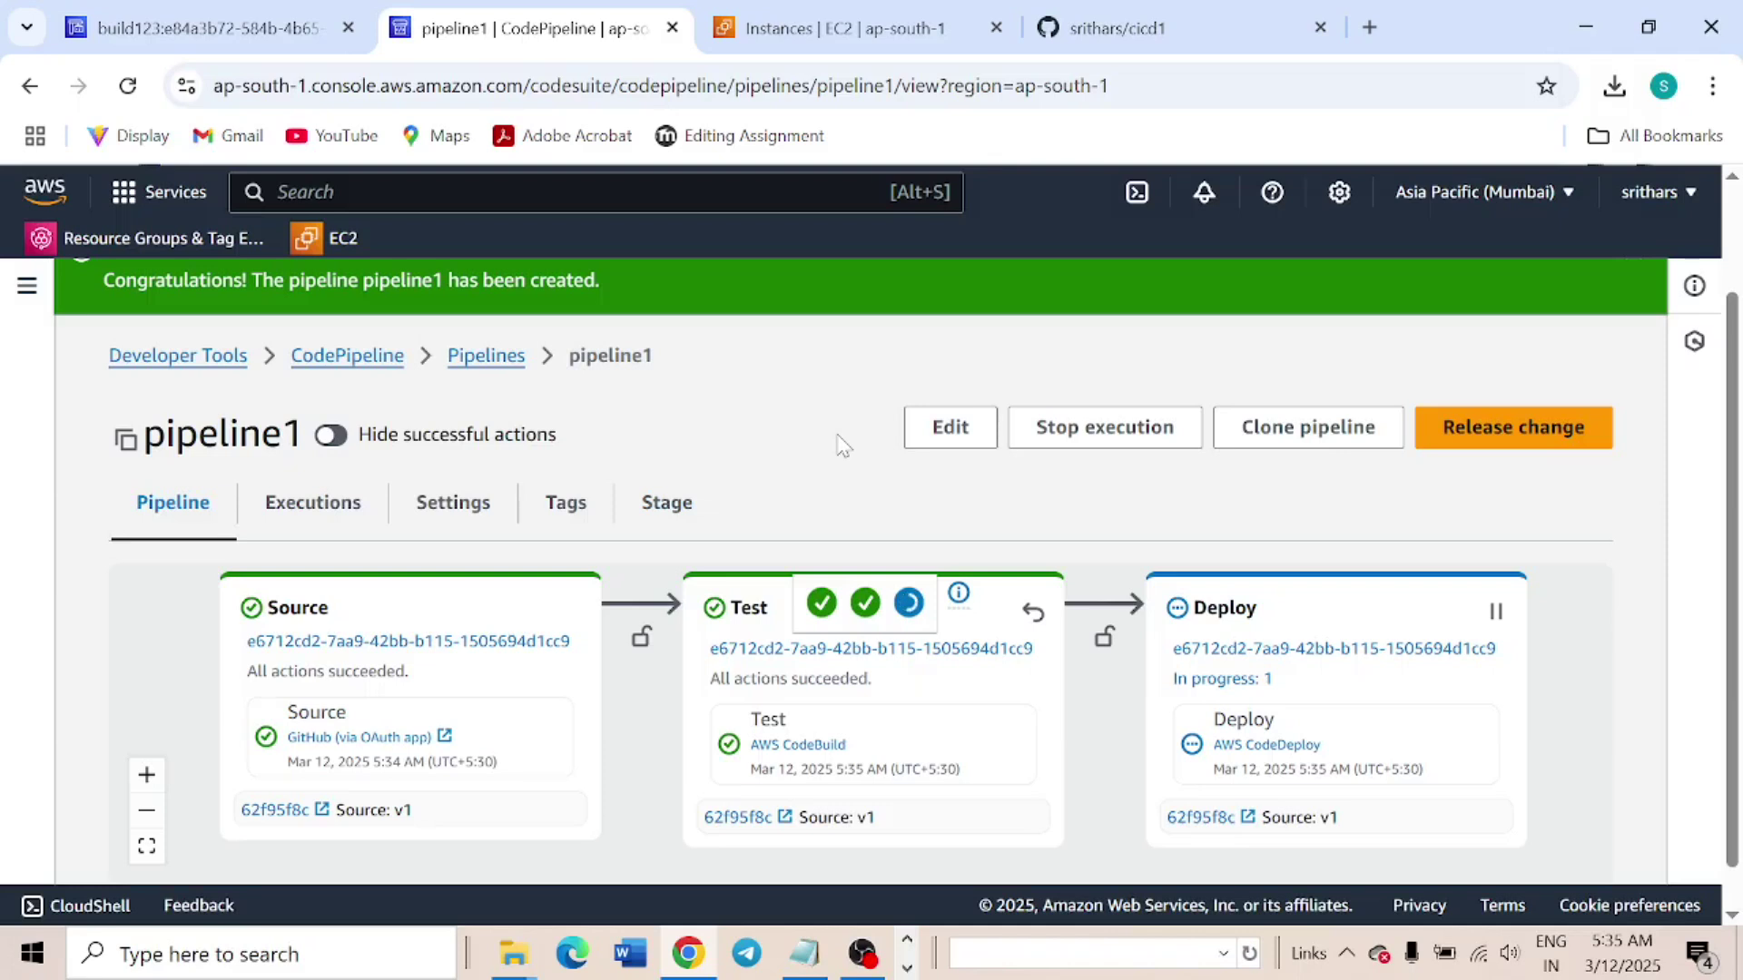
# Copy the public IPv4 address of the machine1 EC2 instance and open it in a new browser tab to check the deployed page's heading
pyautogui.click(842, 24)
pyautogui.click(735, 520)
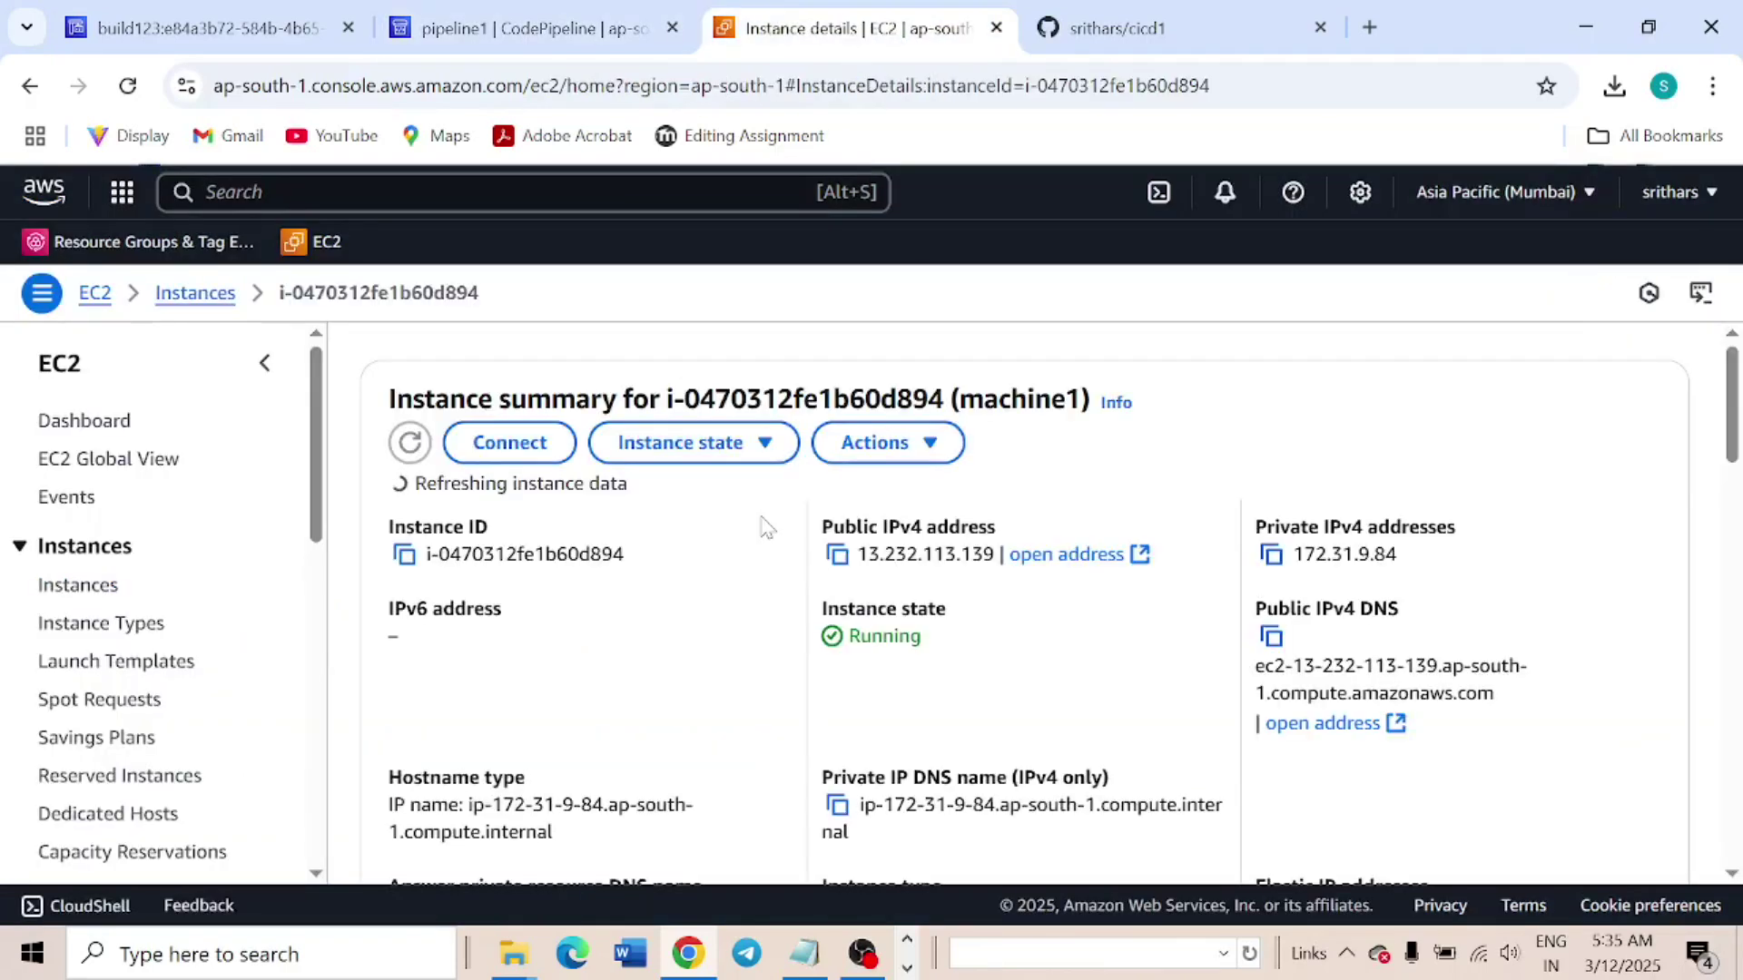
pyautogui.click(838, 556)
pyautogui.click(1370, 27)
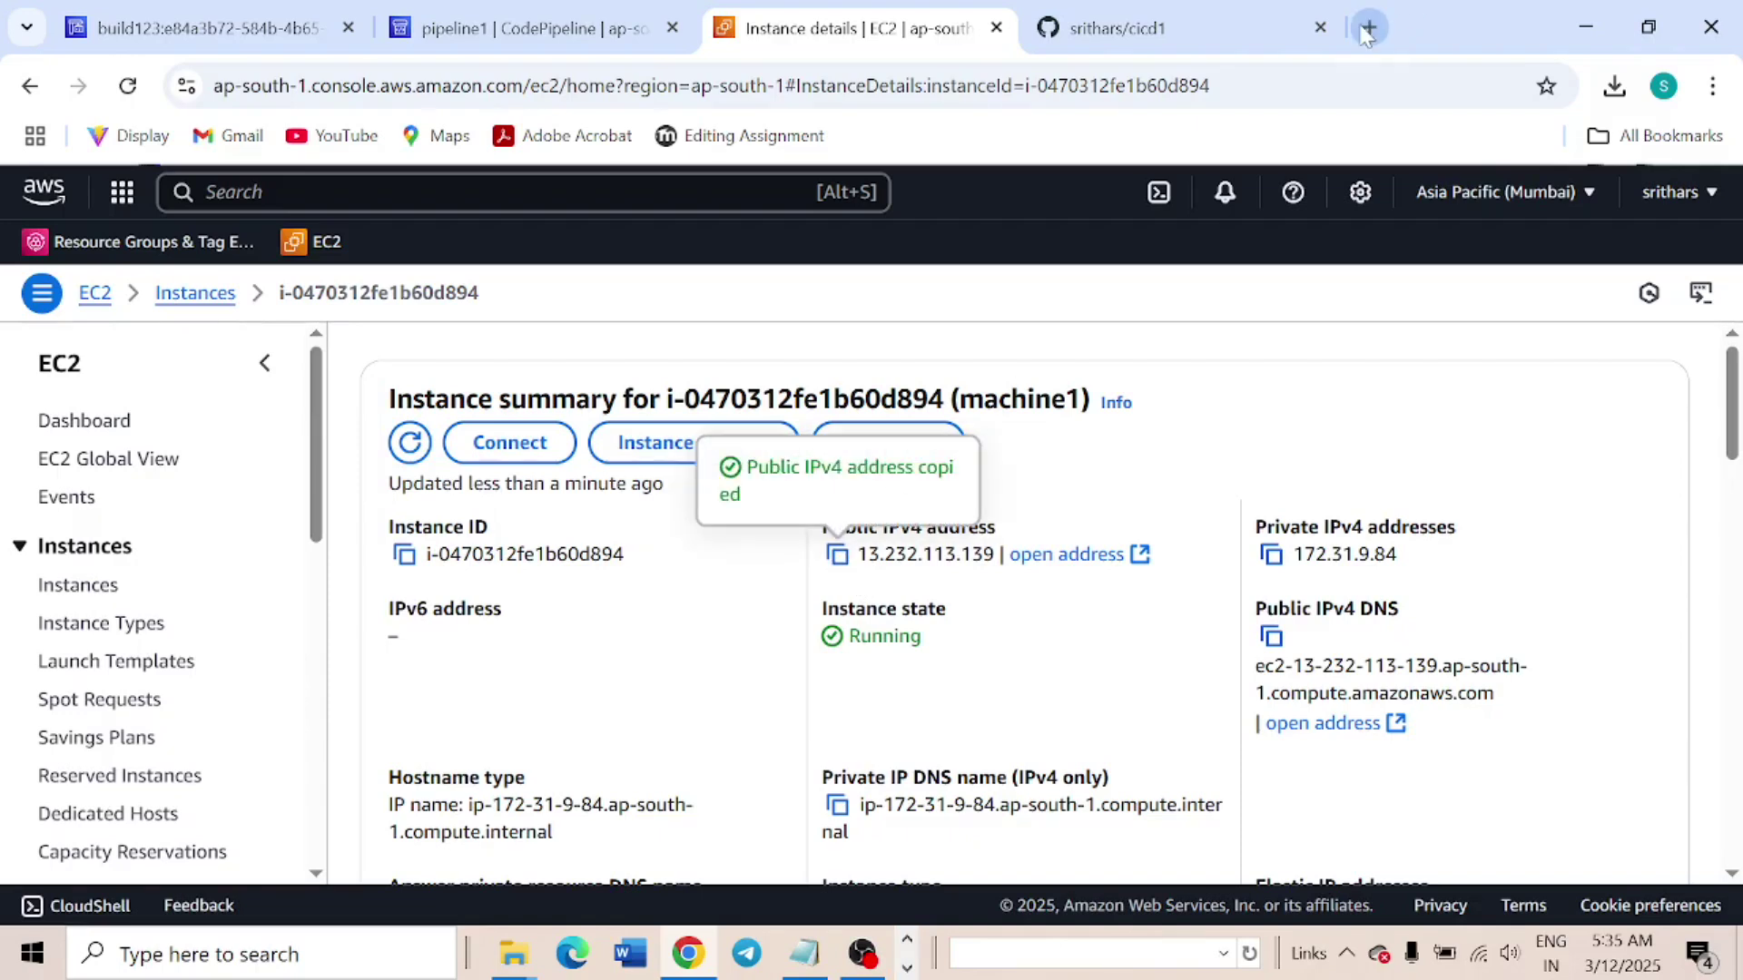
pyautogui.hotkey('ctrl', 'v')
pyautogui.press('Return')
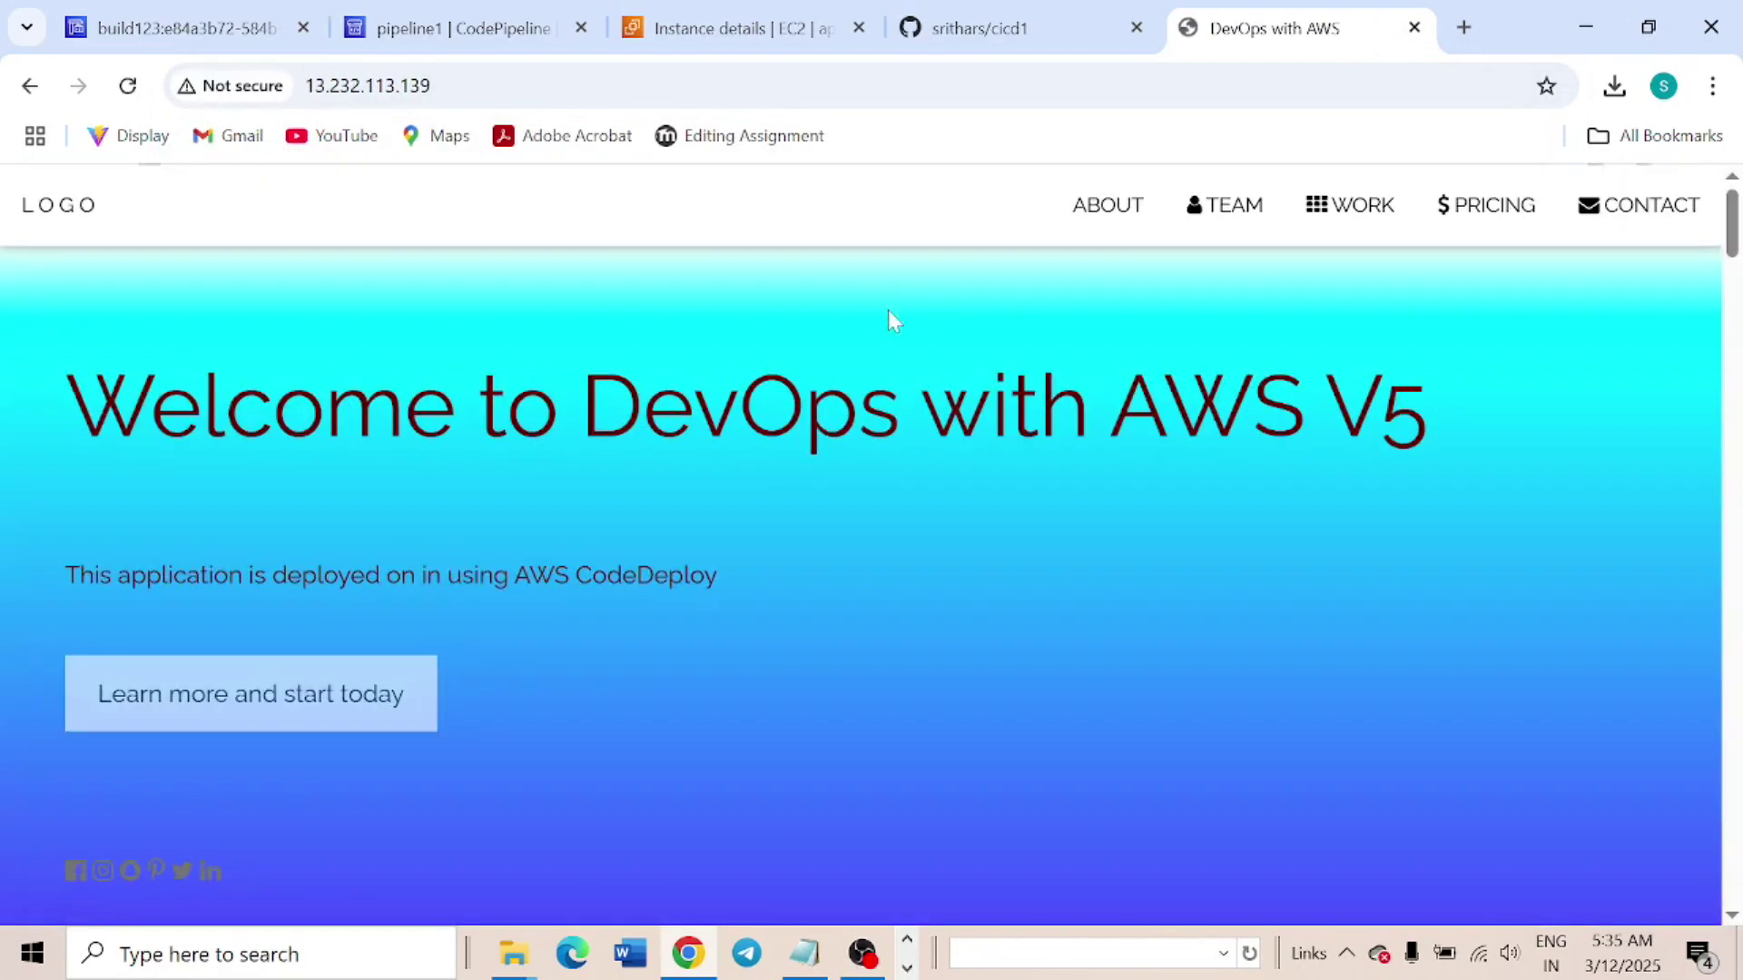
pyautogui.moveTo(67, 409); pyautogui.dragTo(1475, 432)
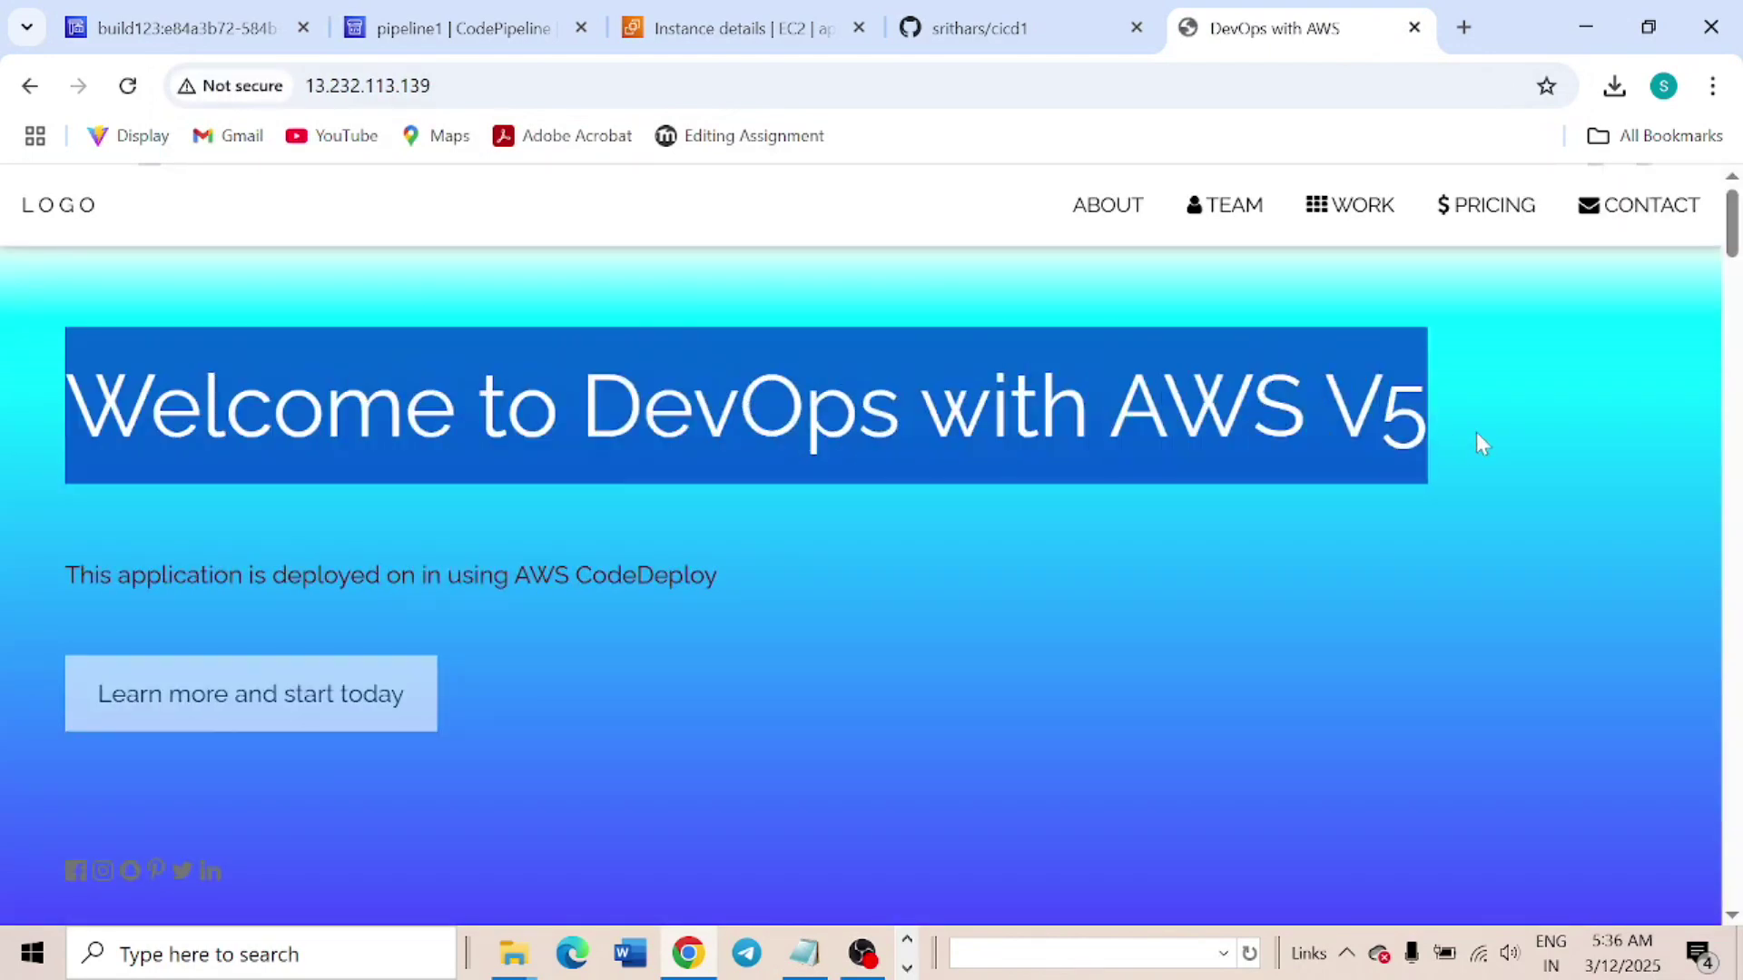
pyautogui.click(1077, 521)
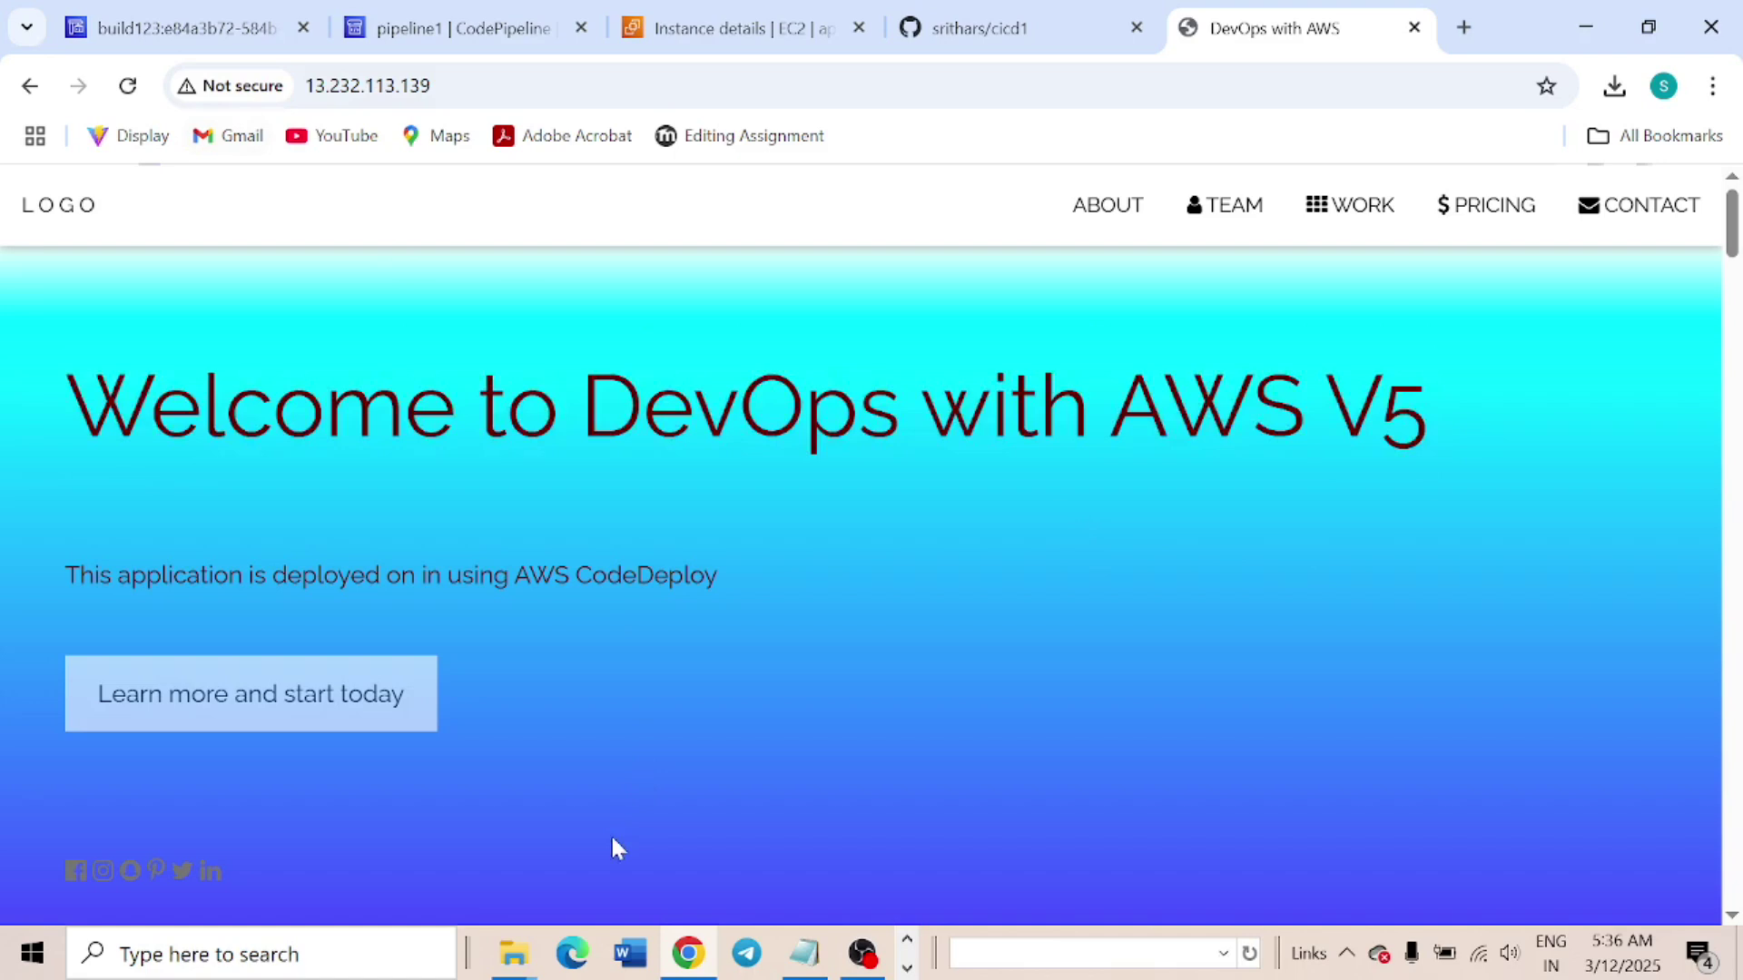
# Switch to File Explorer and locate the index file in the local cicd1 folder, then return to the browser
pyautogui.moveTo(524, 973)
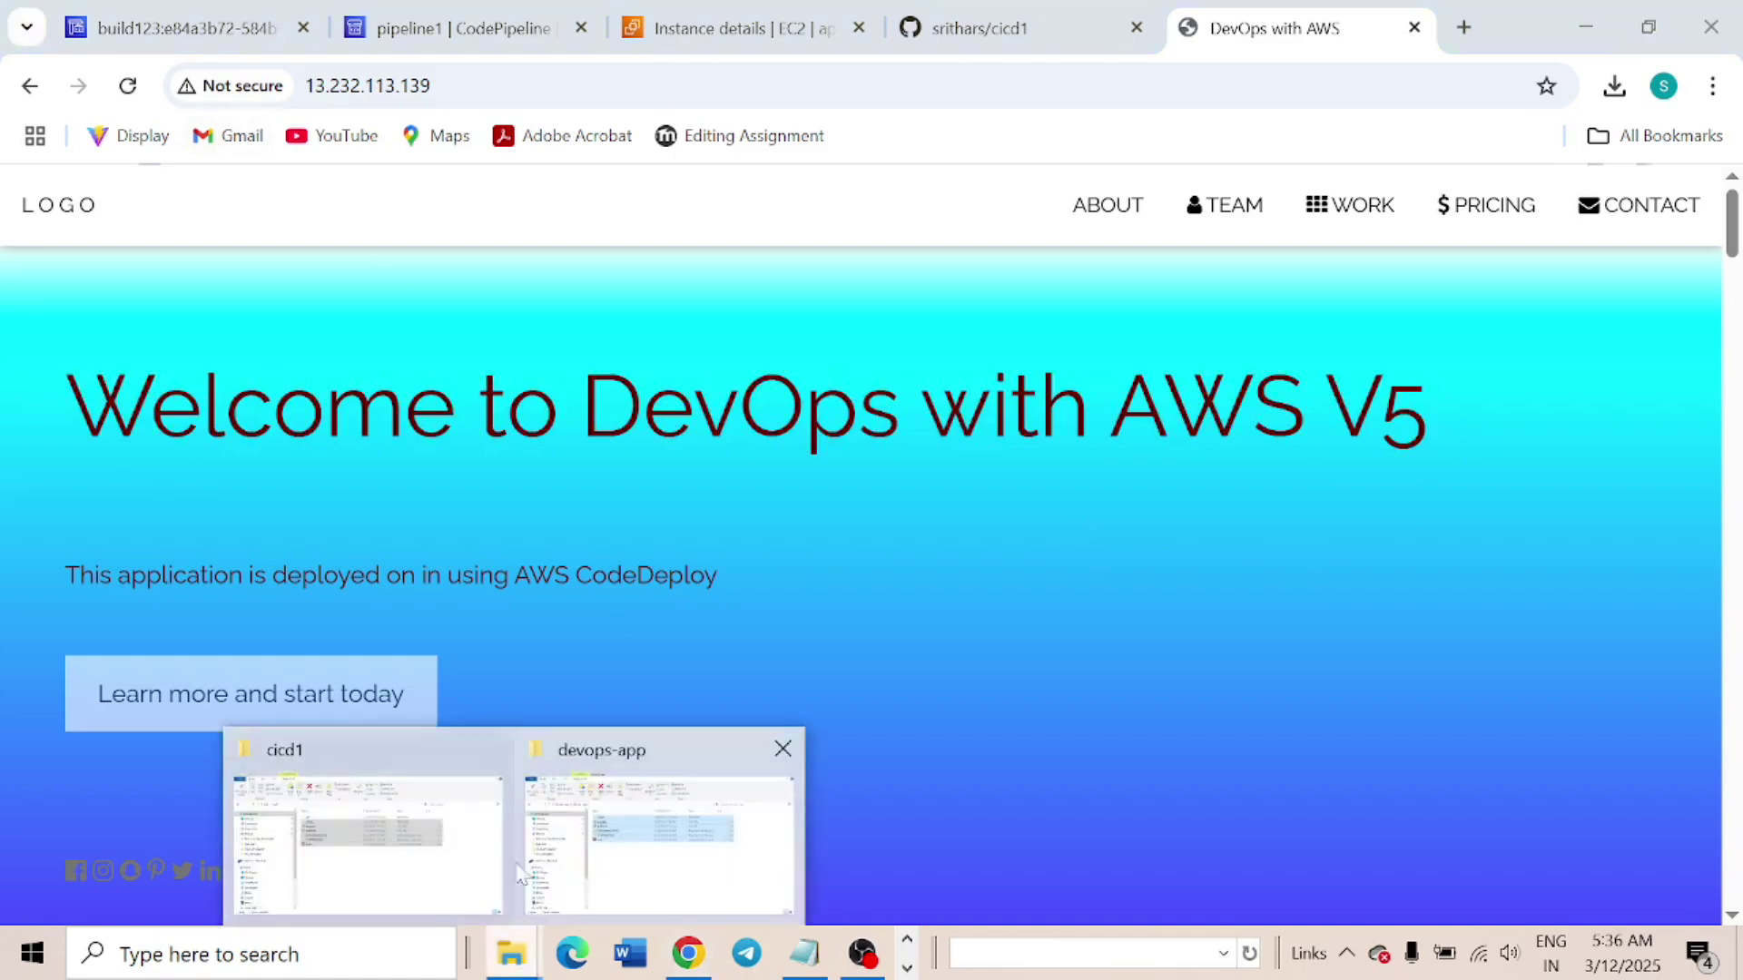
pyautogui.click(390, 844)
pyautogui.click(524, 549)
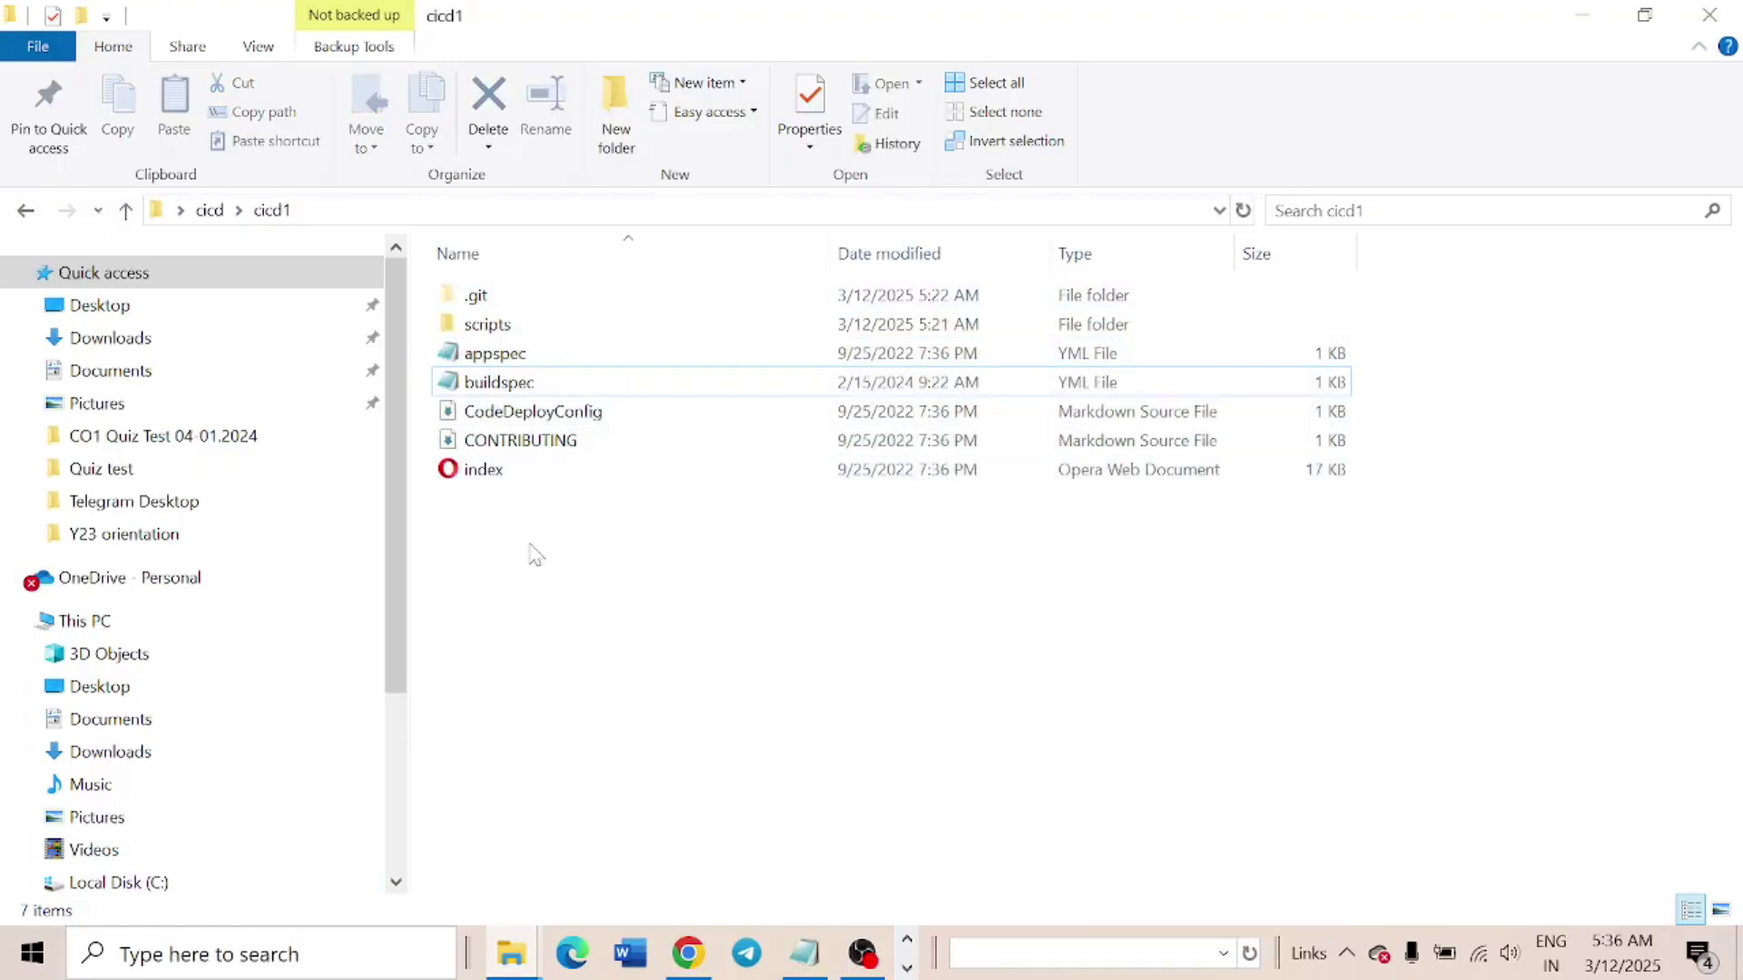
pyautogui.click(491, 472)
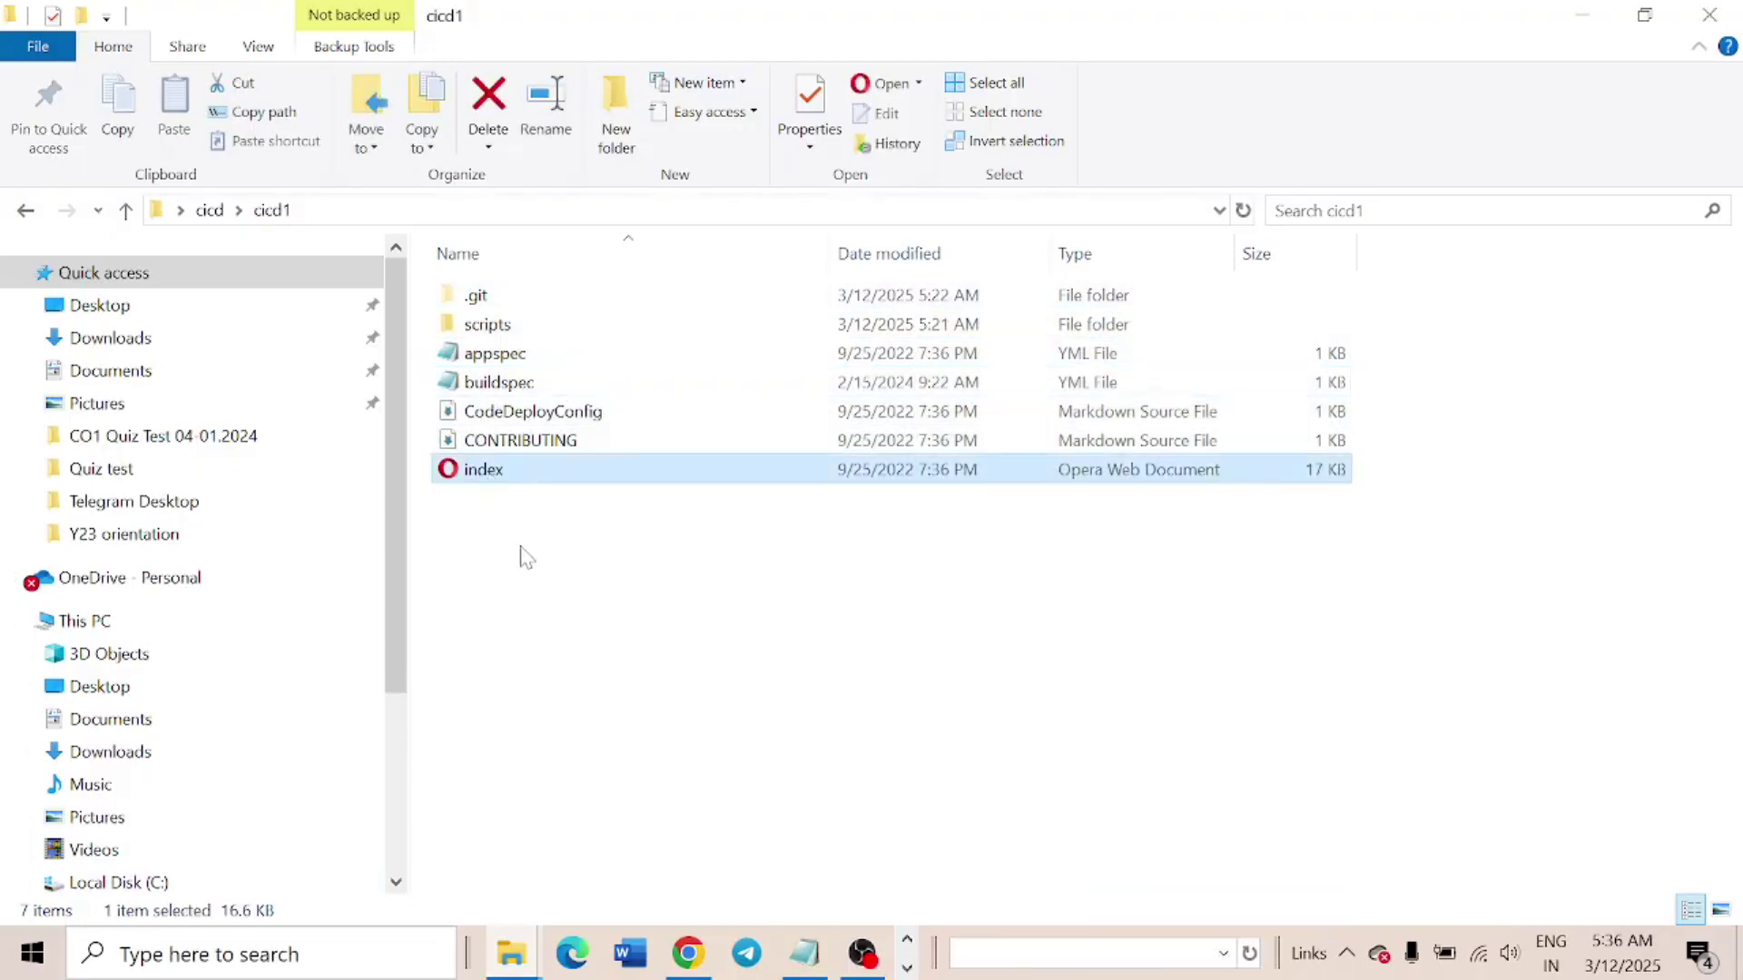
pyautogui.click(1581, 16)
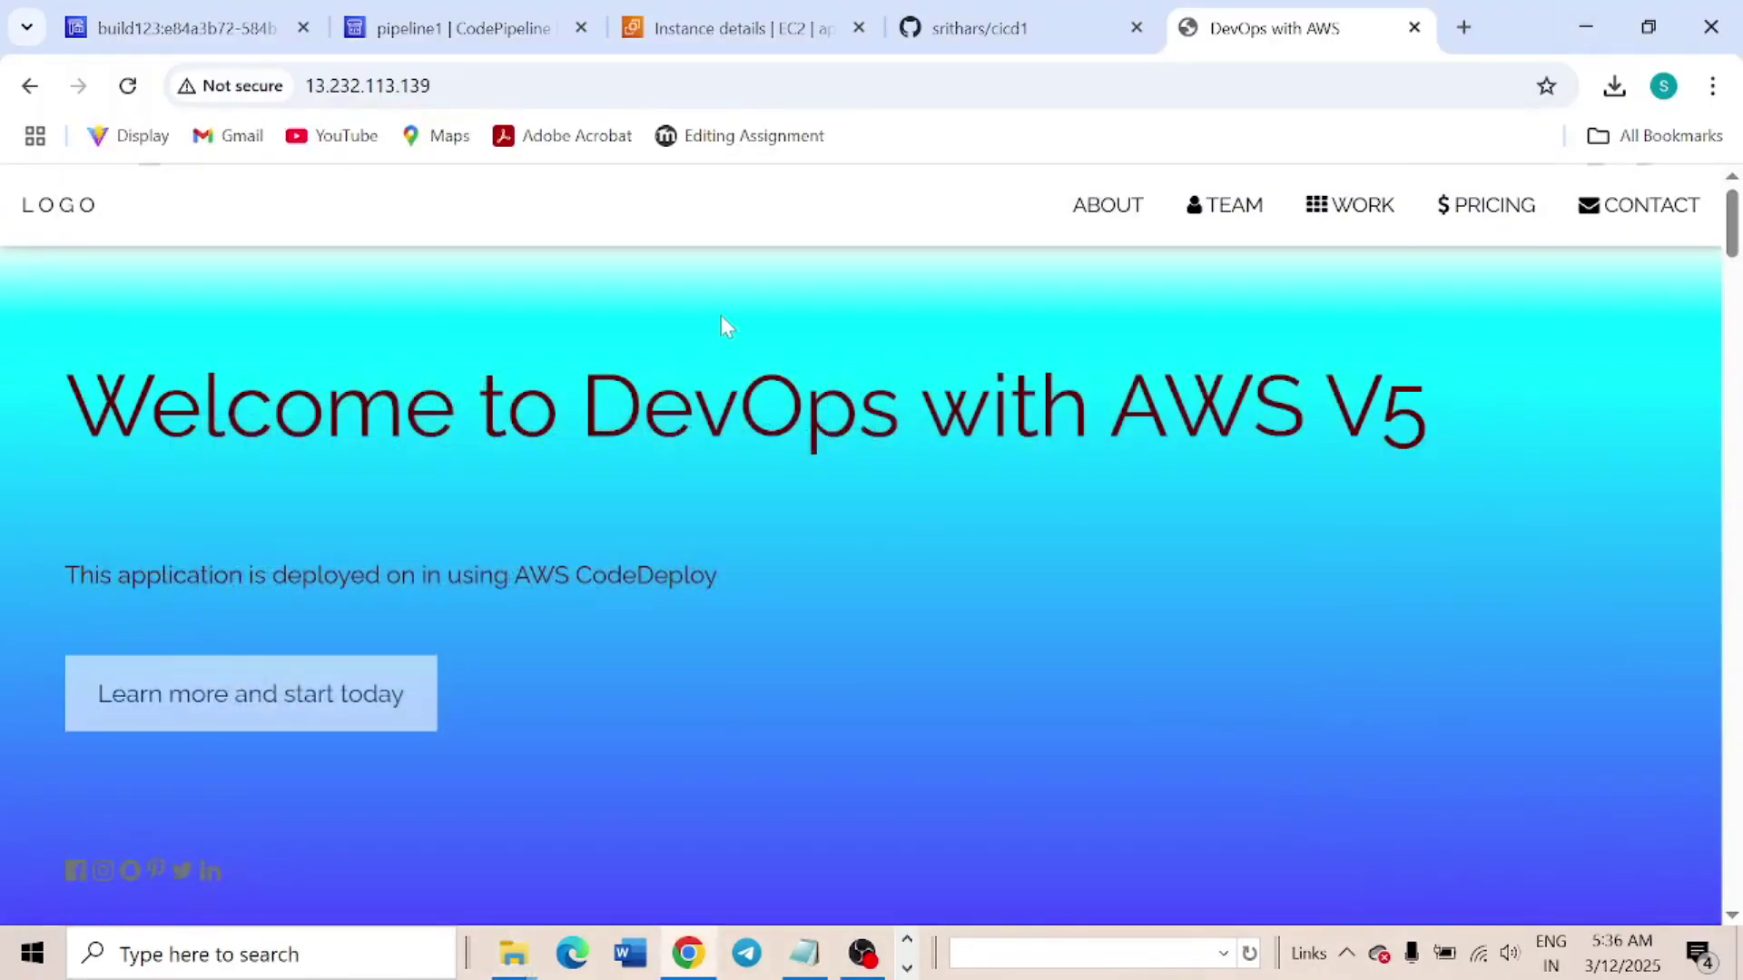
# Check the stage status of pipeline1 and open index.html from the cicd1 GitHub repository for editing
pyautogui.click(703, 13)
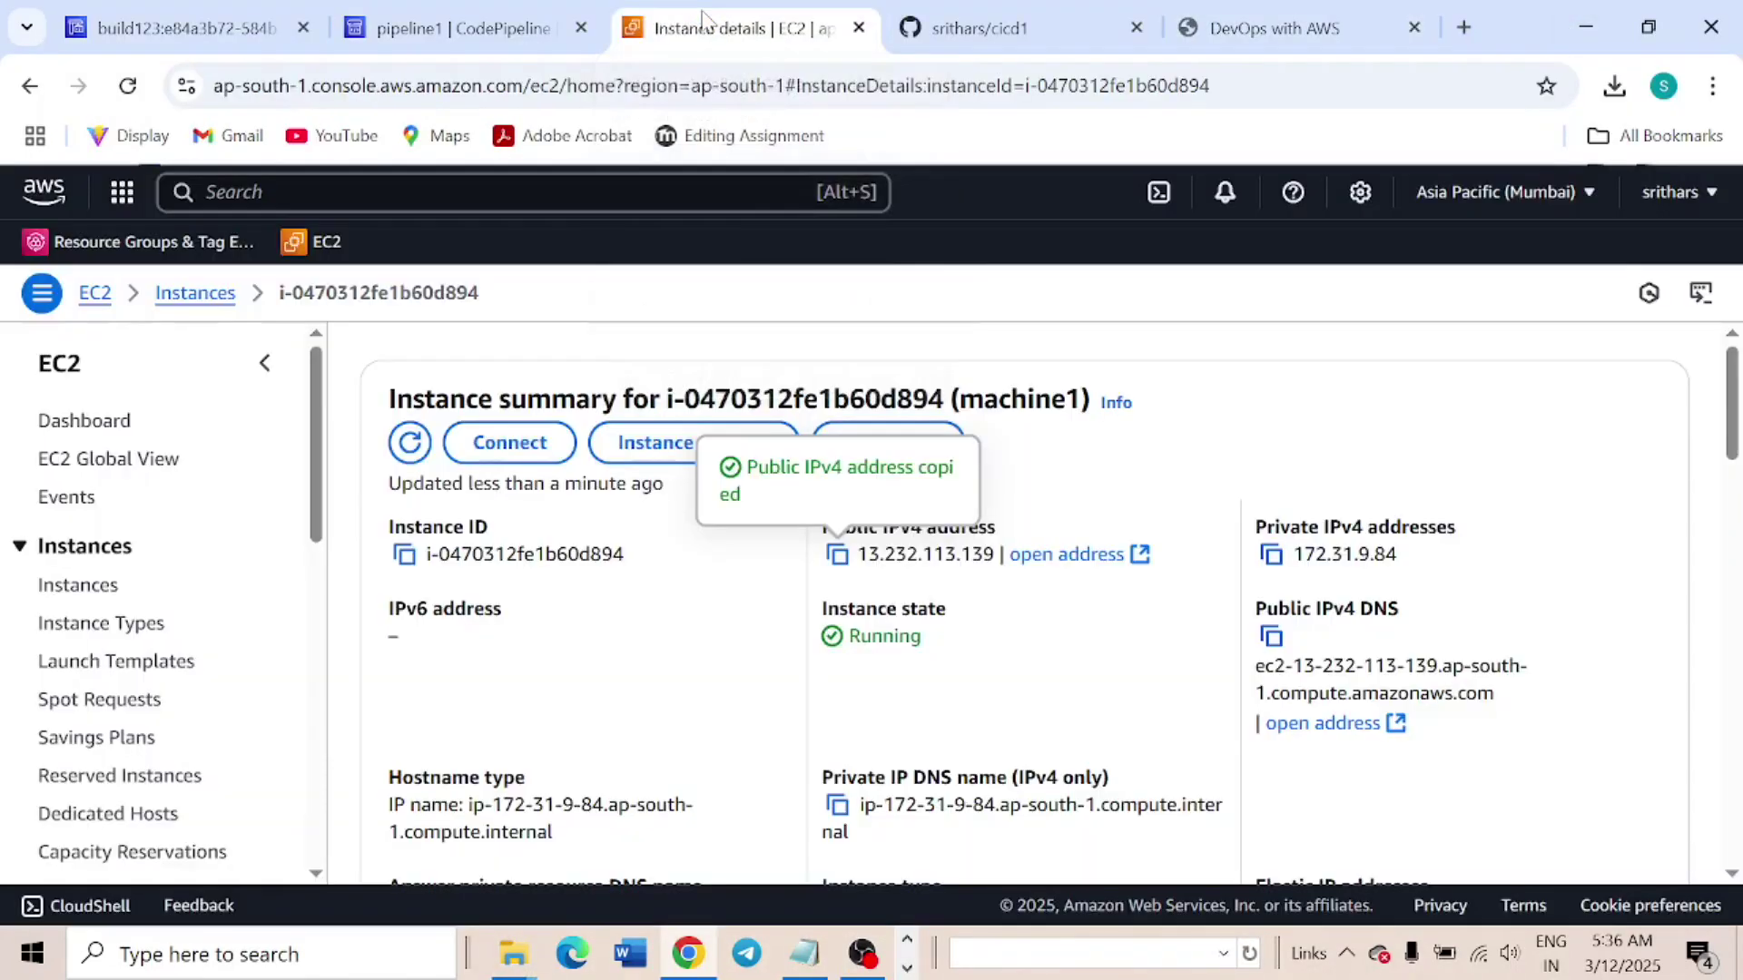
pyautogui.click(472, 27)
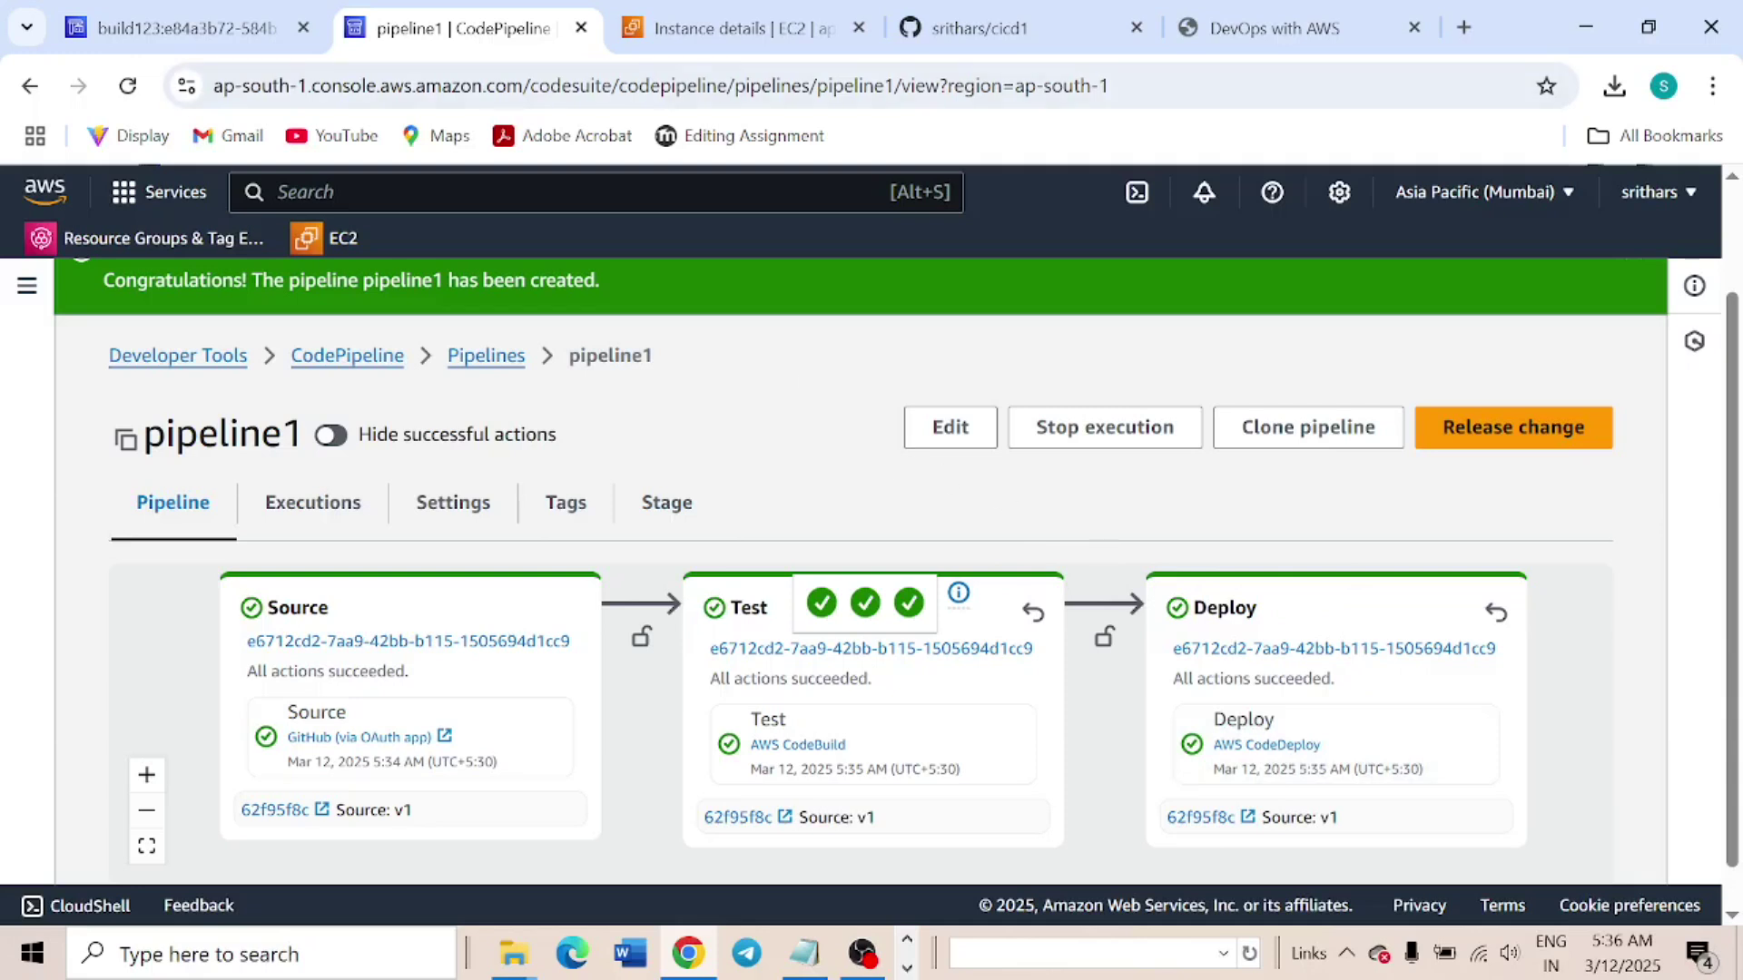
pyautogui.click(983, 25)
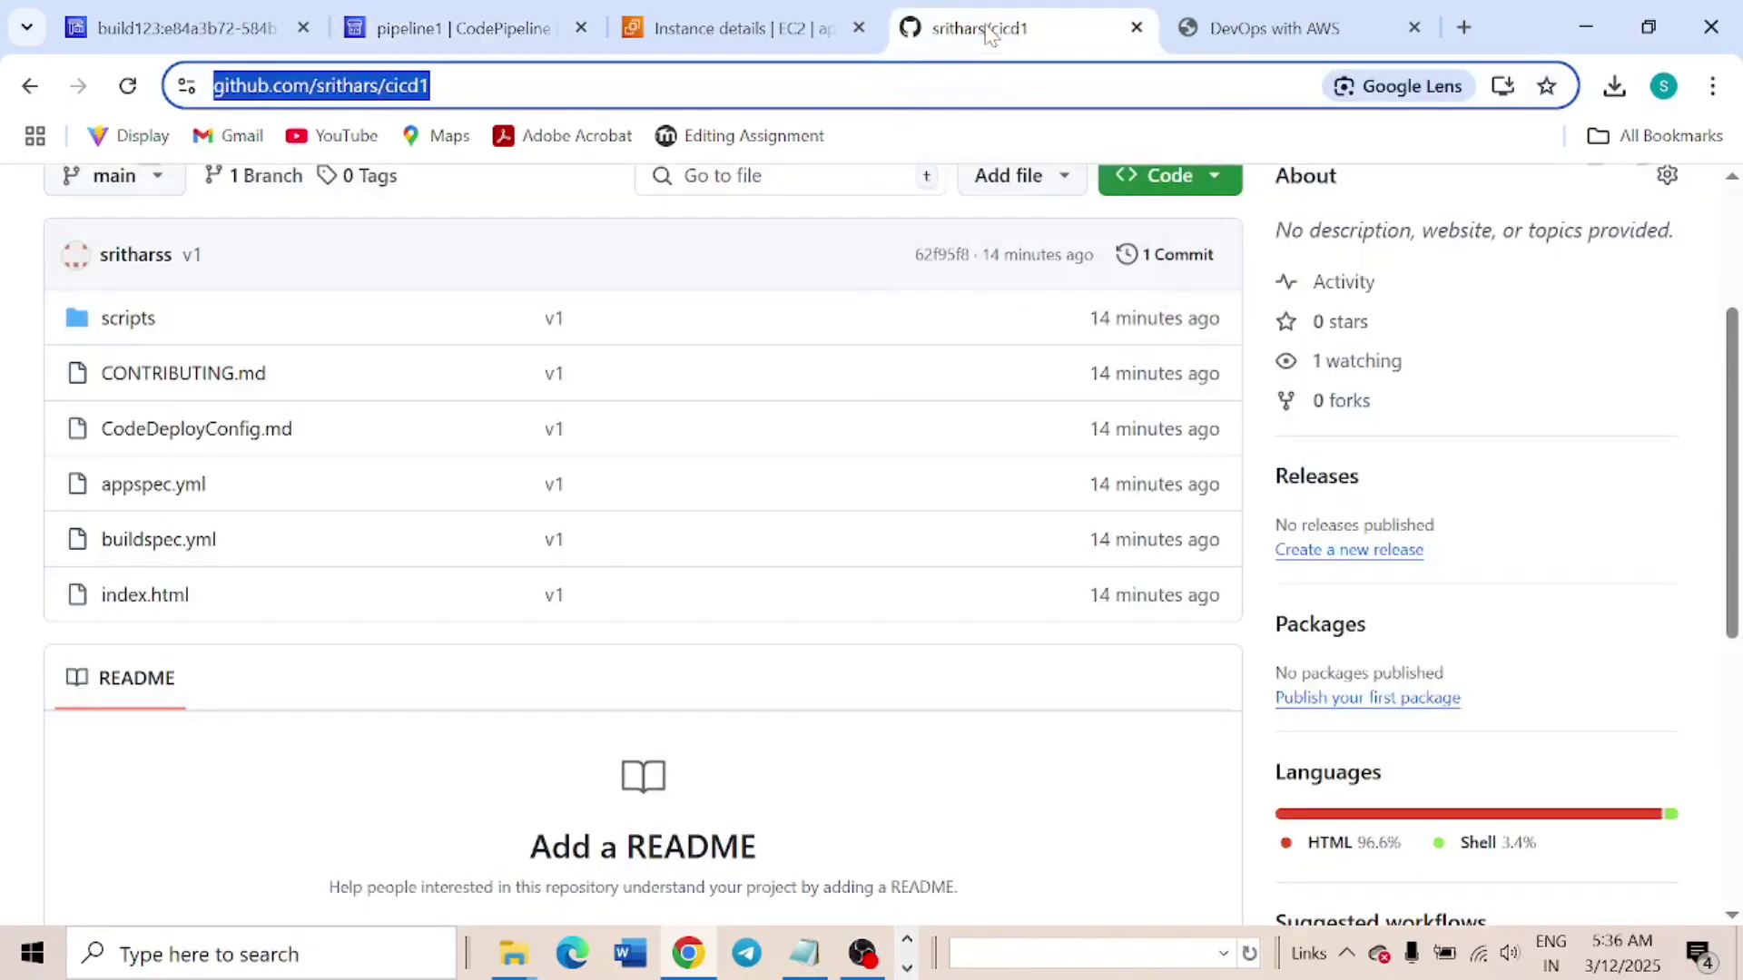
pyautogui.click(143, 604)
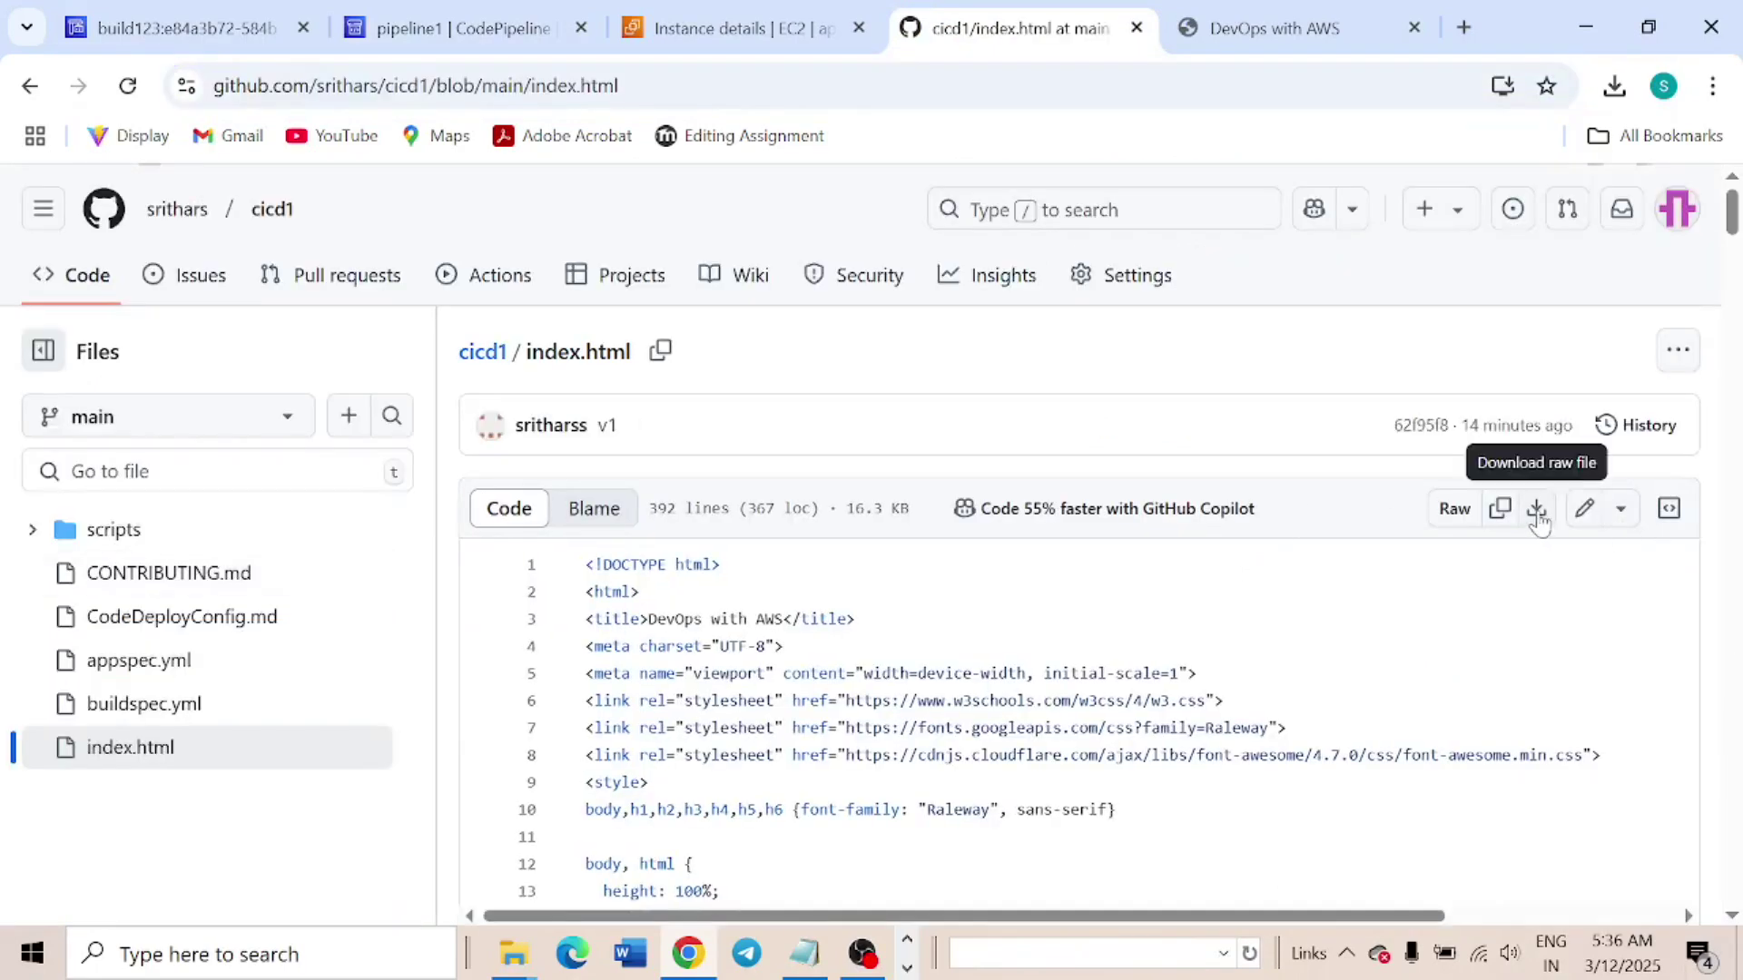
pyautogui.click(1585, 508)
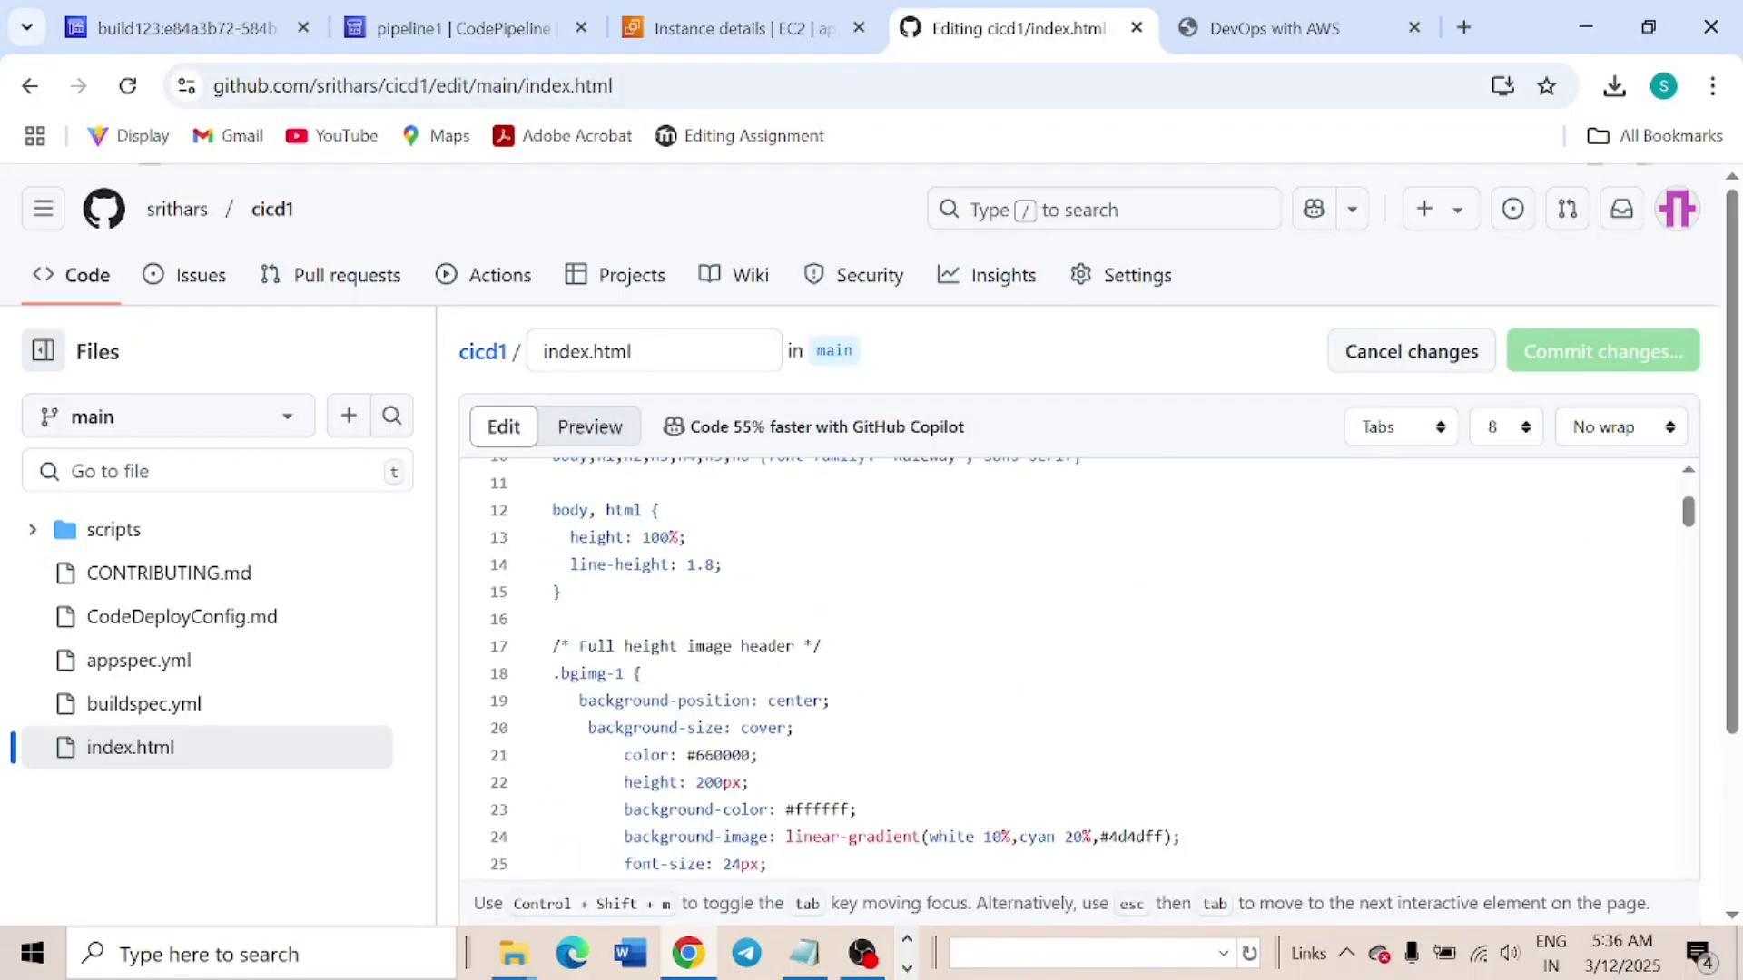
# Search index.html for "aws" and append "-KL university" to the "Welcome to DevOps with AWS V5" heading
pyautogui.hotkey('ctrl', 'f')
pyautogui.write('aws')
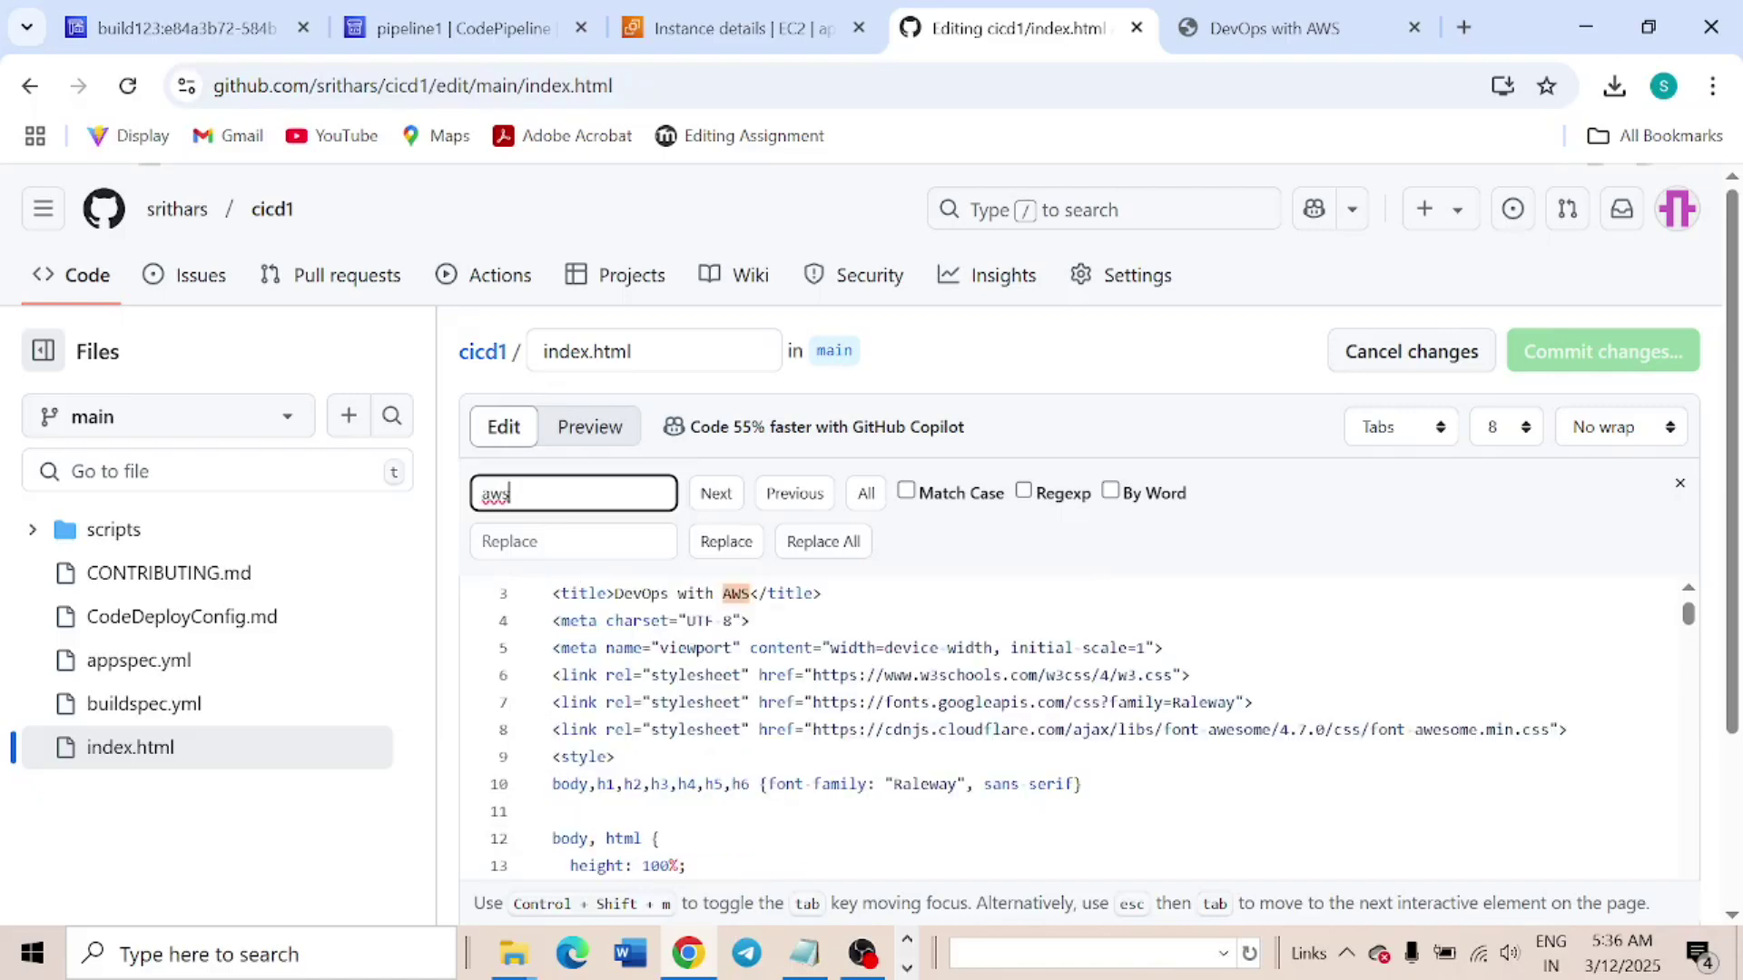
pyautogui.press('Return')
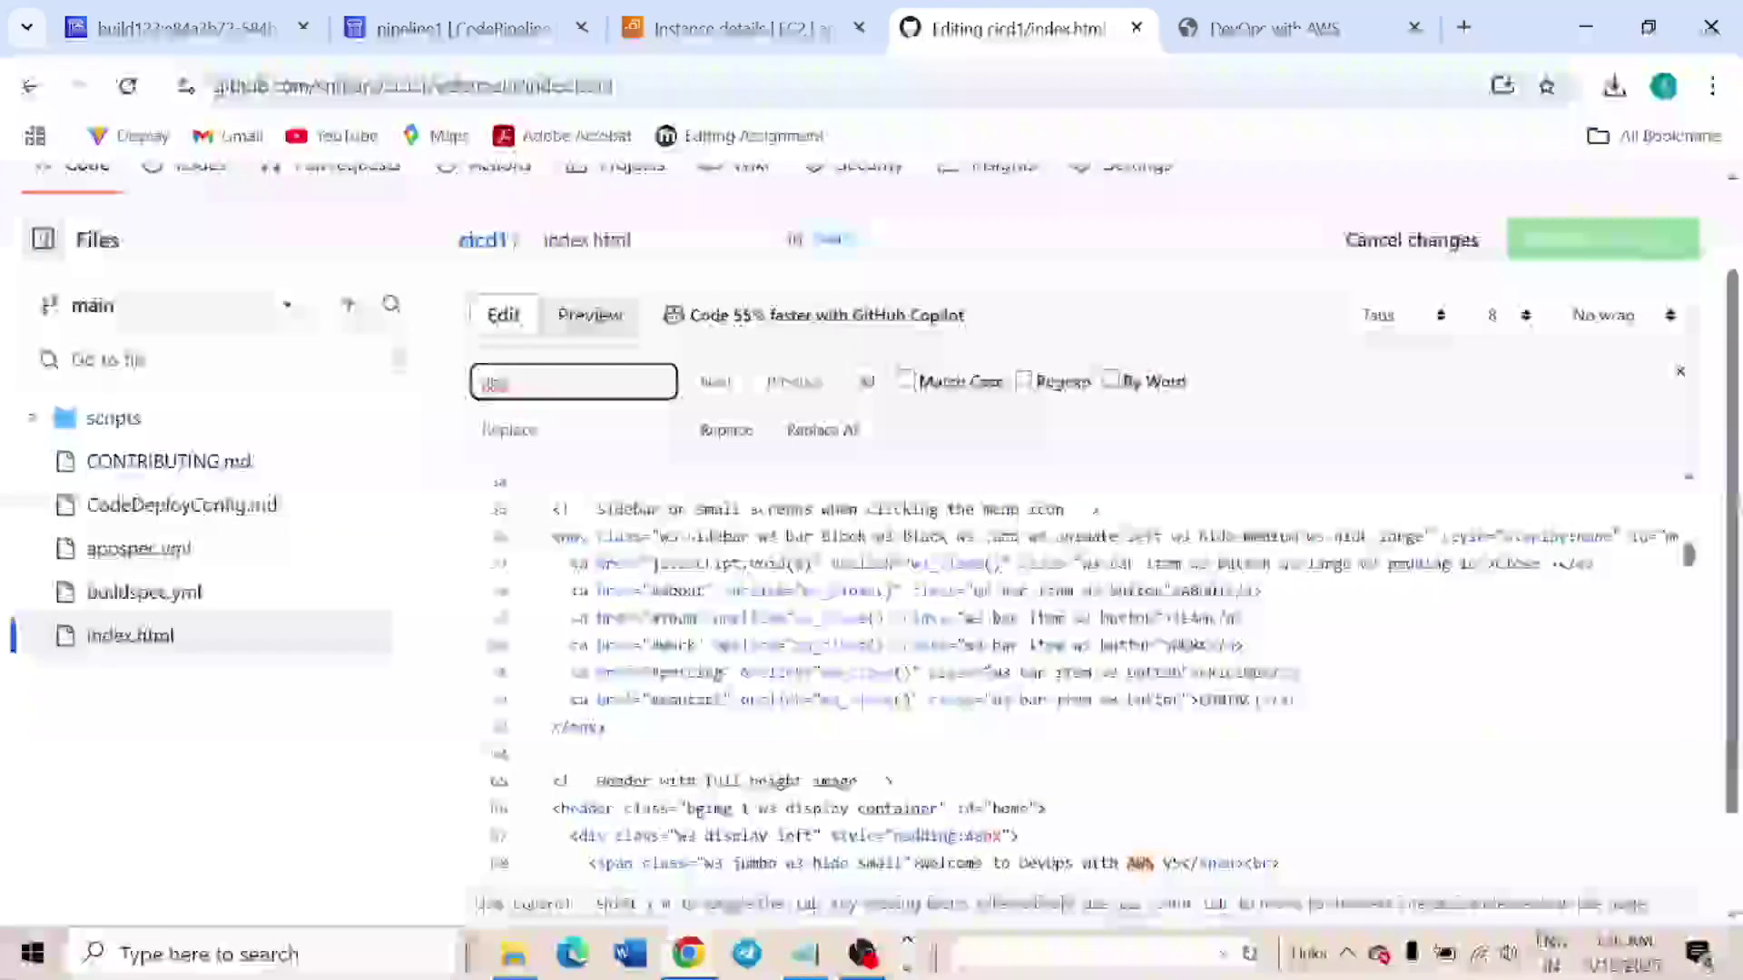
pyautogui.press('Return')
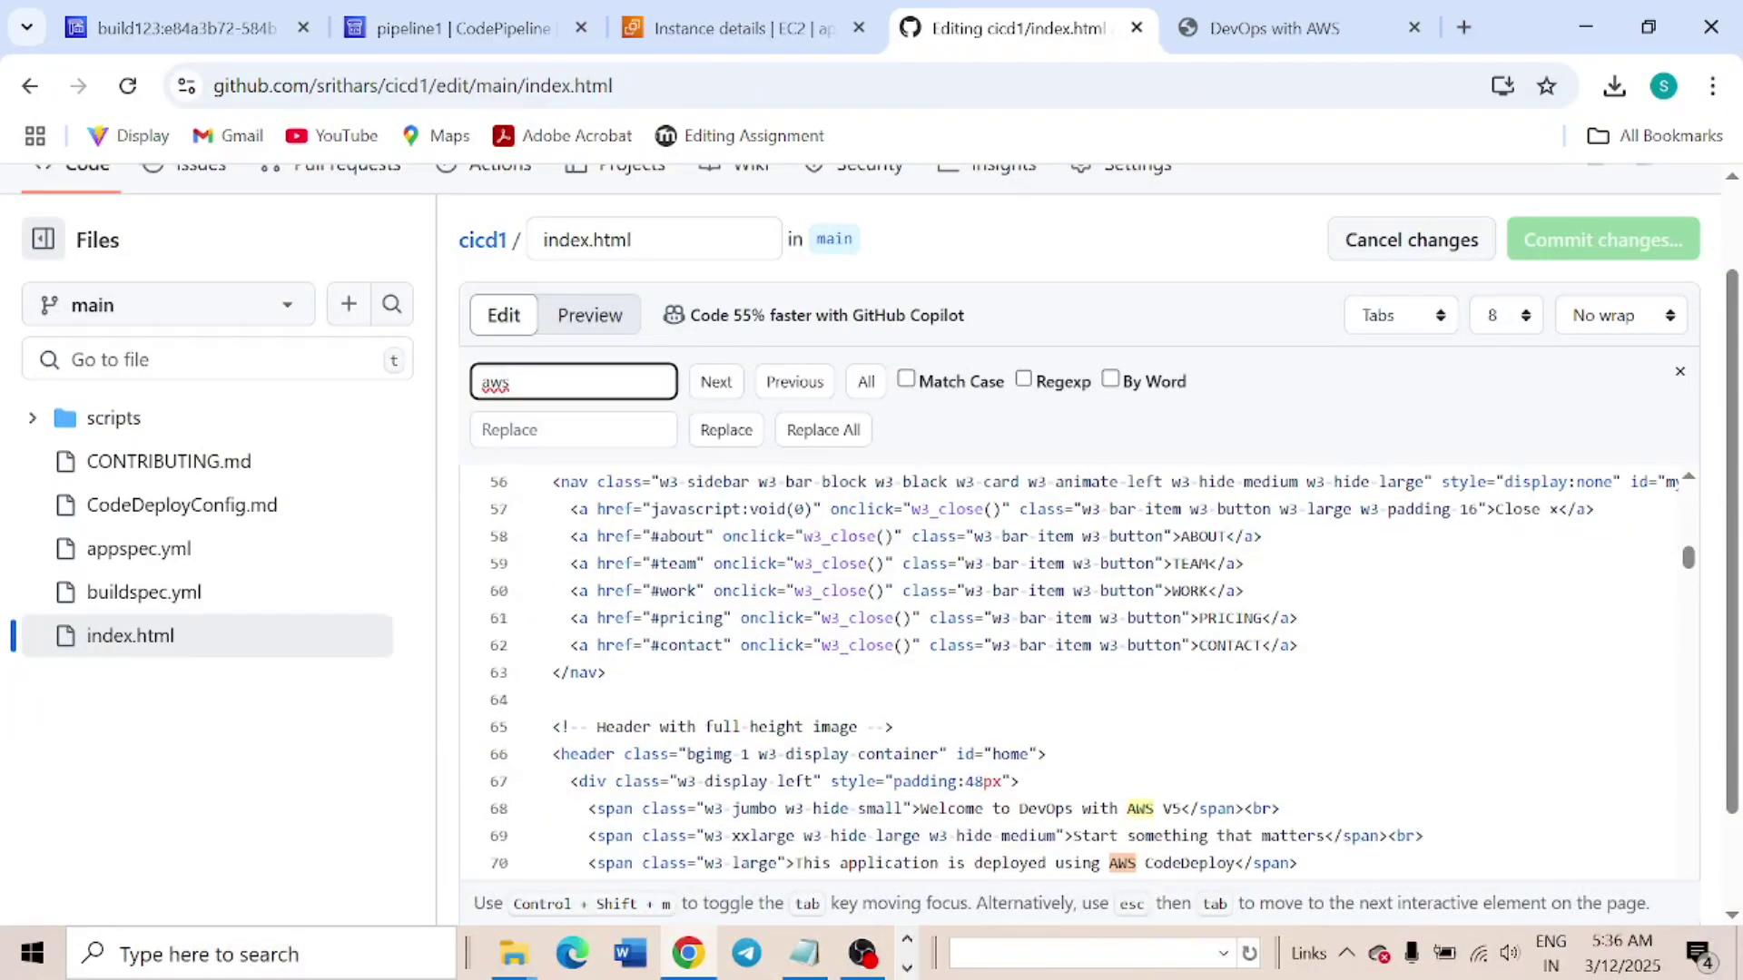
pyautogui.click(1180, 807)
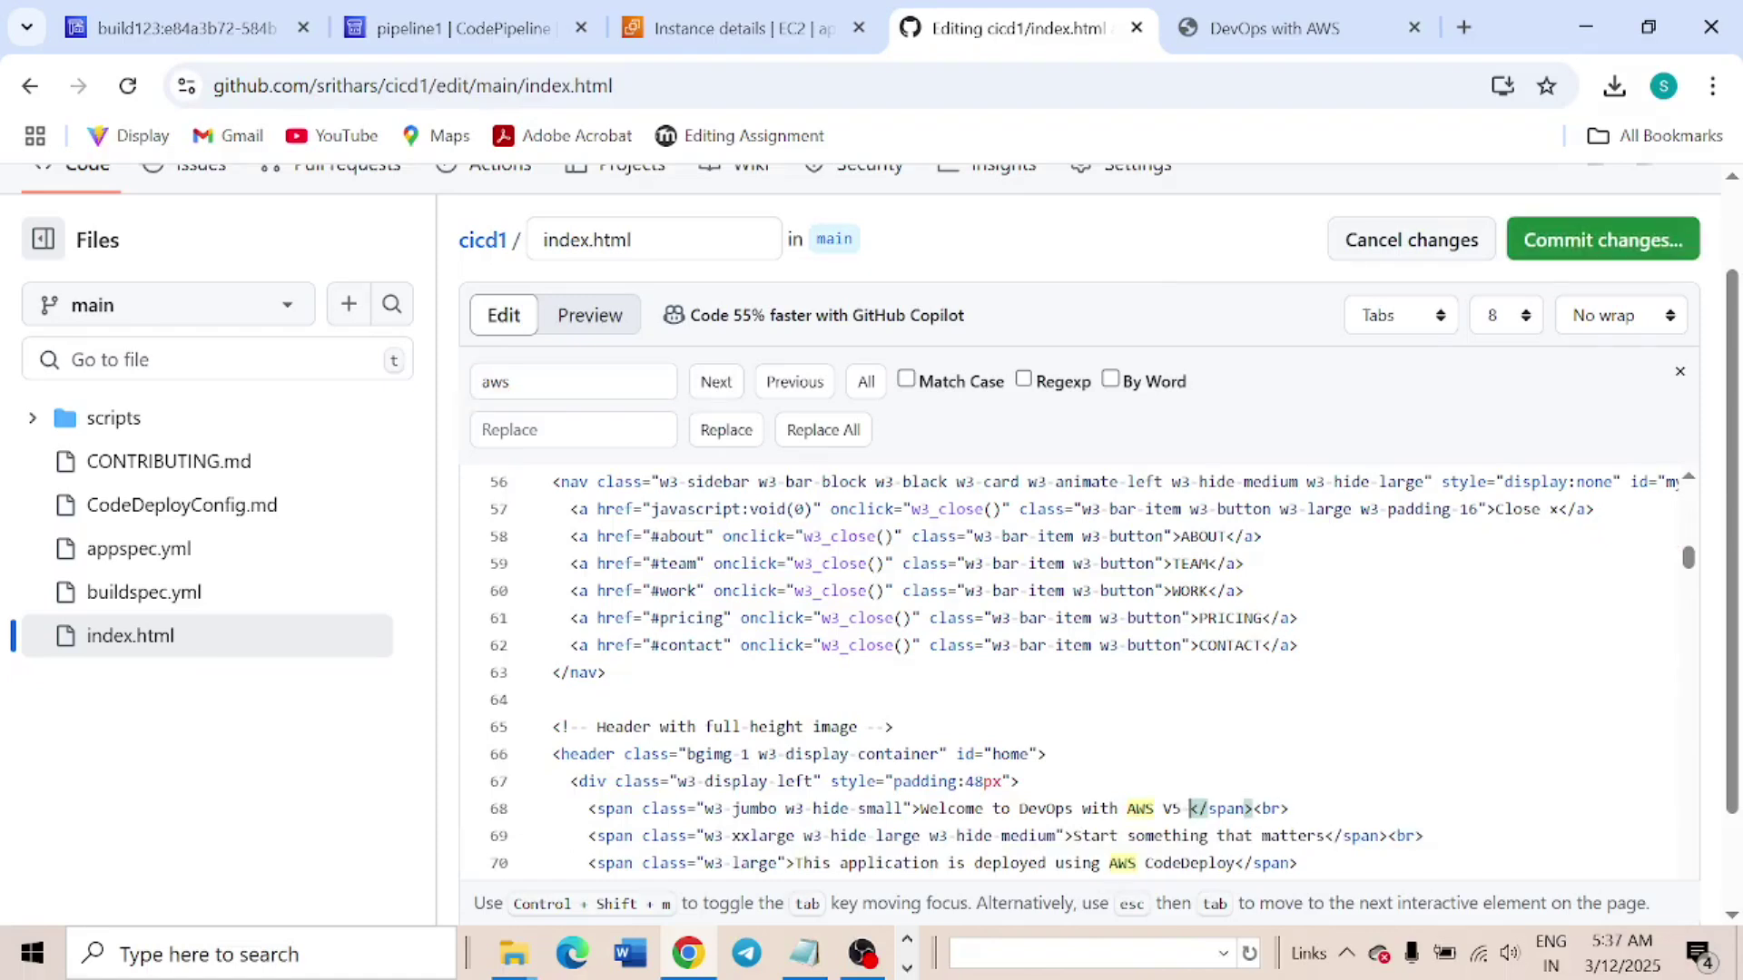
pyautogui.write('KL univer')
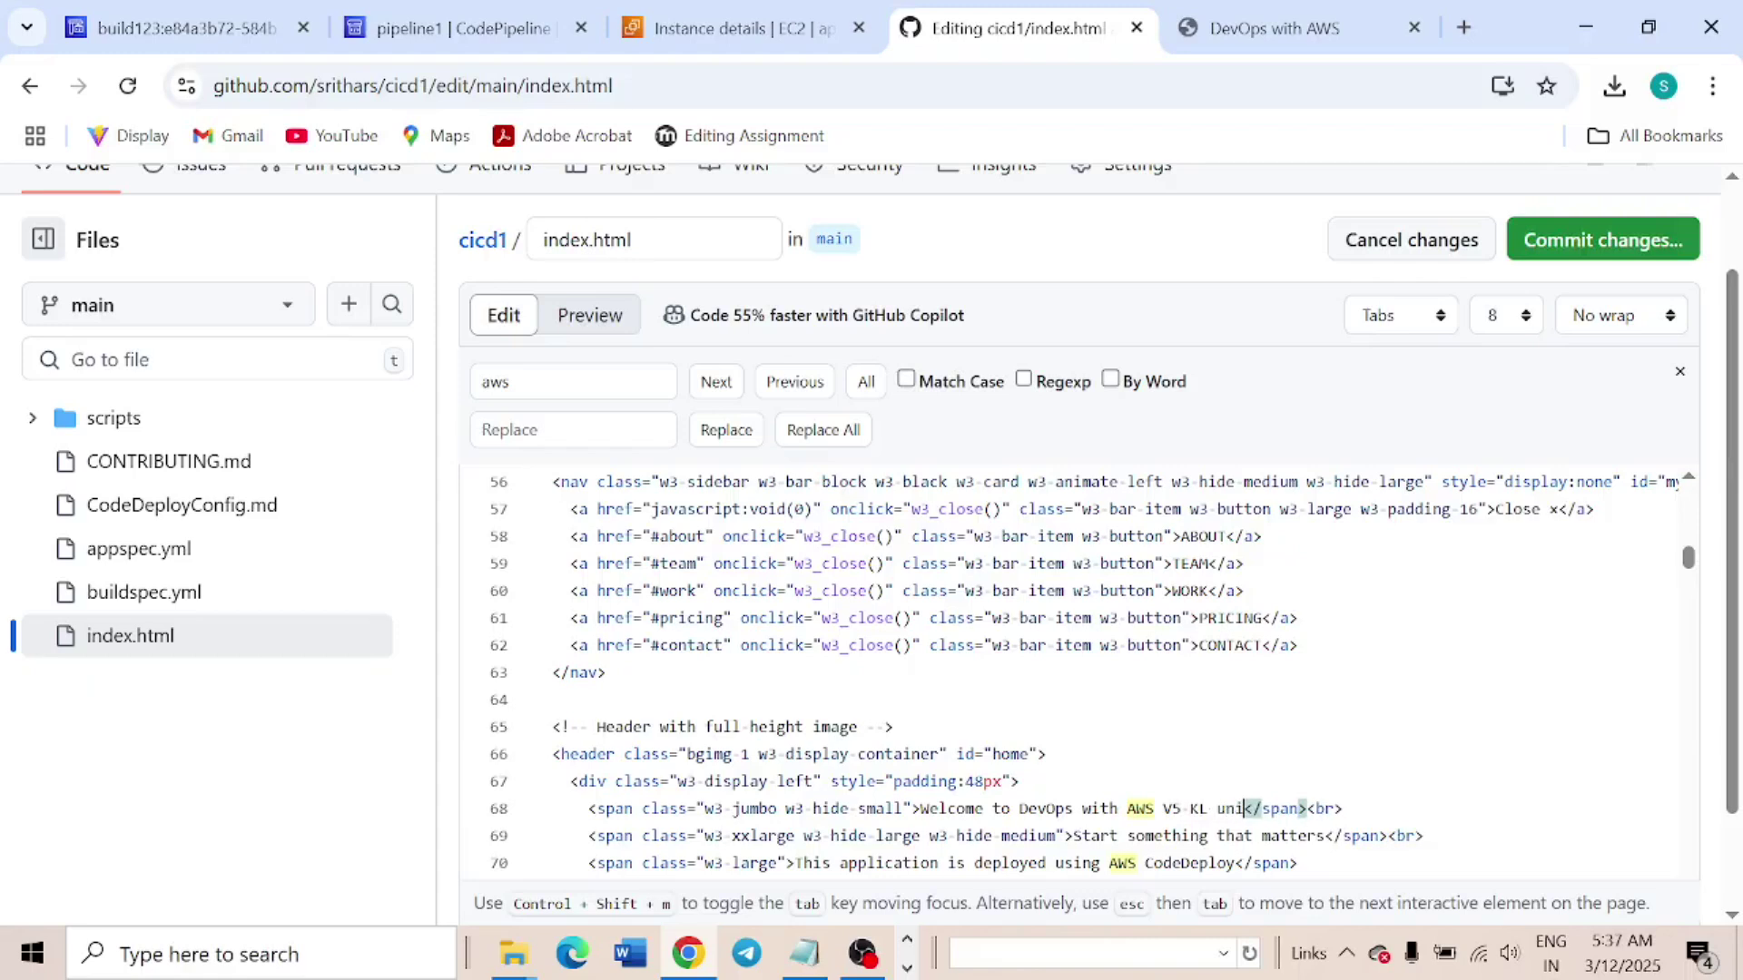
pyautogui.write('sity')
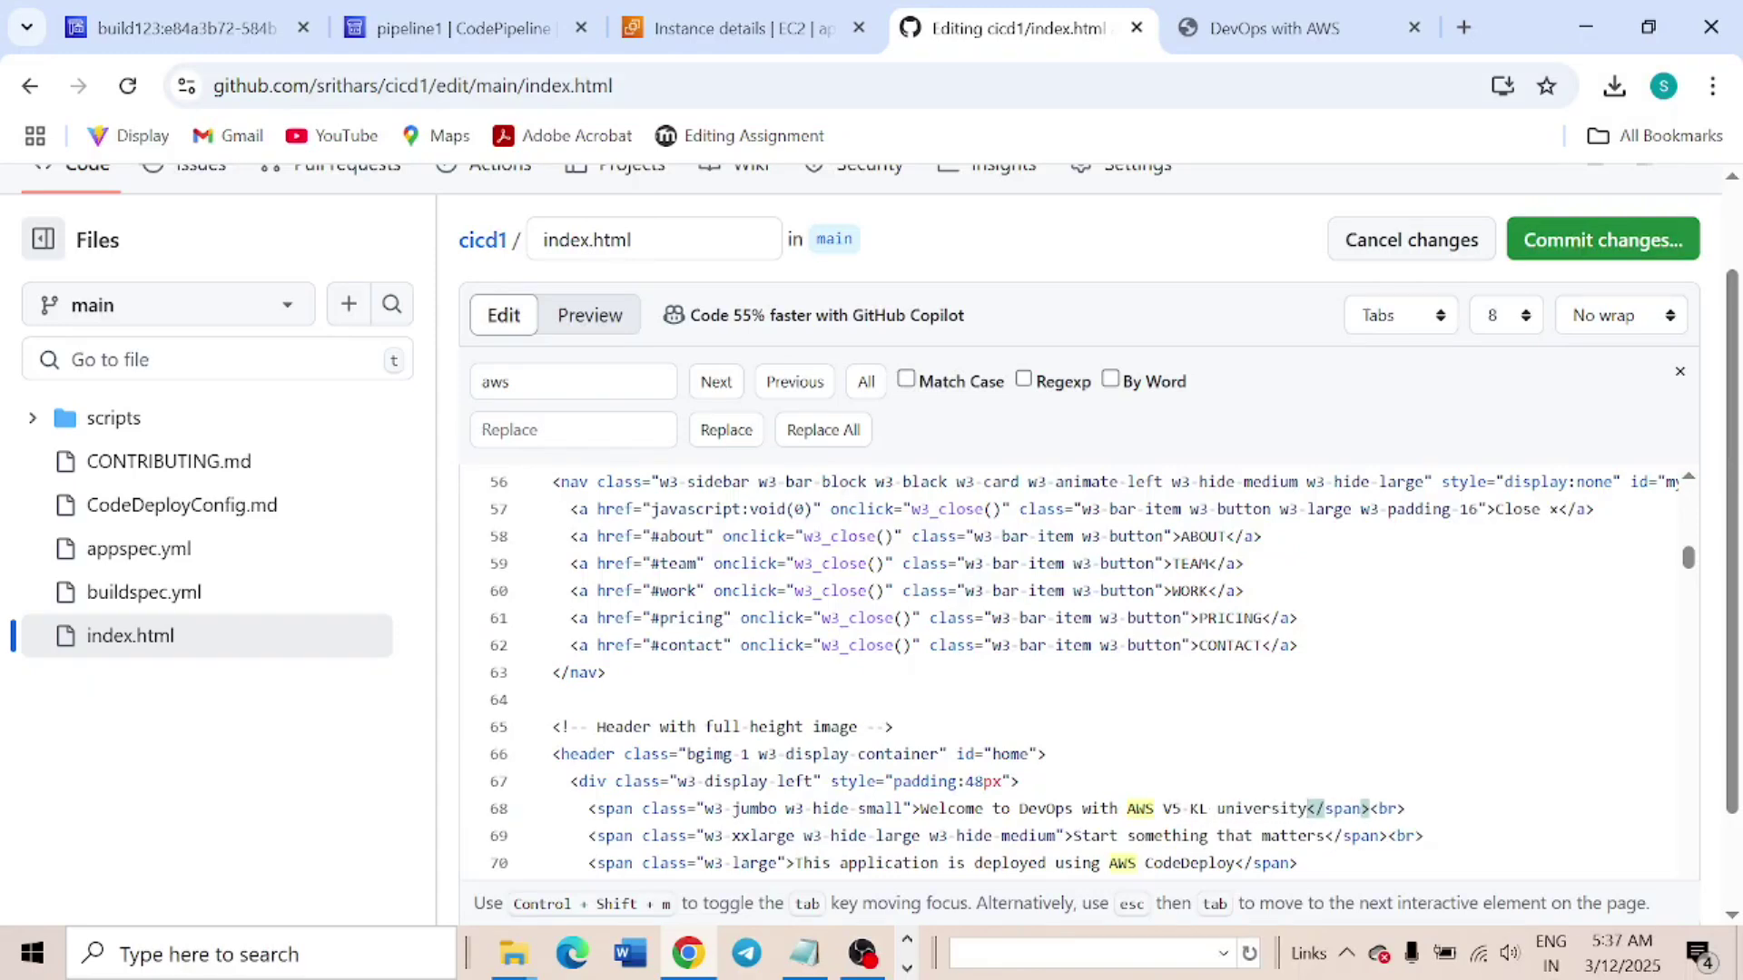
# Compare the edited heading in index.html with the heading on the currently deployed web page
pyautogui.moveTo(1307, 809); pyautogui.dragTo(1189, 809)
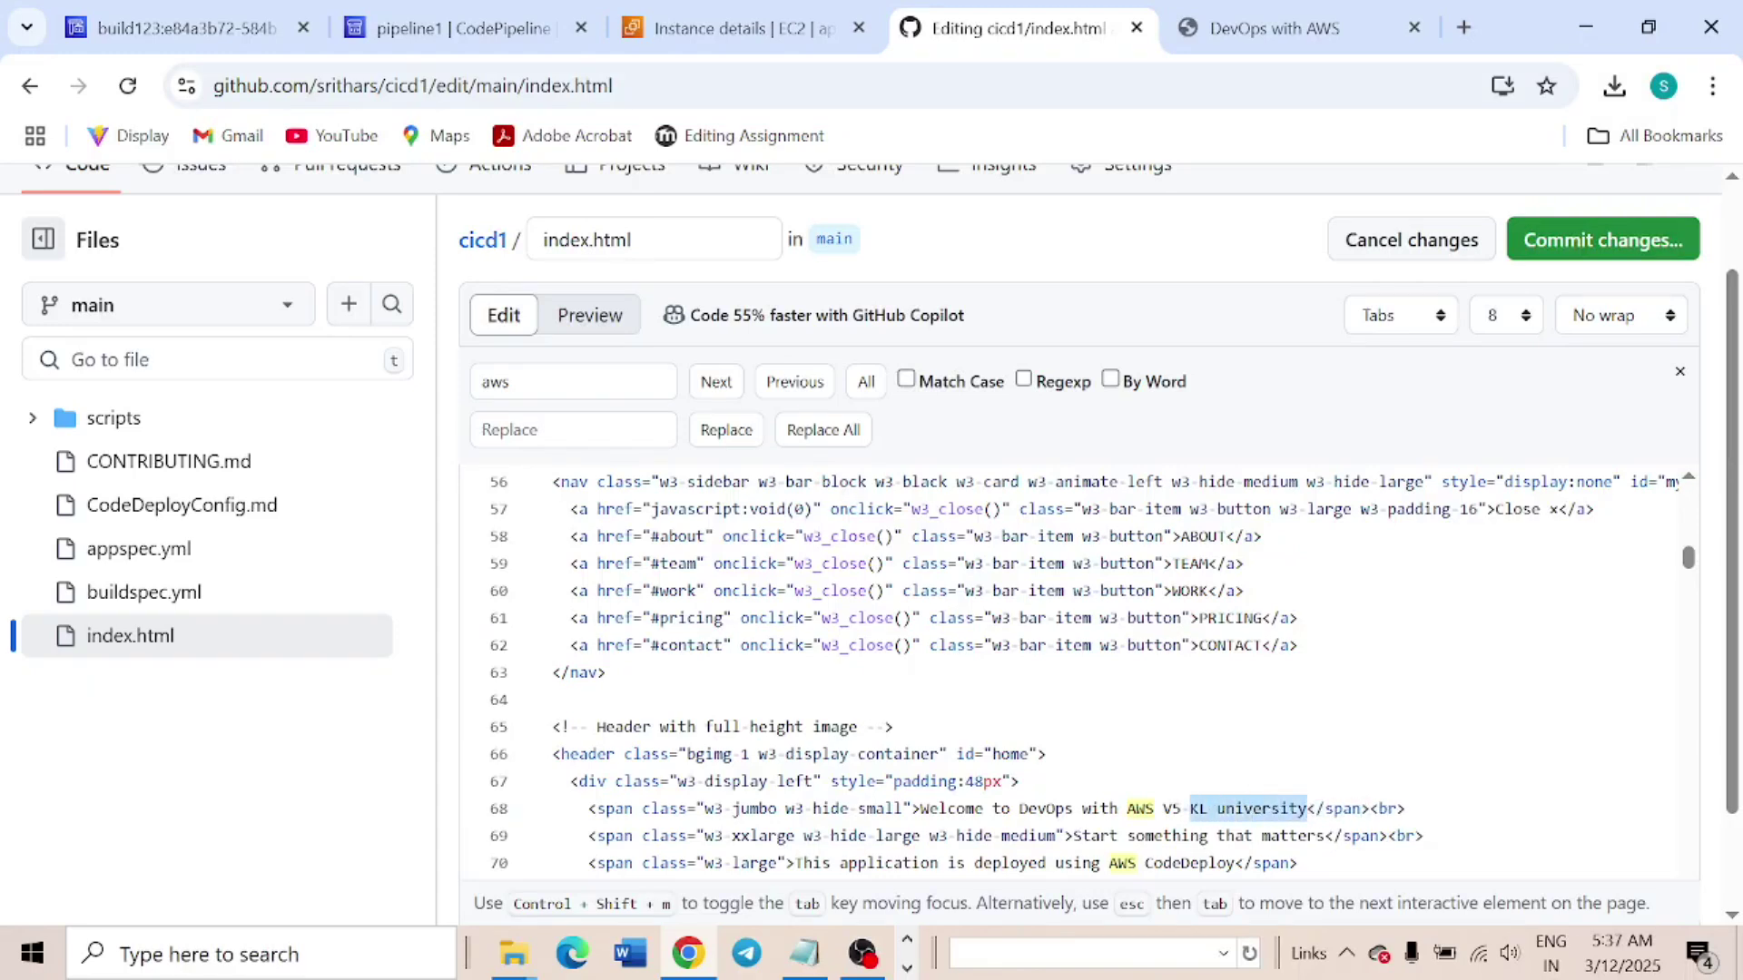
pyautogui.click(1280, 28)
pyautogui.moveTo(1461, 416); pyautogui.dragTo(1165, 413)
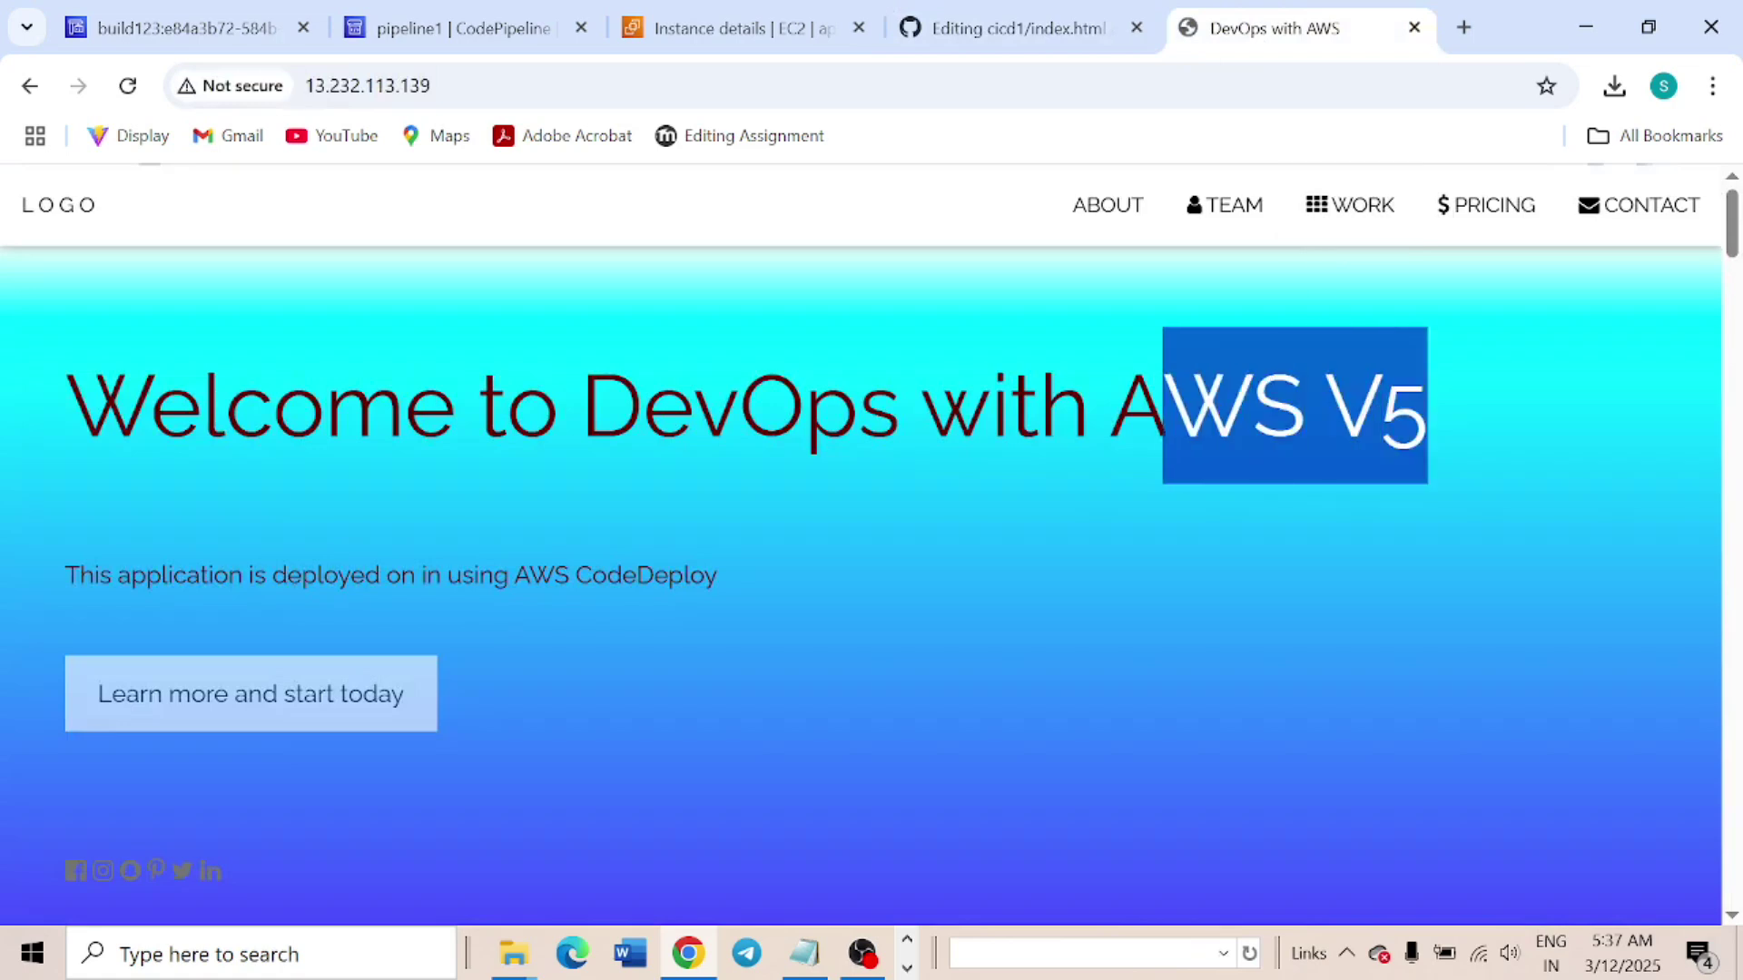
pyautogui.click(1053, 16)
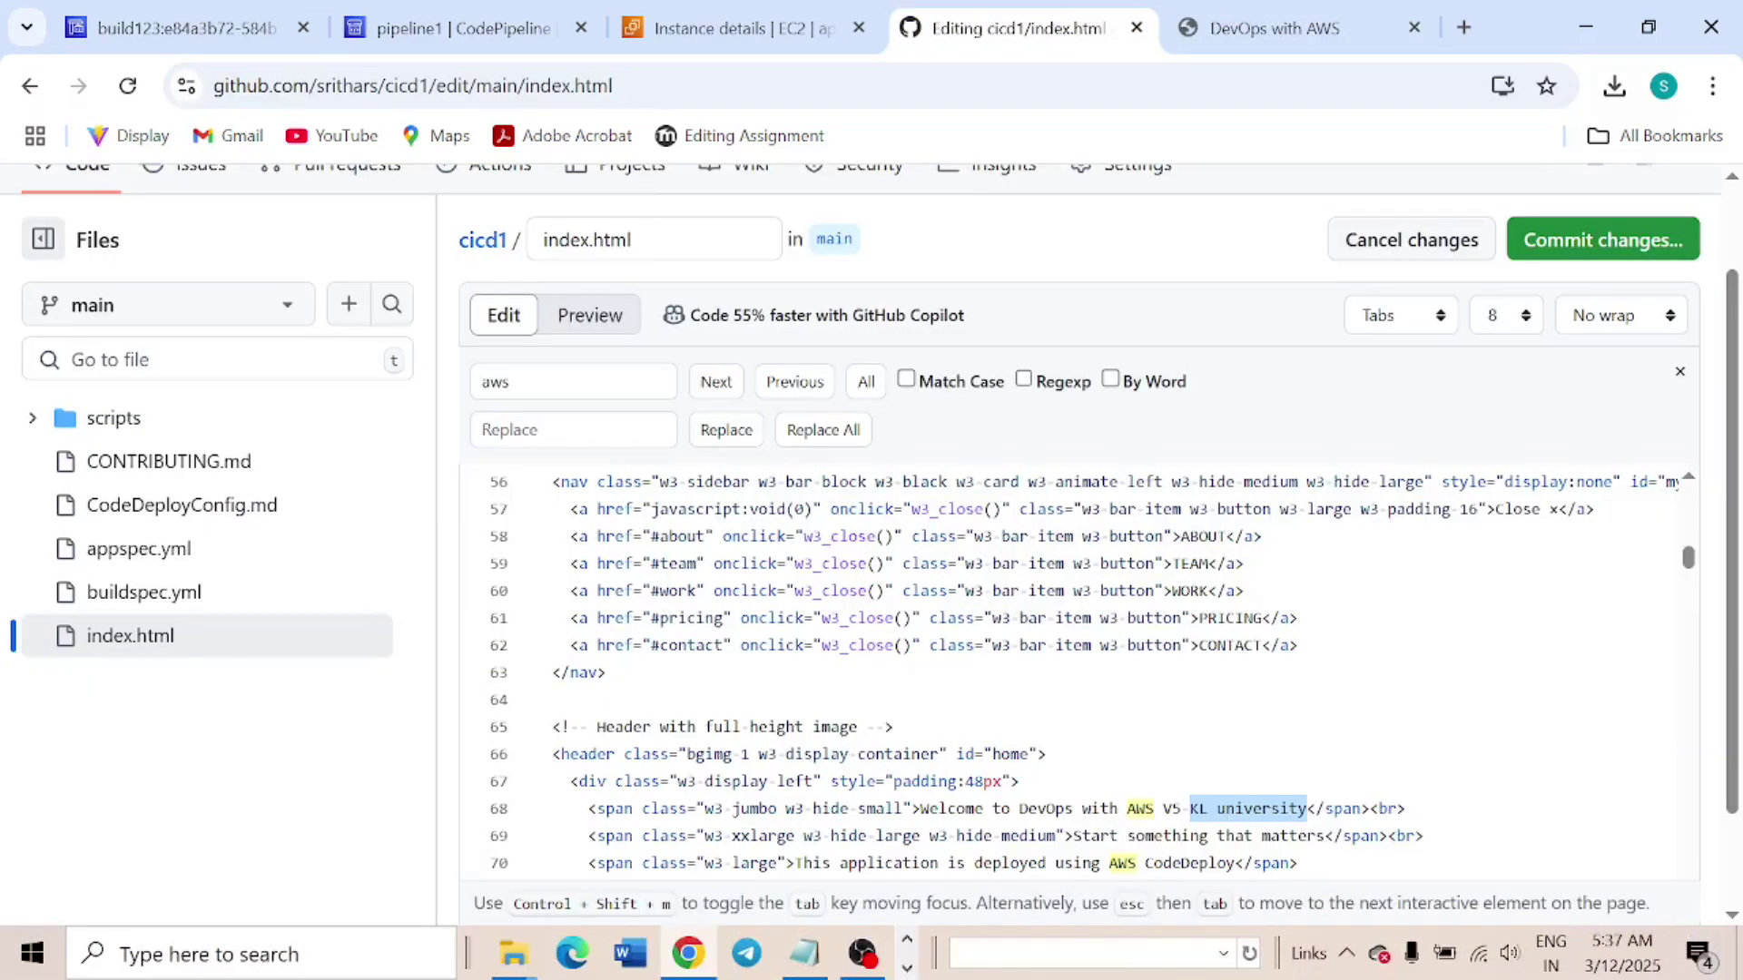
pyautogui.click(1267, 806)
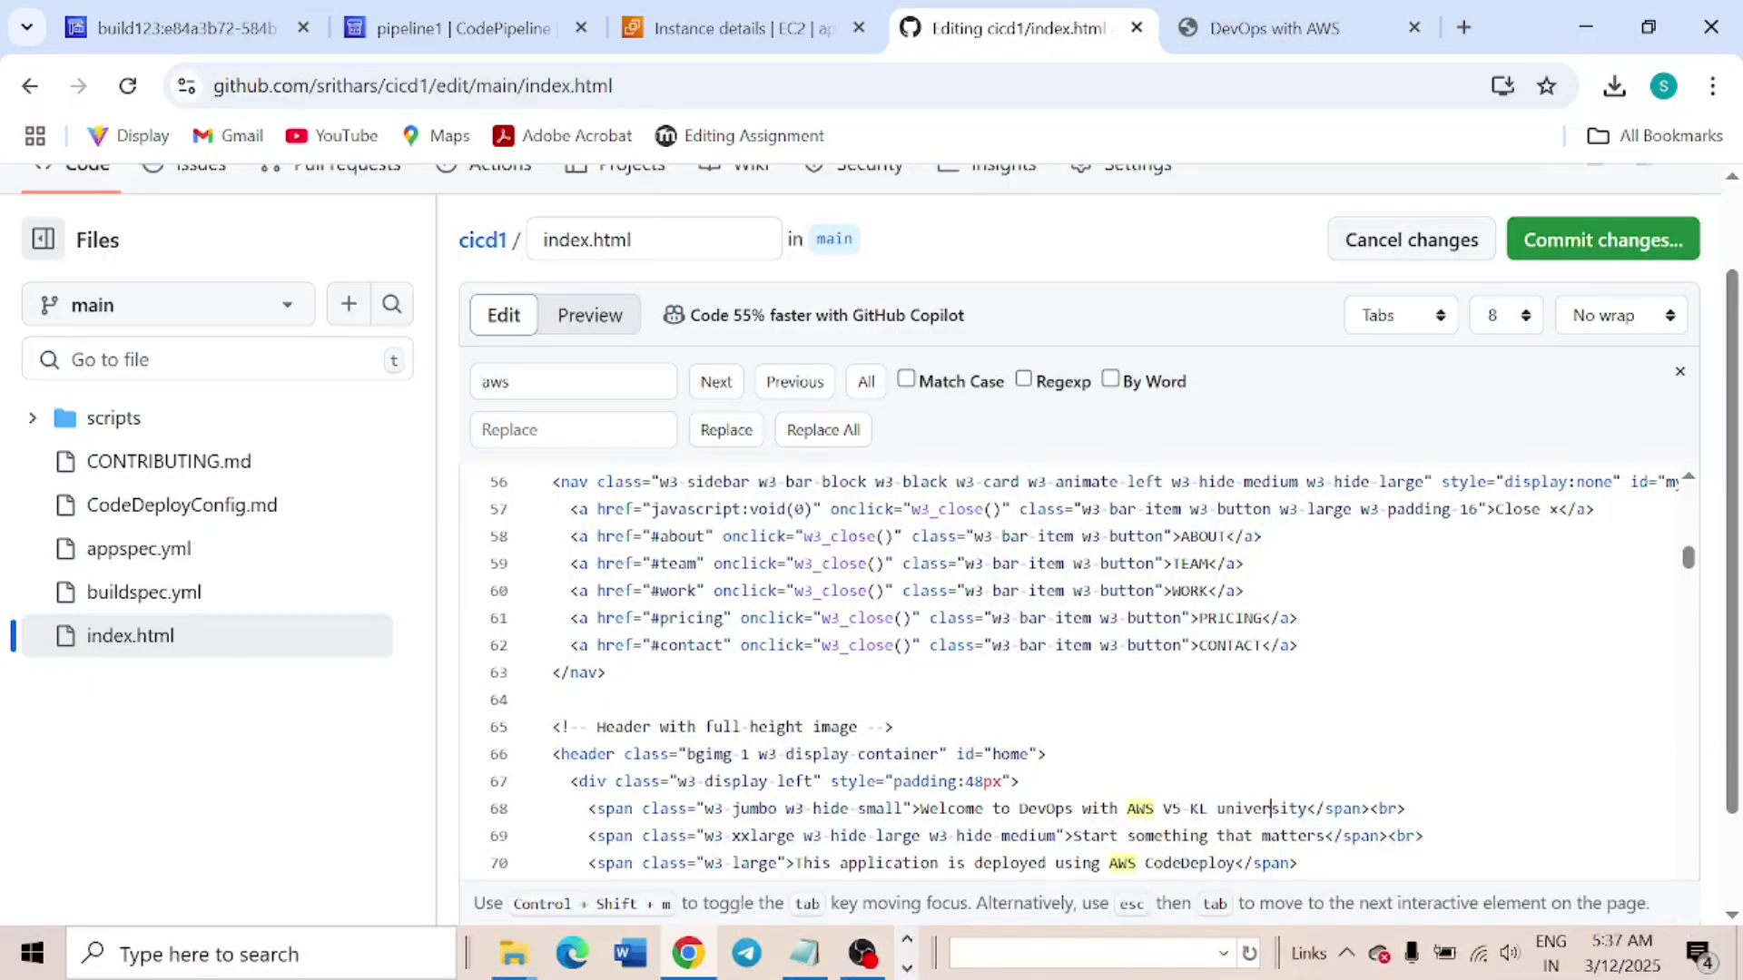
# Commit the edit directly to the main branch with the message "Update index.html" and monitor the resulting run of pipeline1
pyautogui.click(1584, 243)
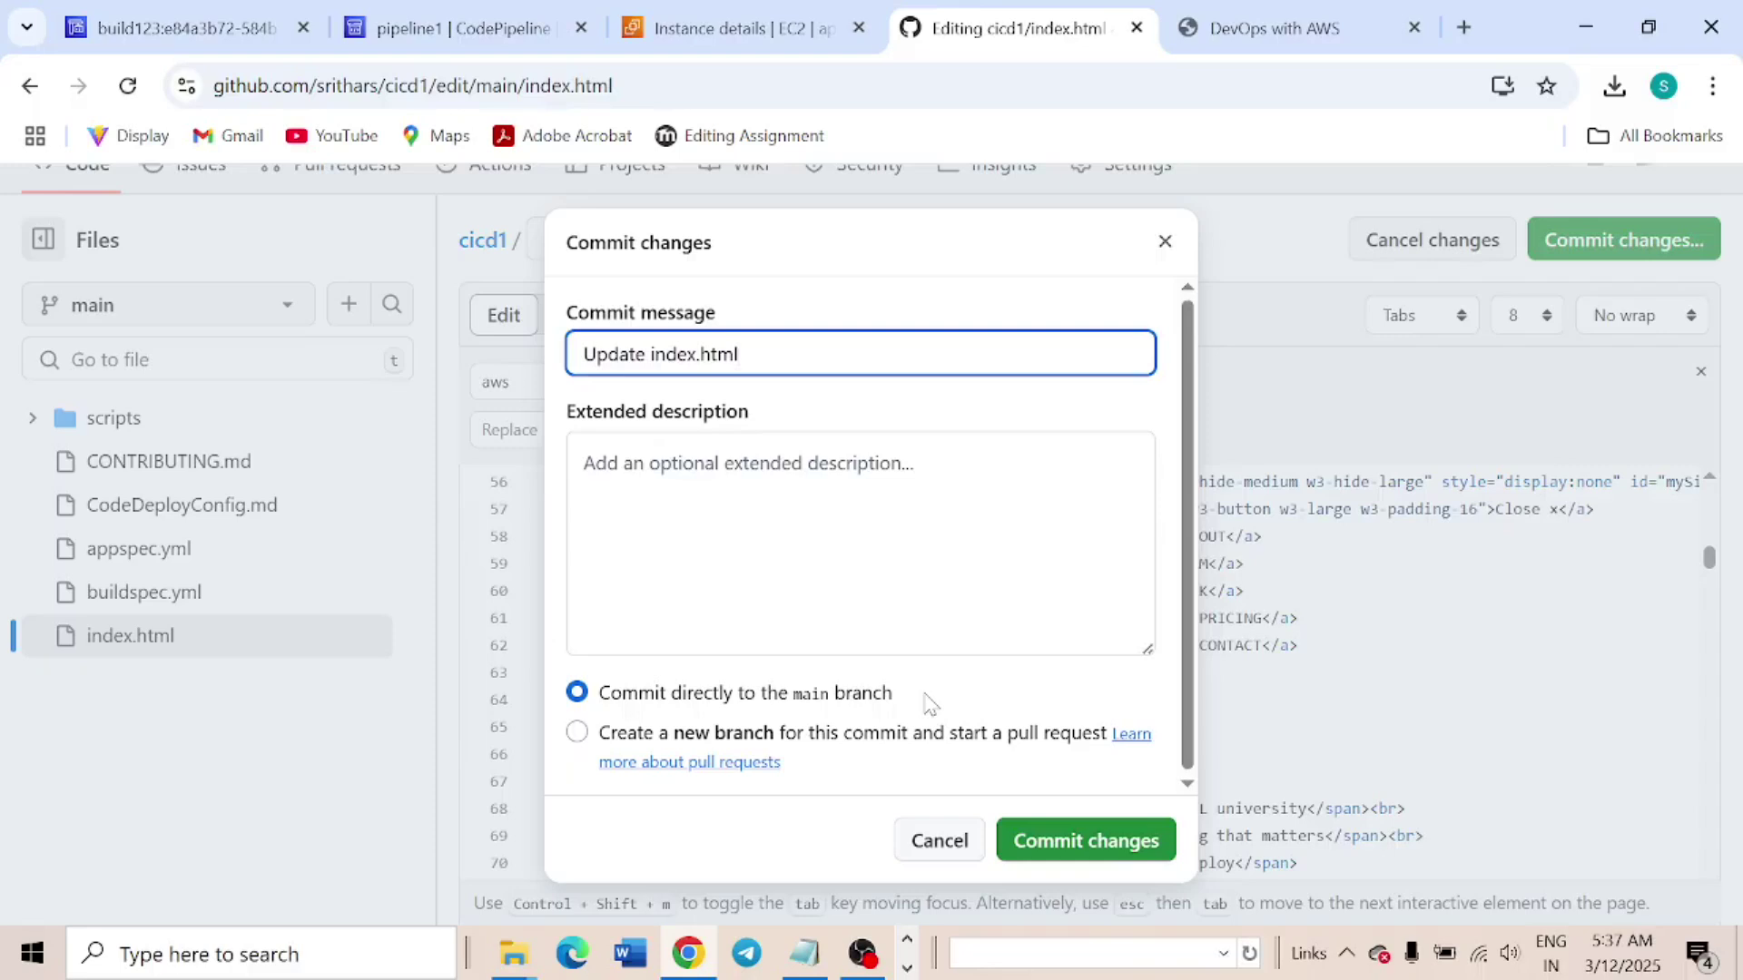
pyautogui.click(1118, 839)
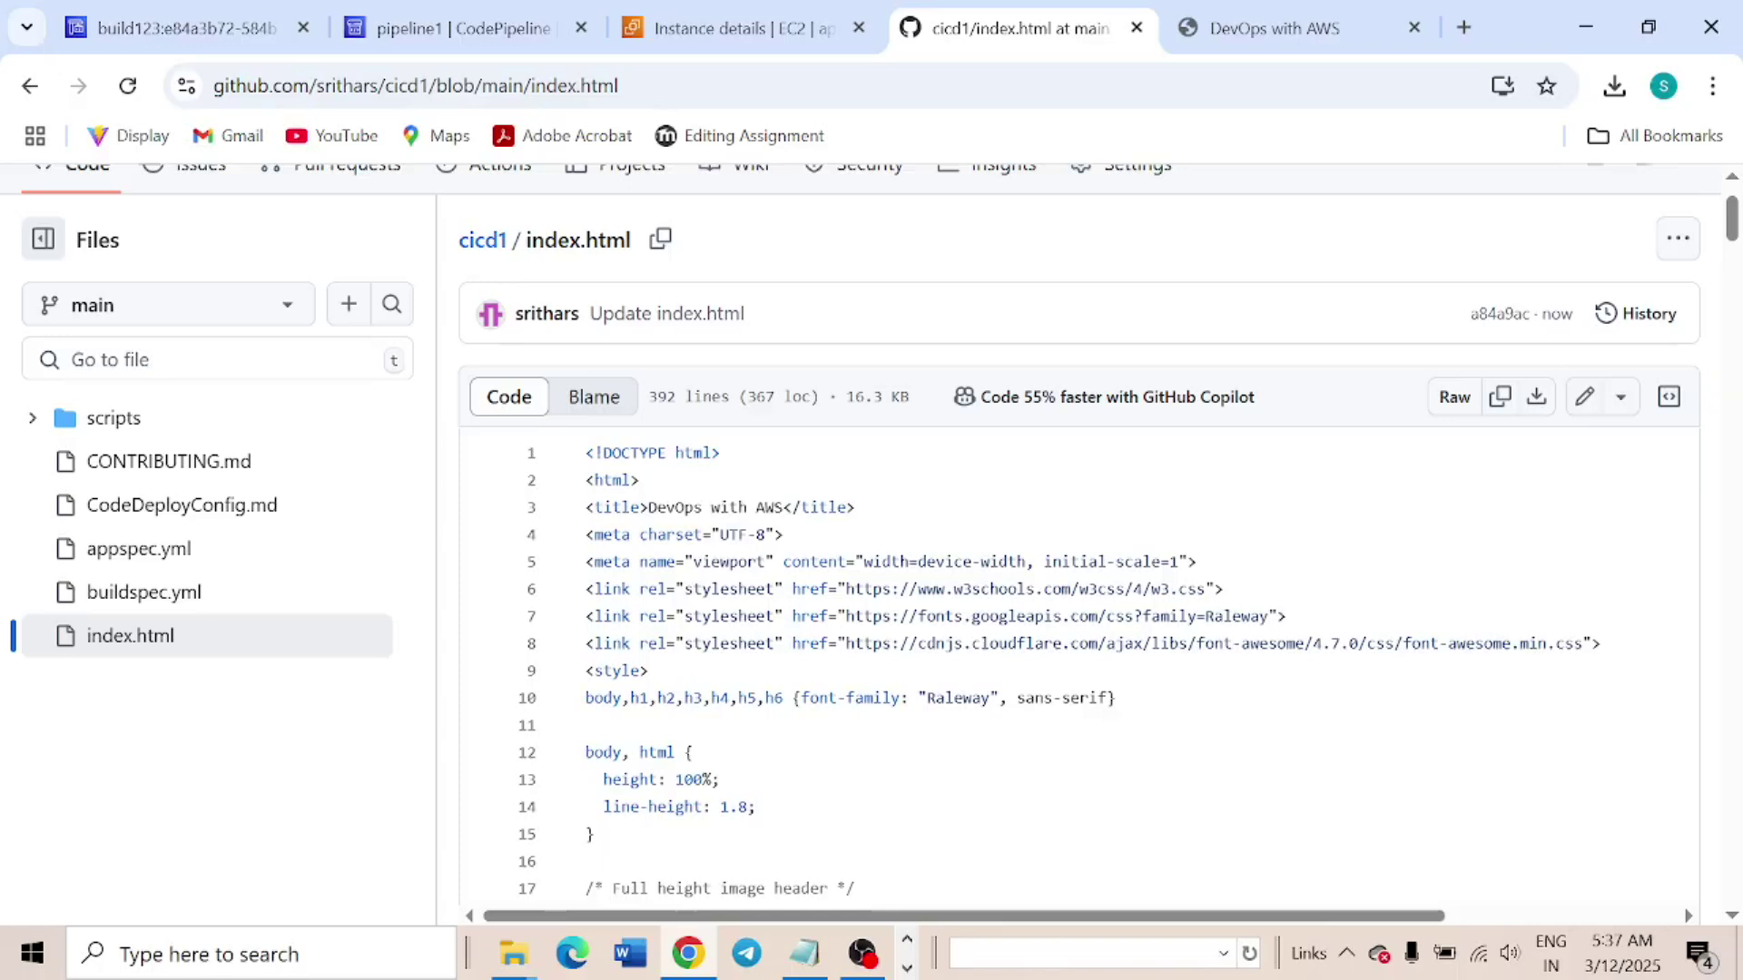
pyautogui.click(790, 28)
pyautogui.click(497, 28)
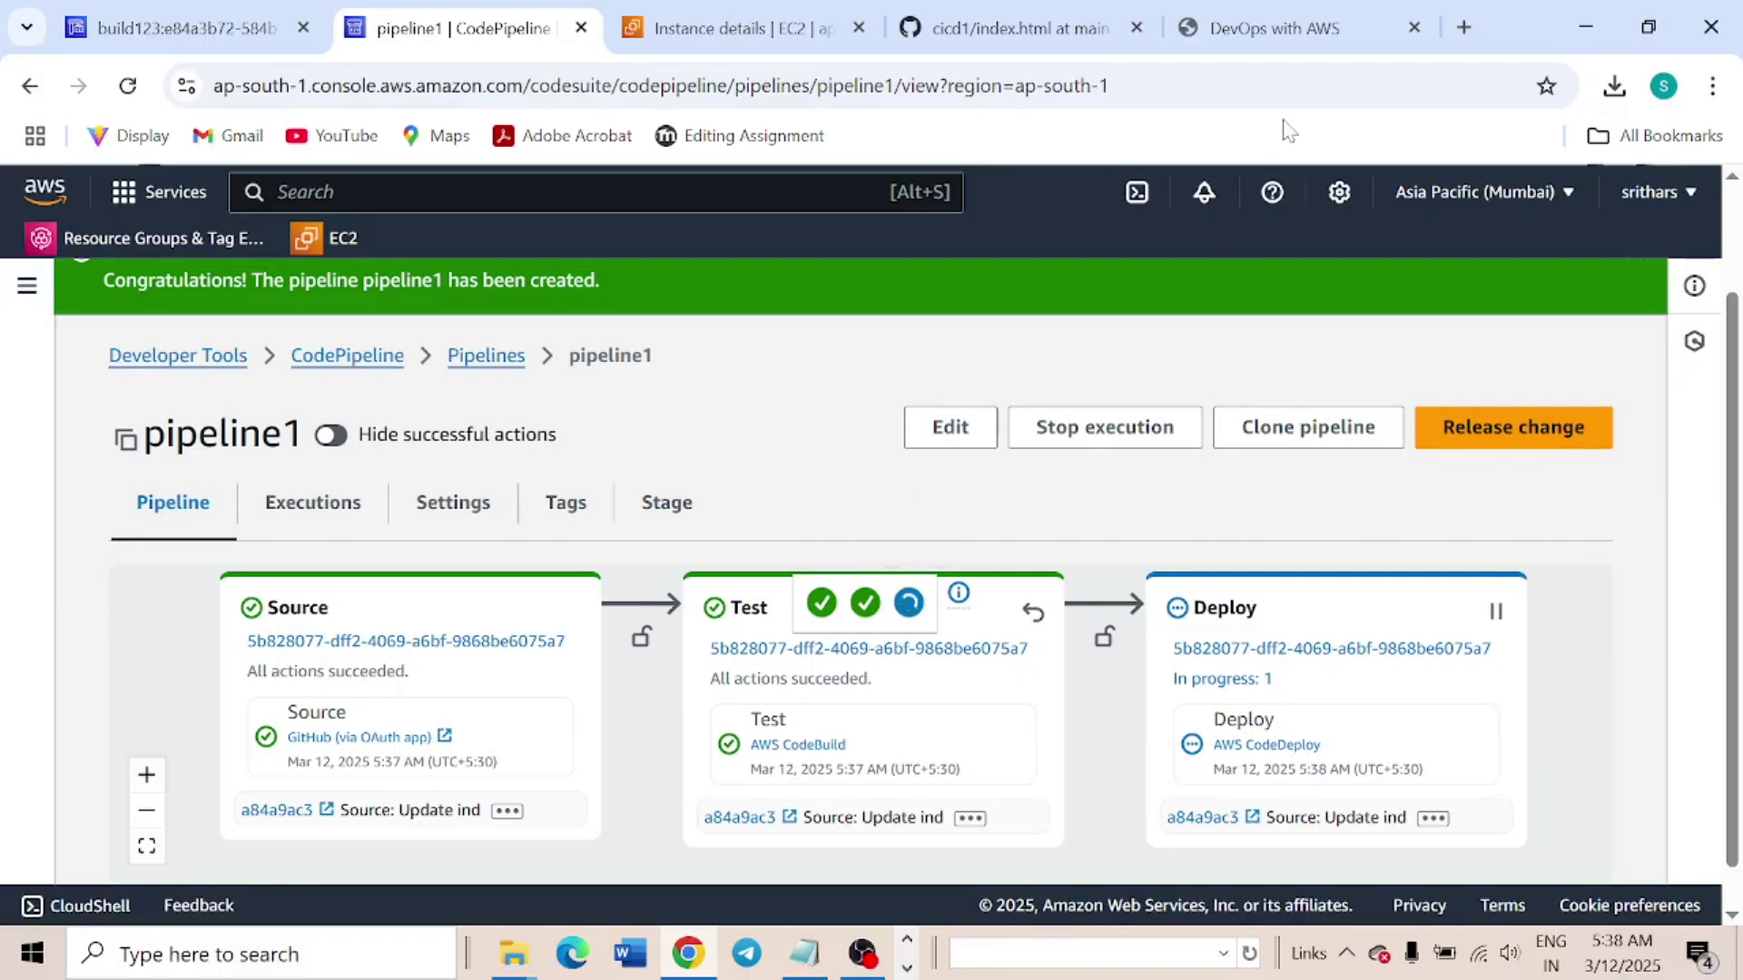
# Reload the deployed web page at 13.232.113.139 and recheck the Deploy stage status of pipeline1
pyautogui.click(1293, 15)
pyautogui.click(381, 85)
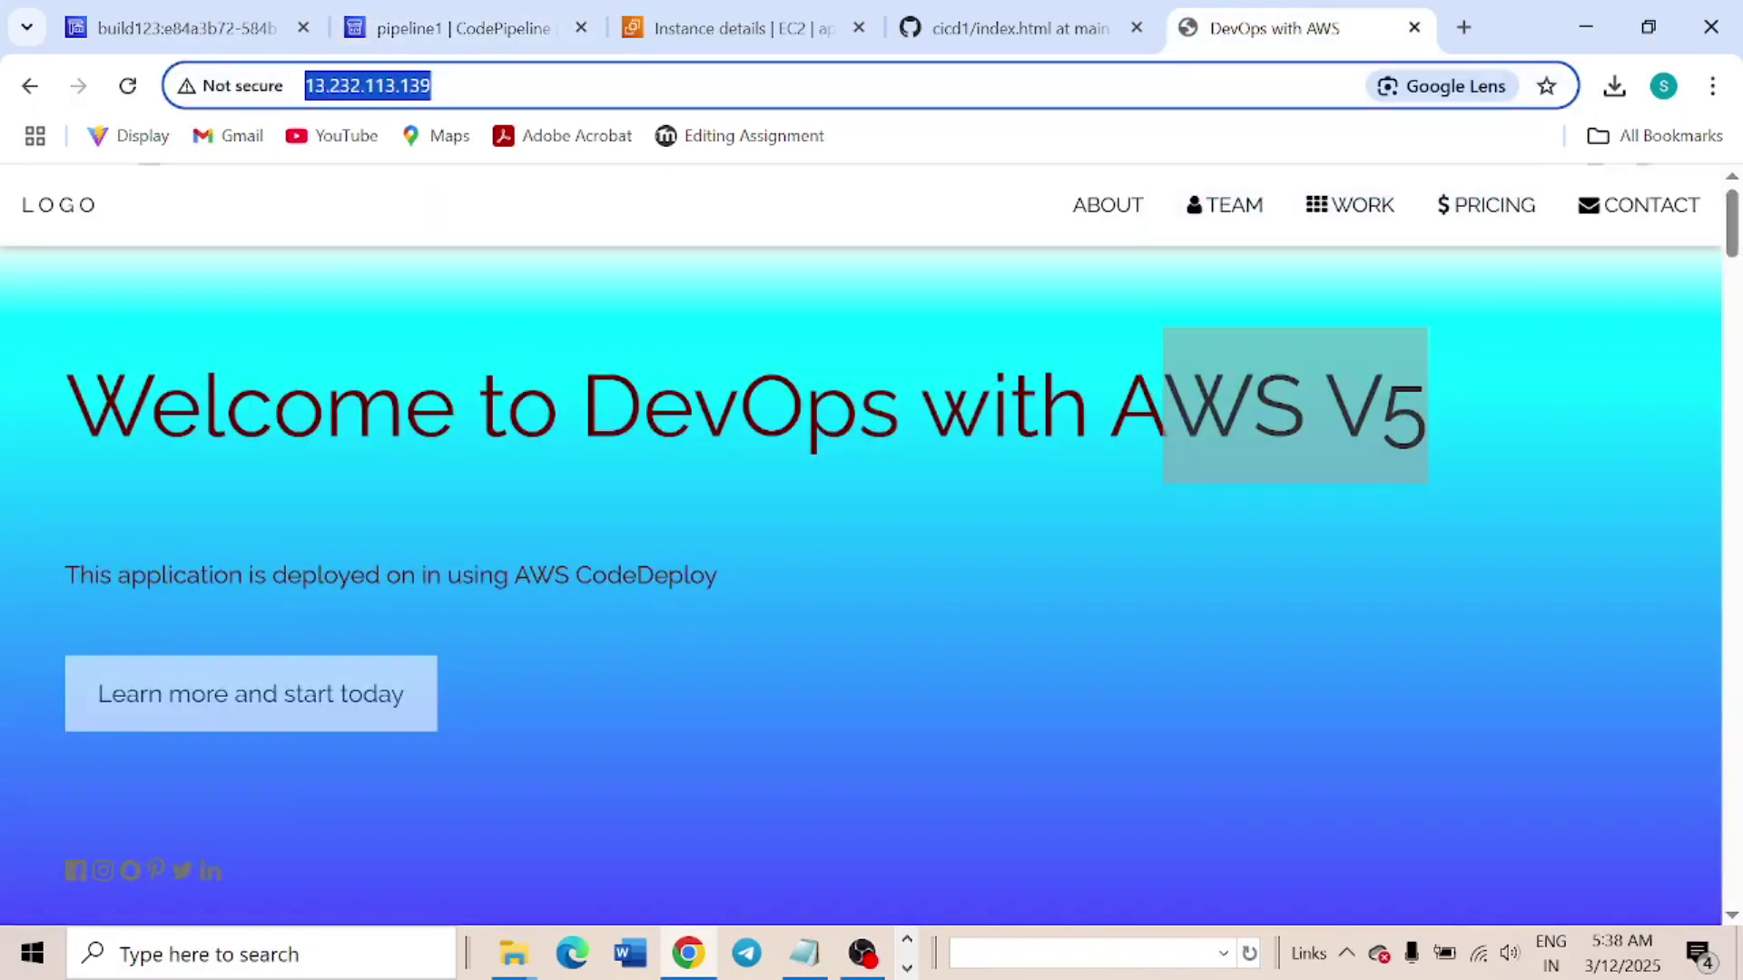
pyautogui.press('Return')
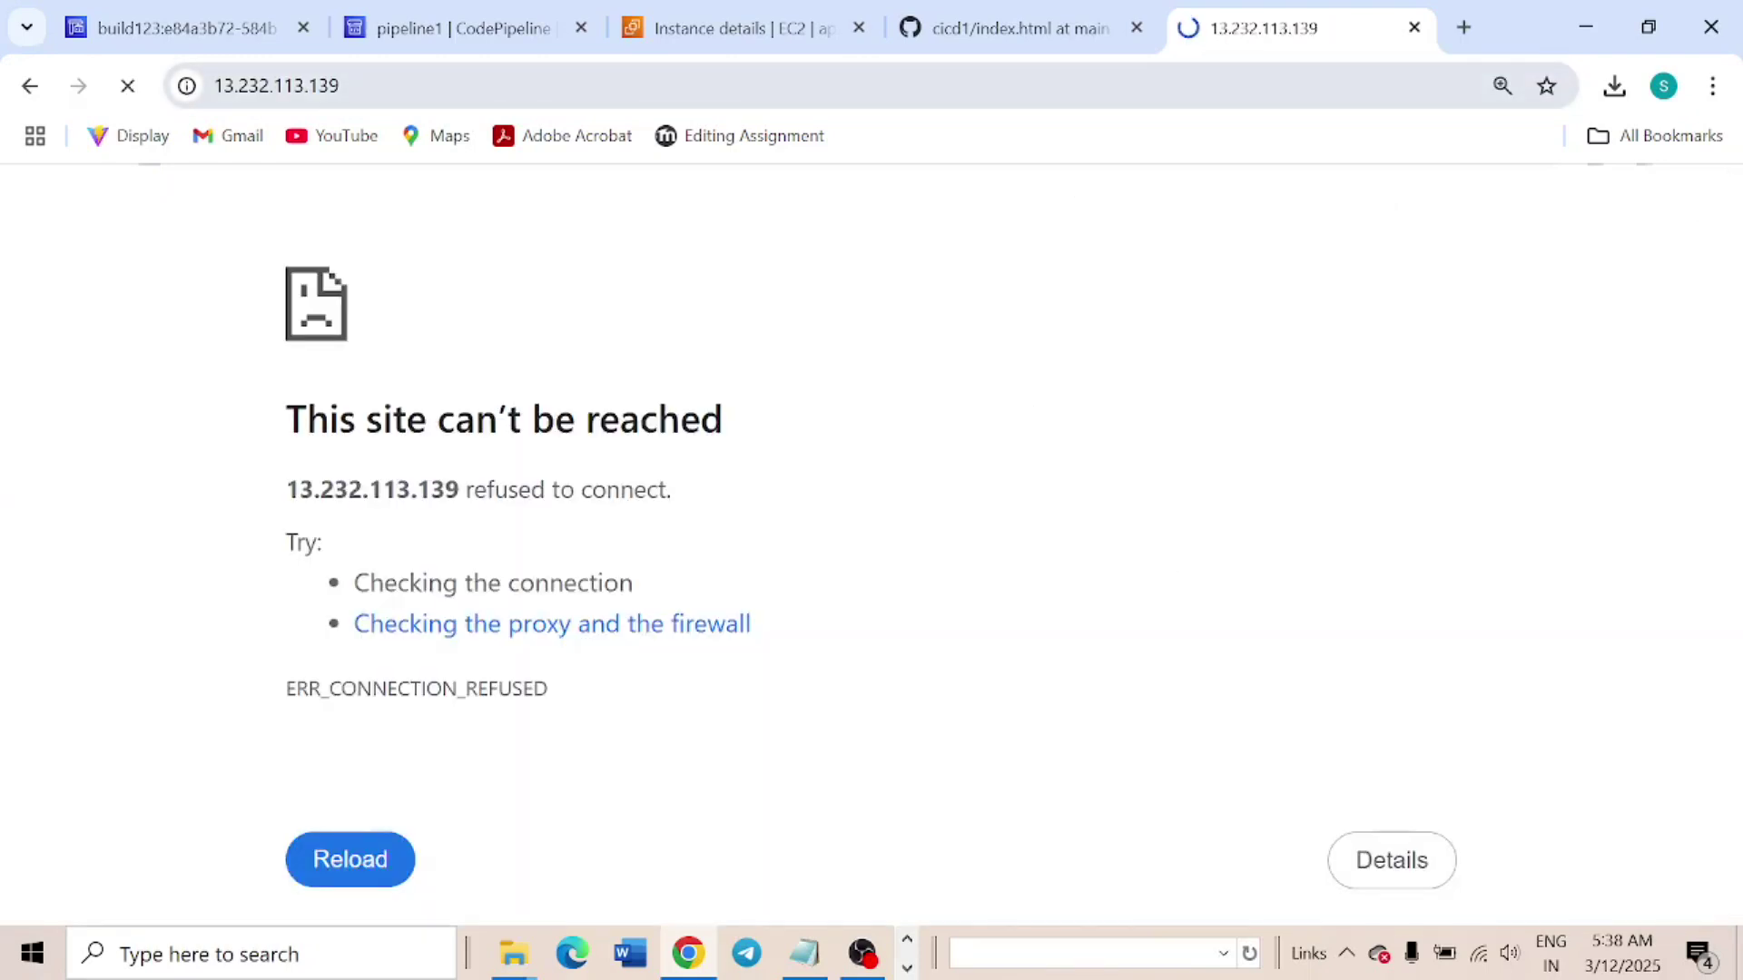
pyautogui.hotkey('ctrl', 'l')
pyautogui.press('Return')
pyautogui.click(479, 33)
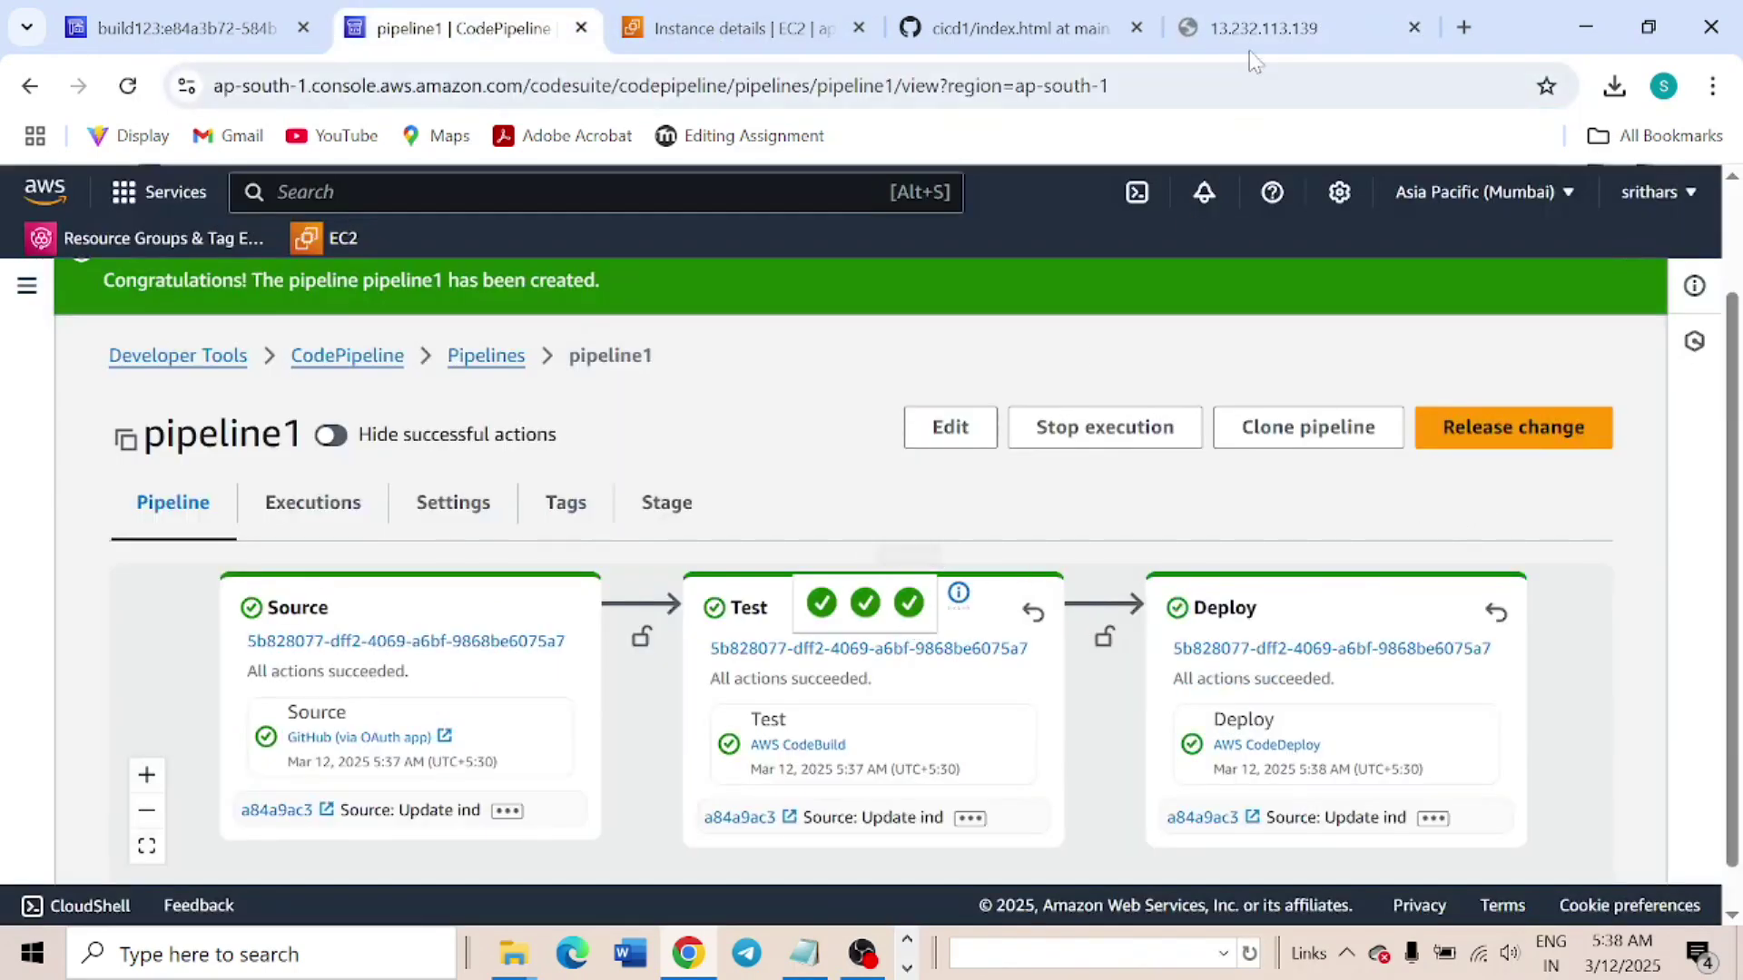
# Try to load the web page at 13.232.113.139 again several times and close its browser tab
pyautogui.click(1262, 29)
pyautogui.hotkey('ctrl', 'l')
pyautogui.press('Return')
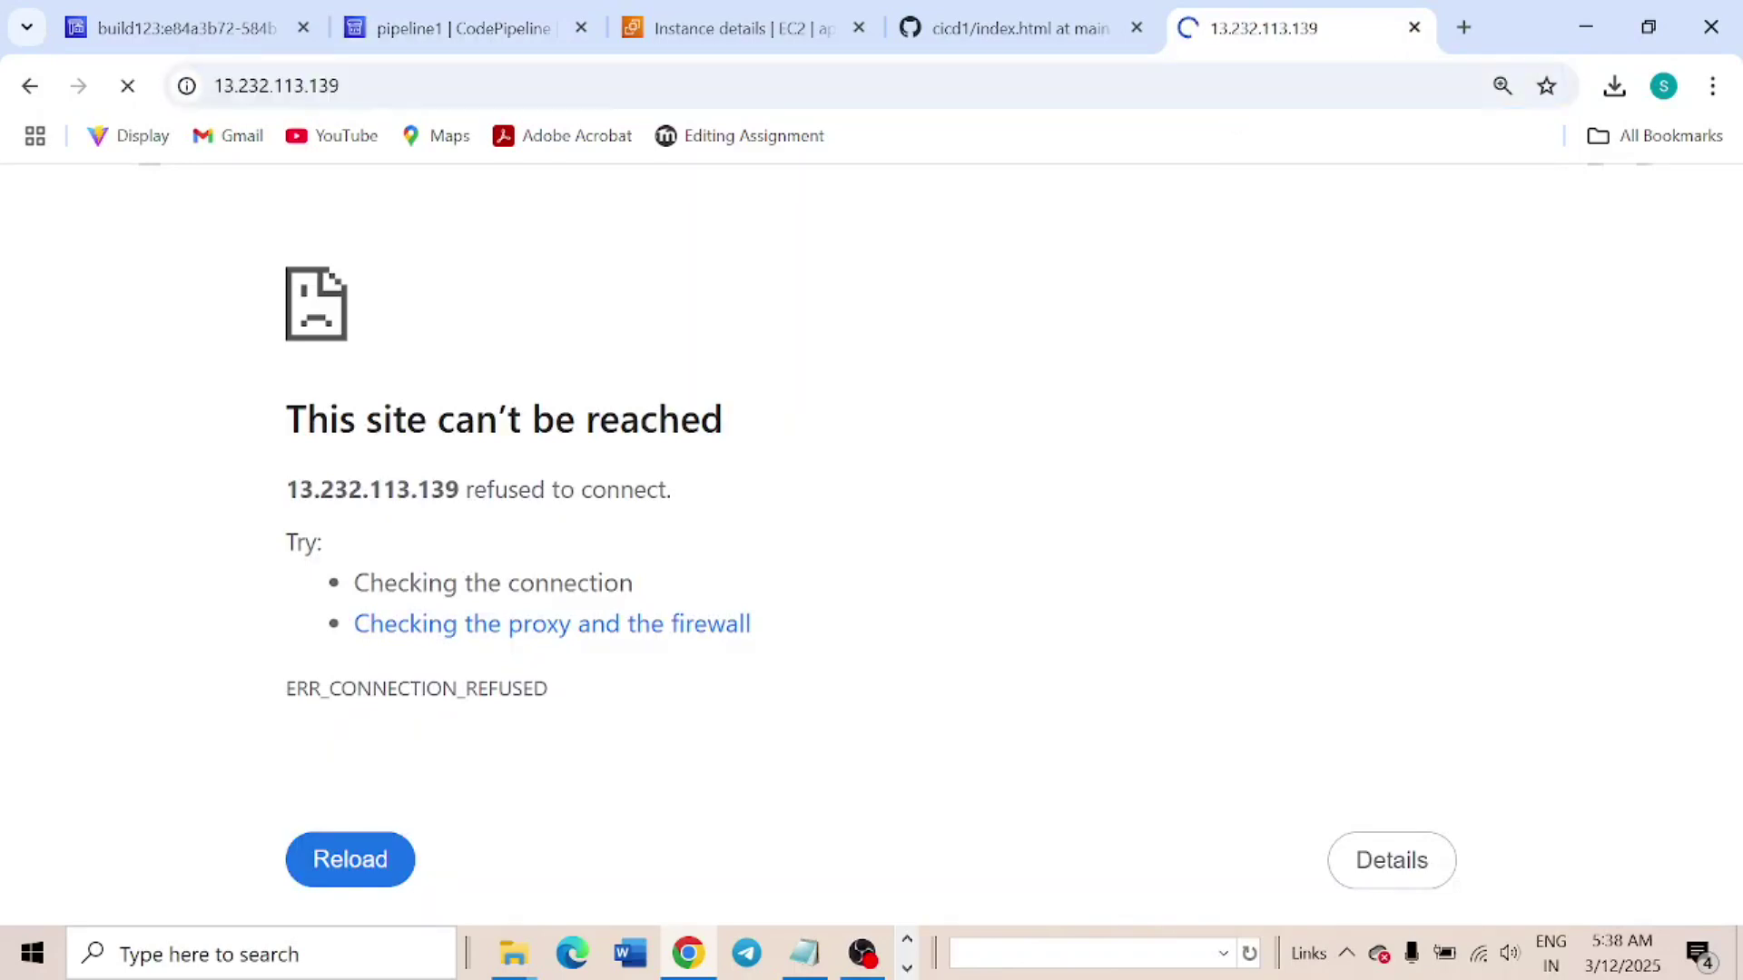
pyautogui.press('F5')
pyautogui.hotkey('ctrl', 'l')
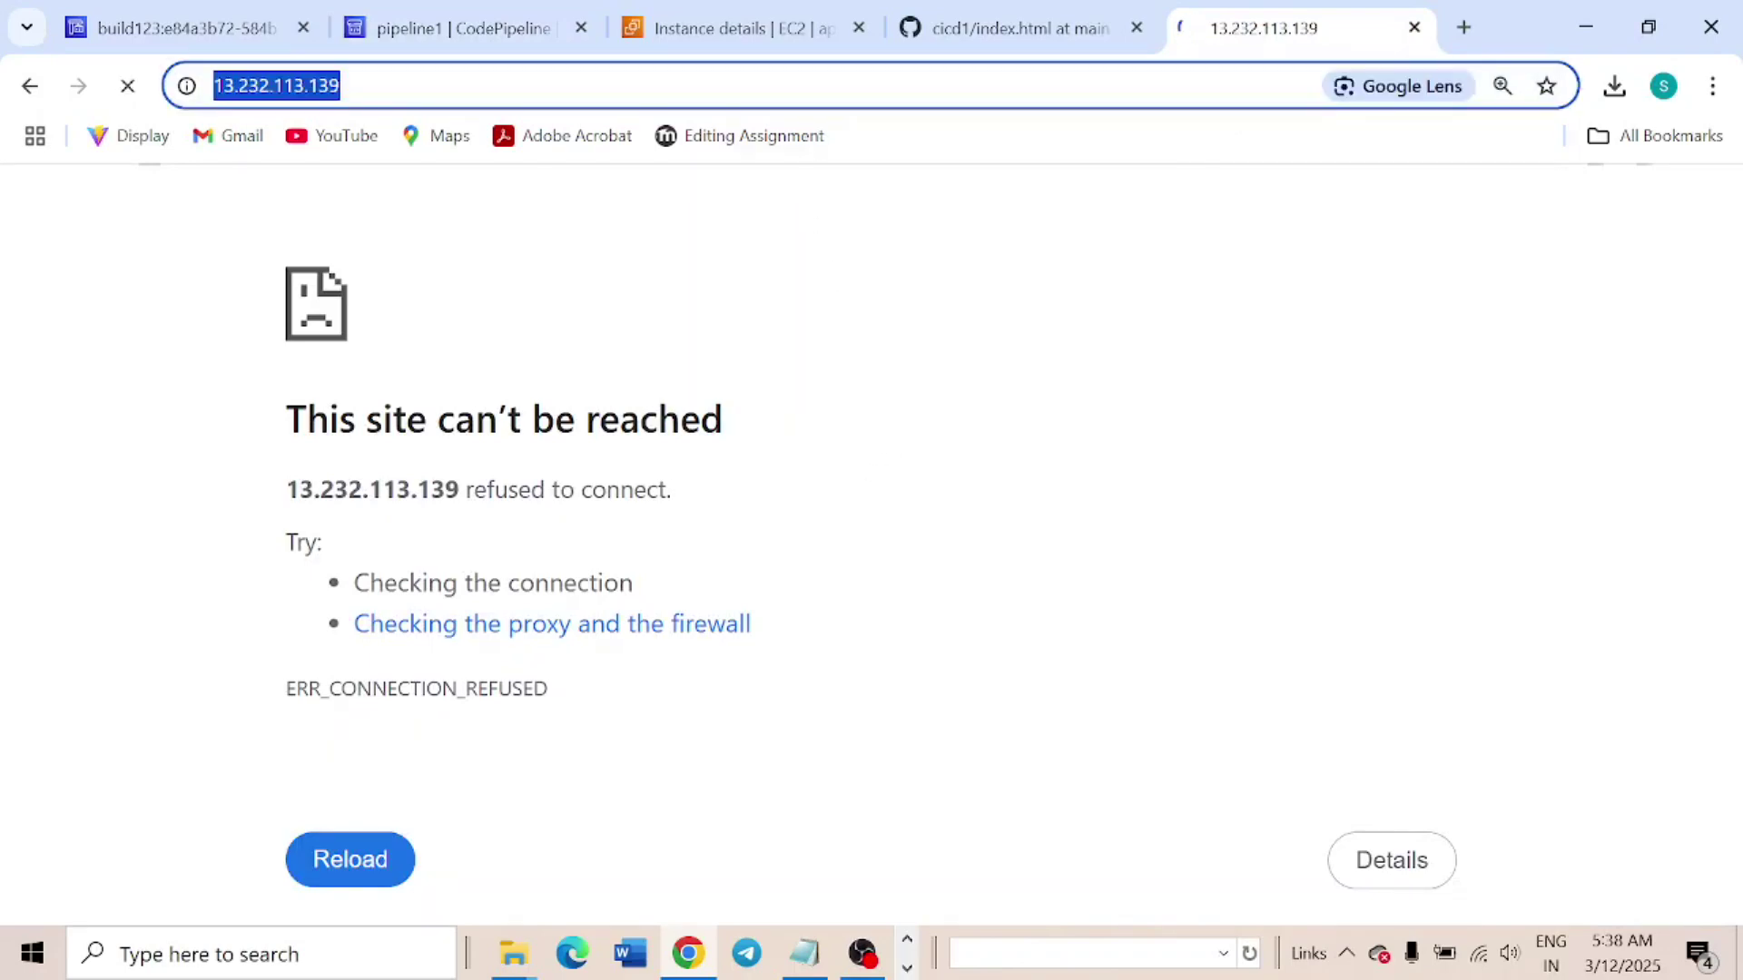
pyautogui.press('Return')
pyautogui.press('F5')
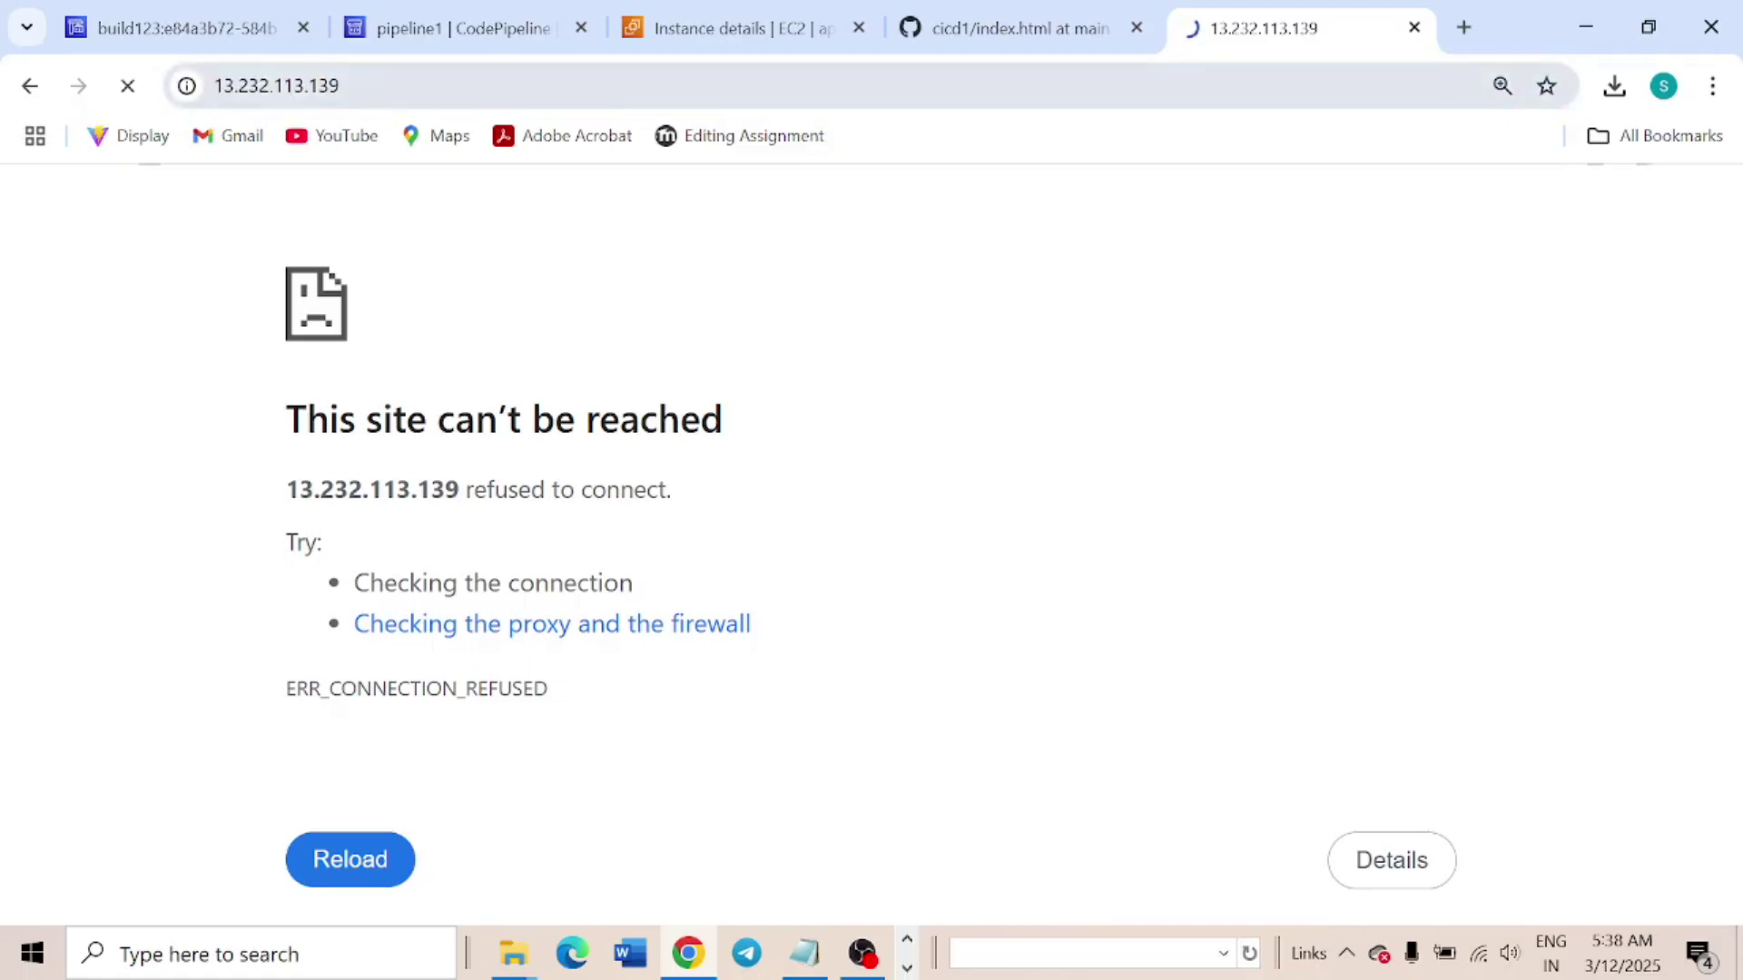
pyautogui.hotkey('ctrl', 'l')
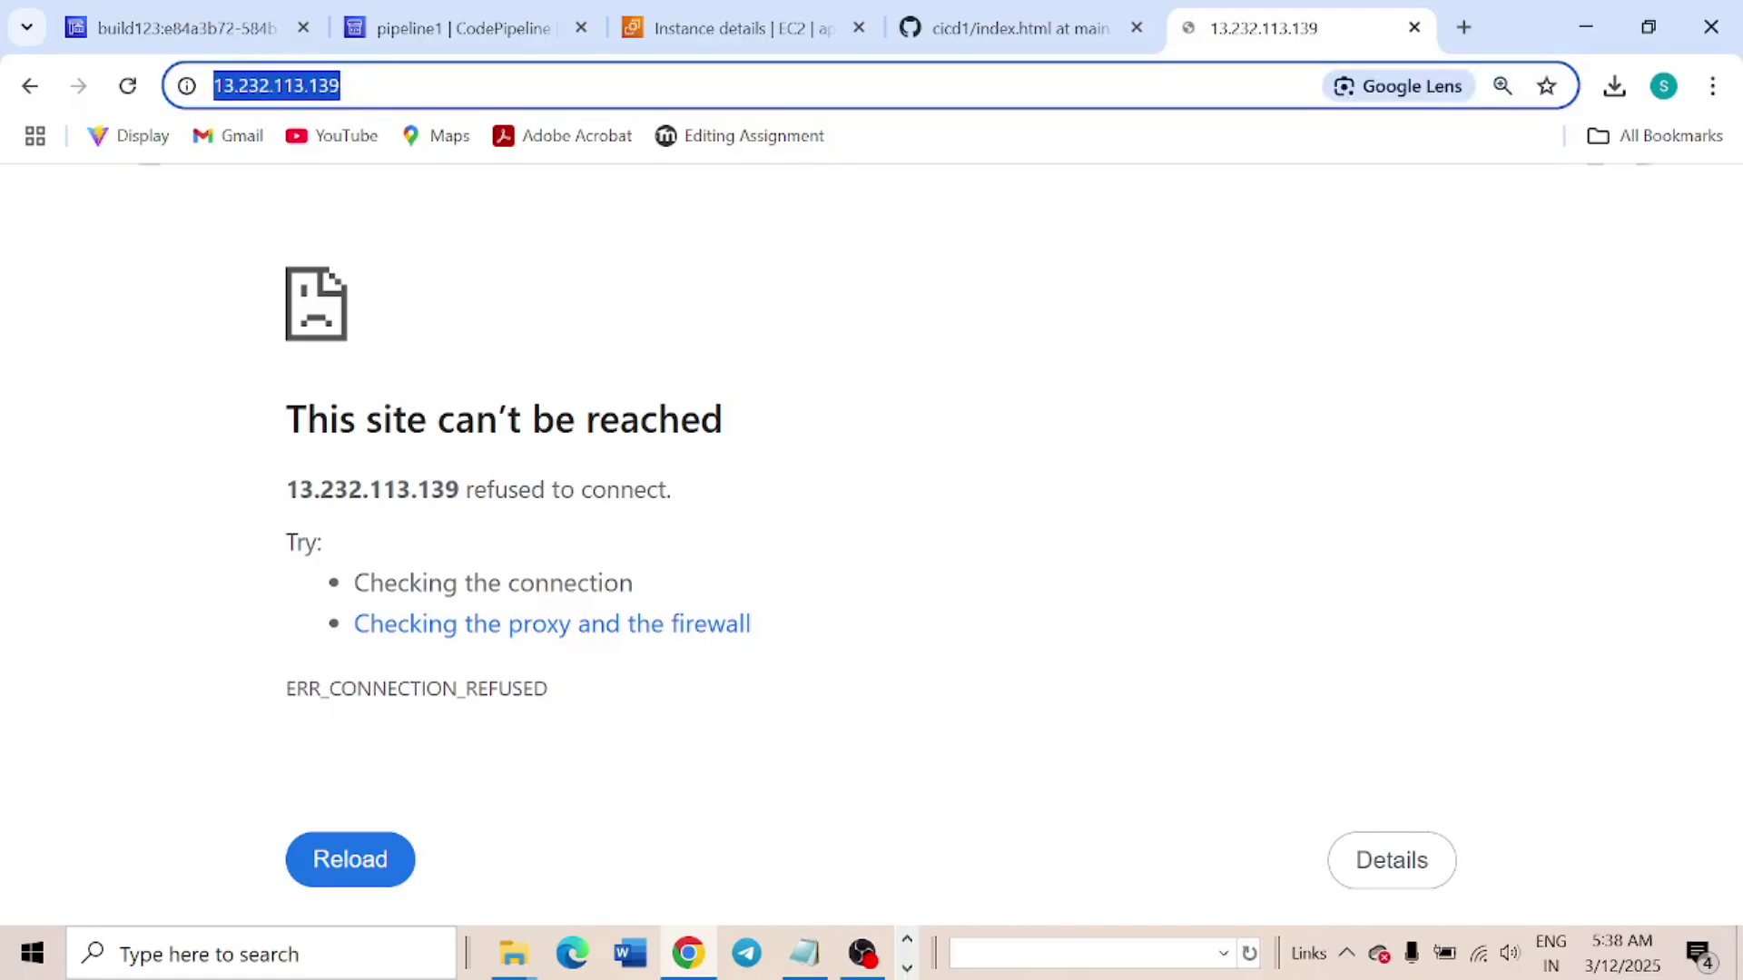
pyautogui.click(1414, 27)
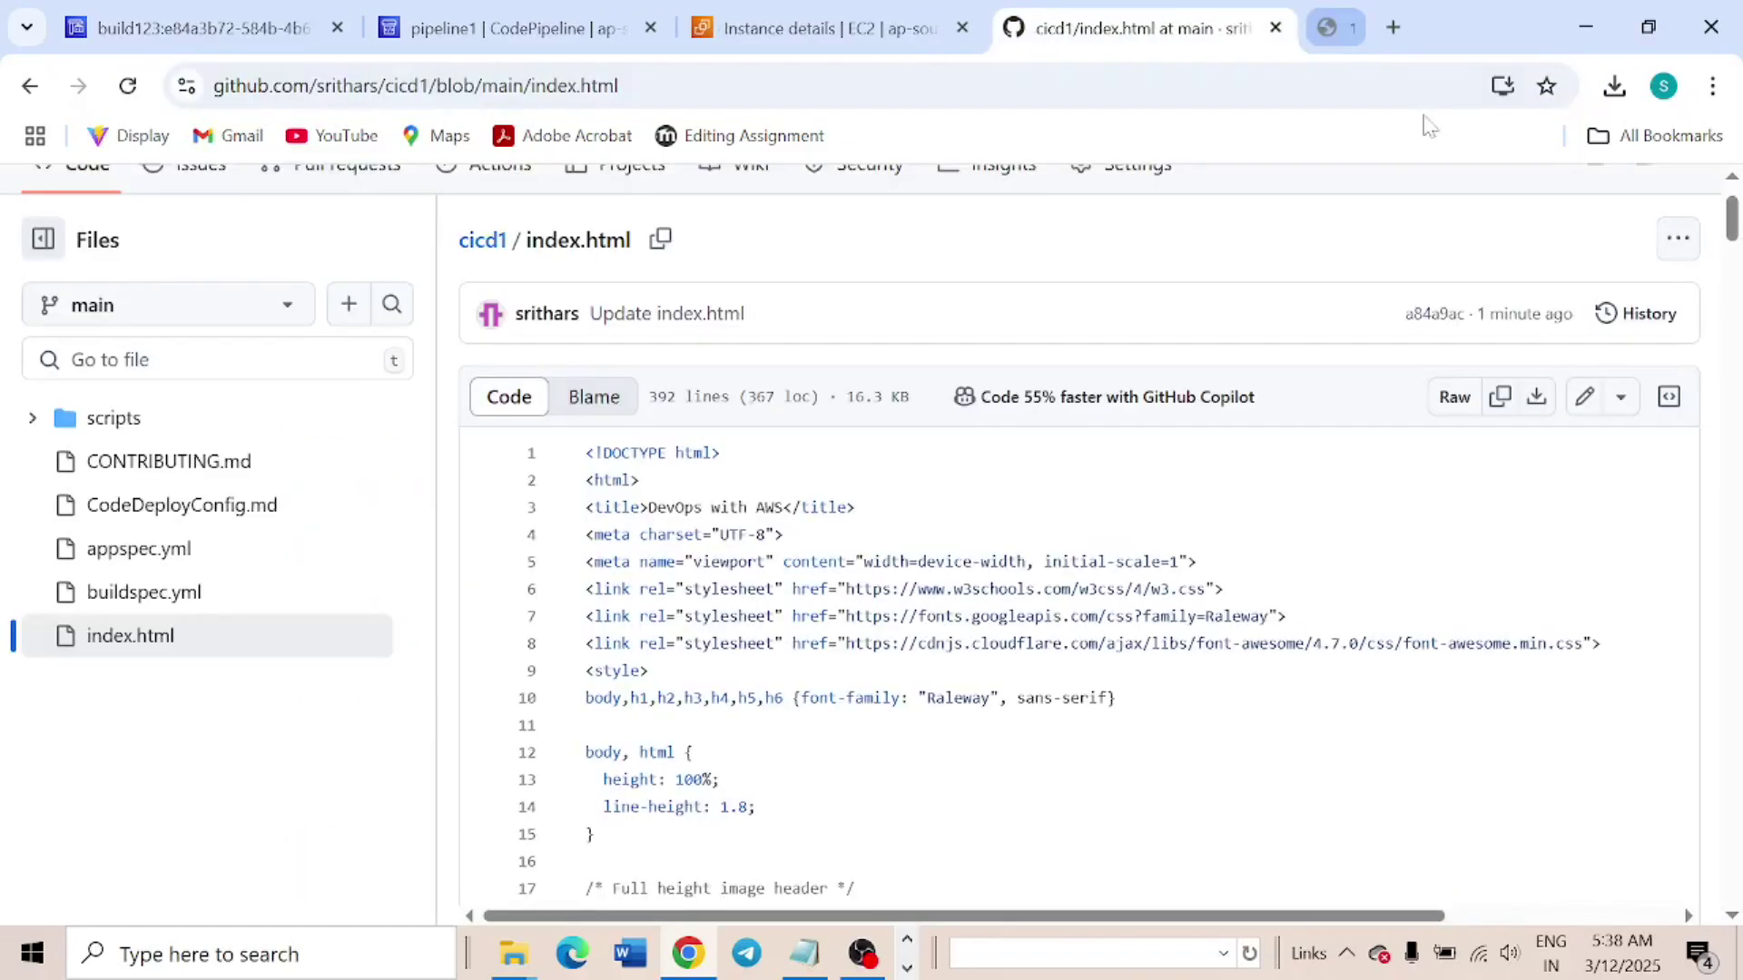
# Copy machine1's public IPv4 address, open it in a new browser tab and highlight "KL university" in the page heading
pyautogui.click(845, 31)
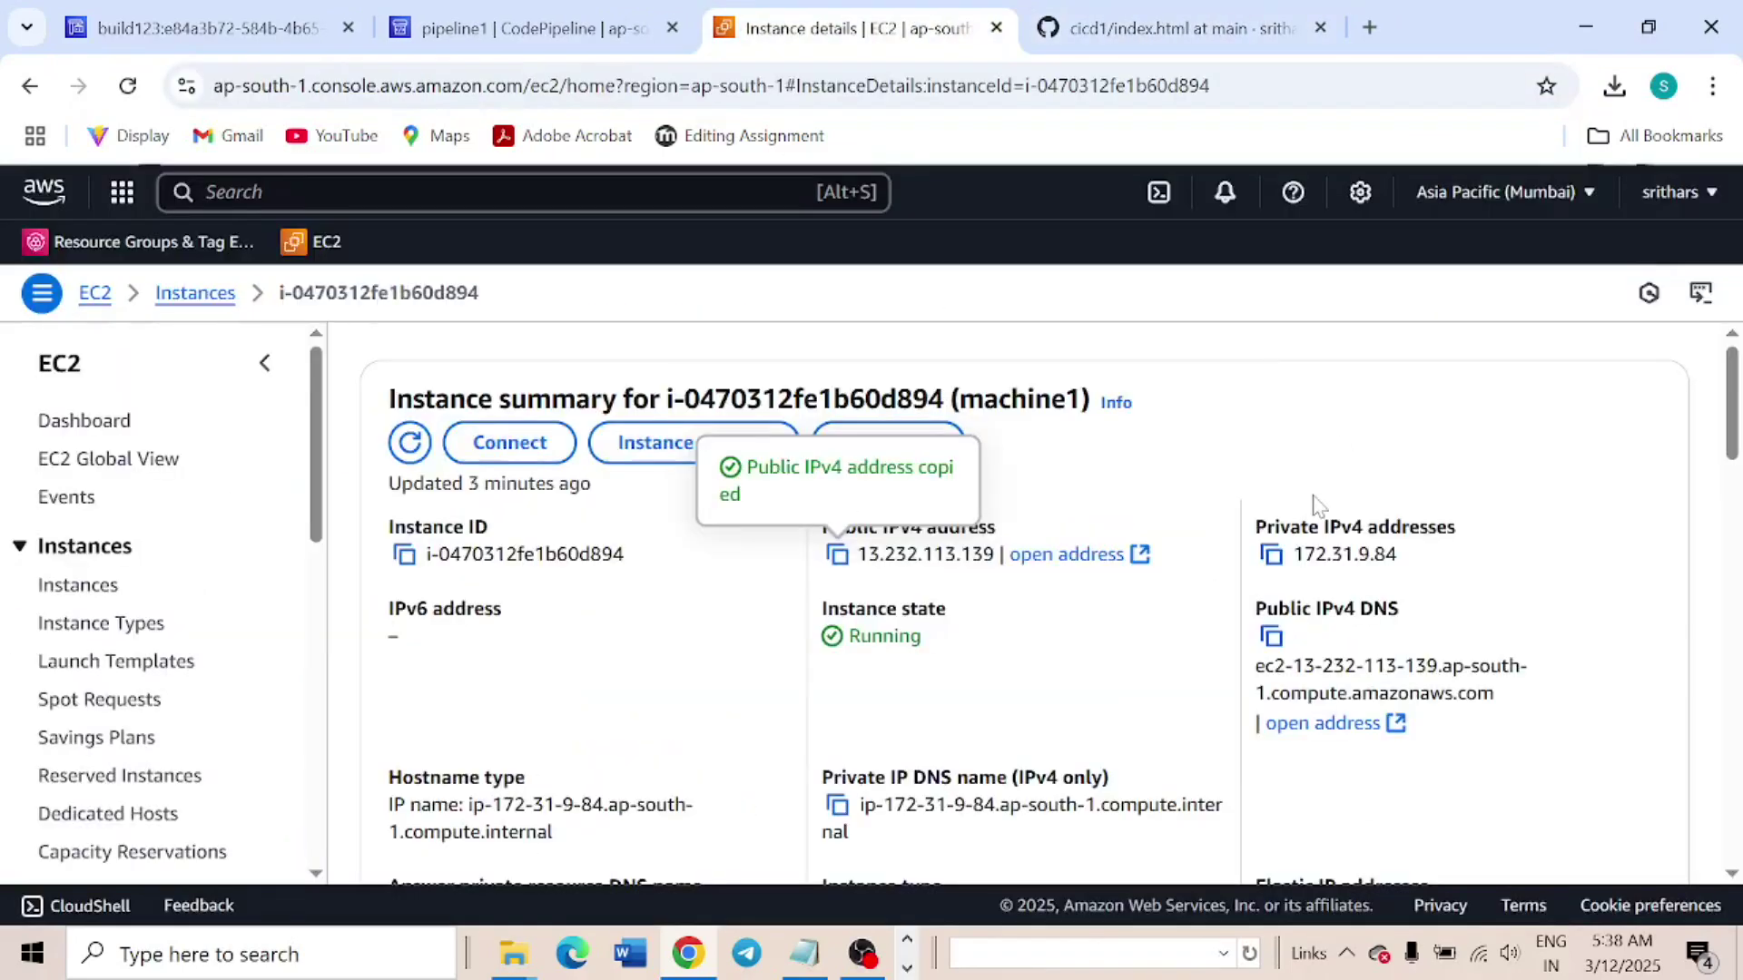
pyautogui.click(836, 555)
pyautogui.click(1371, 33)
pyautogui.hotkey('ctrl', 'v')
pyautogui.press('Return')
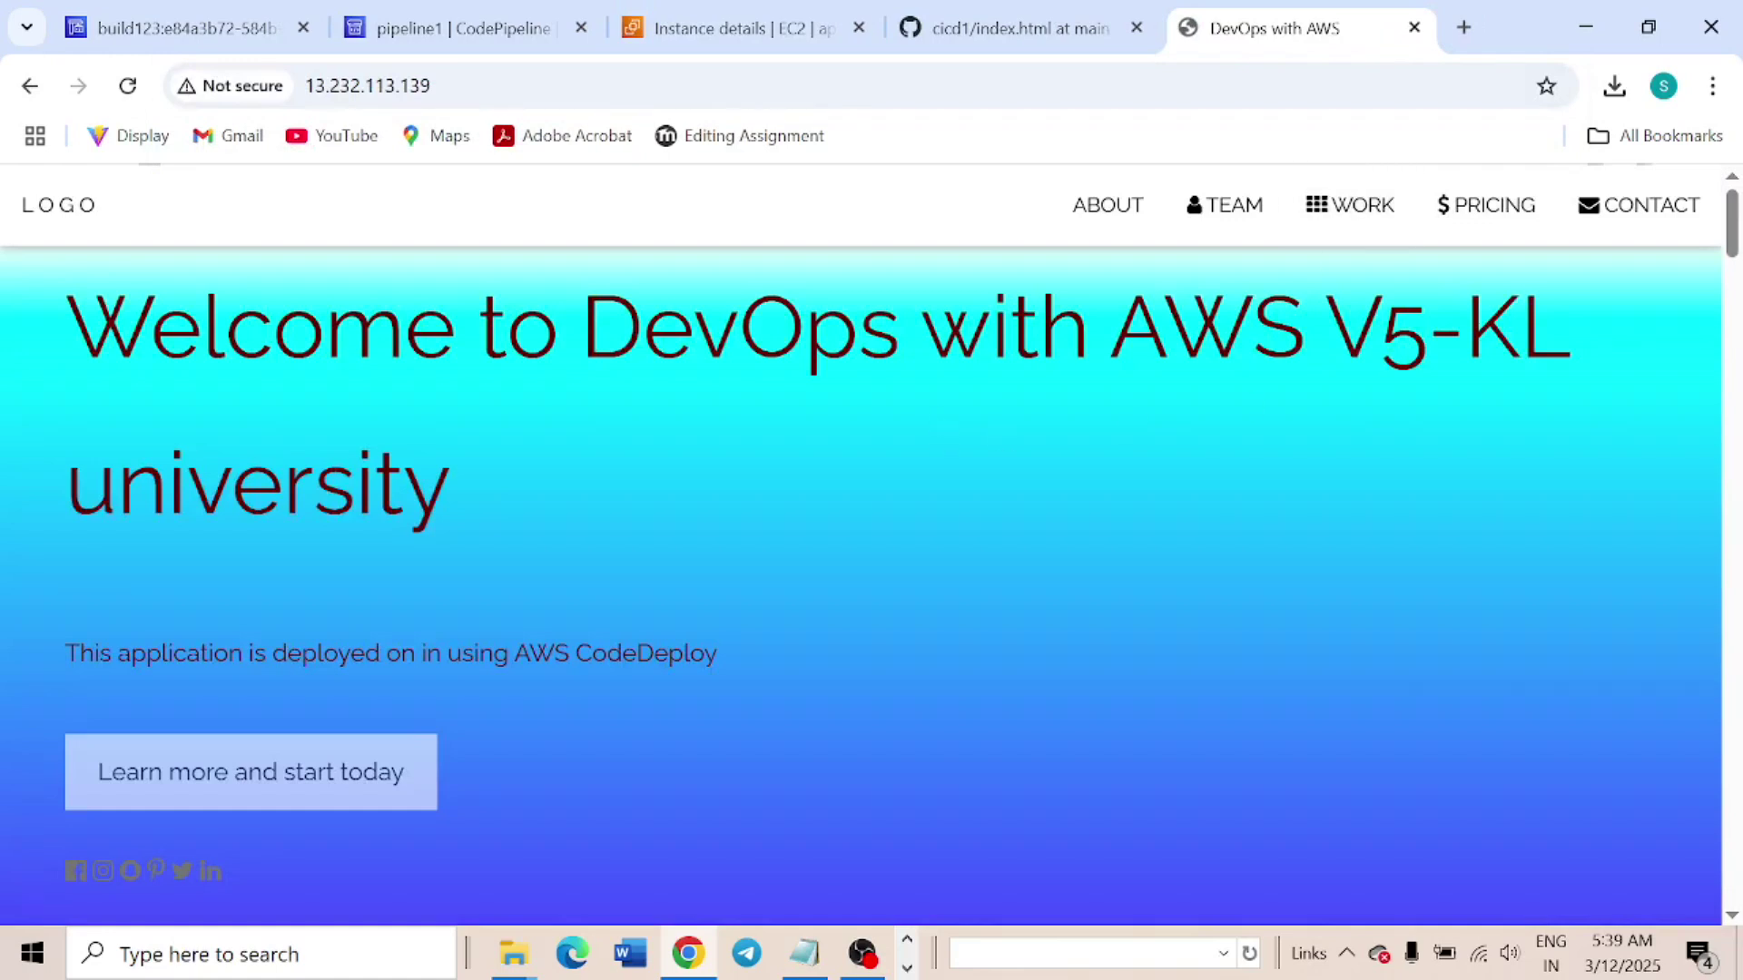
pyautogui.moveTo(1463, 332); pyautogui.dragTo(1505, 417)
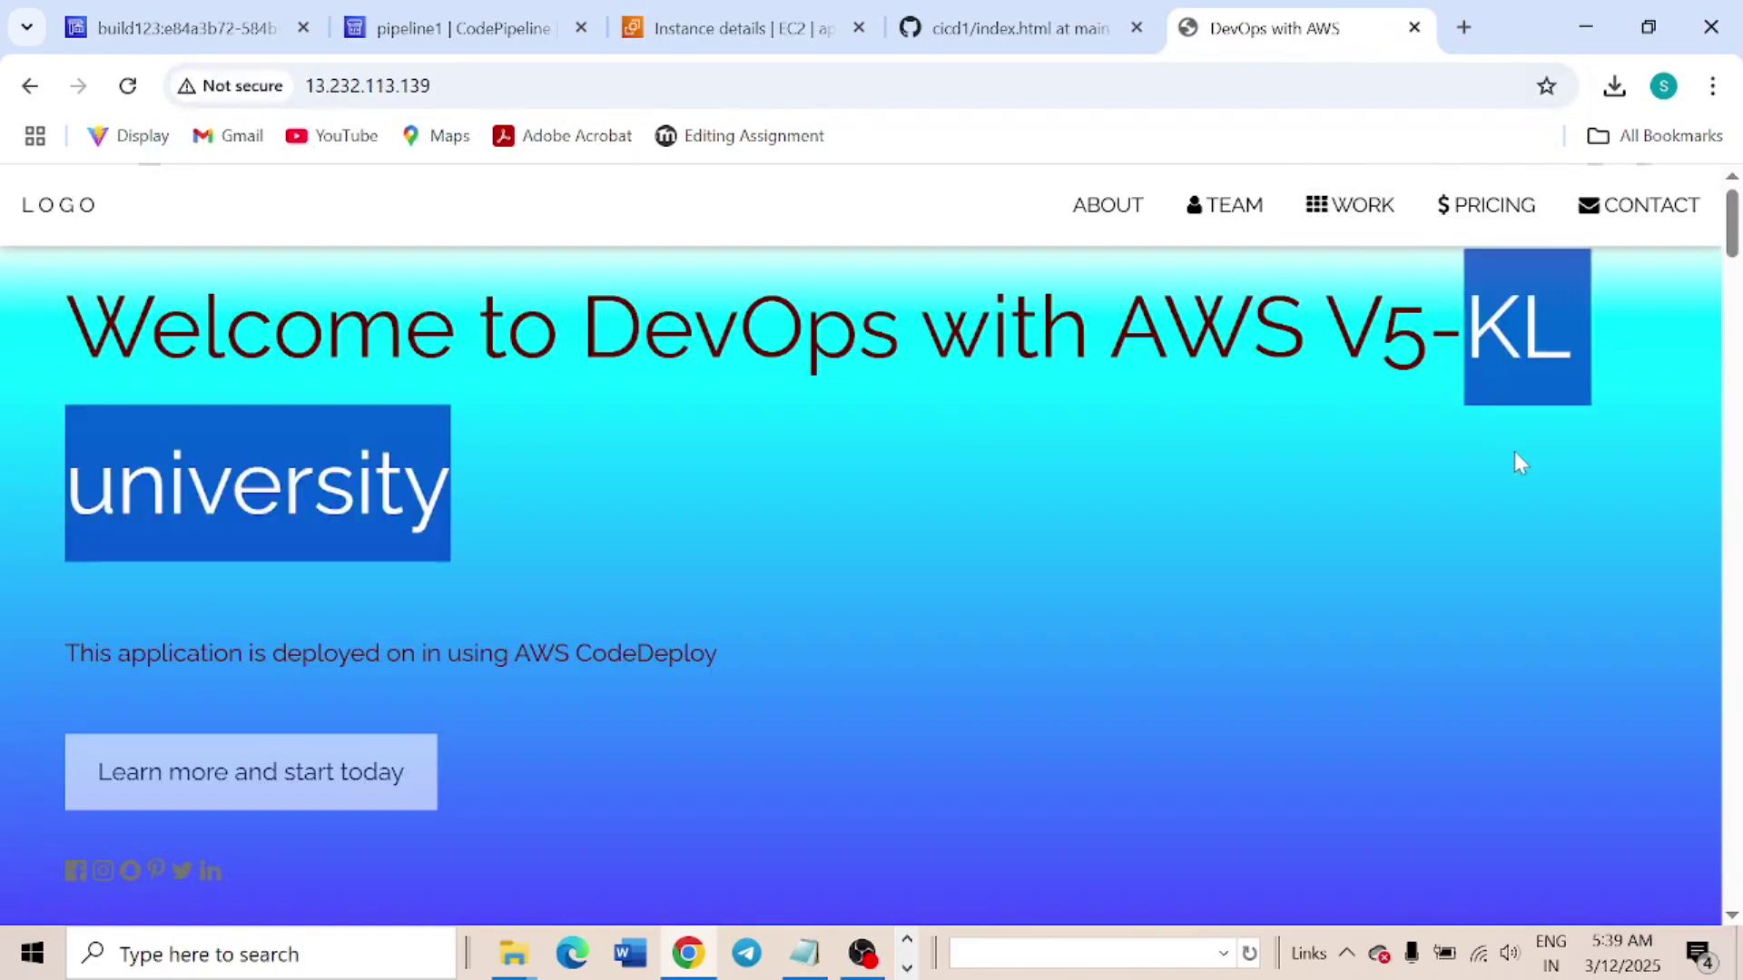